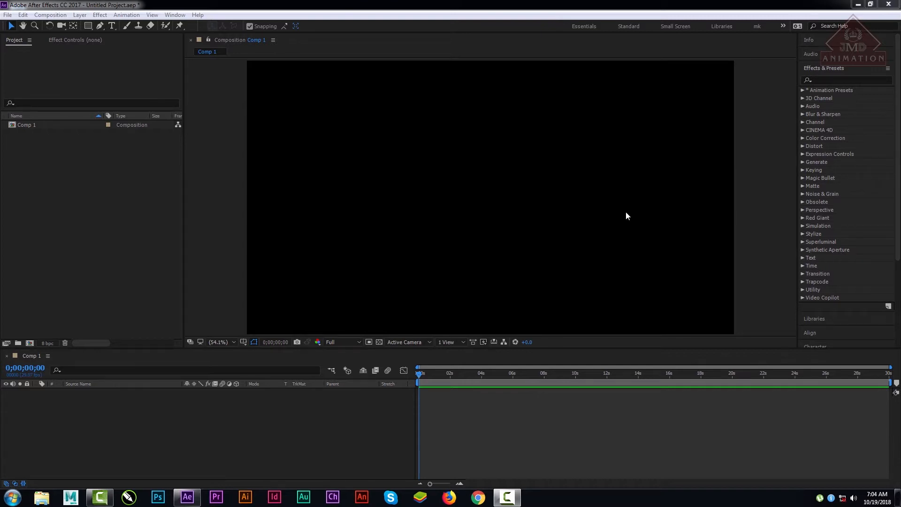
Step: Create a full-frame 1920 x 1080 px dark gray solid layer named "particle" in Comp 1
left_click(107, 244)
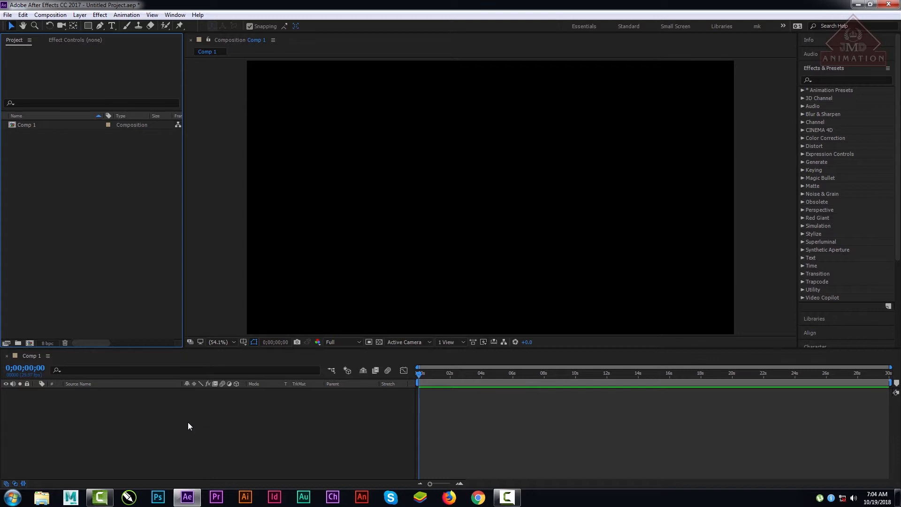
left_click(126, 427)
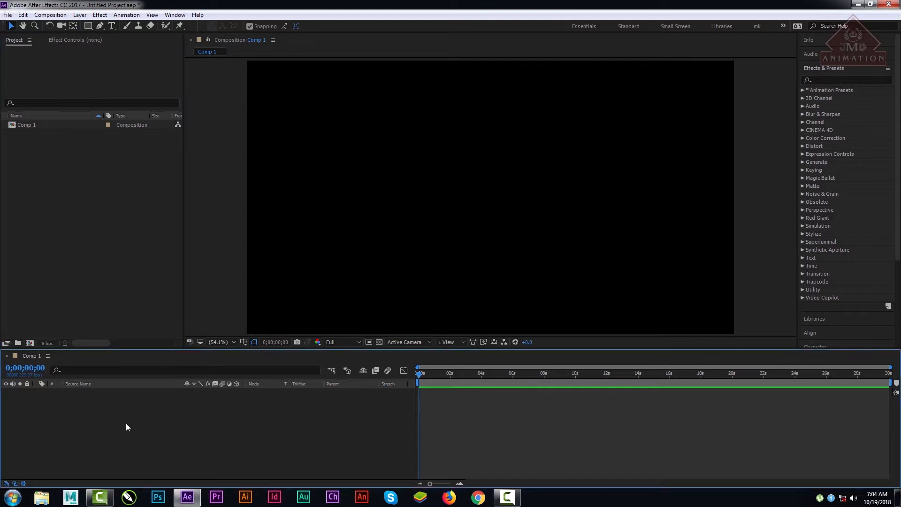
right_click(113, 424)
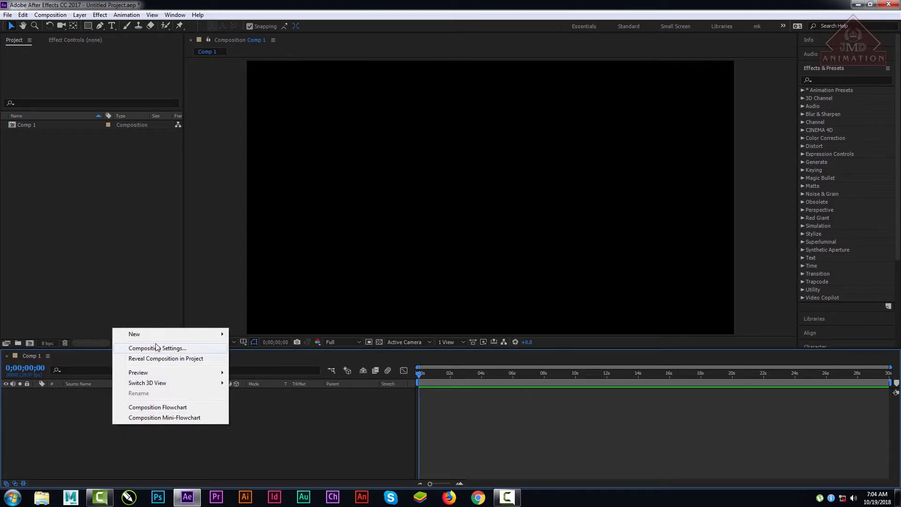
mouse_move(161, 335)
left_click(273, 359)
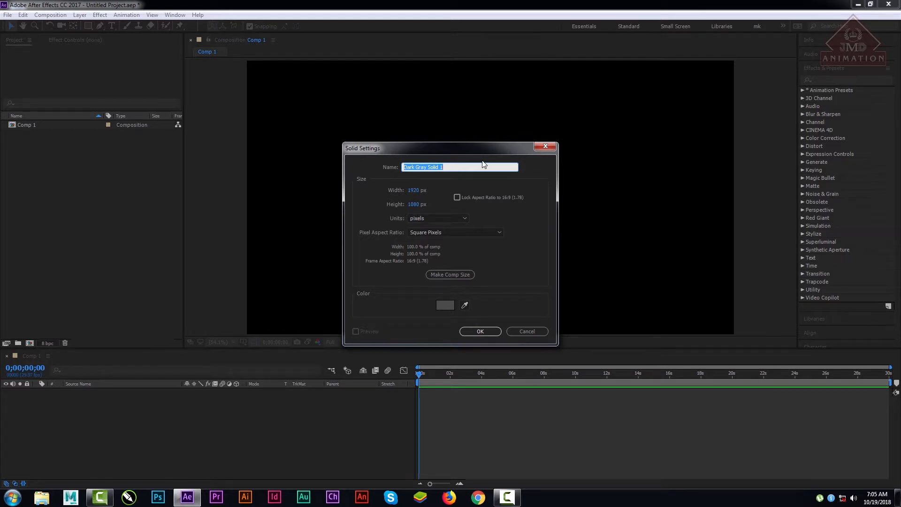
type("particle")
left_click(480, 331)
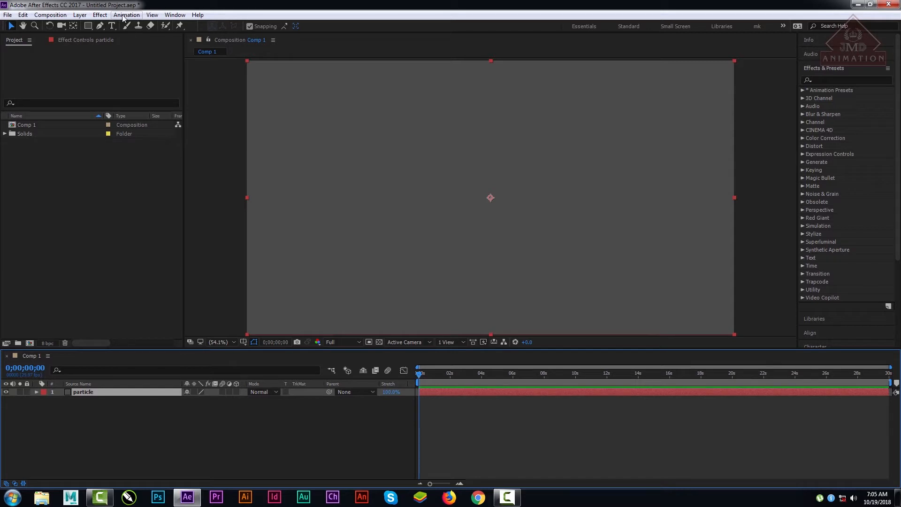
Step: Apply the Trapcode Particular effect to the particle layer
left_click(100, 15)
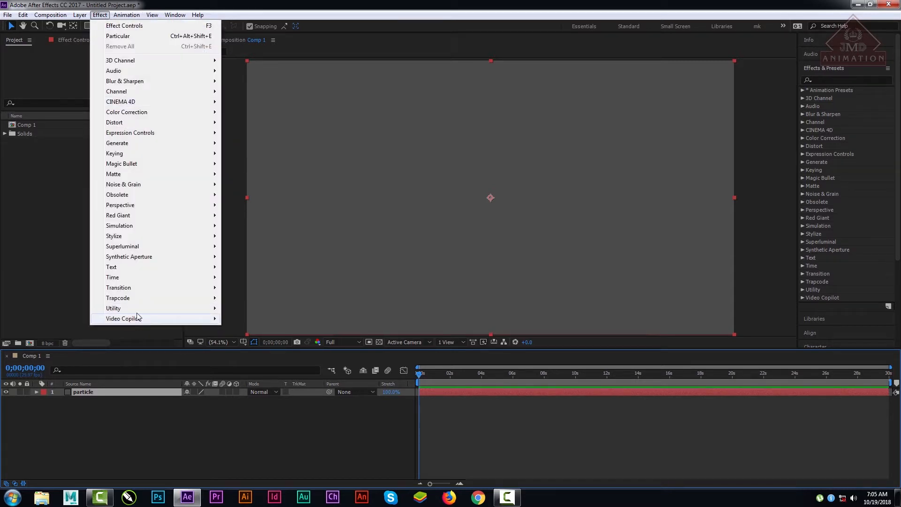
mouse_move(136, 298)
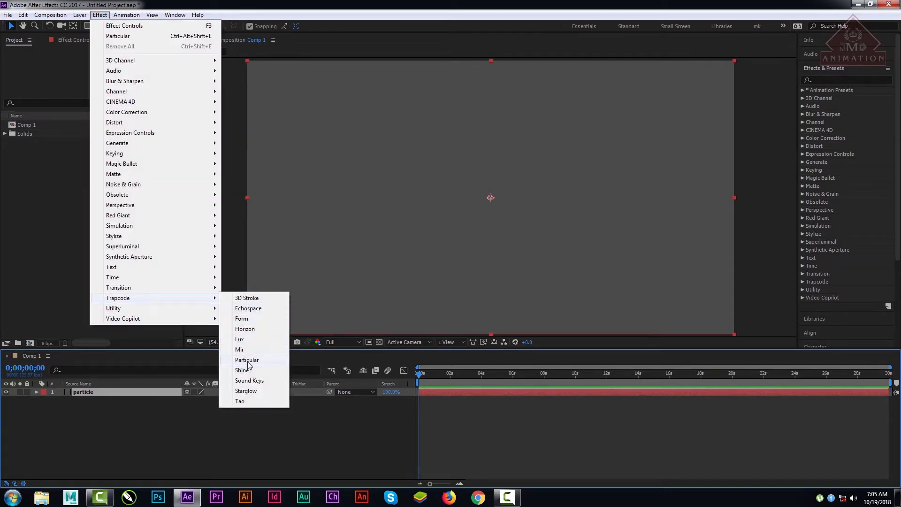
left_click(248, 360)
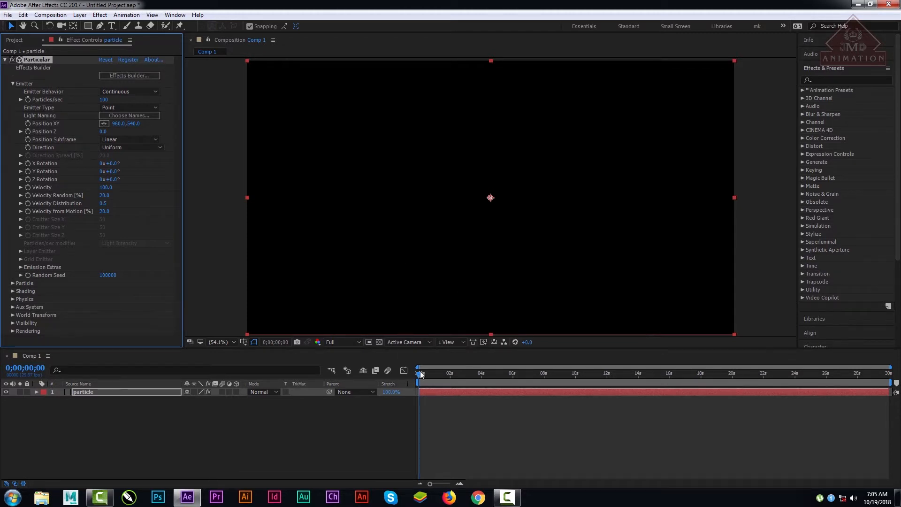
Step: End the work area at about 12 seconds and preview the default particle emission from the start
left_click_drag(419, 372, 398, 387)
key("n")
key("space")
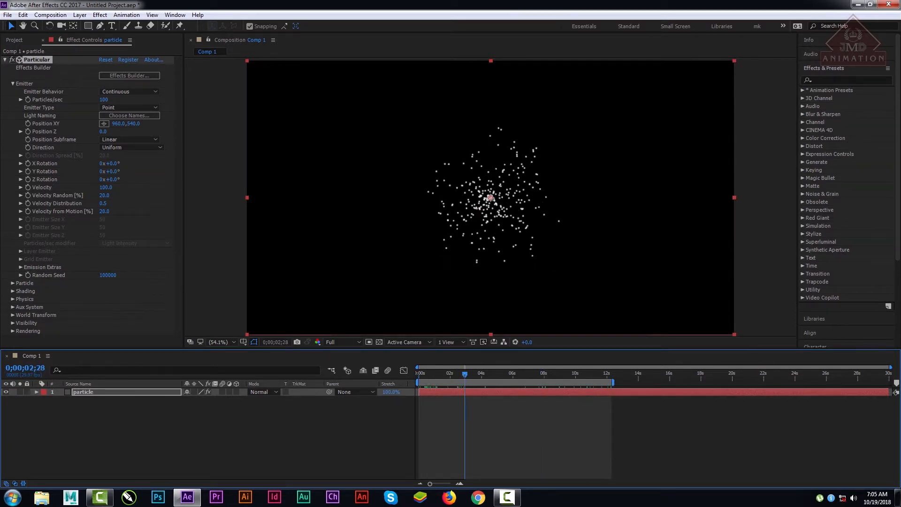
left_click_drag(890, 367, 666, 368)
left_click_drag(551, 374, 386, 373)
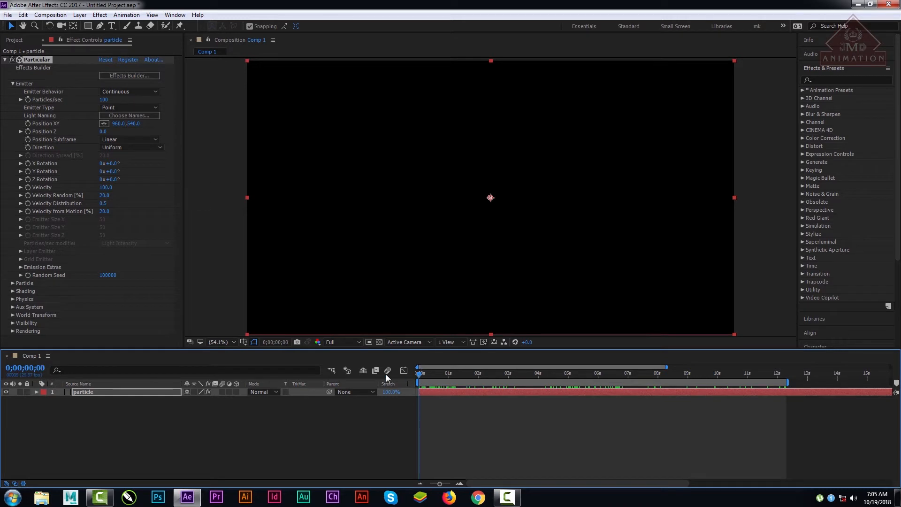
key("space")
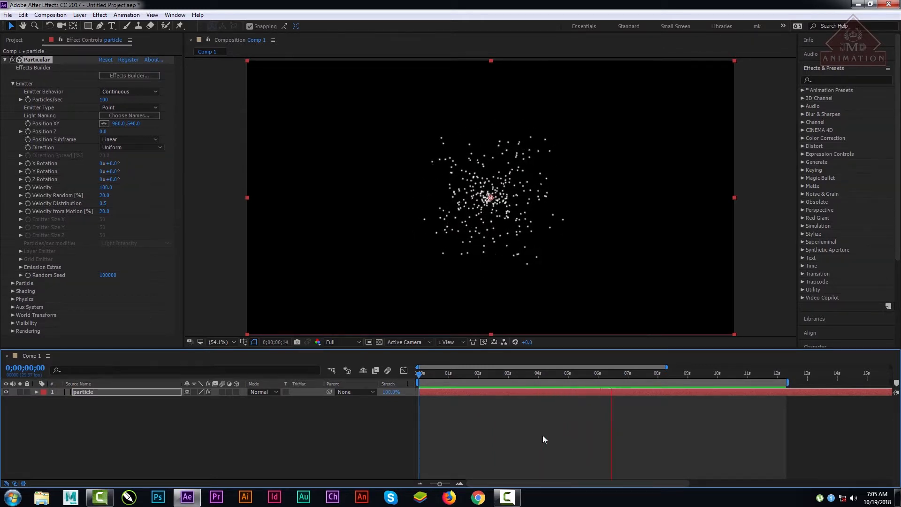
key("space")
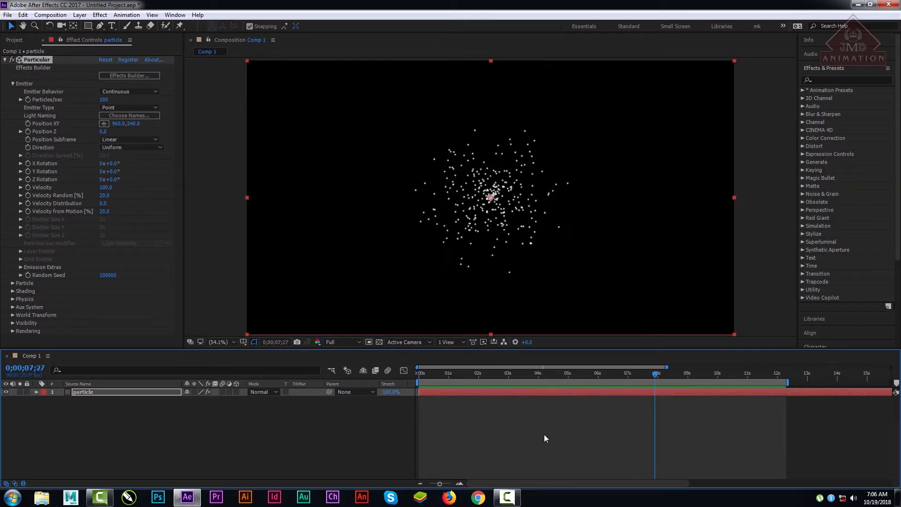
Step: Try the Explode emitter behavior across the first five seconds and switch it back to Continuous
left_click(13, 83)
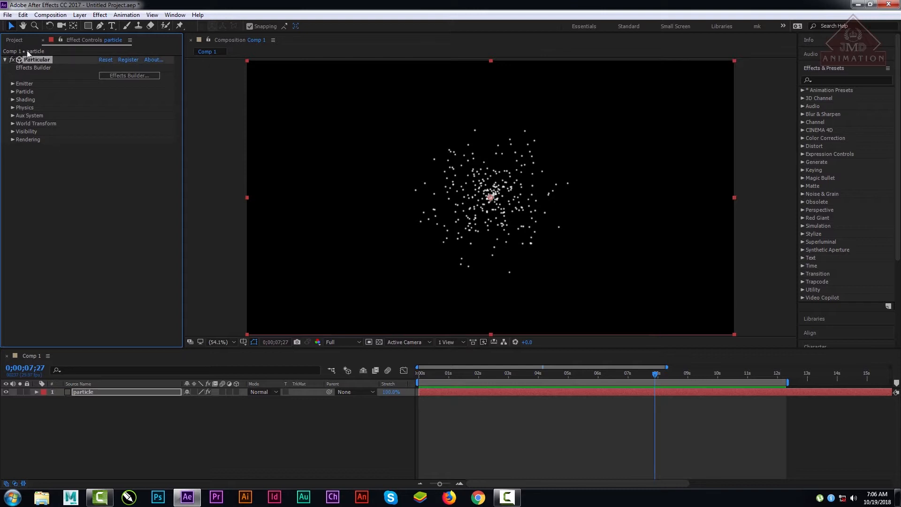
left_click(12, 83)
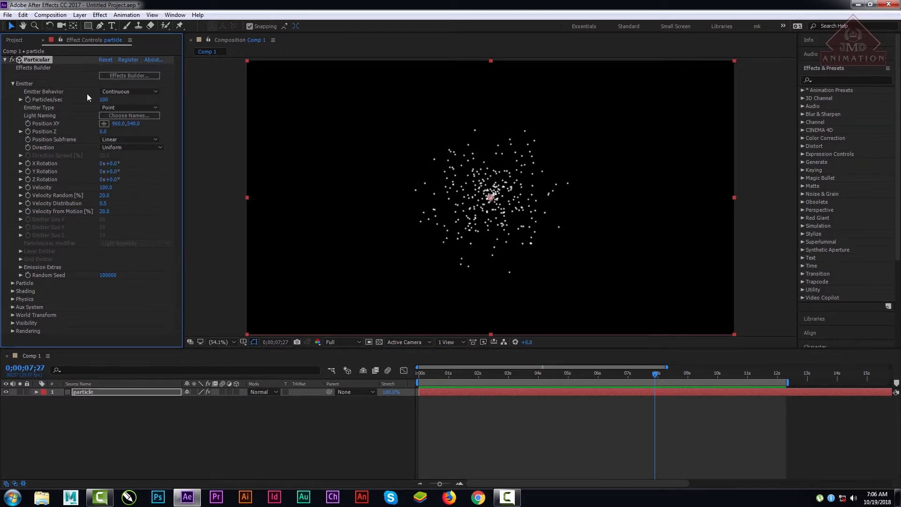
left_click(132, 92)
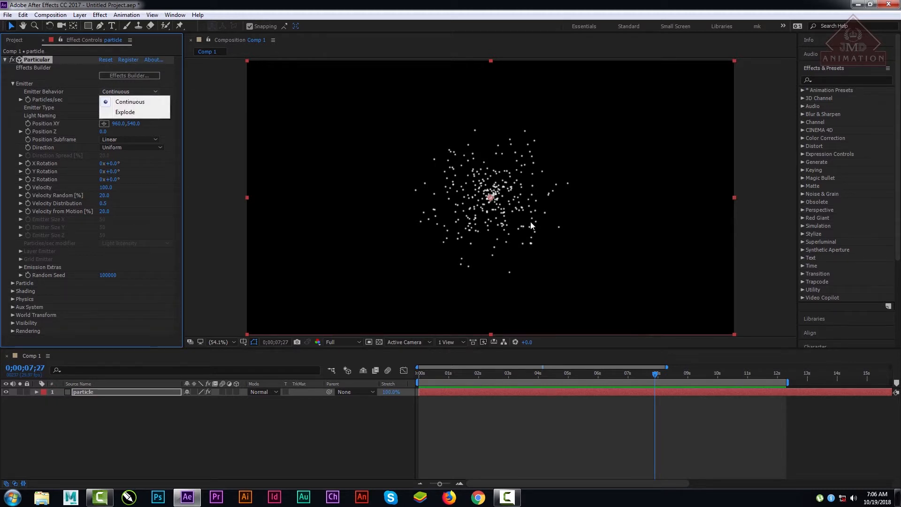
left_click(124, 112)
left_click(421, 374)
left_click_drag(421, 374, 568, 367)
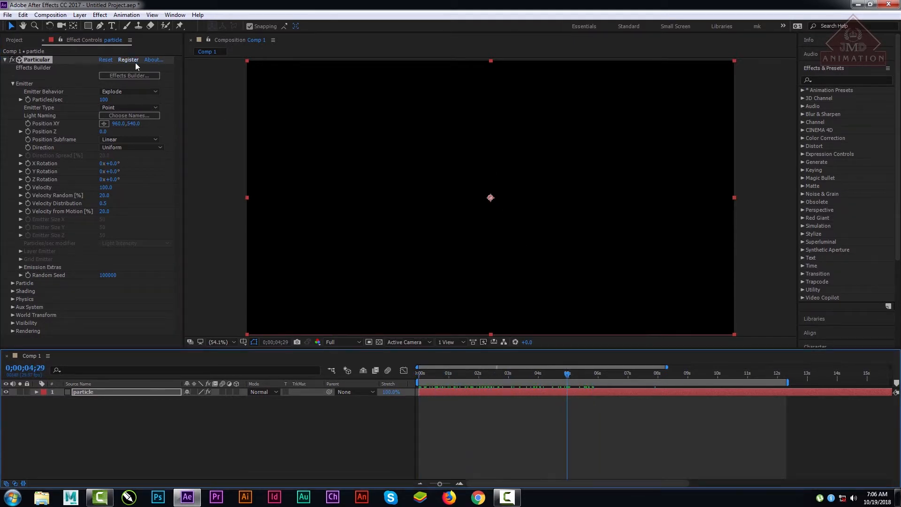
left_click(136, 92)
left_click(134, 100)
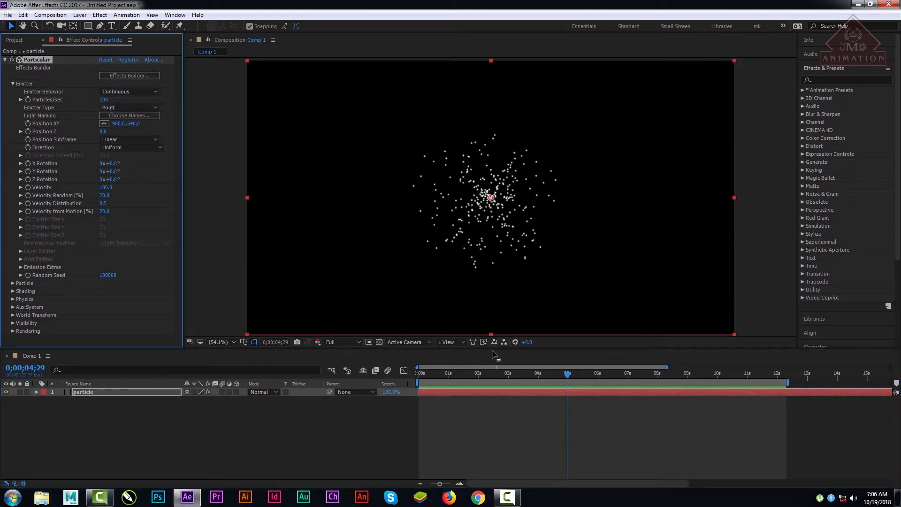
Step: Examine the continuous emission up close at 4 seconds and play it back from the first frame
left_click_drag(495, 371, 540, 378)
scroll(541, 266, "up", 3)
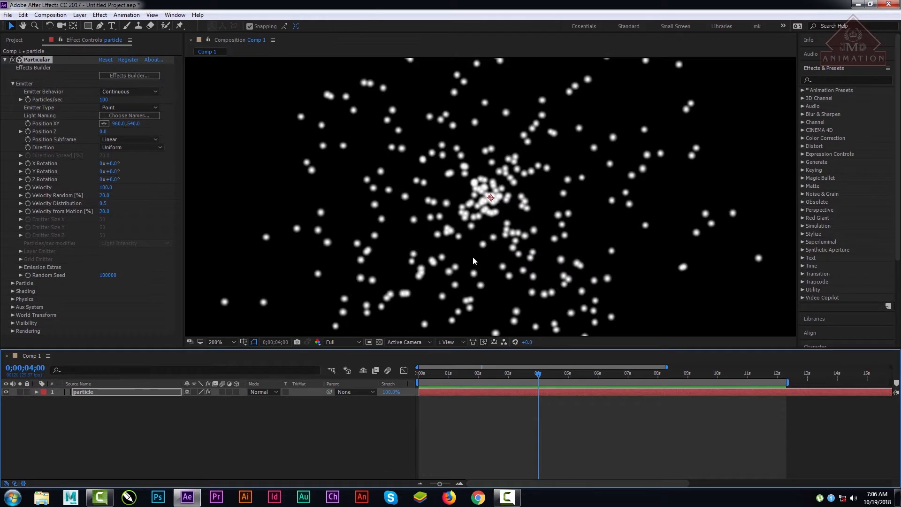
scroll(472, 257, "down", 3)
left_click(235, 342)
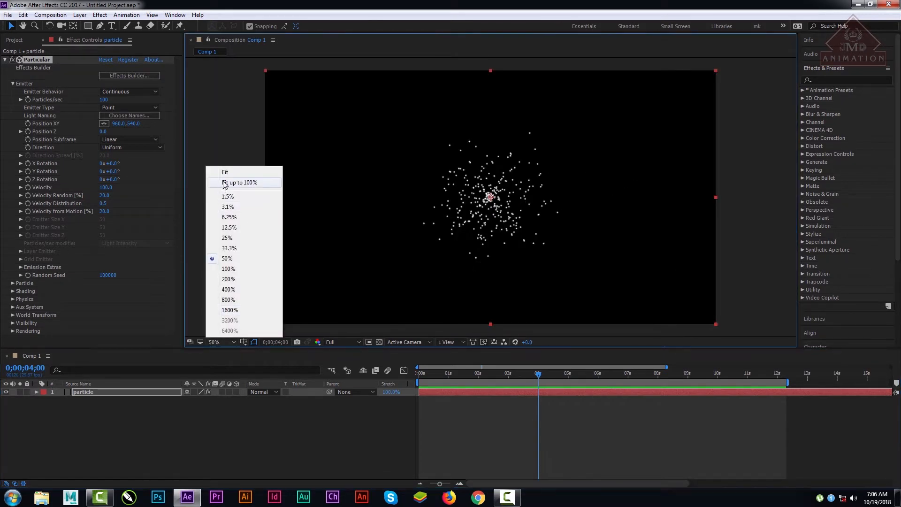
left_click(236, 172)
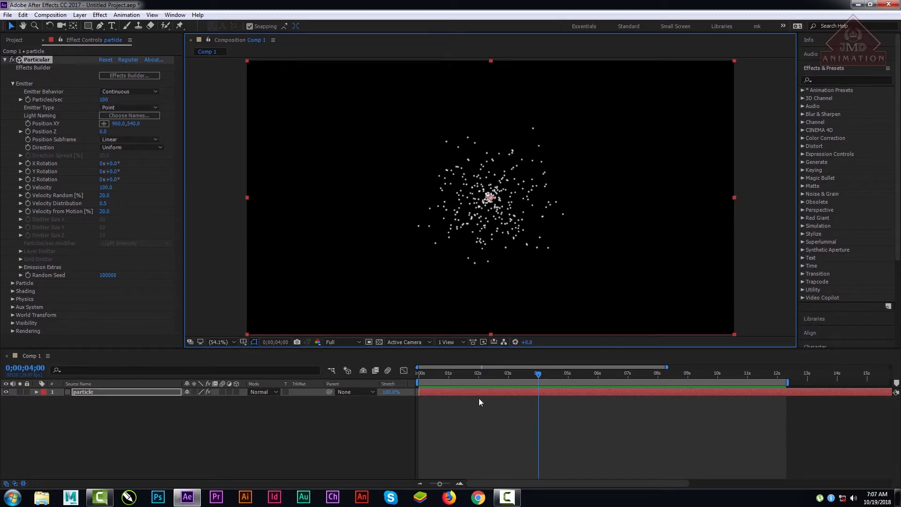
left_click_drag(470, 373, 411, 373)
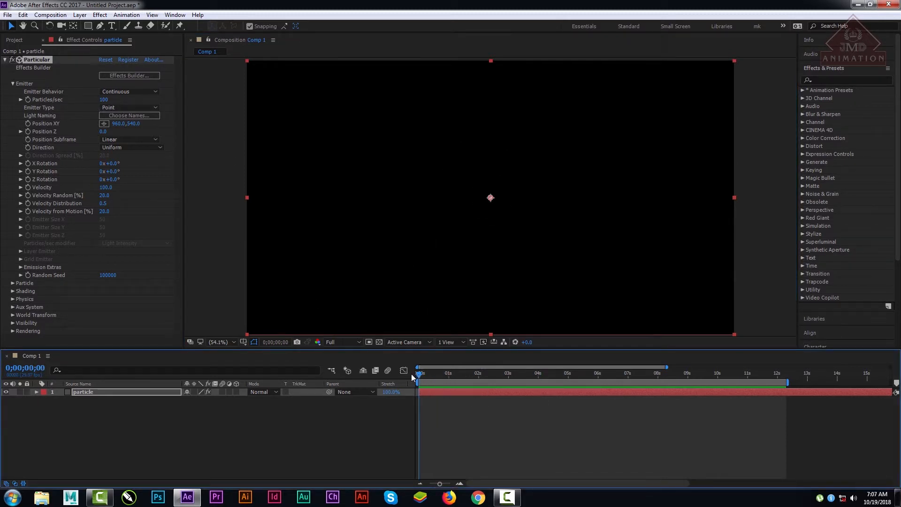
key("space")
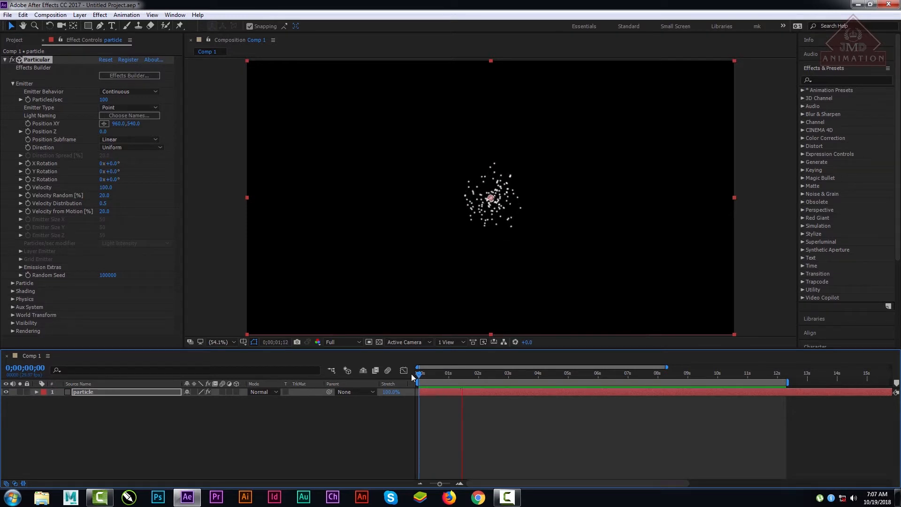
key("space")
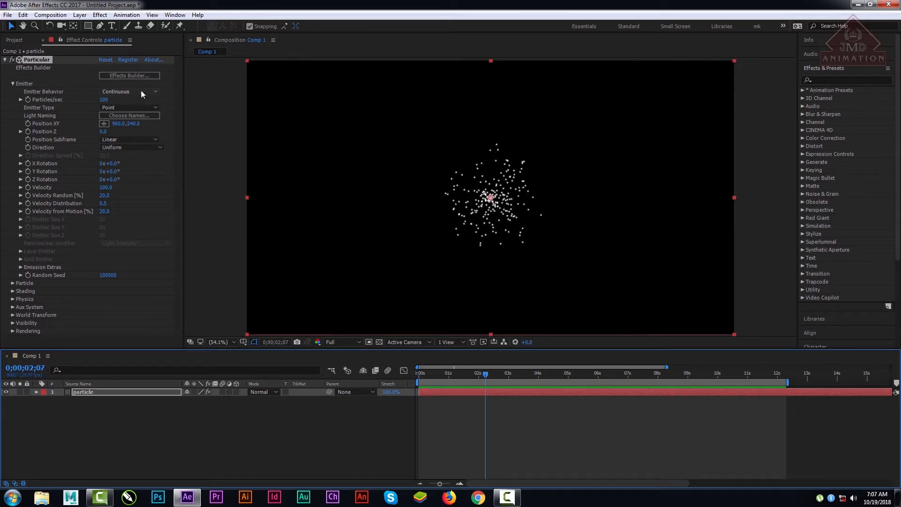
Step: Lower the emitter's Particles/sec to 20 and preview the sparser emission
left_click_drag(102, 101, 87, 99)
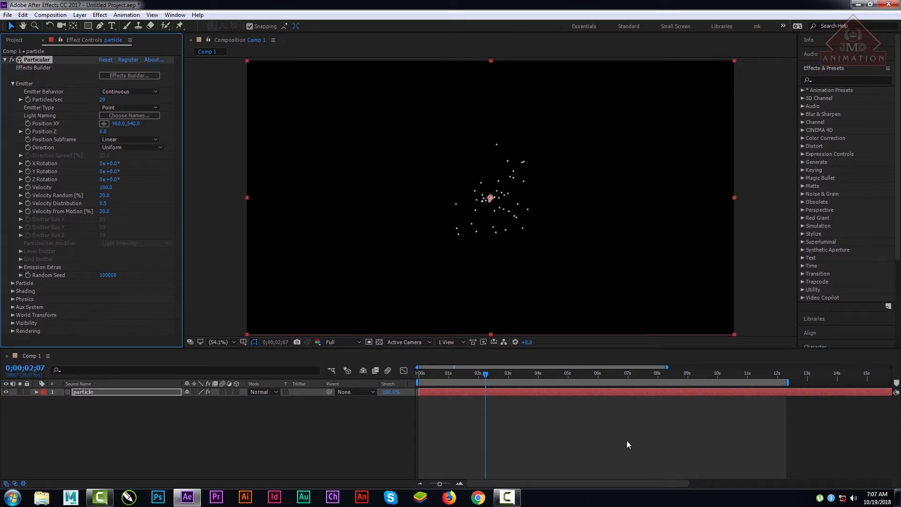
key("space")
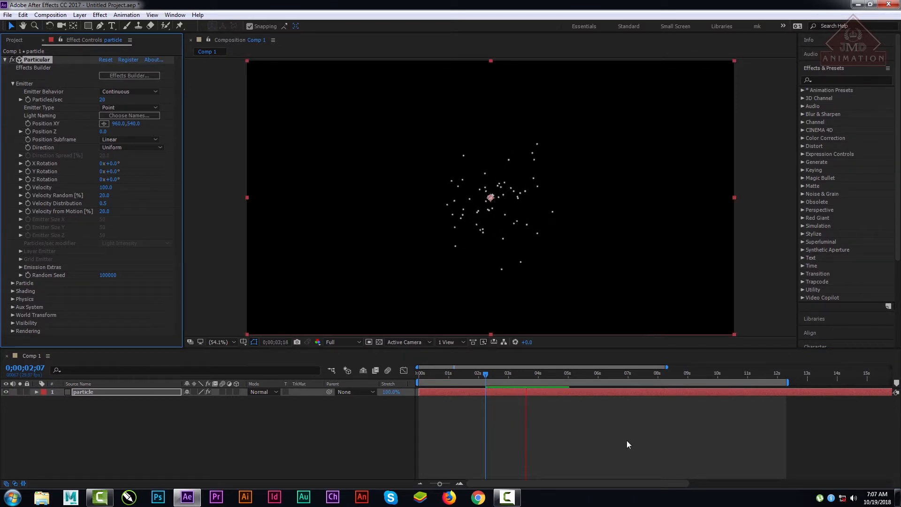
key("space")
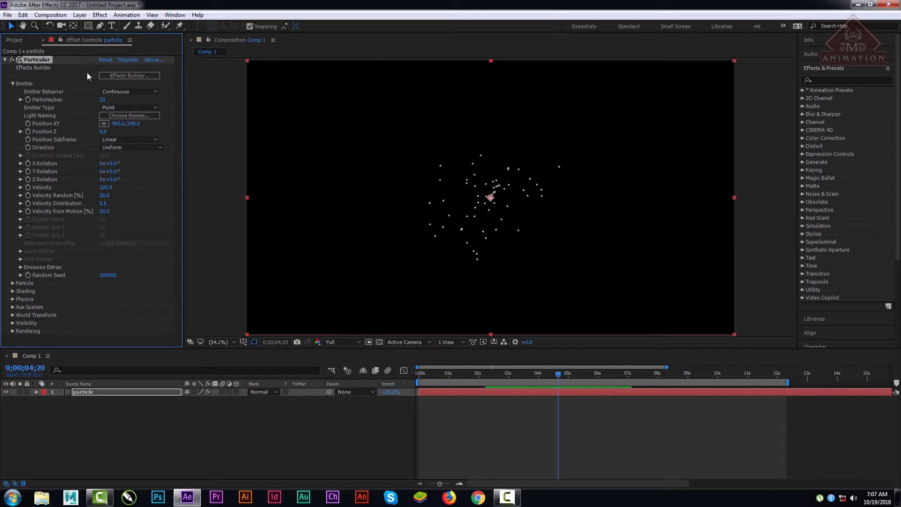
Step: Raise the emitter's Particles/sec to 1340 and preview the dense emission from the start
left_click_drag(102, 100, 164, 125)
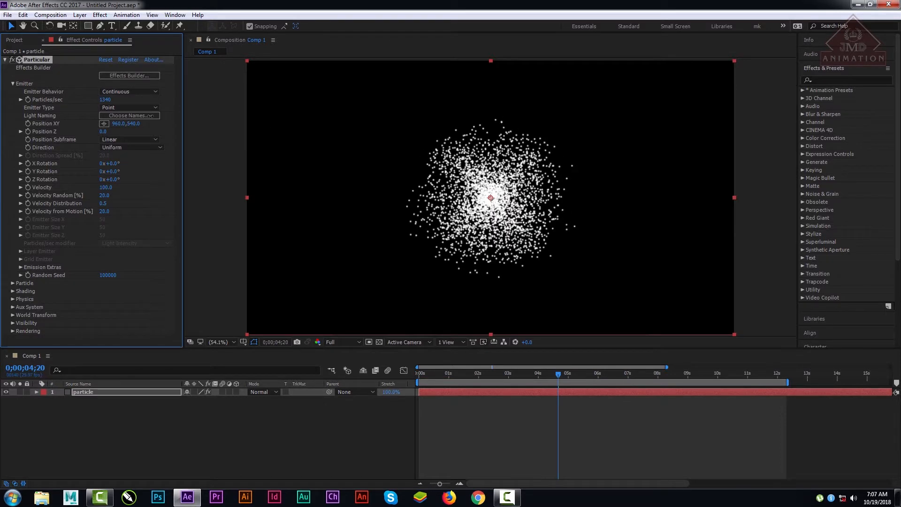
left_click_drag(461, 372, 396, 370)
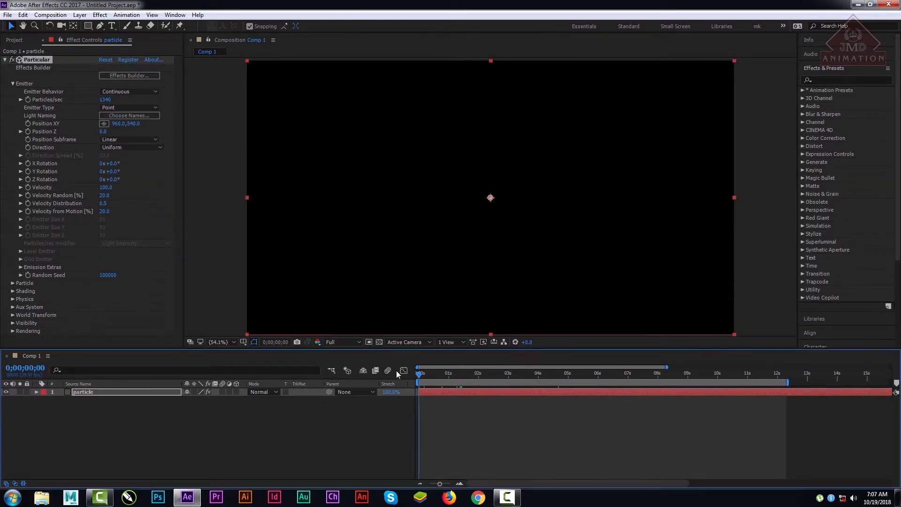
key("space")
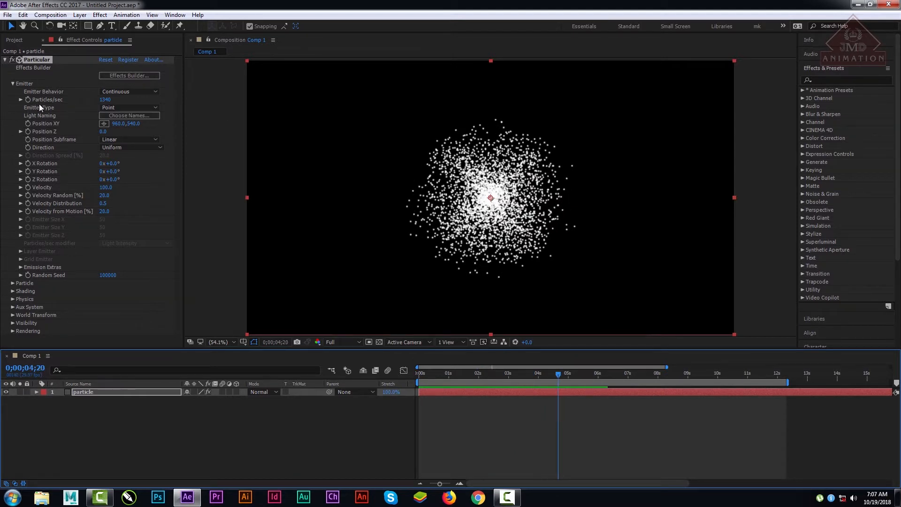
Step: Keep the emitter type set to Point and play the emission from the first frame to check how particles spread
left_click(129, 108)
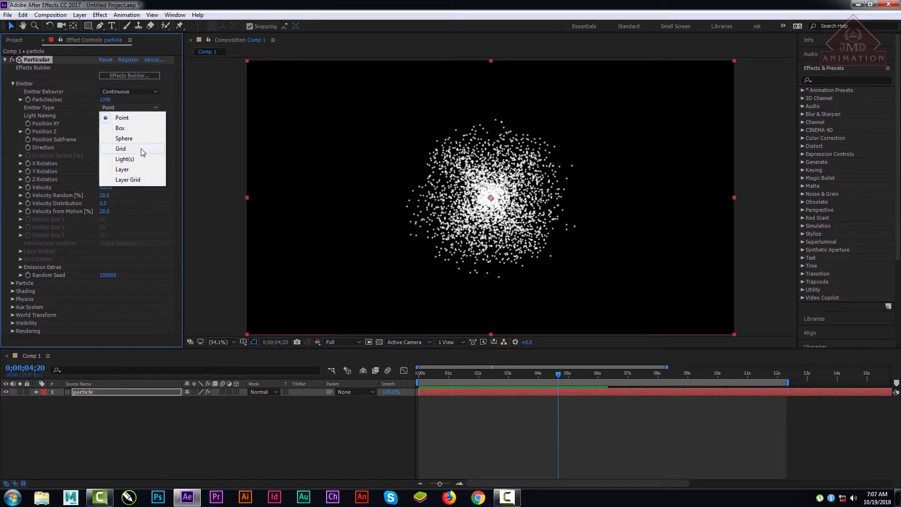
left_click(135, 117)
left_click(146, 107)
left_click(471, 416)
mouse_move(479, 371)
left_mouse_down()
mouse_move(415, 373)
mouse_move(482, 371)
left_mouse_up()
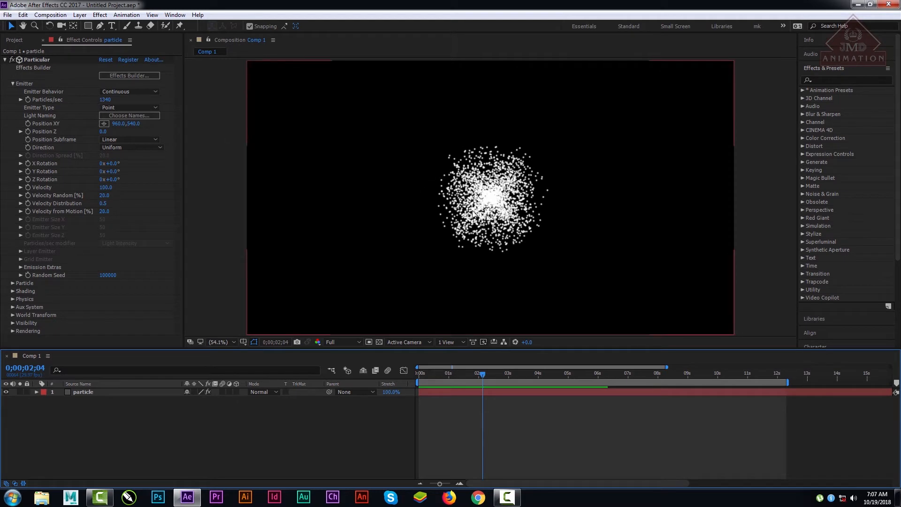
left_click_drag(517, 374, 398, 373)
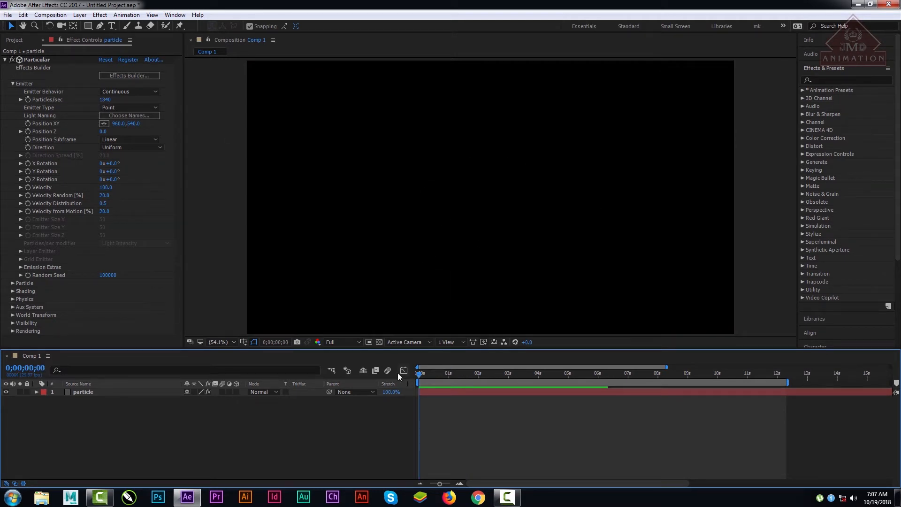
key("space")
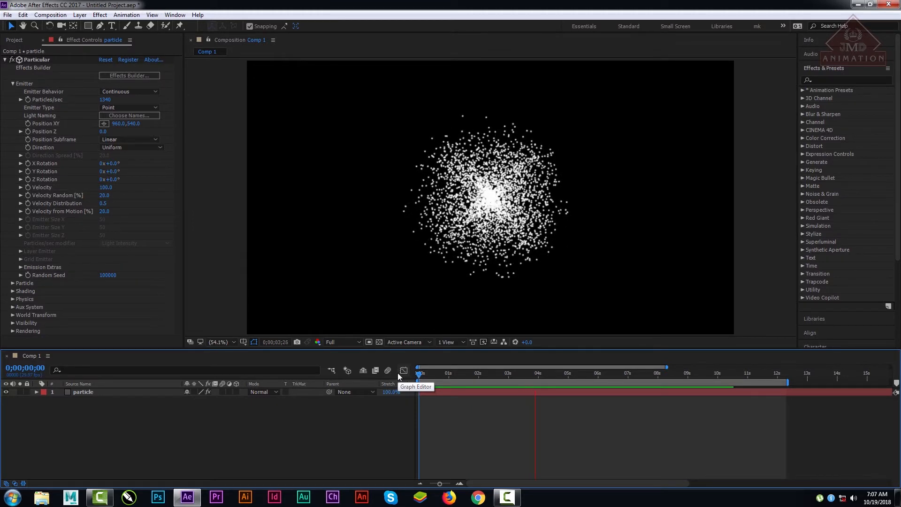
key("space")
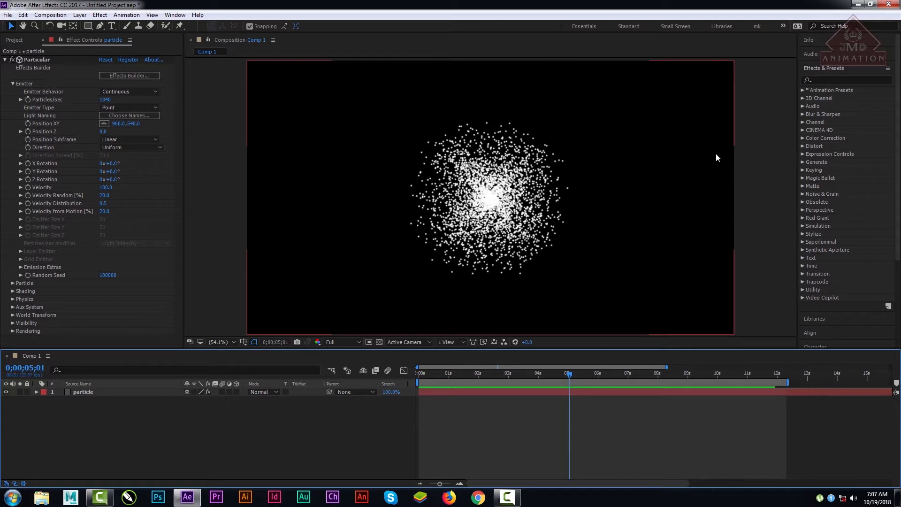
Step: Reduce the emitter's Particles/sec to 120
left_click(115, 108)
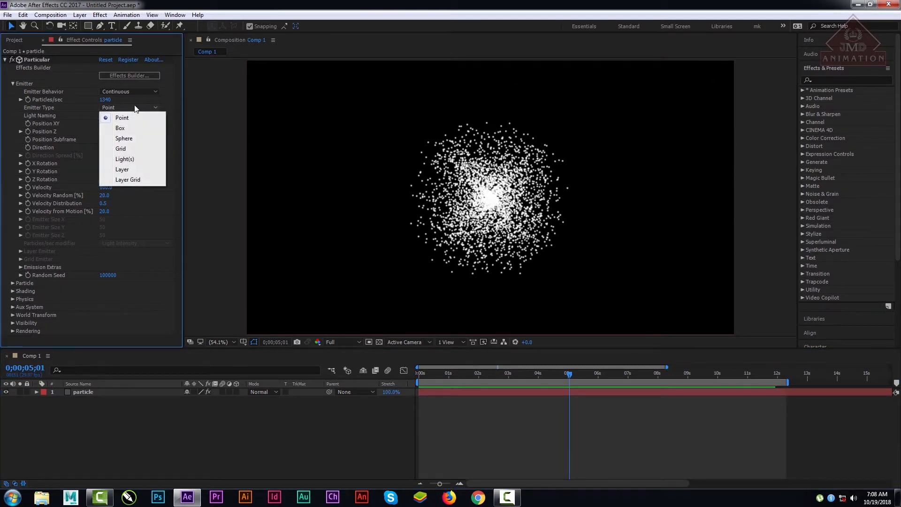
left_click(105, 100)
left_click_drag(105, 100, 60, 99)
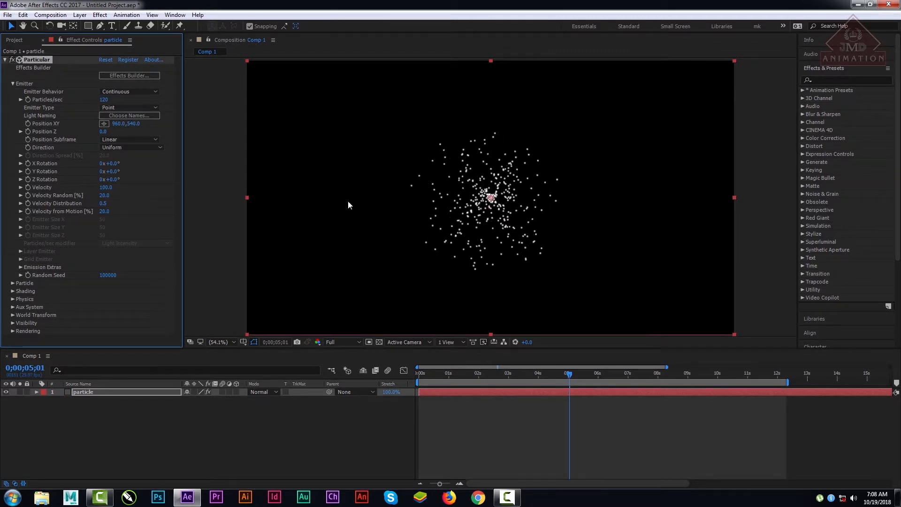
Step: Preview the Point emission, switch the emitter type to Box, and play the animation from the first frame
key("space")
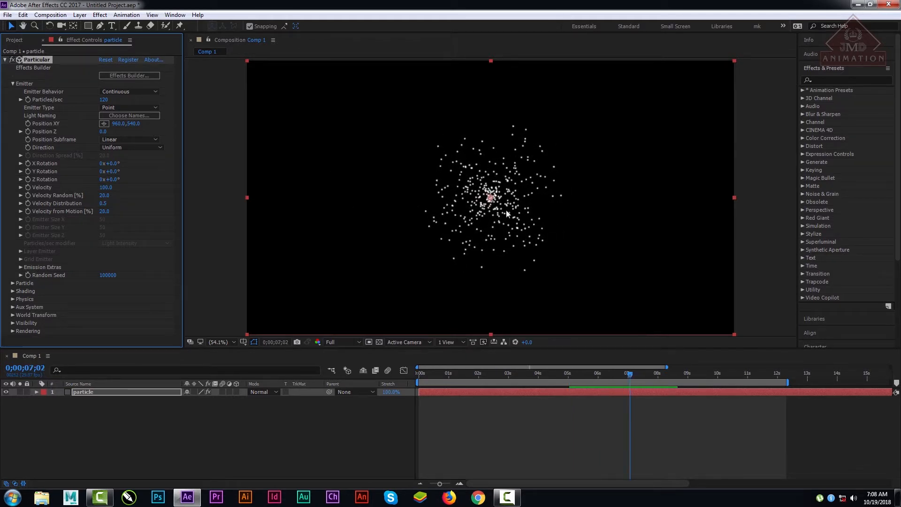
left_click(132, 107)
left_click(162, 128)
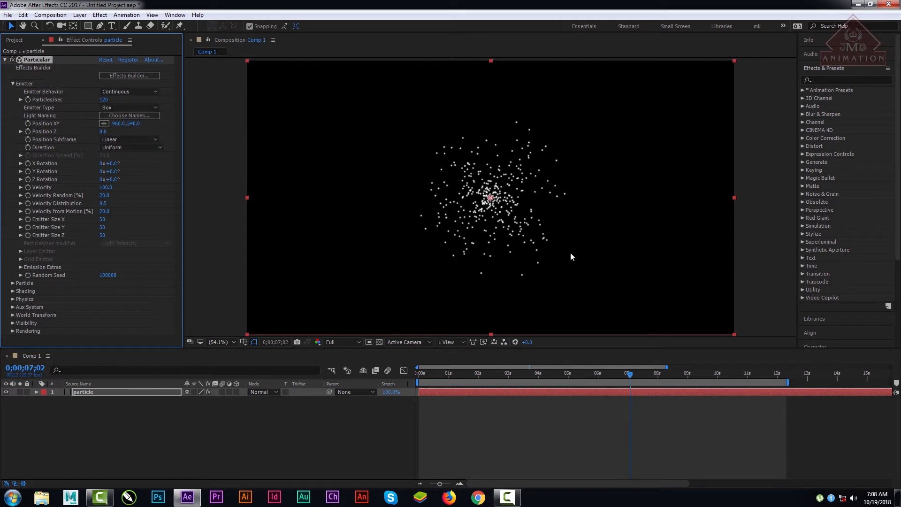
left_click_drag(514, 374, 405, 376)
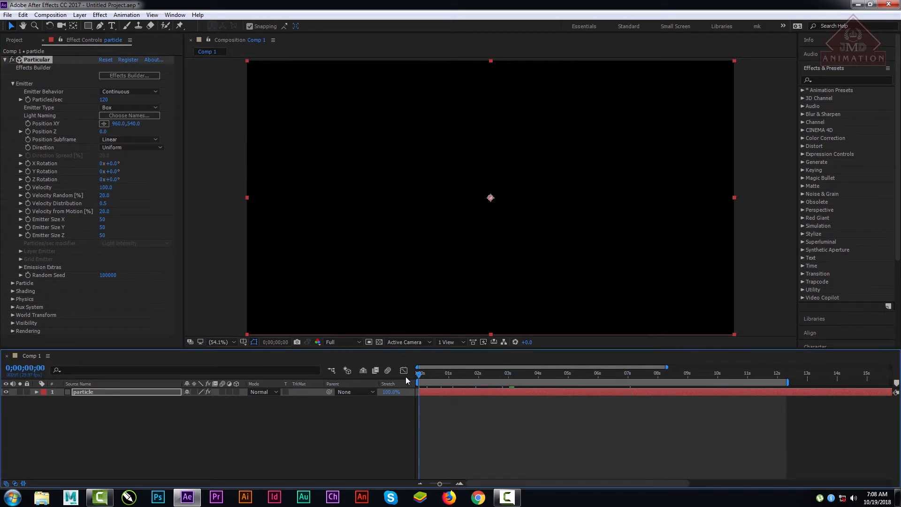
key("space")
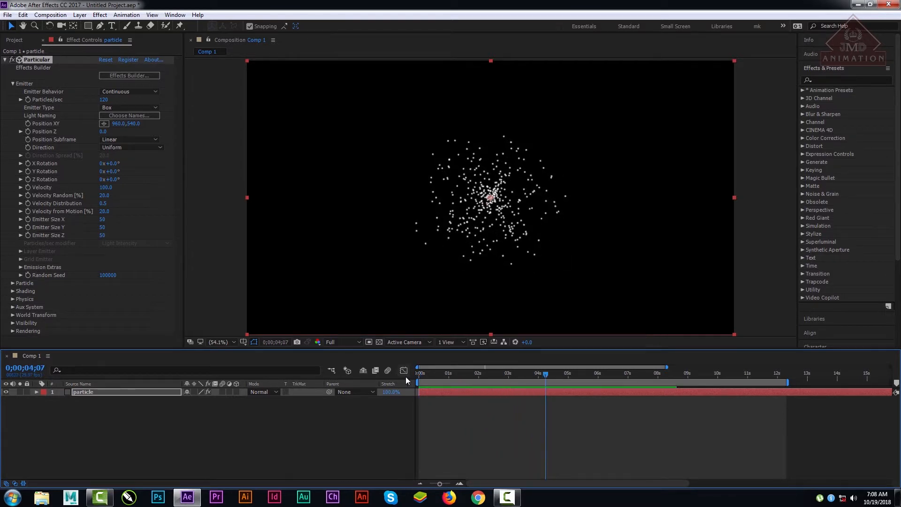
Step: Switch the emitter type to Point and back to Box to compare which Emitter Size settings are available
left_click(129, 107)
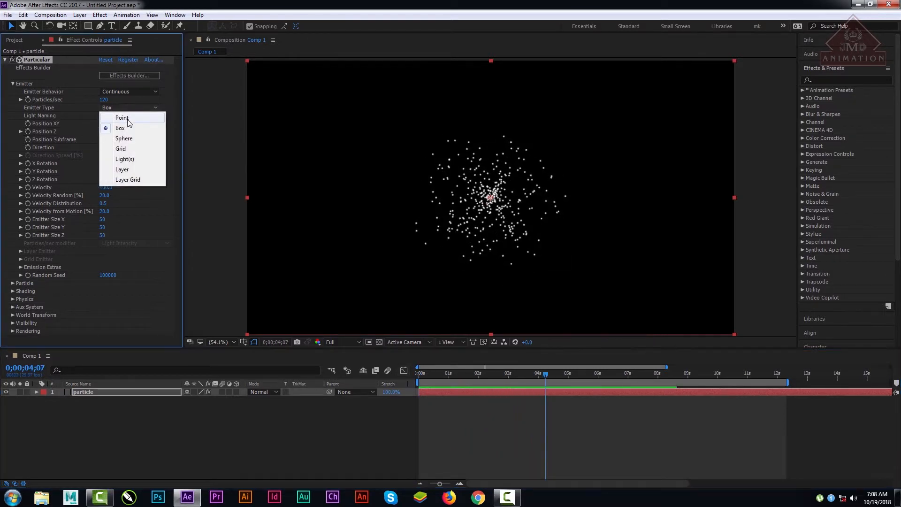
left_click(128, 116)
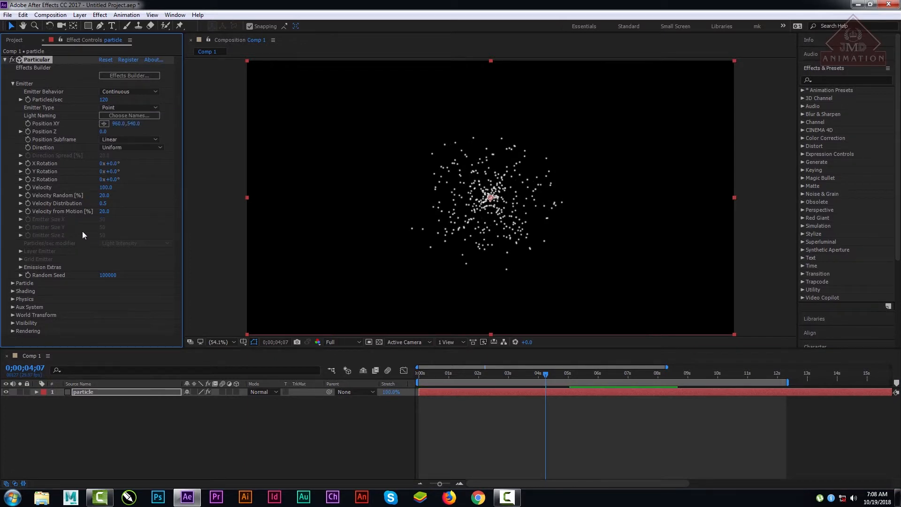
left_click(125, 108)
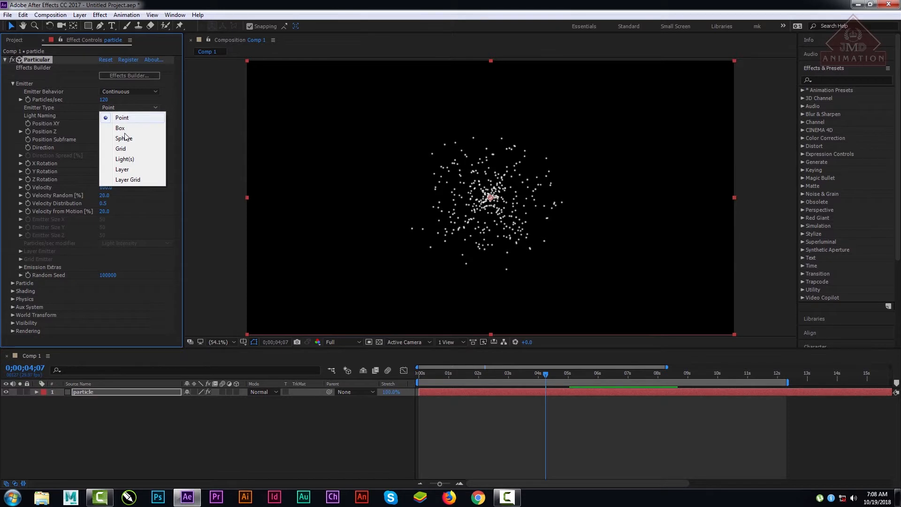
left_click(120, 128)
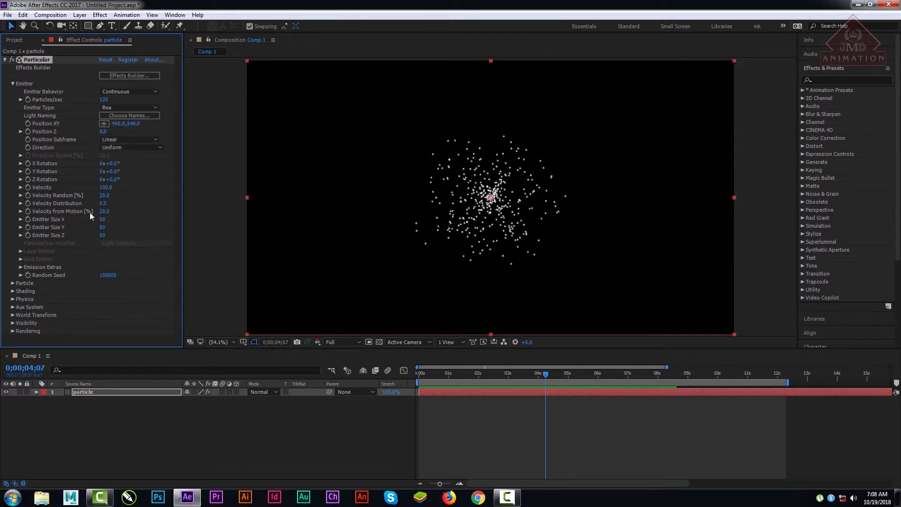
Step: Enlarge the Box emitter to size X 1689, Y 1526 and Z 1739, and preview it from the first frame
left_click_drag(102, 220, 432, 239)
mouse_move(102, 228)
left_mouse_down()
mouse_move(385, 239)
mouse_move(104, 235)
left_mouse_up()
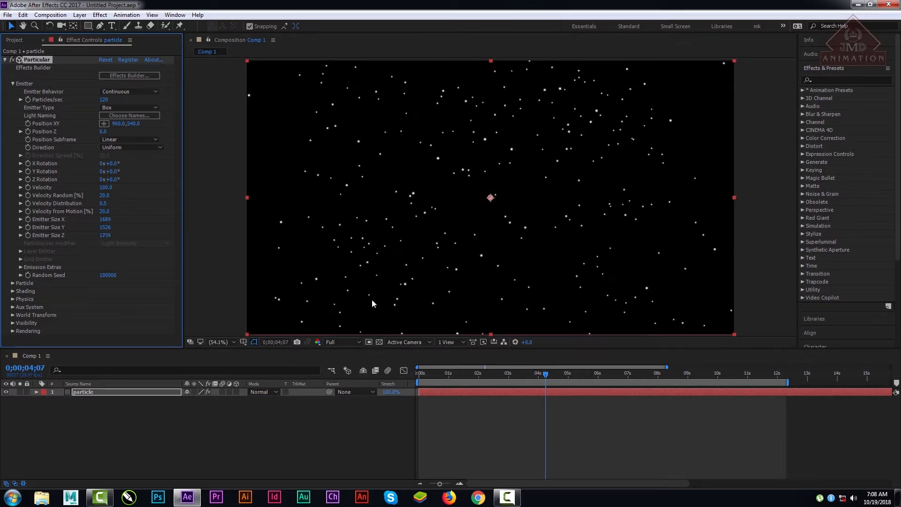
left_click(419, 374)
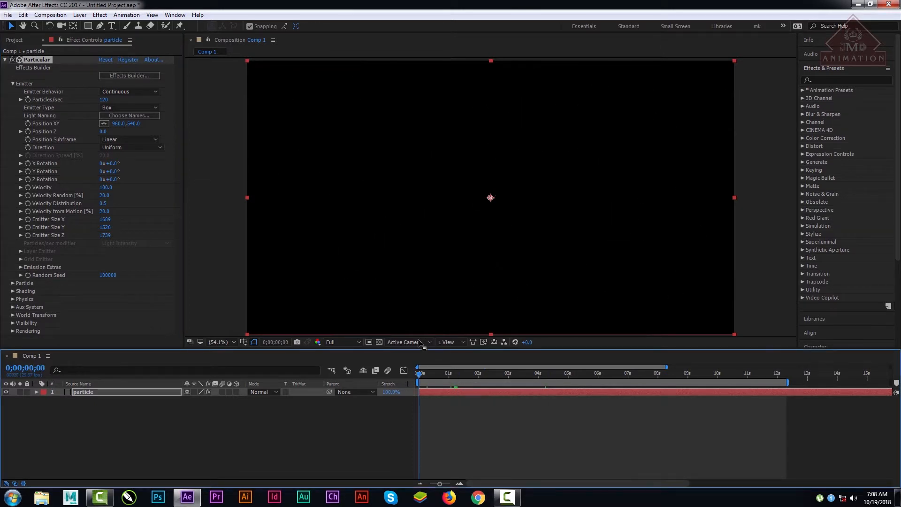
key("space")
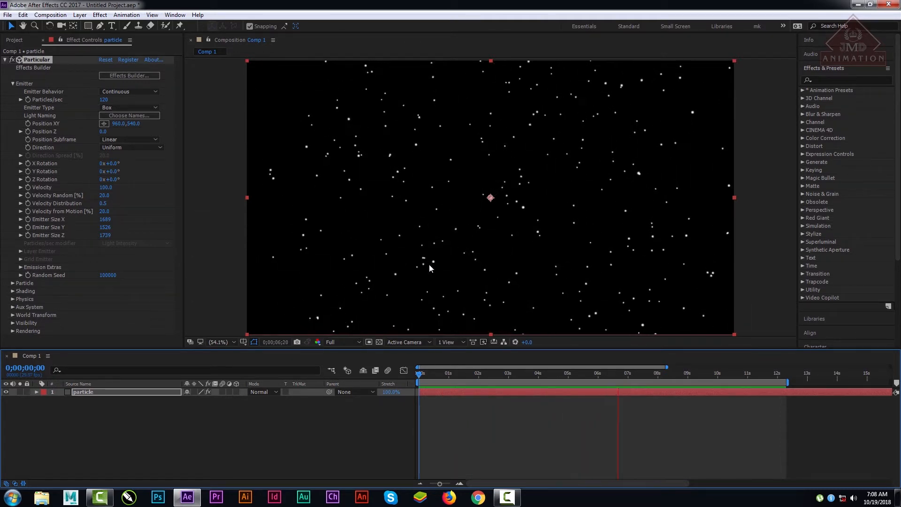
key("space")
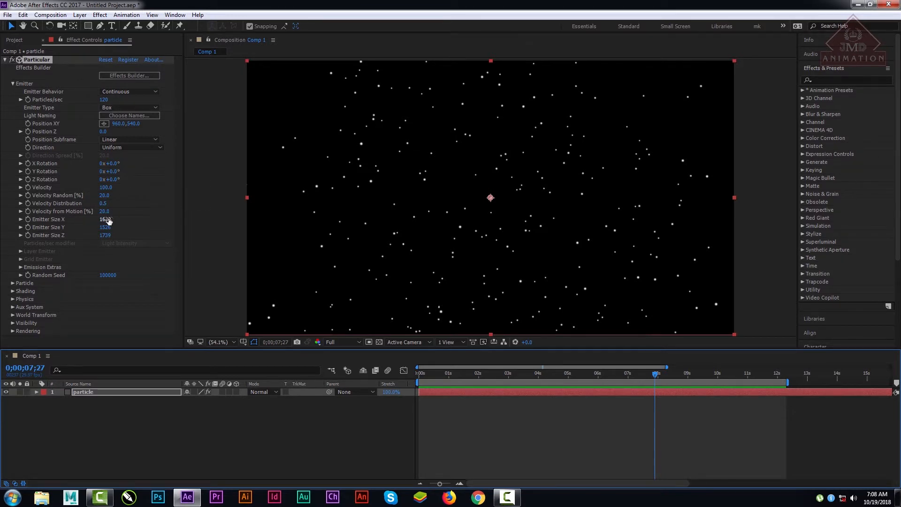
Step: Reduce Emitter Size X to 1403 and reset the Particular effect to its default settings
left_click_drag(108, 220, 7, 248)
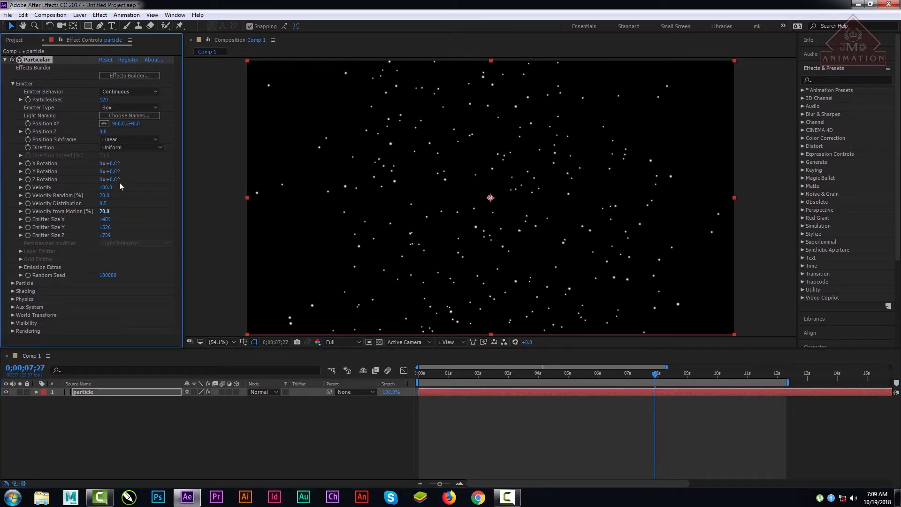
left_click(129, 108)
left_click(110, 61)
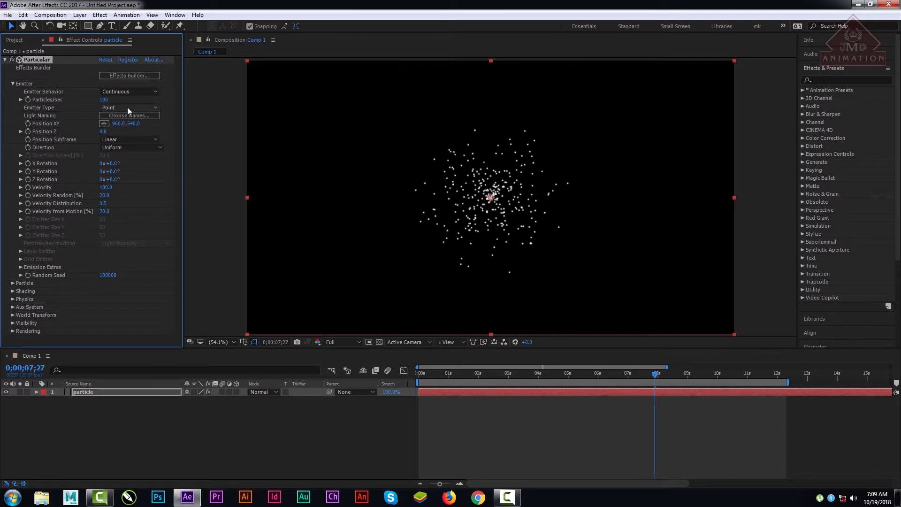
Step: Change the emitter type from Point to Box and on to Sphere
left_click(127, 107)
left_click(131, 128)
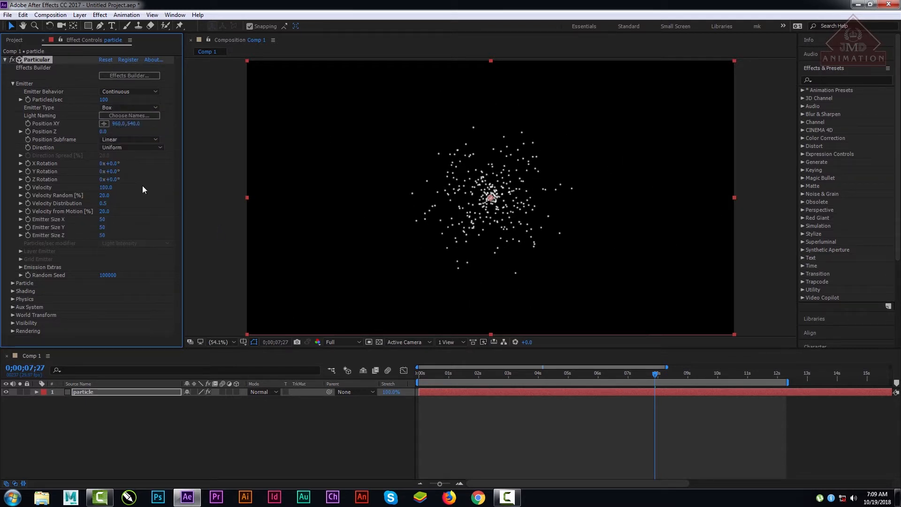
left_click(132, 108)
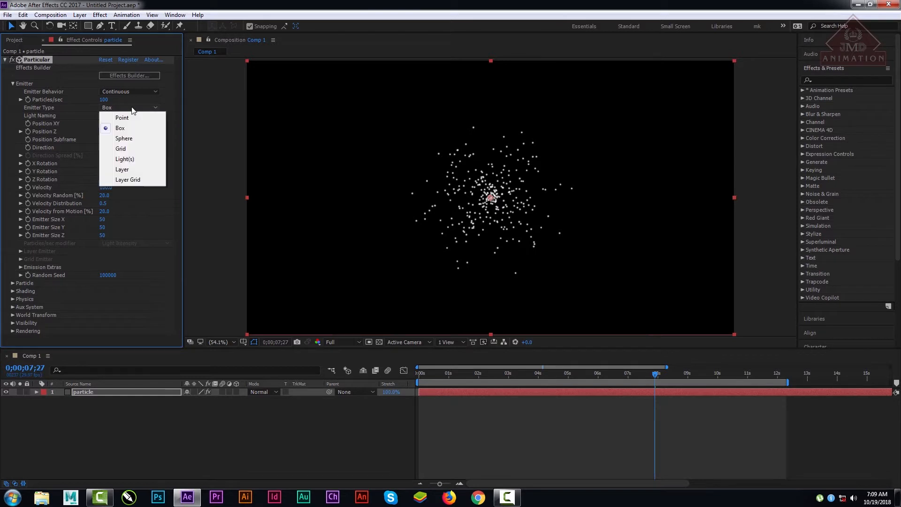
left_click(129, 141)
Step: Examine the Sphere emitter's particles up close and fit the whole composition back into the viewer
scroll(550, 199, "up", 5)
scroll(551, 200, "down", 2)
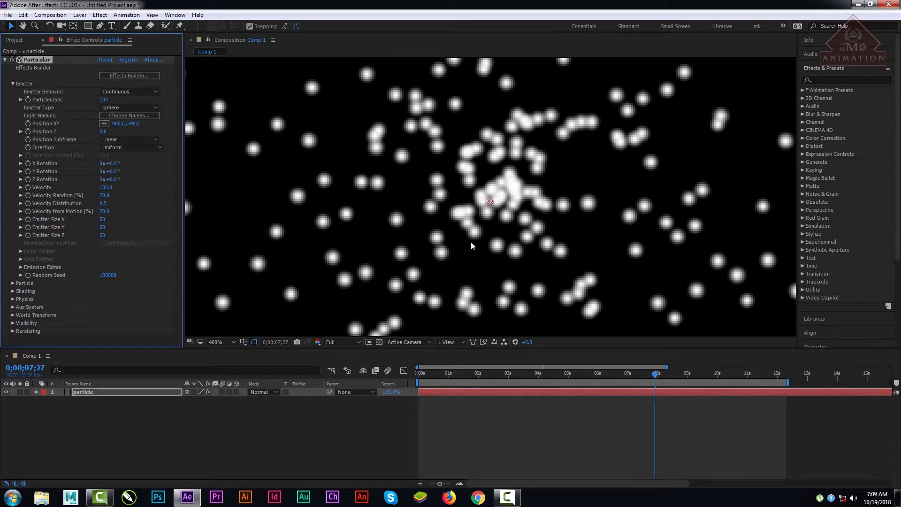
scroll(485, 224, "up", 2)
scroll(485, 224, "down", 5)
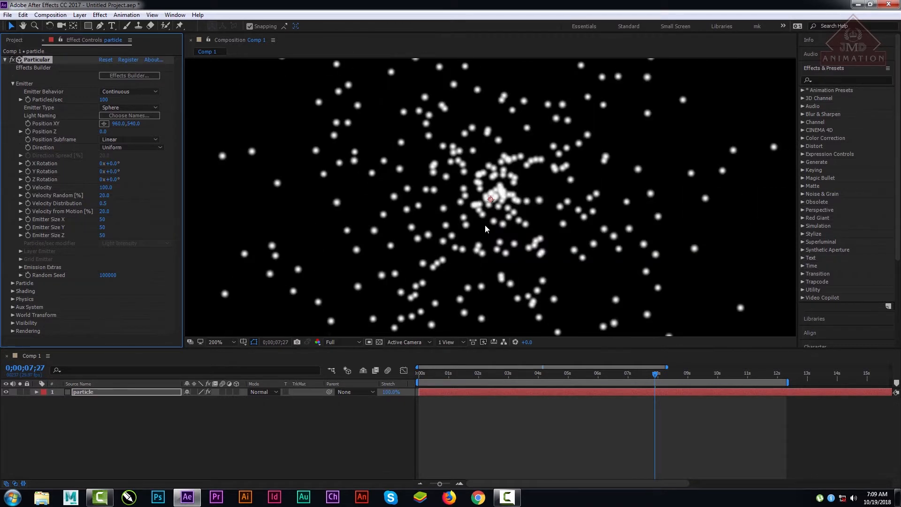
scroll(482, 230, "down", 4)
scroll(481, 230, "down", 2)
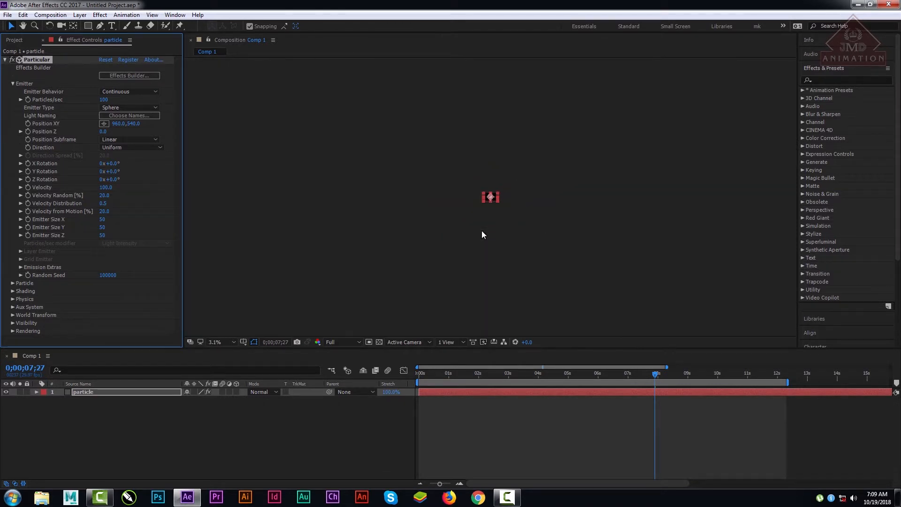
left_click(215, 340)
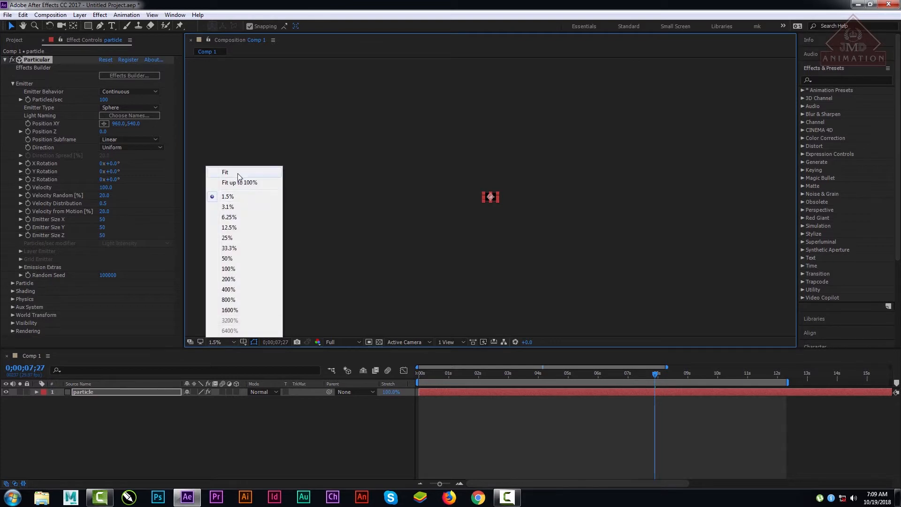
left_click(263, 172)
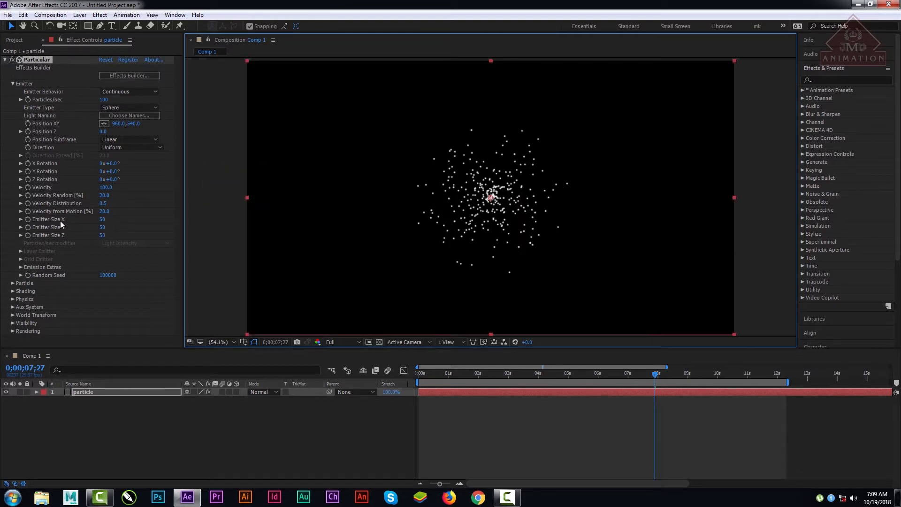
Step: Set the Sphere emitter's size to X 1755, Y 1761 and Z 1783
left_click_drag(102, 221, 143, 256)
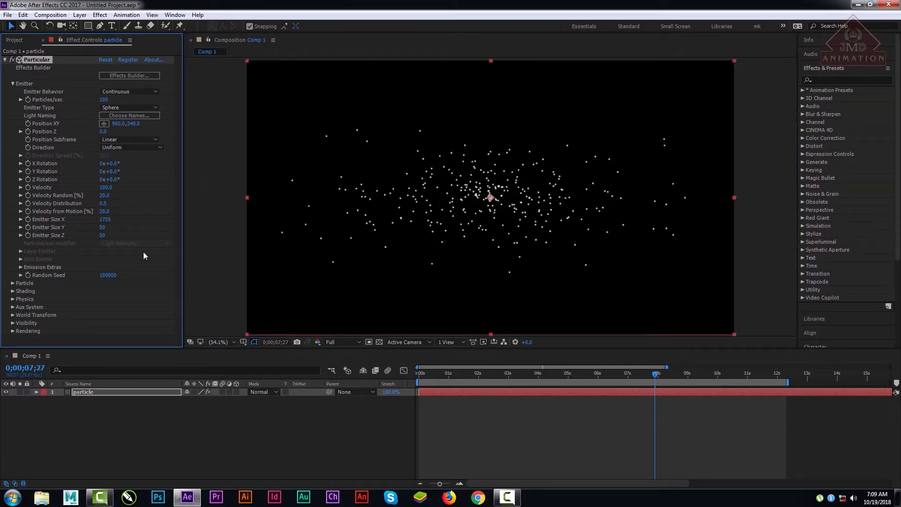
left_click_drag(103, 227, 898, 229)
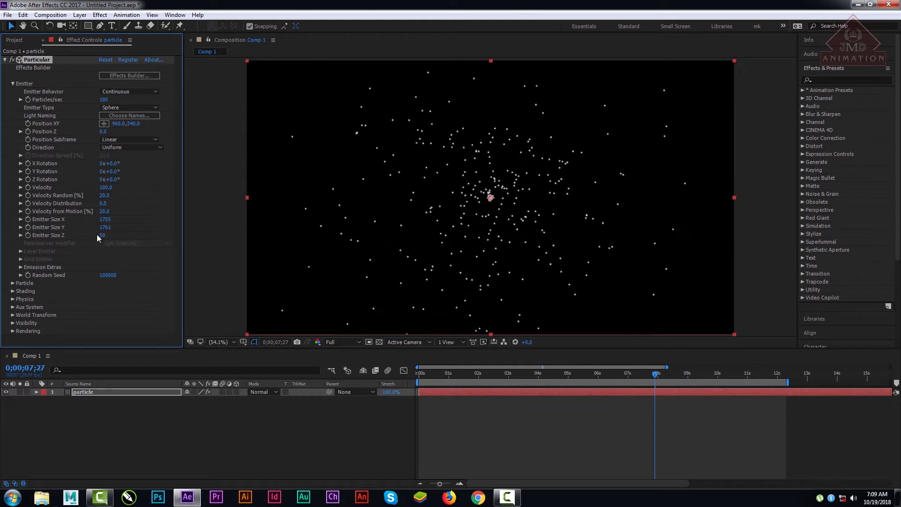
left_click_drag(102, 235, 313, 204)
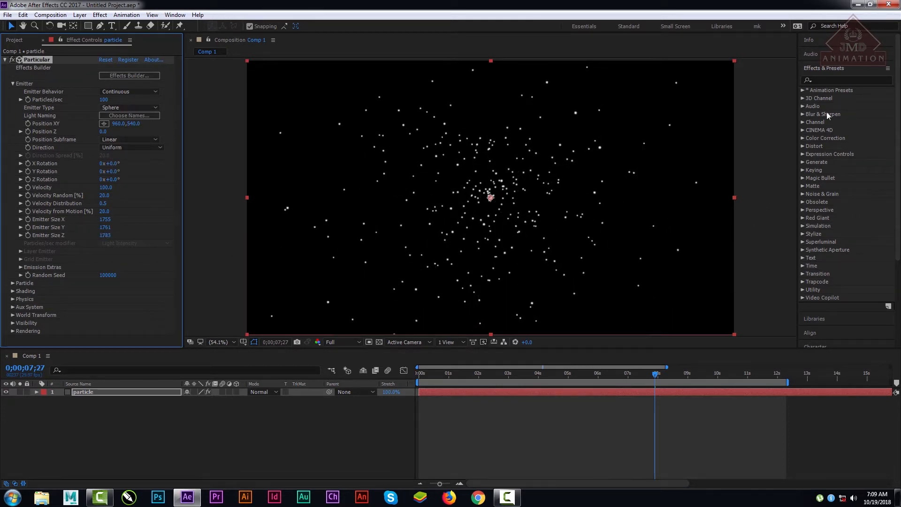
Step: Switch the emitter type back to Point for comparison and change it to Grid
left_click(134, 108)
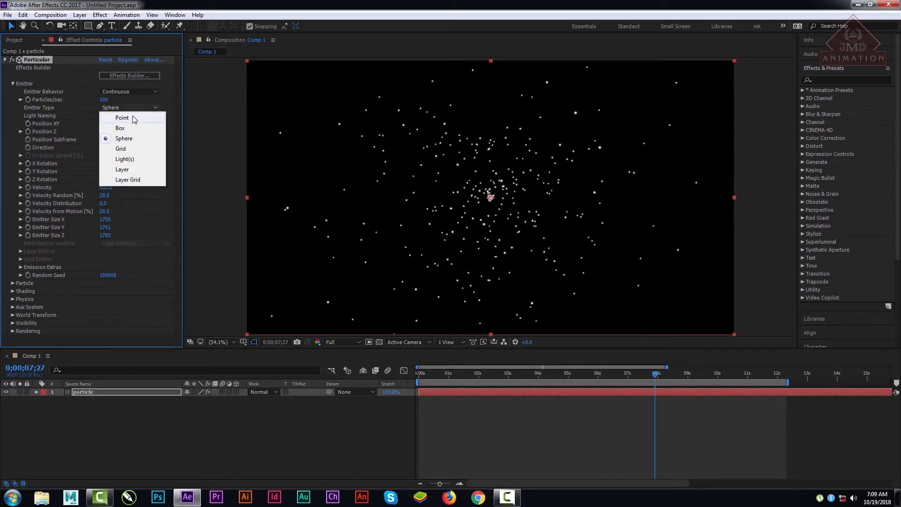
left_click(134, 118)
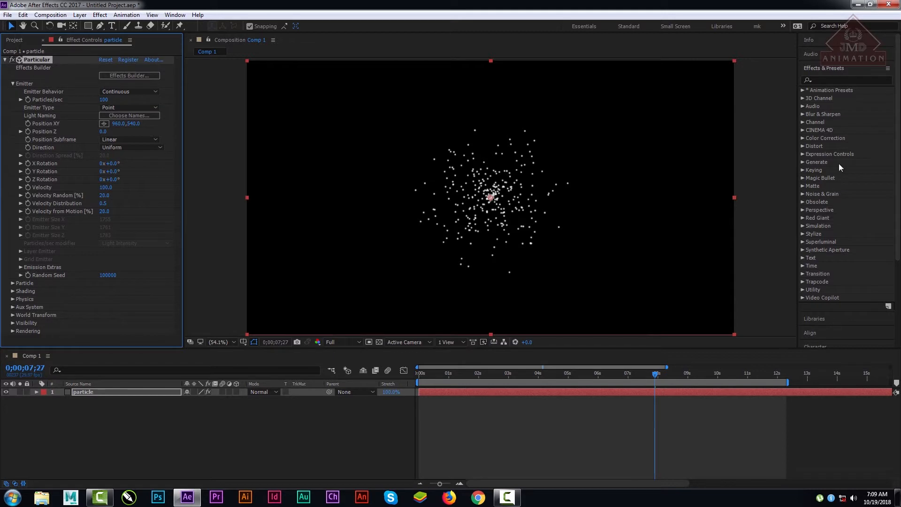
left_click(132, 107)
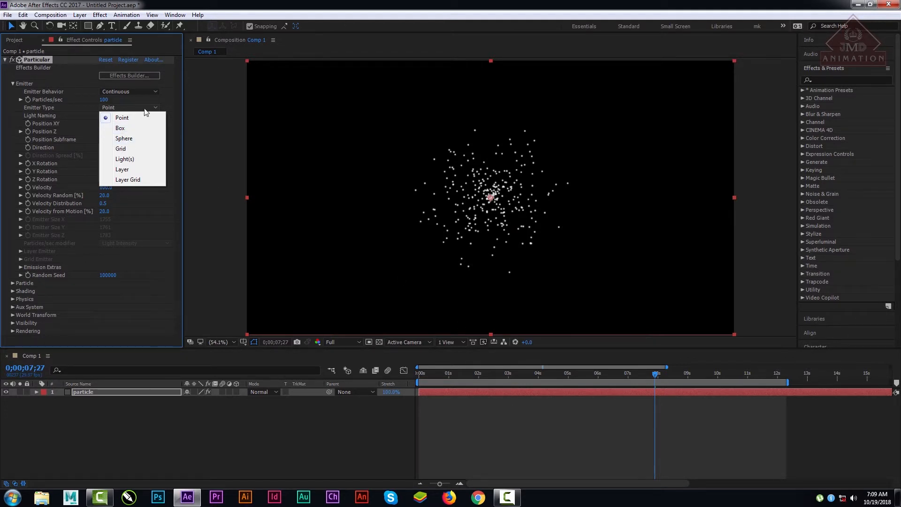
left_click(139, 151)
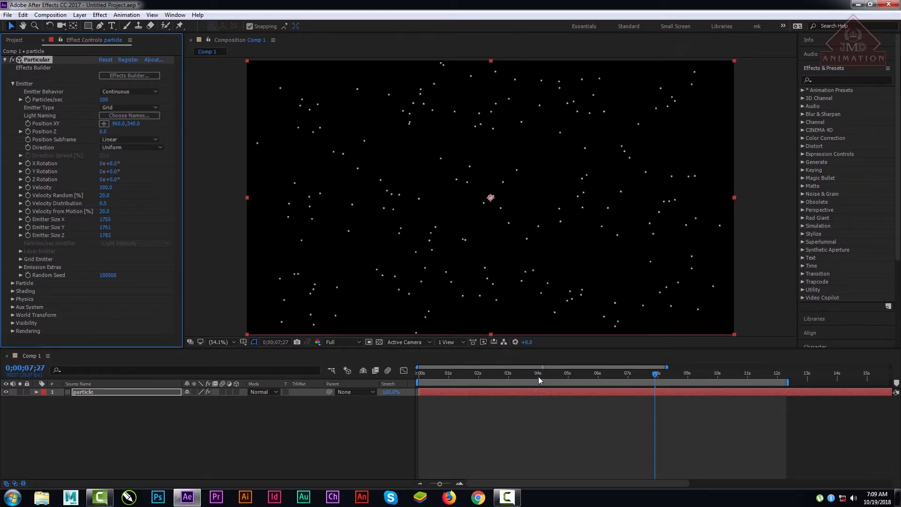
Step: Return to the first frame, zoom the timeline to frame level, and advance one frame to examine the grid emission
left_click(331, 376)
key("Home")
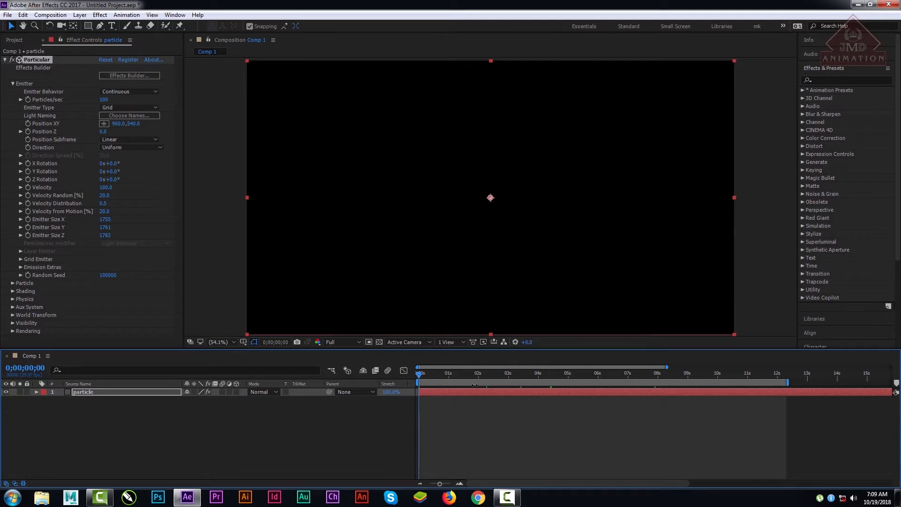
key("semicolon")
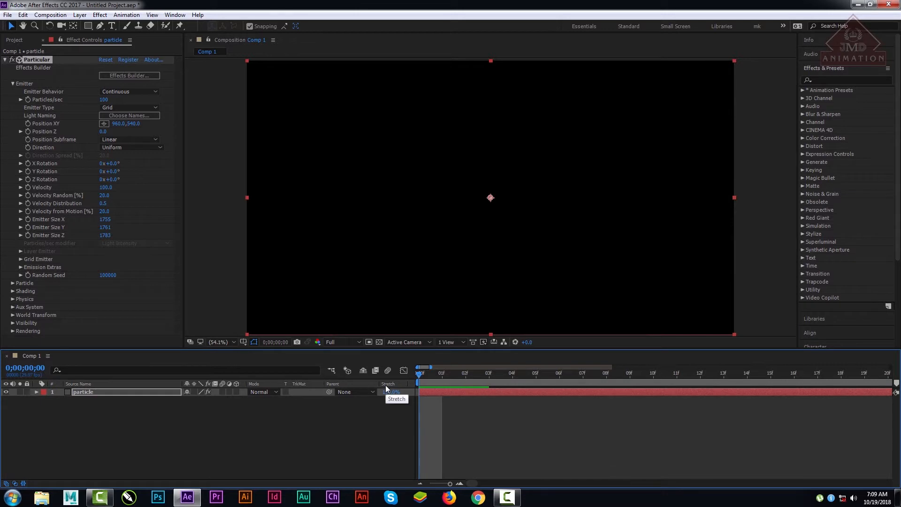
key("Page_Down")
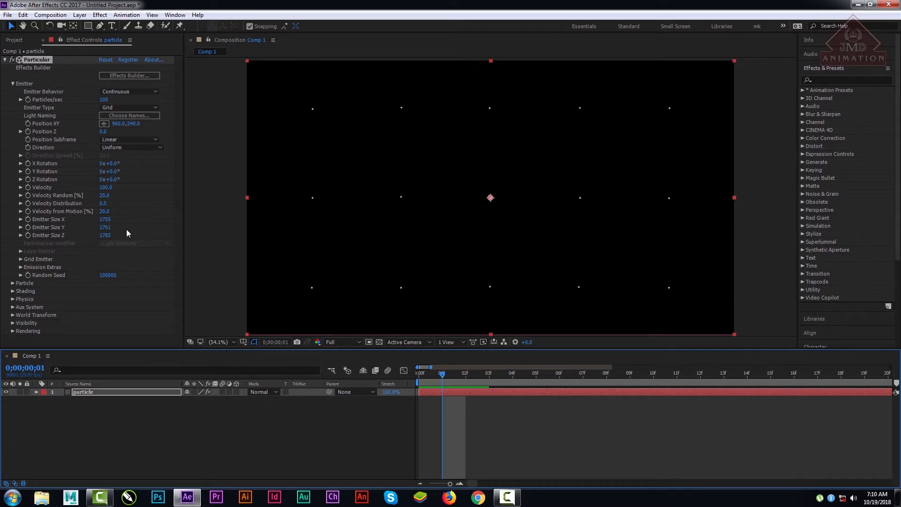
Step: Raise the Grid emitter's Particles/sec to 2810 and scrub to frame 22 to check the particle clusters
left_click_drag(108, 102, 125, 114)
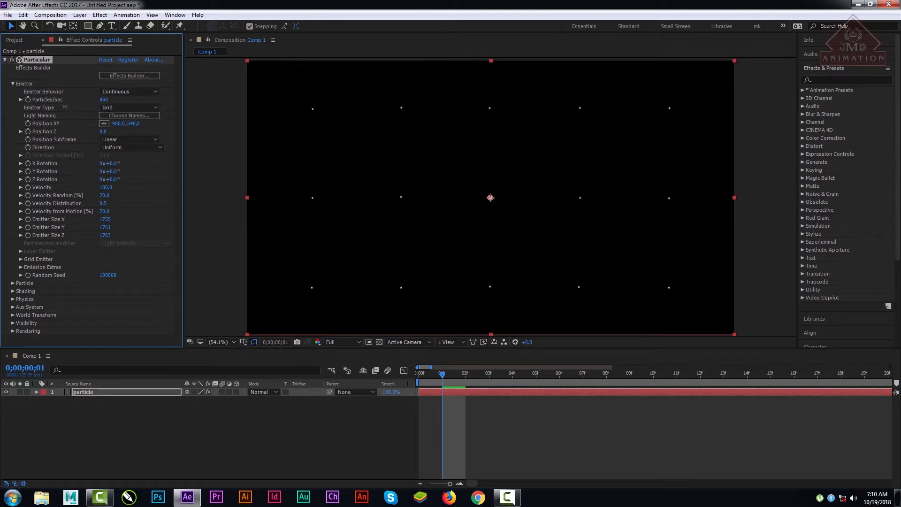
left_click_drag(65, 107, 194, 101)
left_click_drag(443, 376, 668, 380)
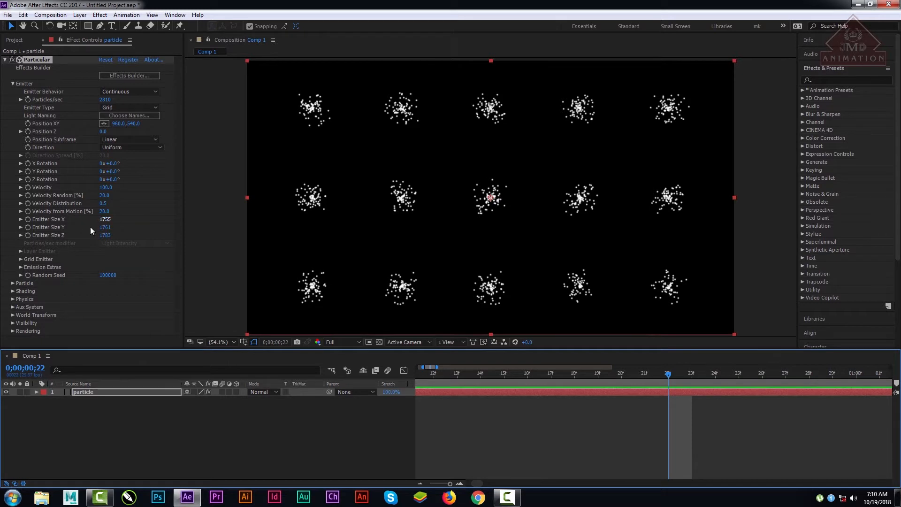
Step: Set the Grid Emitter's Particles in X to 31 and move the playhead back to the first frame
left_click(21, 259)
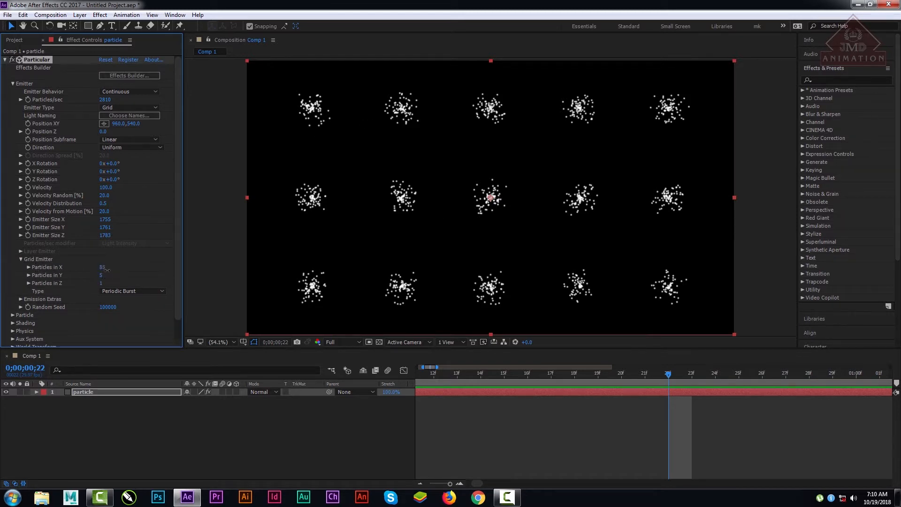
left_click_drag(107, 270, 99, 271)
left_click_drag(448, 375, 363, 375)
left_click(363, 374)
left_click_drag(430, 374, 385, 380)
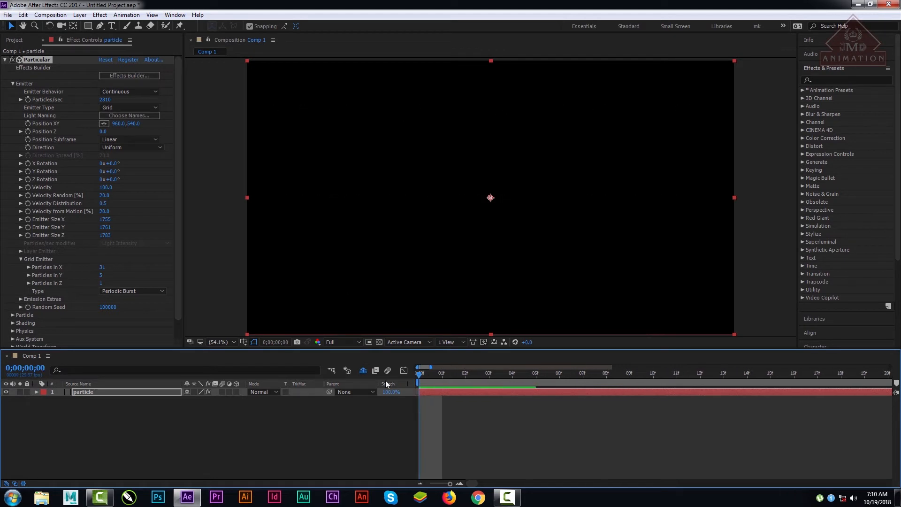
Step: At frame 1, set the Grid Emitter to 21 particles in X, 41 in Y and 41 in Z
left_click(443, 371)
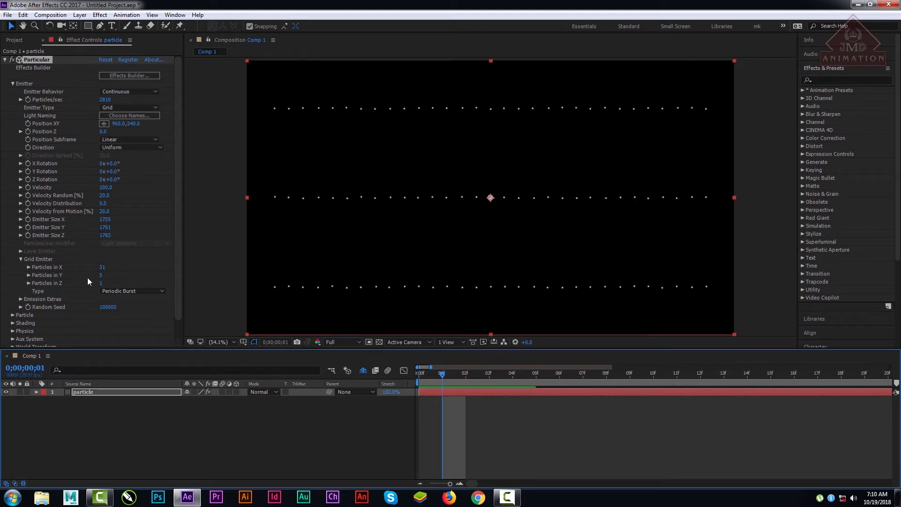
left_click_drag(104, 270, 97, 268)
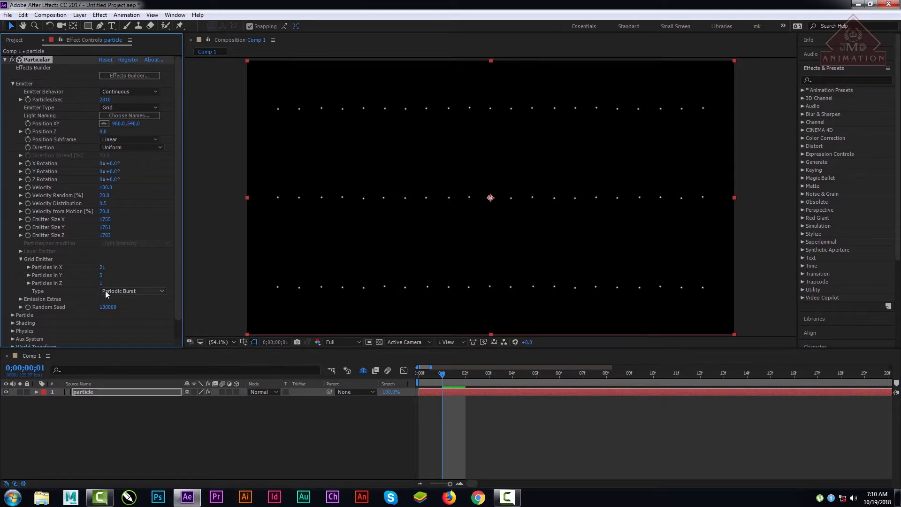
left_click_drag(101, 275, 113, 283)
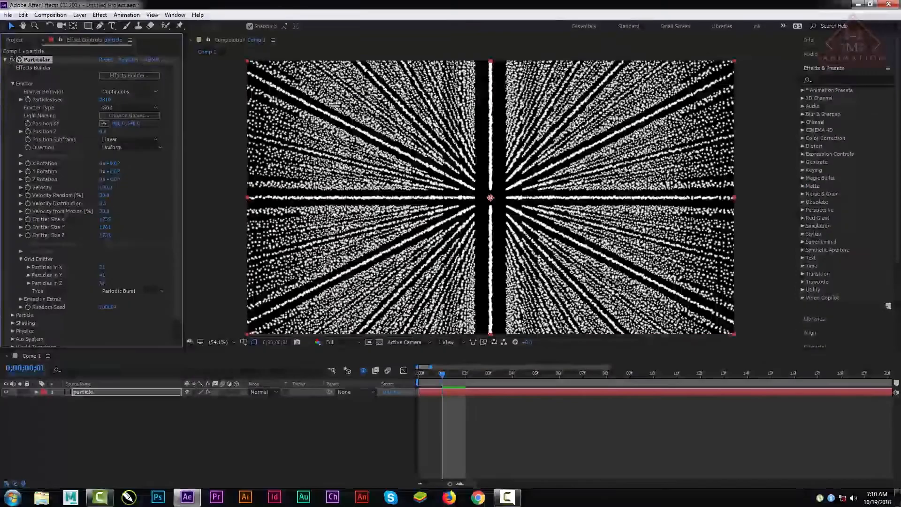
Step: Add a Two-Node camera with the 35mm preset to the composition, keeping the name Camera 1
left_click(183, 414)
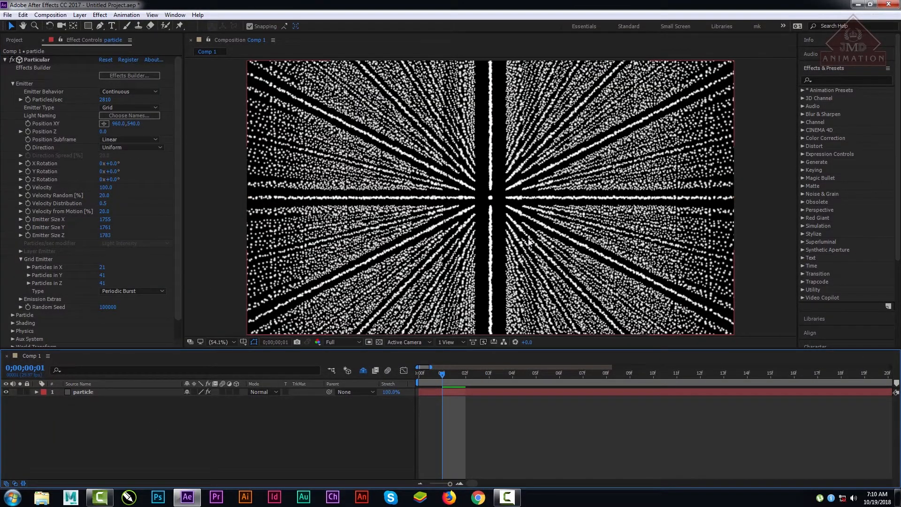
right_click(160, 440)
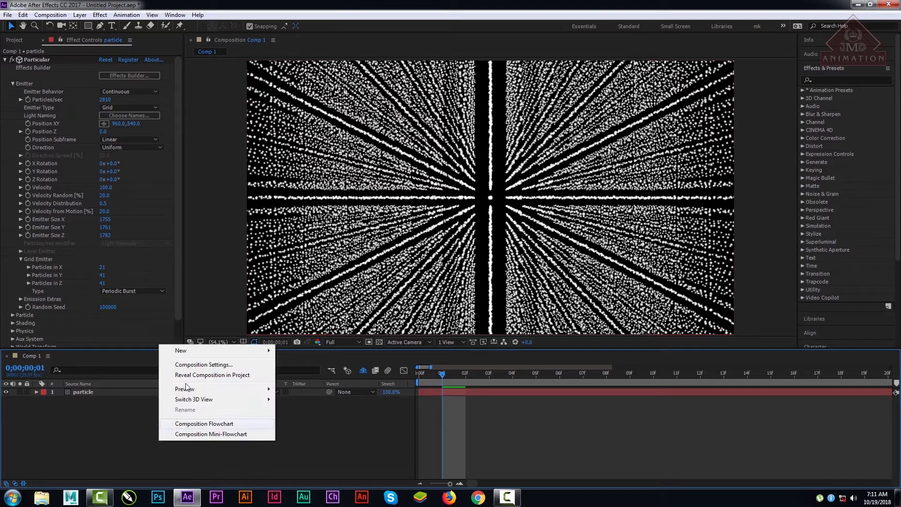
mouse_move(189, 356)
left_click(309, 396)
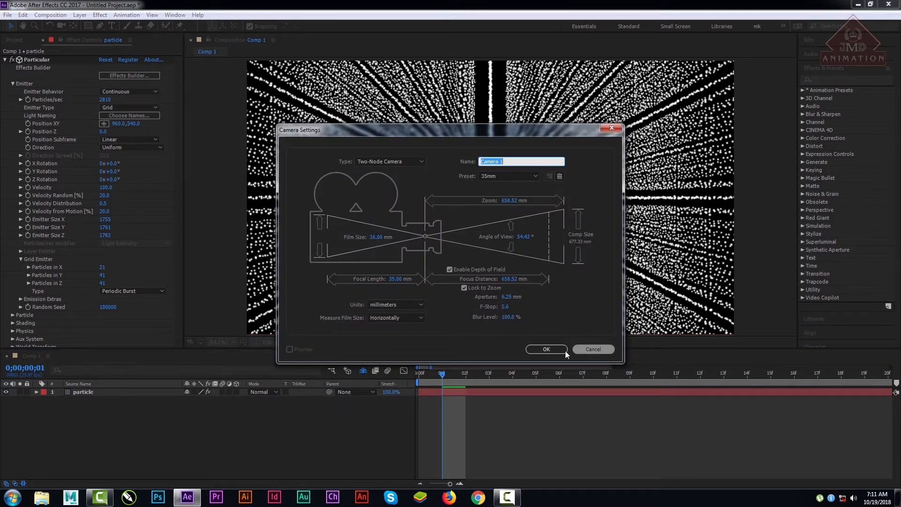
left_click(549, 349)
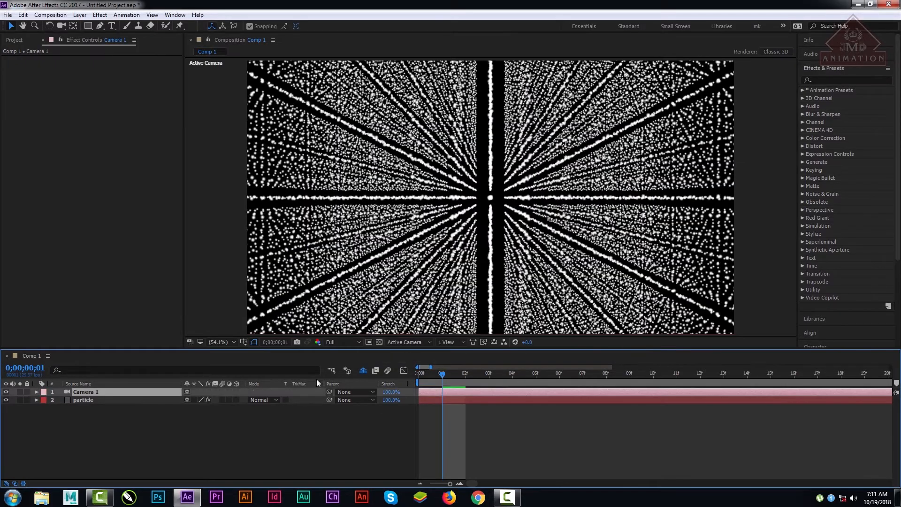
Step: Orbit Camera 1 to view the dense particle grid from an angle and fit the composition in the viewer
left_click(61, 25)
left_click_drag(524, 237, 569, 244)
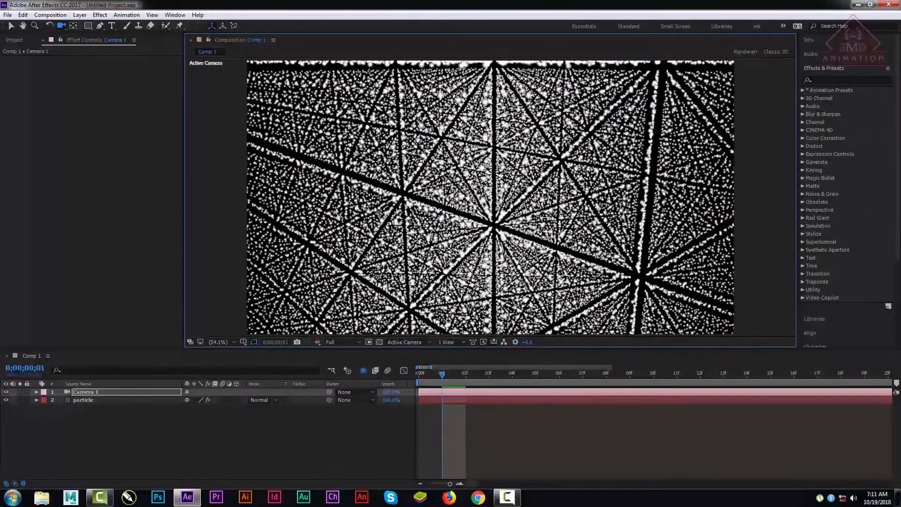
scroll(570, 244, "down", 3)
scroll(536, 259, "up", 5)
scroll(535, 258, "down", 2)
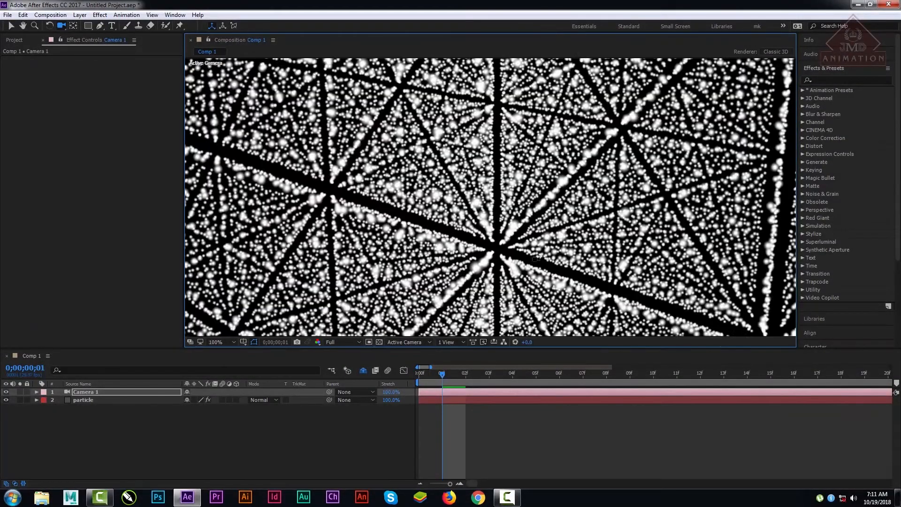
left_click(228, 344)
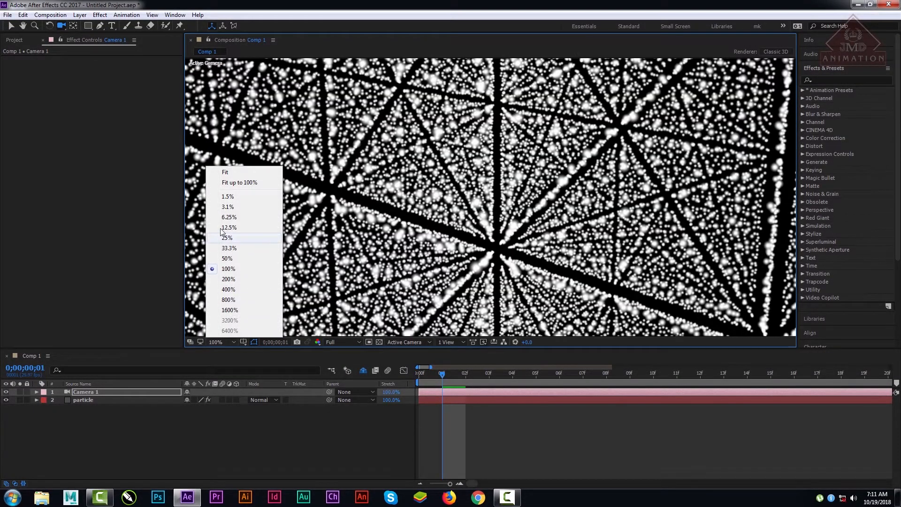
left_click(232, 181)
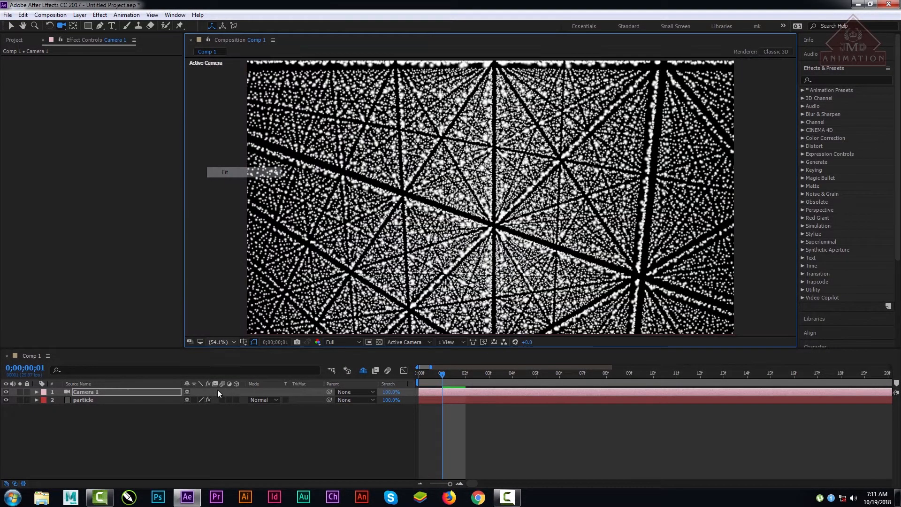
Step: Reduce the particle layer's Grid Emitter to 21 particles in Z and 1 in X, orbiting the camera around the resulting sheet
left_click(83, 400)
left_click_drag(104, 284, 93, 284)
left_click_drag(466, 256, 510, 285)
left_click_drag(498, 308, 347, 253)
left_click_drag(102, 267, 98, 267)
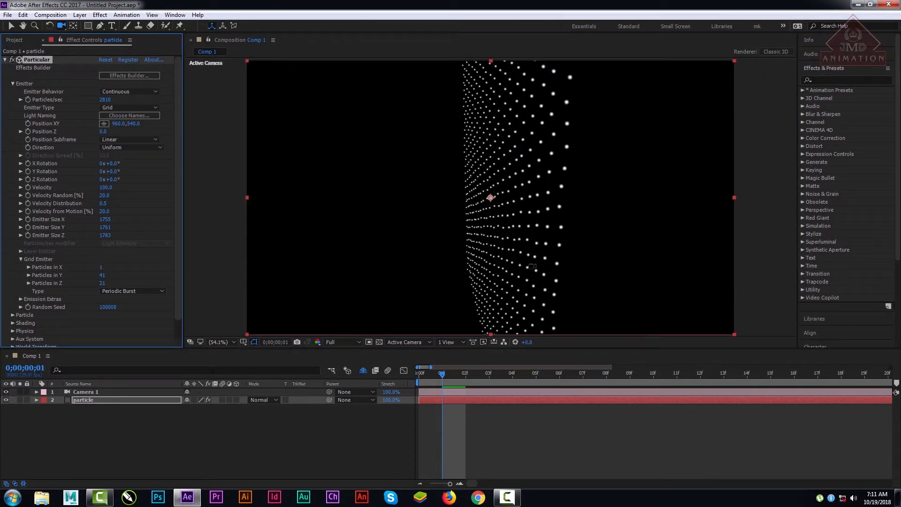
left_click_drag(546, 270, 337, 257)
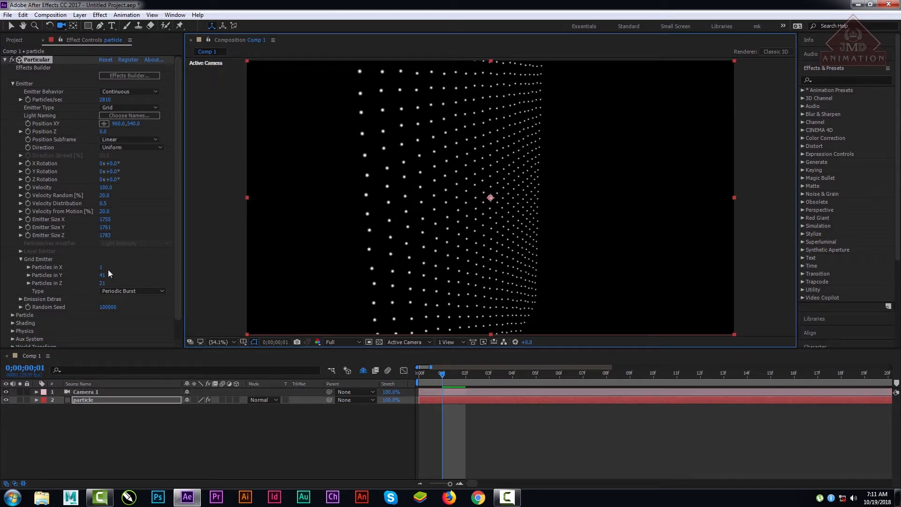
Step: Set the Grid Emitter's Particles in X to 5 and orbit the camera around the separate particle sheets
left_click(118, 256)
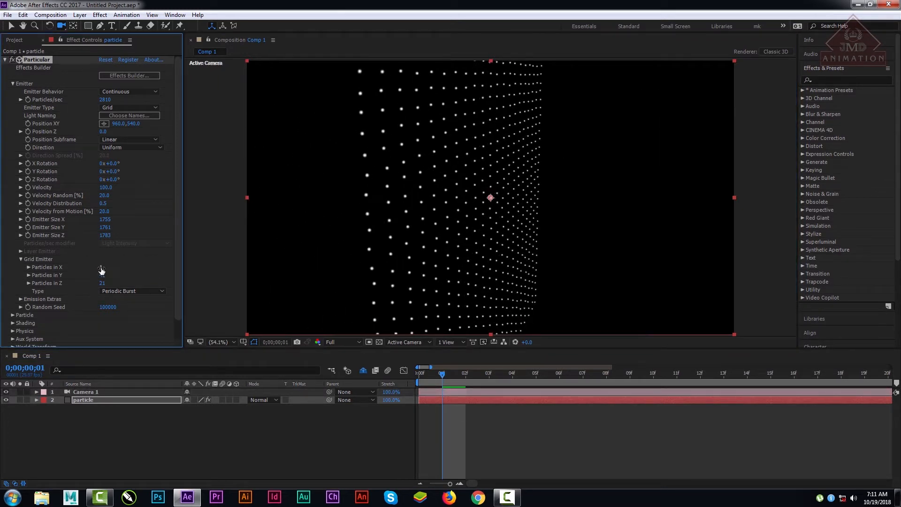
left_click(103, 267)
type("5")
key("Return")
left_click_drag(337, 259, 508, 266)
Step: Shrink the emitter to Size X 626, Size Y 863 and Size Z 702, and orbit the camera to view the whole grid
left_click_drag(104, 219, 10, 262)
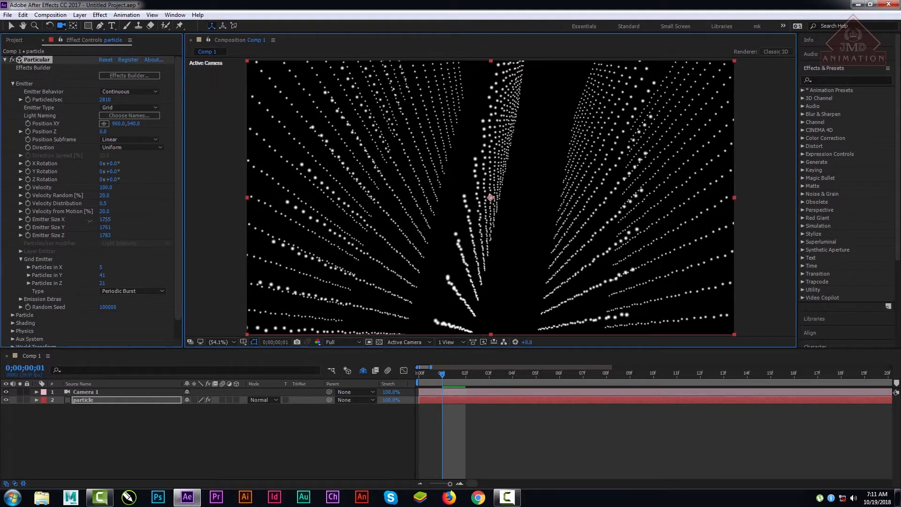
left_click_drag(105, 219, 5, 224)
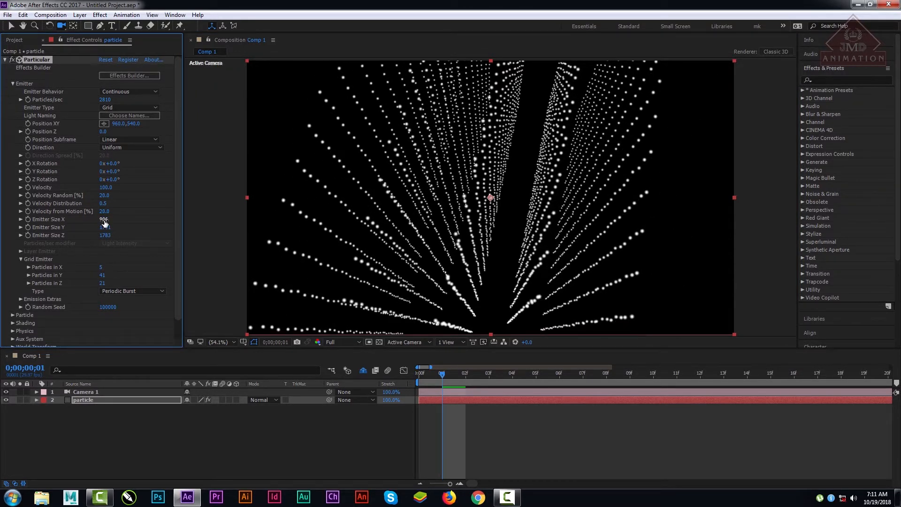
left_click_drag(104, 220, 52, 221)
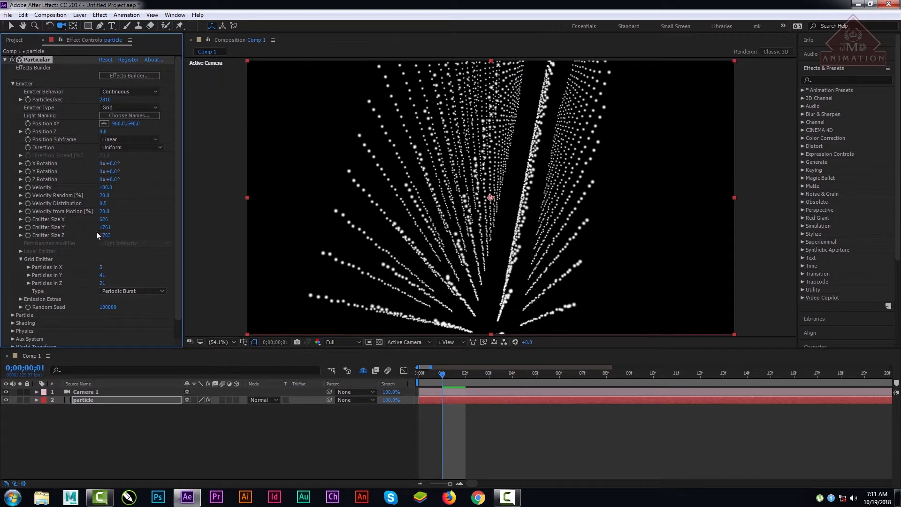
left_click_drag(105, 227, 52, 229)
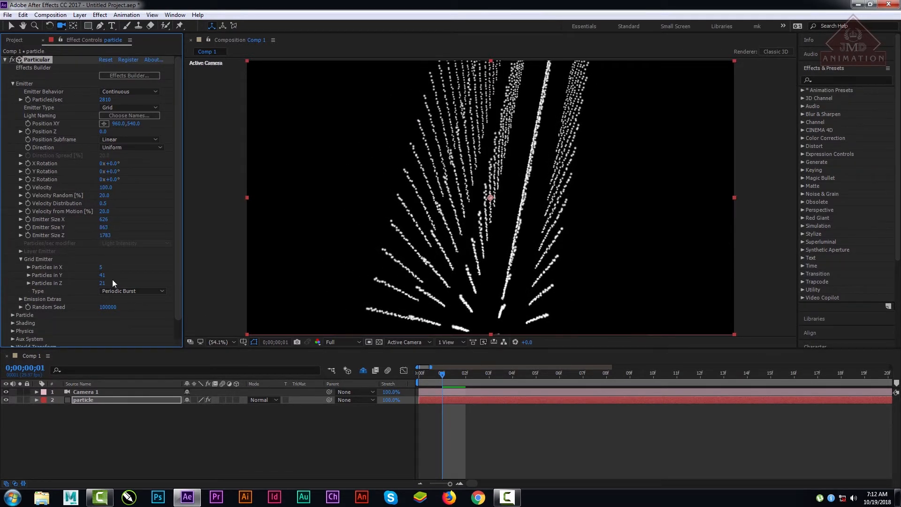
left_click_drag(107, 234, 71, 313)
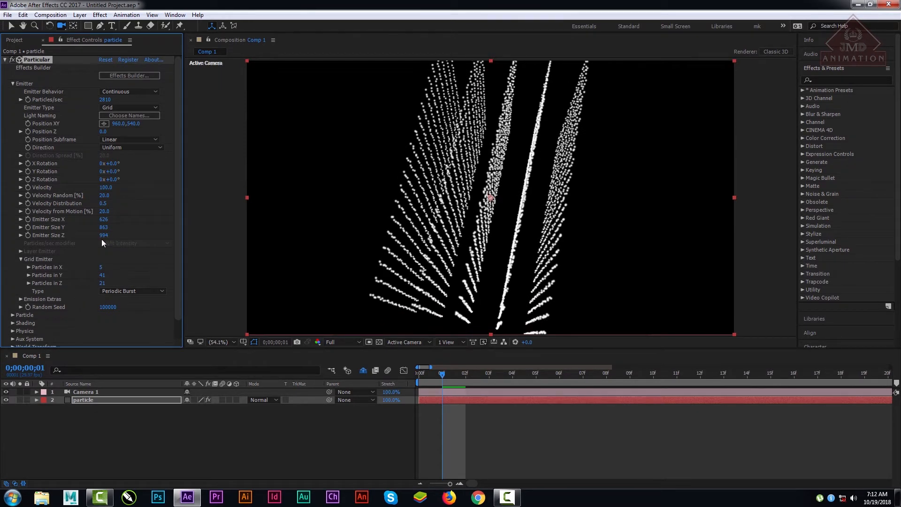
left_click_drag(102, 240, 65, 240)
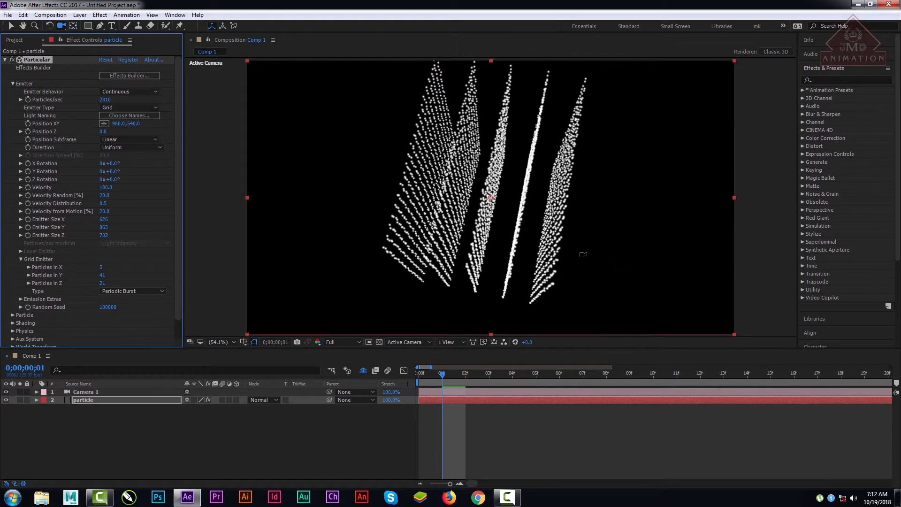
left_click_drag(582, 254, 556, 195)
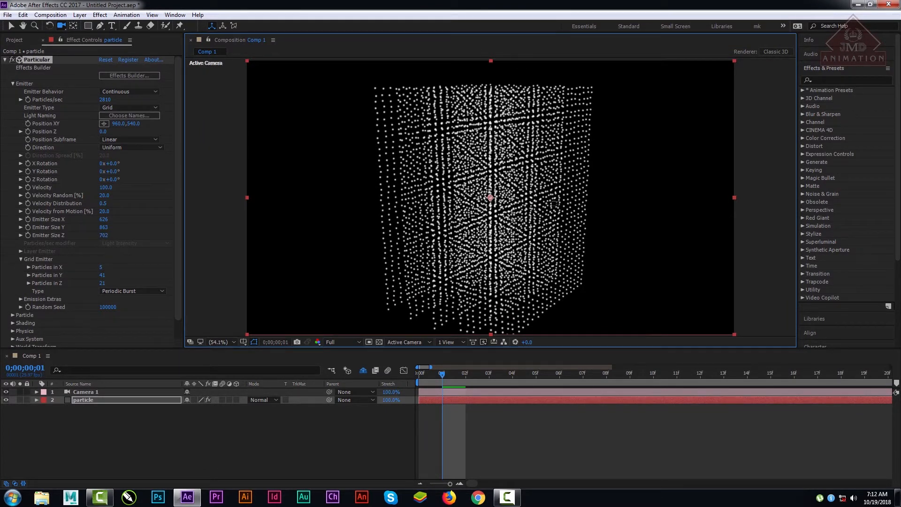
left_click_drag(553, 209, 491, 318)
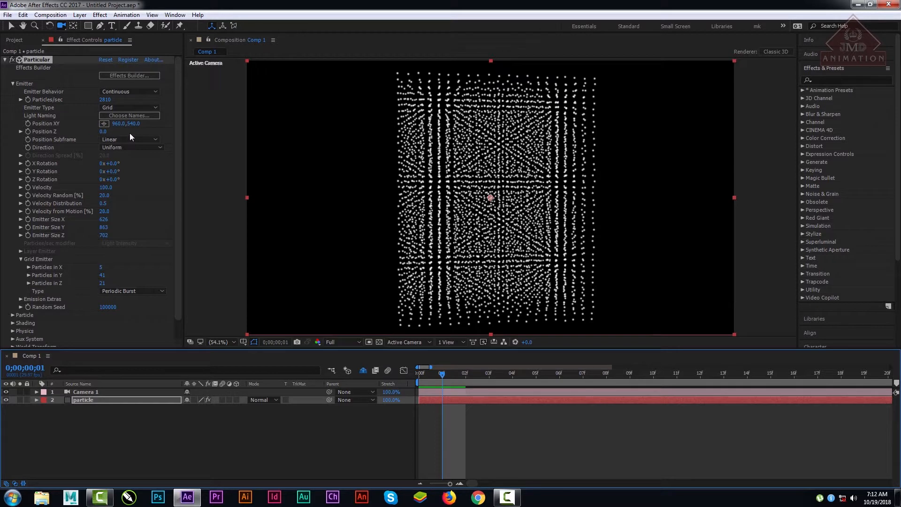
Step: Try the Light(s) emitter type without any light in the composition, and undo the change
left_click(126, 107)
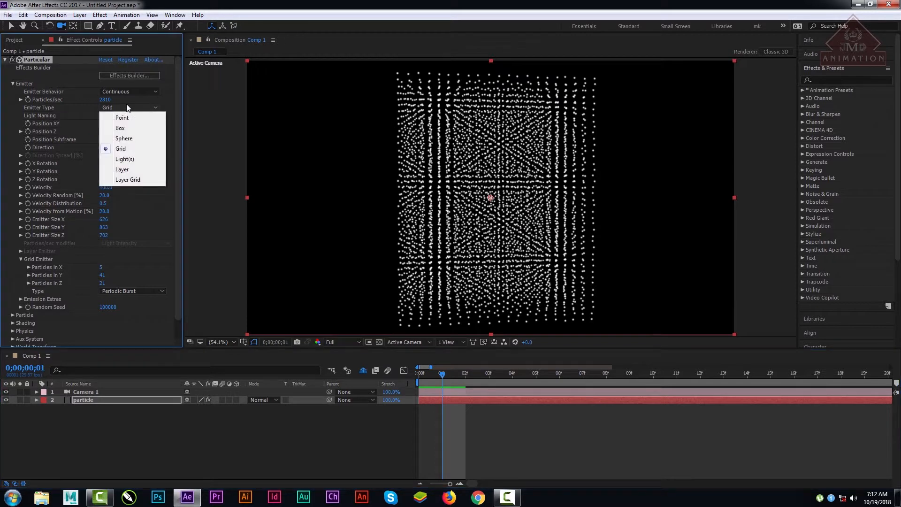
left_click(132, 160)
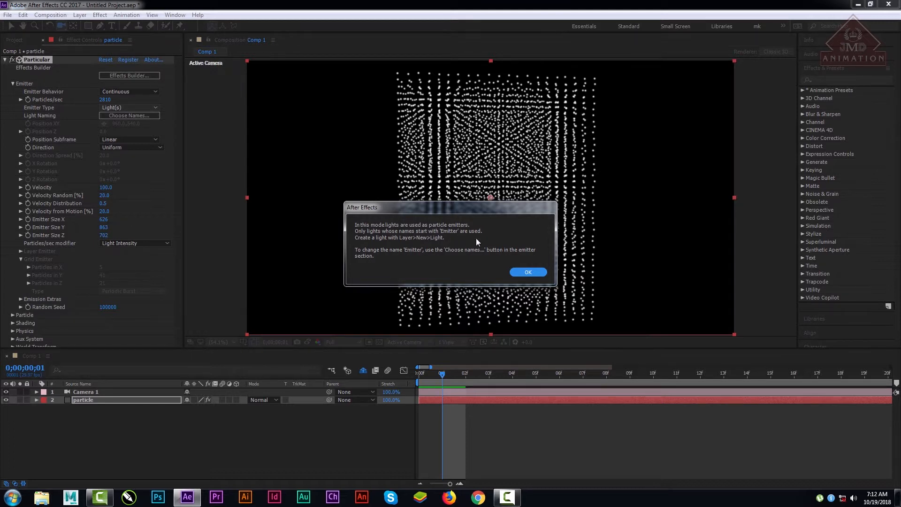
left_click(529, 272)
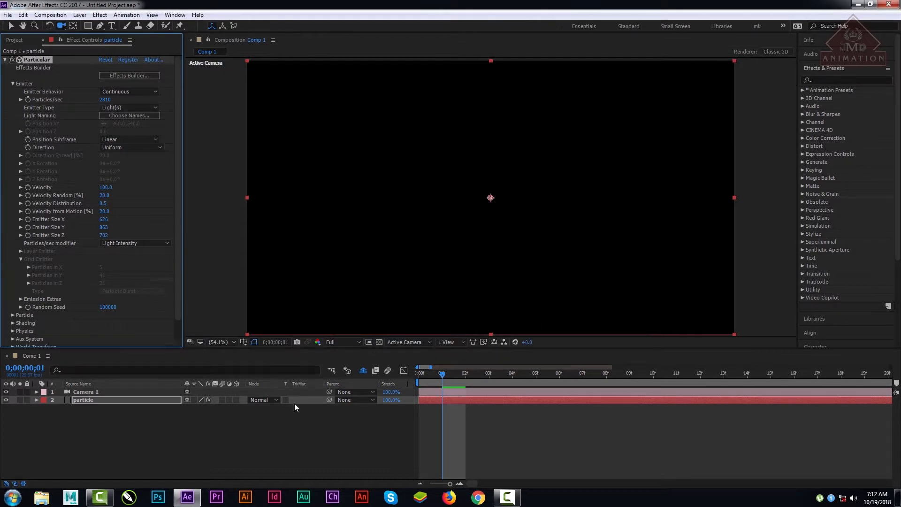
left_click(86, 400)
mouse_move(436, 378)
left_mouse_down()
mouse_move(563, 379)
mouse_move(443, 381)
left_mouse_up()
left_click(182, 433)
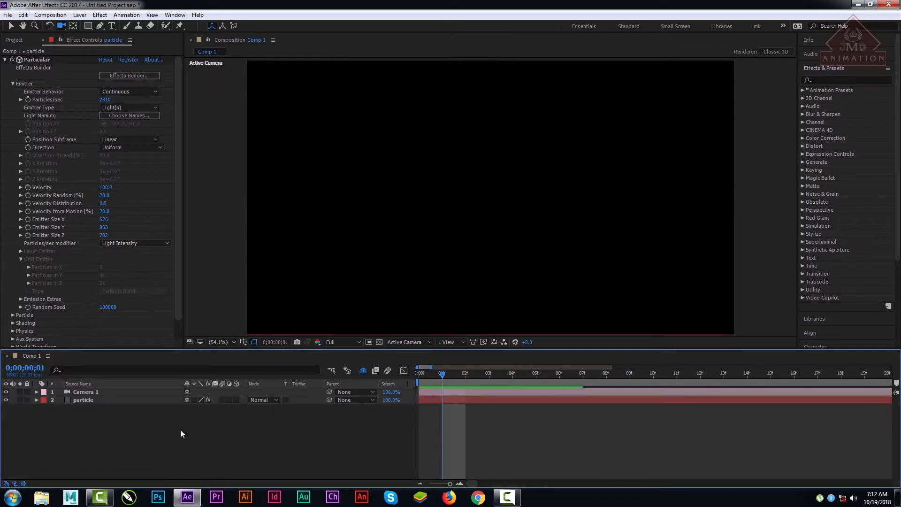
key("ctrl+z")
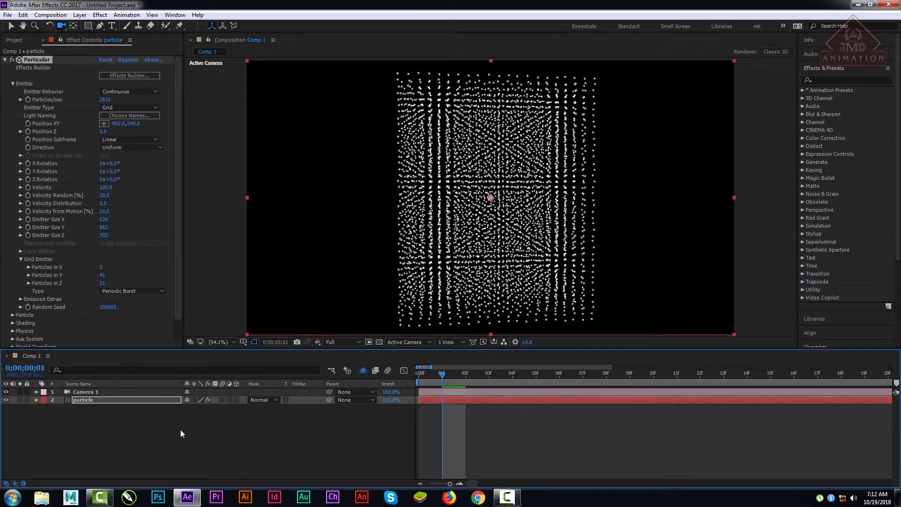
Step: Create a Spot light named Emitter in the composition
right_click(101, 450)
mouse_move(130, 359)
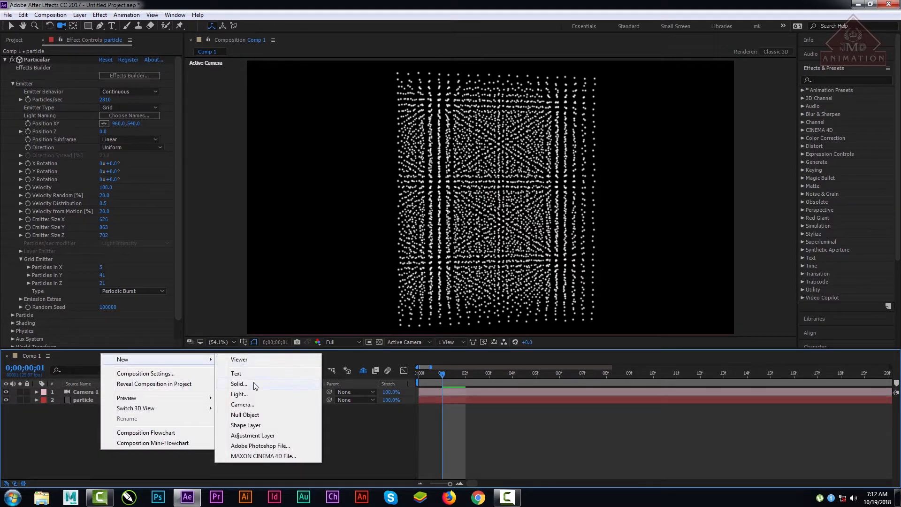
left_click(244, 393)
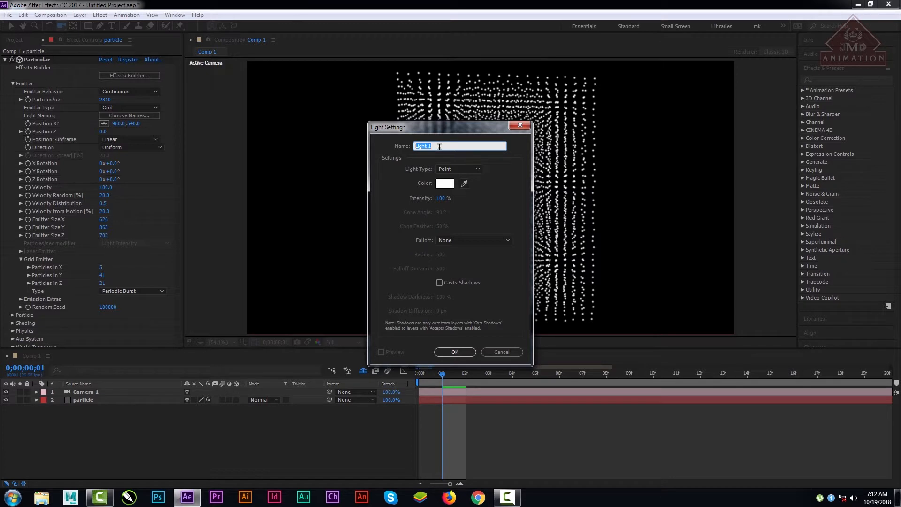
type("Emitter")
left_click(450, 170)
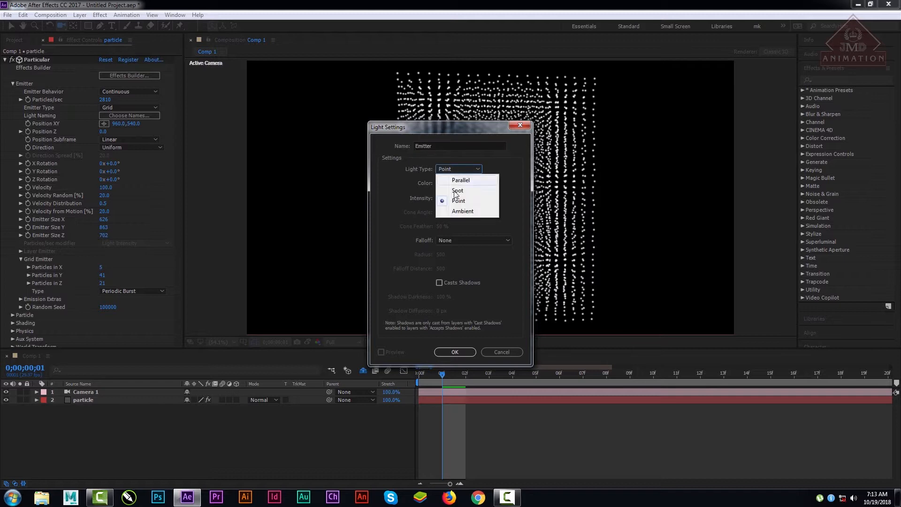
left_click(454, 189)
left_click(452, 352)
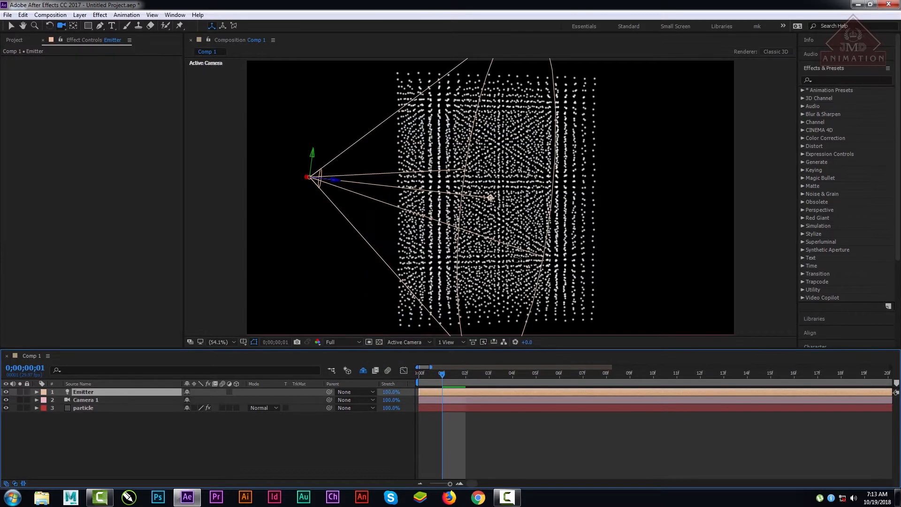
Step: Change the particle layer's Emitter Type to Light(s) so the Emitter light acts as the particle source
scroll(435, 222, "down", 4)
scroll(460, 224, "up", 4)
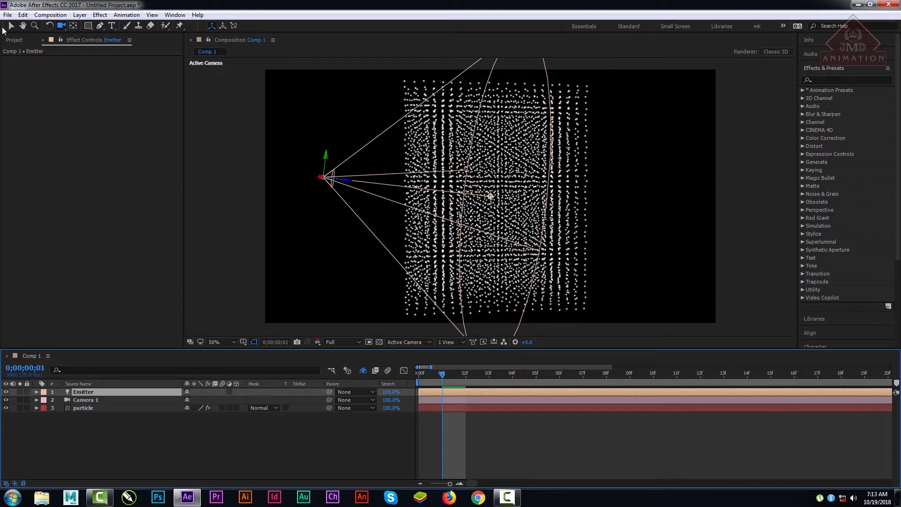
left_click_drag(342, 227, 371, 239)
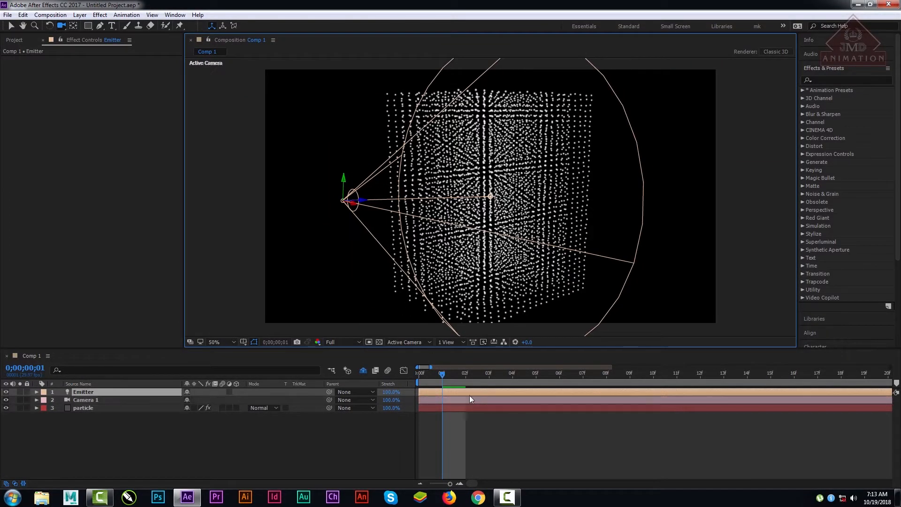
mouse_move(448, 377)
left_mouse_down()
mouse_move(435, 376)
mouse_move(463, 376)
mouse_move(434, 379)
left_mouse_up()
left_click(88, 408)
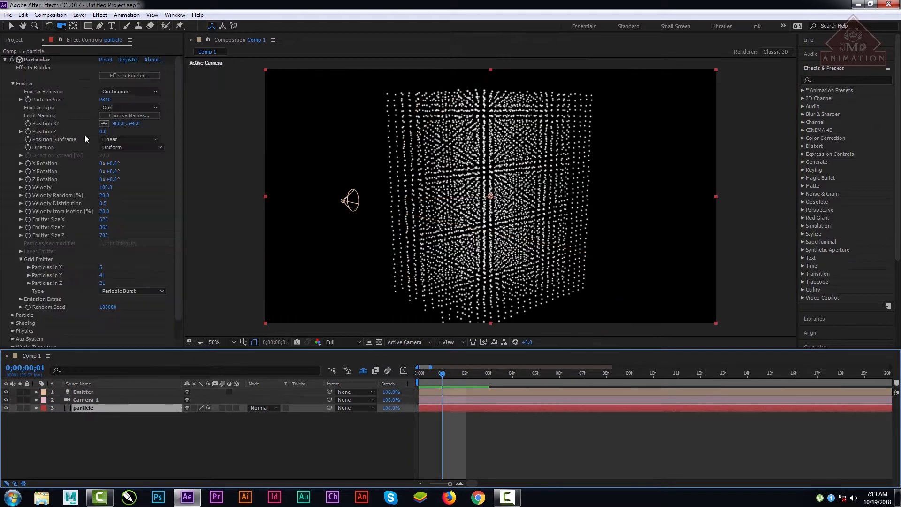
left_click(115, 108)
left_click(123, 159)
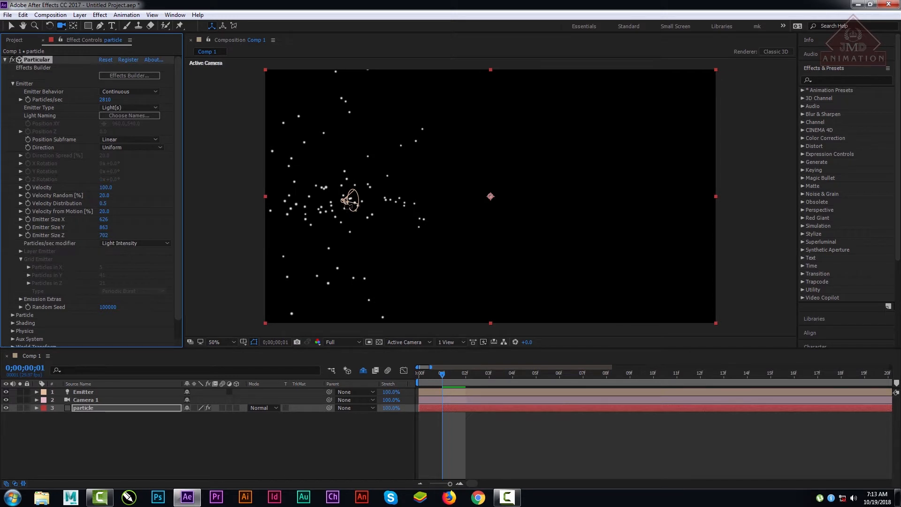
Step: Rotate Camera 1 by setting its Y Orientation to 349° in the Transform properties
mouse_move(441, 375)
left_mouse_down()
mouse_move(411, 376)
mouse_move(665, 384)
mouse_move(415, 384)
mouse_move(449, 382)
left_mouse_up()
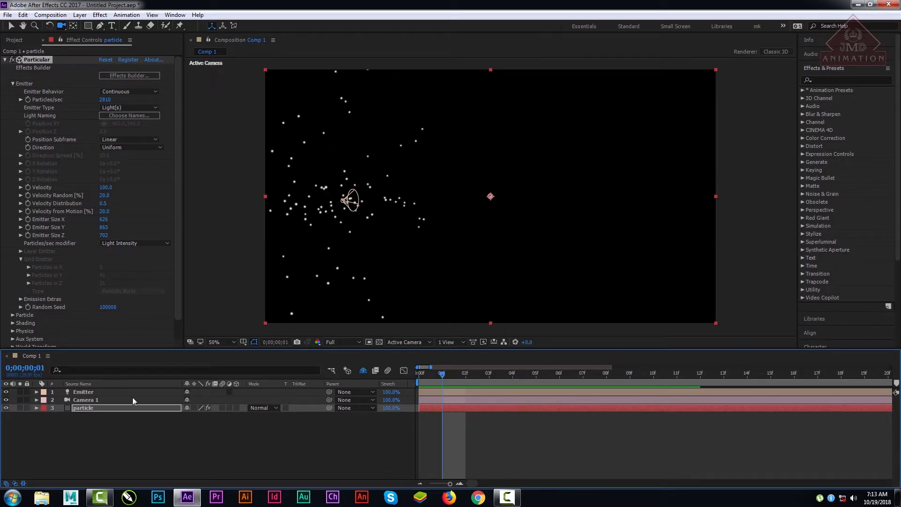
left_click(80, 399)
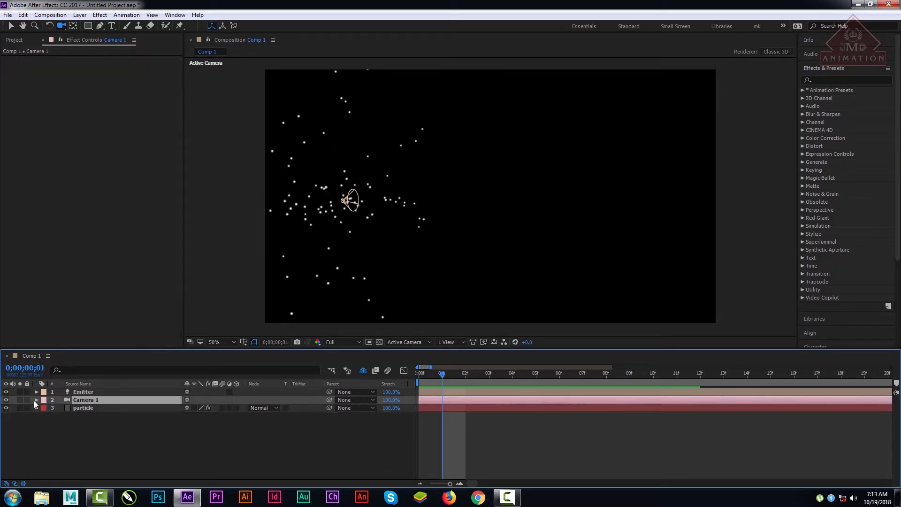
left_click(35, 401)
left_click(44, 416)
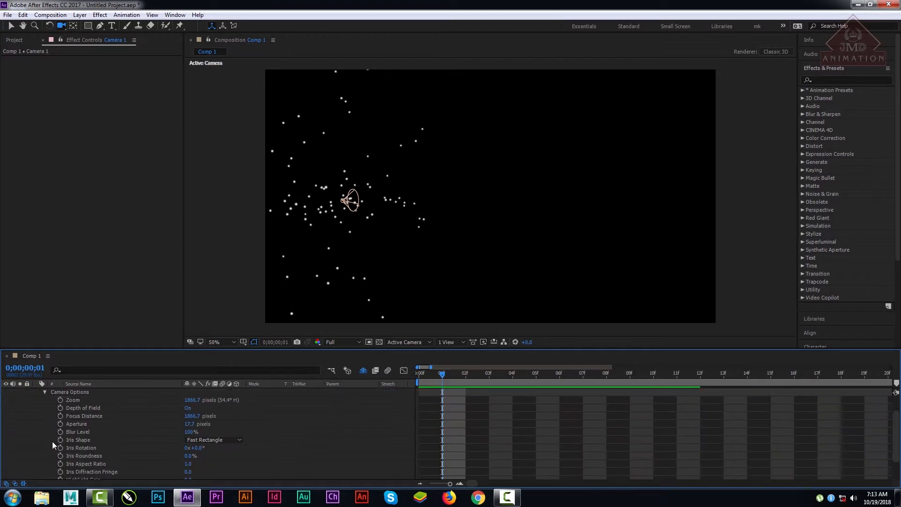
left_click(44, 395)
left_click(45, 408)
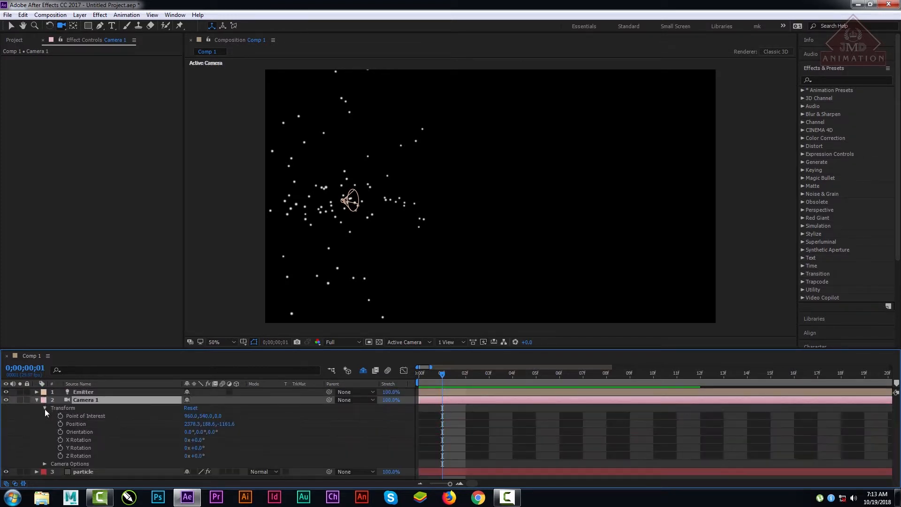
left_click_drag(206, 432, 186, 444)
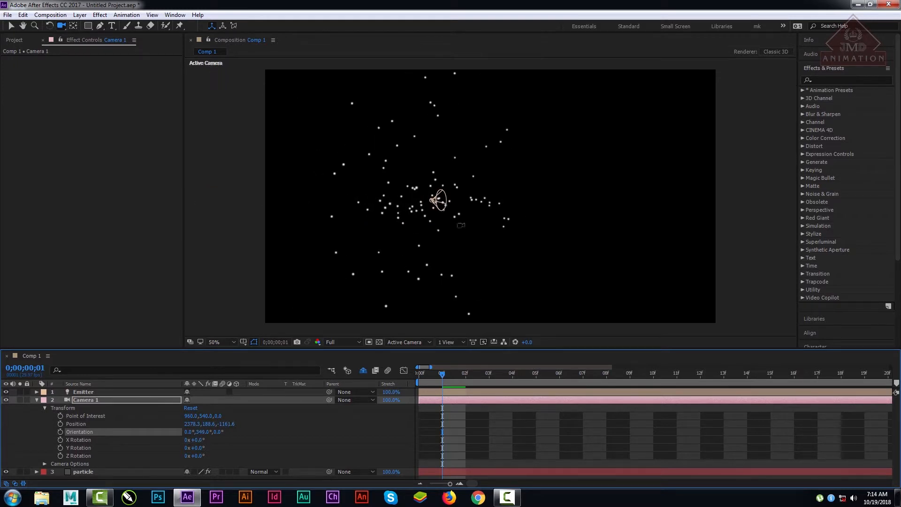
Step: On the particle layer, set Velocity to -60, Velocity Random to 0 and Velocity from Motion to 0
left_click(72, 393)
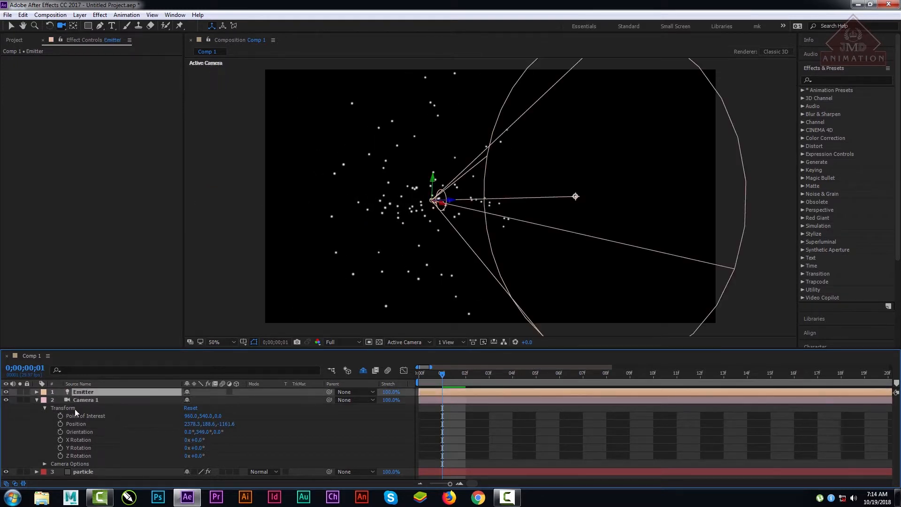
left_click(80, 471)
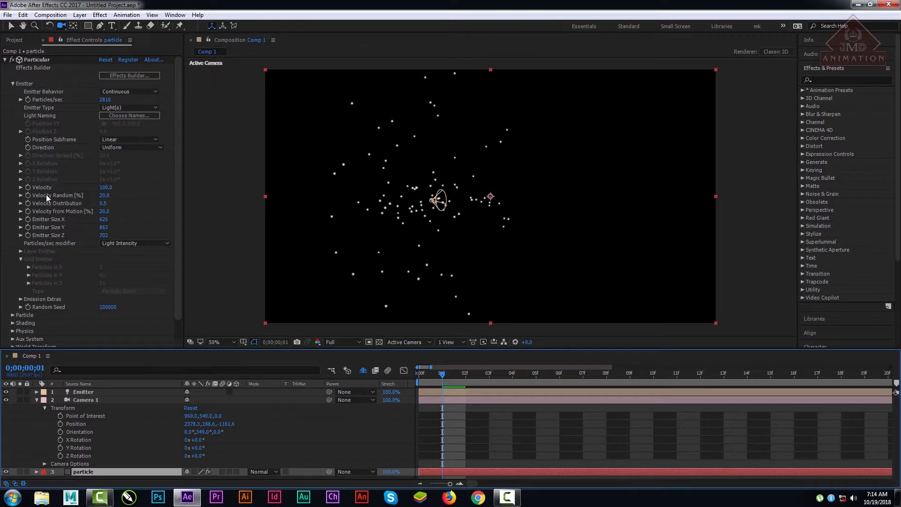
mouse_move(103, 187)
left_mouse_down()
mouse_move(90, 189)
mouse_move(107, 192)
left_mouse_up()
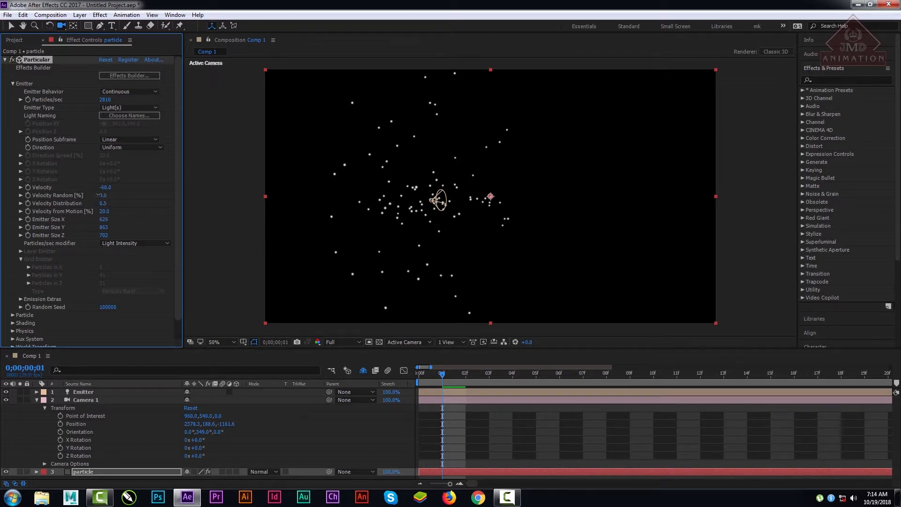
left_click_drag(103, 211, 94, 211)
left_click(111, 211)
type("0")
key("Return")
Step: Set Emitter Size X and Emitter Size Y to 0, and orbit the camera slightly around the particle line
left_click(106, 219)
type("0")
key("Return")
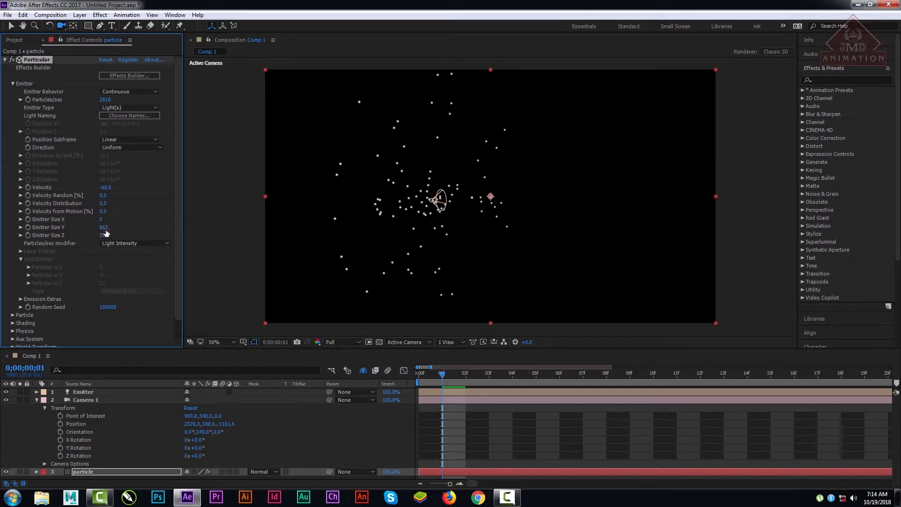
type("0")
key("Return")
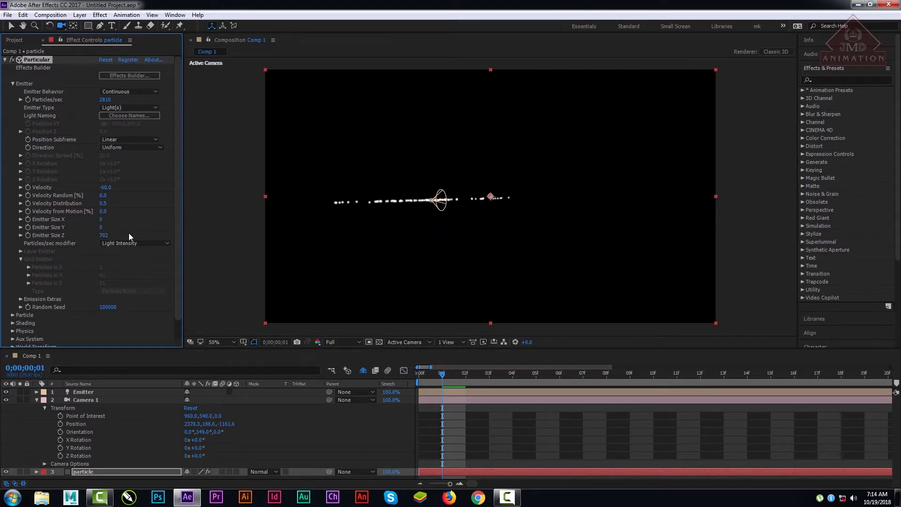
mouse_move(460, 227)
left_mouse_down()
mouse_move(474, 249)
mouse_move(458, 217)
left_mouse_up()
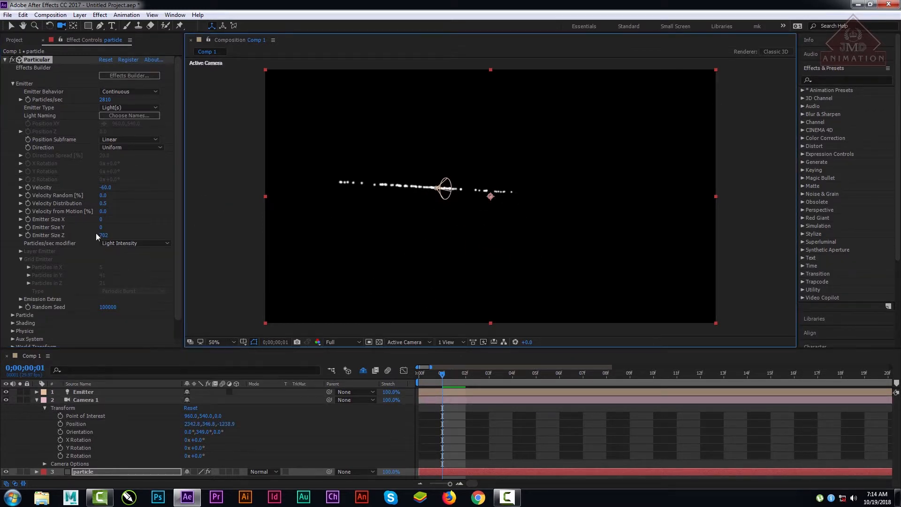
Step: Try a Velocity of 580 with the composition at 100% and at frame 2, and set Velocity to -50
left_click_drag(106, 187, 155, 191)
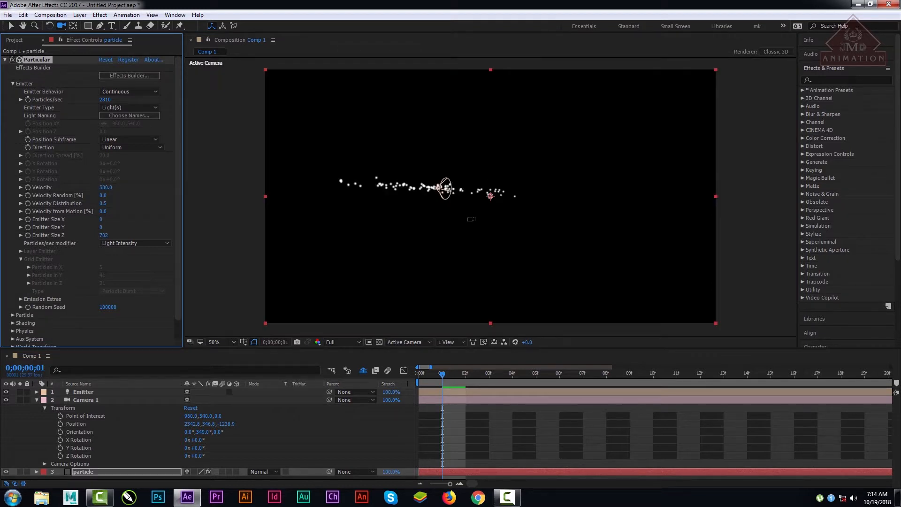
key("slash")
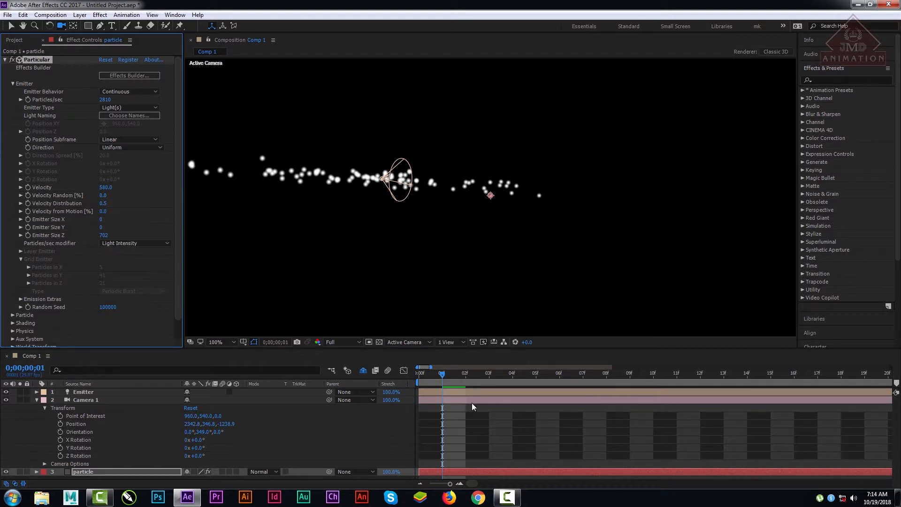
left_click_drag(444, 374, 471, 386)
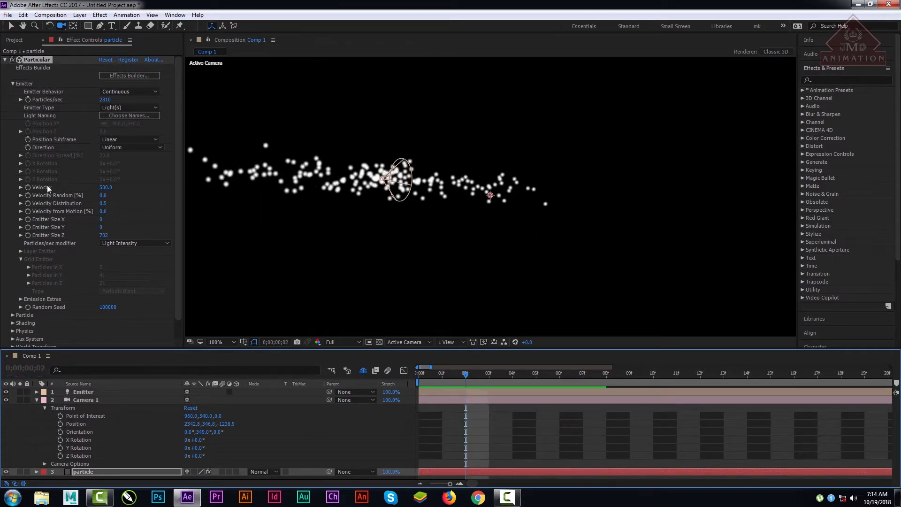
left_click_drag(106, 187, 84, 195)
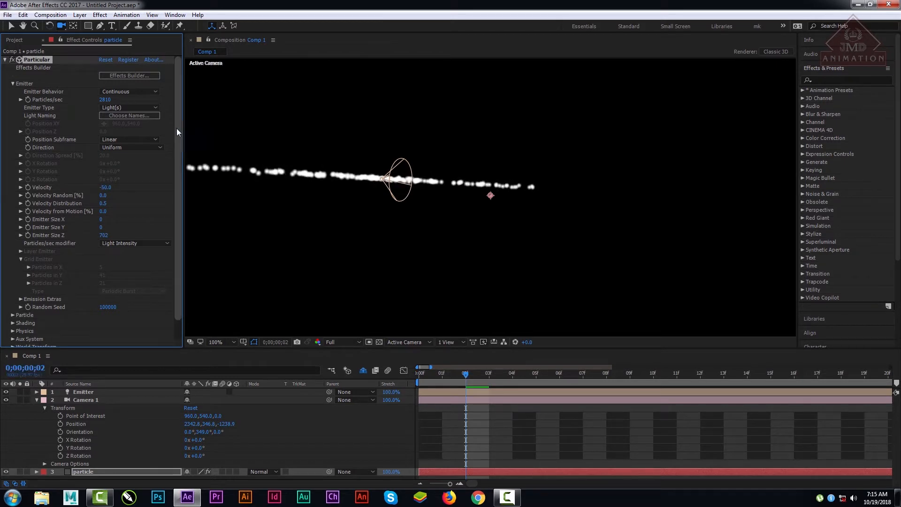
Step: Try a much denser particle line by raising Particles/sec to 19230 and beyond, and scale it back down
left_click_drag(102, 100, 781, 122)
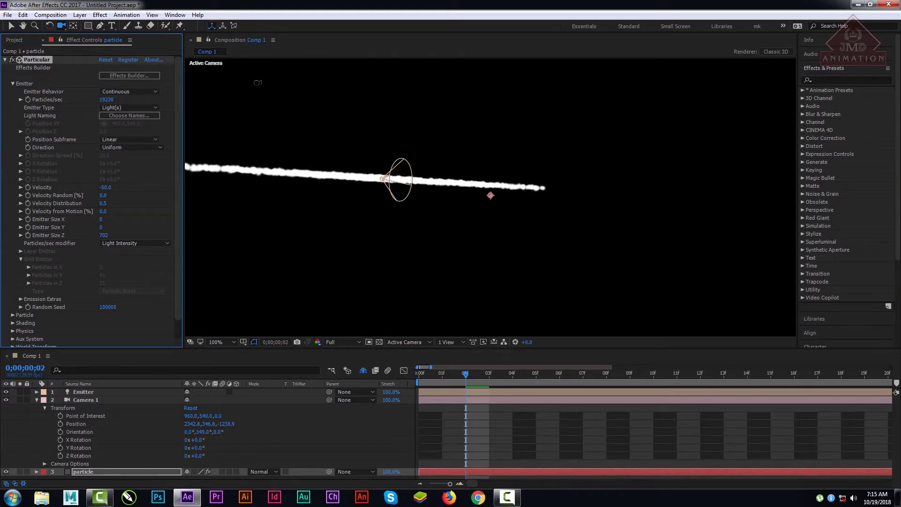
left_click_drag(107, 100, 323, 186)
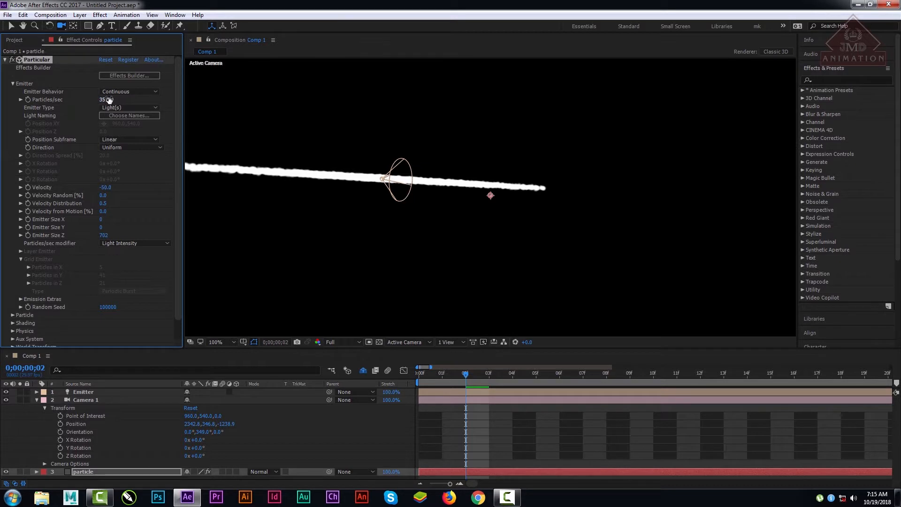
left_click_drag(108, 99, 0, 125)
left_click_drag(106, 102, 0, 100)
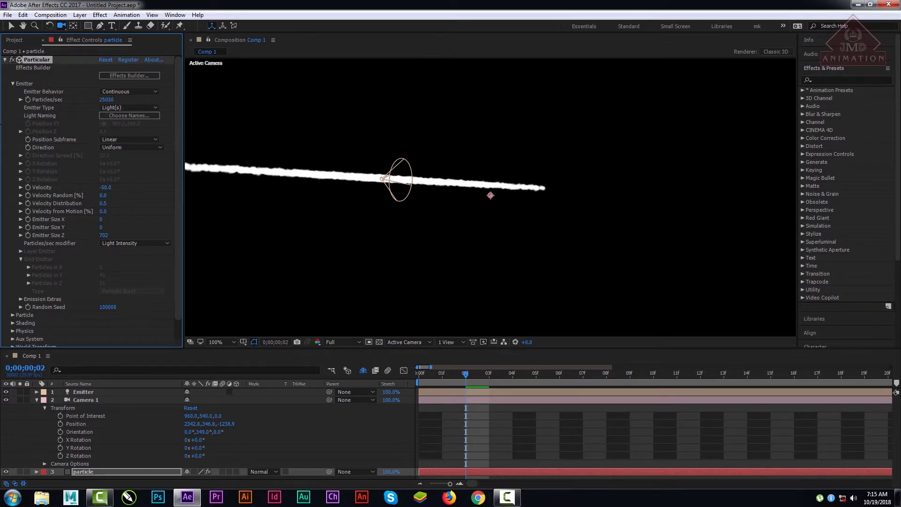
left_click_drag(114, 99, 1, 125)
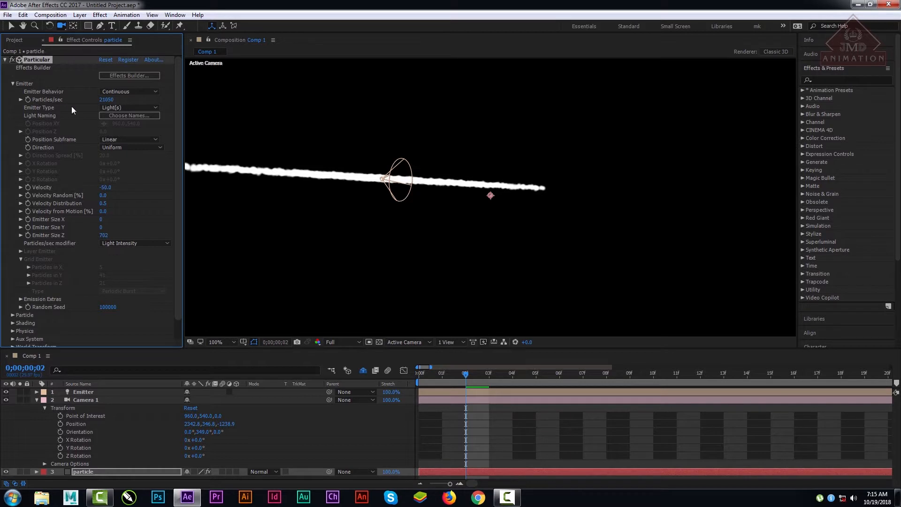
left_click_drag(106, 99, 16, 120)
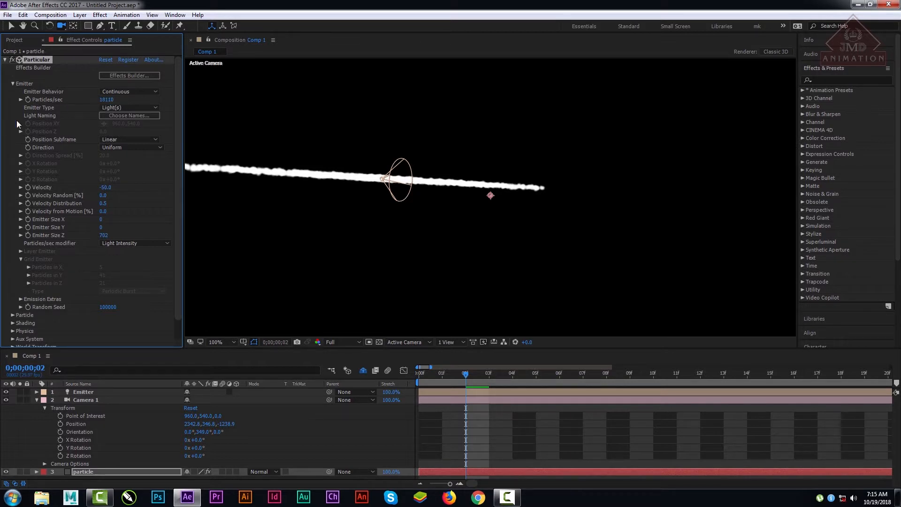
left_click_drag(106, 100, 1, 105)
Step: Set Particles/sec to 1000
left_click(107, 100)
type("1000")
key("Return")
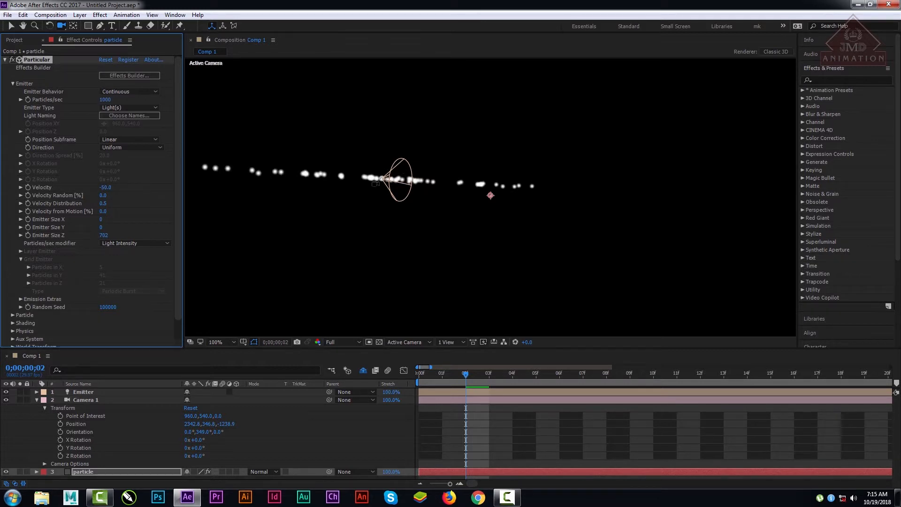
Step: Return to the first frame and set Pre Run to 13 in the Emission Extras
left_click_drag(469, 380, 374, 384)
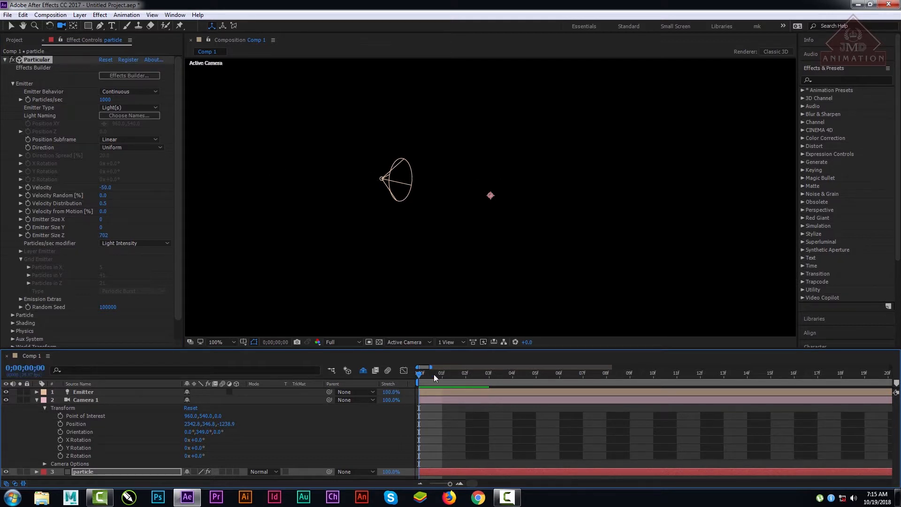
left_click_drag(433, 375, 387, 384)
left_click(18, 299)
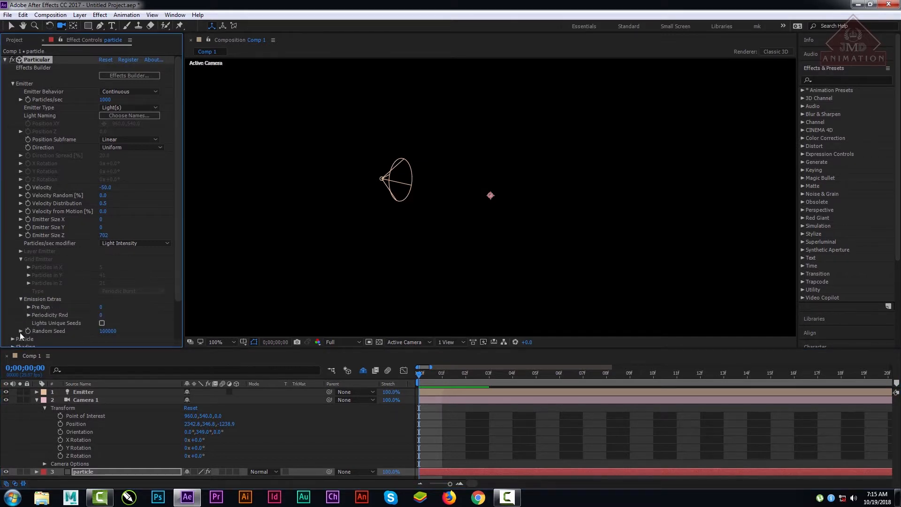
mouse_move(419, 374)
left_mouse_down()
mouse_move(434, 372)
mouse_move(418, 374)
left_mouse_up()
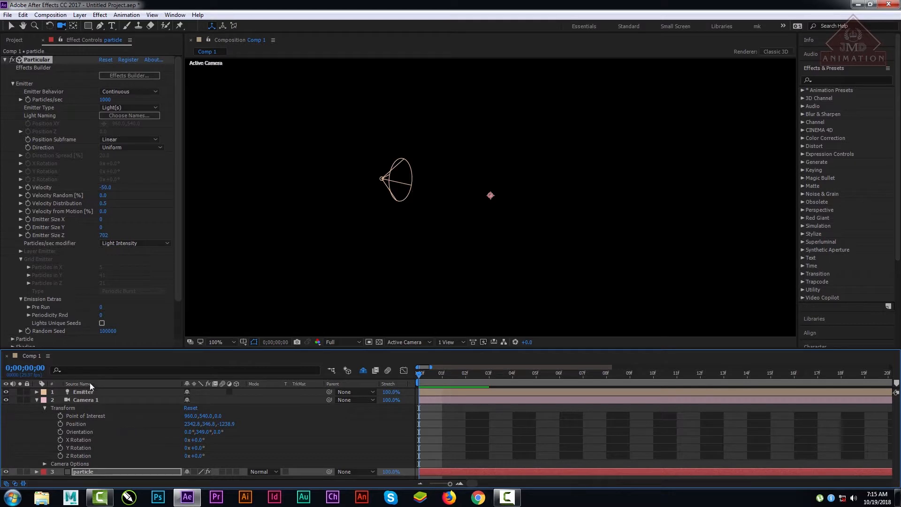
mouse_move(100, 307)
left_mouse_down()
mouse_move(120, 308)
mouse_move(107, 307)
left_mouse_up()
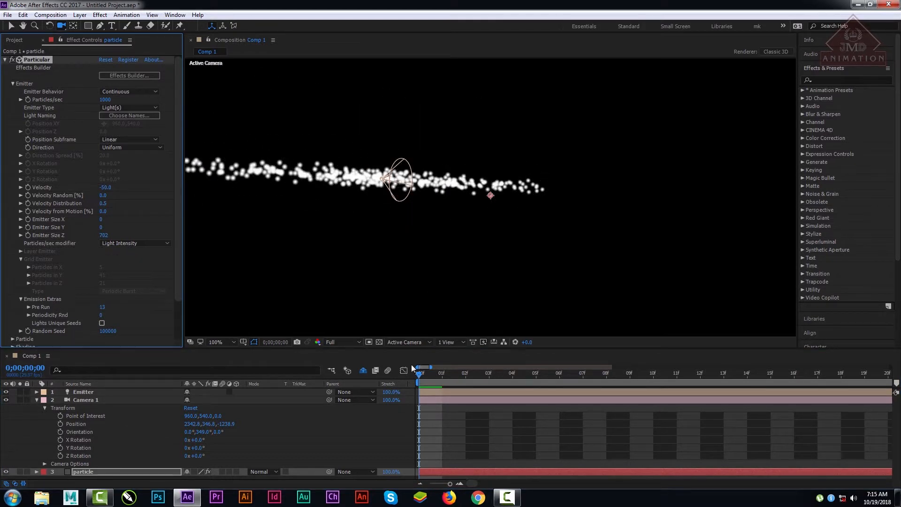
Step: Preview the emission from the first frame, return to the start, and widen the timeline's visible range to about ten seconds
left_click(418, 374)
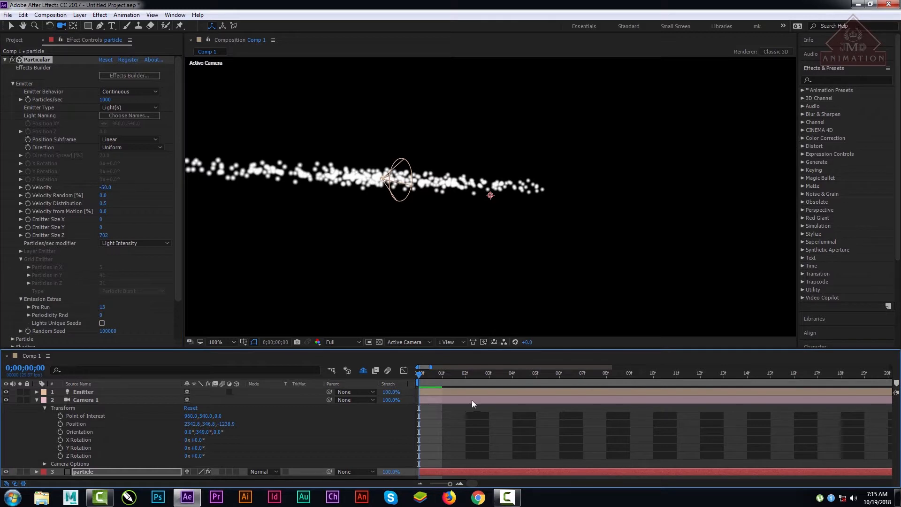
key("space")
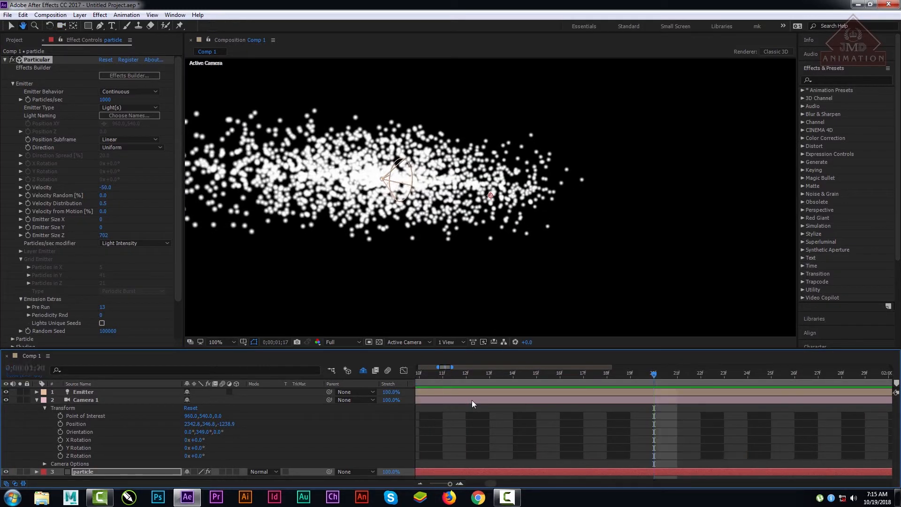
key("space")
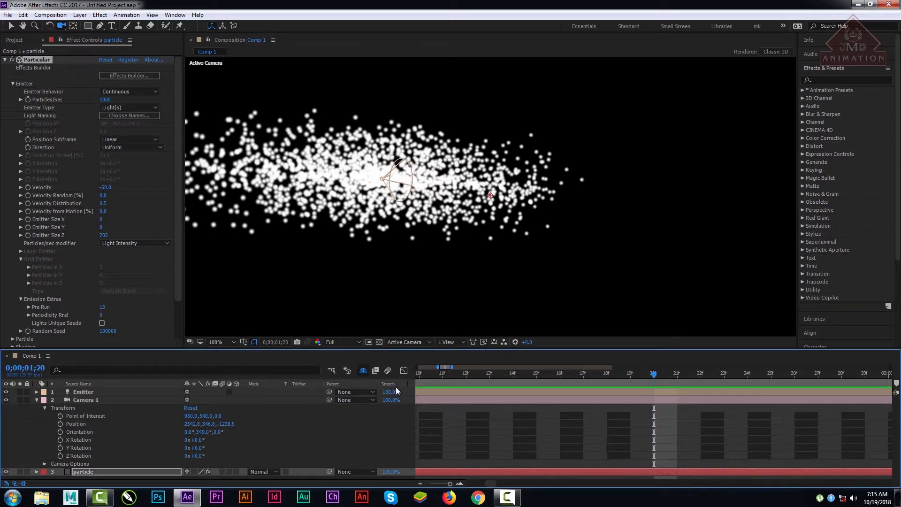
left_click_drag(439, 373, 344, 387)
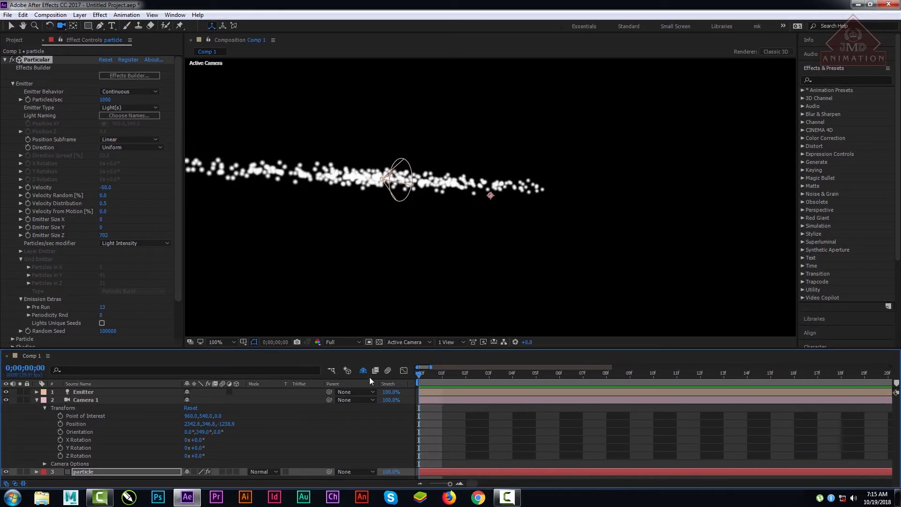
left_click_drag(429, 367, 586, 366)
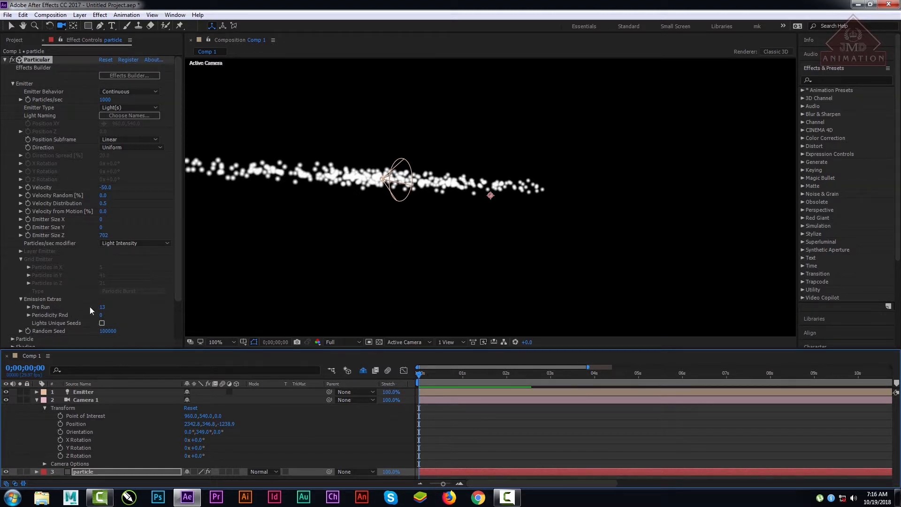
Step: Set Pre Run to 0 and preview how the emission starts from the first frame
left_click_drag(105, 308, 102, 307)
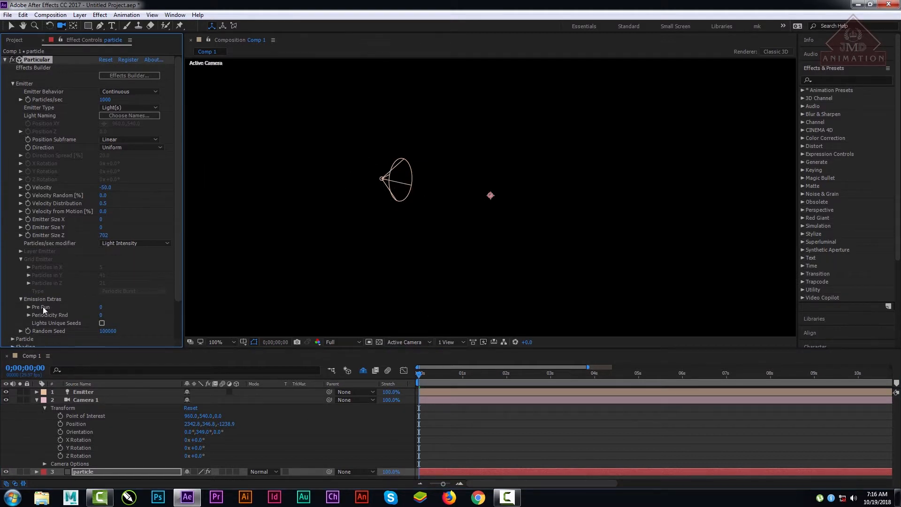
left_click(418, 374)
mouse_move(419, 377)
left_mouse_down()
mouse_move(435, 376)
mouse_move(416, 374)
left_mouse_up()
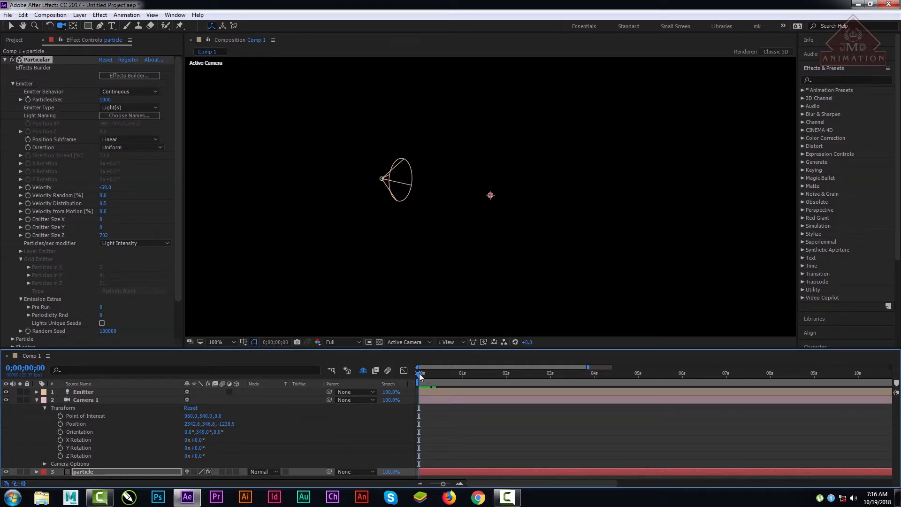
key("space")
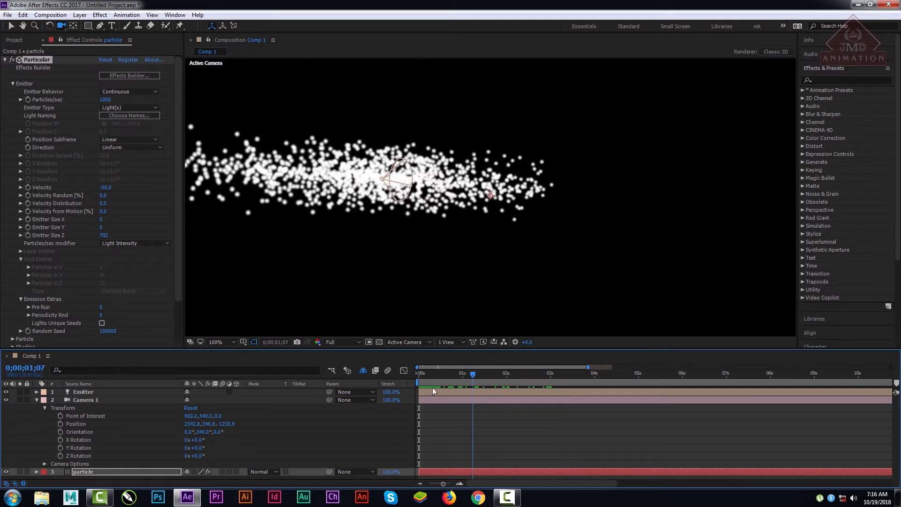
mouse_move(432, 388)
left_mouse_down()
mouse_move(583, 396)
mouse_move(404, 400)
mouse_move(432, 398)
left_mouse_up()
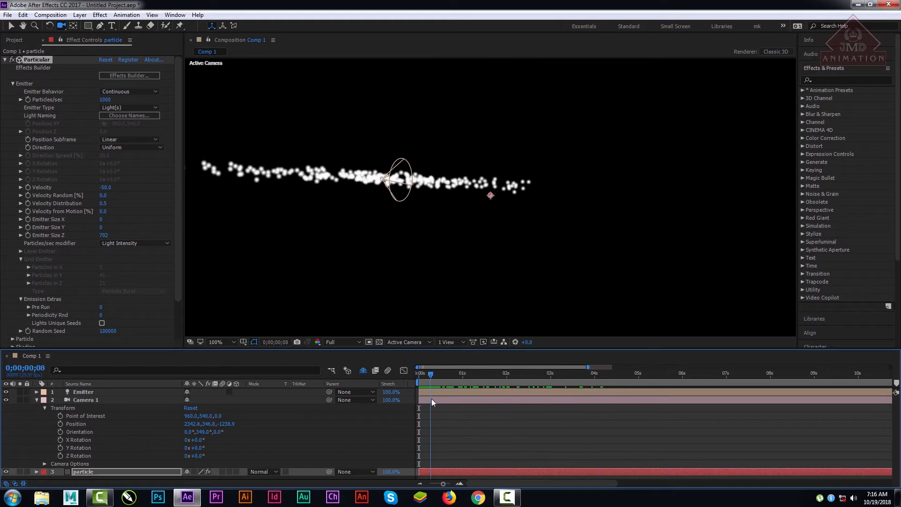
Step: Preview the emission up to frame 14 and set Pre Run to 40
key("space")
left_click_drag(102, 307, 125, 311)
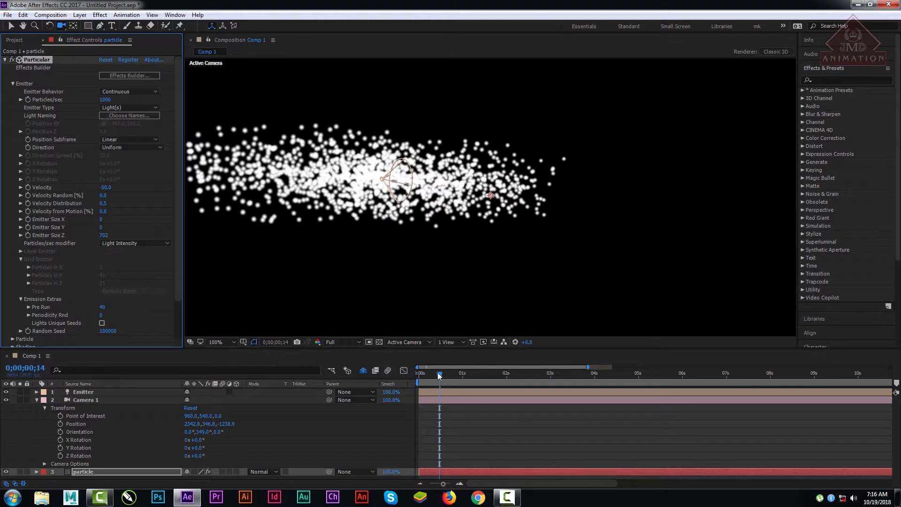
Step: Return to the first frame and set Periodicity Rnd to 100 in the Emission Extras
left_click_drag(439, 376, 419, 374)
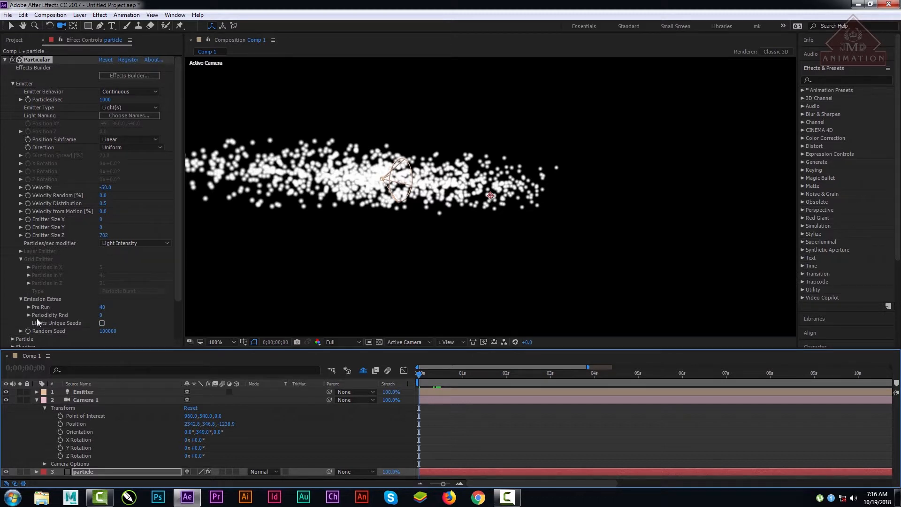
left_click(102, 322)
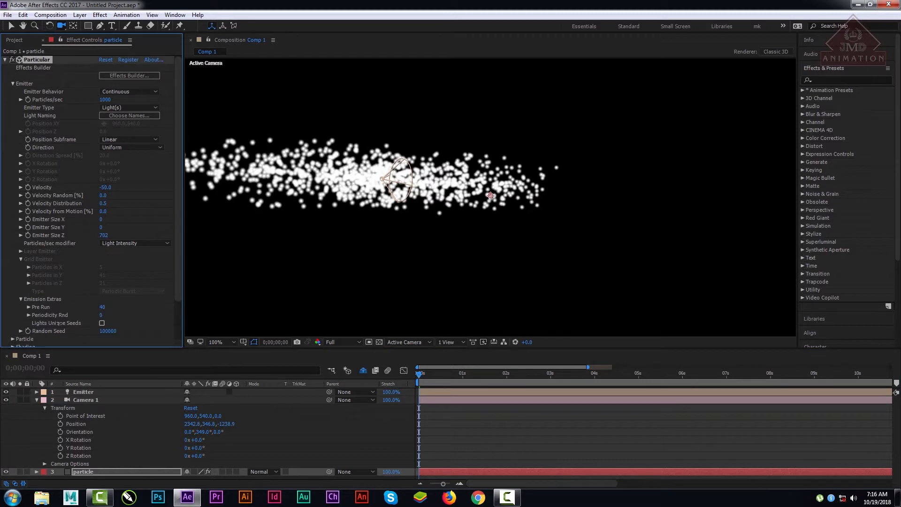
left_click_drag(59, 323, 165, 309)
scroll(437, 230, "down", 3)
scroll(440, 230, "up", 4)
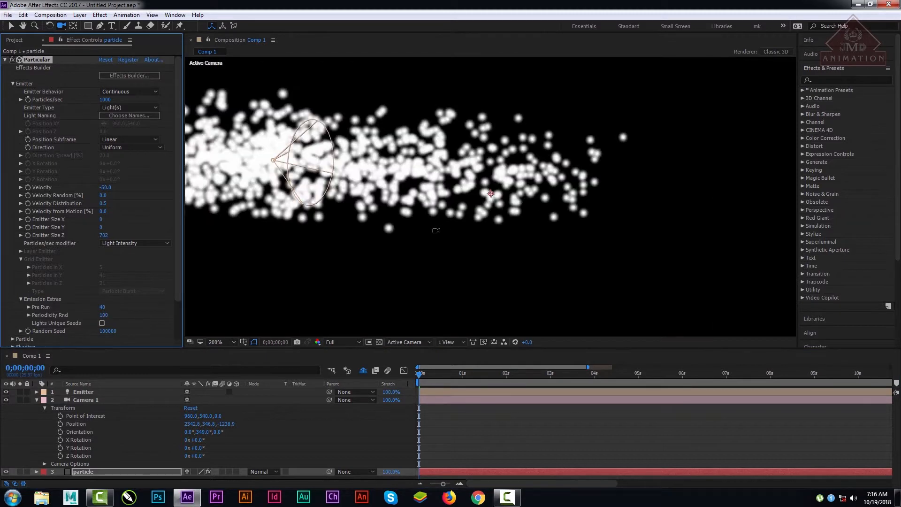
left_click_drag(1, 330, 2, 355)
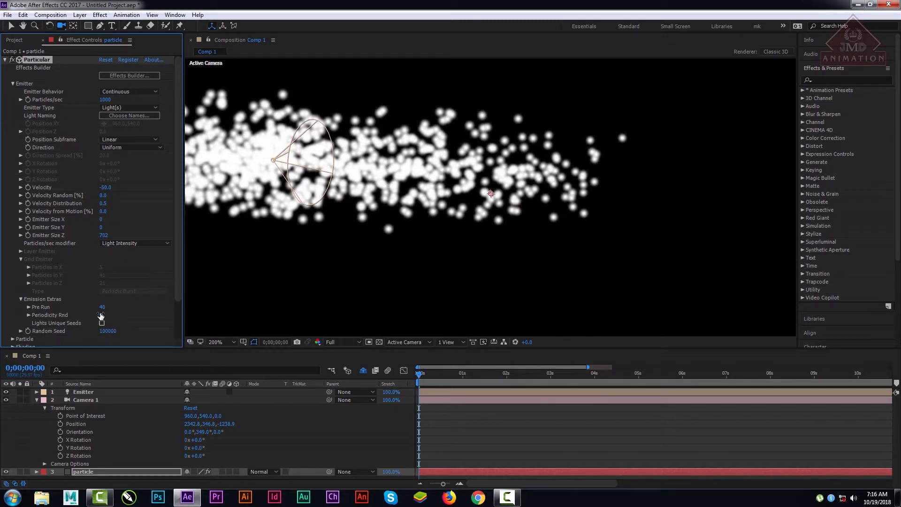
Step: Set Periodicity Rnd to 0 and Random Seed to 104320 in the Emission Extras
left_click_drag(101, 315, 123, 351)
scroll(391, 249, "up", 1)
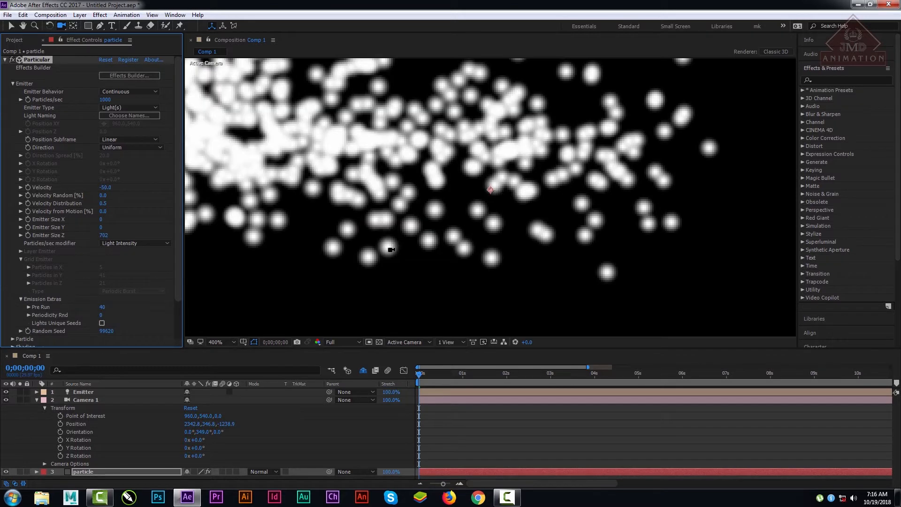
left_click(217, 342)
left_click(226, 172)
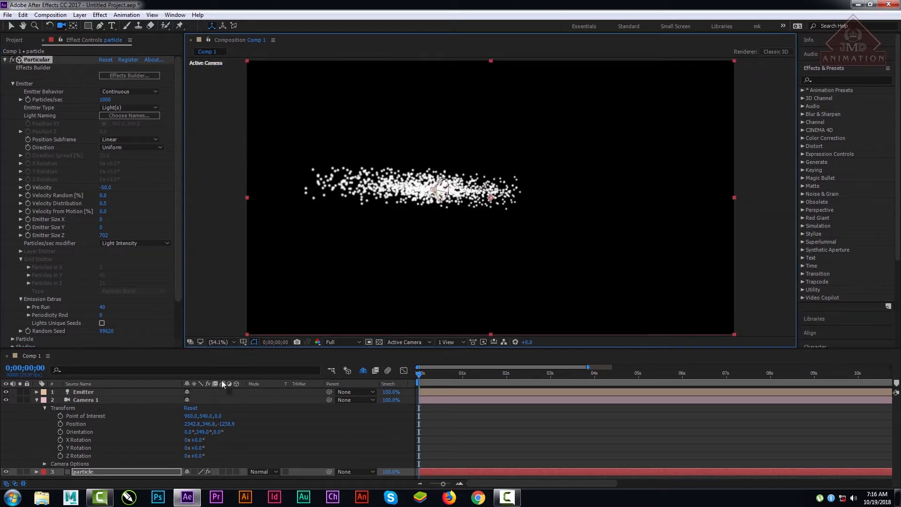
left_click_drag(106, 330, 249, 273)
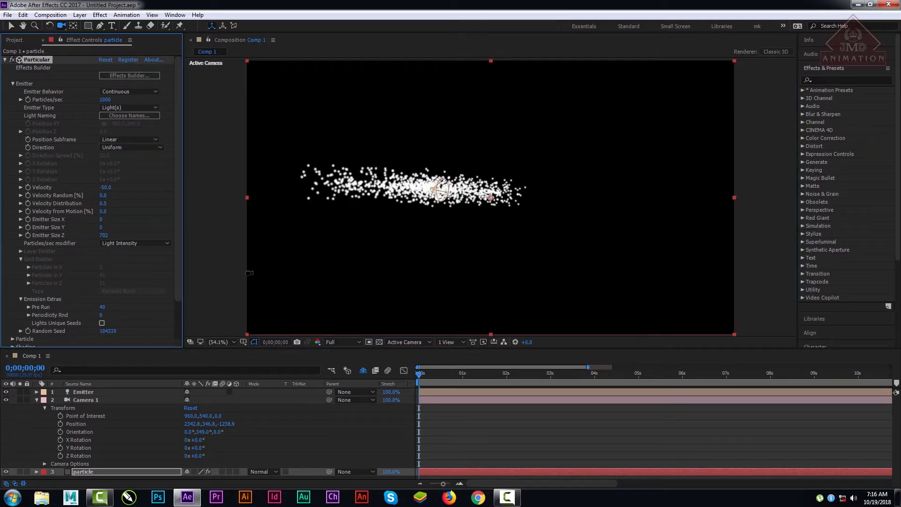
Step: Set Pre Run to 0 and scrub from the first frame to frame 27 to check the emission
left_click(104, 307)
type("0")
key("Return")
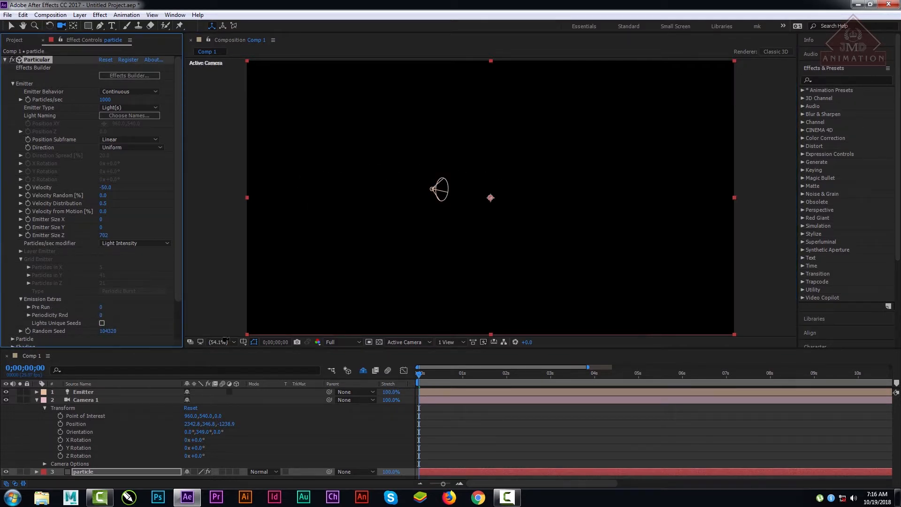
left_click_drag(418, 374, 462, 380)
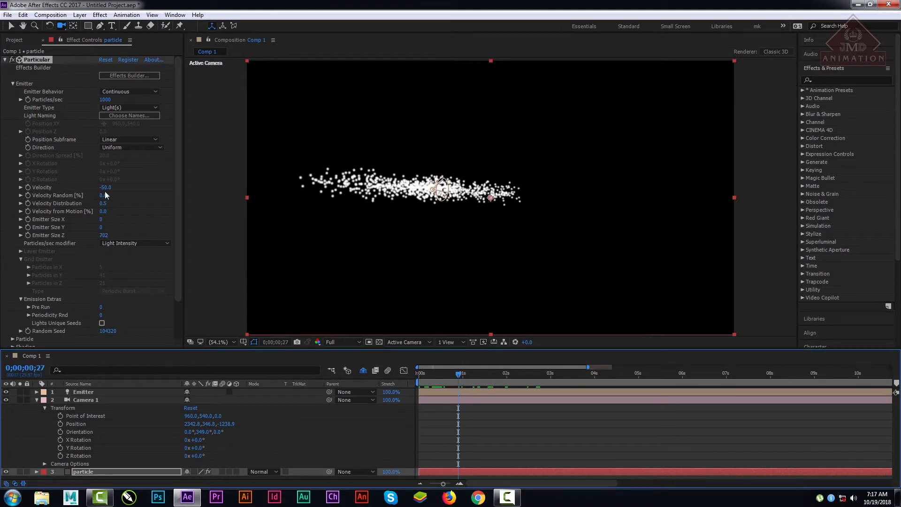
Step: Set the emitter's Velocity to -10 and Random Seed to 120990, and play a preview of the emission
left_click_drag(103, 187, 112, 189)
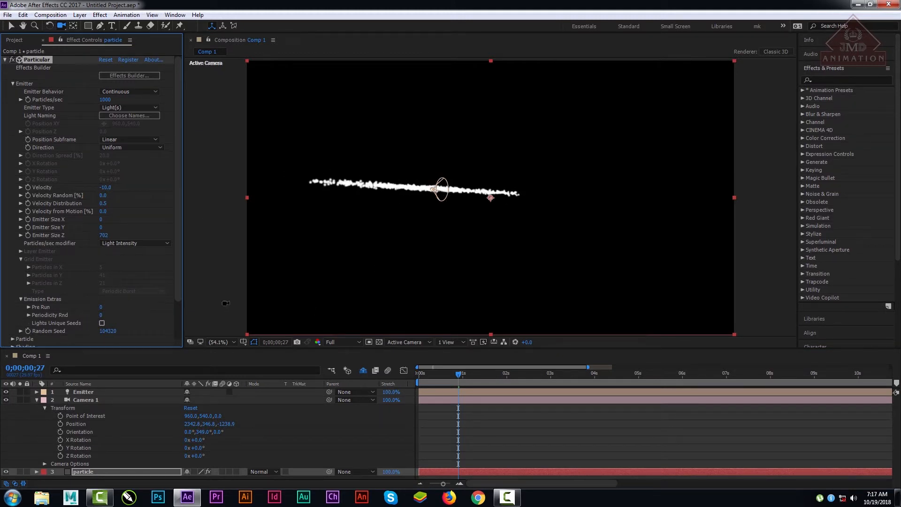
left_click_drag(107, 330, 677, 341)
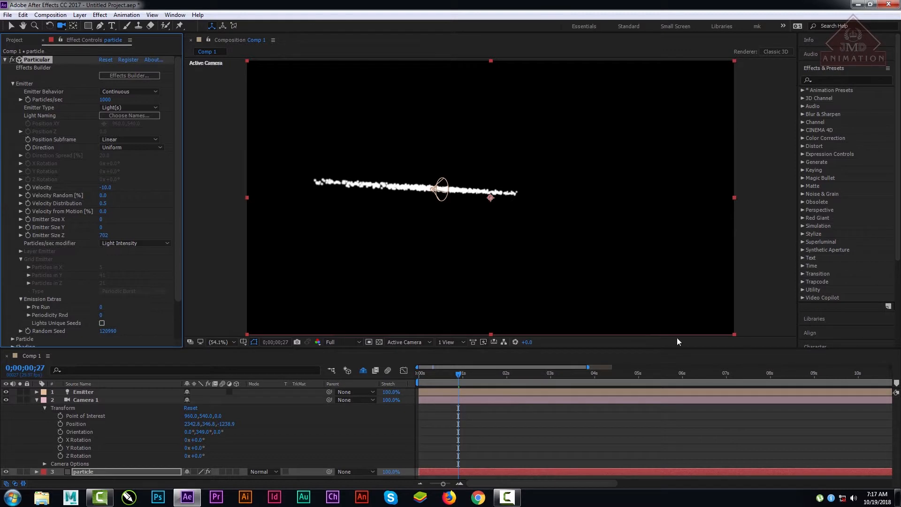
key("space")
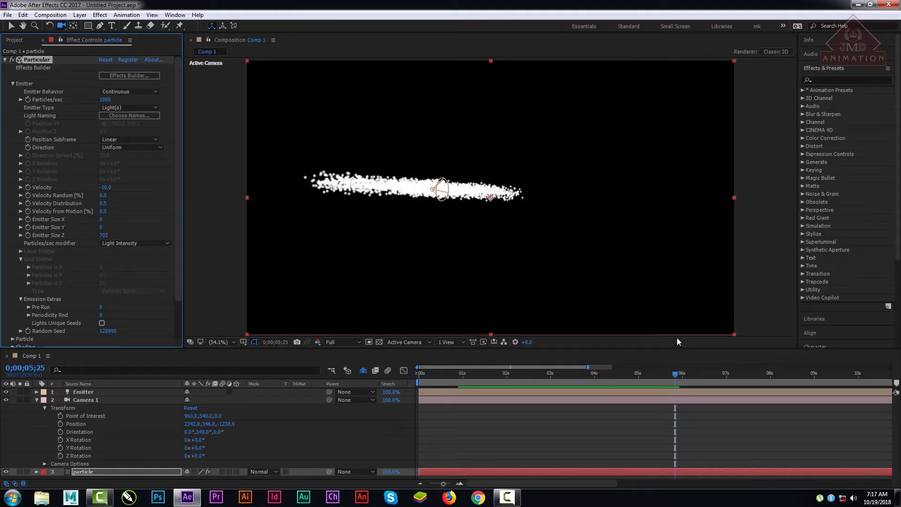
left_click_drag(180, 239, 181, 214)
Step: Expand the Emitter light's Light Options and set its Cone Angle to 25°
left_click(83, 393)
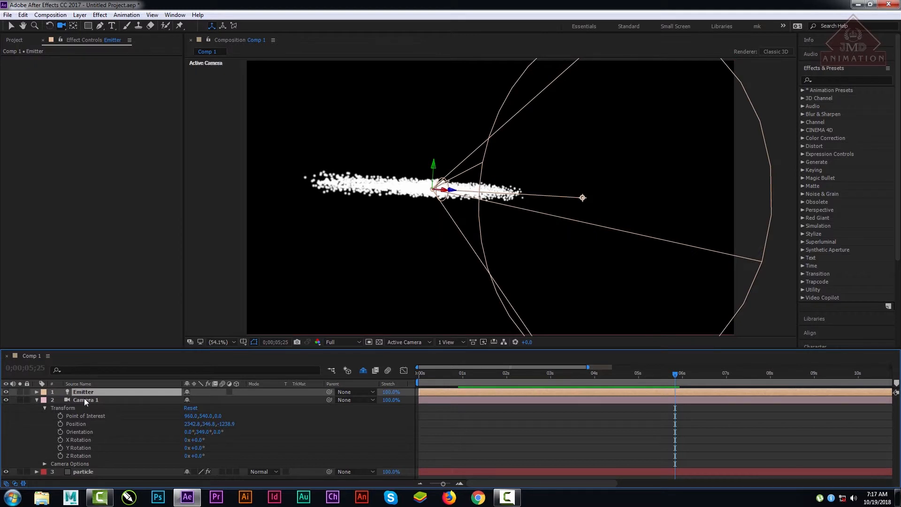
left_click(36, 392)
left_click(44, 400)
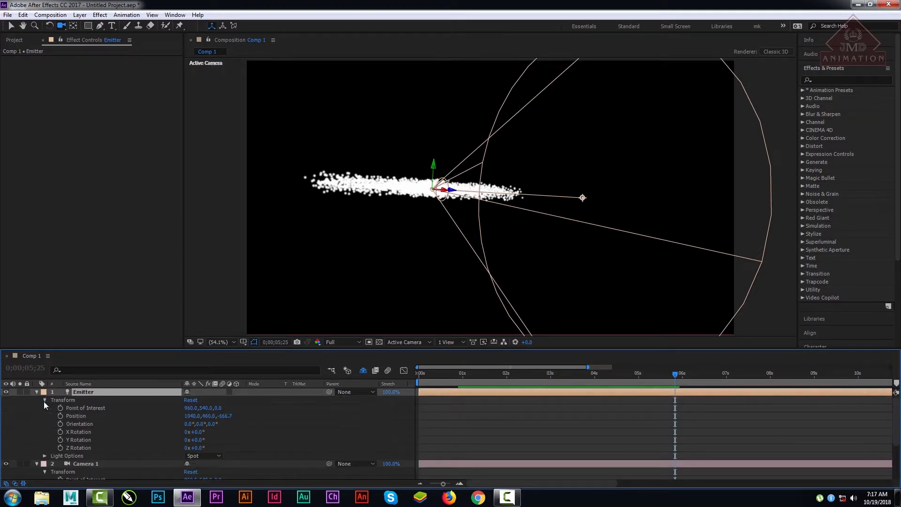
left_click(44, 400)
left_click(44, 407)
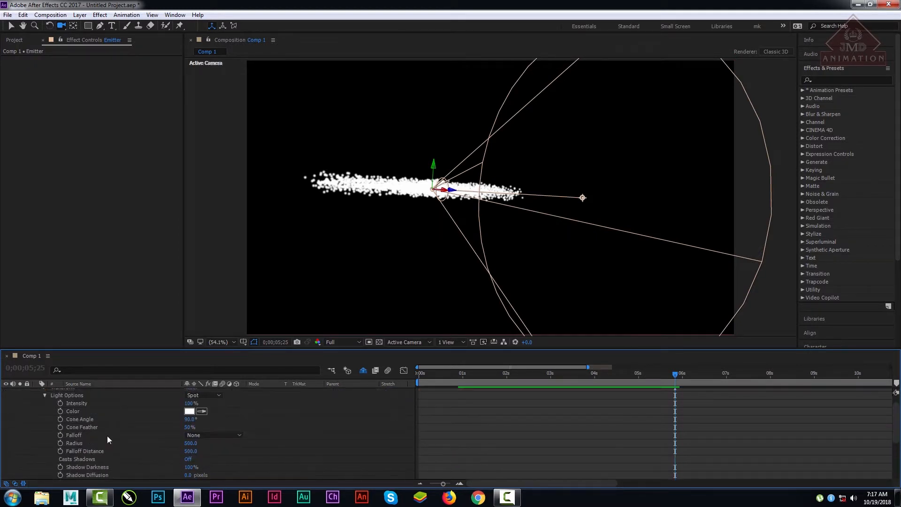
left_click_drag(187, 420, 157, 418)
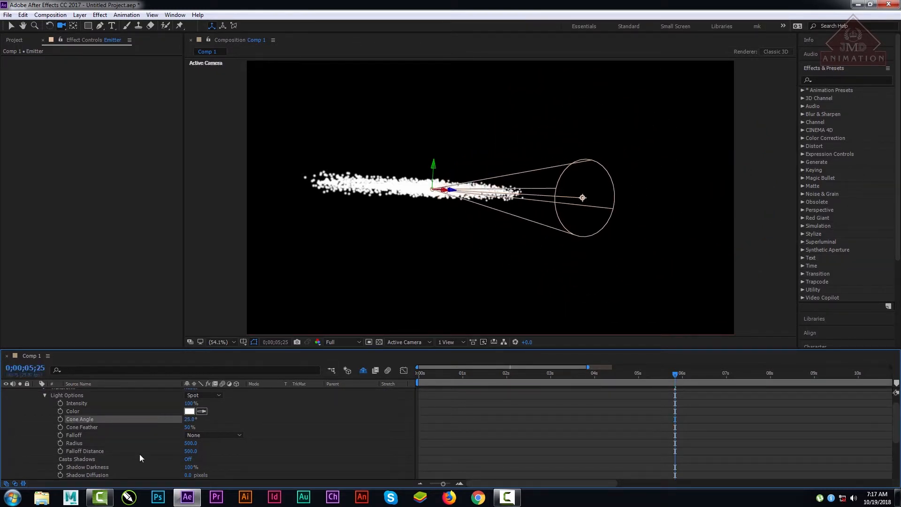
Step: Change the Emitter light's color to pure red
left_click(190, 411)
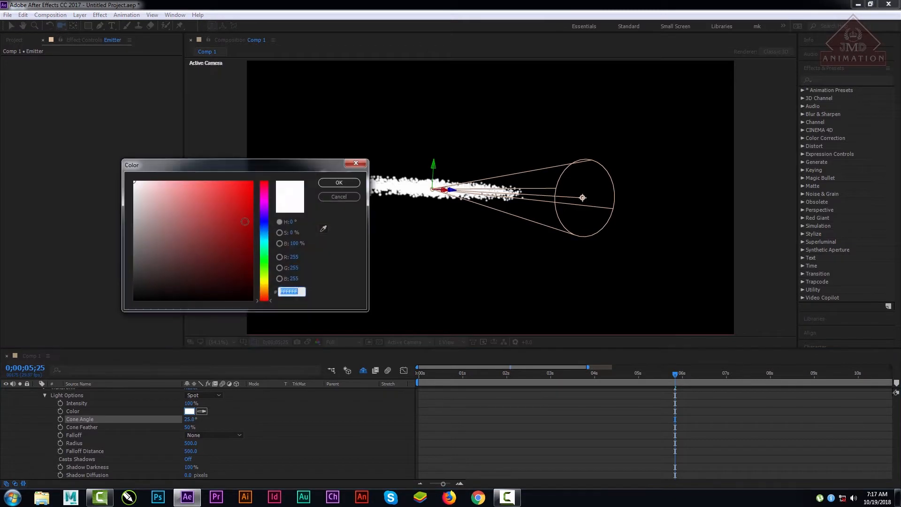
left_click(251, 179)
left_click(335, 183)
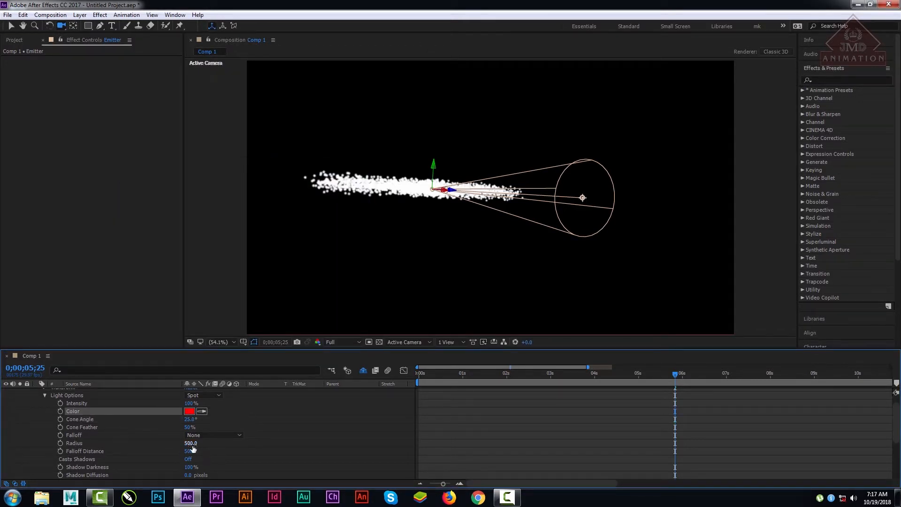
Step: Try a different Radius for the Emitter light and undo the change
left_click_drag(191, 443, 117, 445)
left_click_drag(175, 446, 177, 447)
key("ctrl+z")
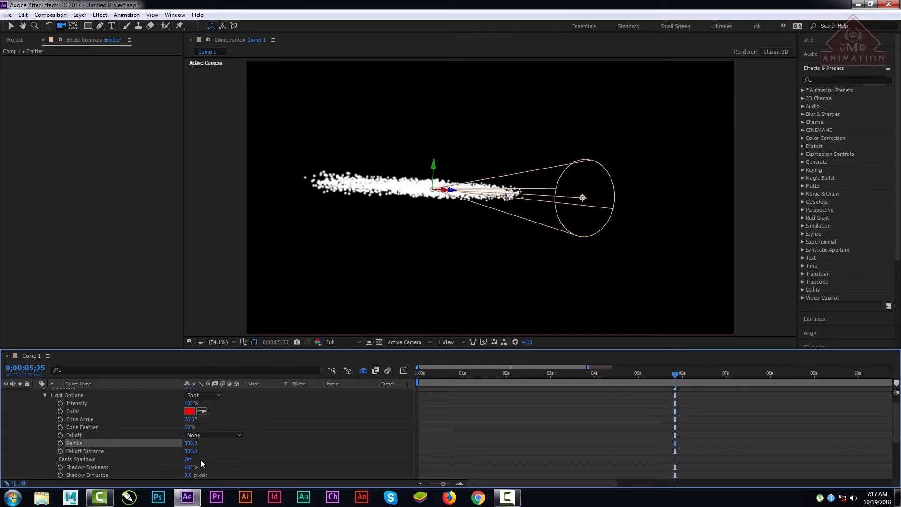
Step: Turn on Casts Shadows for the Emitter light and preview the emission from near the start of the timeline
left_click(188, 459)
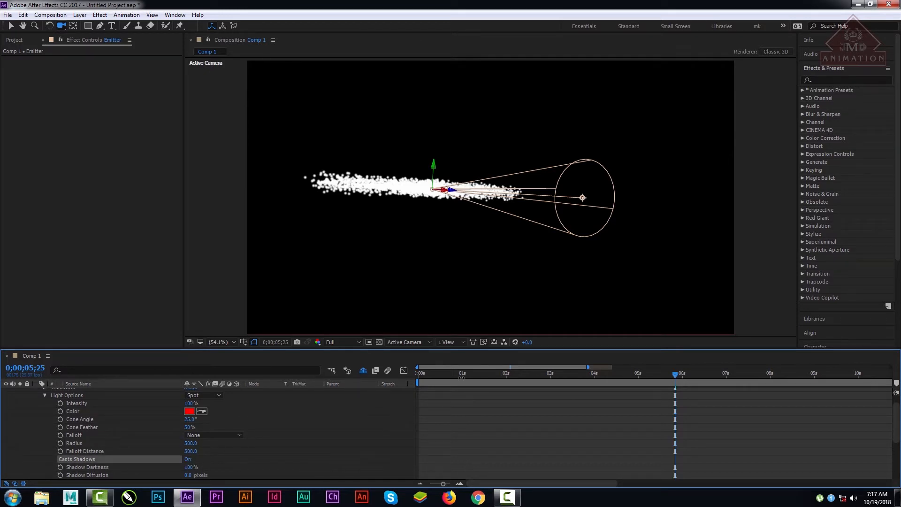
left_click_drag(462, 379, 443, 382)
key("space")
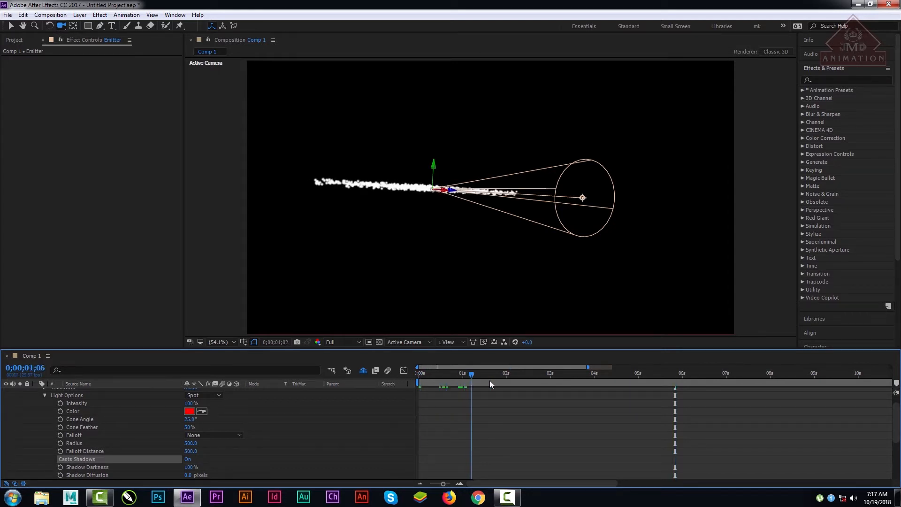
Step: Collapse the Light Options and the expanded properties of the Emitter and Camera 1 layers
scroll(328, 464, "up", 1)
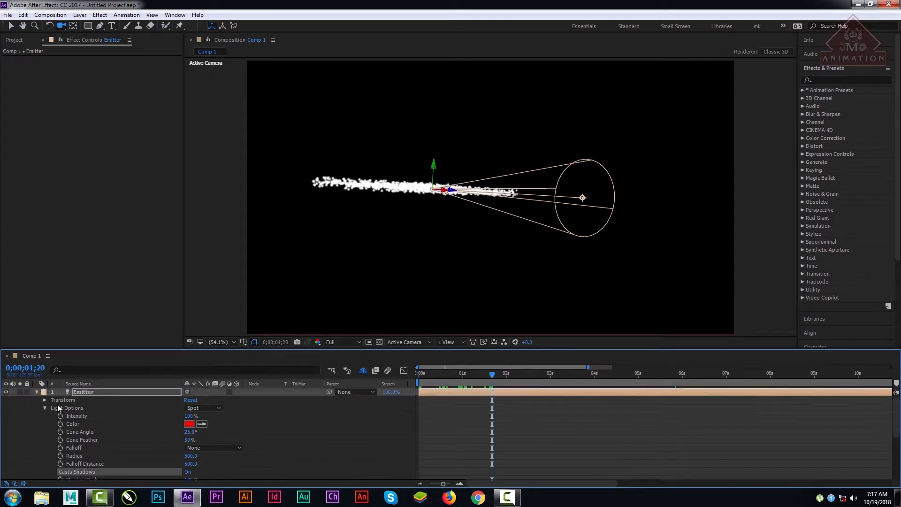
left_click(45, 408)
left_click(84, 417)
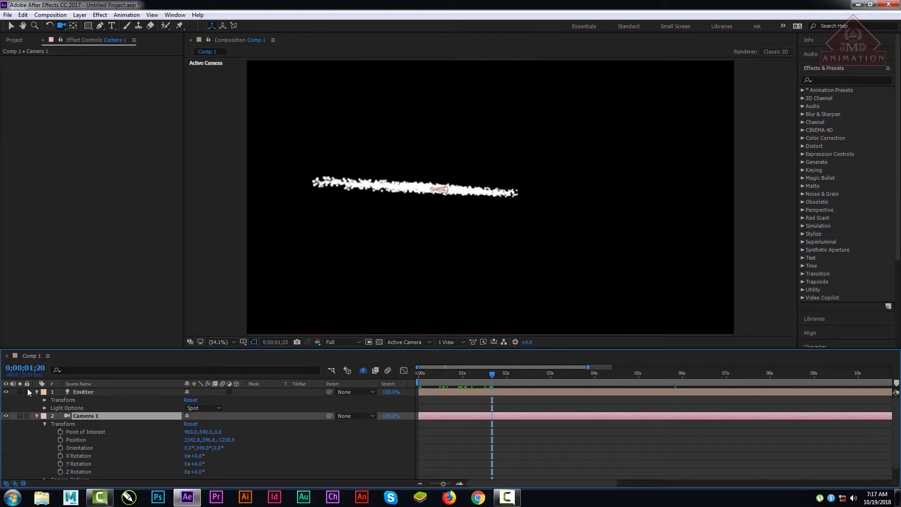
left_click(37, 392)
left_click(37, 400)
Step: Set the particle layer's Particular Emitter Type to Layer
left_click(94, 410)
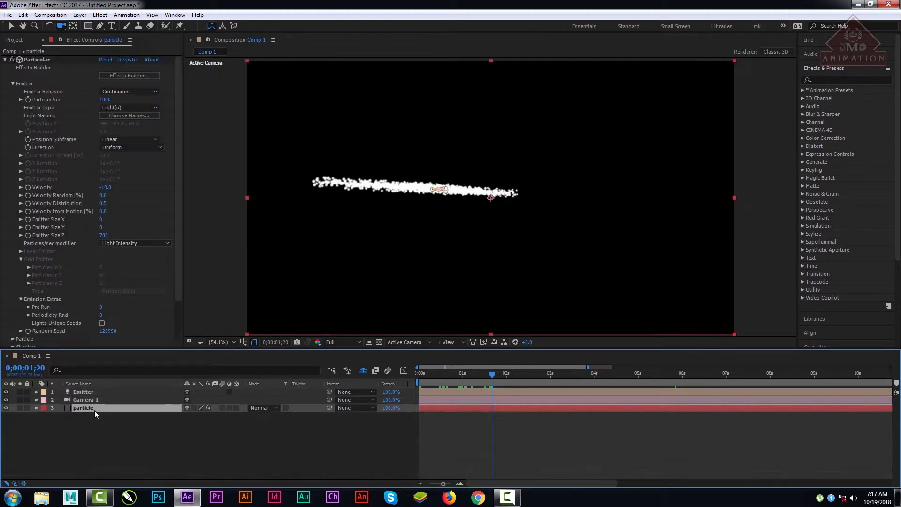
left_click(133, 107)
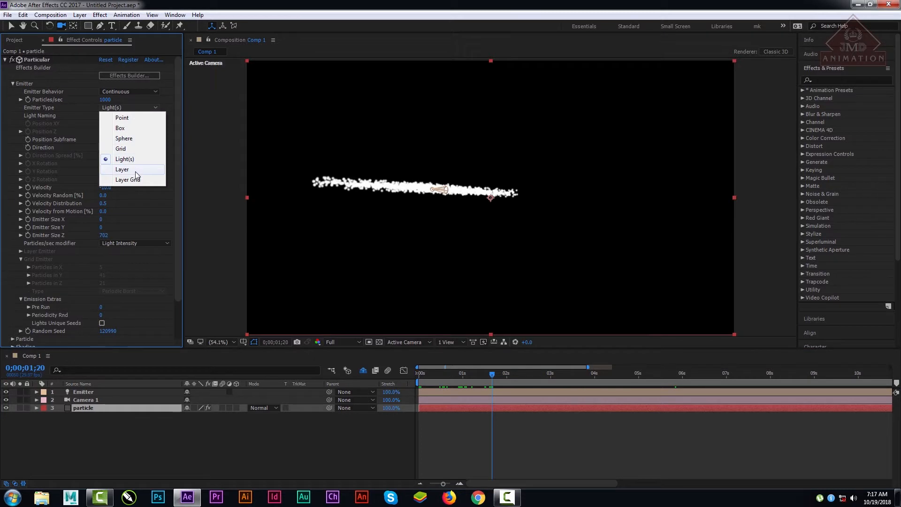
left_click(123, 170)
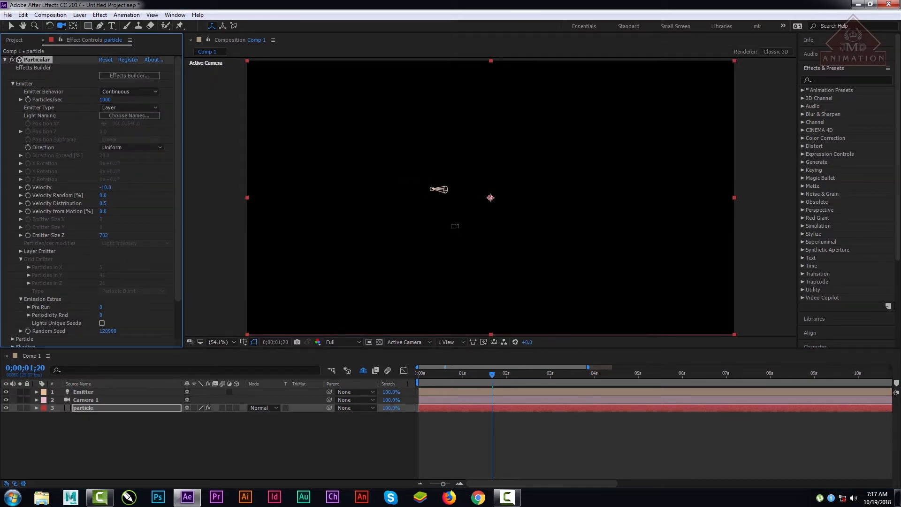
Step: Hide the Emitter light layer and scrub to 0;00;02;12 to check the particle layer's output
left_click(87, 393)
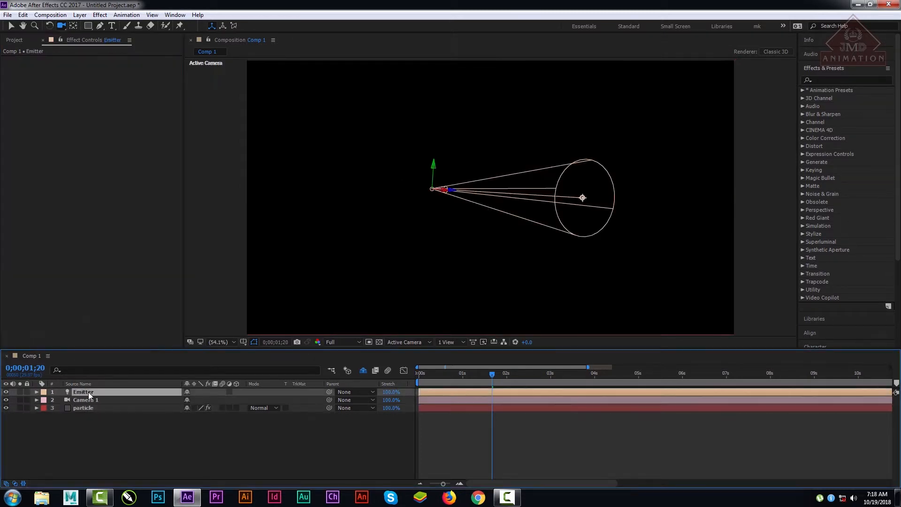
left_click(6, 391)
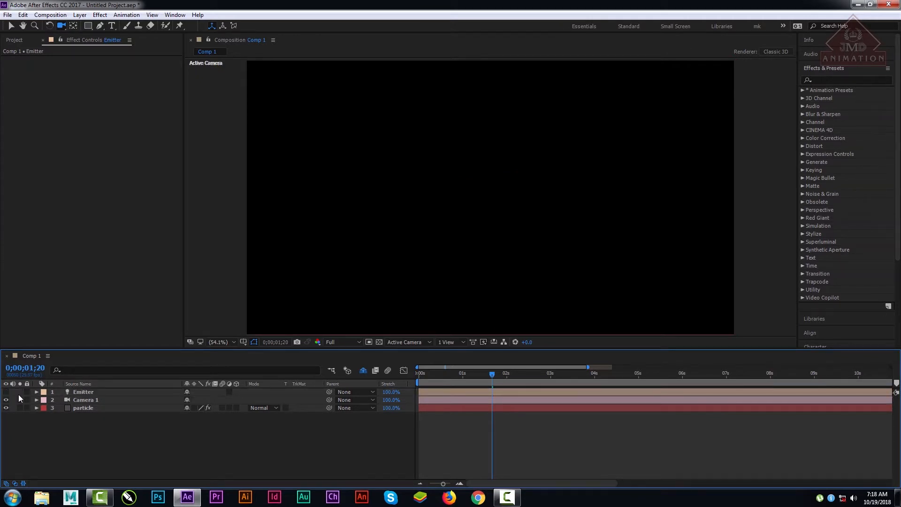
left_click(83, 408)
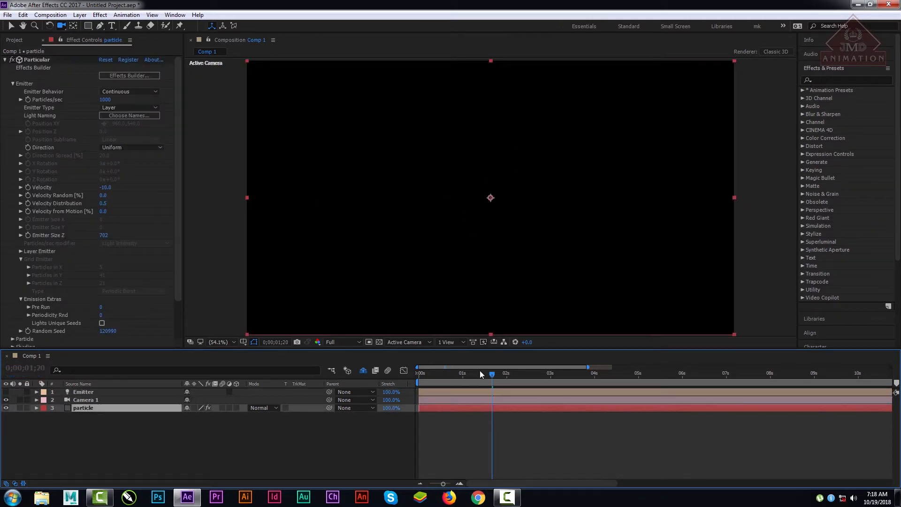
left_click_drag(483, 374, 524, 383)
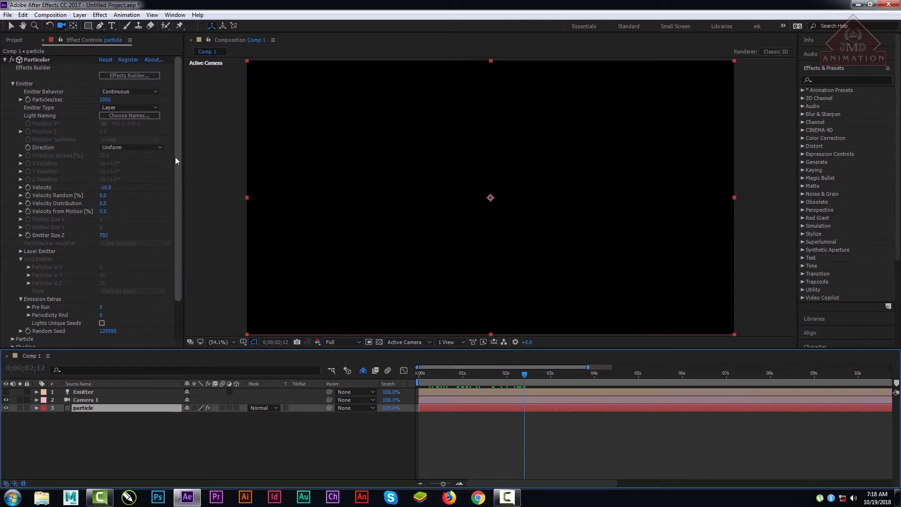
Step: Import the kisspng cartoon boy PNG image into the project as footage
left_click(18, 41)
double_click(85, 220)
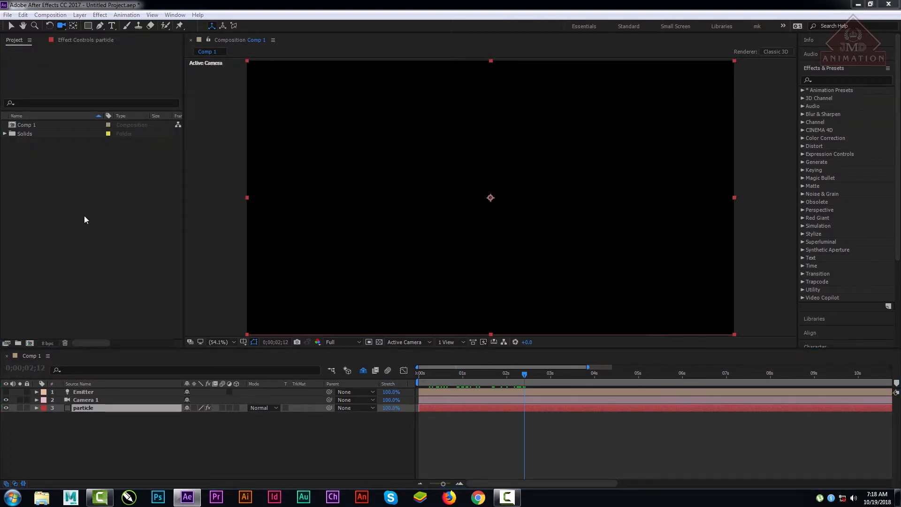
left_click(265, 205)
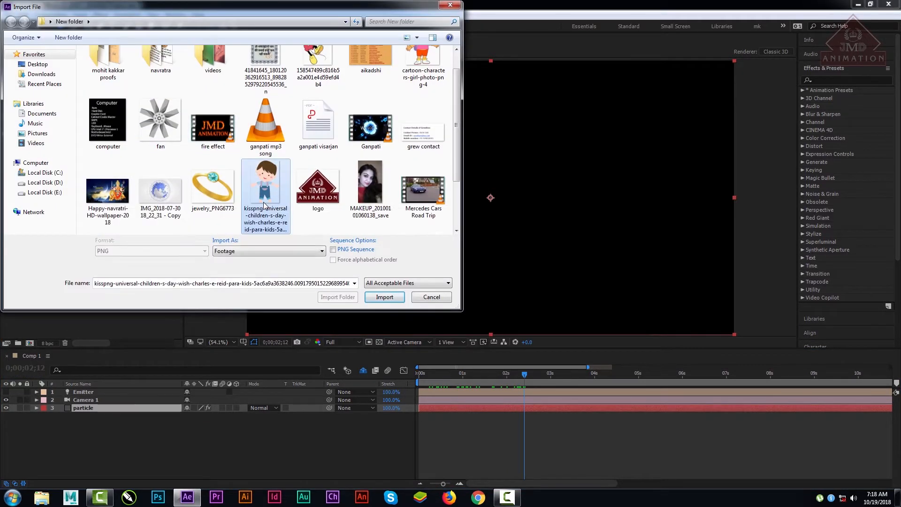
double_click(265, 206)
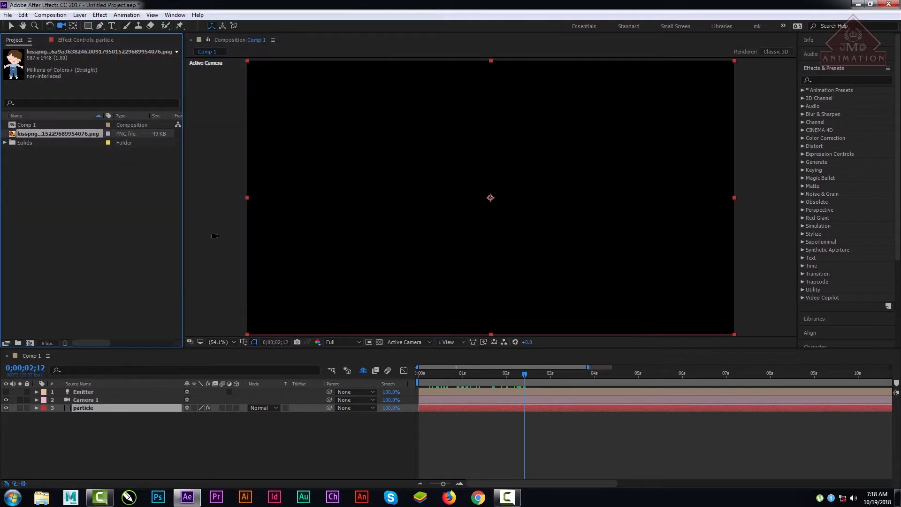
Step: Add the imported PNG to Comp 1 between Camera 1 and the particle layer, and select the image layer
left_click_drag(39, 135, 89, 410)
left_click(81, 416)
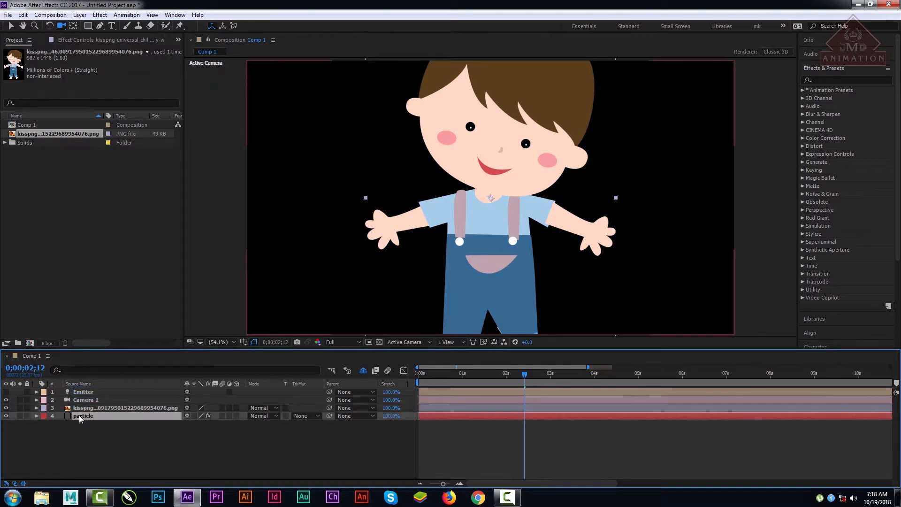
left_click(87, 409)
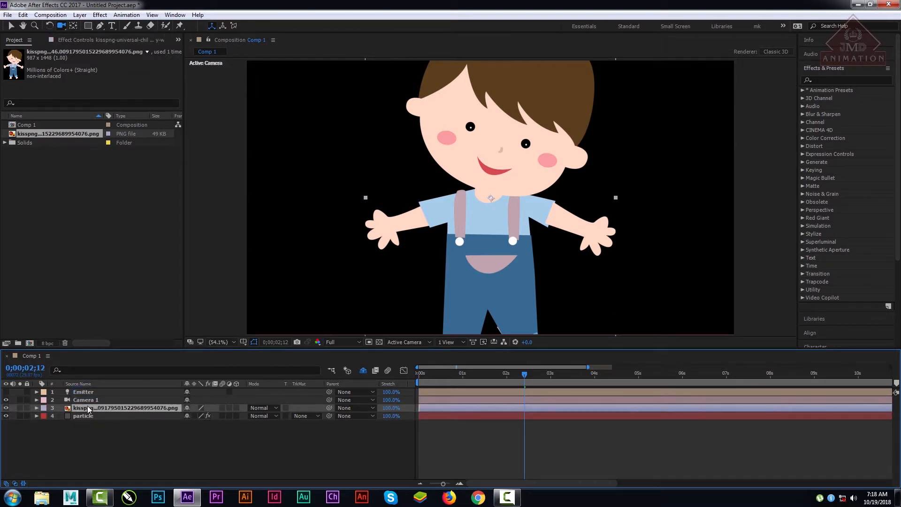
Step: Scale the cartoon boy image layer down to 27% and turn off its visibility
key("s")
left_click_drag(212, 416, 177, 416)
left_click(113, 437)
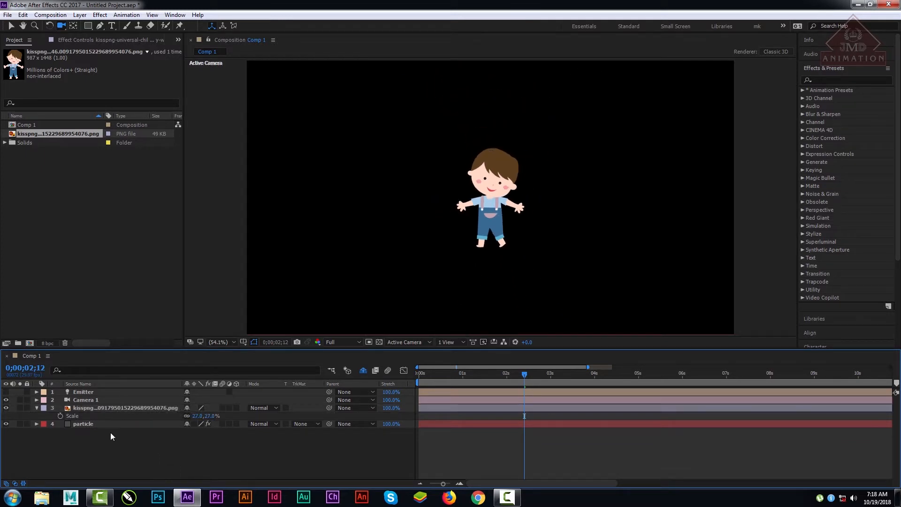
left_click(86, 424)
left_click(88, 408)
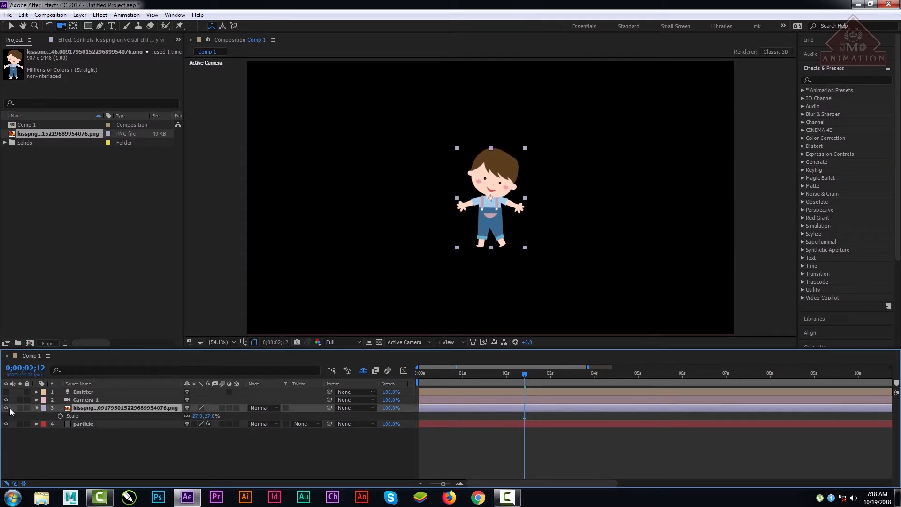
left_click(5, 408)
Step: Try to assign the hidden PNG as the Layer Emitter's source layer in the particle layer's Particular effect
left_click(83, 424)
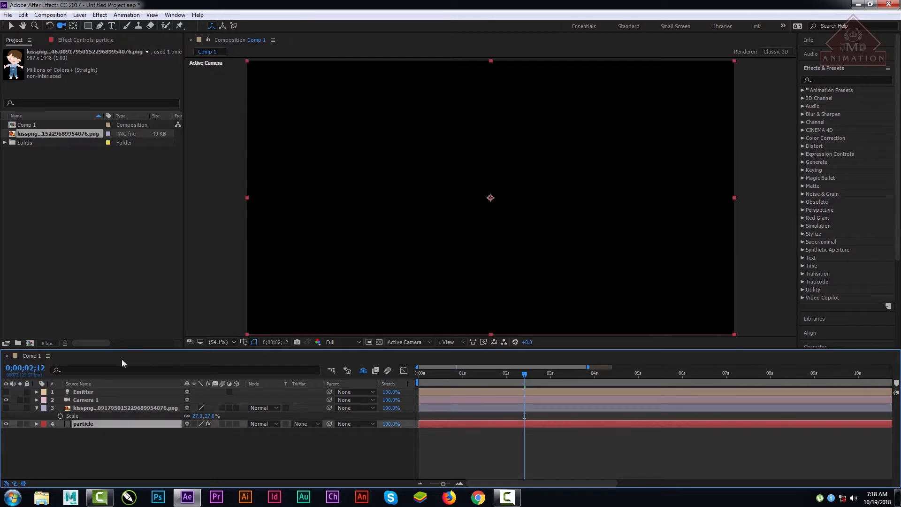
left_click(81, 41)
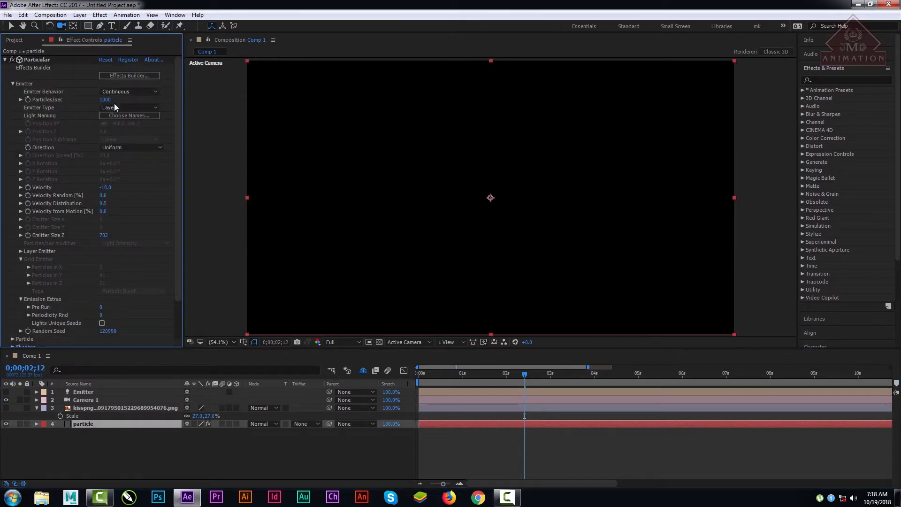
left_click(21, 251)
left_click(134, 259)
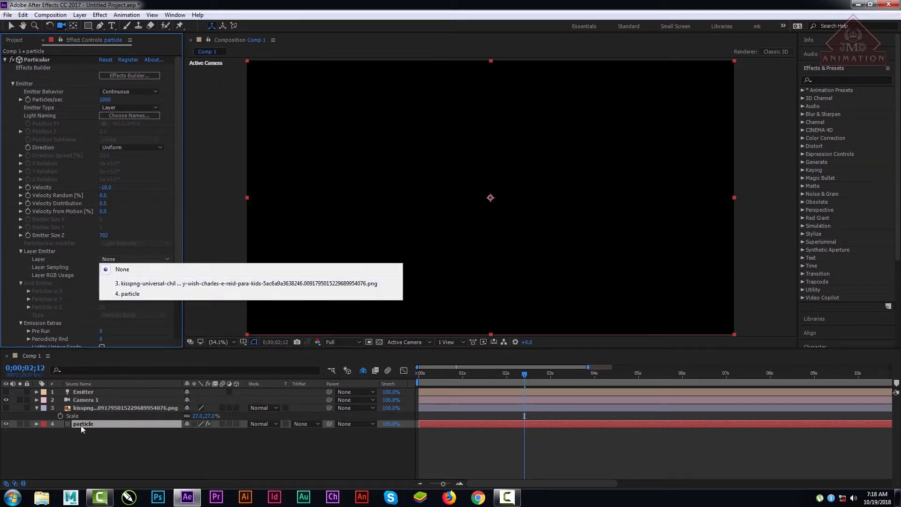
left_click(159, 284)
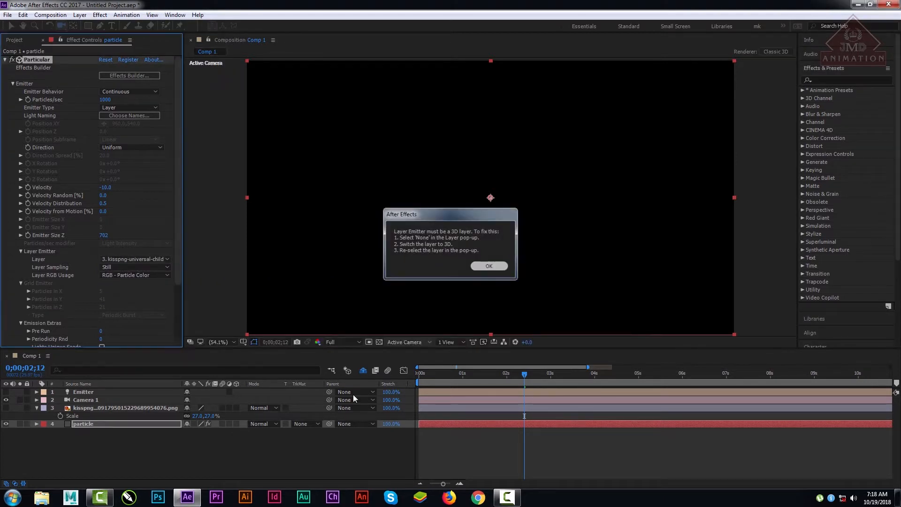
left_click(489, 266)
Step: Make both the particle layer and the PNG layer 3D, and scrub to 0;00;02;07
left_click(237, 424)
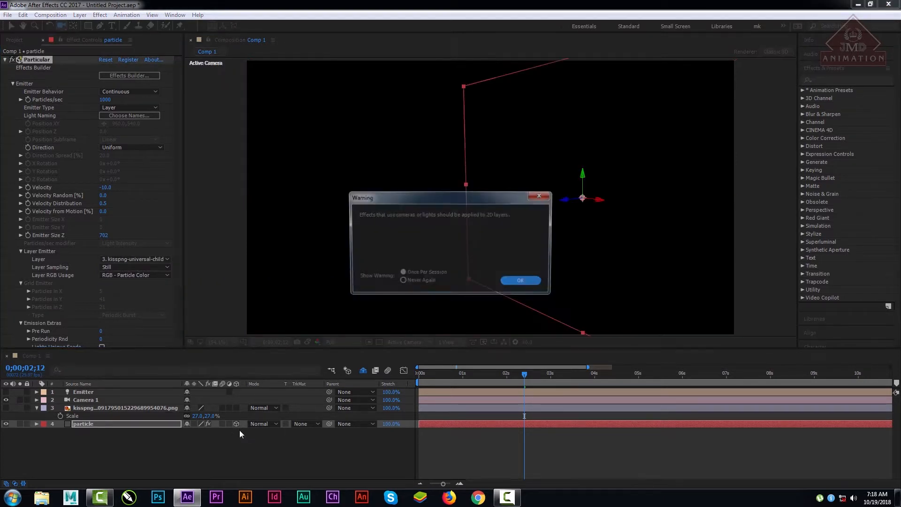
left_click(514, 282)
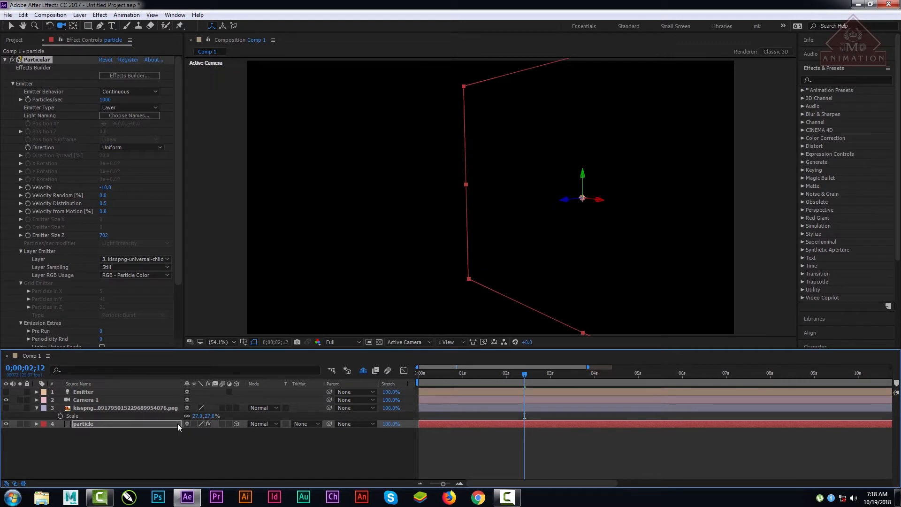
left_click(236, 408)
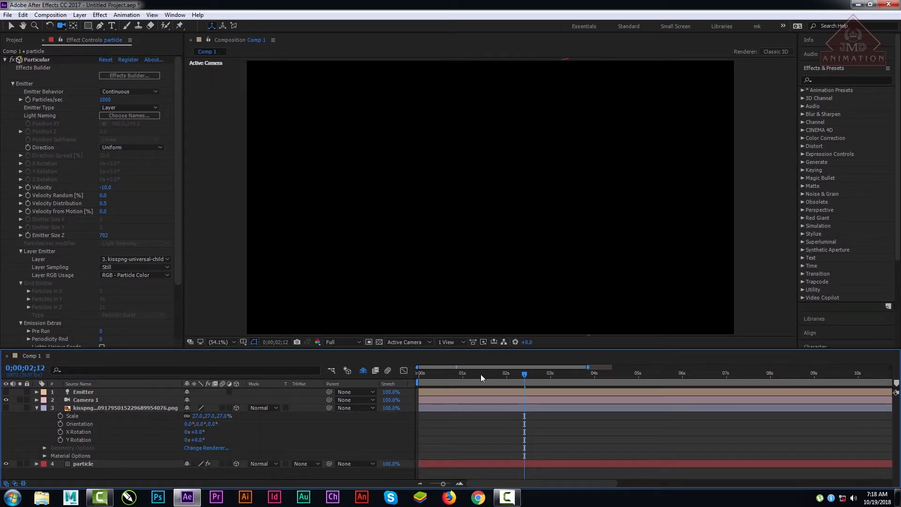
left_click_drag(480, 374, 517, 377)
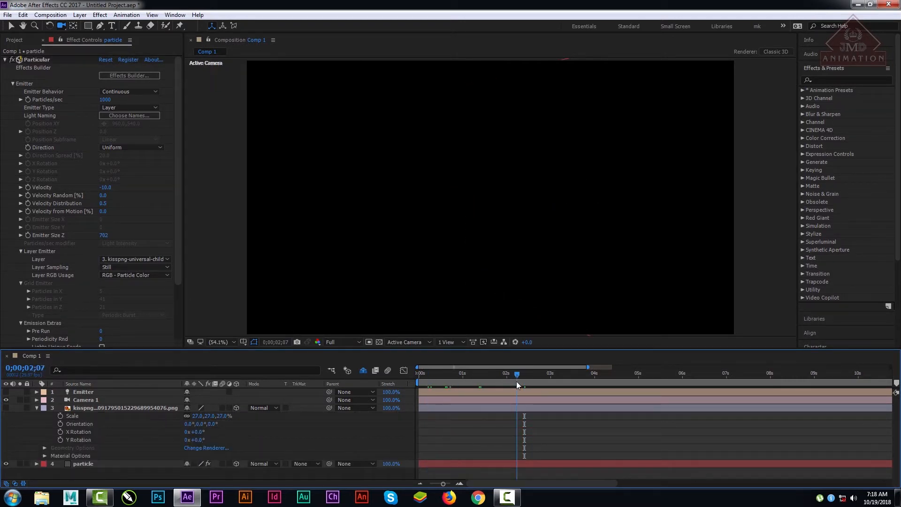
Step: Reset the Layer Emitter's source to None, reassign the kisspng image layer, and scrub to 0;00;08;03 to check the particles
left_click(136, 259)
left_click(139, 269)
left_click(136, 259)
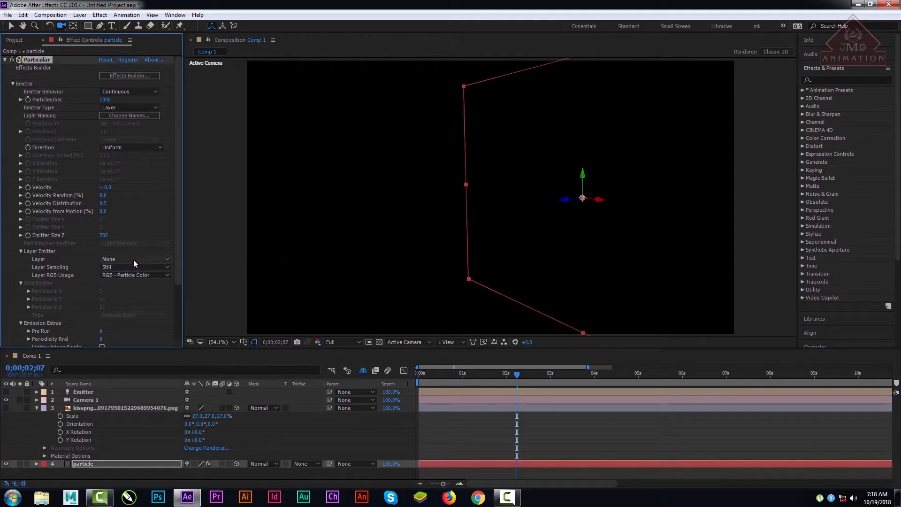
left_click(136, 267)
left_click(136, 289)
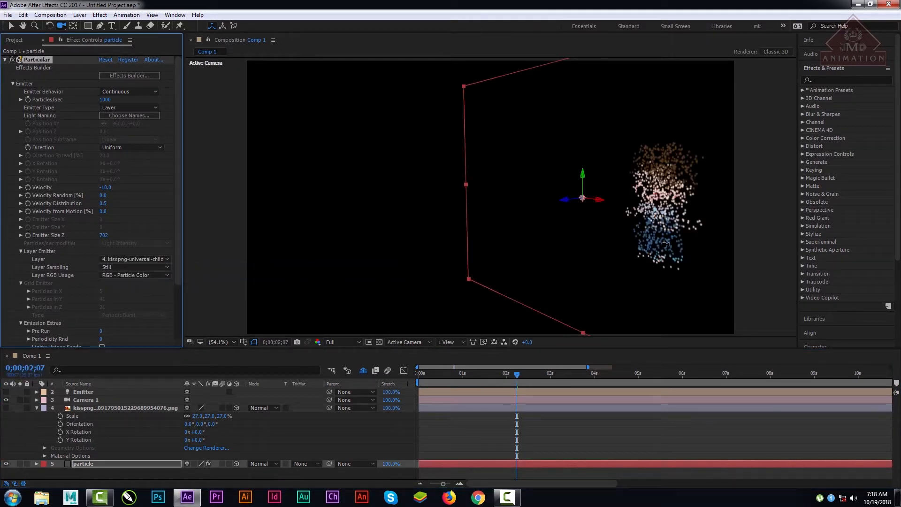
left_click_drag(511, 382, 775, 376)
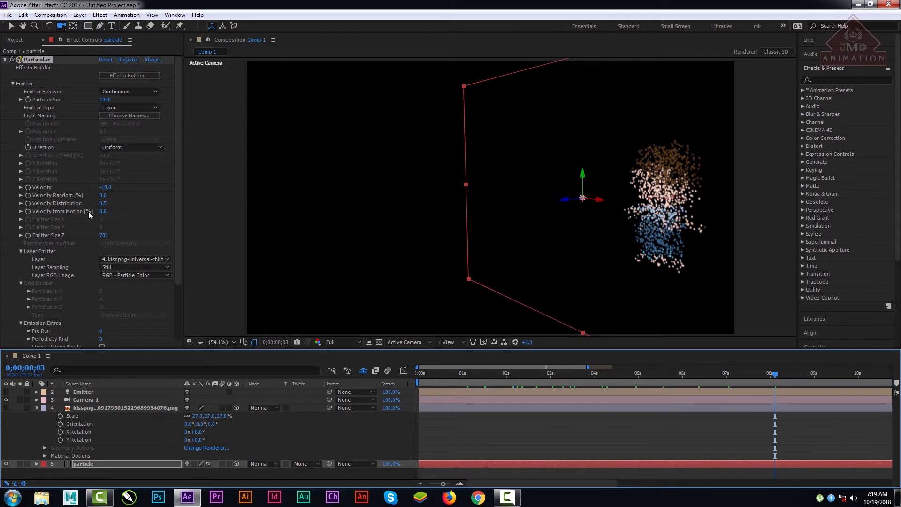
Step: Try a strong negative emitter Velocity, set it to 0, and orbit the camera around the particle figure
left_click_drag(105, 187, 128, 216)
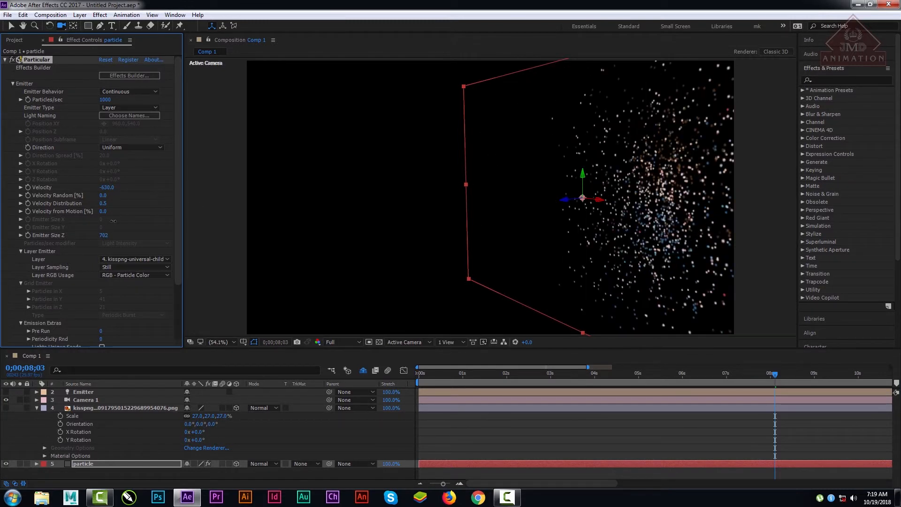
left_click(105, 187)
key("Return")
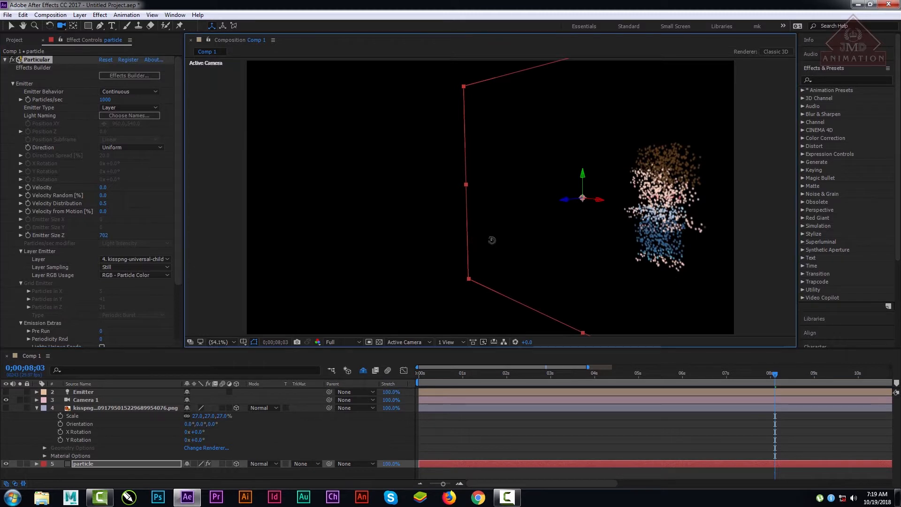
left_click_drag(492, 239, 397, 240)
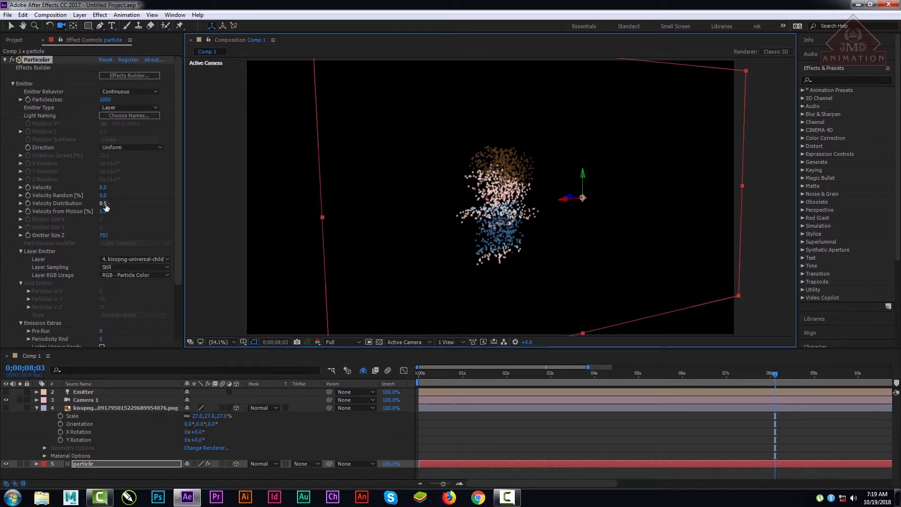
Step: Set Layer Sampling to Particle Birth Time, preview the animation from the start, and stop at 0;00;07;18
left_click(127, 267)
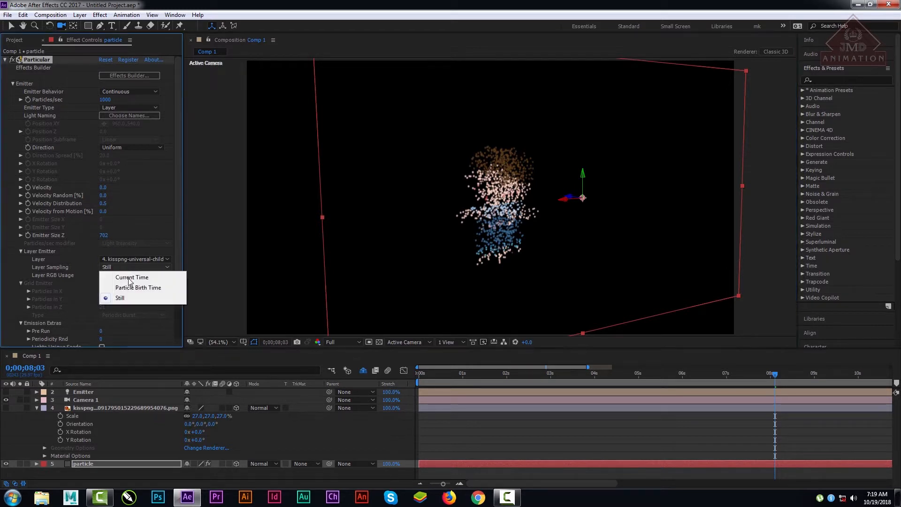
left_click(134, 288)
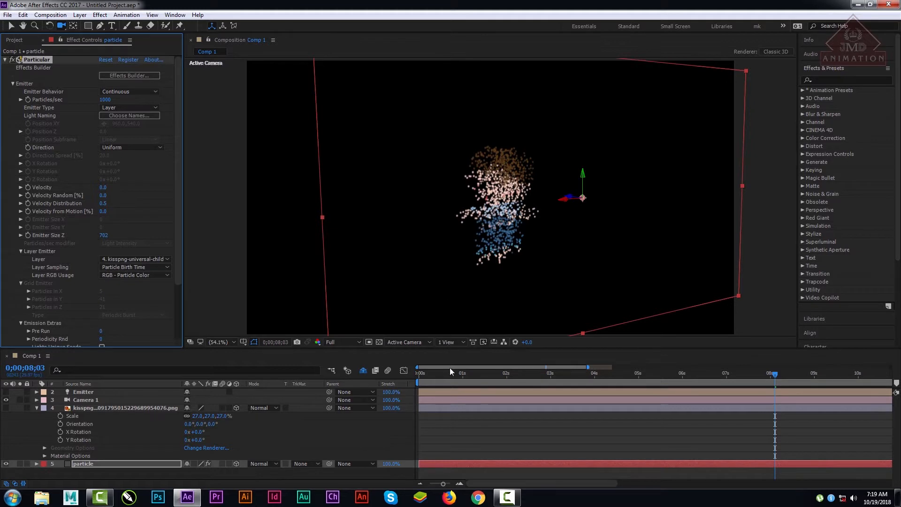
left_click_drag(450, 370, 412, 374)
key("space")
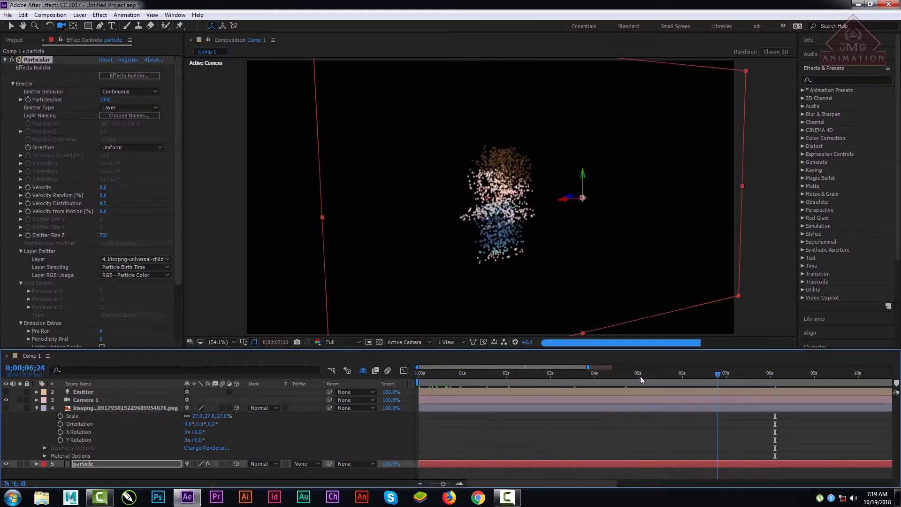
left_click_drag(640, 375, 685, 373)
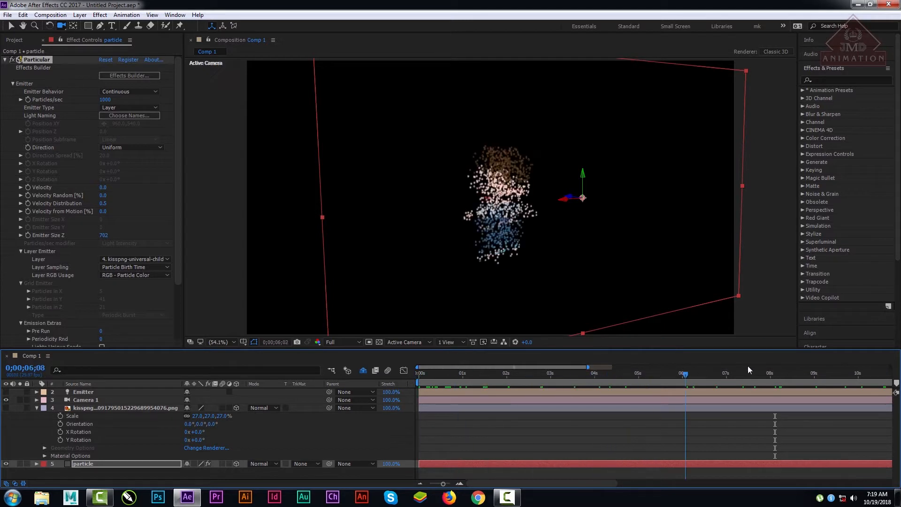
left_click(750, 371)
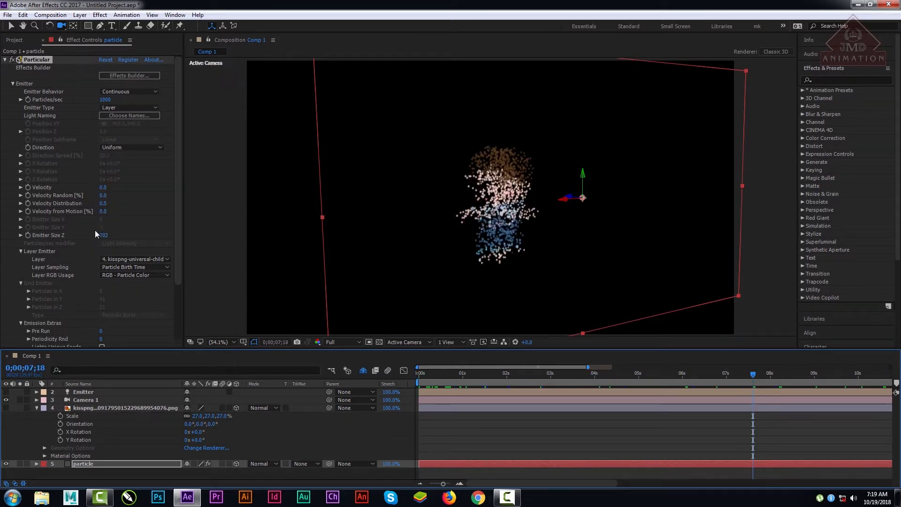
Step: Set the emitter's Emitter Size Z to 749, Velocity Distribution to 3.0 and Velocity from Motion to 399
left_click_drag(103, 235, 257, 231)
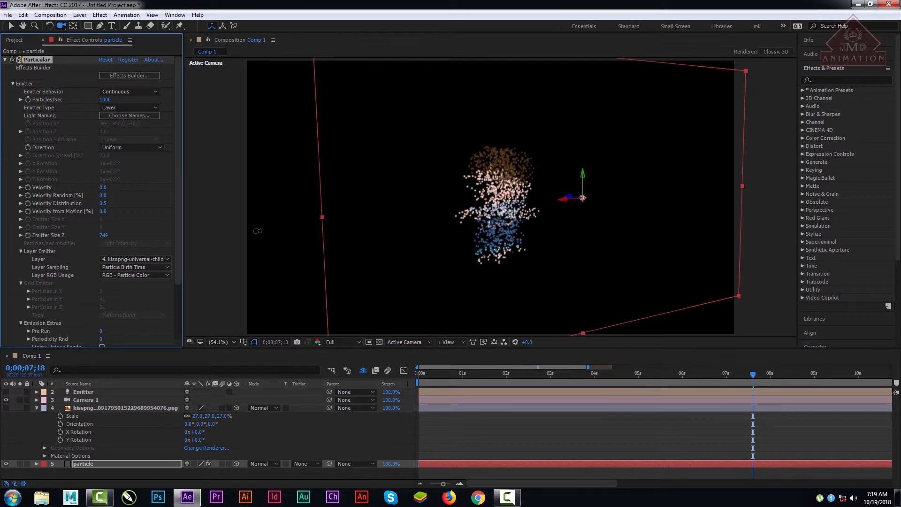
left_click_drag(102, 211, 276, 214)
Step: Raise the emitter's Particles/sec to 14310 to fill in the figure, and reduce it to about 7360
left_click_drag(104, 99, 519, 219)
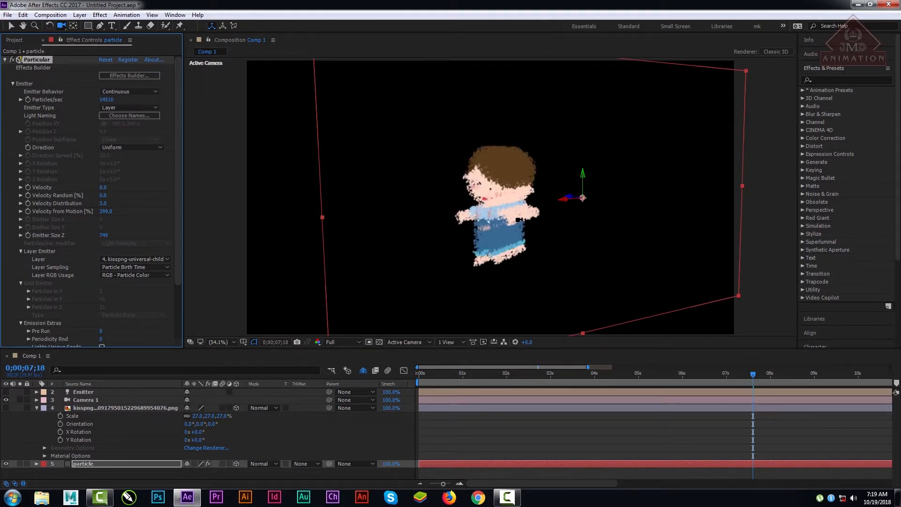
left_click_drag(114, 99, 21, 121)
left_click_drag(110, 99, 41, 103)
left_click(105, 97)
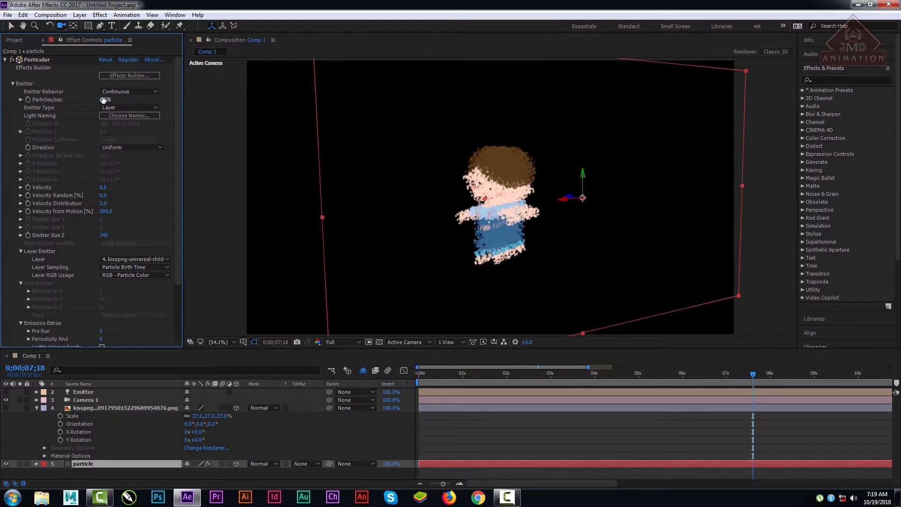
left_click_drag(106, 99, 2, 118)
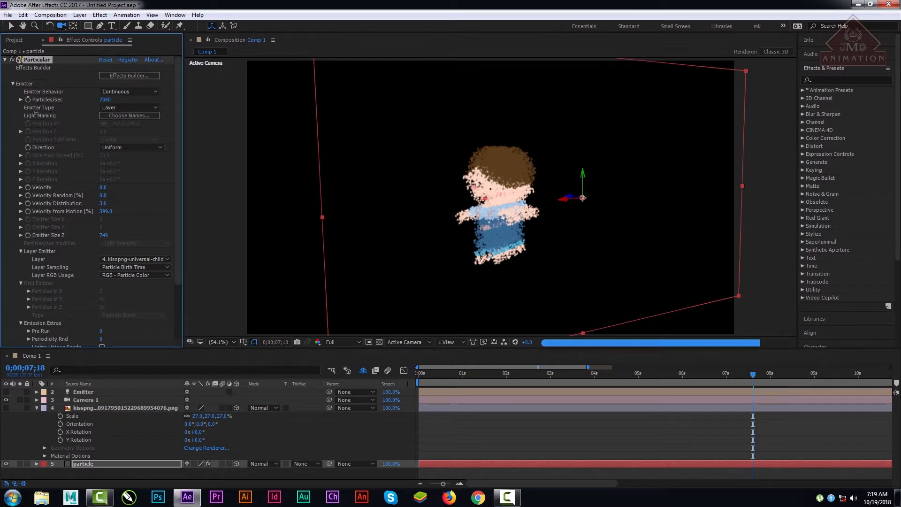
left_click(101, 99)
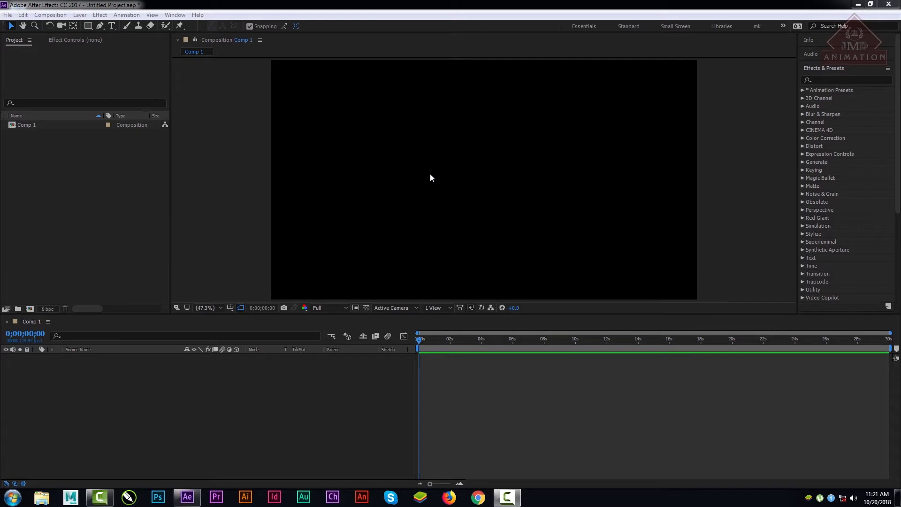
Step: Add a 1920 x 1080 px dark gray solid to the empty Comp 1
left_click(97, 229)
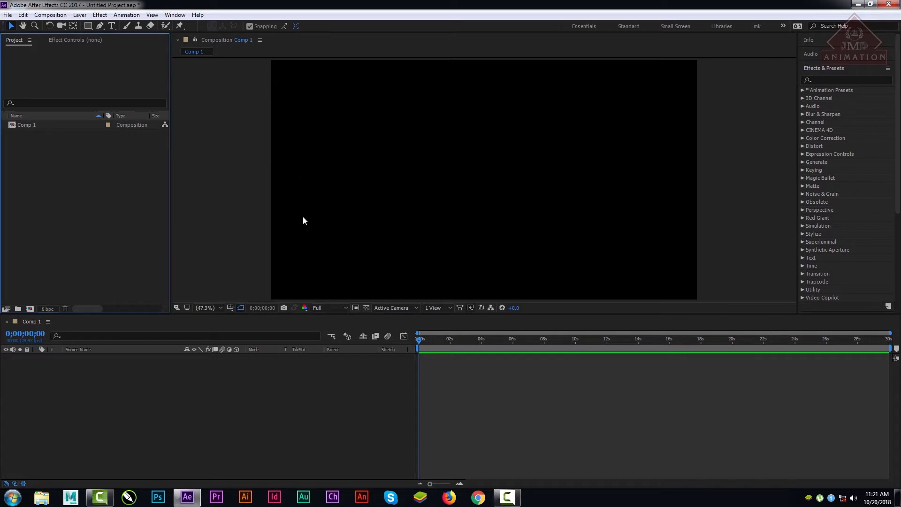
left_click(158, 419)
right_click(157, 405)
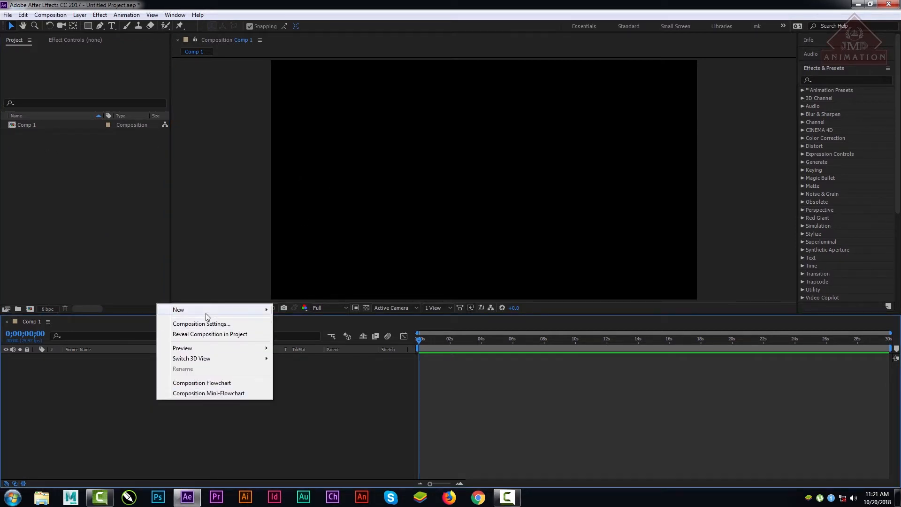
mouse_move(208, 311)
left_click(303, 334)
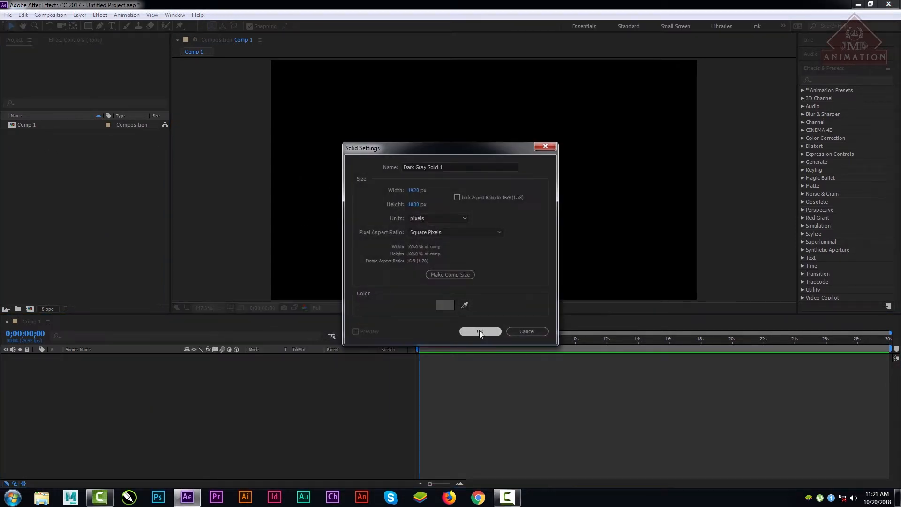
left_click(479, 331)
right_click(92, 361)
left_click(67, 376)
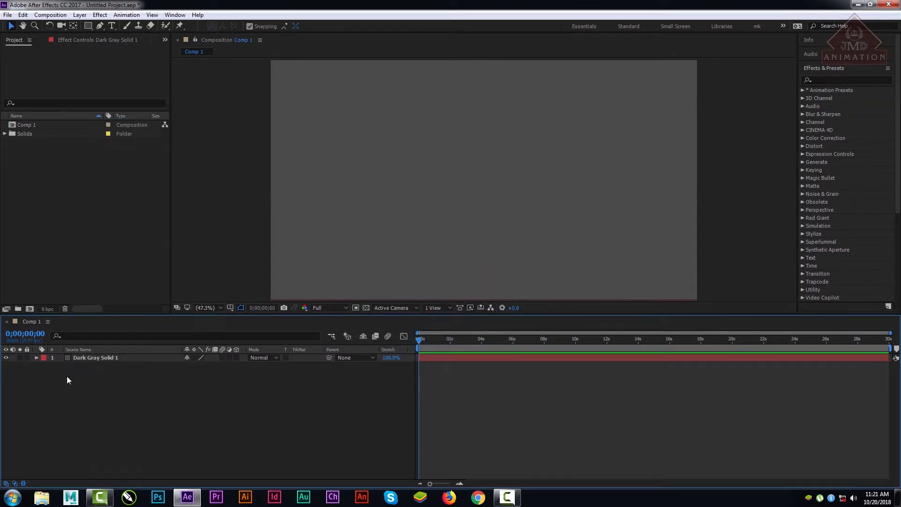
Step: Apply the Trapcode Particular effect to the dark gray solid and scrub to 0;00;08;09 to check the particles
left_click(95, 356)
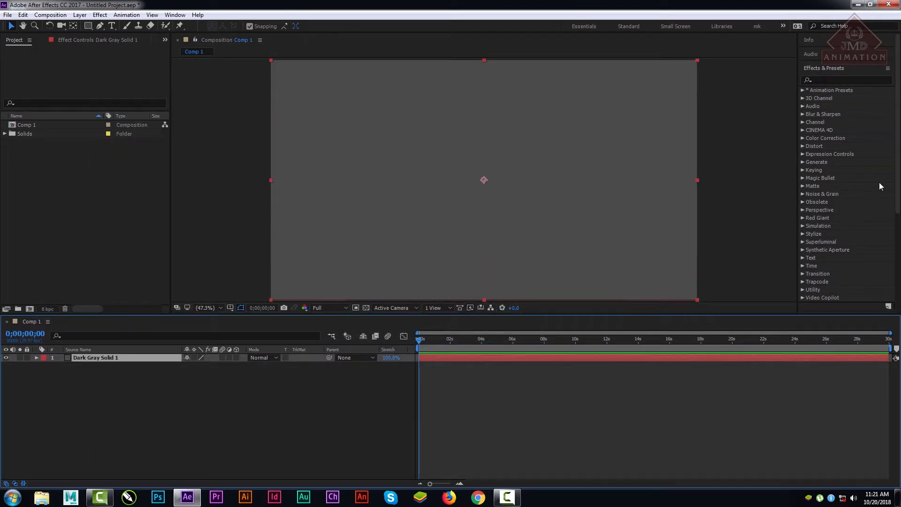
scroll(900, 174, "down", 7)
scroll(897, 173, "up", 3)
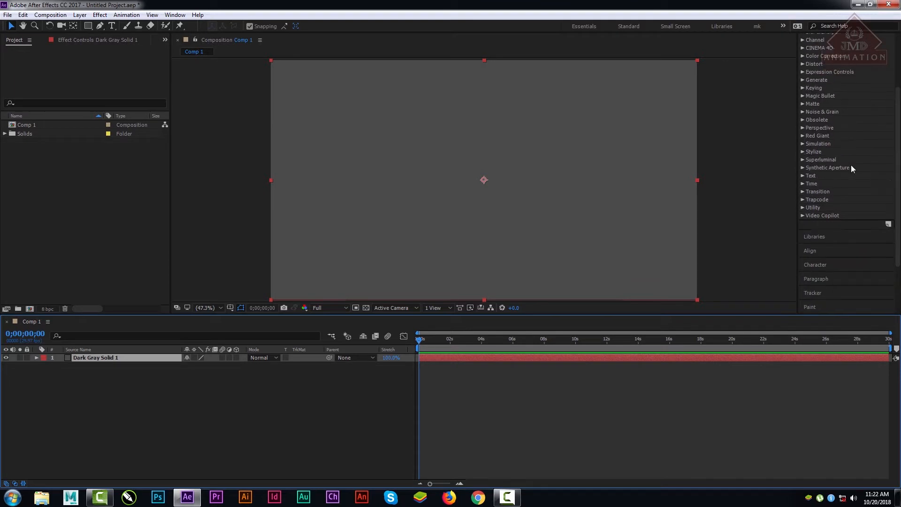
left_click(803, 198)
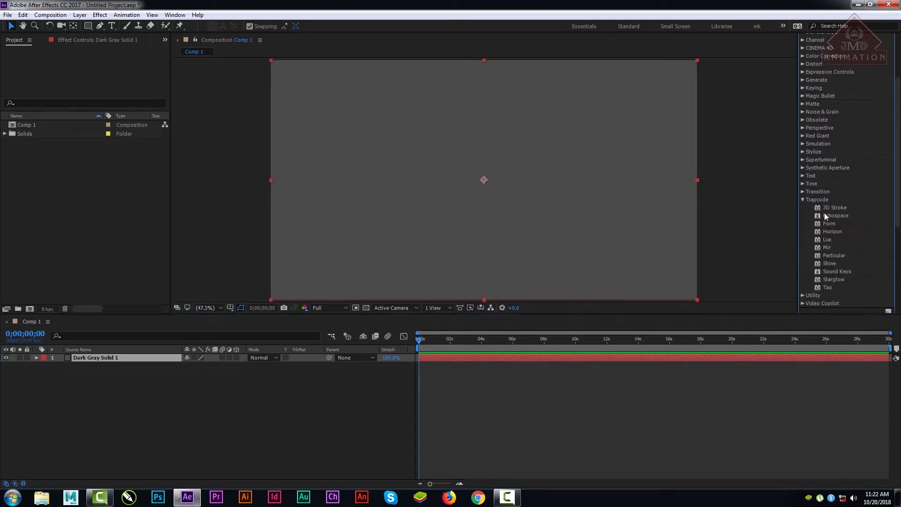
left_click(840, 254)
left_click_drag(840, 254, 100, 362)
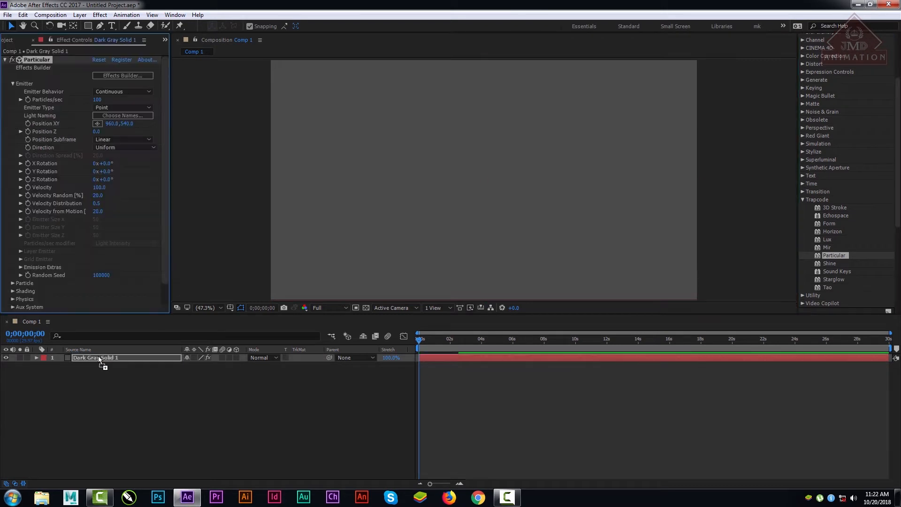
left_click_drag(432, 340, 548, 346)
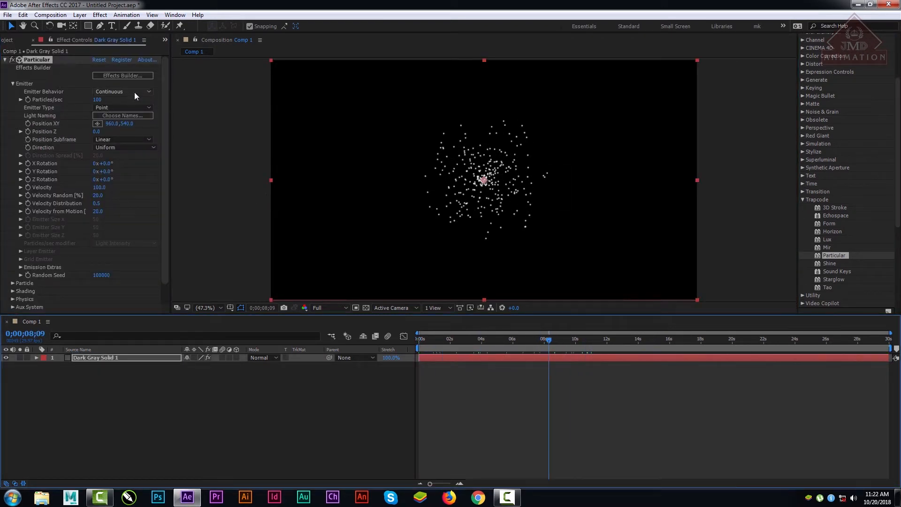
Step: Import Cool-Abstract-Art-Wallpaper.jpg from the Desktop and place it below the dark gray solid in Comp 1
left_click(123, 108)
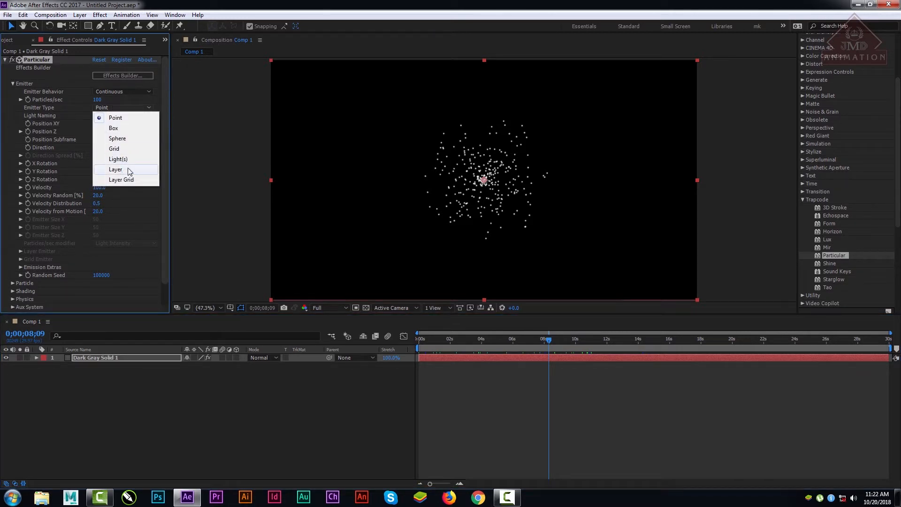
left_click(145, 415)
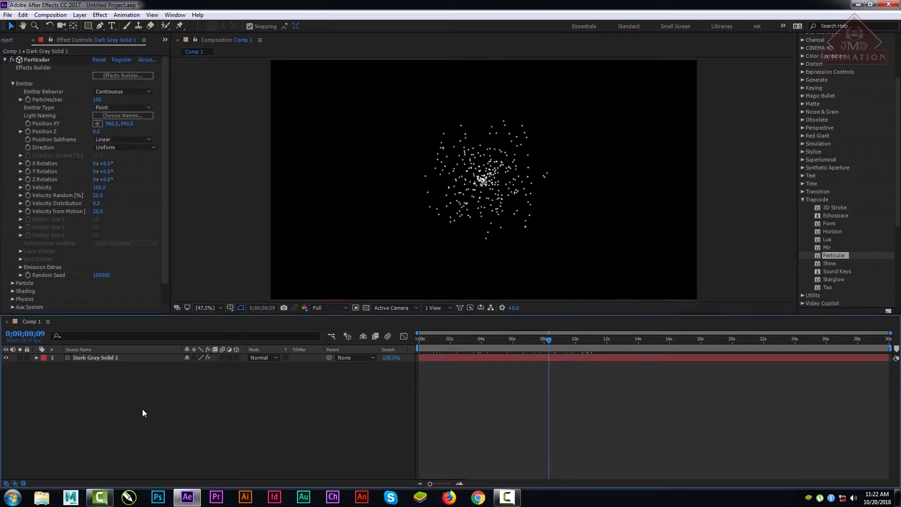
left_click(10, 41)
double_click(43, 200)
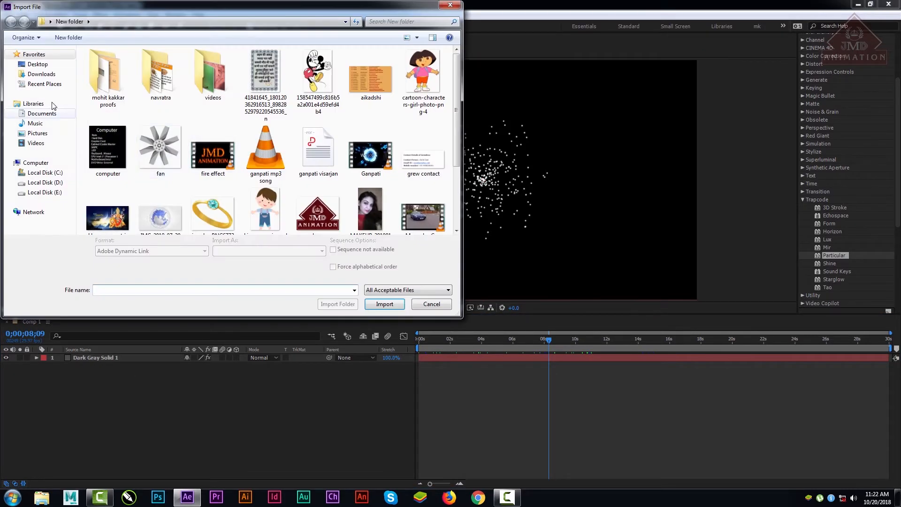
left_click(38, 64)
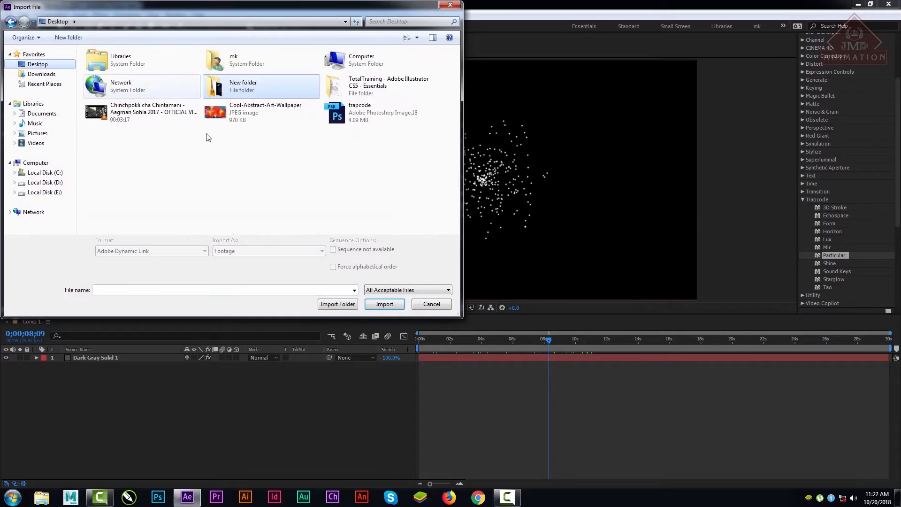
double_click(220, 111)
left_click_drag(53, 136, 103, 393)
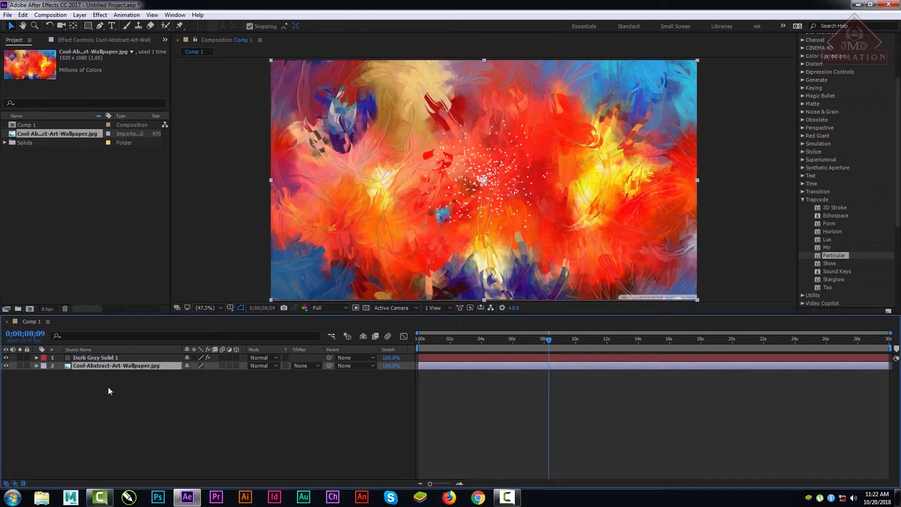
Step: Hide the wallpaper layer to check the particles on their own, and show it again
left_click(91, 358)
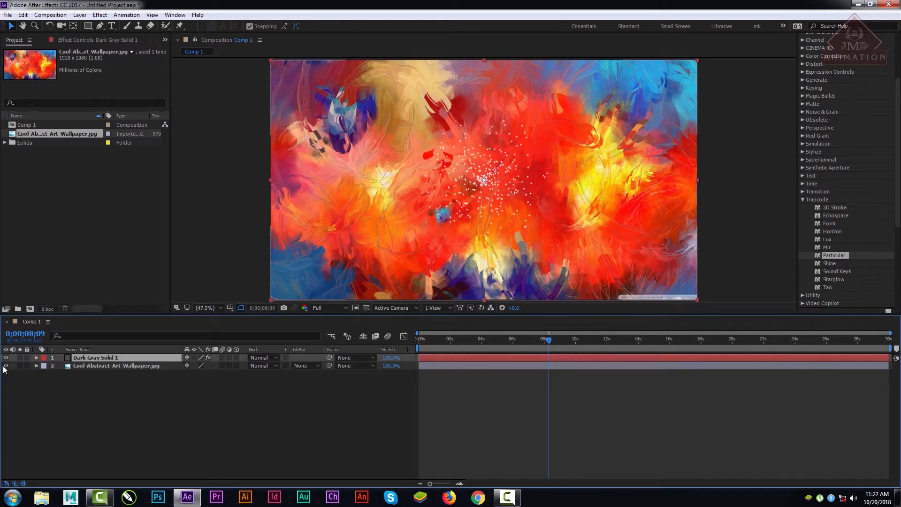
left_click(5, 366)
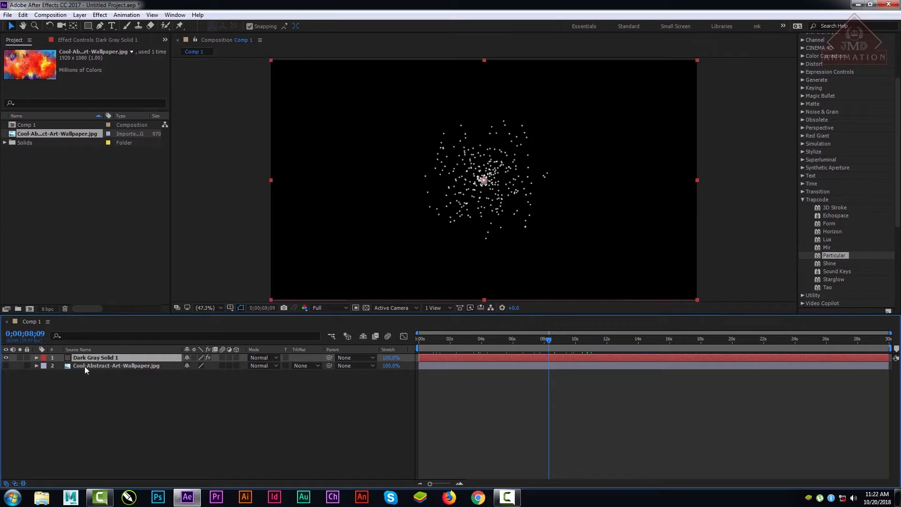
left_click(85, 368)
left_click(6, 366)
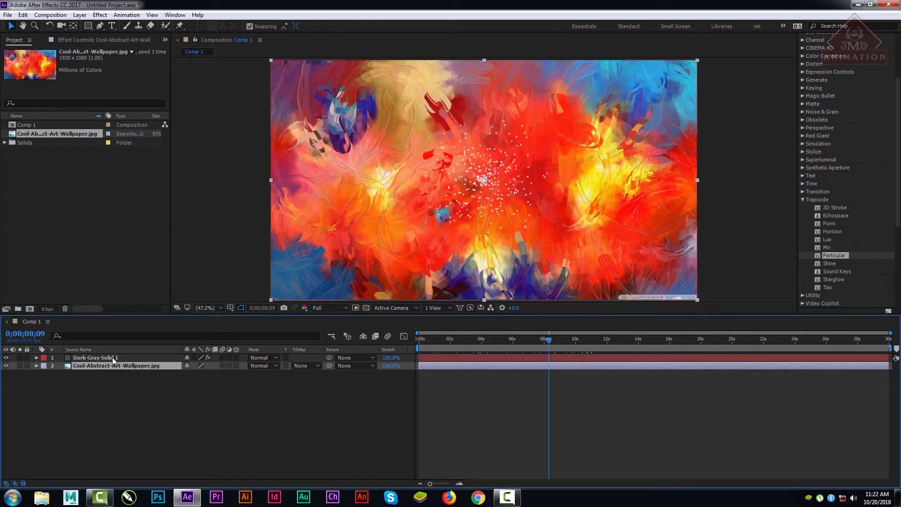
Step: Set the dark gray solid's Particular Emitter Type to Layer Grid and scrub to 0;00;04;29
left_click(113, 358)
left_click(87, 39)
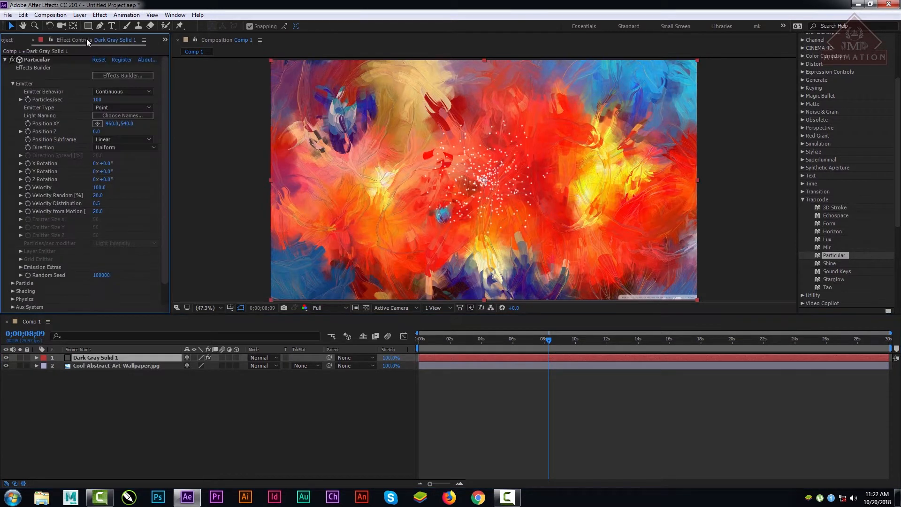
left_click(122, 107)
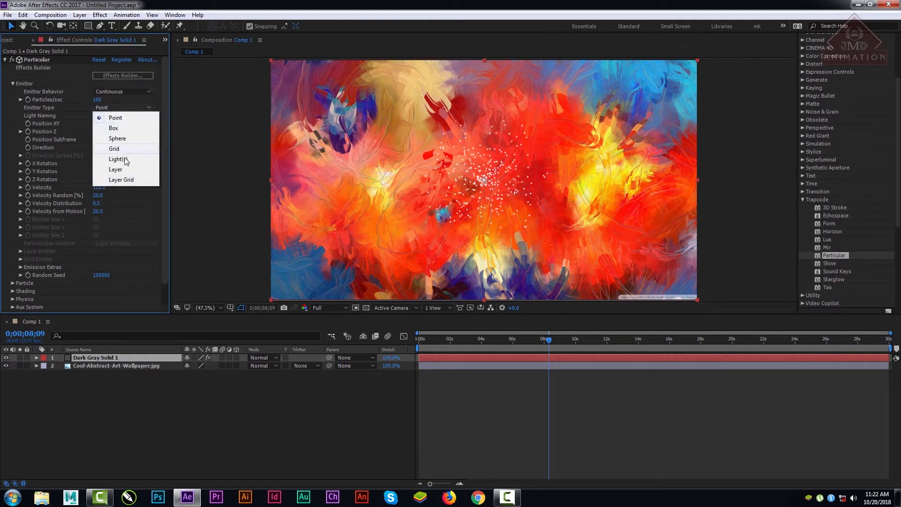
left_click(125, 183)
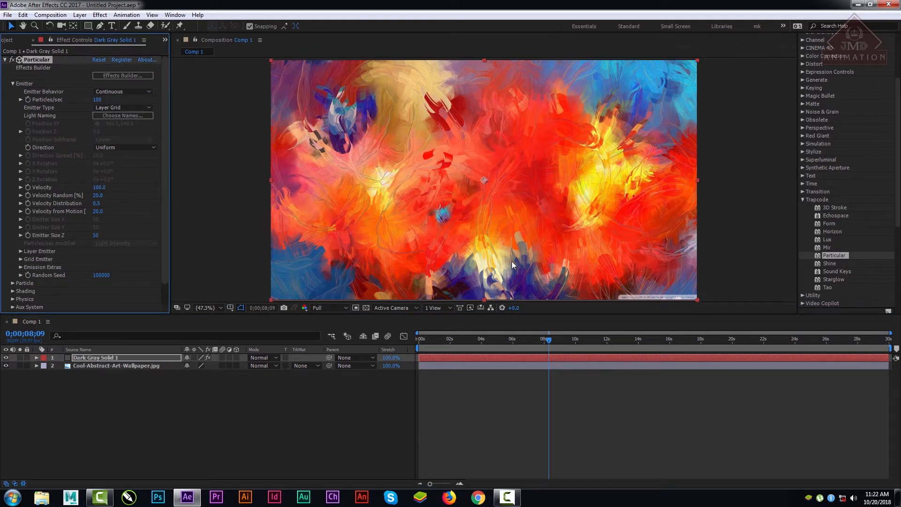
left_click_drag(466, 339, 496, 348)
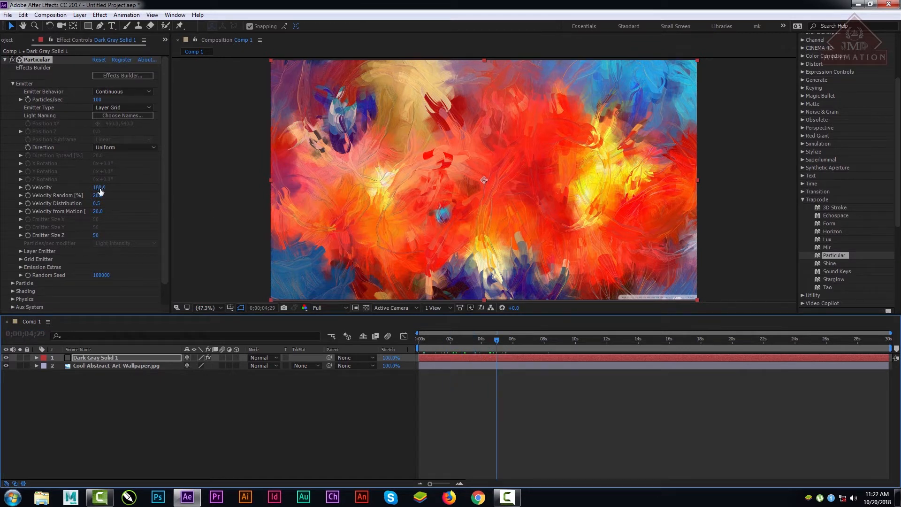
Step: Try to assign the Cool-Abstract-Art-Wallpaper.jpg layer as Particular's Layer Emitter layer
left_click(20, 251)
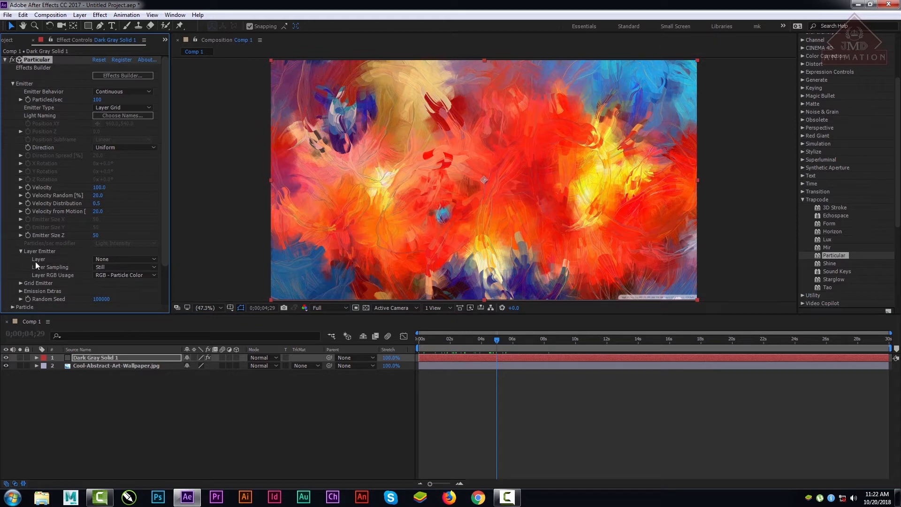
left_click(114, 259)
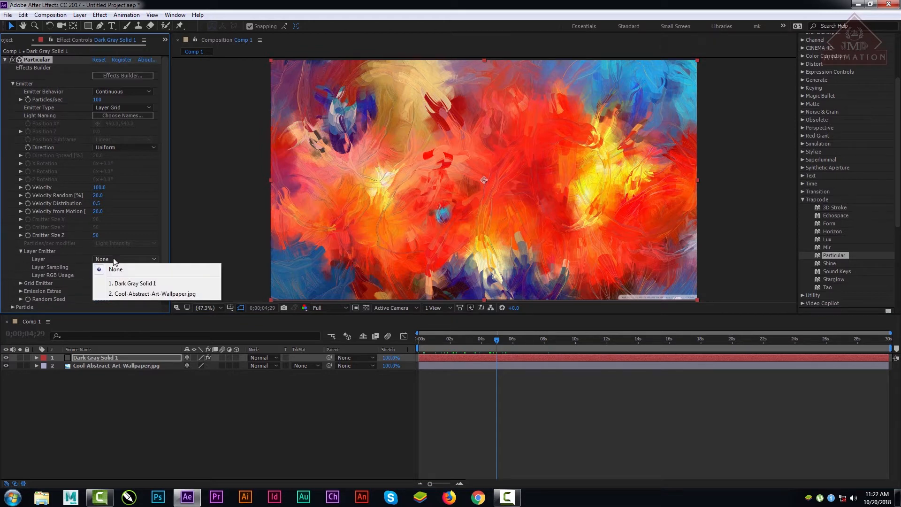
left_click(151, 294)
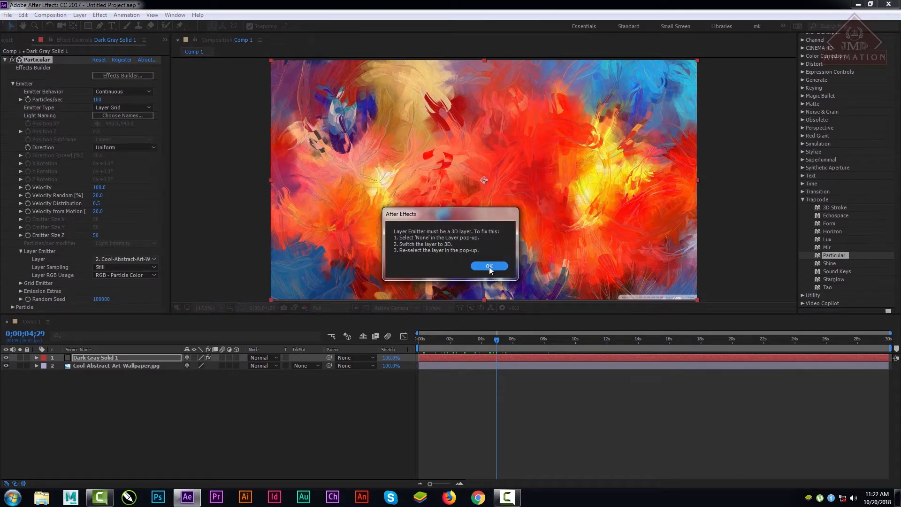
left_click(489, 267)
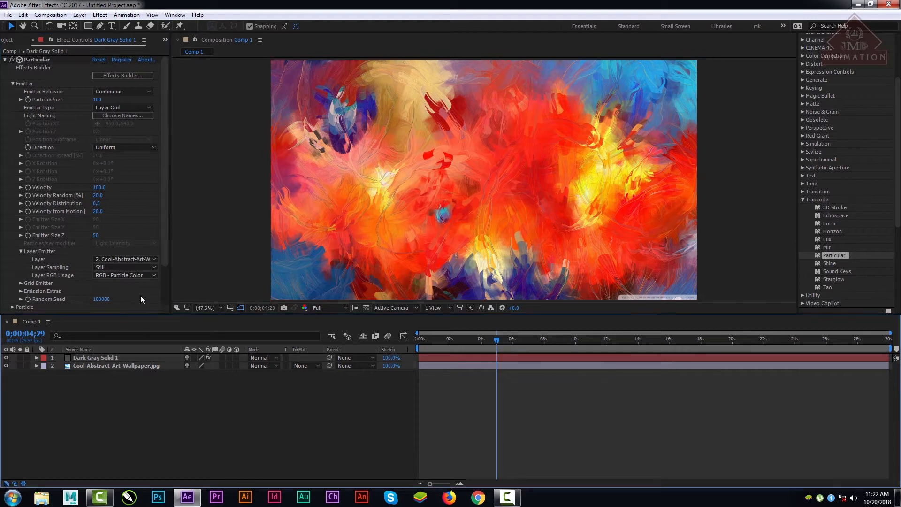
Step: Reset the Layer Emitter's Layer to None and make the wallpaper a 3D layer
left_click(127, 261)
left_click(127, 270)
left_click(158, 394)
left_click(236, 366)
Step: Add a camera to Comp 1 and orbit it until the wallpaper lies like a nearly flat plane
right_click(131, 395)
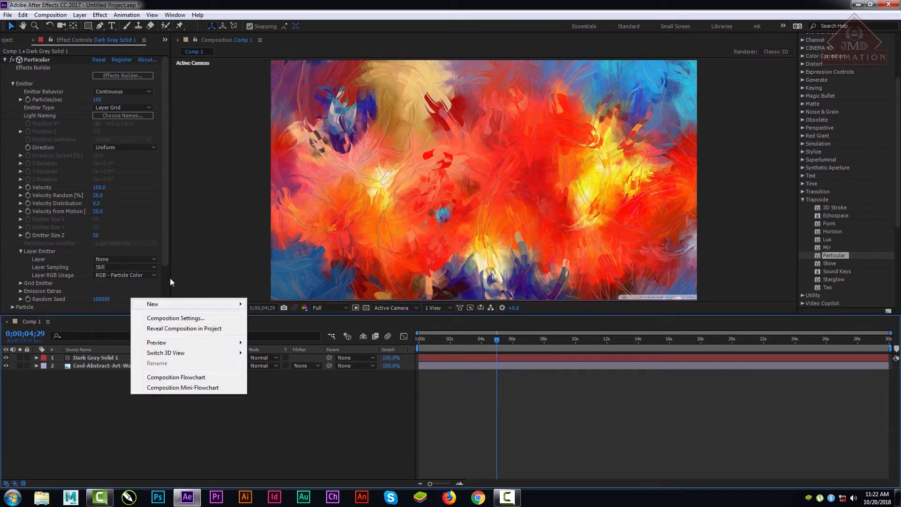
mouse_move(162, 304)
left_click(280, 350)
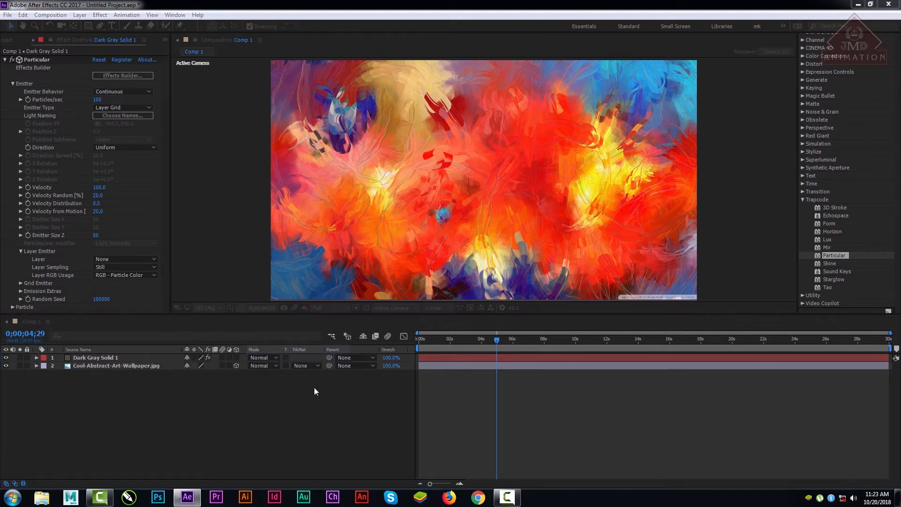
left_click(540, 350)
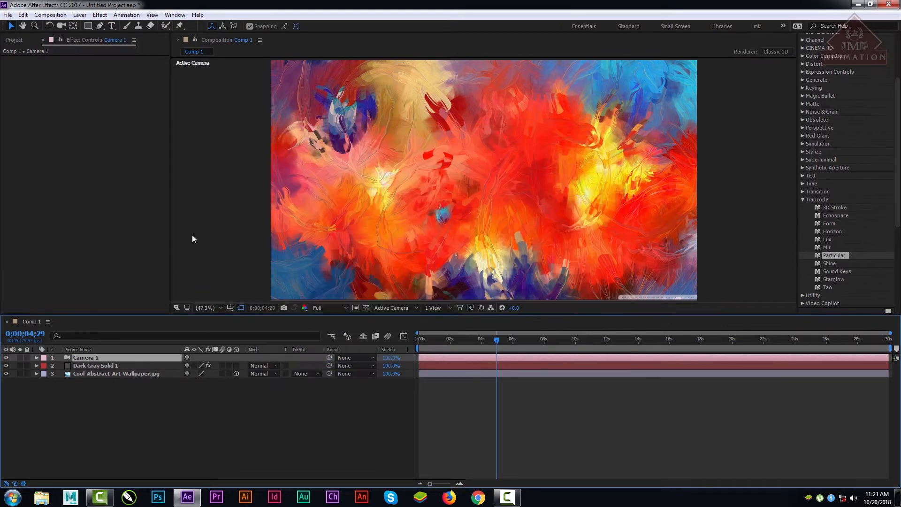
left_click(62, 26)
left_click_drag(505, 204, 502, 141)
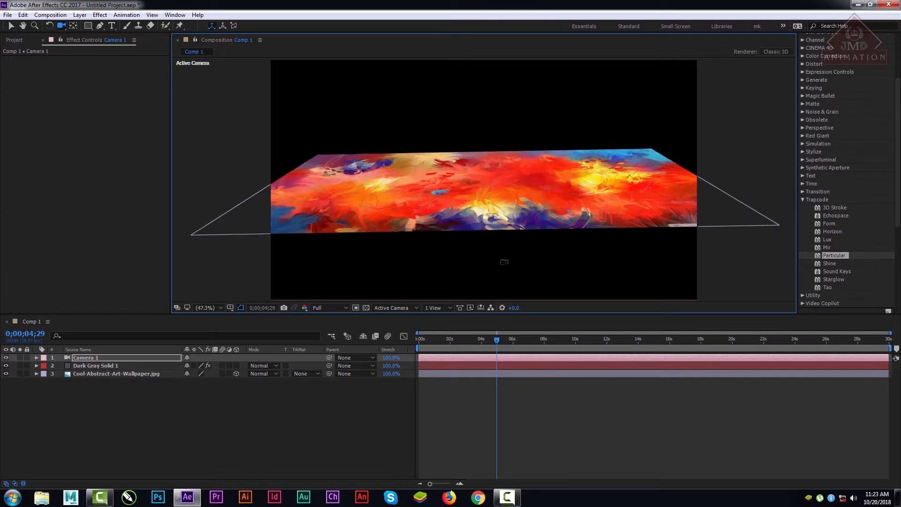
Step: Assign the 3D wallpaper as the Layer Emitter's Layer on the dark gray solid and scrub to 0;00;05;07 to check the particles
left_click(93, 367)
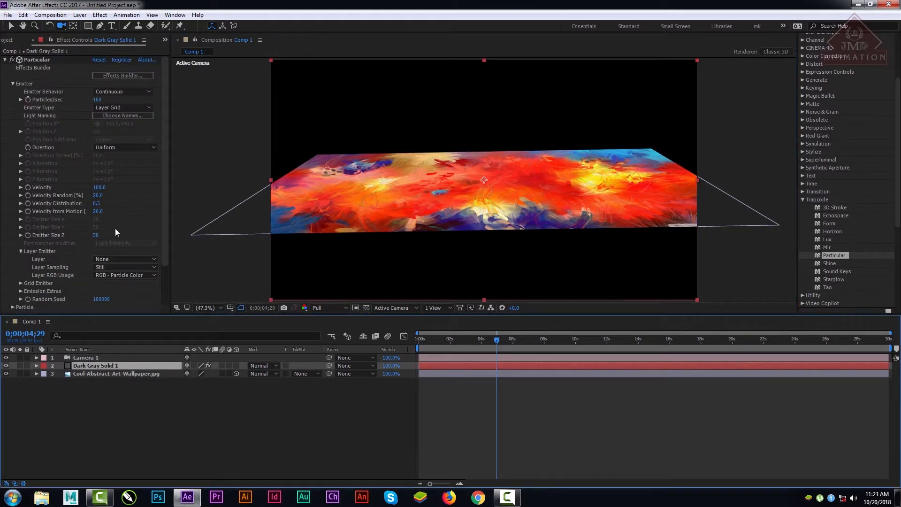
left_click(120, 258)
left_click(160, 295)
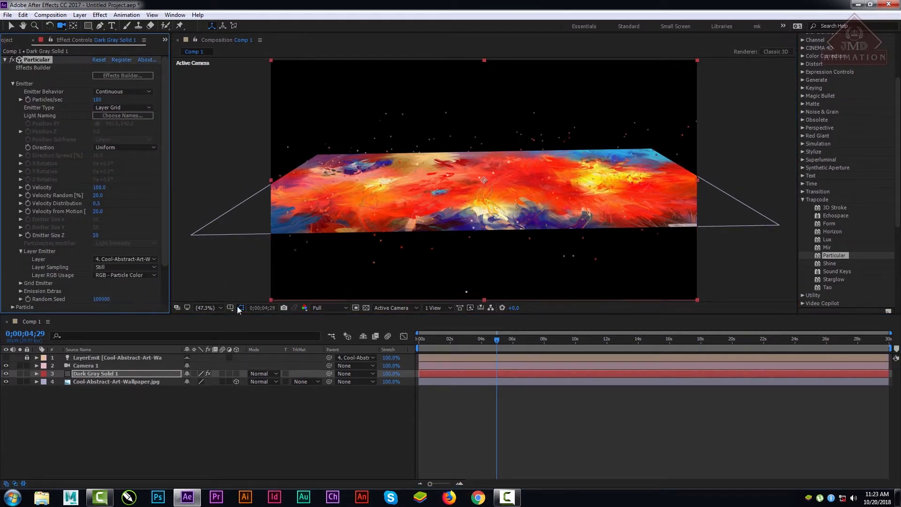
left_click_drag(472, 336, 500, 349)
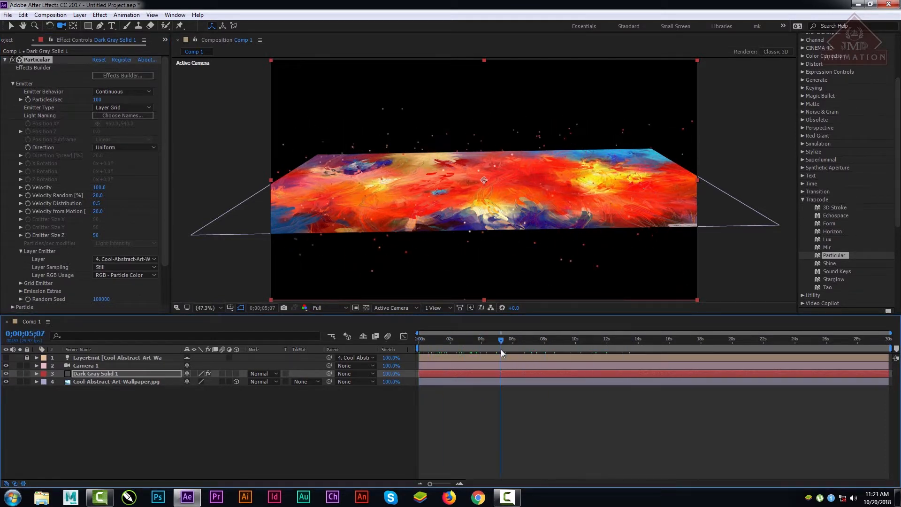
Step: Set the emitter's Particles/sec to 16400
left_click_drag(148, 99, 443, 115)
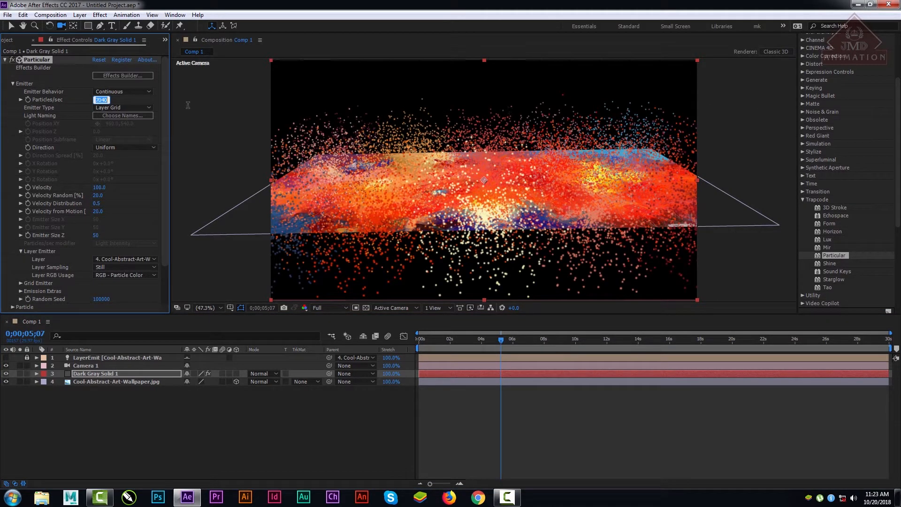
type("16400")
key("Return")
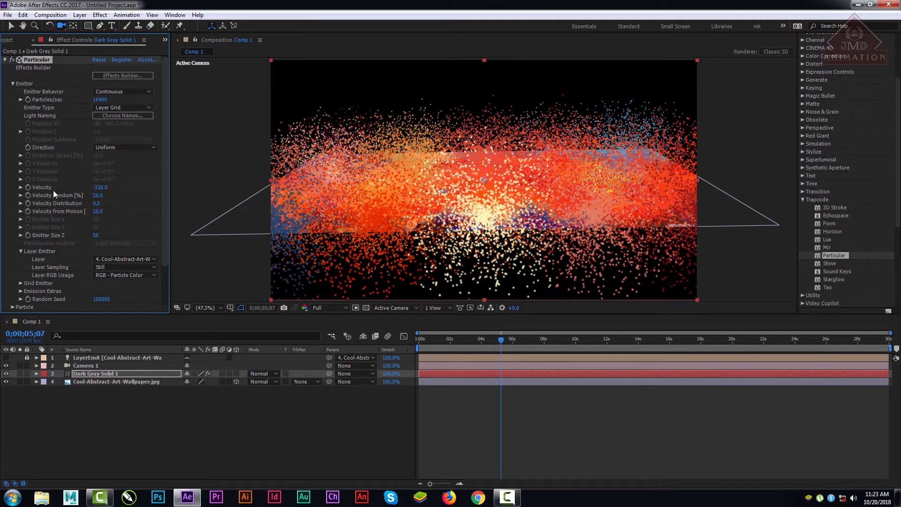
Step: Reduce the emitter's Velocity to 10, check the particles at 0;00;07;19, and raise Velocity to 50
left_click_drag(101, 190, 145, 191)
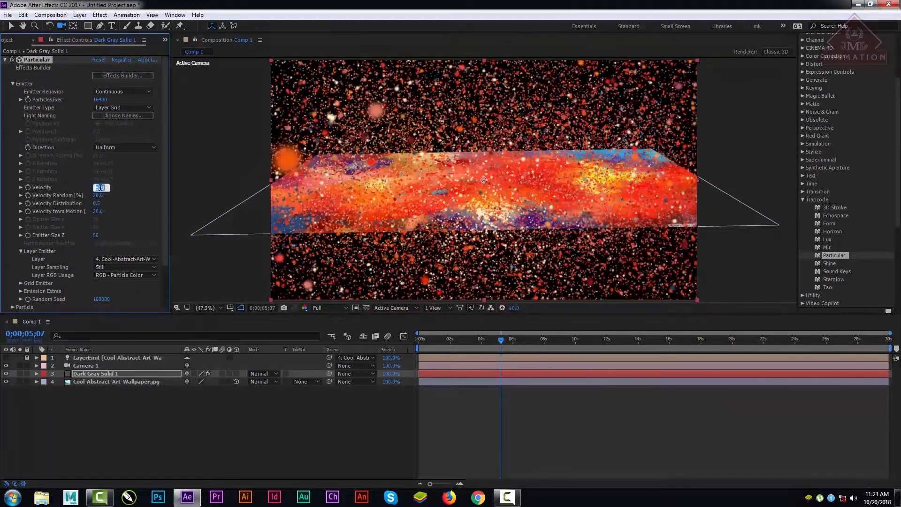
key("Return")
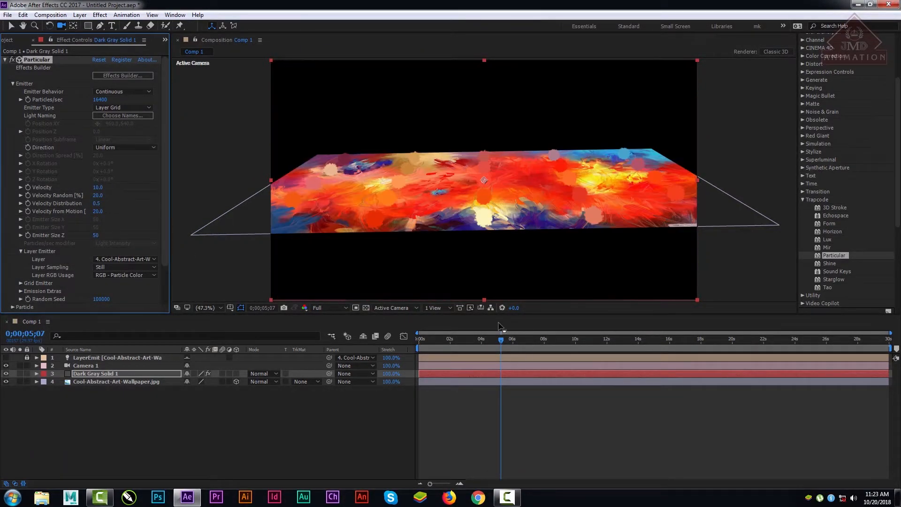
left_click_drag(482, 345, 538, 340)
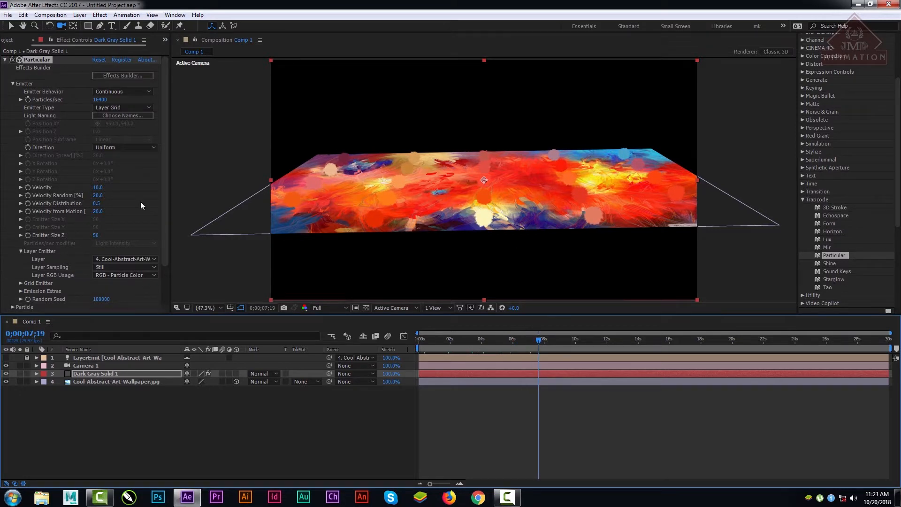
left_click_drag(96, 186, 98, 187)
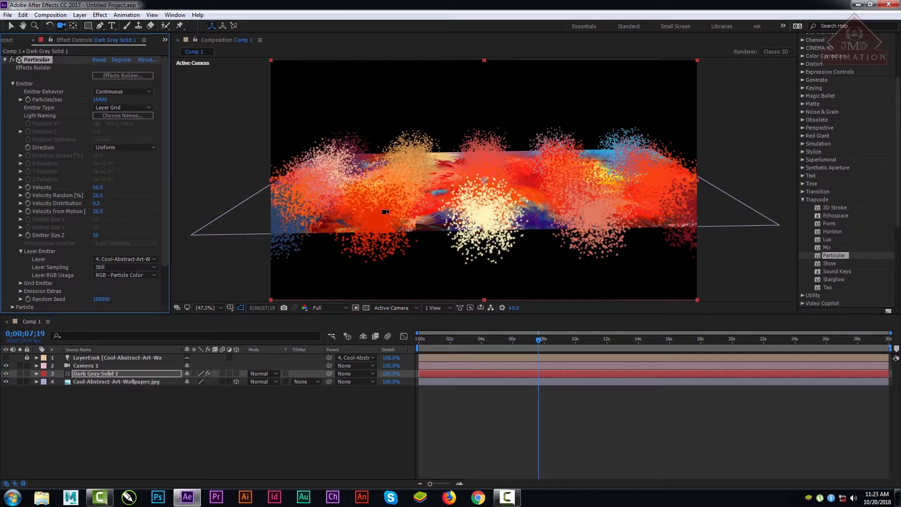
Step: End the work area at 0;00;14;13 and preview the particle animation from the first frame
left_click_drag(538, 340, 647, 340)
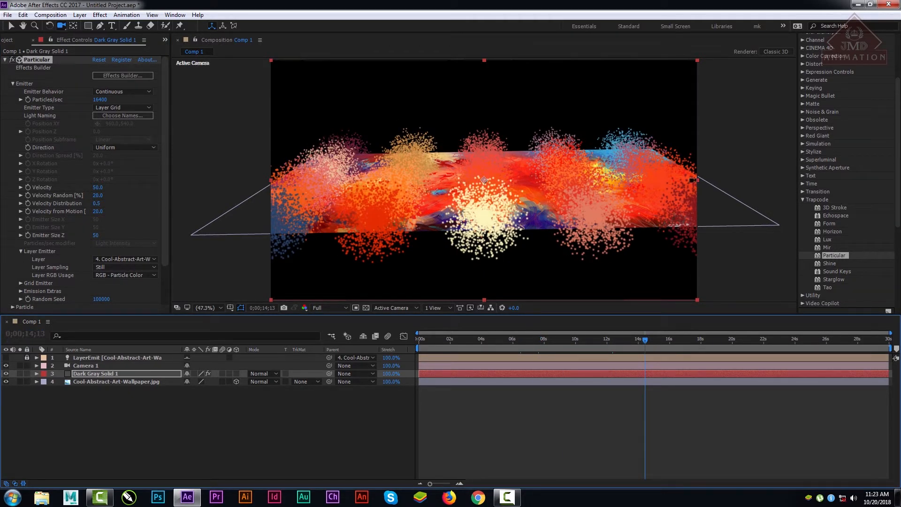
left_click(606, 359)
key("n")
left_click_drag(616, 338, 336, 339)
key("space")
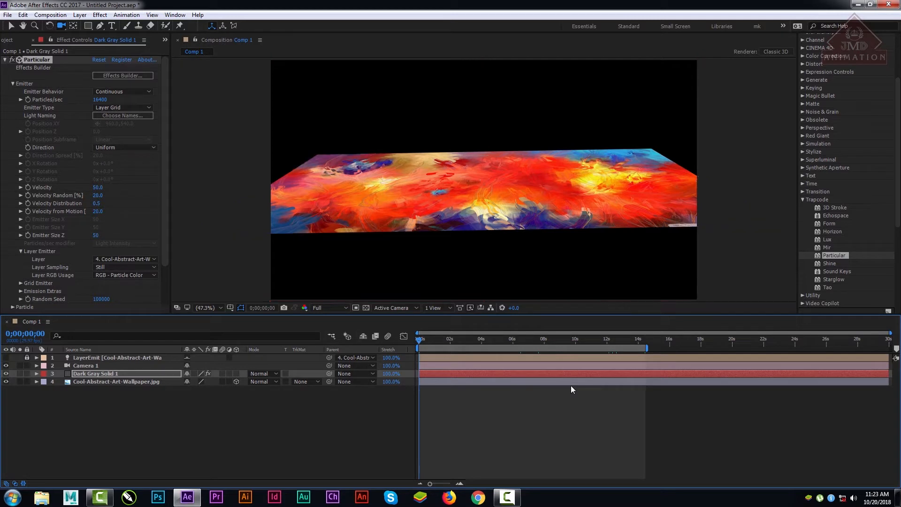
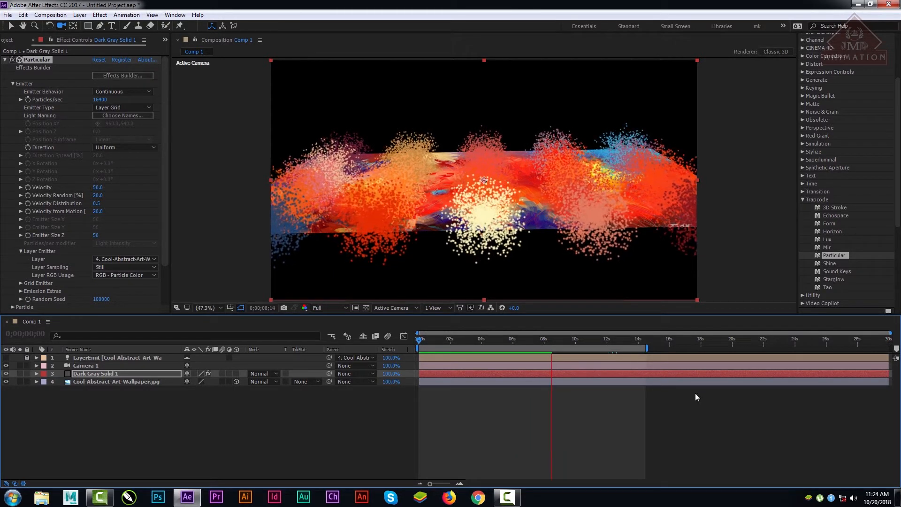
Step: Stop the preview and reset the Particular effect on the dark gray solid to its default settings
key("space")
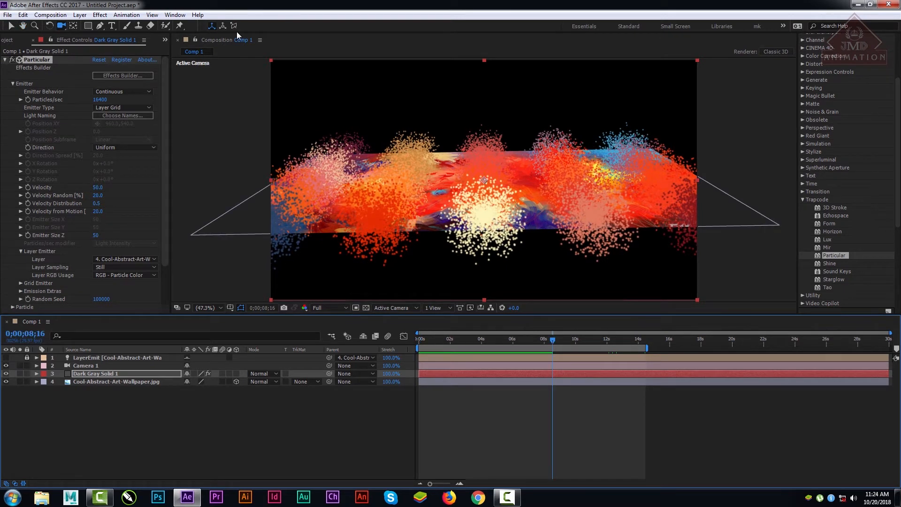
left_click(123, 147)
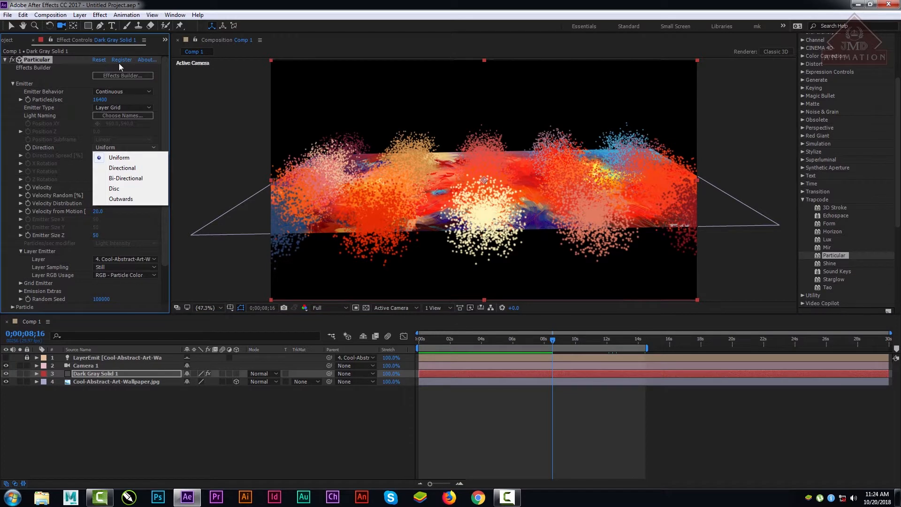
left_click(100, 58)
left_click(99, 58)
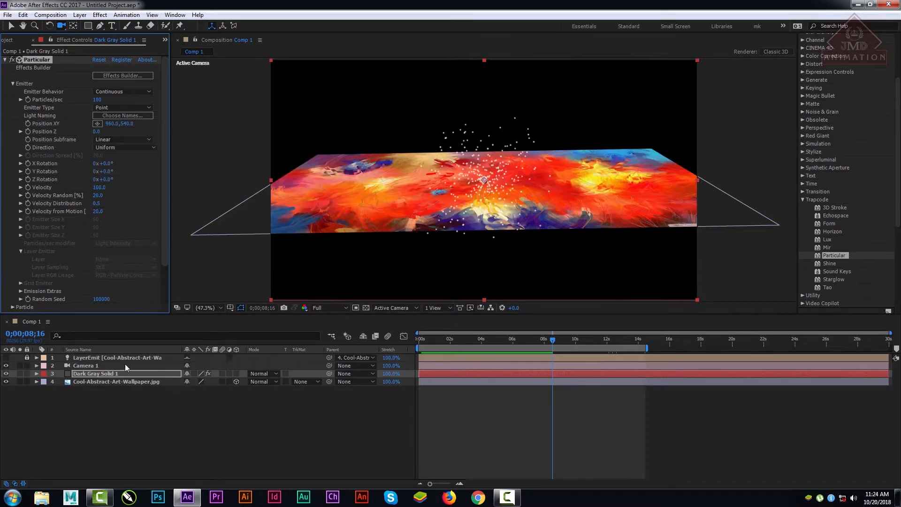
Step: Delete the camera, the LayerEmit light and the Cool-Abstract-Art-Wallpaper layer, and return to the Comp 1 composition view
left_click(87, 365)
key("Delete")
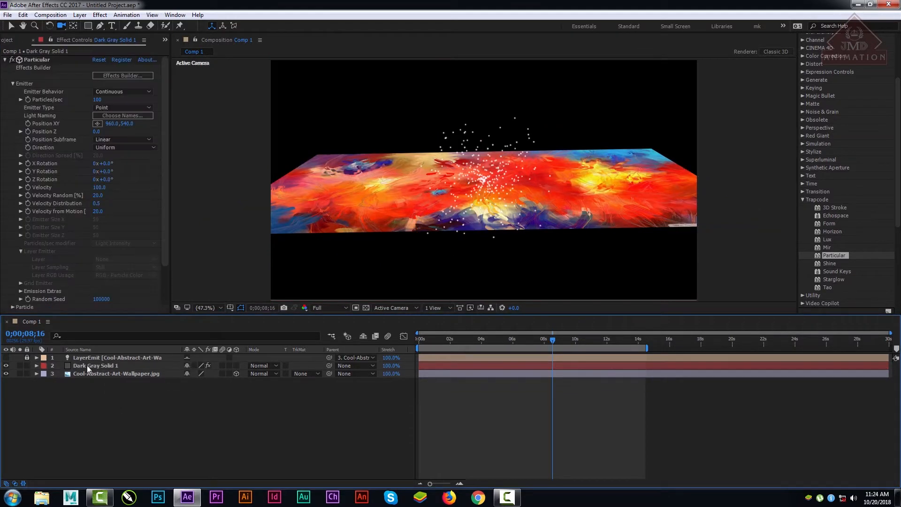
left_click(81, 358)
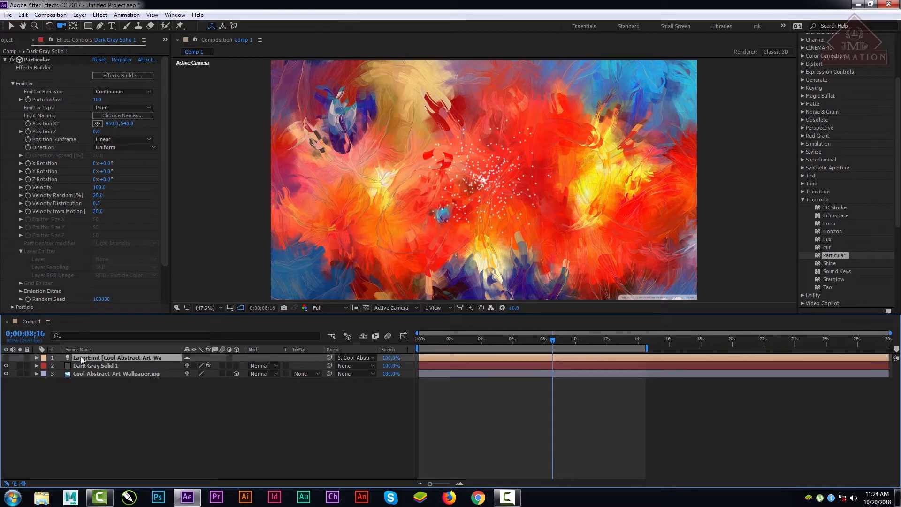
key("Delete")
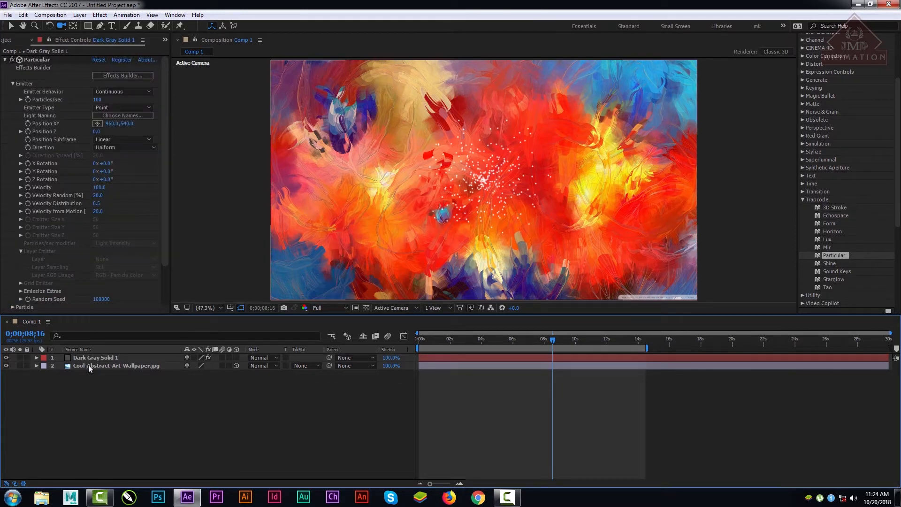
double_click(88, 364)
key("Delete")
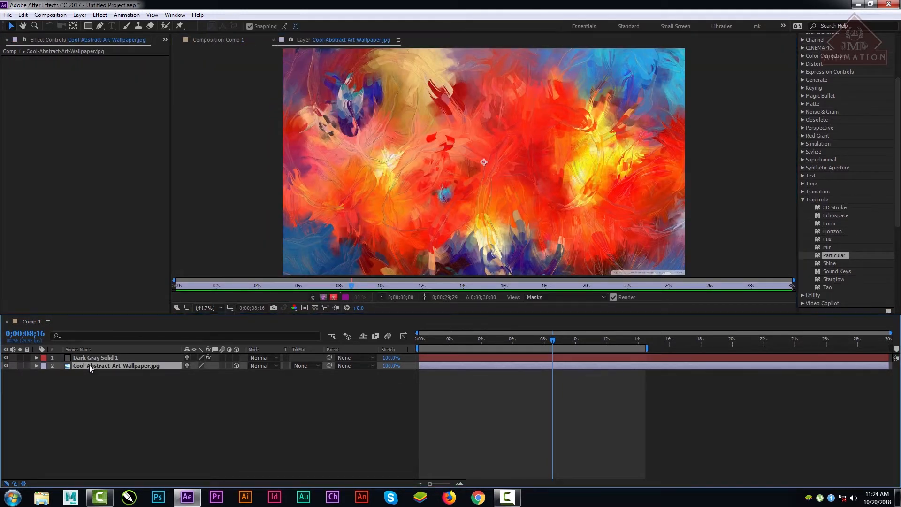
left_click(216, 40)
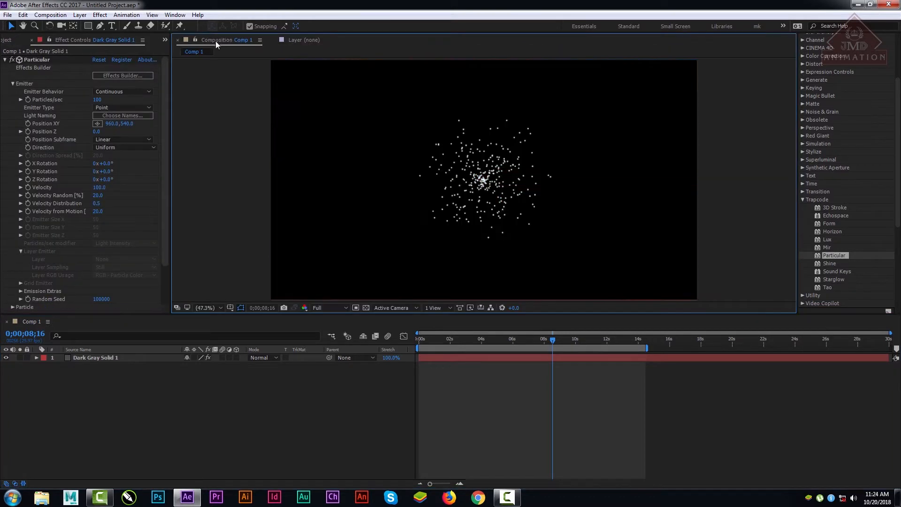
Step: Scrub to 0;00;10;06 to check the default particles and look through the available emitter types
left_click(513, 339)
left_click(474, 339)
left_click_drag(502, 344, 578, 346)
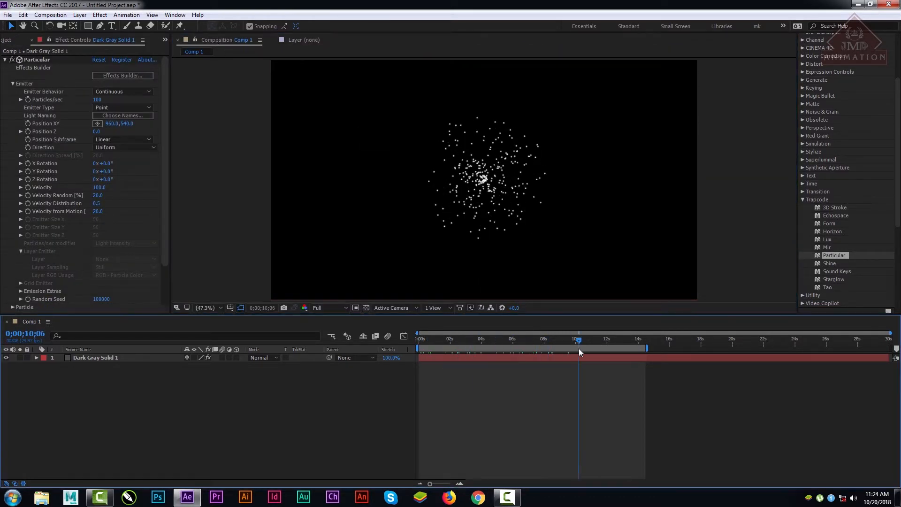
left_click(121, 107)
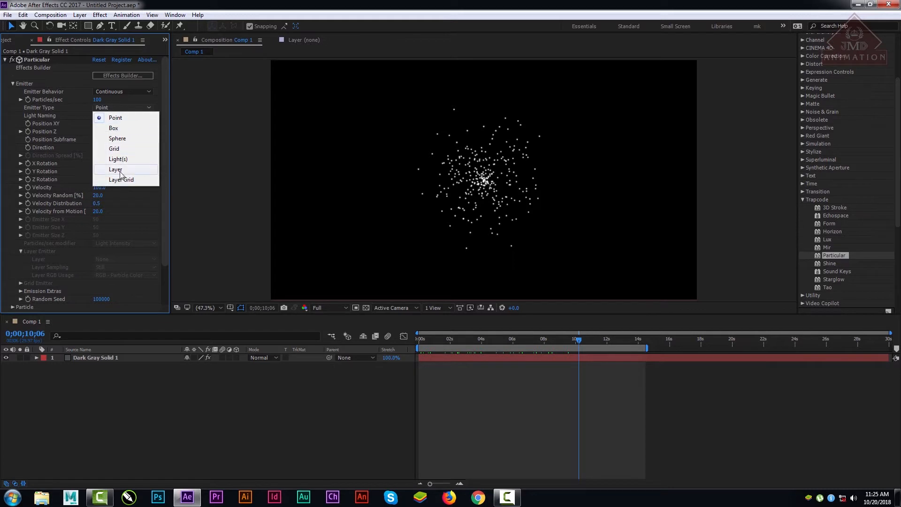
left_click(206, 254)
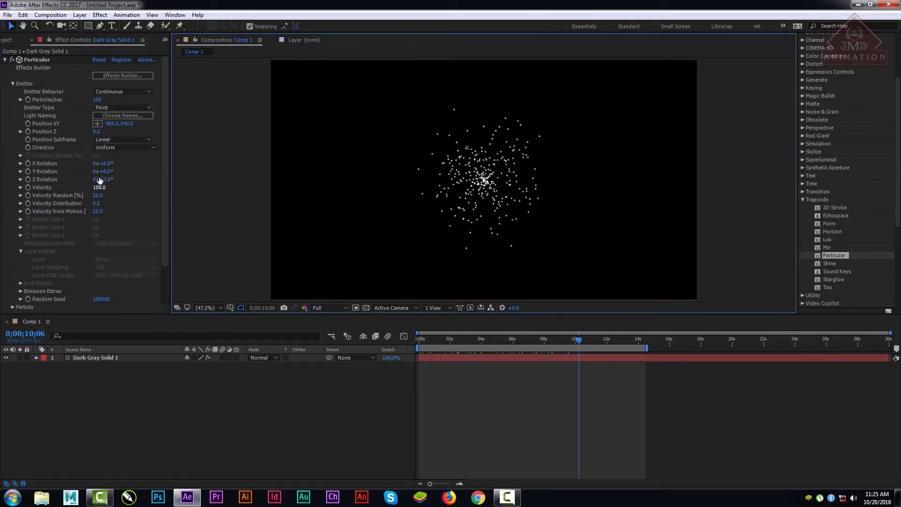
Step: Check the Uniform particles at 0;00;11;10 and set the emitter's Direction to Directional
left_click(118, 147)
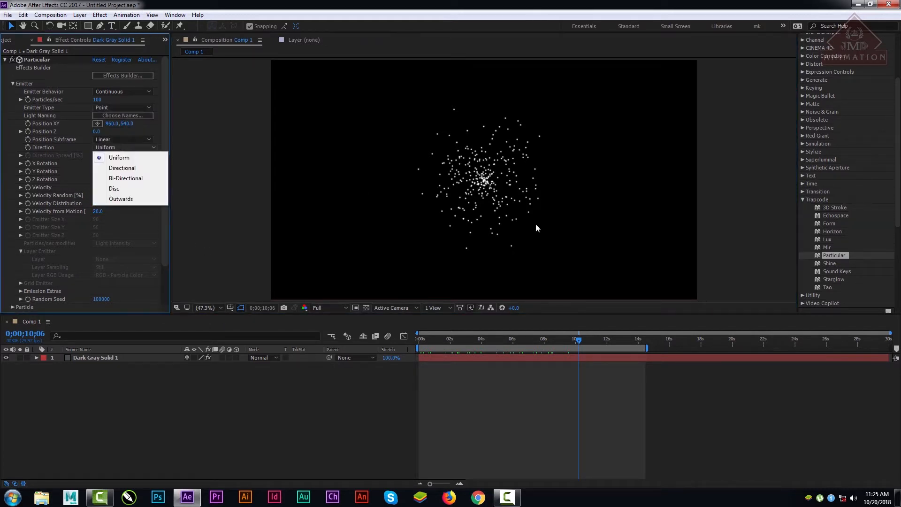
left_click_drag(509, 342, 596, 338)
left_click(125, 147)
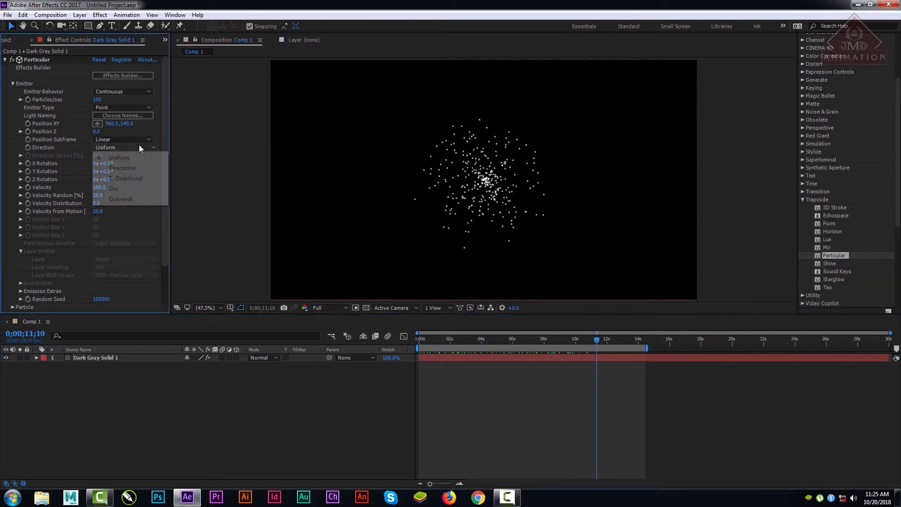
left_click(117, 165)
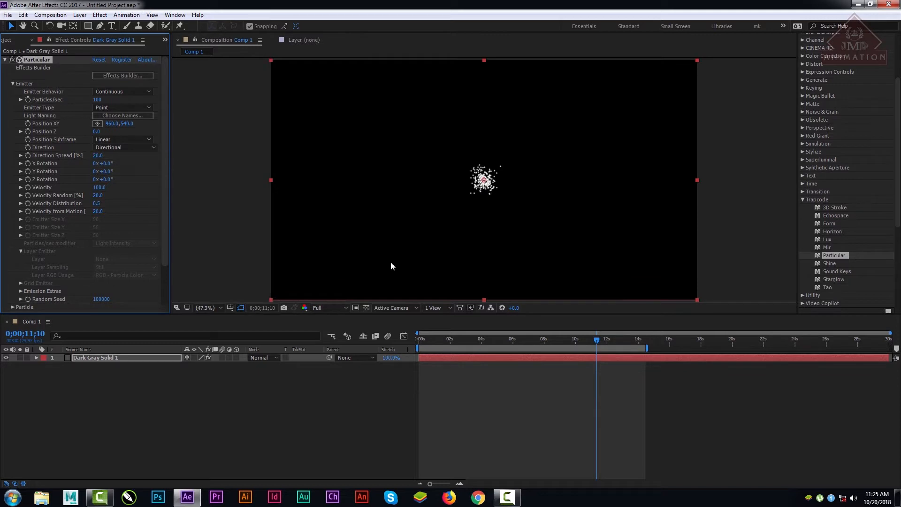
Step: Add a new two-node camera with the 35mm preset to the composition
right_click(87, 413)
mouse_move(122, 320)
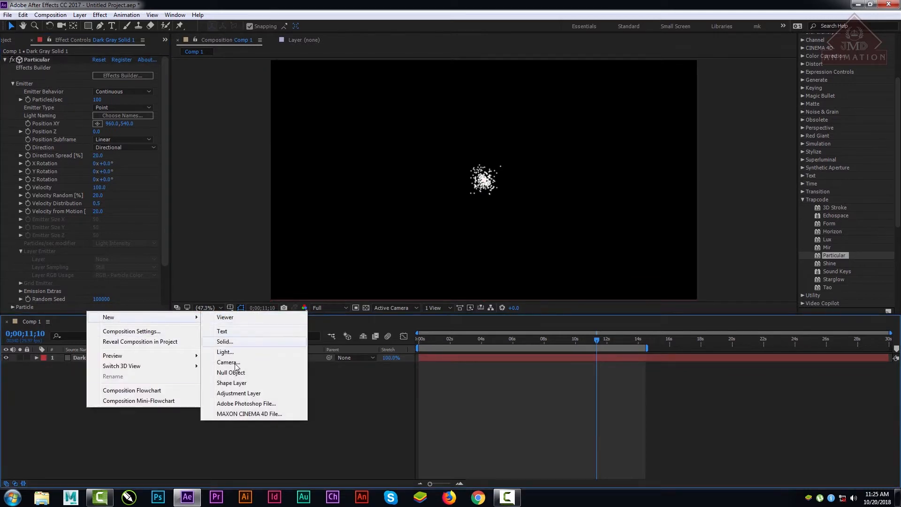
left_click(236, 365)
left_click(546, 349)
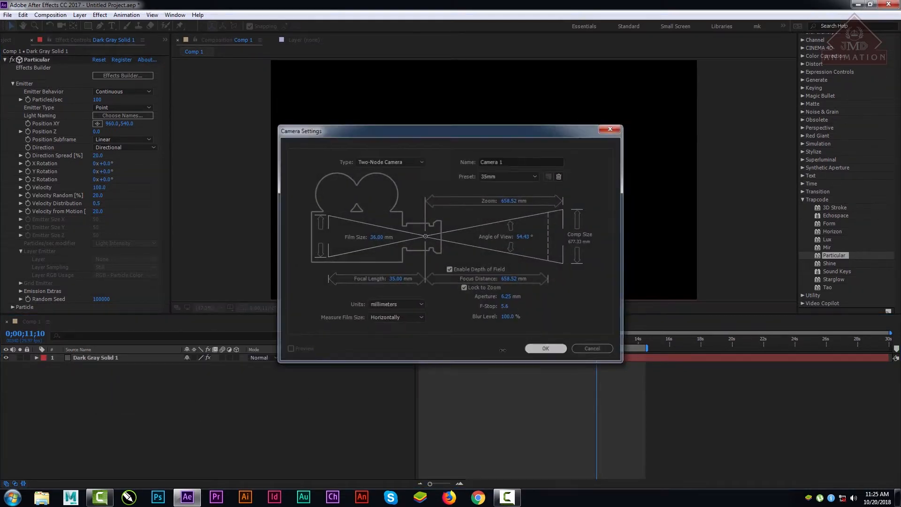
Step: Orbit the camera to see the directional particle stream from the side and check it at 0;00;07;17
left_click(62, 26)
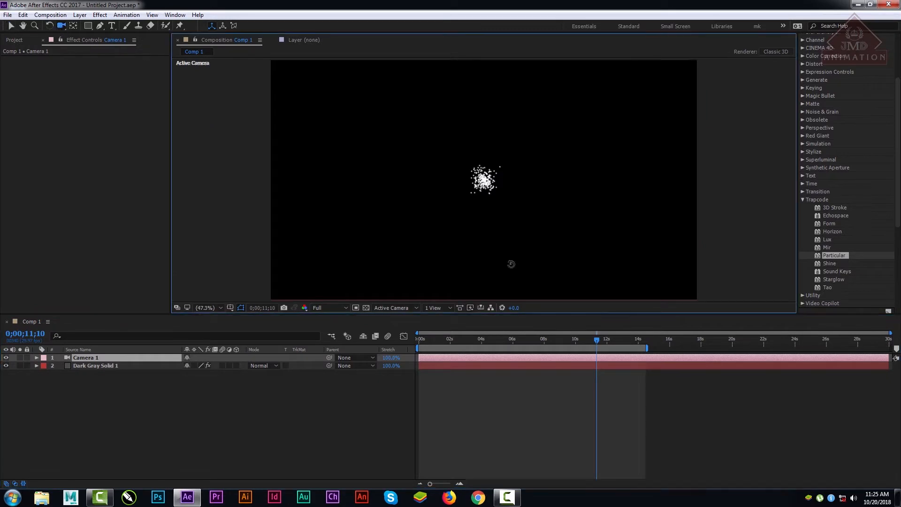
left_click_drag(511, 261, 593, 275)
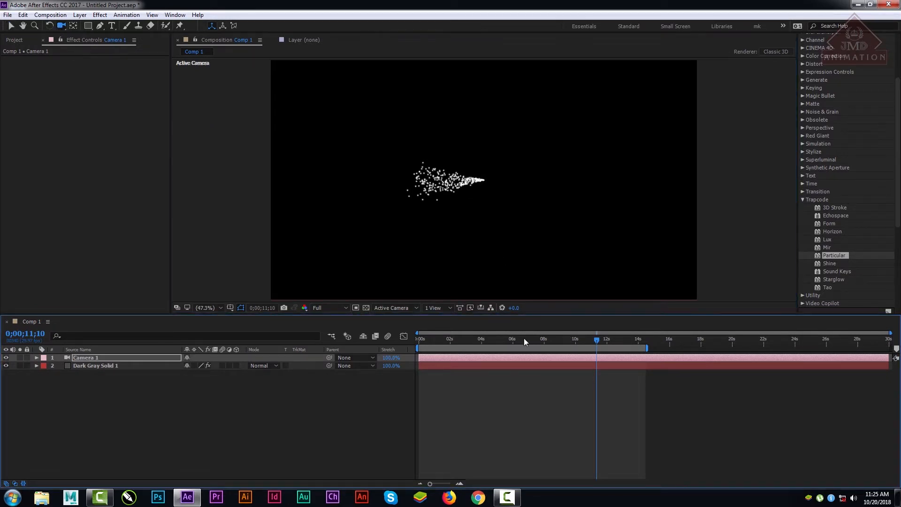
left_click_drag(489, 338, 537, 339)
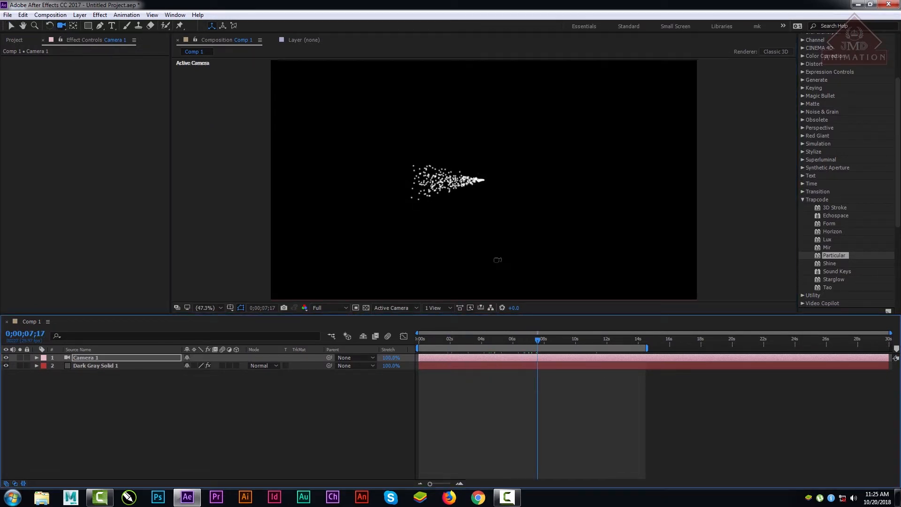
scroll(498, 260, "up", 8)
left_click(220, 307)
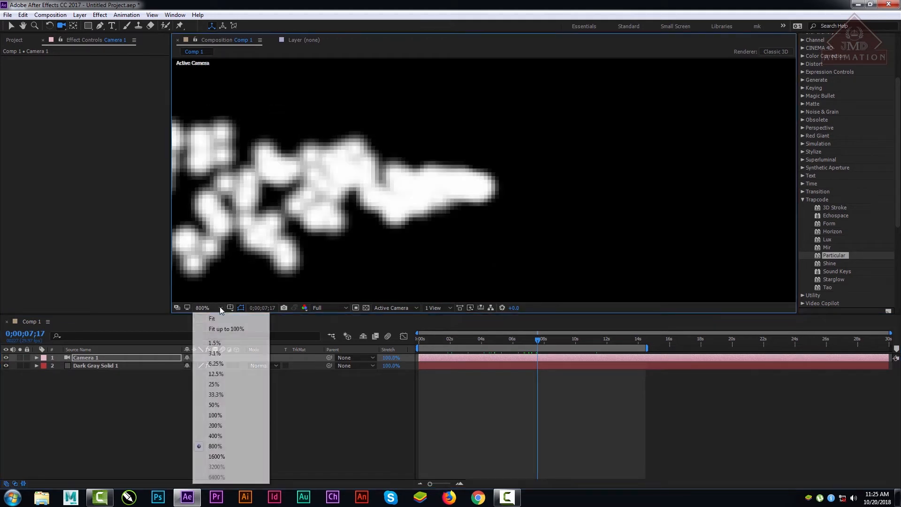
left_click(212, 318)
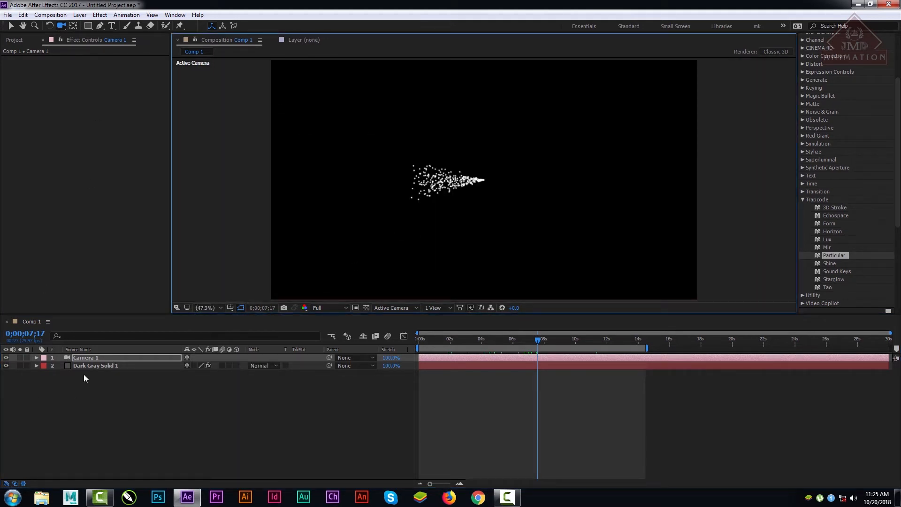
Step: Keep the dark gray solid's emitter Direction on Directional and reduce Direction Spread to 0
left_click(94, 366)
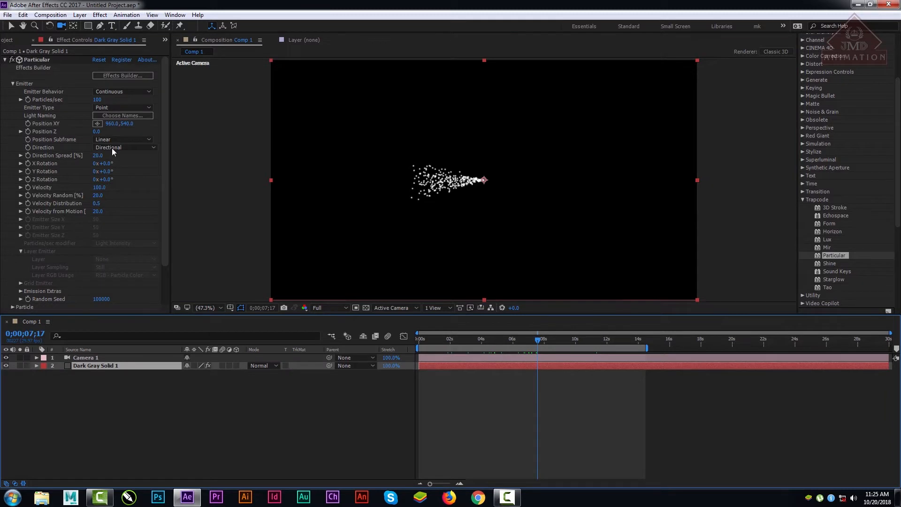
left_click(121, 147)
left_click(126, 168)
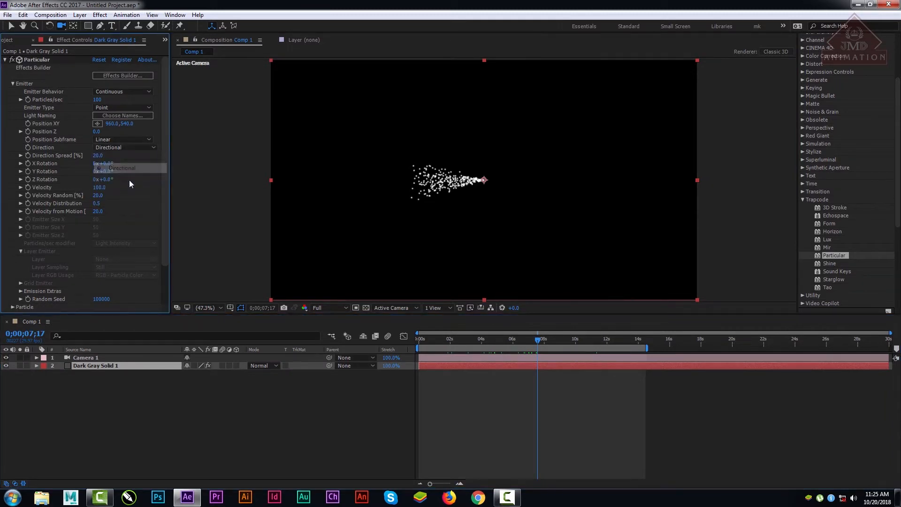
left_click_drag(93, 156, 57, 163)
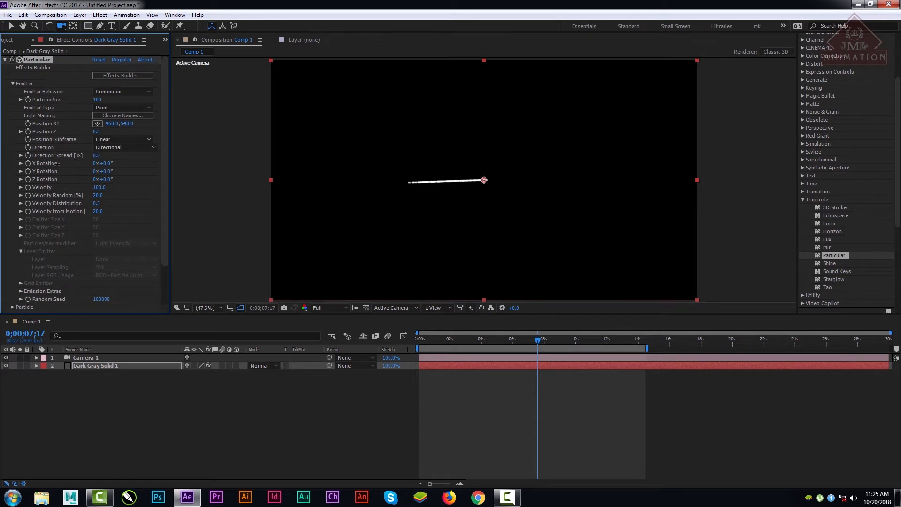
Step: Preview the narrow particle stream from the first frame and stop at 0;00;03;28
left_click(419, 340)
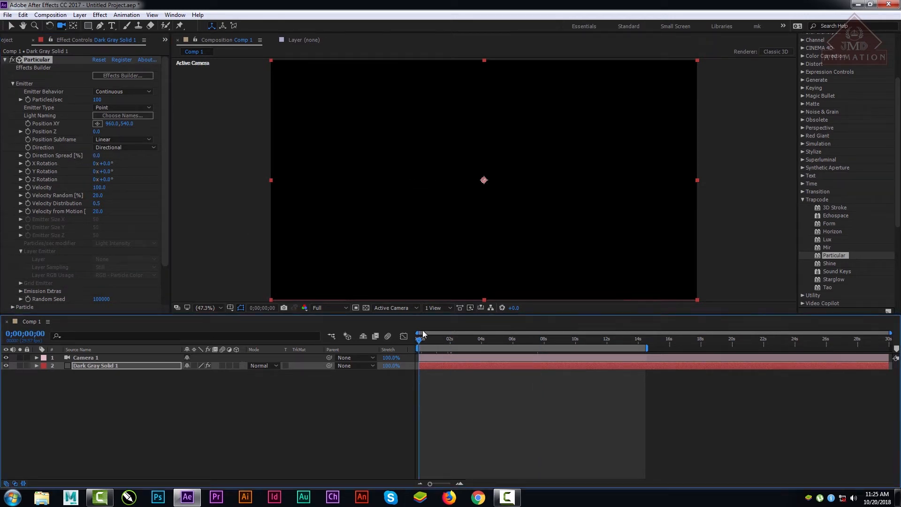
key("space")
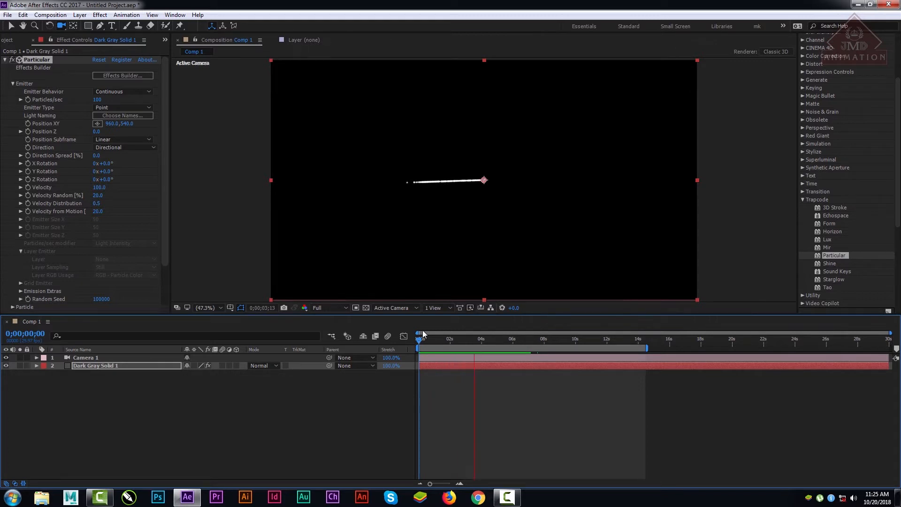
key("space")
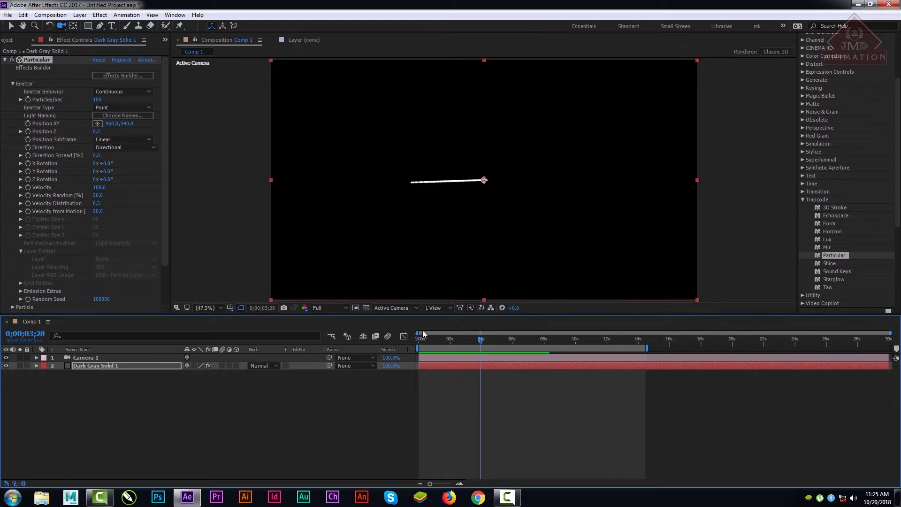
Step: Switch the Emitter Type to Box
left_click(122, 109)
left_click(122, 119)
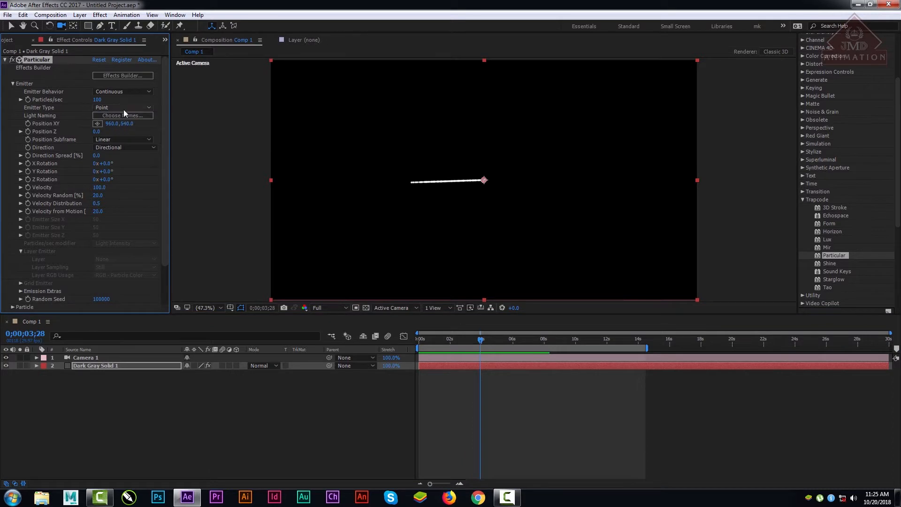
left_click(123, 109)
left_click(117, 128)
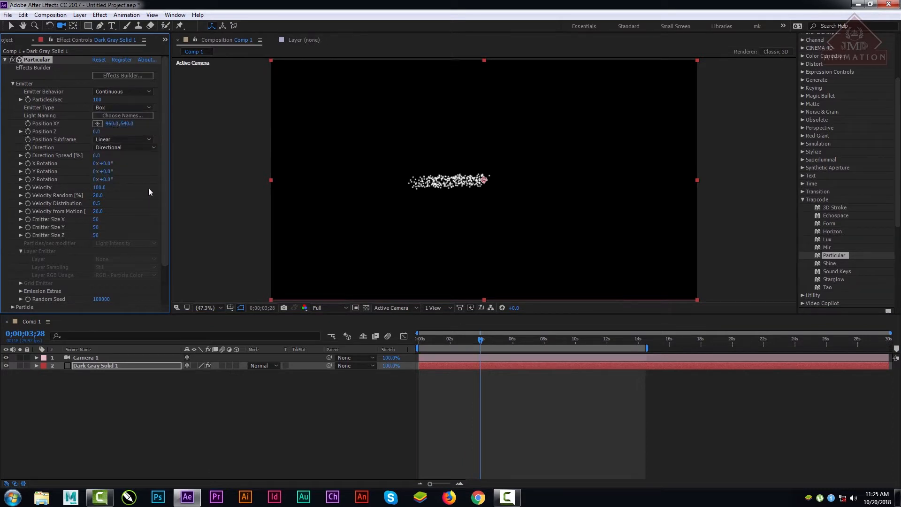
Step: Leave Position Subframe on Linear and Direction on Directional, and set Emitter Size X to 76, Y to 11 and Z to 21
left_click(126, 140)
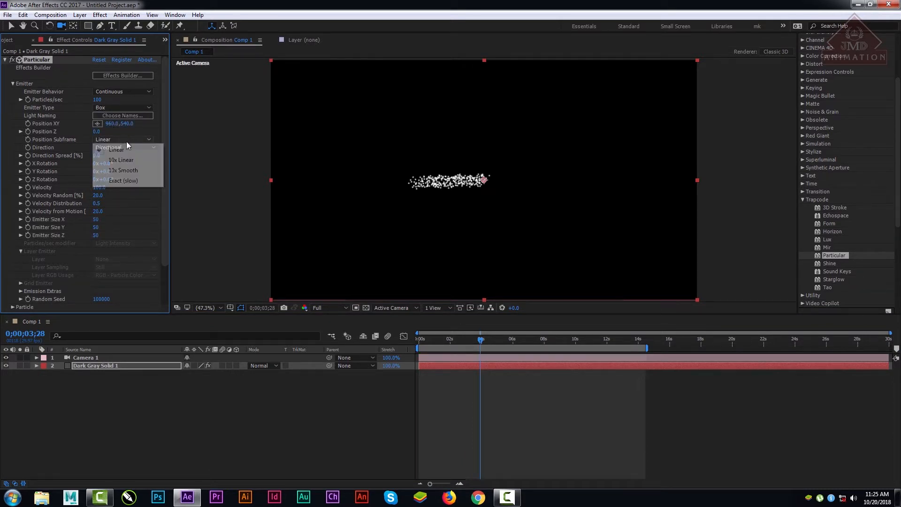
left_click(133, 148)
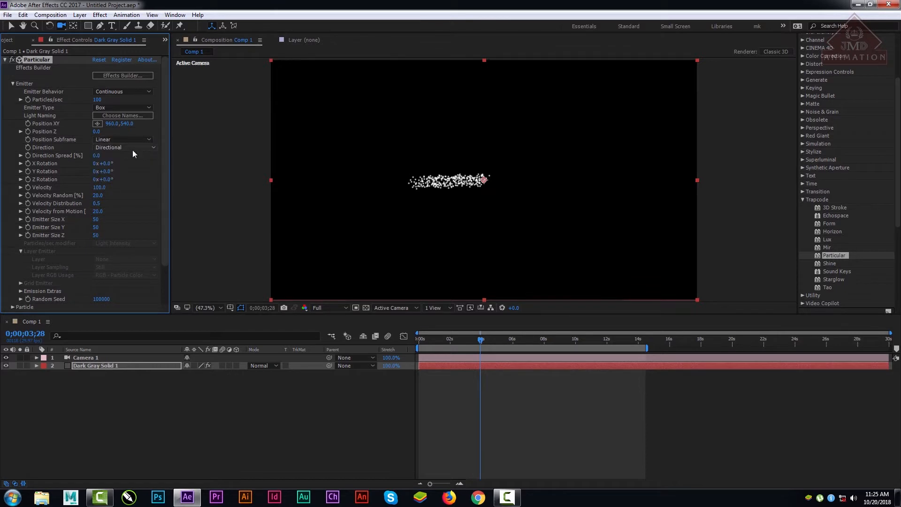
left_click(133, 150)
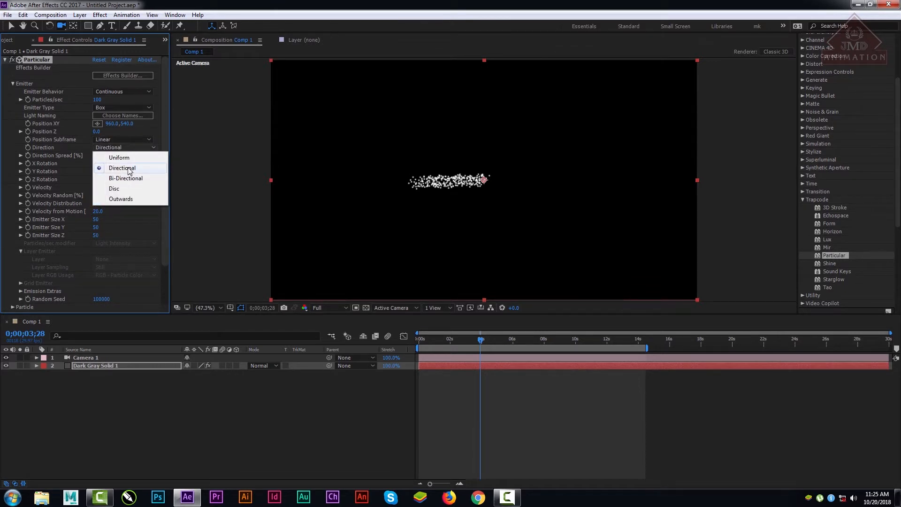
left_click(169, 165)
scroll(170, 228, "down", 3)
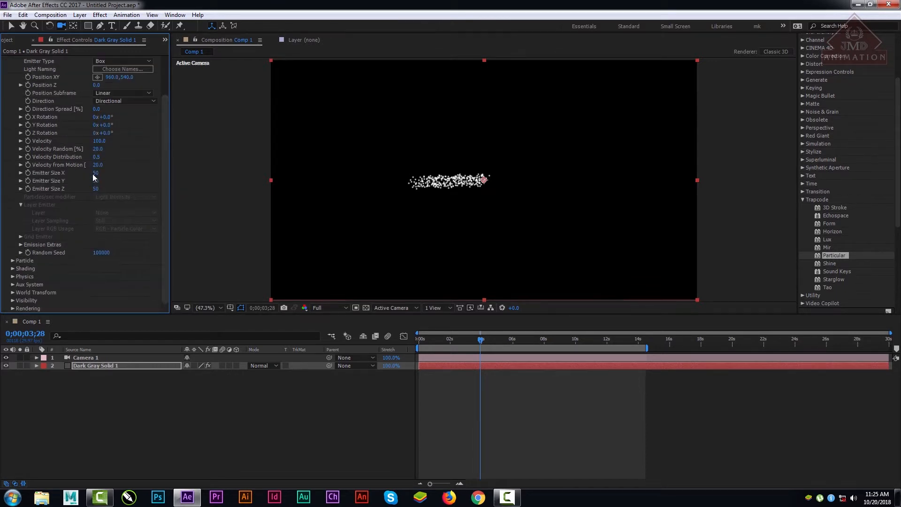
left_click_drag(94, 173, 93, 192)
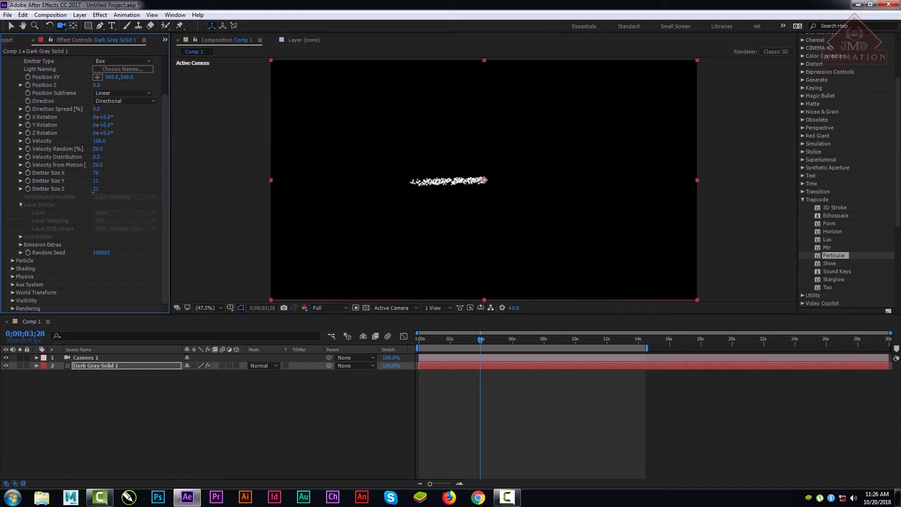
Step: Switch the Emitter Type back to Point
left_click(114, 93)
left_click(115, 60)
left_click(114, 60)
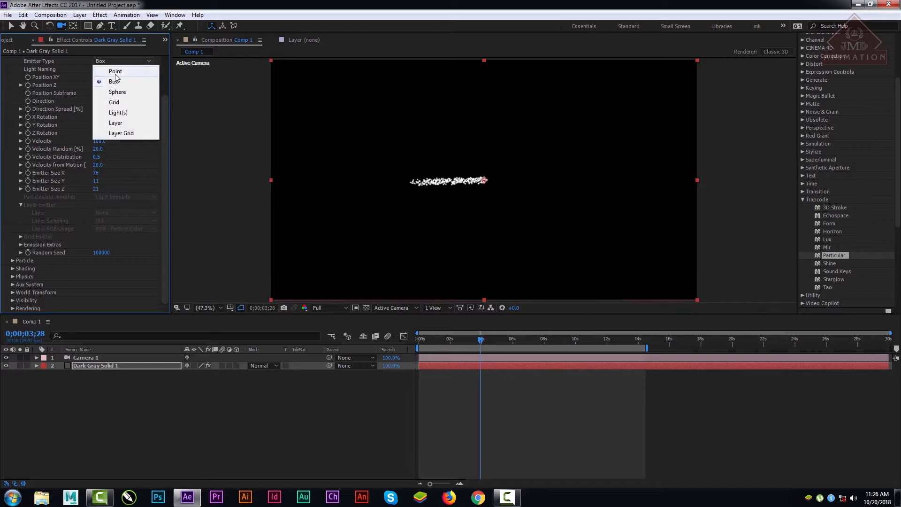
left_click(115, 71)
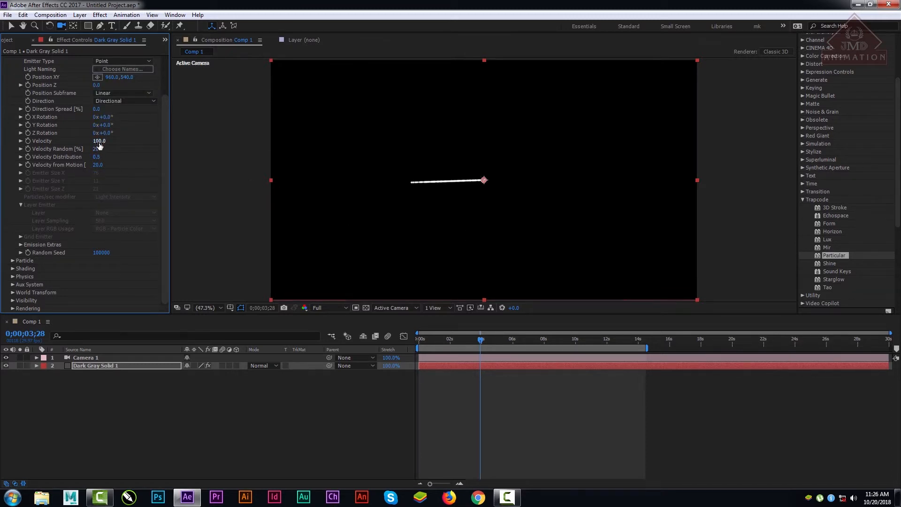
Step: Set the emitter's Velocity to 290 and preview the particle stream from 0;00;00;26, stopping at 0;00;04;19
left_click_drag(99, 146, 121, 156)
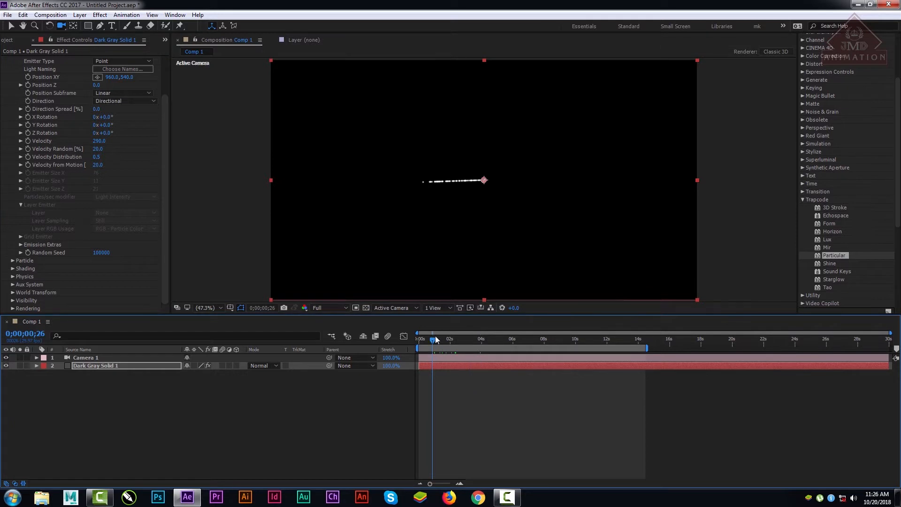
key("space")
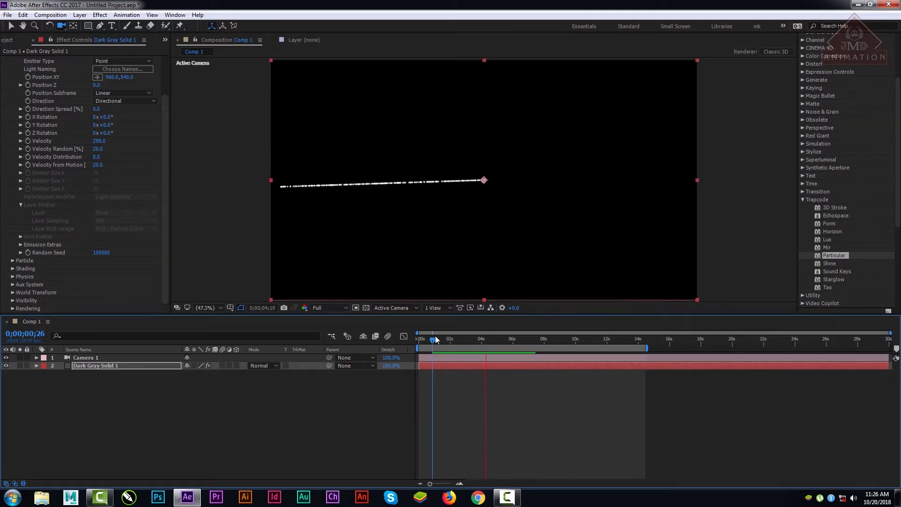
key("space")
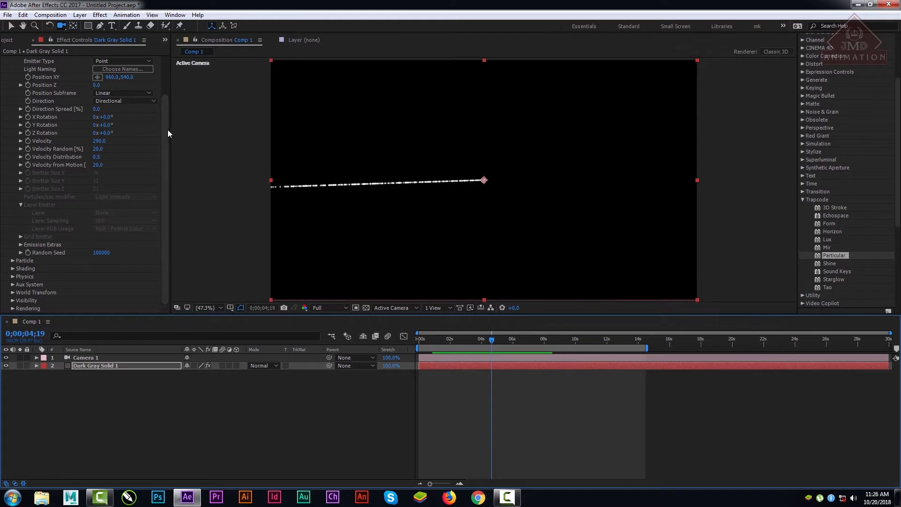
Step: Set Particles/sec to 50, Position Z to -530 and Position XY to 960, 561
left_click_drag(167, 130, 173, 85)
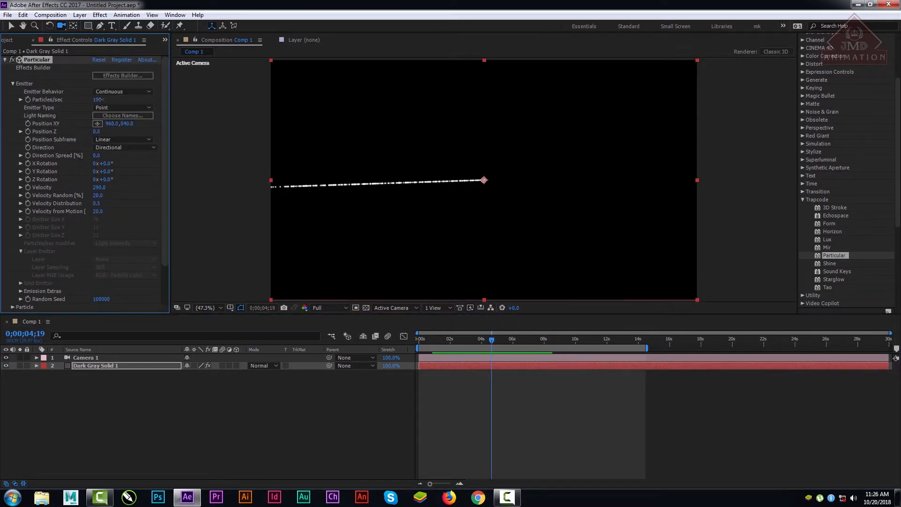
left_click_drag(102, 99, 199, 100)
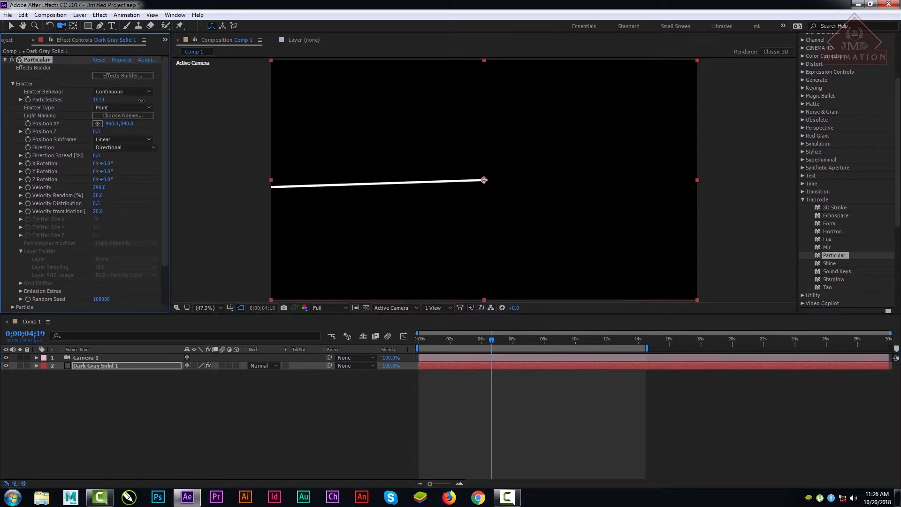
left_click_drag(141, 101, 92, 108)
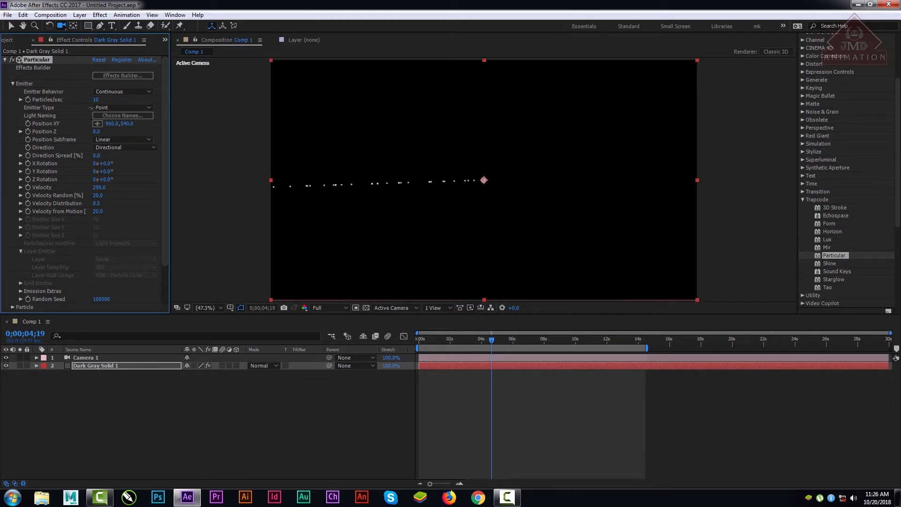
left_click_drag(92, 108, 108, 166)
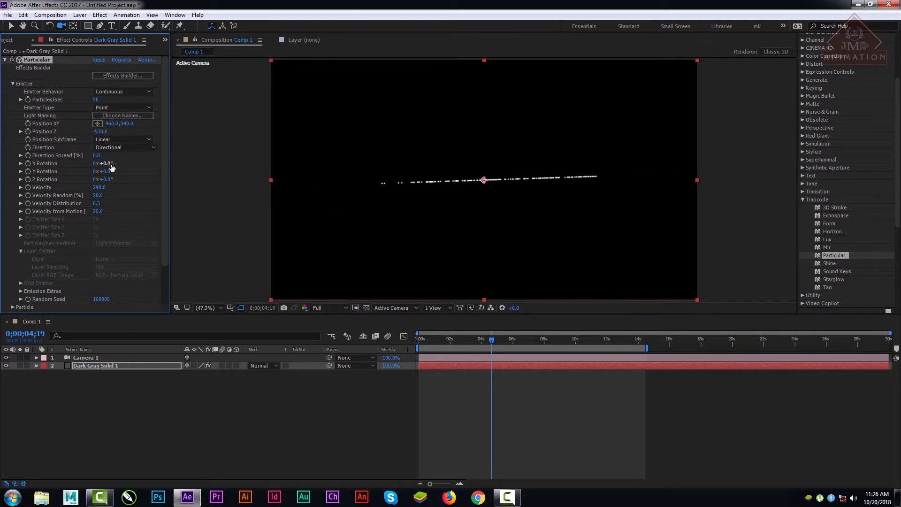
left_click_drag(123, 125, 134, 124)
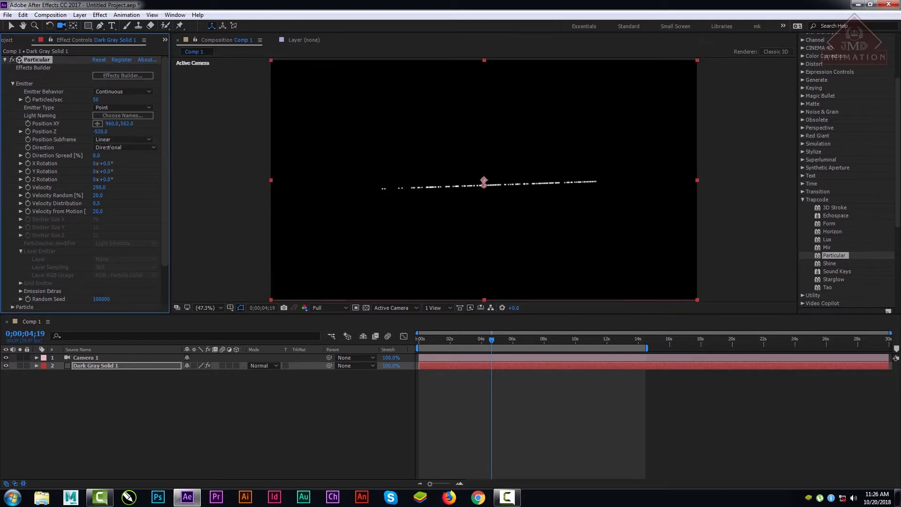
Step: Switch the emitter's Direction to Bi-Directional and set Position Z to 80, checking the stream at 0;00;02;12
left_click(123, 108)
left_click(161, 215)
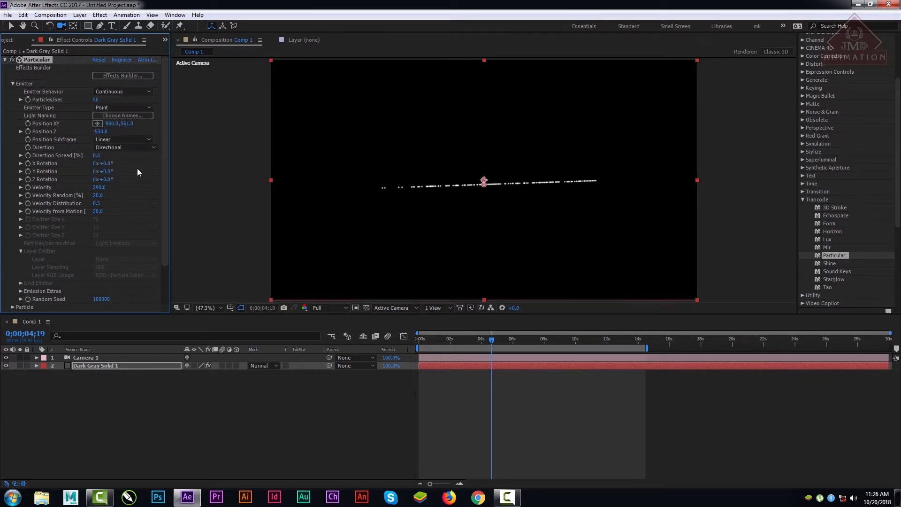
left_click(123, 148)
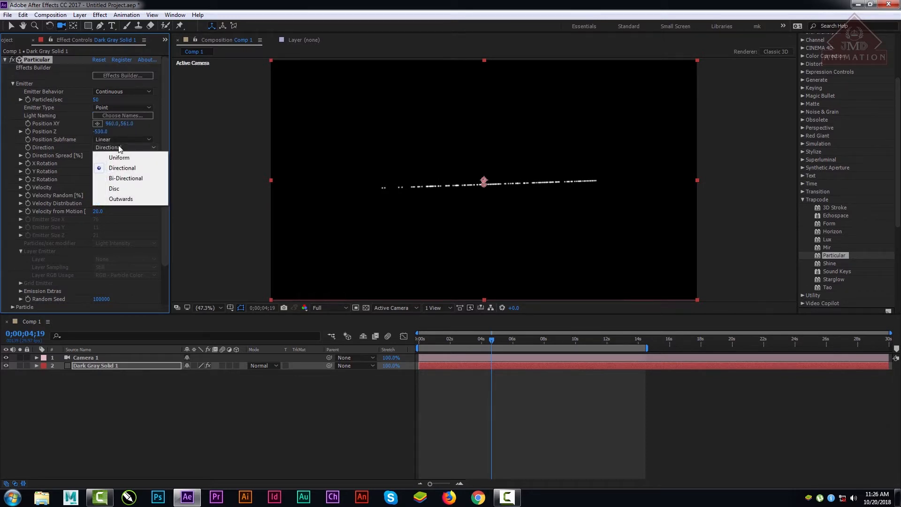
left_click(136, 178)
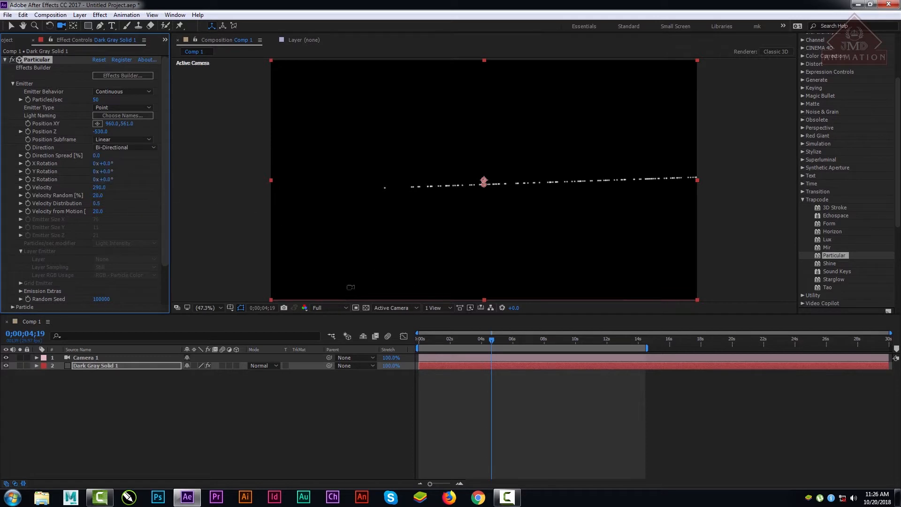
left_click_drag(439, 342, 456, 348)
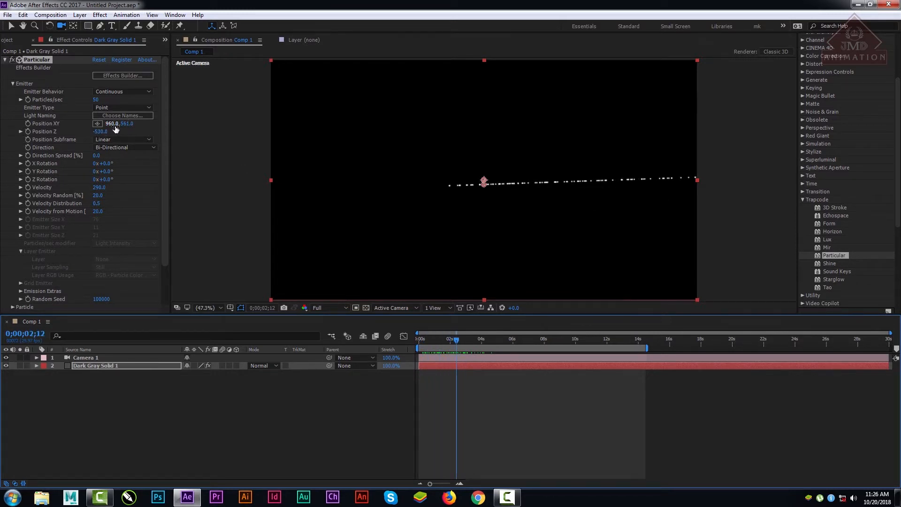
left_click_drag(98, 132, 133, 137)
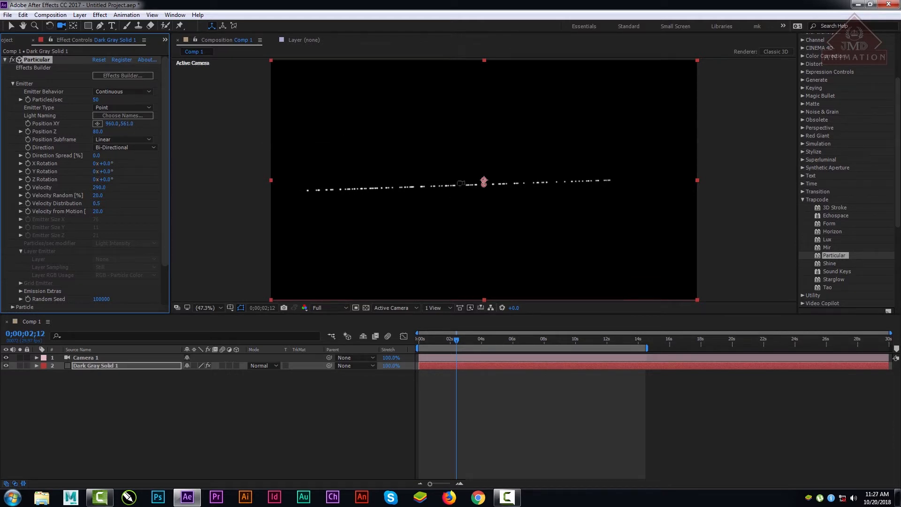
Step: Preview the bi-directional particle stream and scrub from the first frame to 0;00;05;13
left_click(446, 342)
key("space")
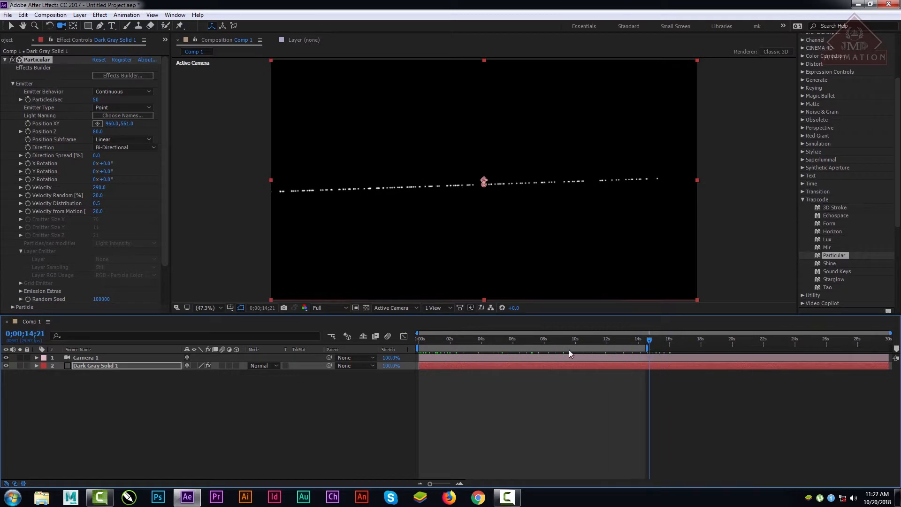
key("space")
key("space")
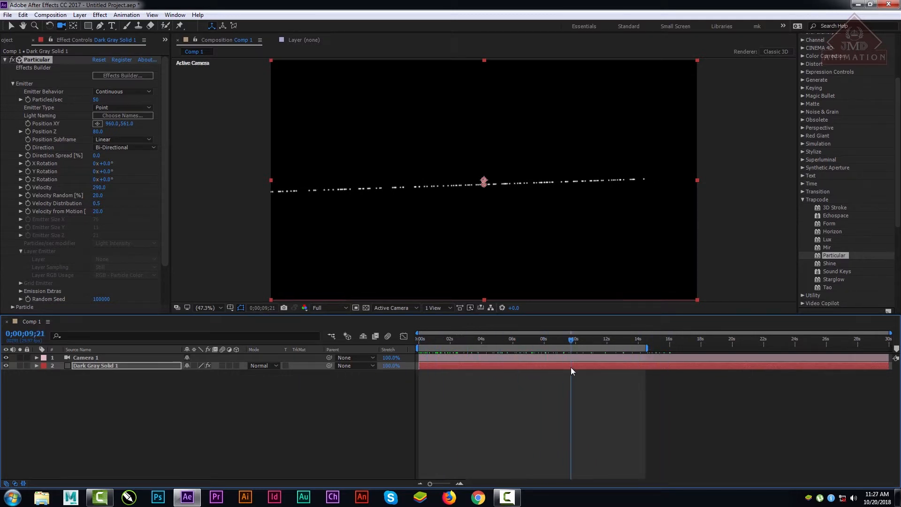
key("space")
key("space")
key("space")
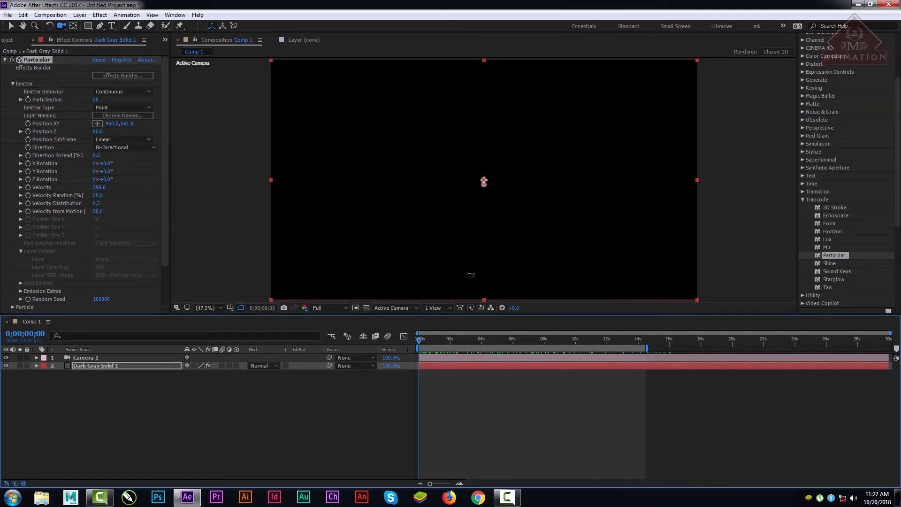
left_click(426, 343)
left_click_drag(426, 343, 504, 340)
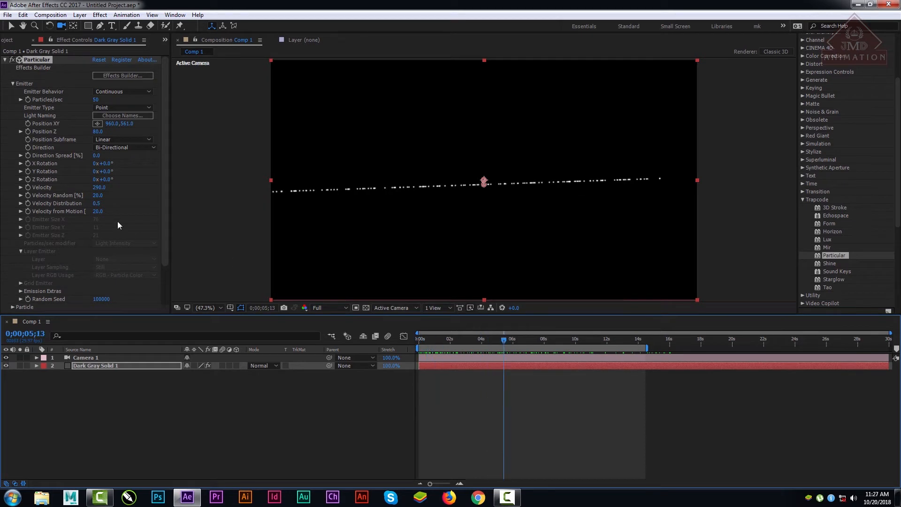
Step: Set X, Y and Z Rotation to 38°, -12° and -29°, Velocity Random to 10 and Velocity Distribution to 2.1, scrubbing to 0;00;11;24
left_click_drag(100, 199, 160, 198)
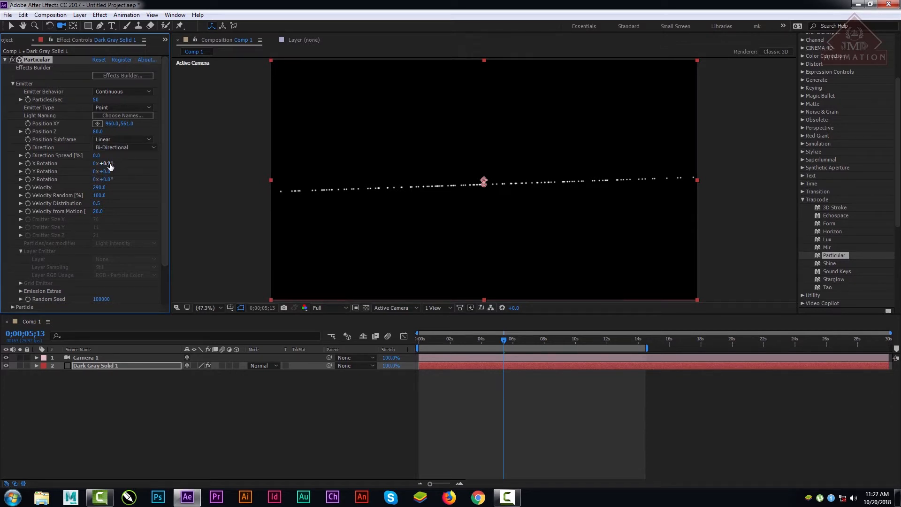
mouse_move(108, 164)
left_mouse_down()
mouse_move(149, 166)
mouse_move(104, 179)
left_mouse_up()
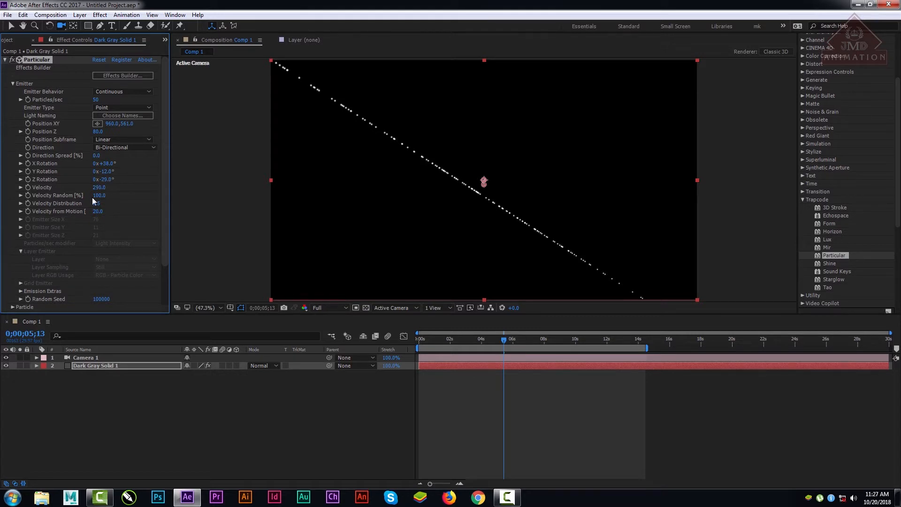
left_click_drag(102, 197, 173, 210)
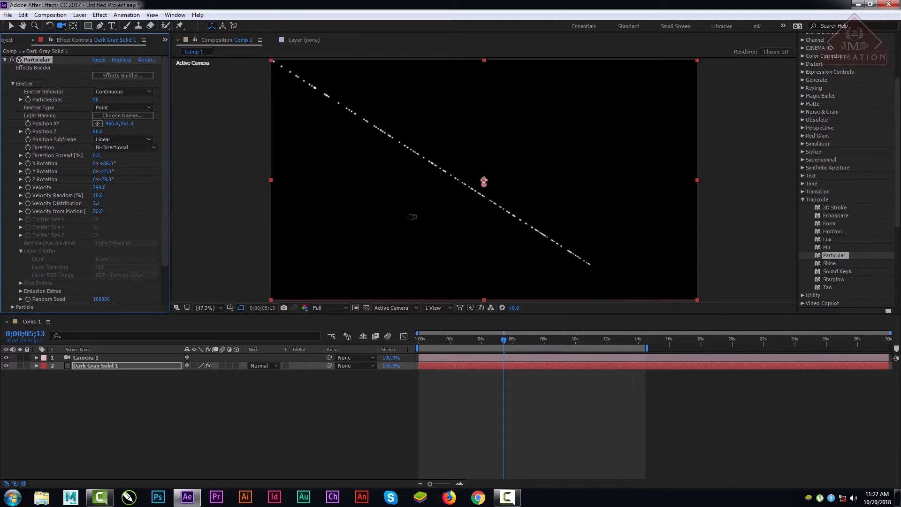
left_click_drag(469, 339, 604, 338)
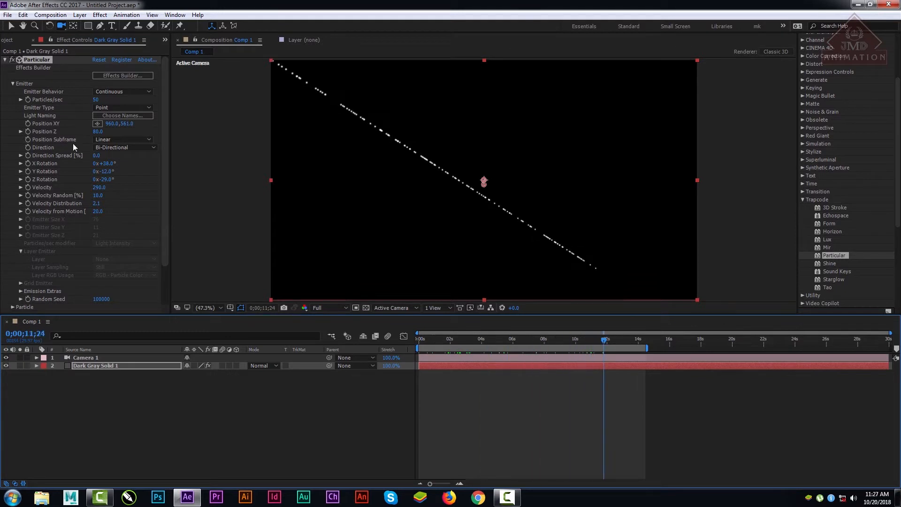
Step: Switch the Direction to Disc and preview the particles from the first frame, ending at 0;00;10;11
left_click(149, 147)
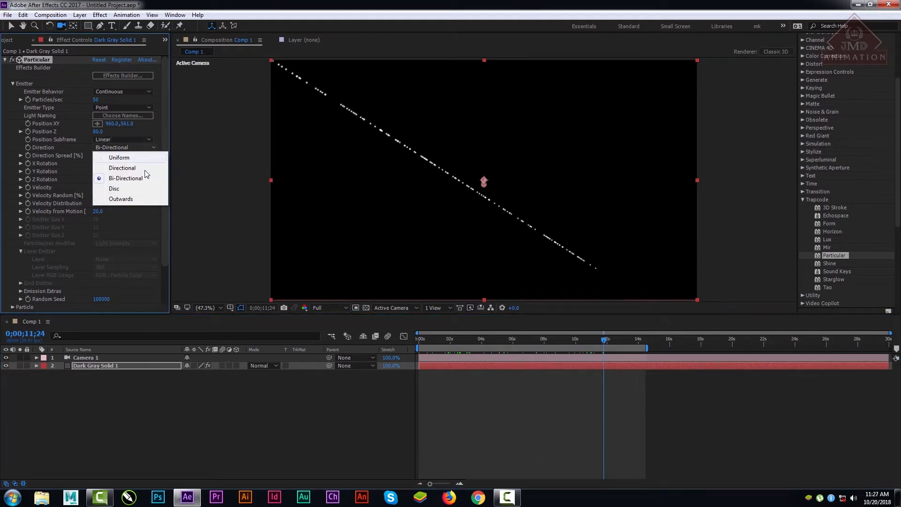
left_click(133, 189)
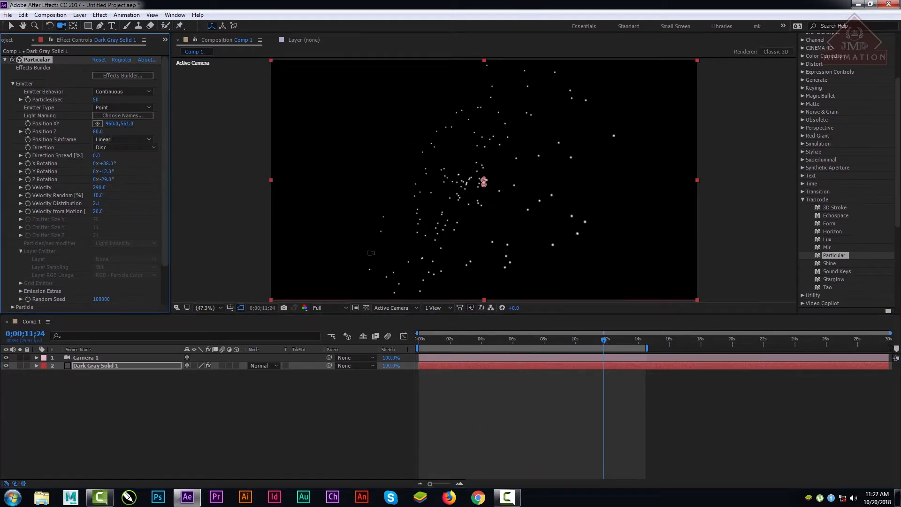
left_click_drag(513, 344, 392, 349)
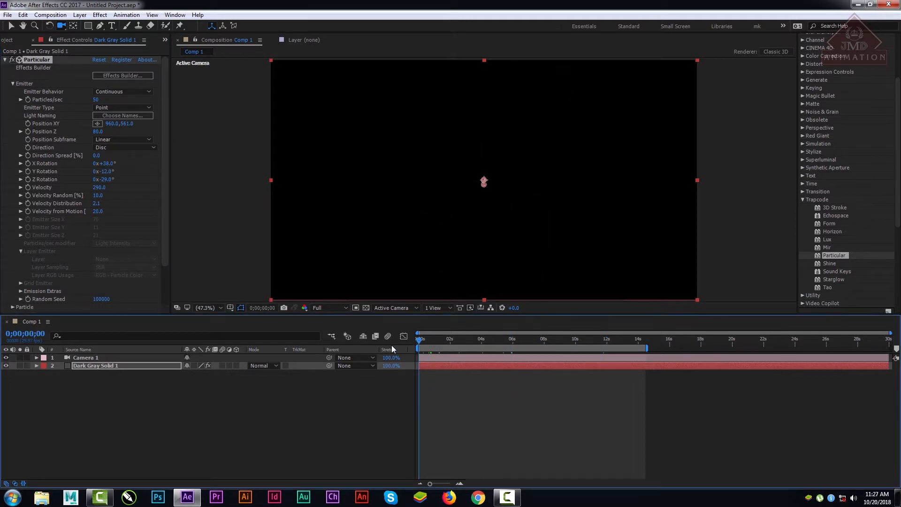
key("space")
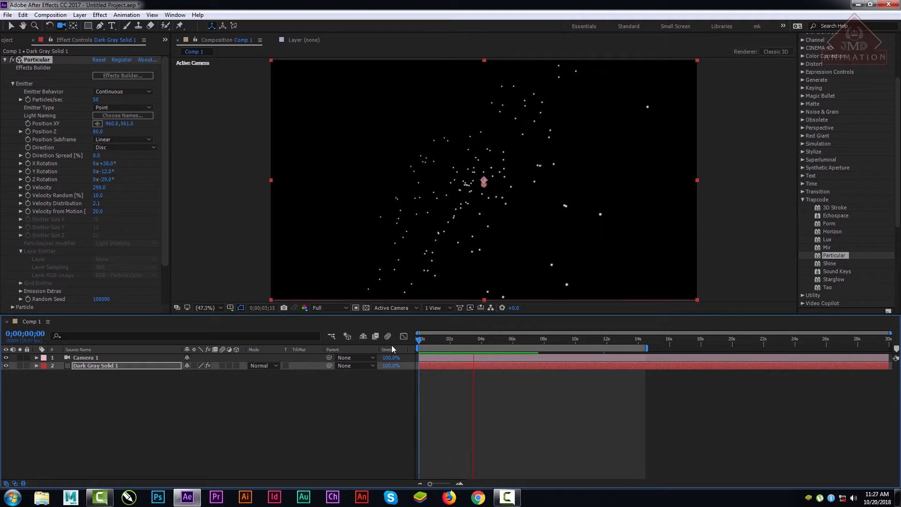
key("space")
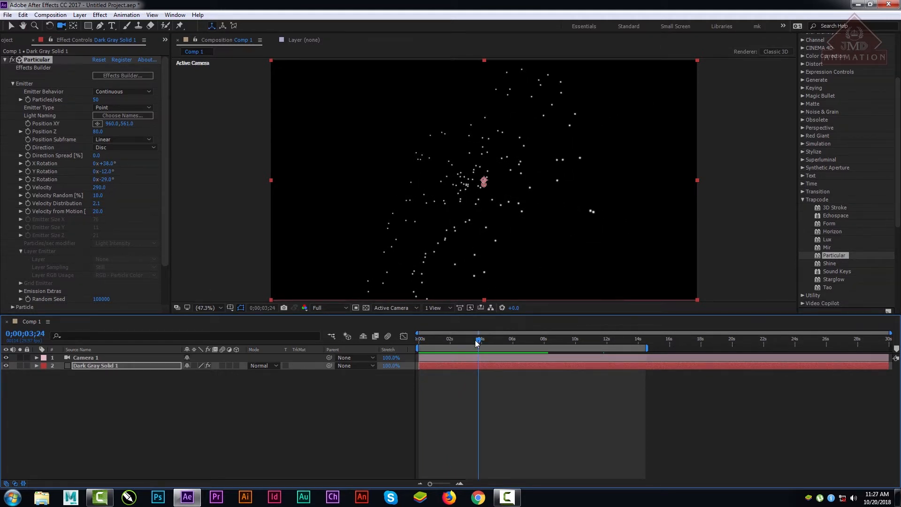
left_click_drag(475, 342, 580, 366)
Step: Switch the Direction to Outwards and preview the particles from the first frame, stopping at 0;00;05;13
left_click(139, 148)
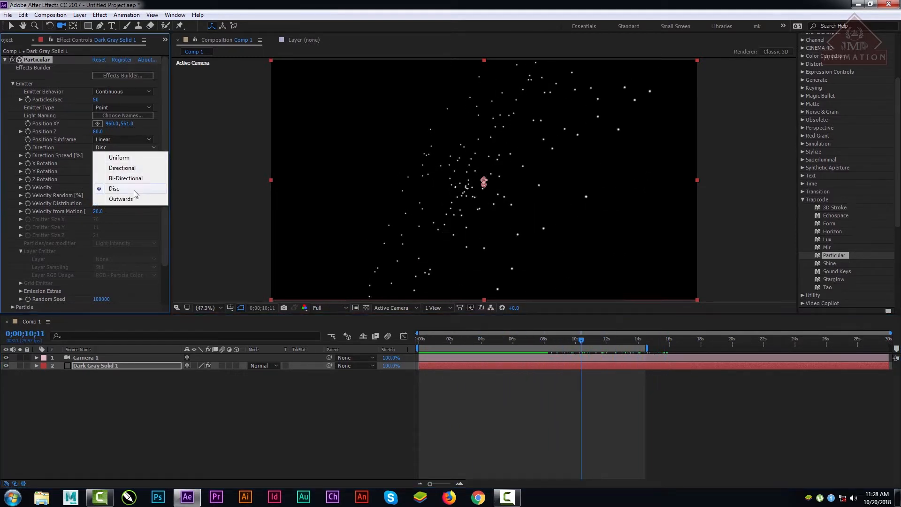
left_click(123, 199)
left_click_drag(503, 339, 401, 357)
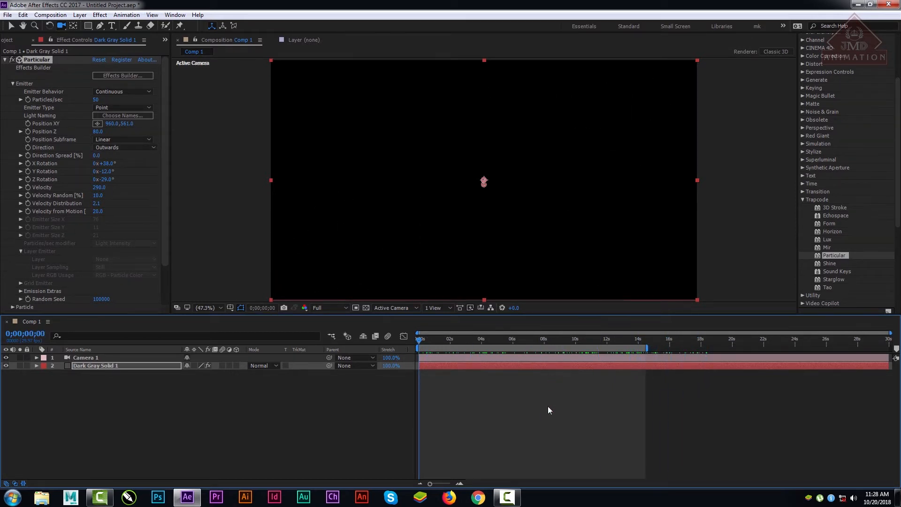
key("space")
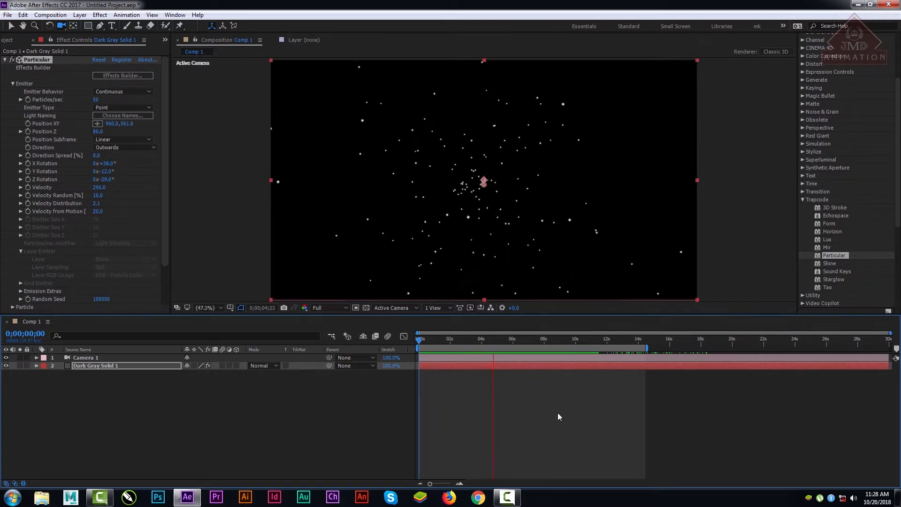
key("space")
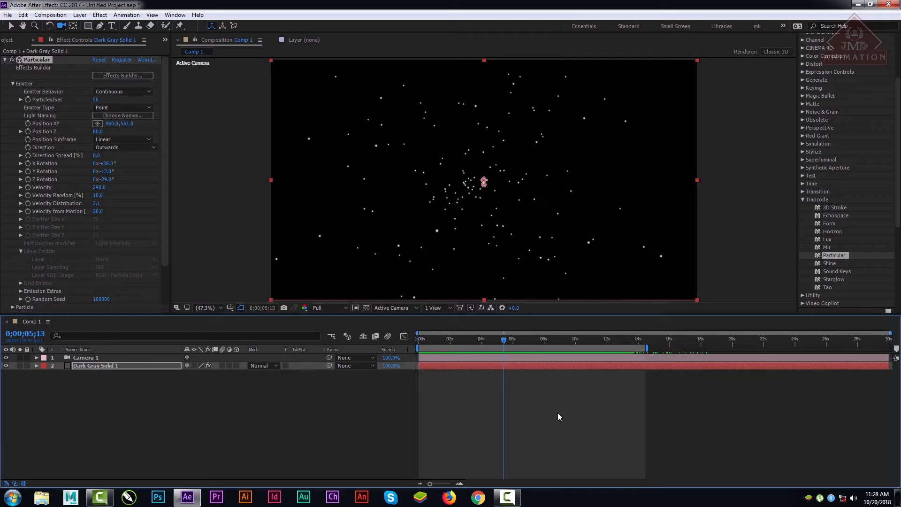
Step: Try the 10x Smooth option for Position Subframe and return it to Linear
left_click(141, 140)
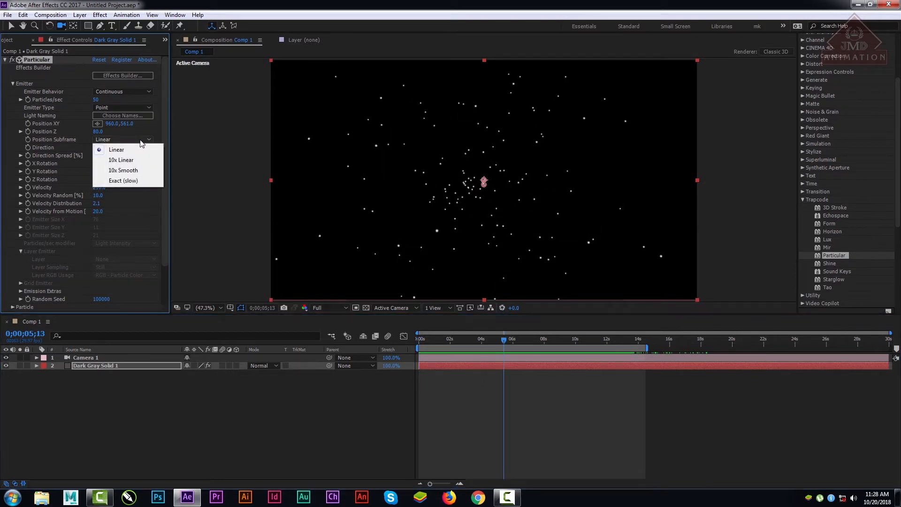
left_click(131, 170)
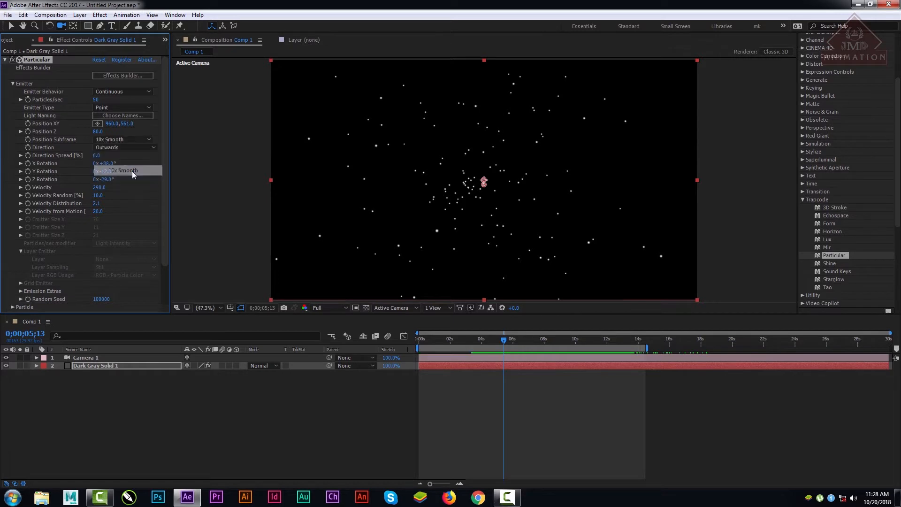
scroll(483, 263, "down", 2)
scroll(483, 263, "up", 2)
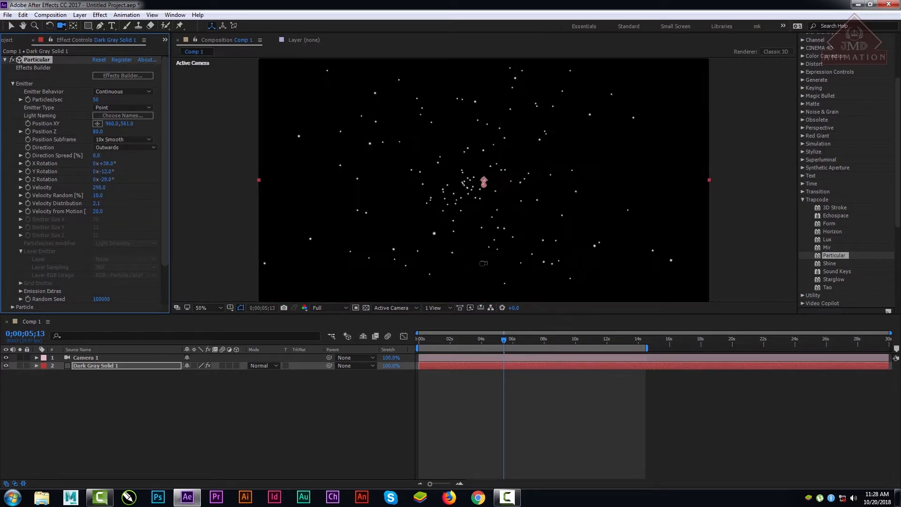
left_click(114, 140)
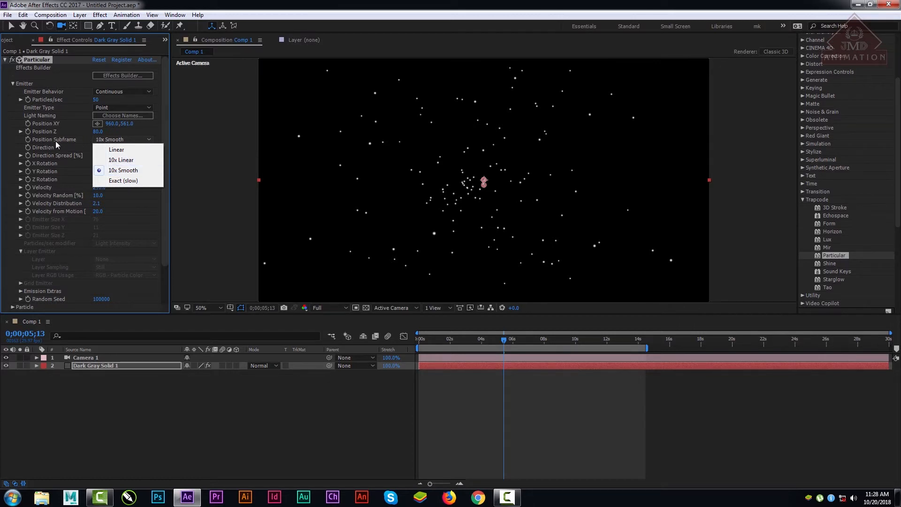
left_click(124, 151)
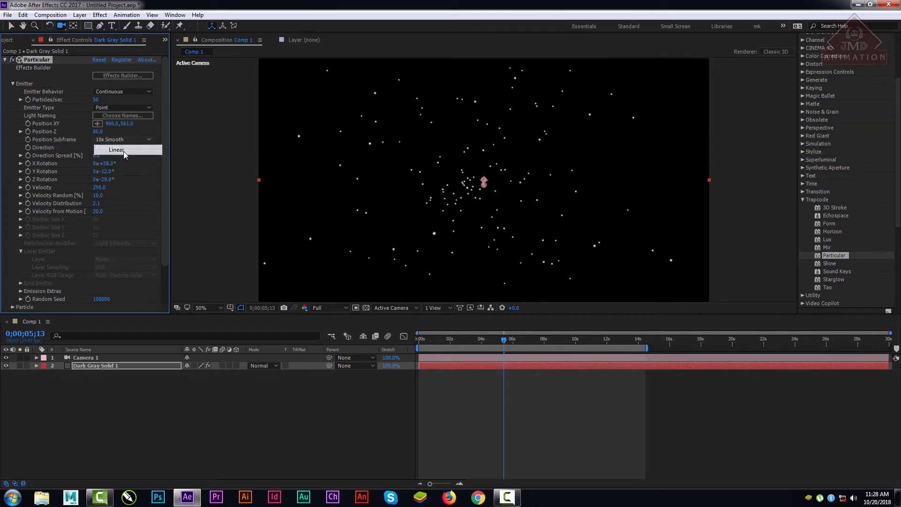
Step: Set the emitter's Position Subframe to Exact (slow)
left_click(123, 139)
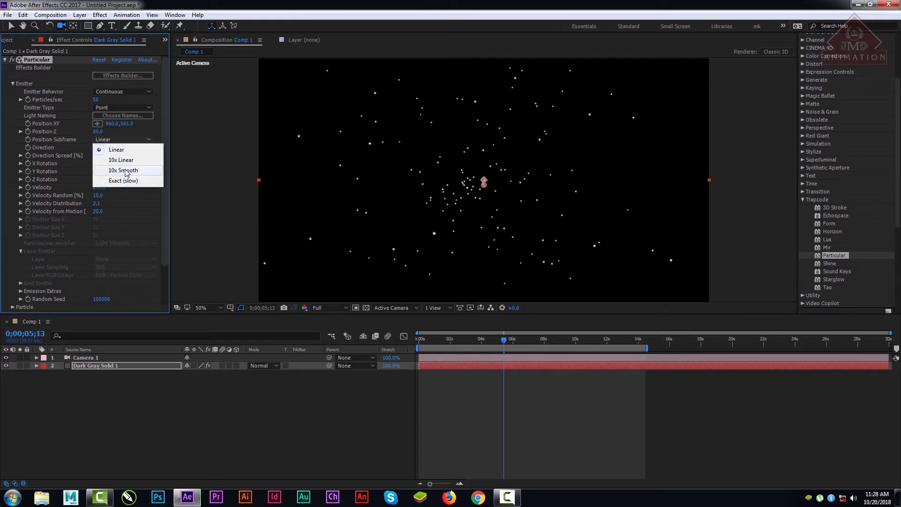
left_click(126, 181)
left_click(122, 139)
left_click(97, 132)
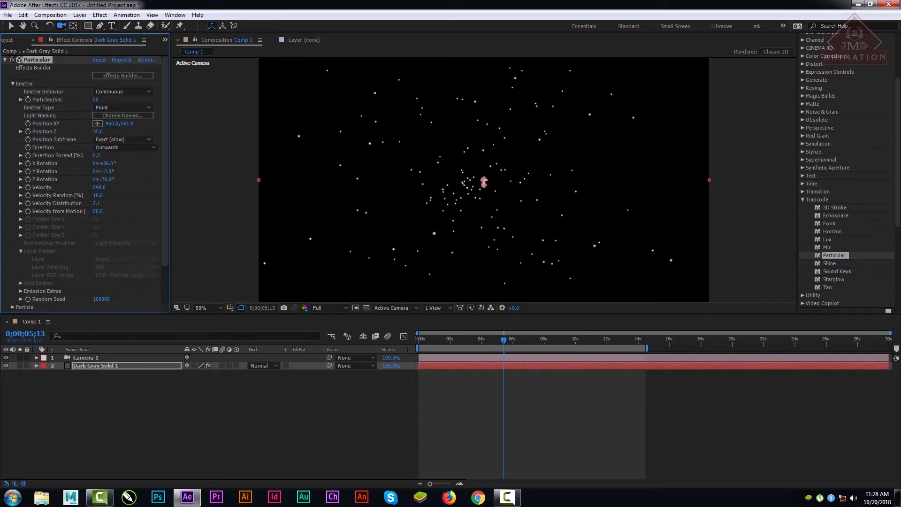
left_click(97, 132)
left_click(163, 160)
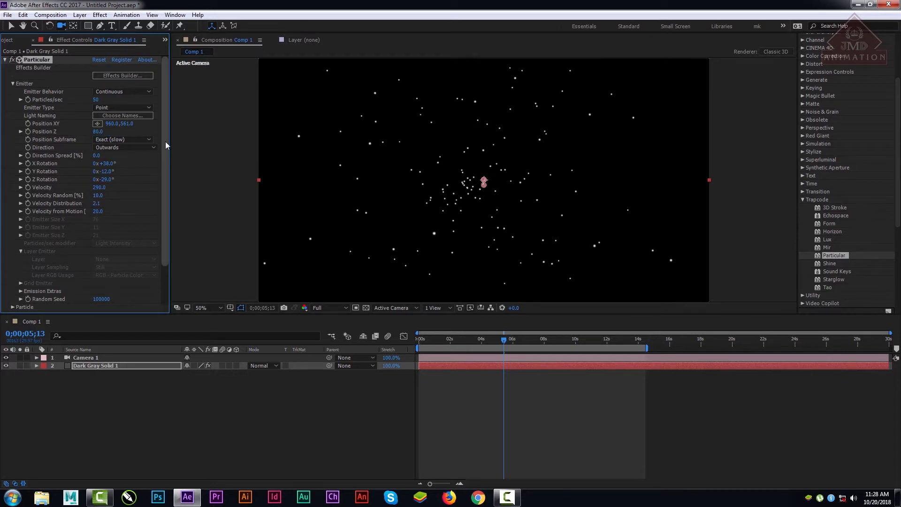
Step: Reset the Particular effect to its defaults and, at 0;00;07;03, raise the emitter's Velocity to 470
left_click(97, 60)
left_click_drag(470, 338, 530, 339)
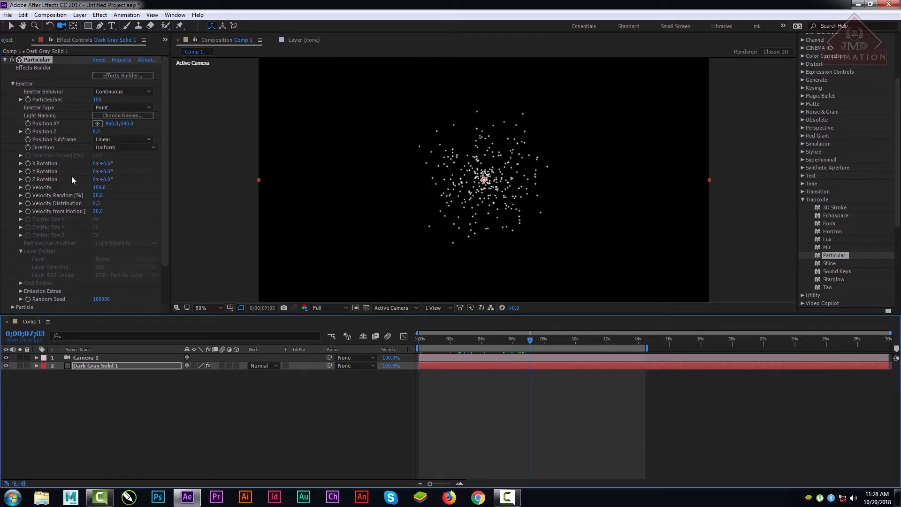
left_click_drag(100, 187, 129, 192)
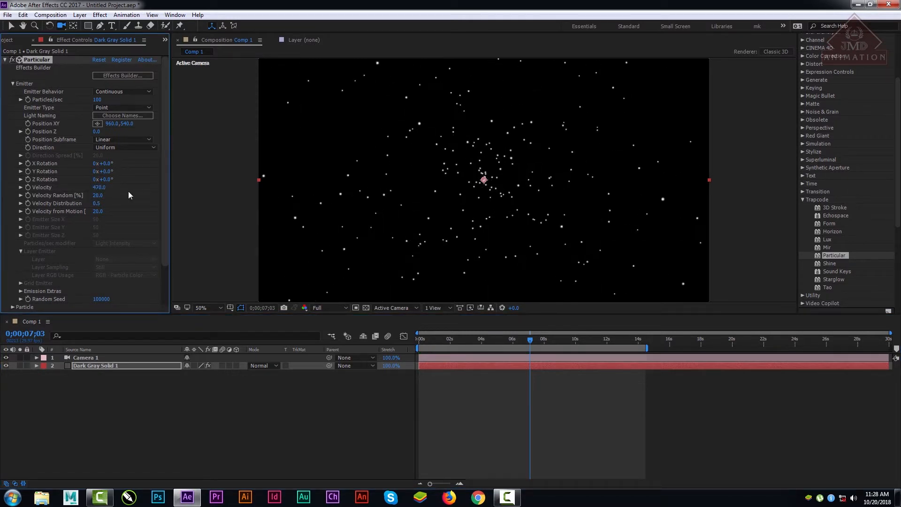
Step: Preview the faster particles from the first frame, stopping at 0;00;10;07
left_click_drag(424, 341, 416, 345)
key("space")
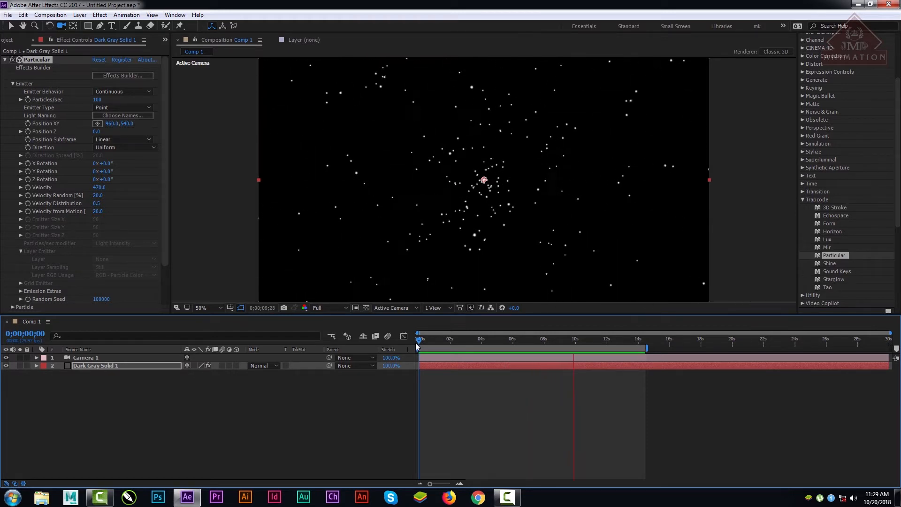
key("space")
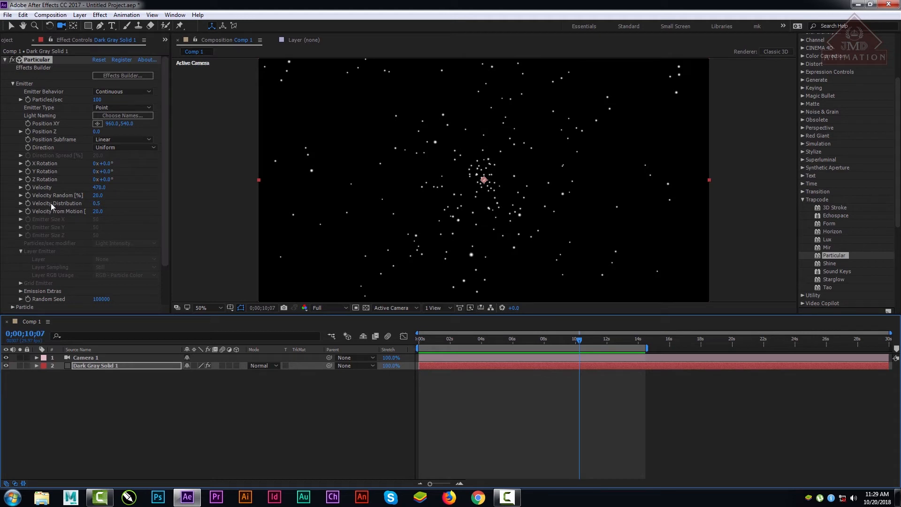
Step: Set Velocity Random to 95% and preview the particles from the first frame, stopping at 0;00;05;20
left_click(99, 188)
left_click(110, 199)
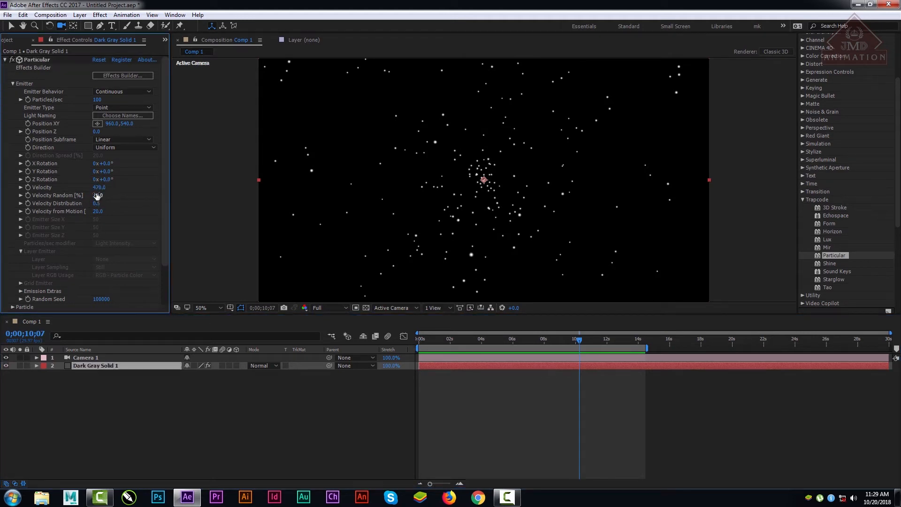
left_click_drag(97, 196, 160, 221)
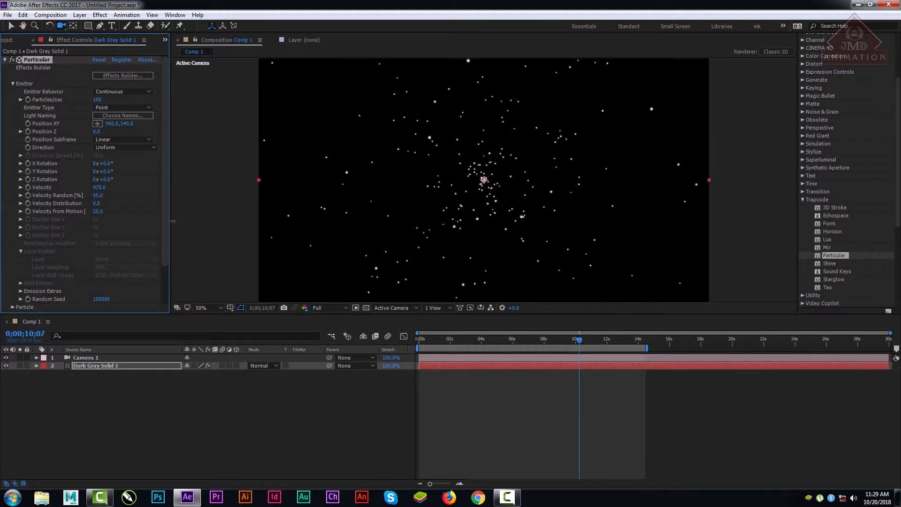
key("Home")
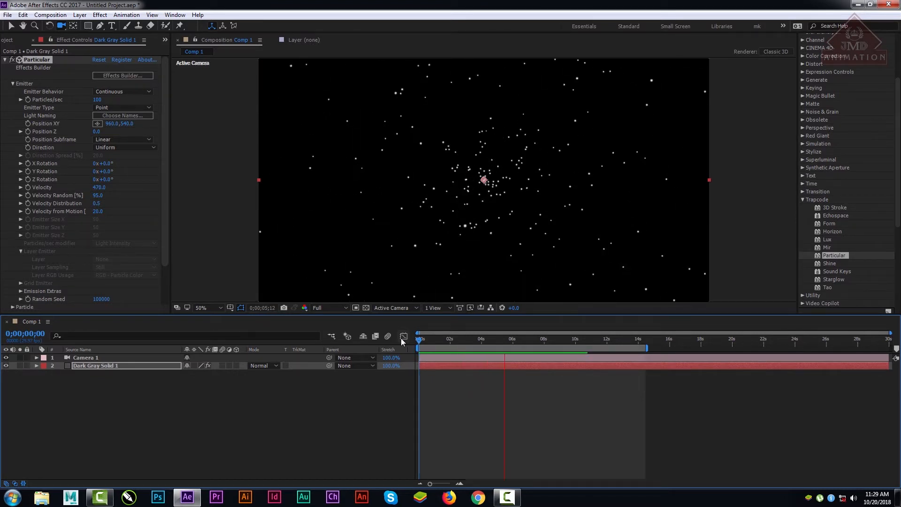
key("space")
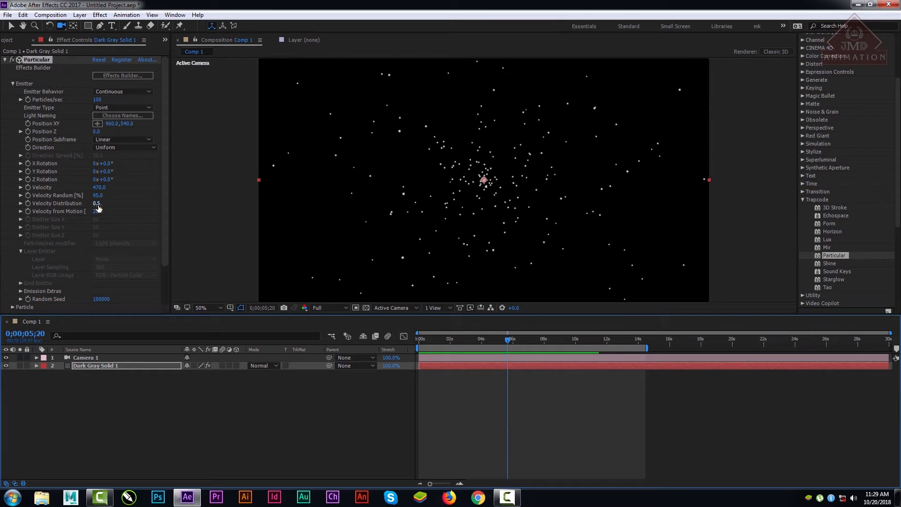
Step: Raise Velocity Distribution to about 2.9 and preview the particles from the first frame, ending at 0;00;03;07
mouse_move(97, 203)
left_mouse_down()
mouse_move(108, 207)
mouse_move(84, 212)
left_mouse_up()
left_click_drag(83, 212, 229, 229)
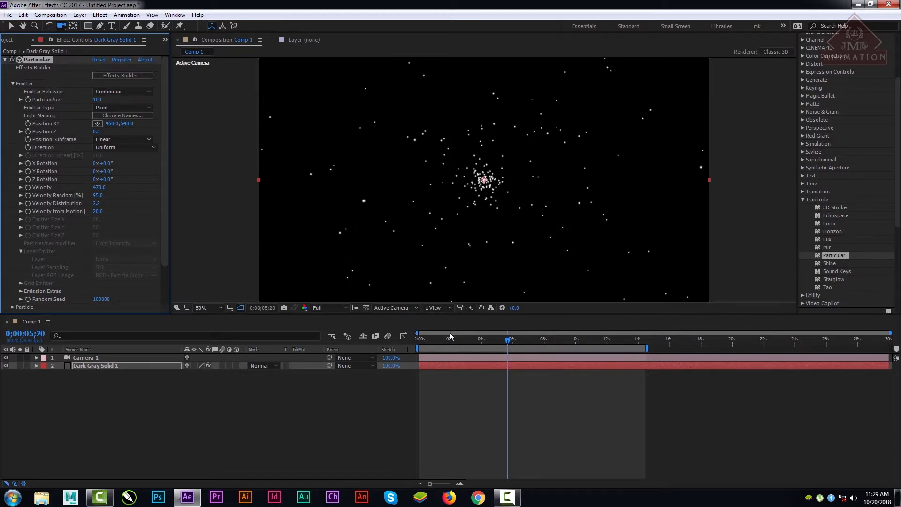
left_click_drag(449, 335, 416, 342)
key("space")
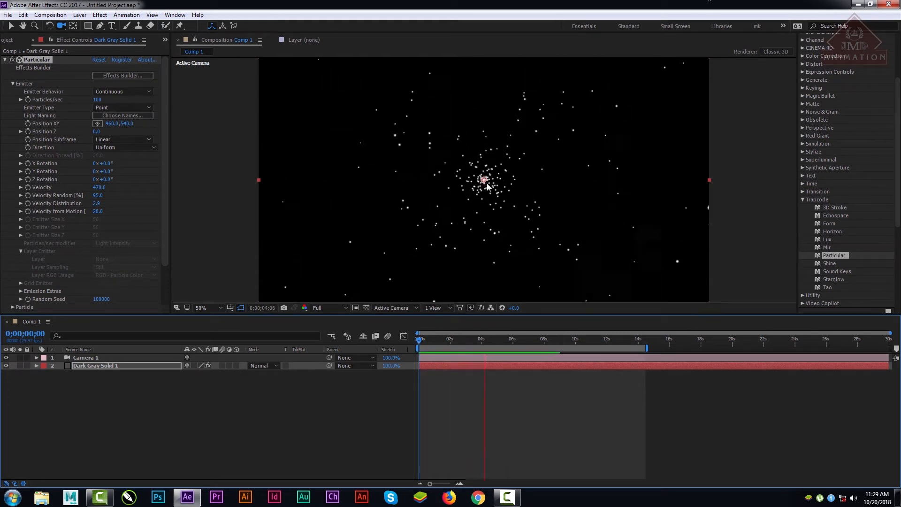
left_click_drag(505, 335, 469, 337)
Step: Lower Velocity Distribution to 0.2 and preview the particles from the first frame, stopping at 0;00;05;17
left_click(96, 204)
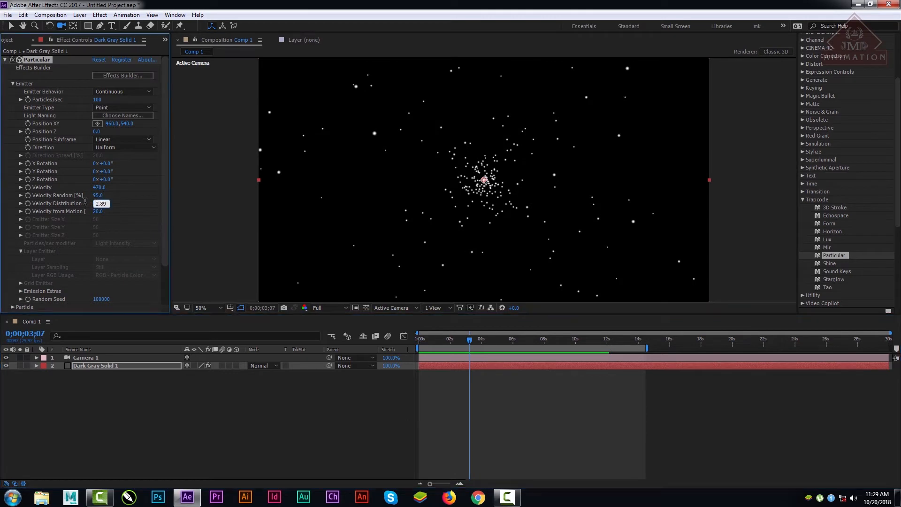
type("1.4")
key("Return")
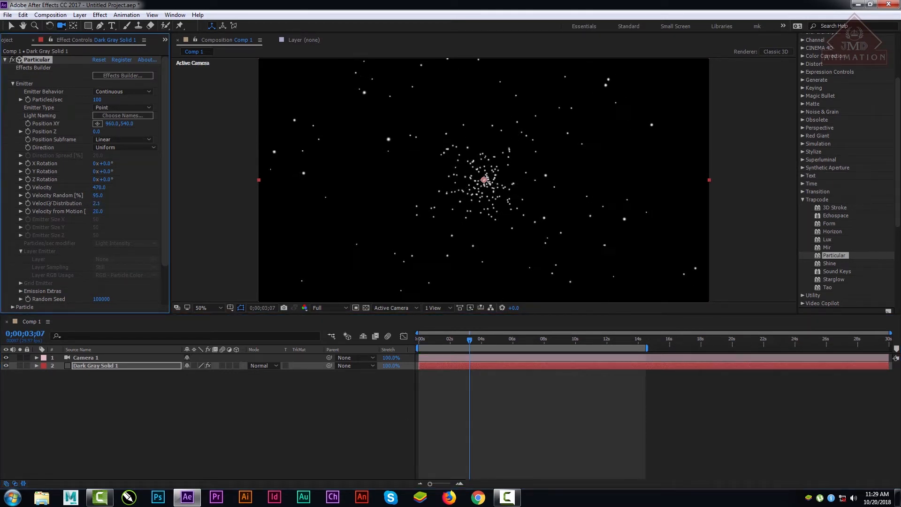
left_click_drag(100, 200, 47, 207)
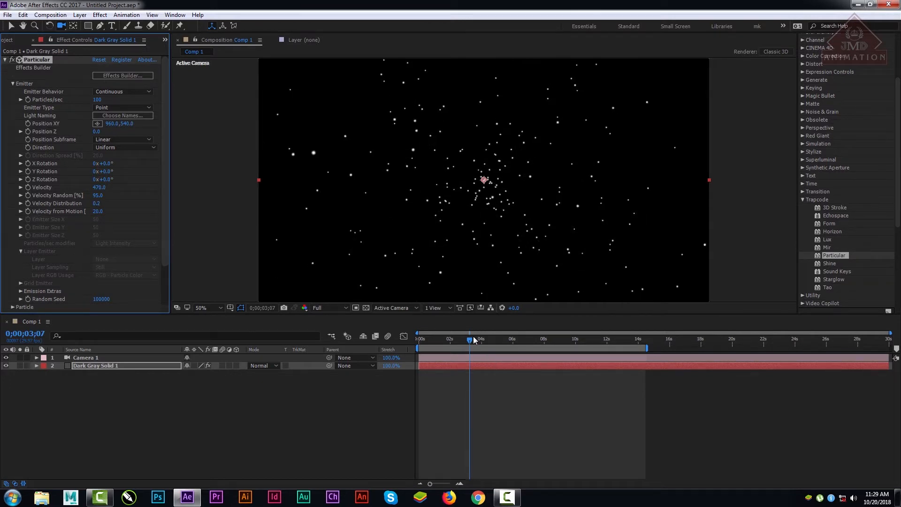
left_click_drag(473, 336, 417, 344)
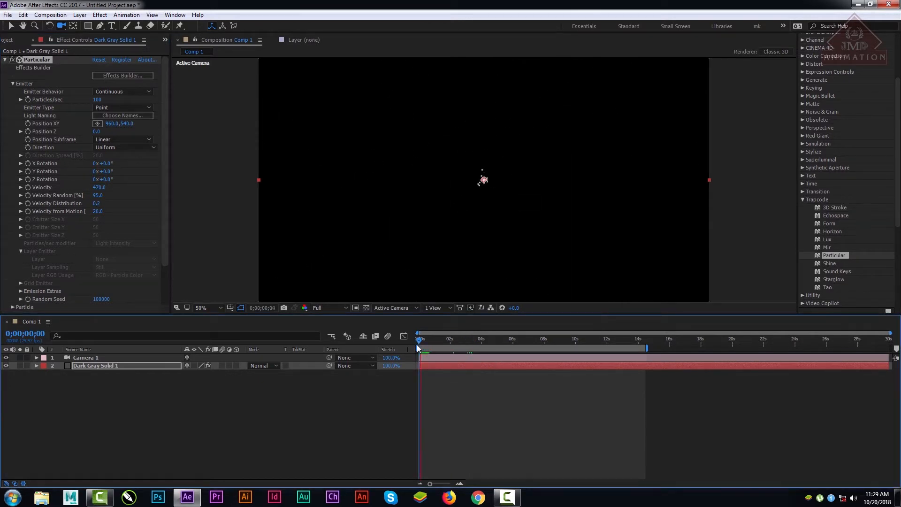
key("space")
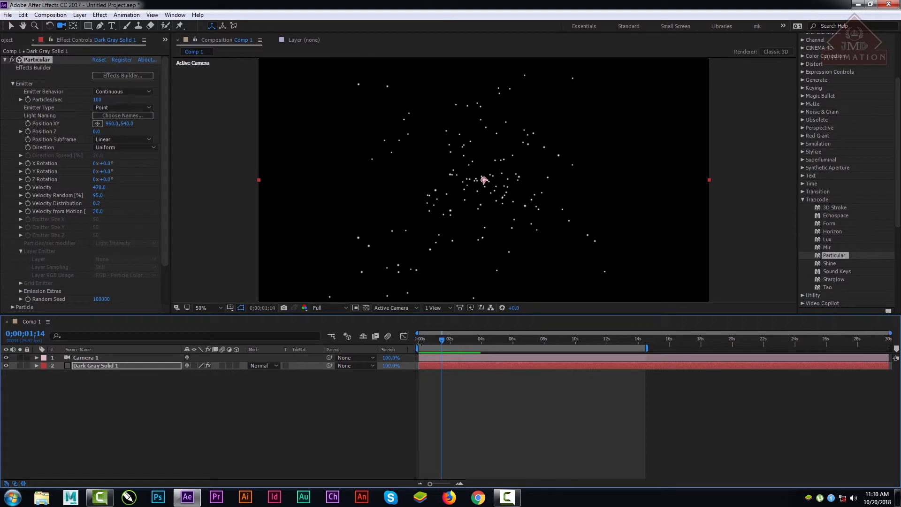
left_click_drag(442, 340, 410, 344)
left_click(407, 338)
key("space")
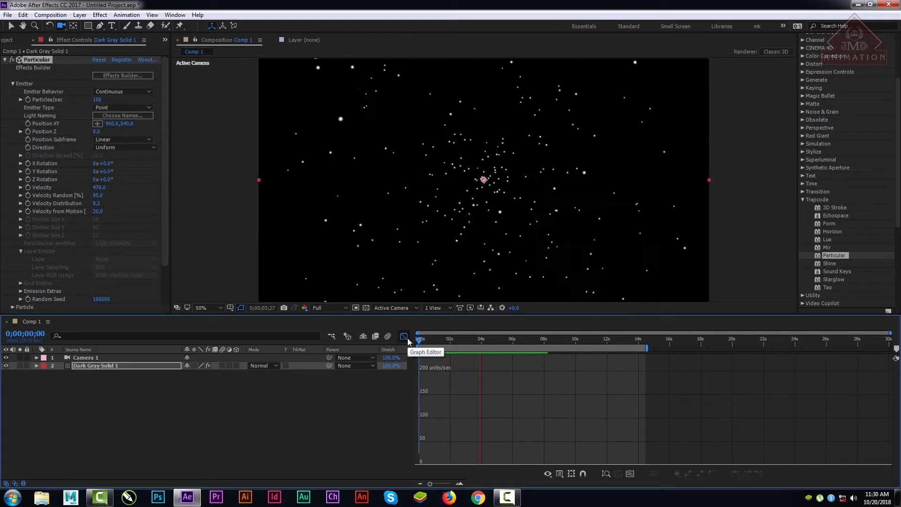
key("space")
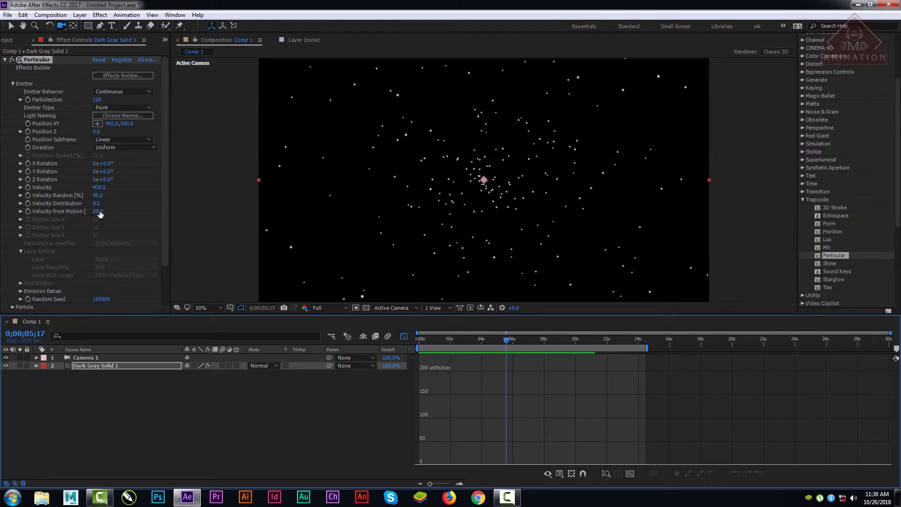
Step: Set Velocity from Motion to 86% and preview the particles from the first frame in the layer-bar timeline, stopping at 0;00;06;14
left_click_drag(100, 213, 112, 211)
left_click_drag(70, 237, 152, 236)
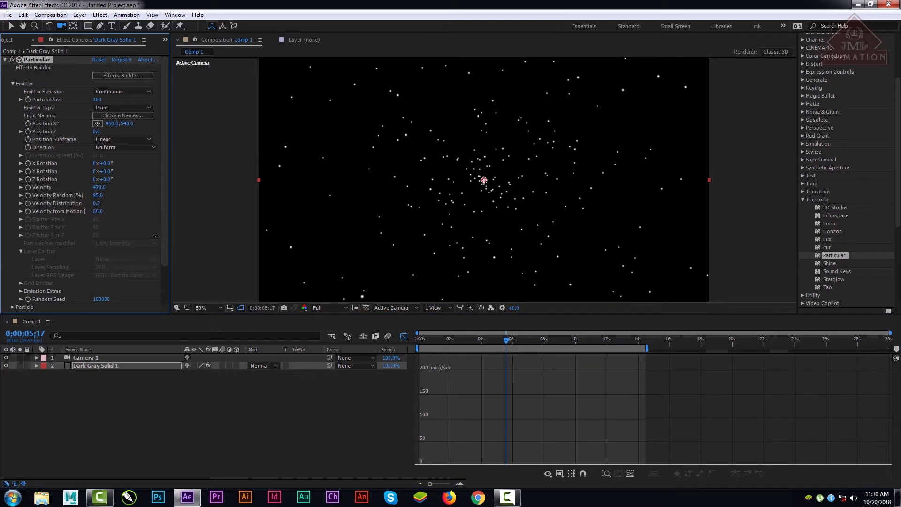
left_click(403, 336)
left_click_drag(436, 338, 422, 339)
key("space")
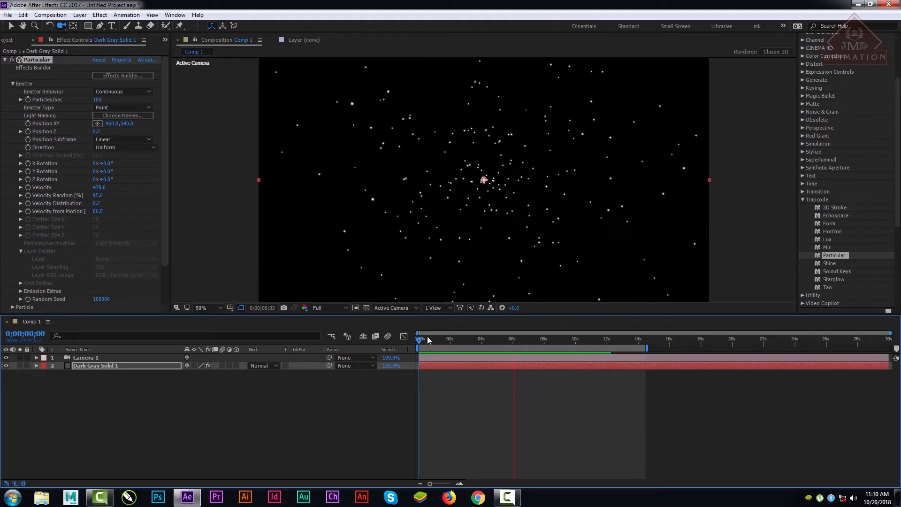
key("space")
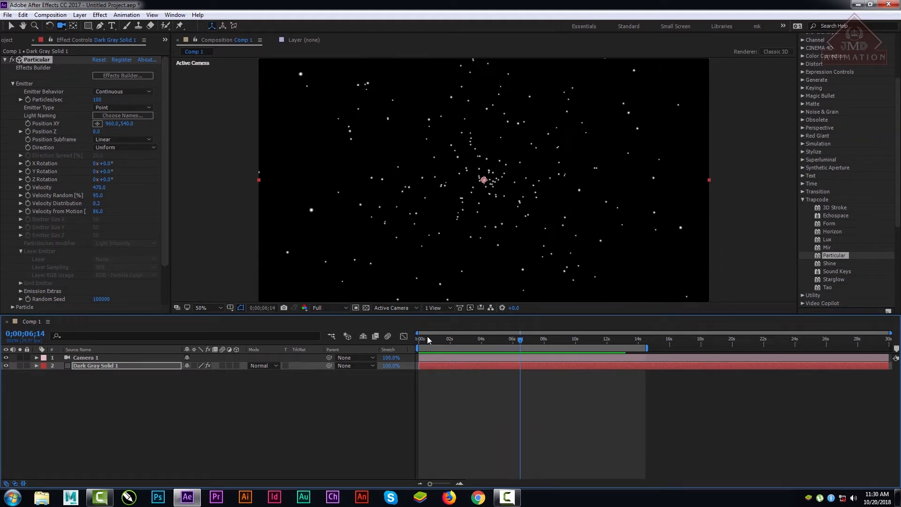
left_click(165, 191)
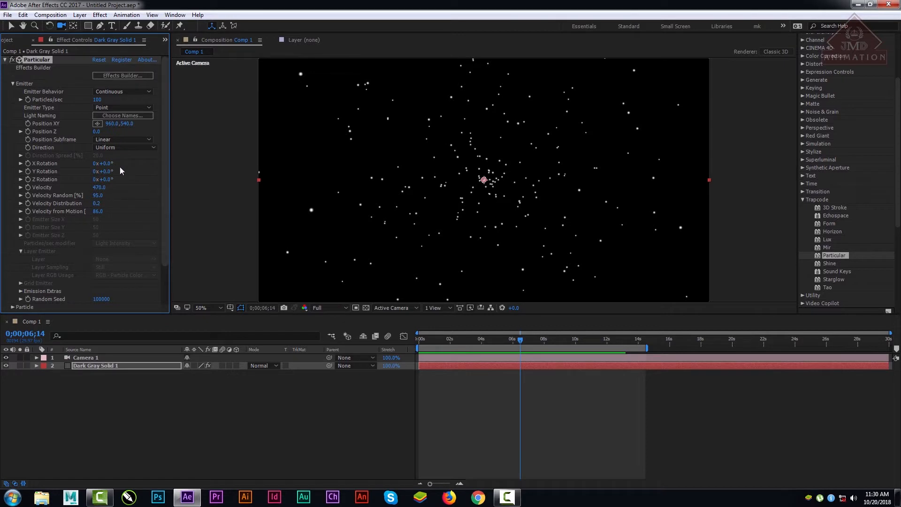
left_click(124, 148)
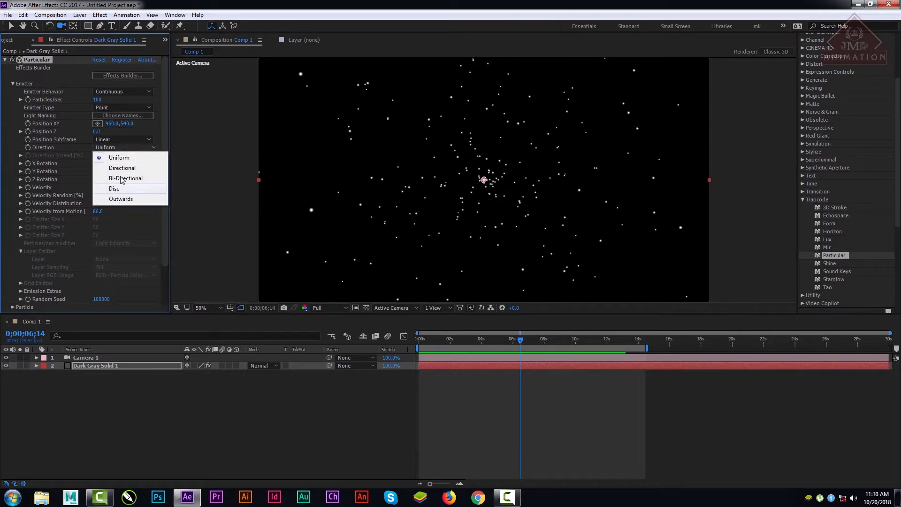
left_click(128, 139)
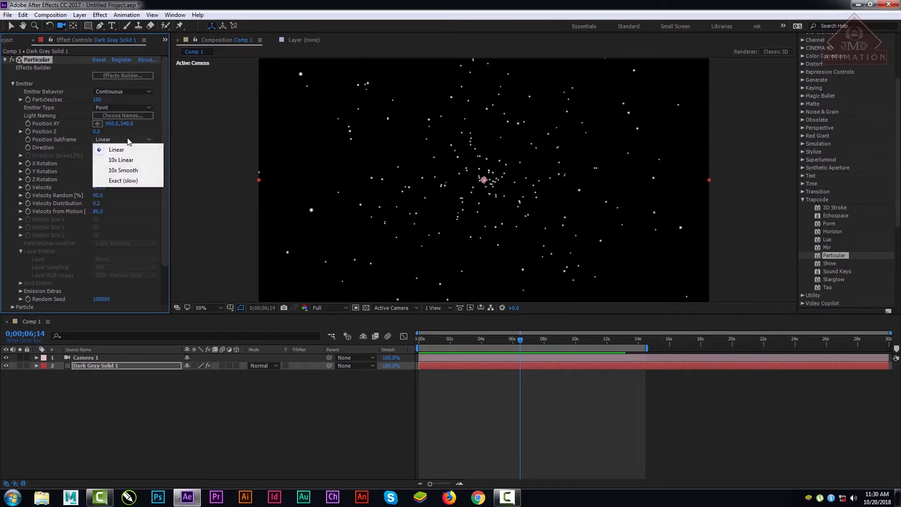
left_click(127, 147)
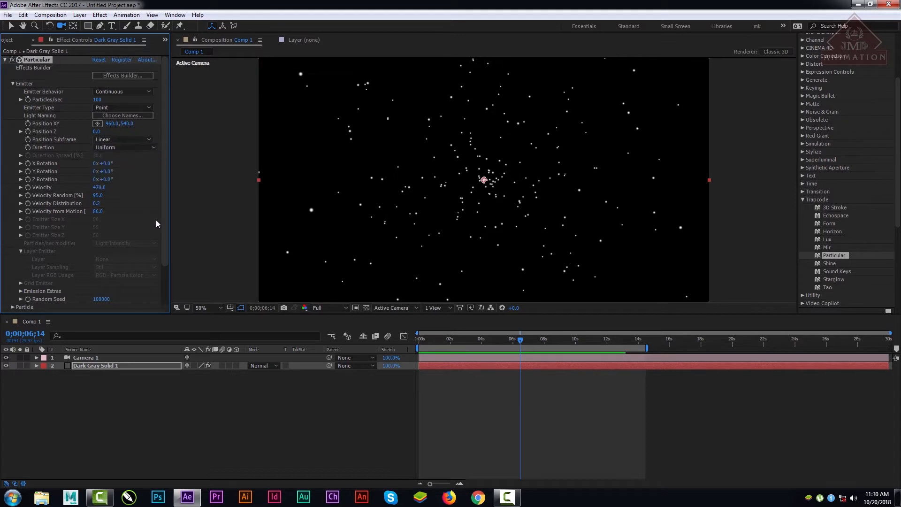
Step: Change the Emitter Type to Box and review the available emitter size and Position Subframe options
left_click(125, 107)
left_click(123, 127)
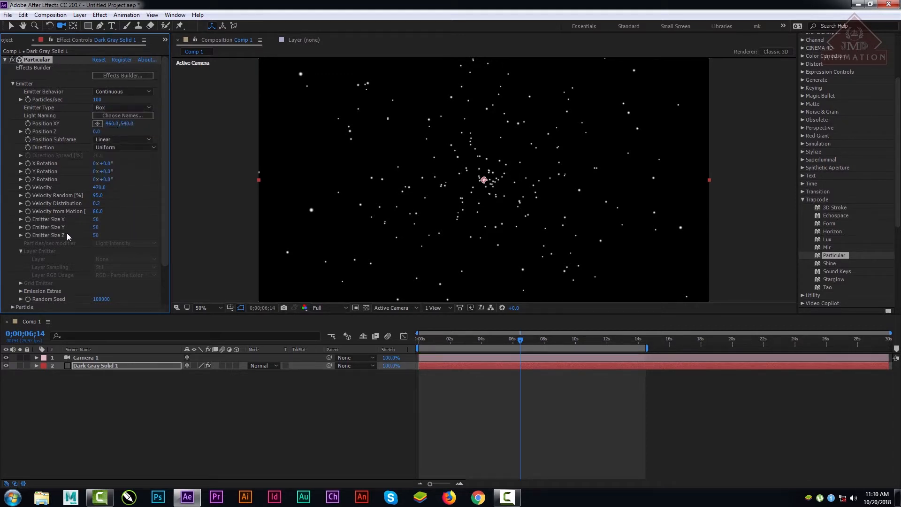
left_click_drag(164, 204, 166, 252)
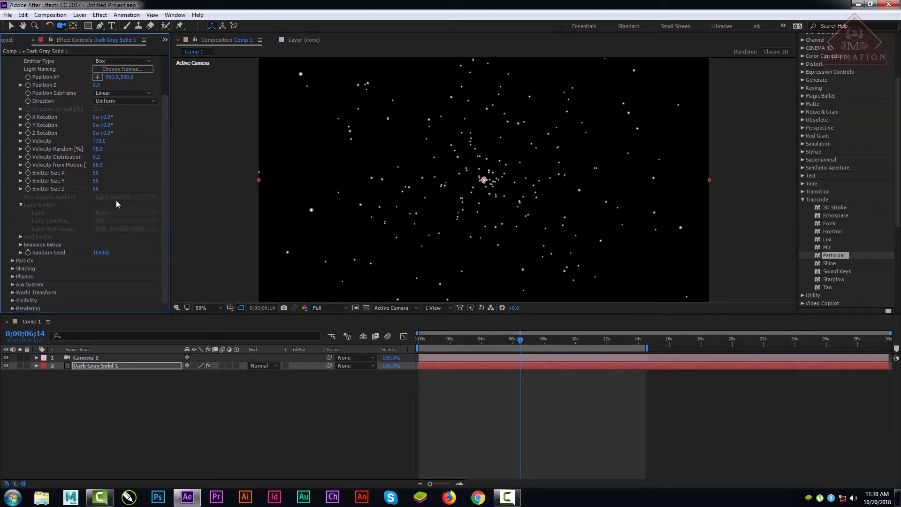
left_click(115, 92)
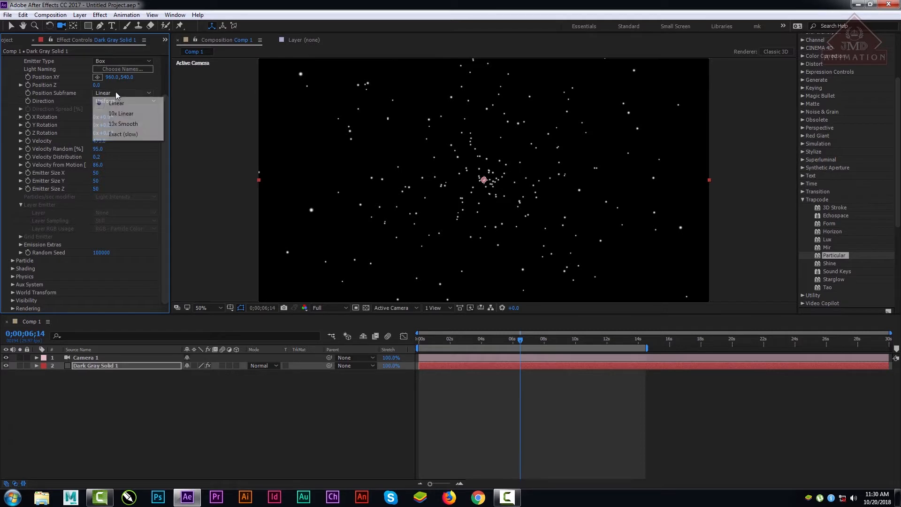
left_click(167, 92)
left_click_drag(164, 108, 163, 140)
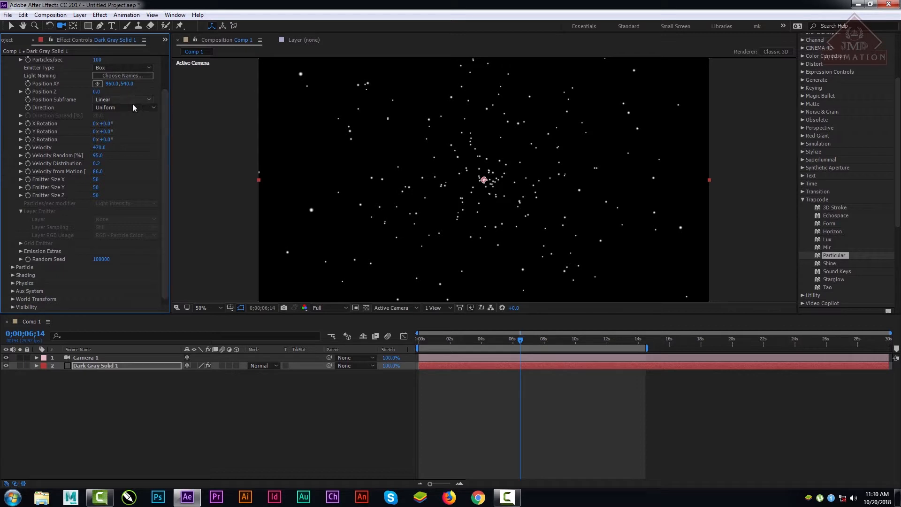
Step: Add a new Spot light named Emitter to the composition
right_click(131, 401)
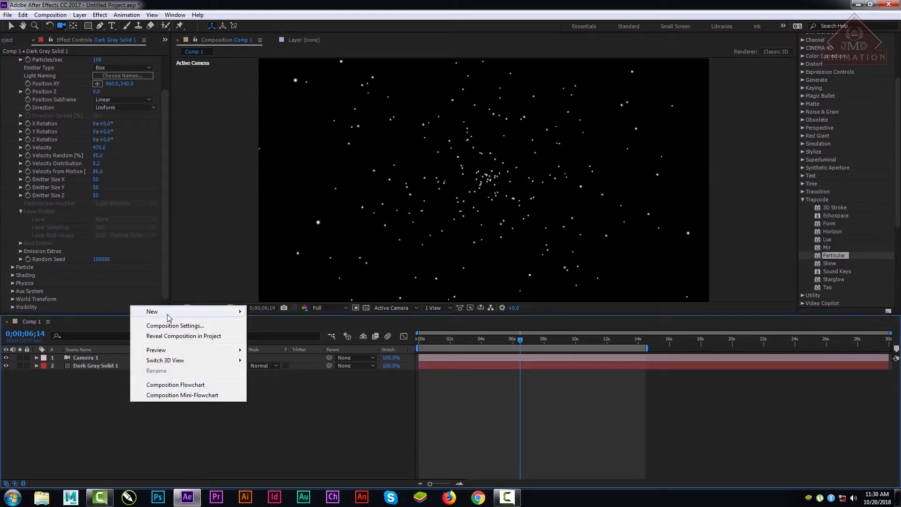
mouse_move(167, 312)
left_click(269, 346)
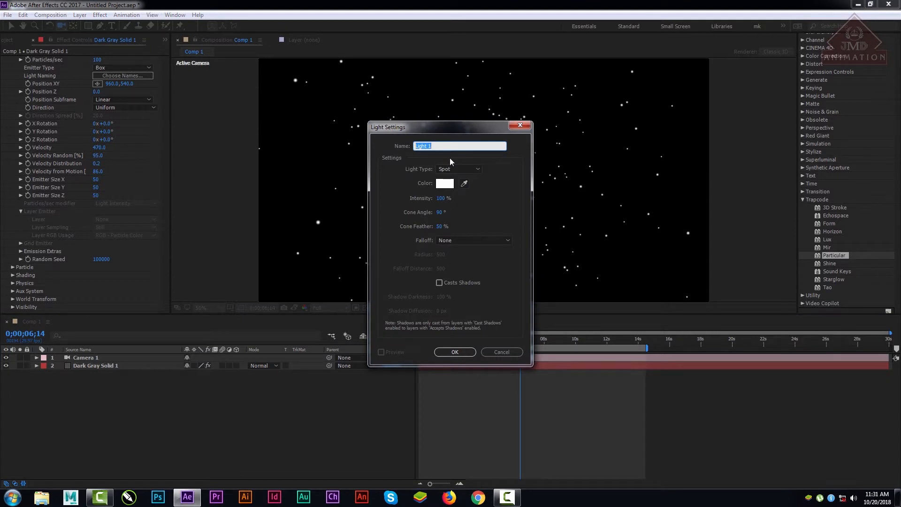
type("E")
key("BackSpace")
key("BackSpace")
left_click(455, 352)
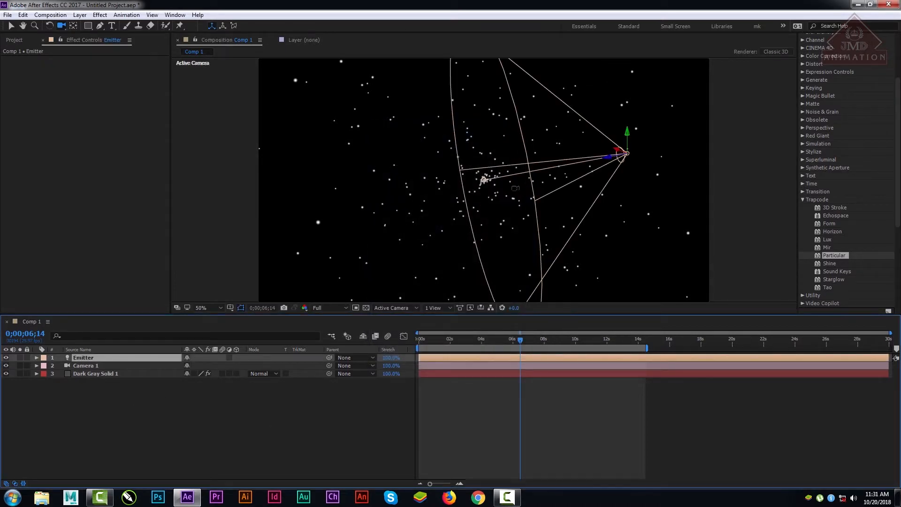
Step: On Dark Gray Solid 1, set Particular's Emitter Type to Light(s) and the Particles/sec modifier to Shadow Darkness
left_click(89, 371)
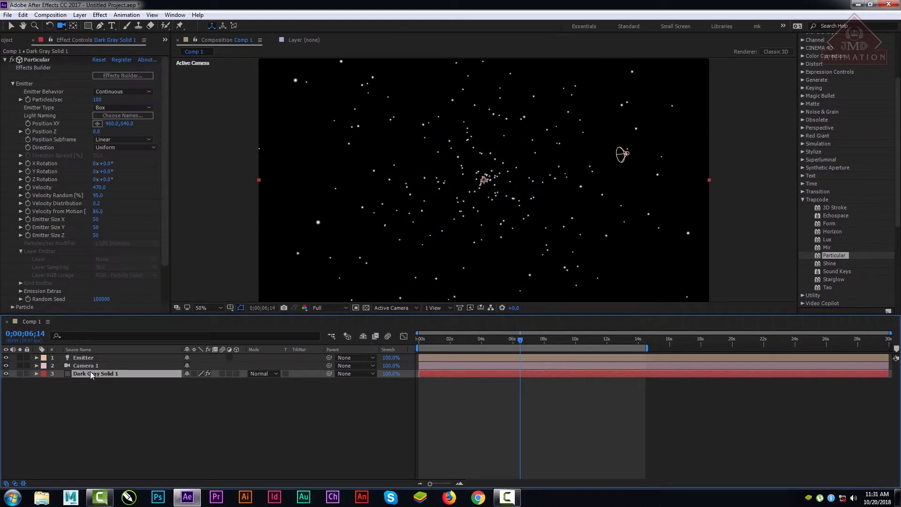
left_click(116, 108)
left_click(118, 159)
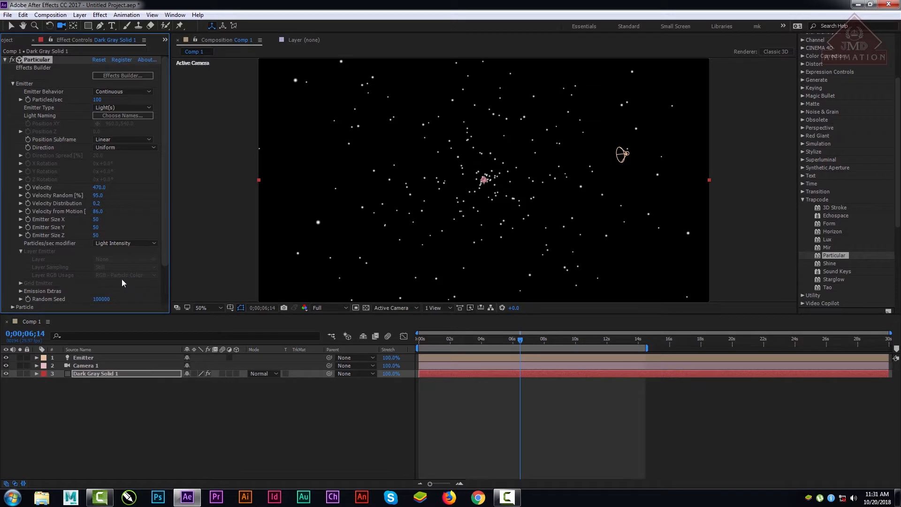
left_click(121, 243)
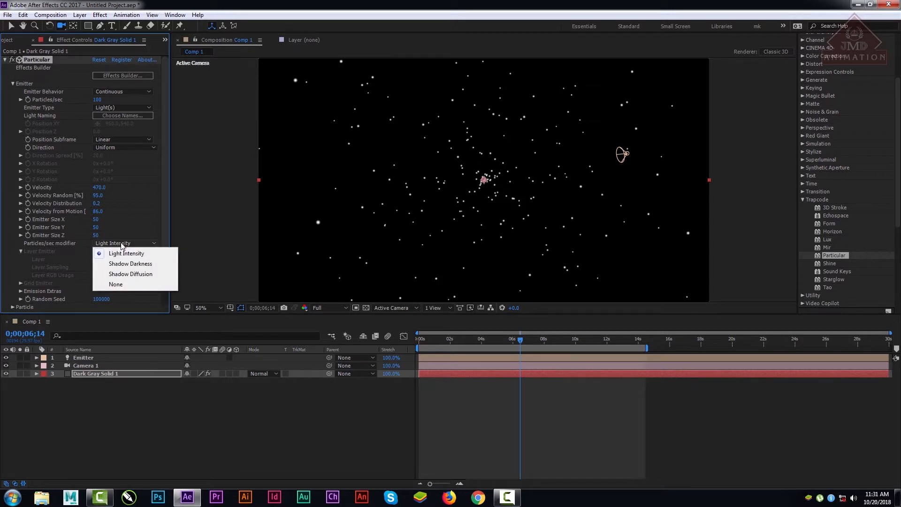
left_click(127, 263)
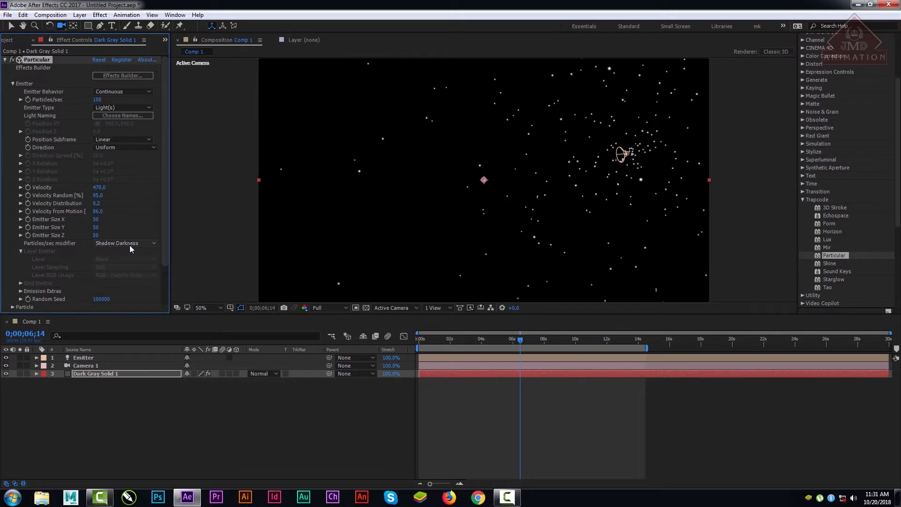
Step: Try Shadow Diffusion and None as the Particles/sec modifier, choose Light Intensity, and expand Emission Extras to review its settings
left_click(129, 244)
left_click(127, 273)
left_click(127, 243)
left_click(118, 282)
left_click(130, 244)
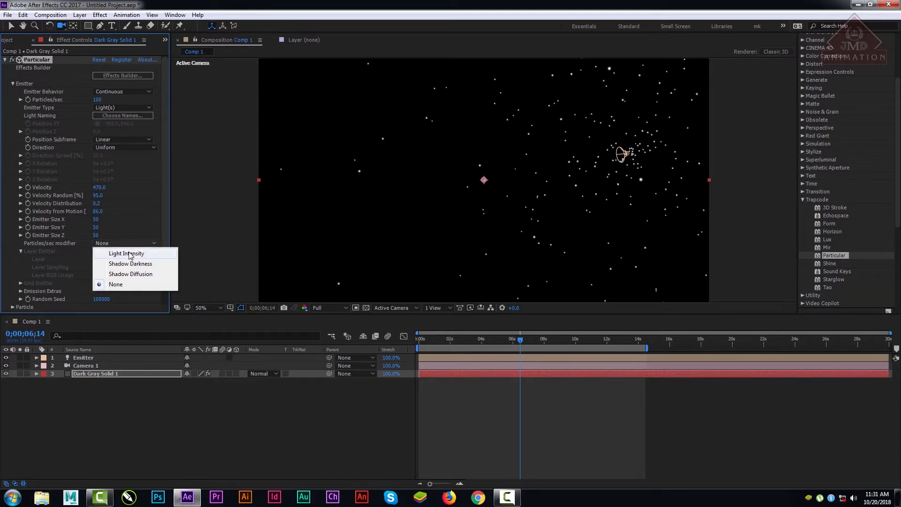
left_click(108, 247)
left_click(21, 291)
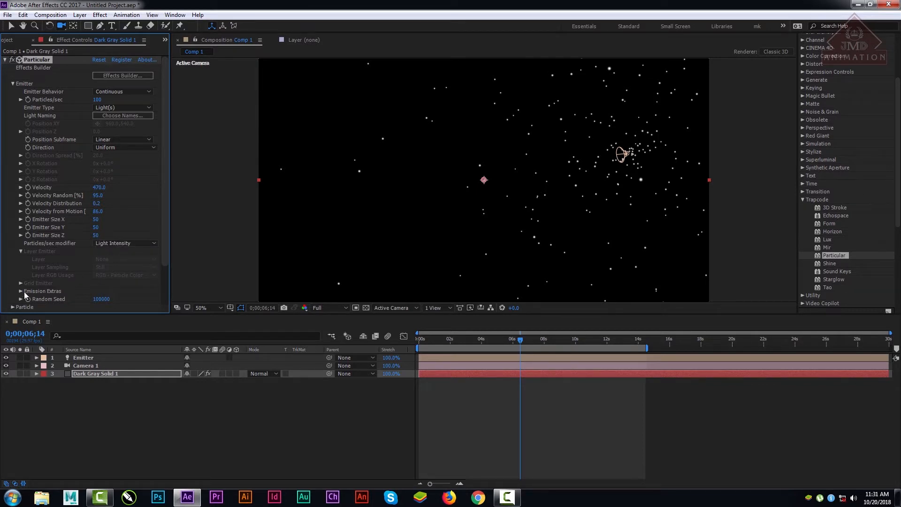
scroll(33, 295, "down", 1)
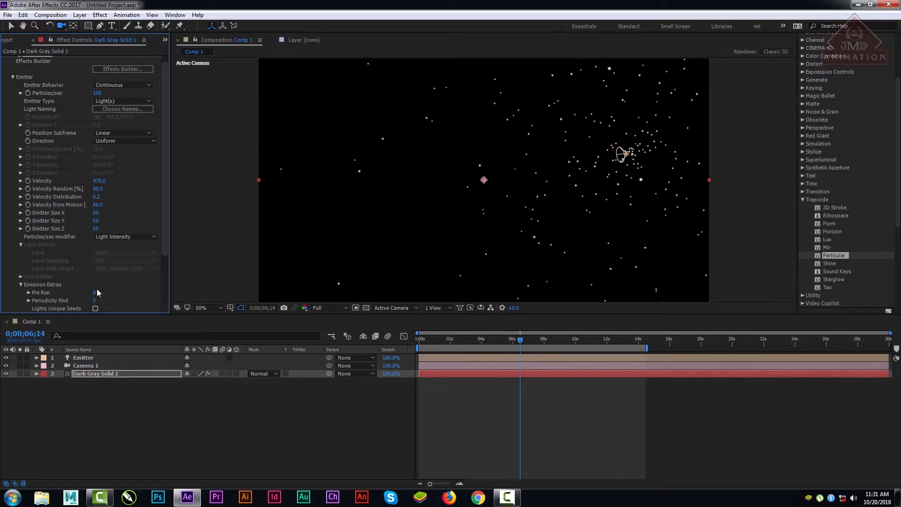
scroll(171, 159, "up", 1)
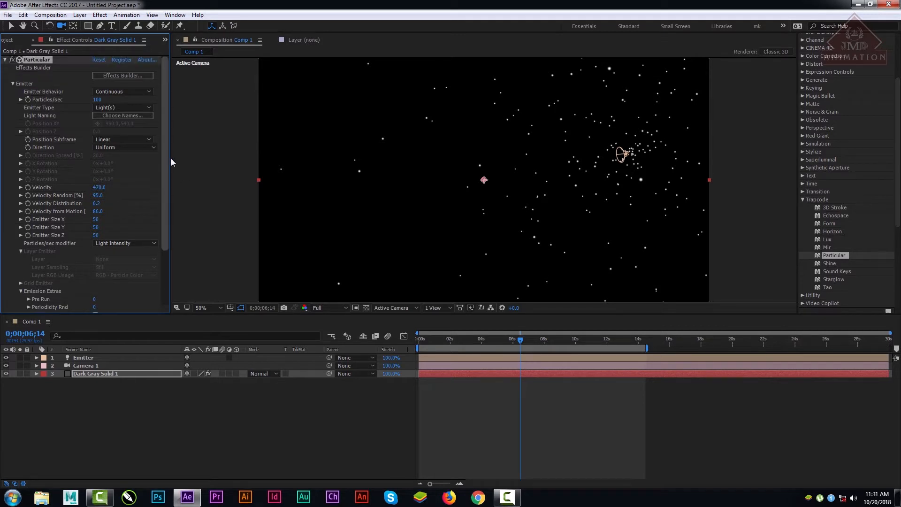
Step: Set the Emitter Type to Layer and the Layer Sampling to Particle Birth Time
left_click(114, 107)
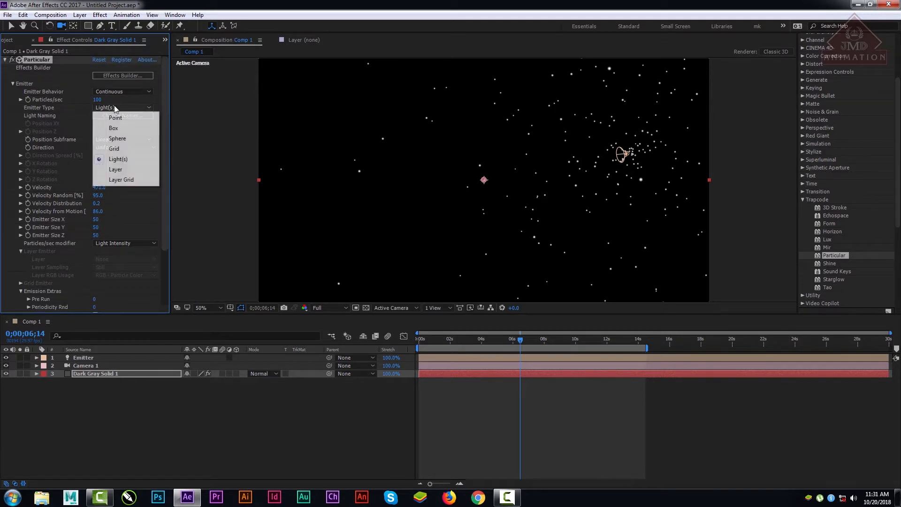
left_click(128, 169)
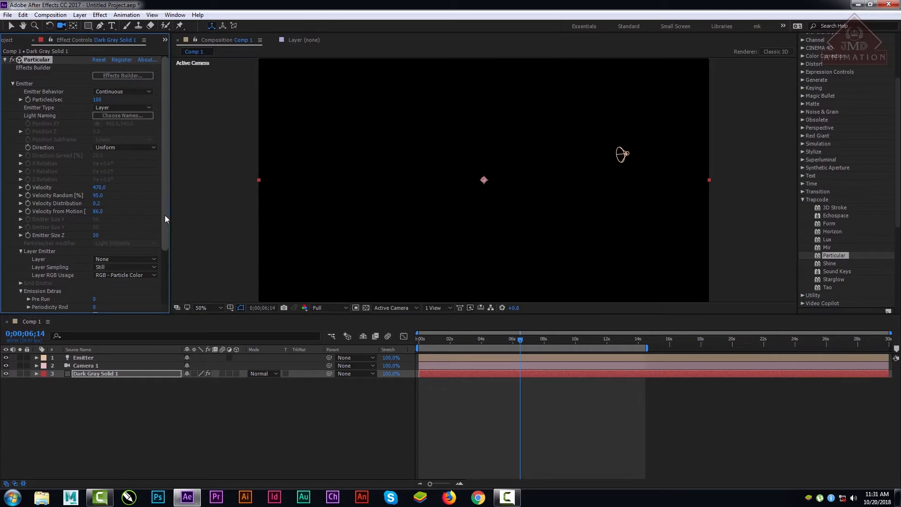
scroll(165, 215, "down", 2)
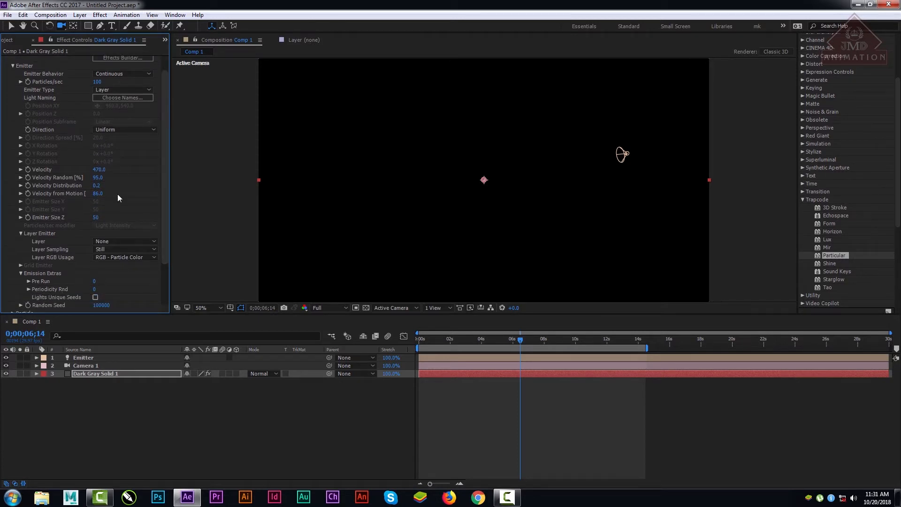
left_click(115, 242)
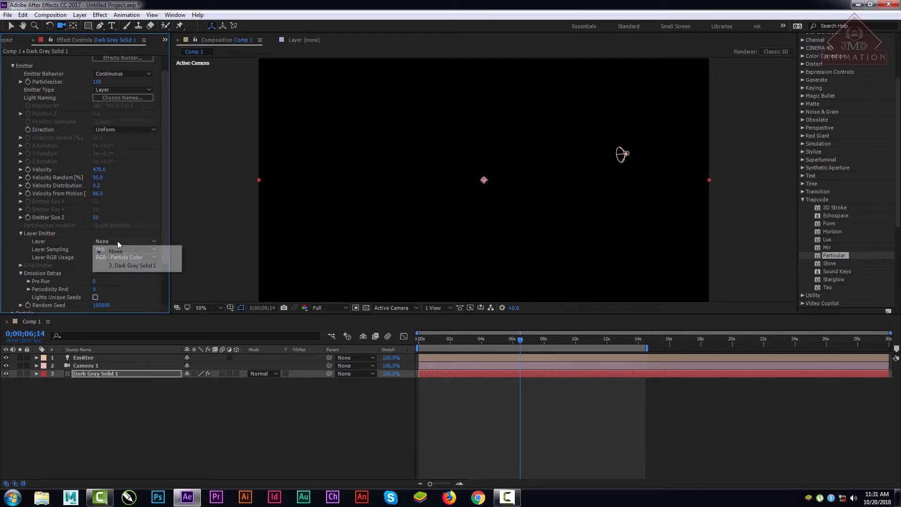
left_click(164, 223)
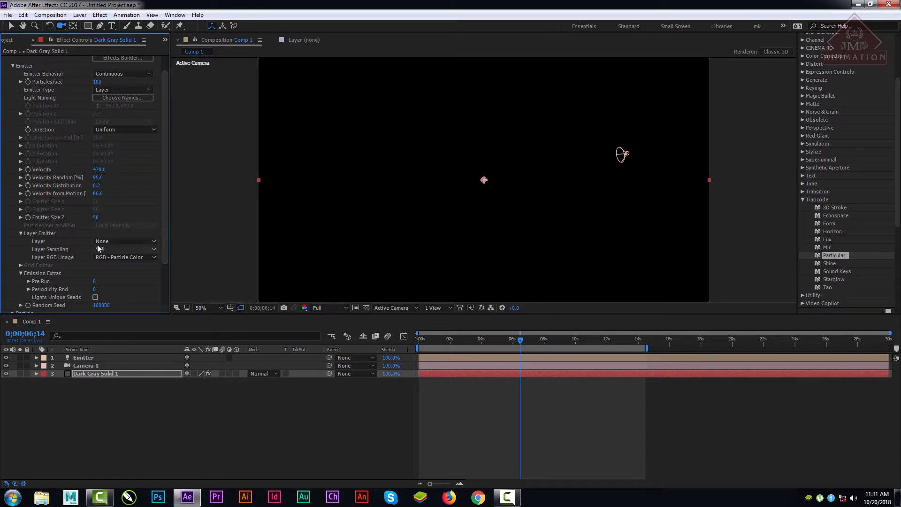
left_click(106, 248)
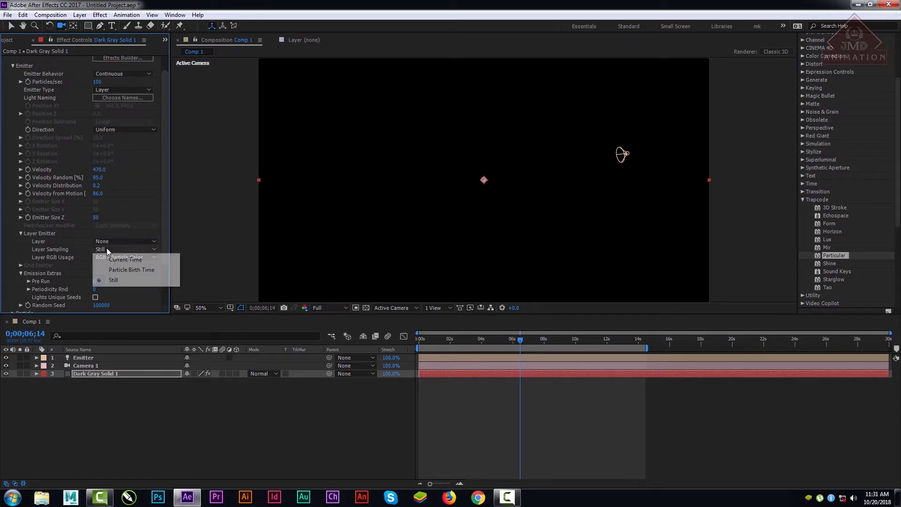
left_click(139, 269)
left_click(136, 248)
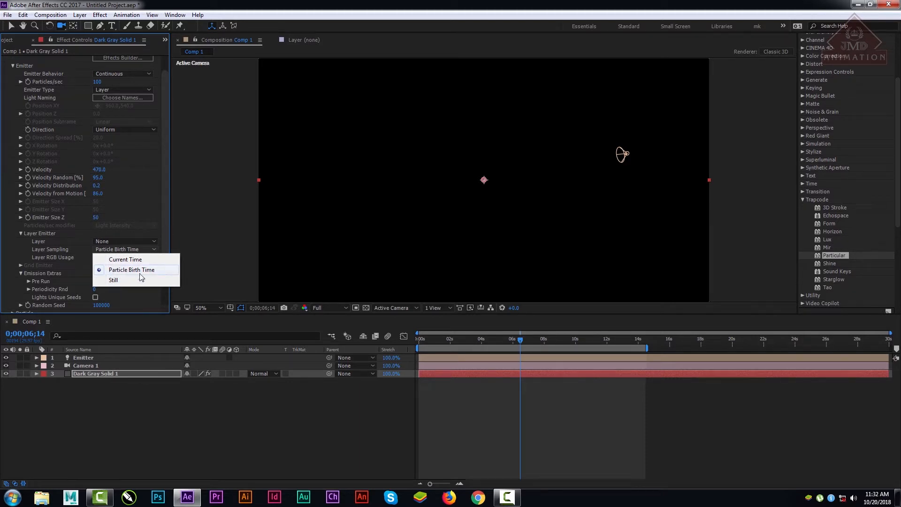
left_click(167, 233)
Step: Try Lightness - Rotation as the Layer RGB Usage, then return it to RGB - Particle Color
left_click(116, 258)
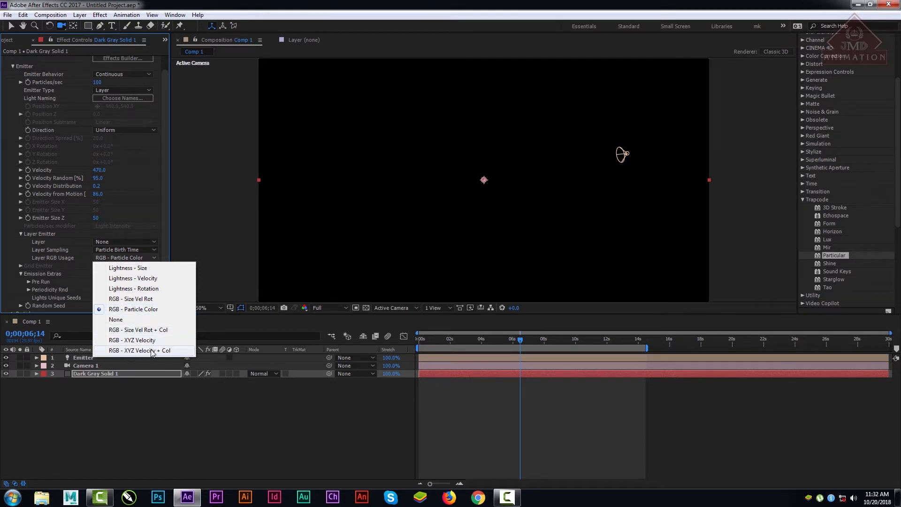
left_click(136, 311)
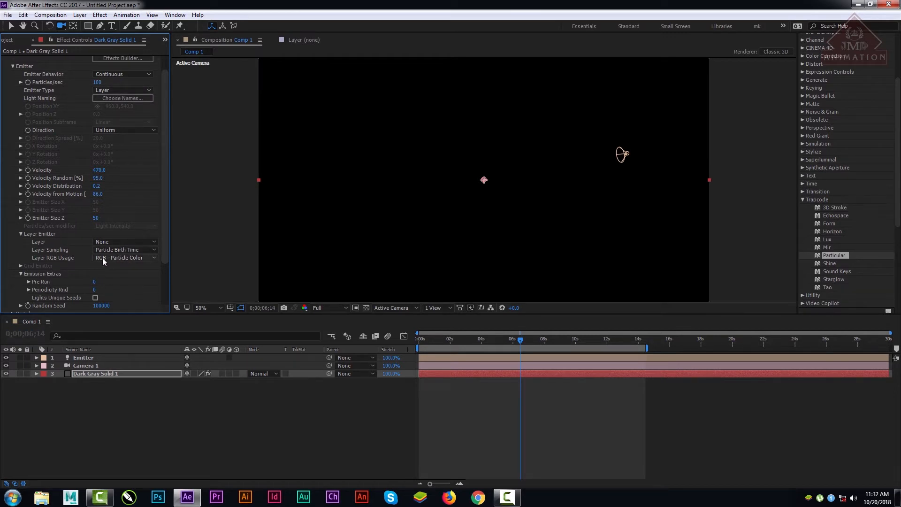
left_click(145, 258)
left_click(137, 287)
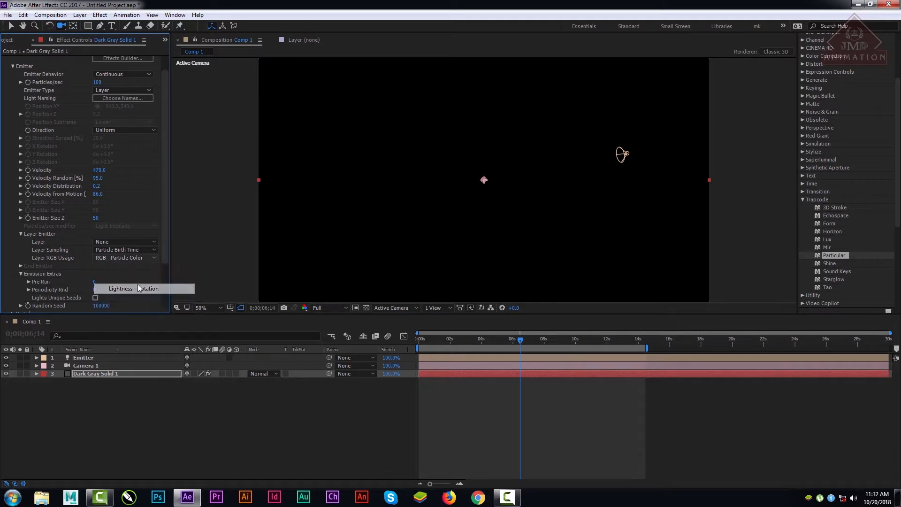
left_click(133, 260)
left_click(137, 309)
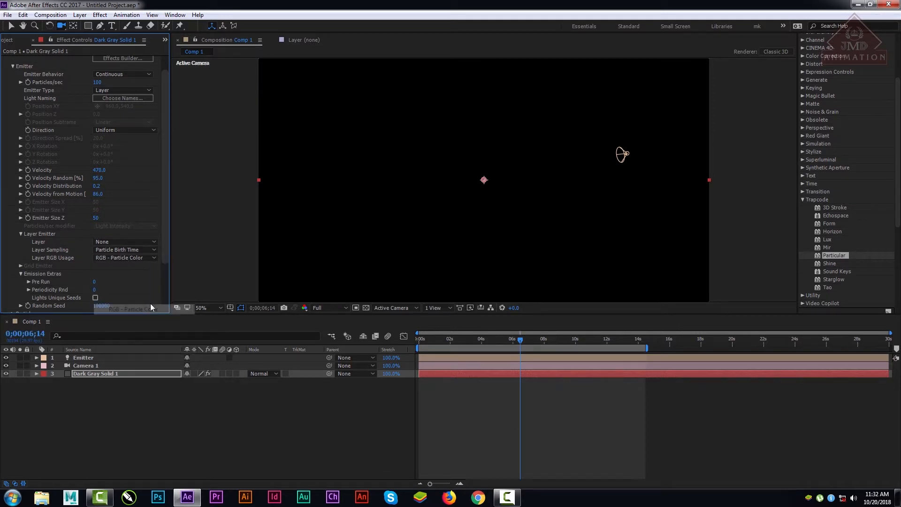
Step: Reset Particular on Dark Gray Solid 1 to its defaults, then collapse the Emitter settings and expand the Particle settings
left_click_drag(163, 244, 125, 109)
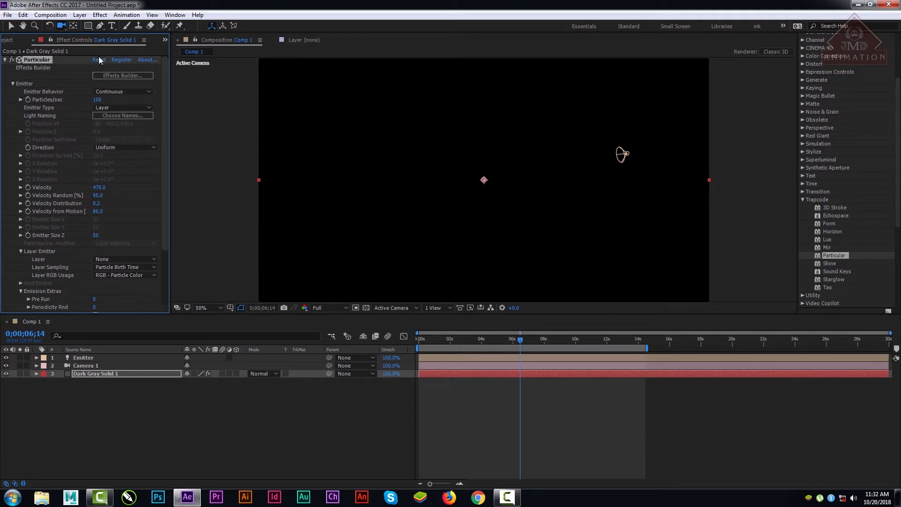
left_click(99, 61)
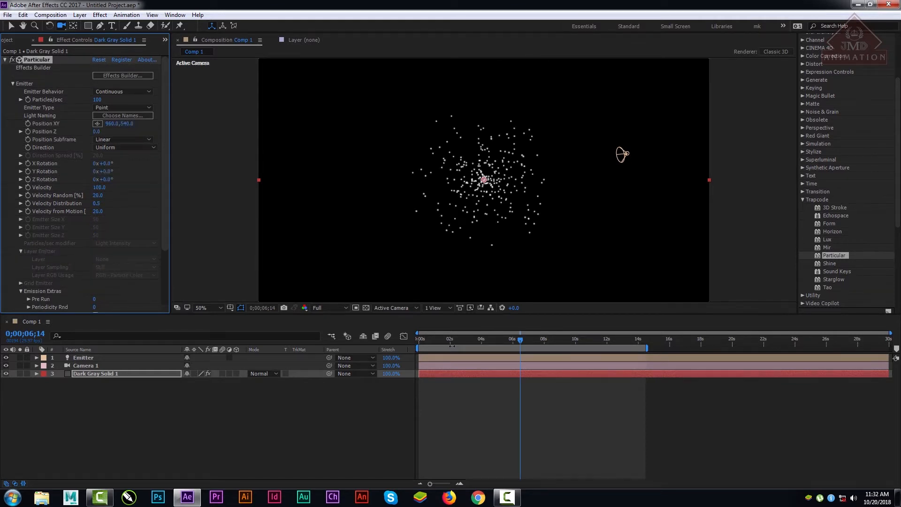
left_click(93, 357)
left_click(92, 373)
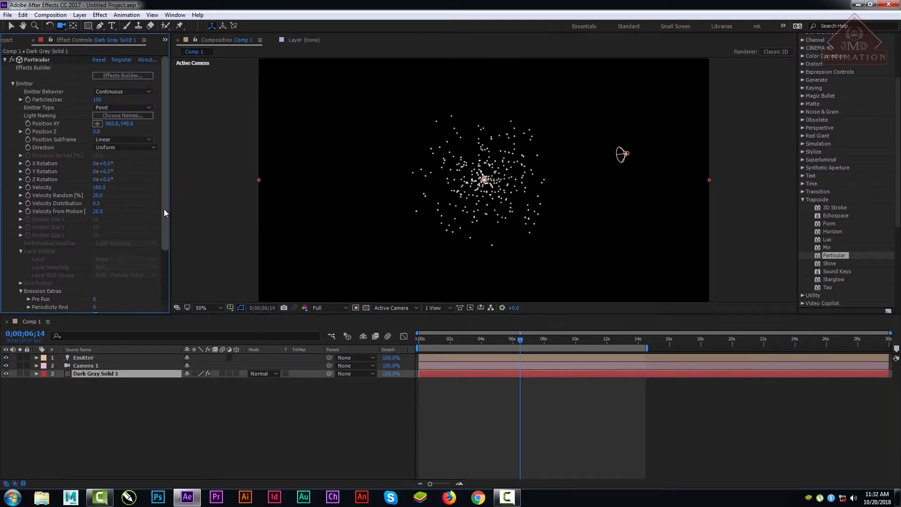
left_click_drag(164, 209, 169, 263)
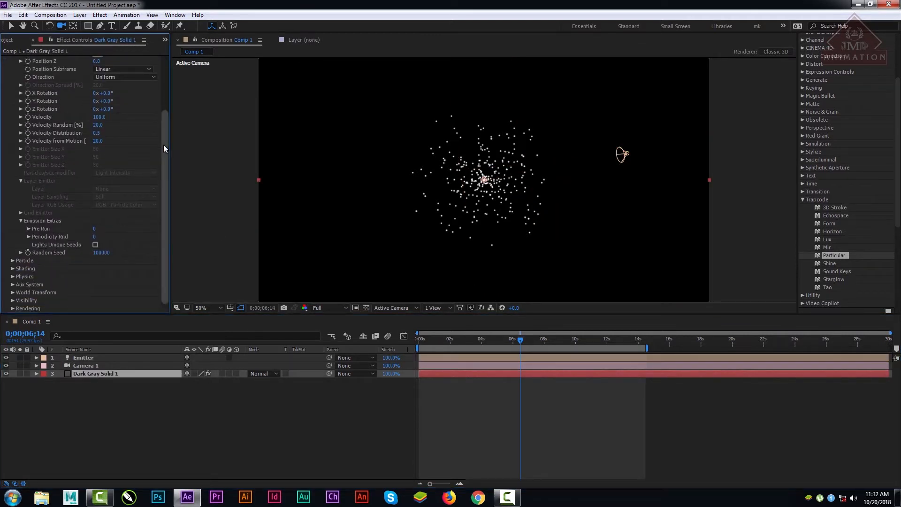
left_click_drag(163, 145, 164, 112)
left_click(12, 83)
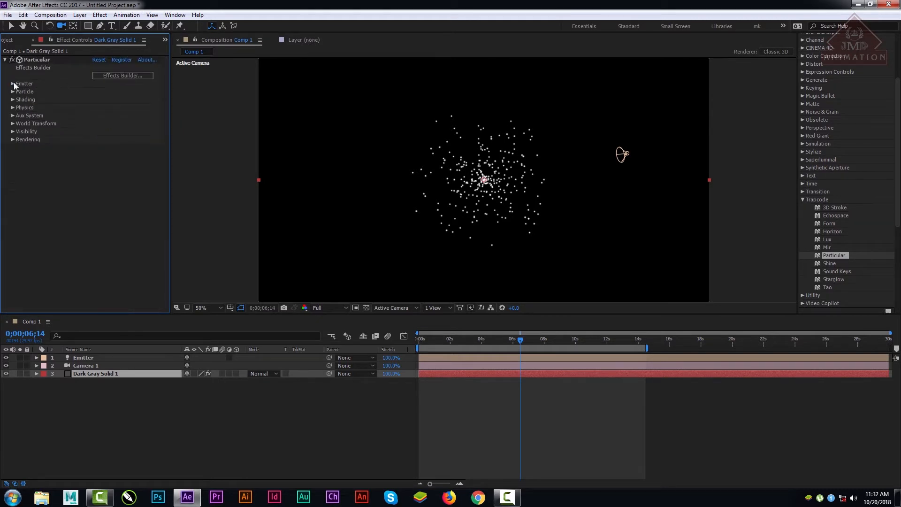
left_click(12, 91)
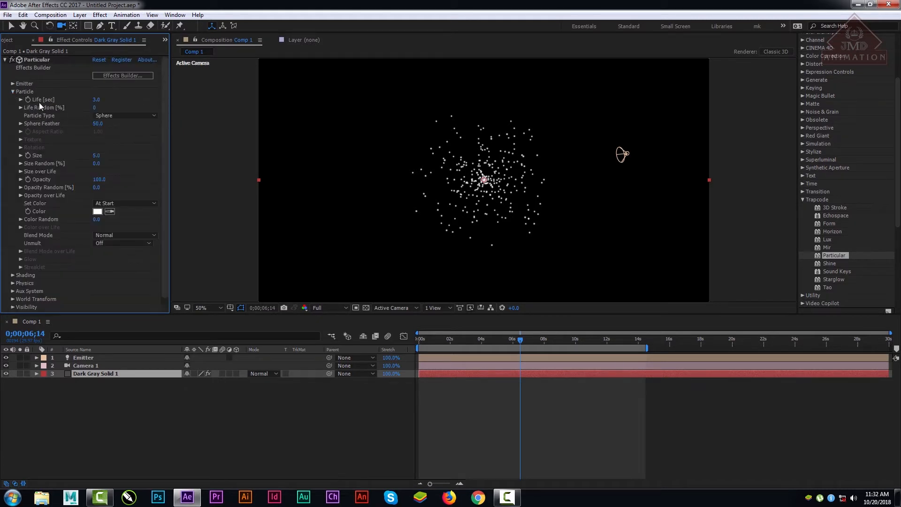
Step: Set the particle Life to 36.1 seconds and preview the animation from the first frame
left_click_drag(488, 344, 399, 340)
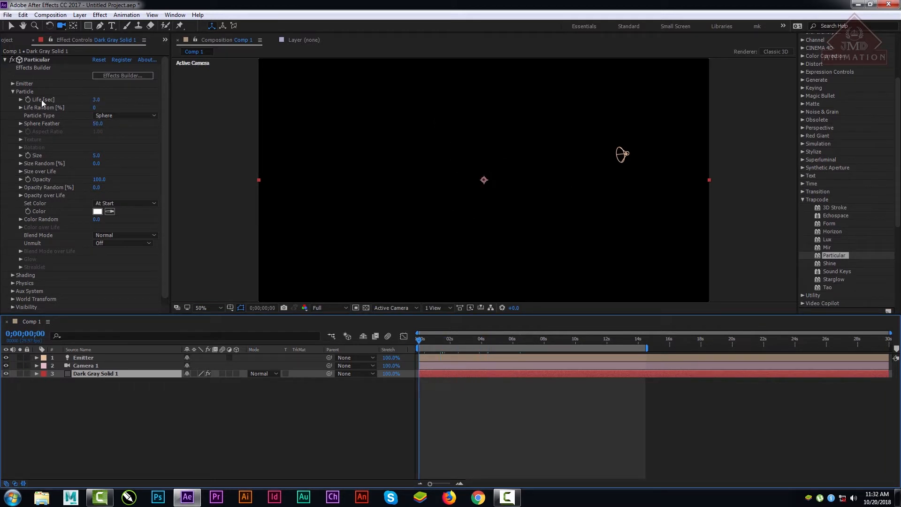
left_click_drag(419, 339, 513, 339)
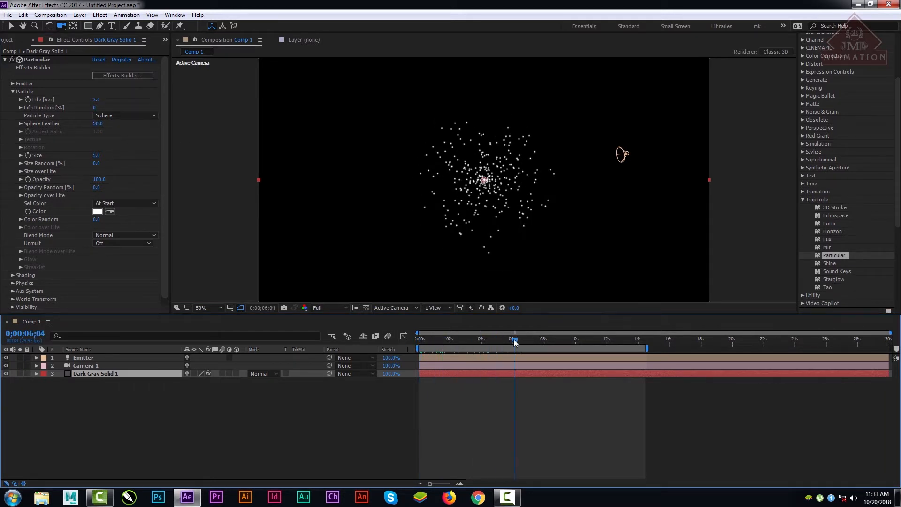
left_click_drag(96, 103, 139, 101)
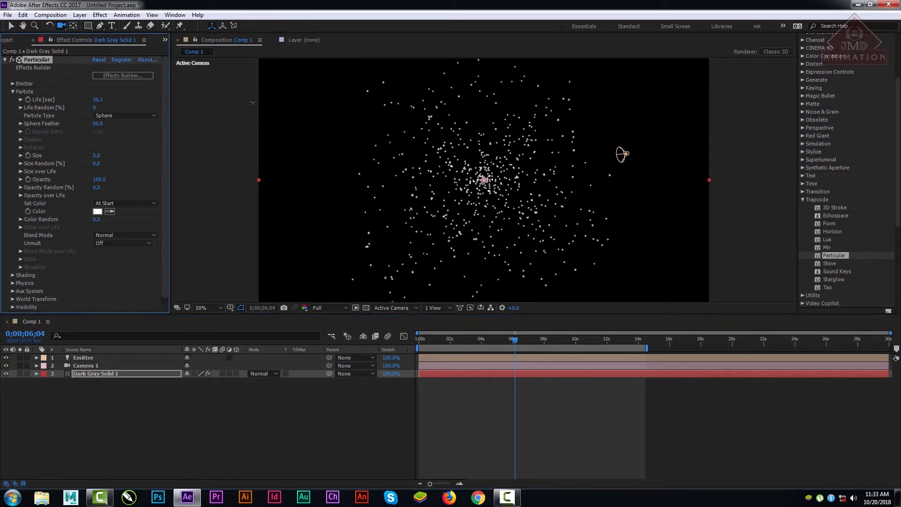
left_click_drag(439, 334, 379, 337)
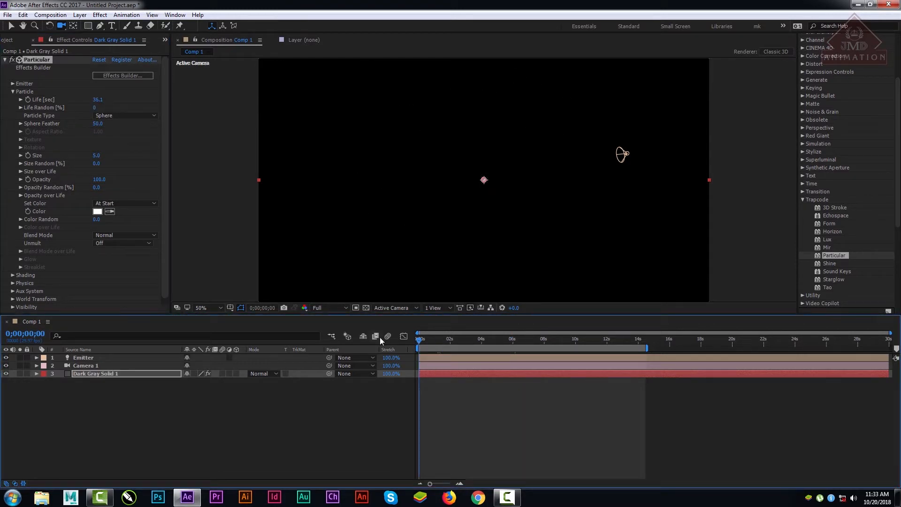
key("space")
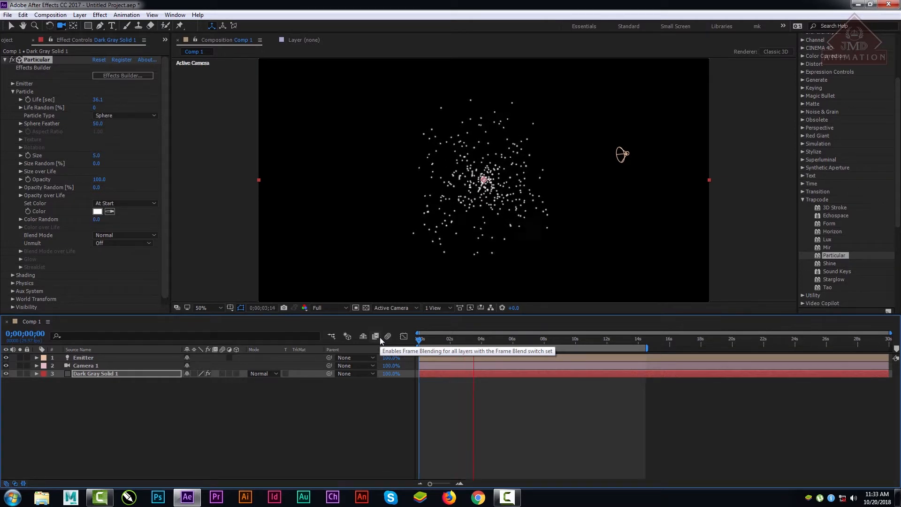
key("space")
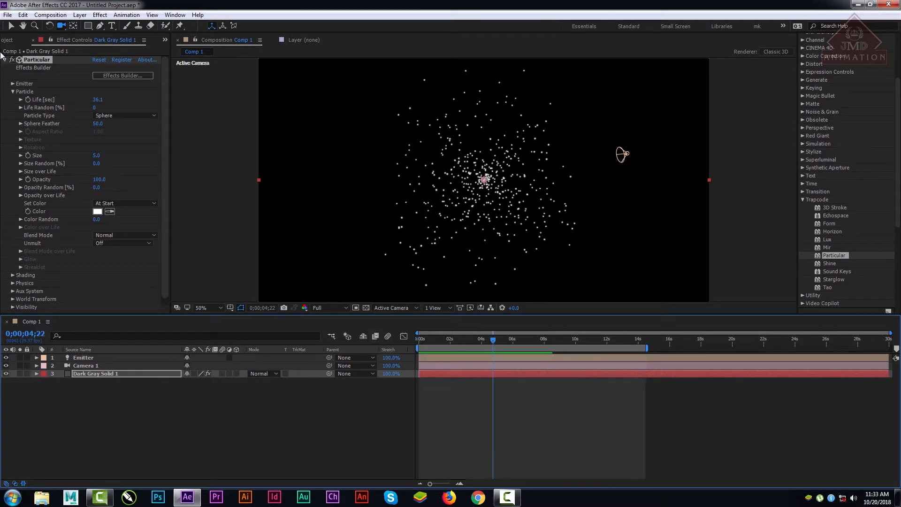
Step: Reduce the particle Life to 0 seconds and preview the animation from the first frame
left_click_drag(98, 100, 80, 102)
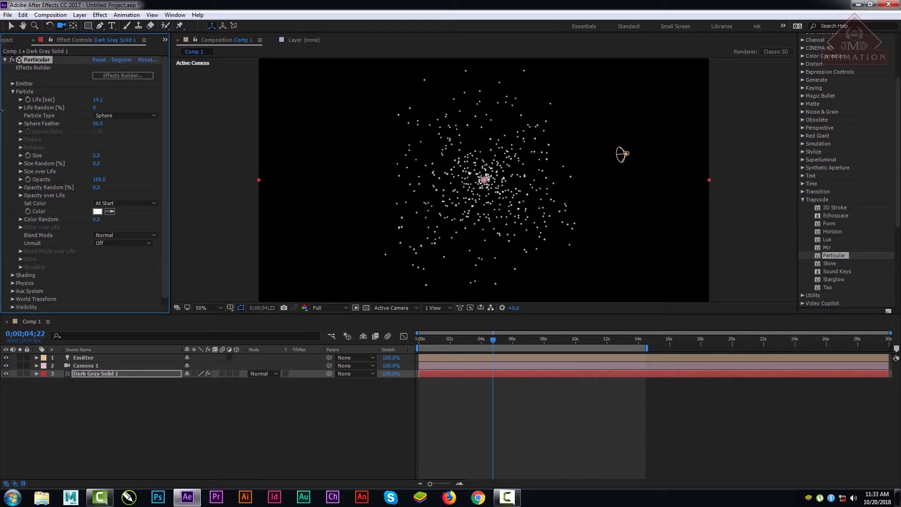
left_click_drag(2, 111, 81, 99)
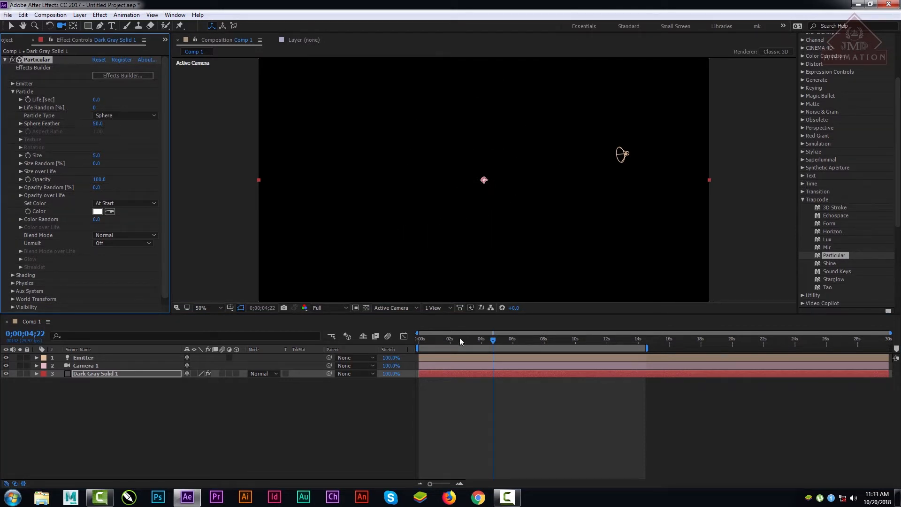
left_click_drag(460, 337, 388, 357)
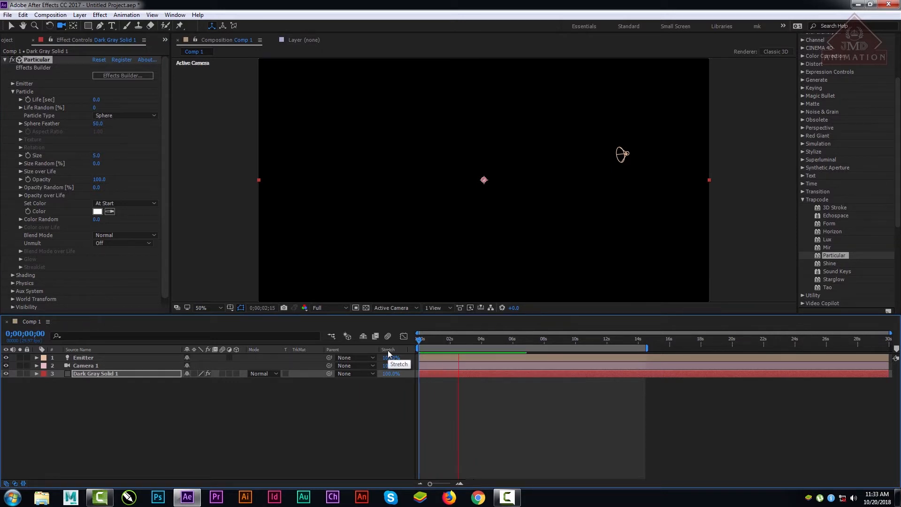
key("space")
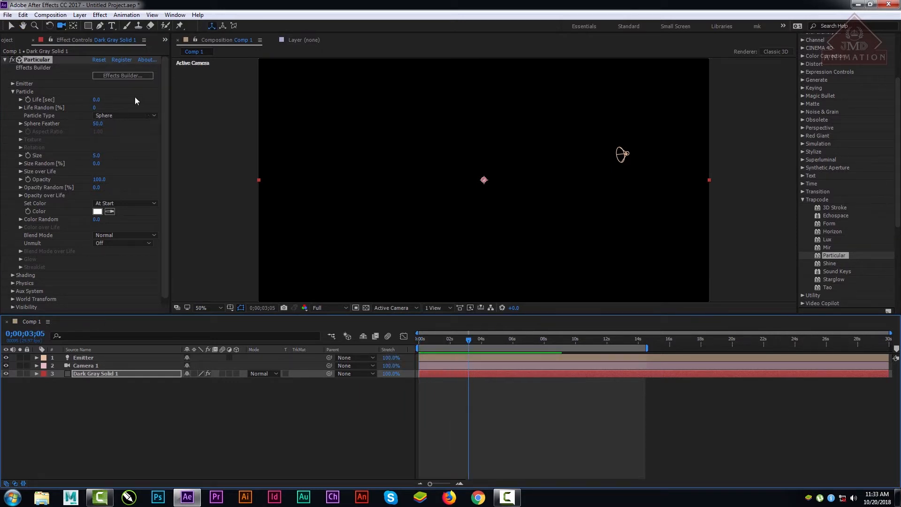
Step: Set the particle Life to 14 seconds and preview the animation from the first frame up to 0;00;06;29
left_click_drag(100, 103, 177, 104)
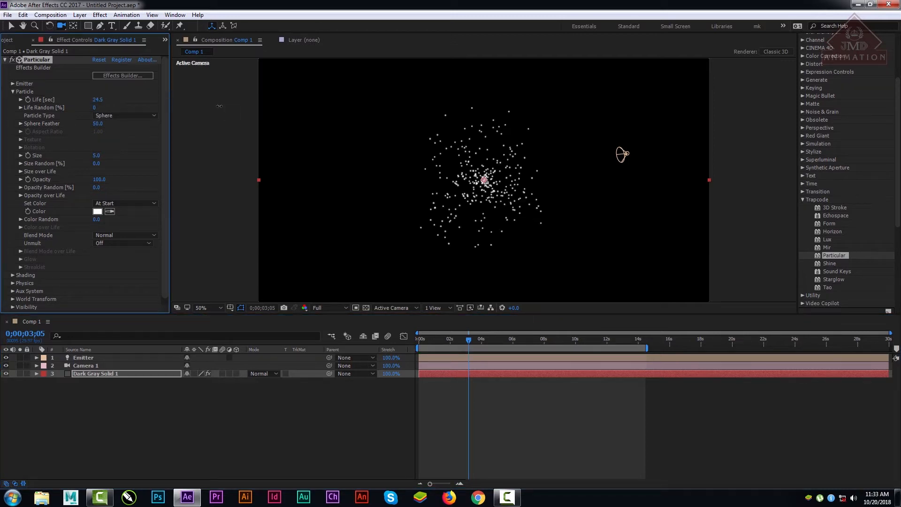
left_click_drag(105, 98, 53, 100)
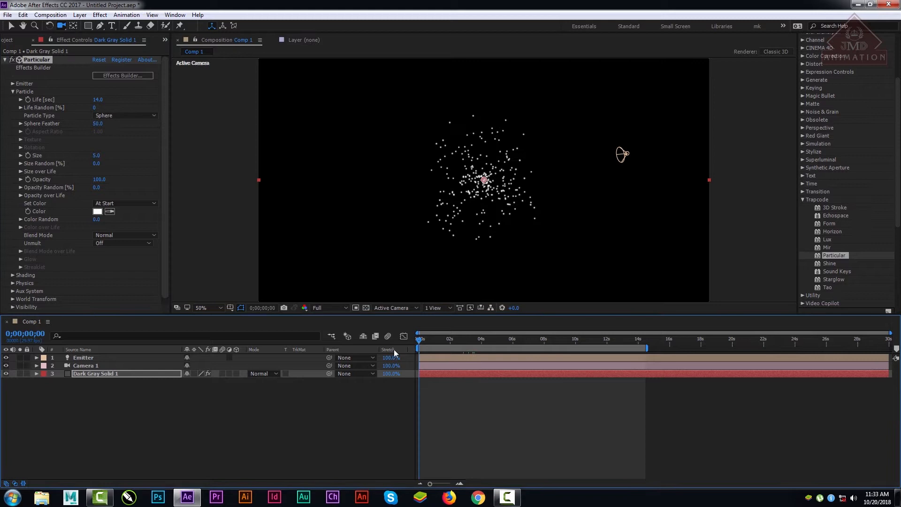
key("Home")
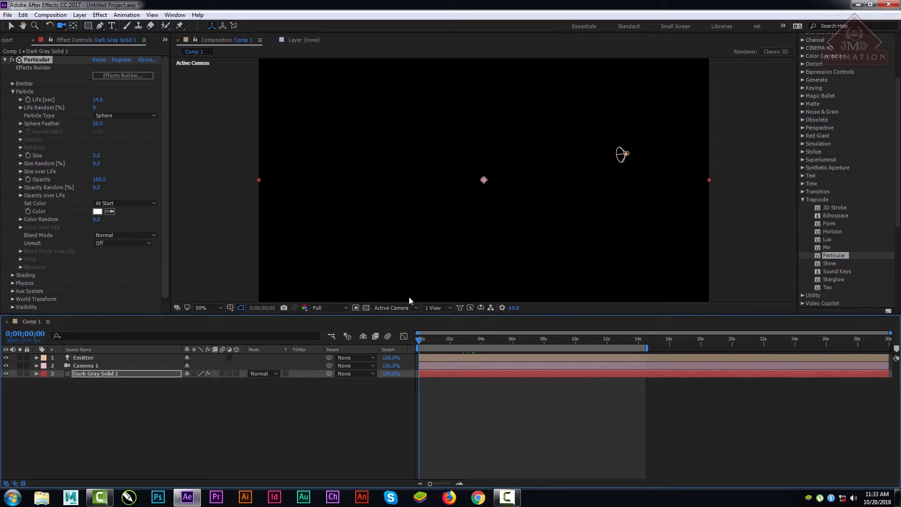
key("space")
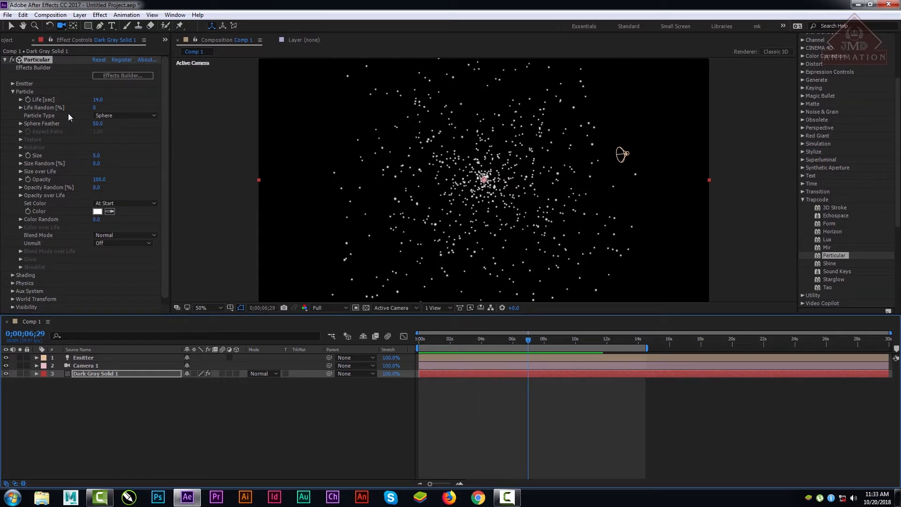
Step: Set Life Random to 100% and scrub the timeline to 0;00;26;12 to check the particles
left_click_drag(96, 108, 116, 107)
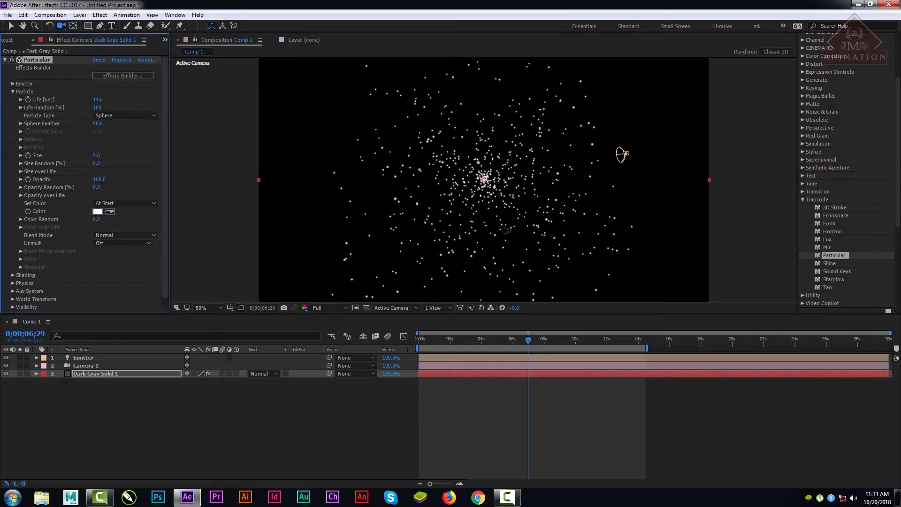
left_click_drag(497, 342, 834, 355)
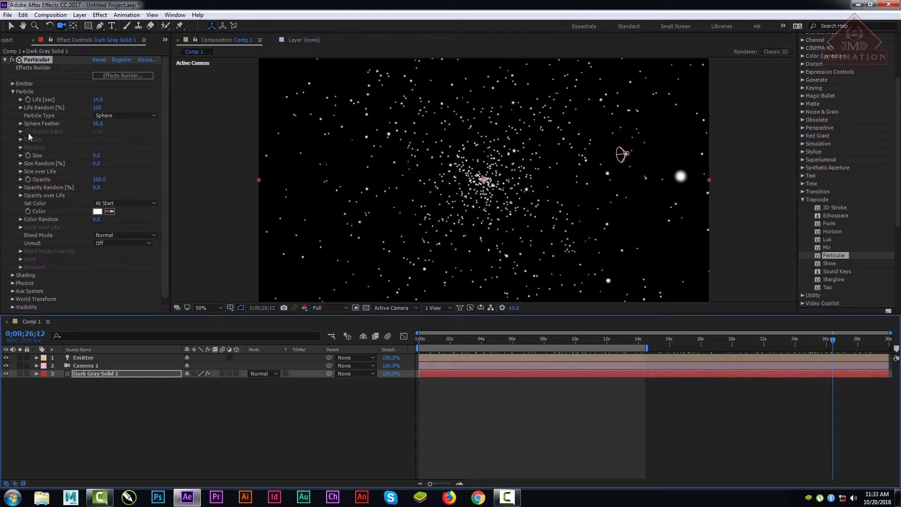
Step: Keep the Particle Type on Sphere and increase the particle Size to 24
left_click(111, 116)
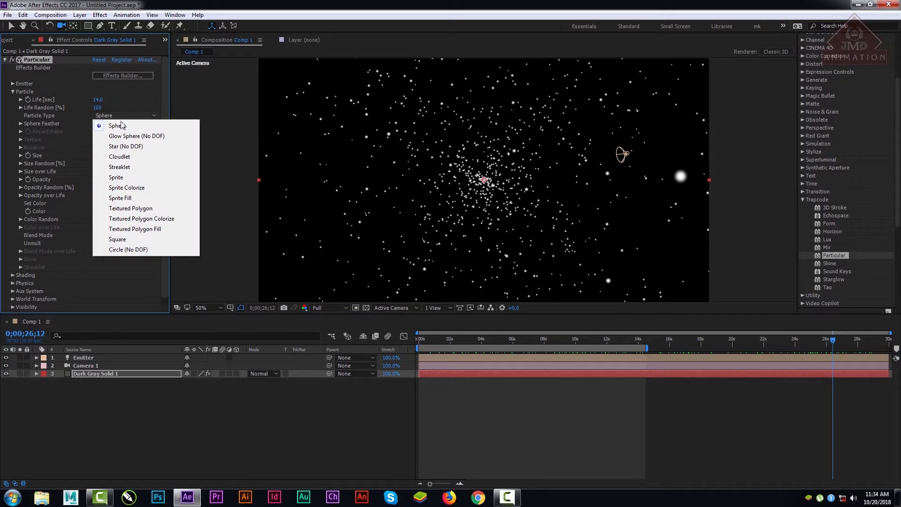
left_click(117, 125)
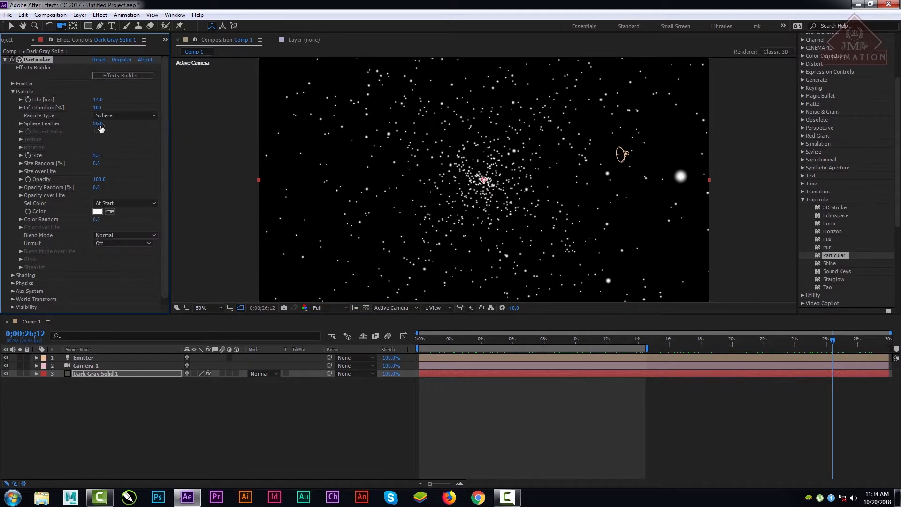
mouse_move(96, 155)
left_mouse_down()
mouse_move(111, 159)
mouse_move(101, 159)
left_mouse_up()
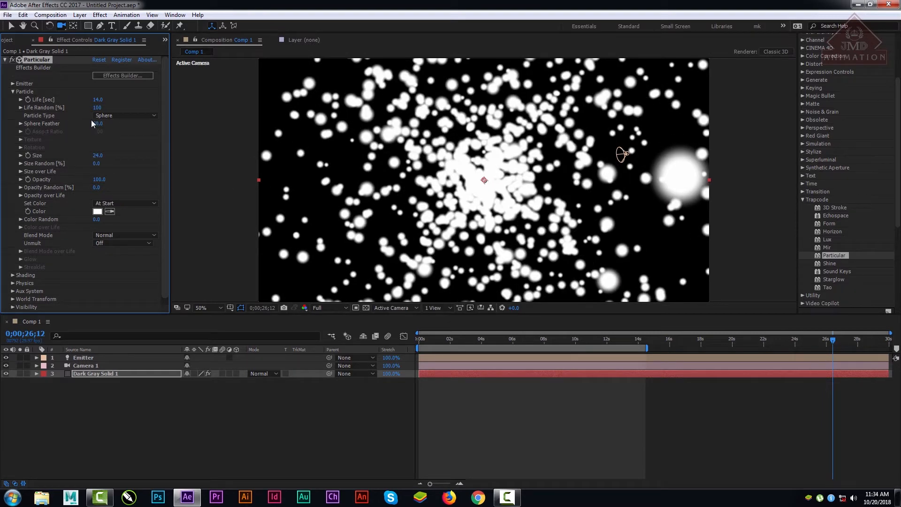
Step: Try Sphere Feather values between 0 and 100, ending at 100, and reduce the particle Size to 20
left_click_drag(97, 124, 28, 133)
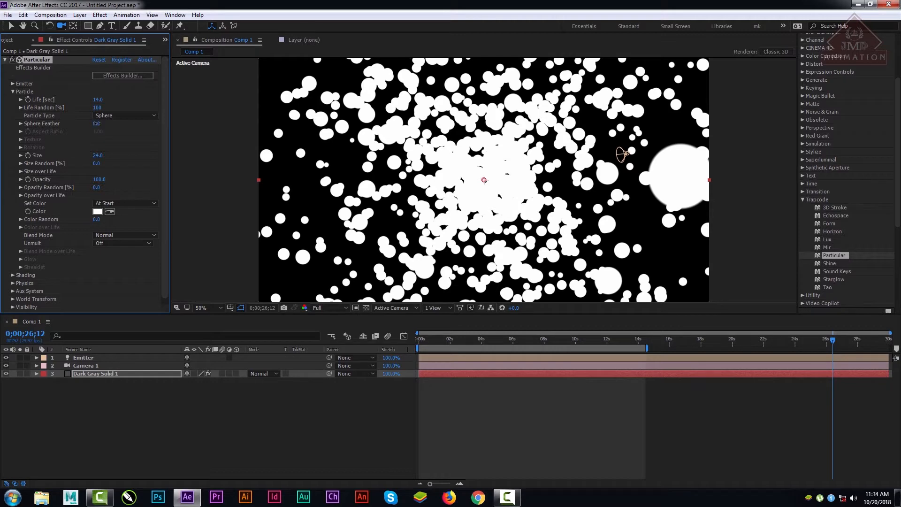
left_click_drag(97, 124, 182, 129)
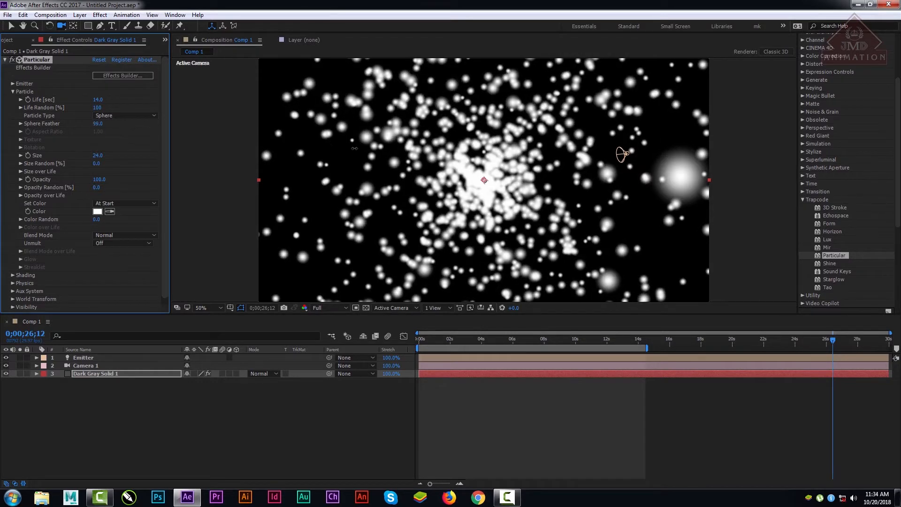
left_click_drag(97, 123, 2, 132)
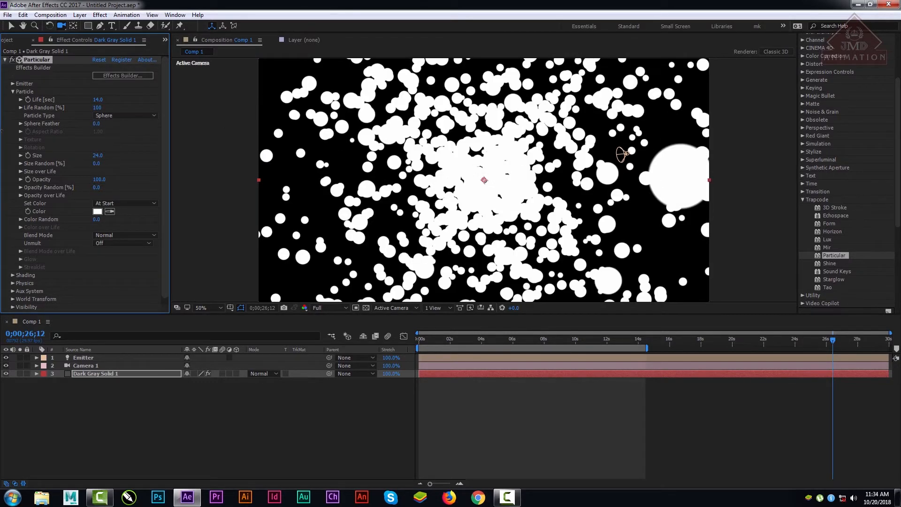
left_click_drag(186, 131, 289, 130)
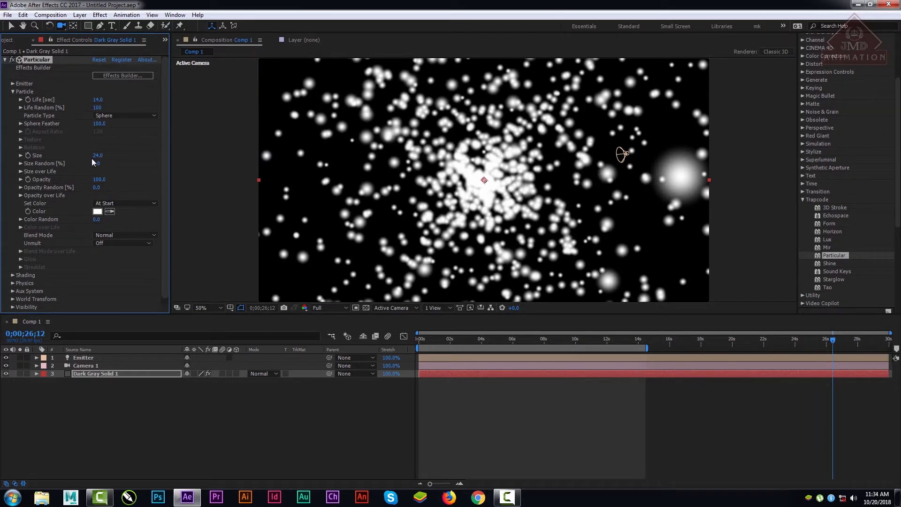
mouse_move(97, 160)
left_mouse_down()
mouse_move(88, 159)
mouse_move(98, 160)
left_mouse_up()
Step: Switch the Particle Type to Glow Sphere (No DOF) and vary its Aspect Ratio, ending at 1.58
left_click(124, 116)
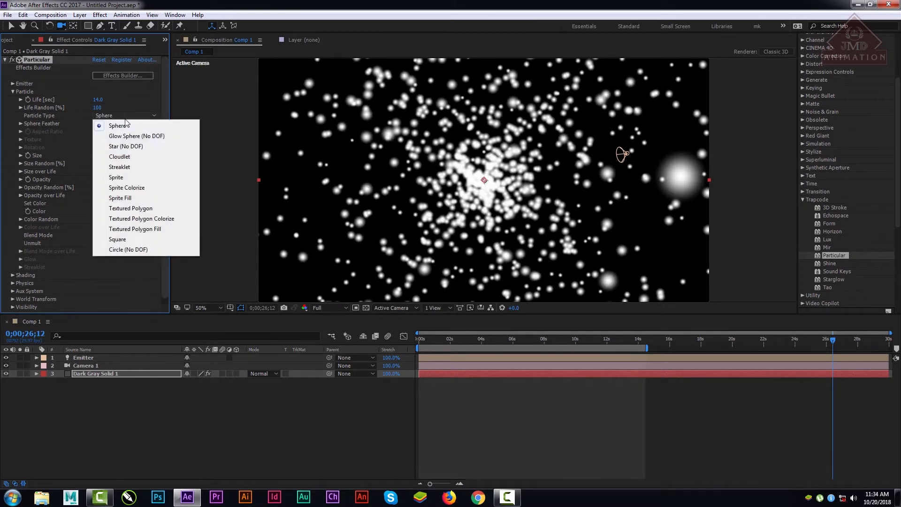
left_click(128, 135)
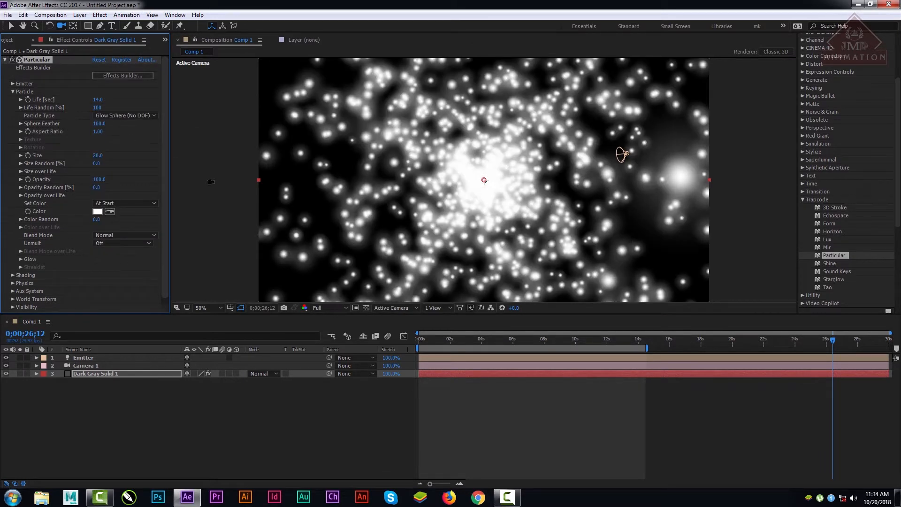
left_click_drag(104, 129, 183, 139)
left_click_drag(98, 129, 268, 143)
left_click_drag(97, 131, 133, 143)
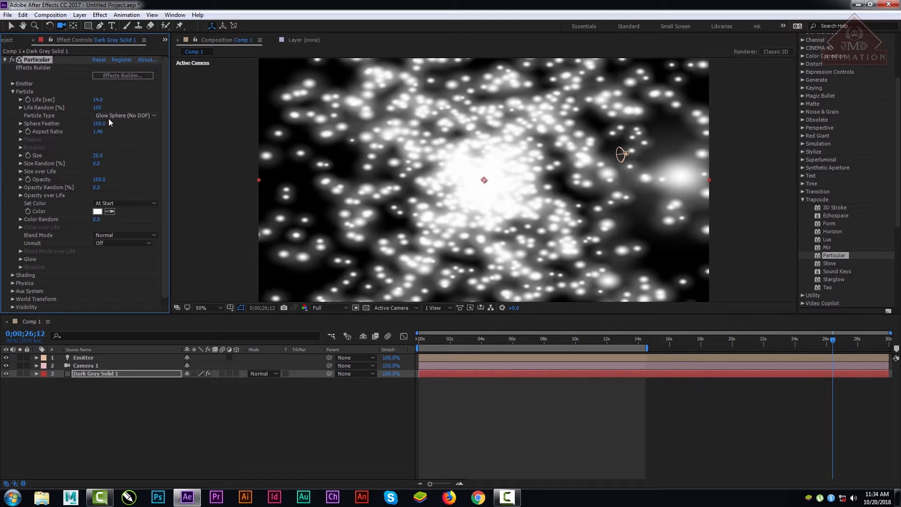
mouse_move(98, 131)
left_mouse_down()
mouse_move(50, 132)
mouse_move(138, 132)
mouse_move(114, 124)
left_mouse_up()
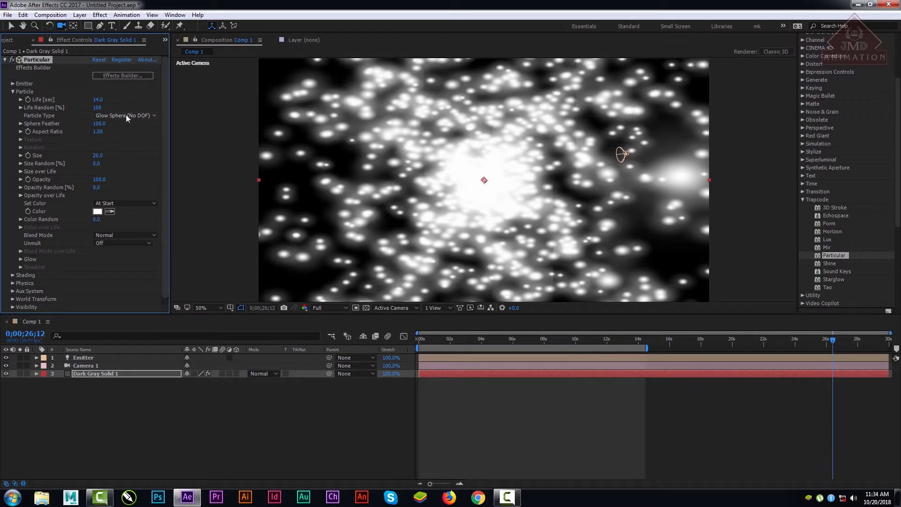
Step: Switch the Particle Type to Star (No DOF) and vary its Aspect Ratio, ending at 1.28
left_click(125, 115)
left_click(134, 147)
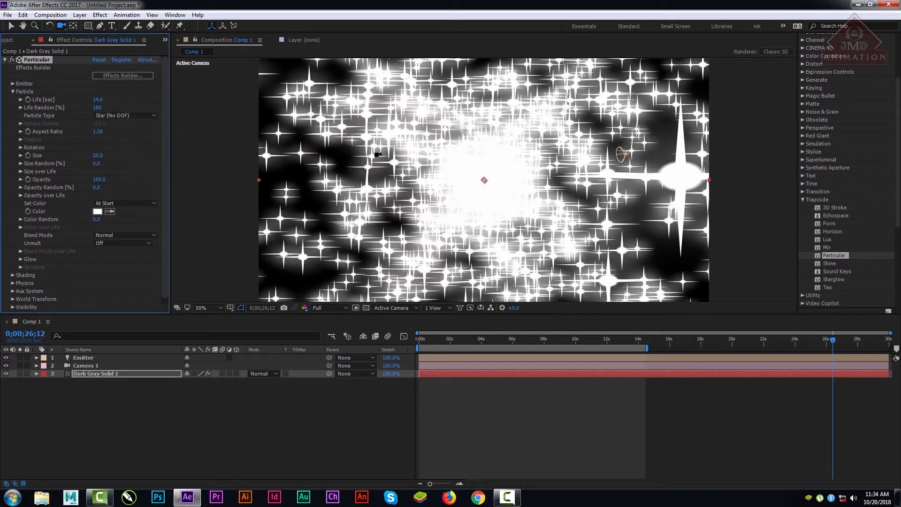
left_click_drag(102, 133, 44, 172)
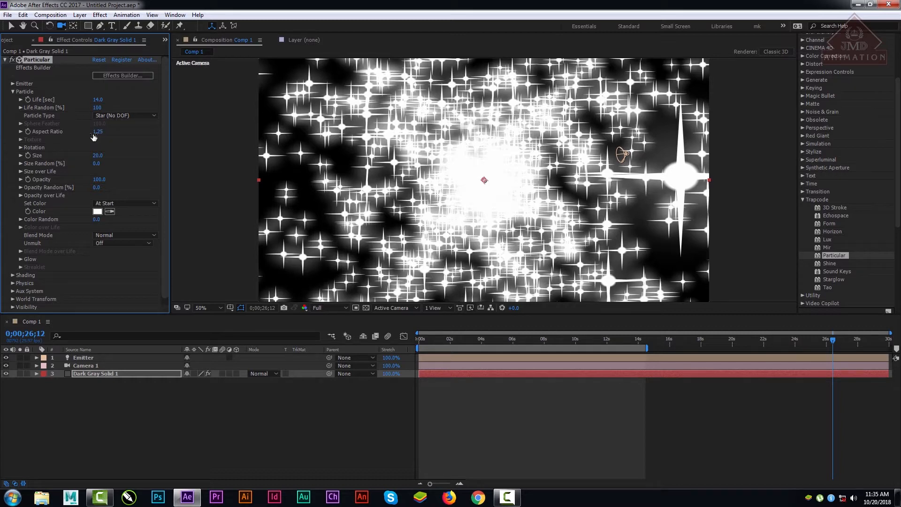
left_click_drag(97, 131, 102, 132)
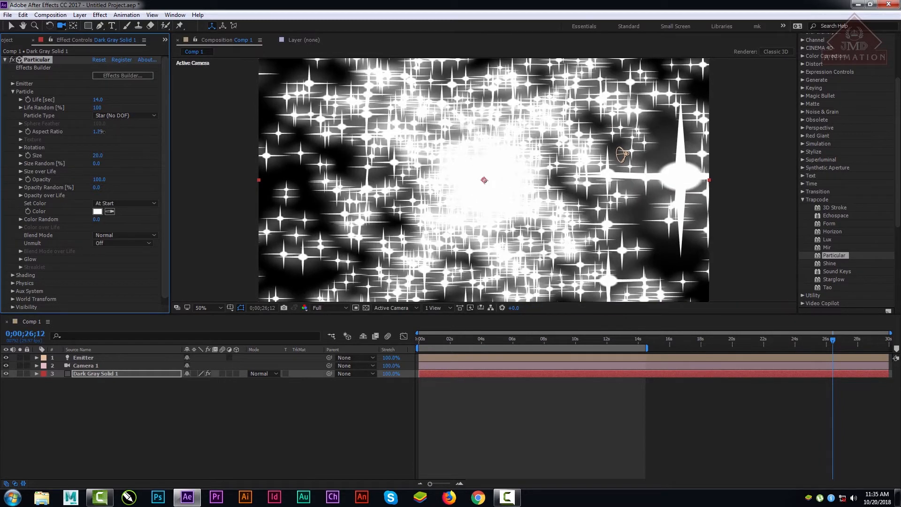
Step: Switch the Particle Type to Cloudlet, set Cloudlet Feather to 100 and increase the Size to 489
left_click(109, 114)
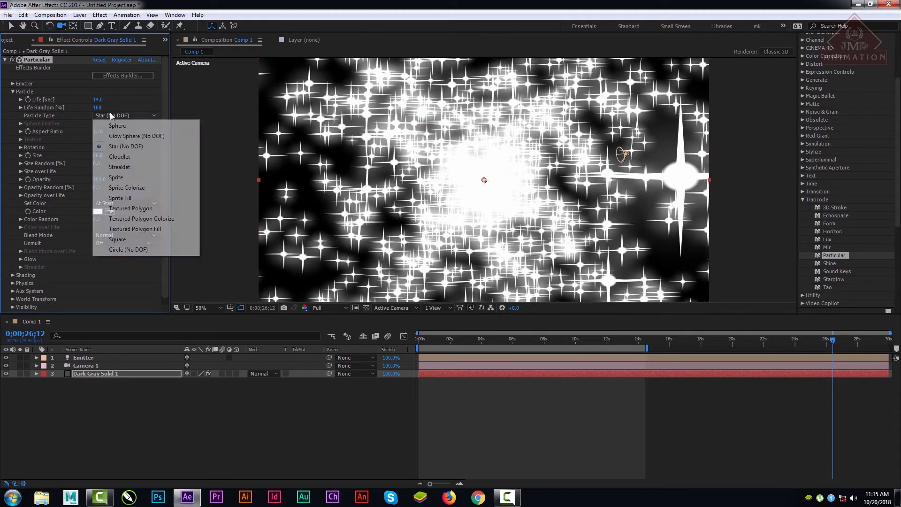
left_click(124, 156)
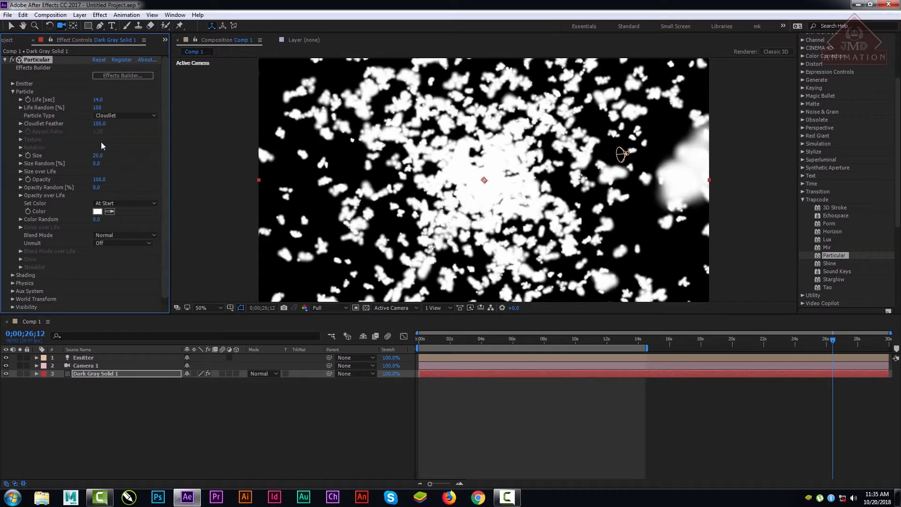
left_click_drag(98, 123, 313, 134)
left_click_drag(98, 156, 320, 154)
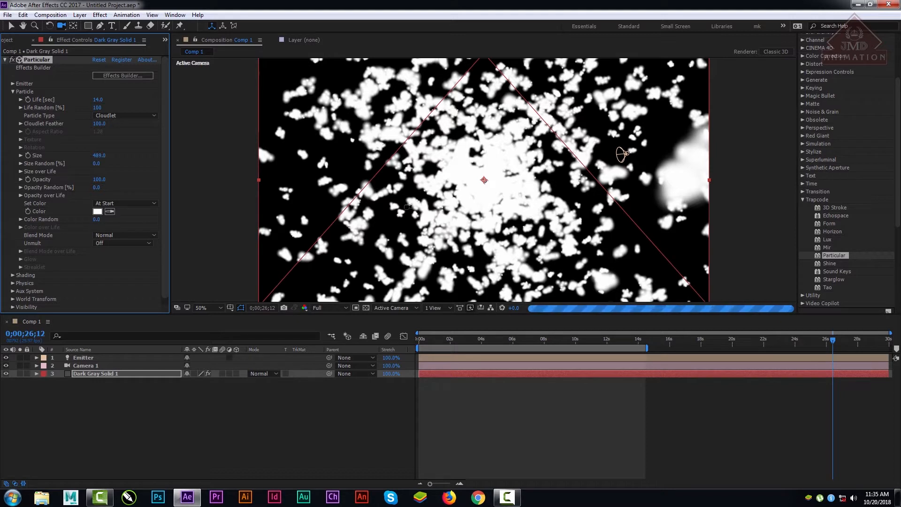
Step: Lower the preview resolution to Third and reduce the cloudlet particle Size to 47
left_click(11, 26)
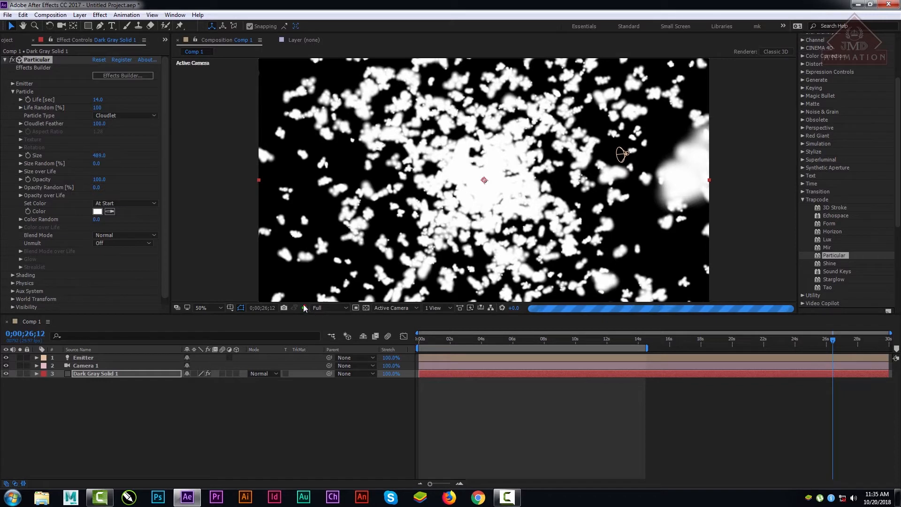
left_click(328, 308)
left_click(345, 356)
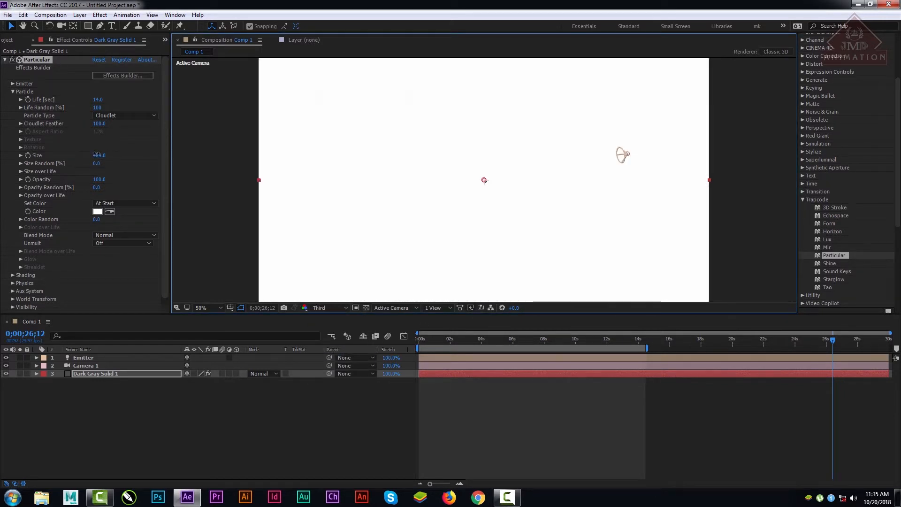
left_click_drag(101, 155, 4, 155)
mouse_move(106, 153)
left_mouse_down()
mouse_move(67, 157)
mouse_move(111, 156)
left_mouse_up()
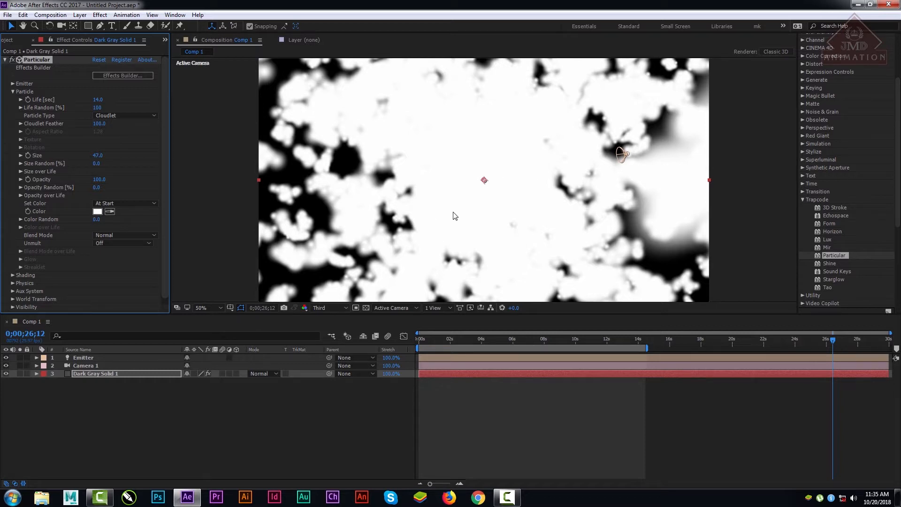
Step: Lower the Cloudlet Feather to 20
left_click(98, 123)
type("25")
key("Return")
mouse_move(61, 126)
left_mouse_down()
mouse_move(49, 126)
mouse_move(59, 126)
left_mouse_up()
Step: Switch the Particle Type to Streaklet with Streaklet Feather 100, Size 21 and Size Random 100%
left_click(128, 115)
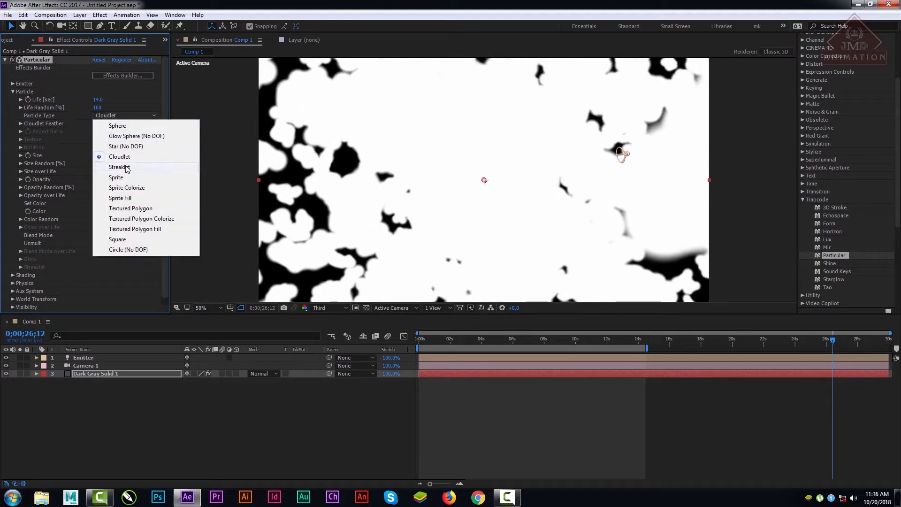
left_click(125, 167)
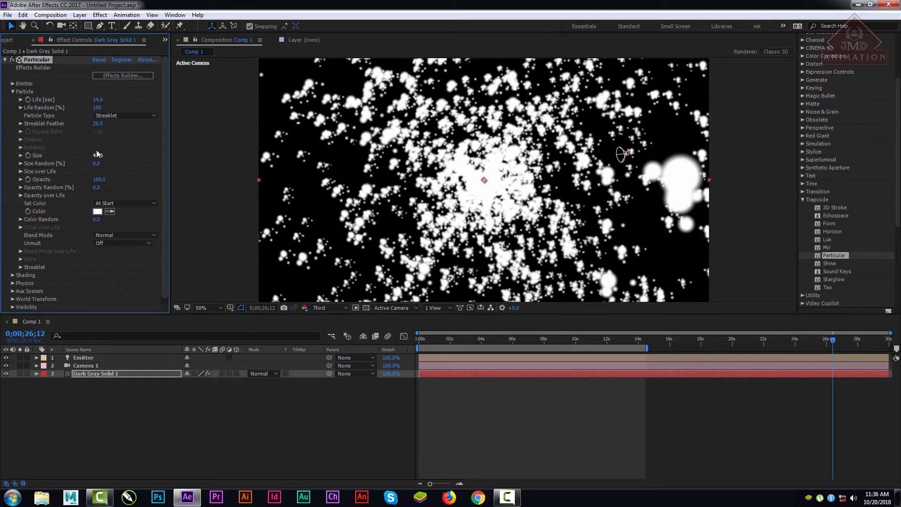
left_click_drag(96, 126, 169, 124)
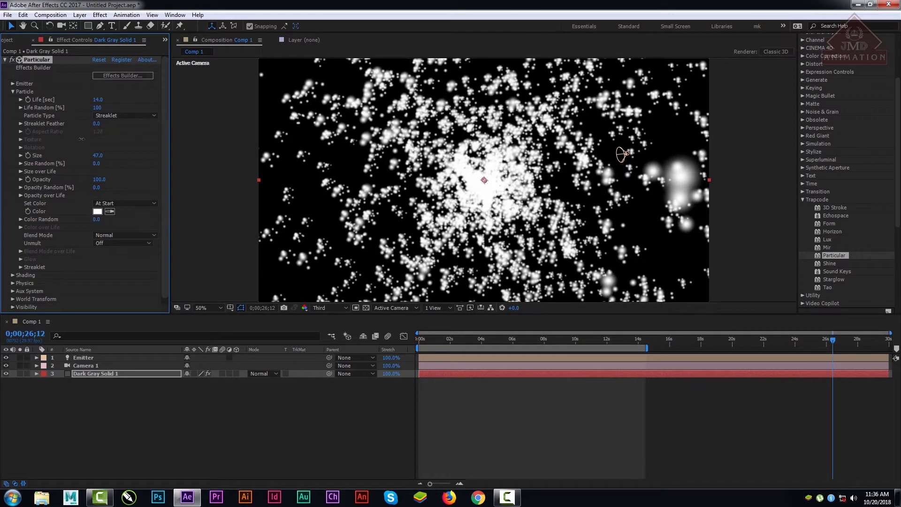
left_click_drag(81, 139, 225, 132)
mouse_move(95, 160)
left_mouse_down()
mouse_move(154, 158)
mouse_move(101, 171)
mouse_move(98, 162)
left_mouse_up()
mouse_move(191, 161)
left_mouse_down()
mouse_move(183, 162)
mouse_move(202, 162)
left_mouse_up()
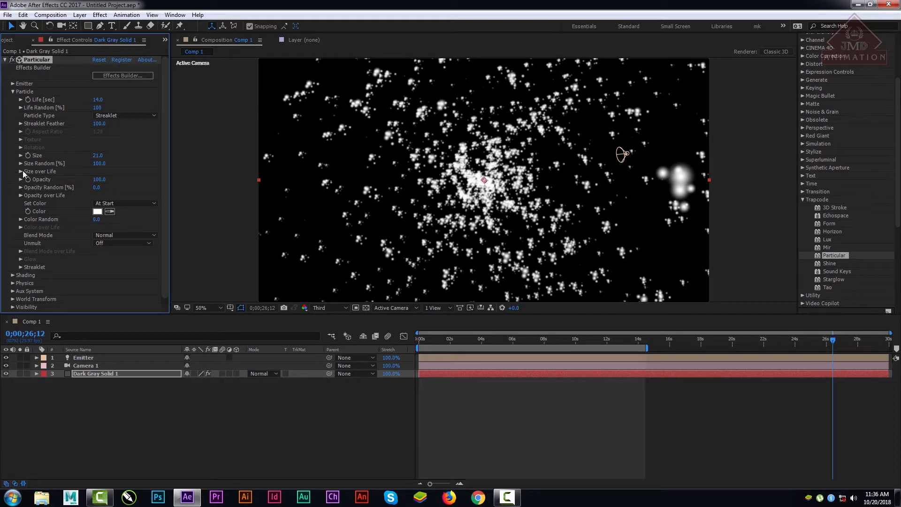
Step: Switch the Particle Type to Sprite and import the kisspng cartoon boy PNG from New folder on the desktop
left_click(145, 116)
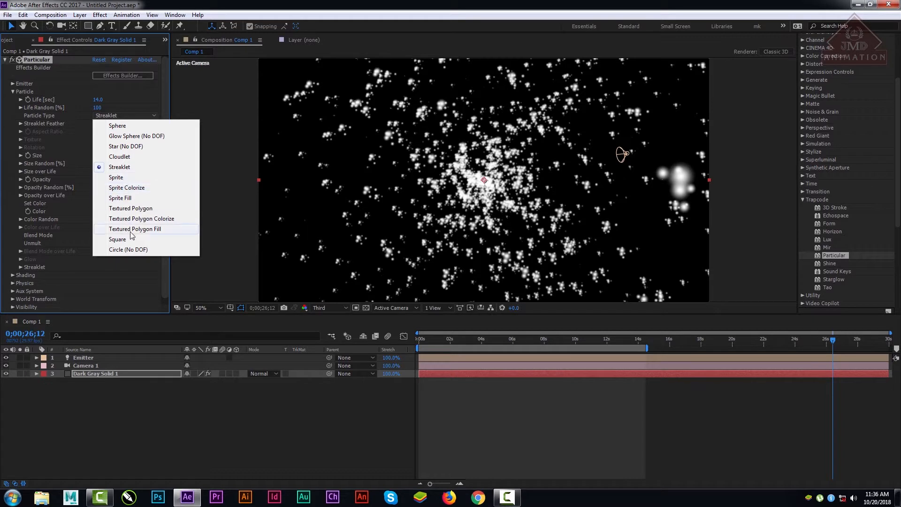
left_click(115, 179)
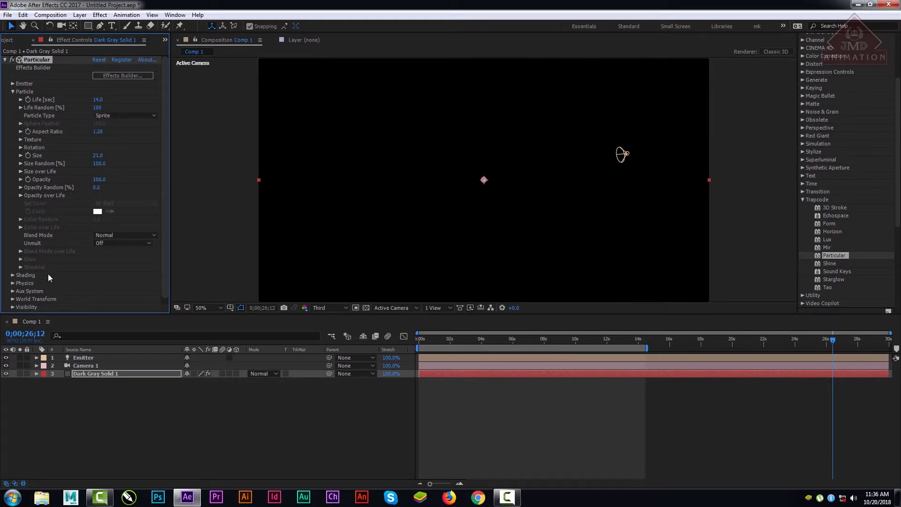
left_click(10, 40)
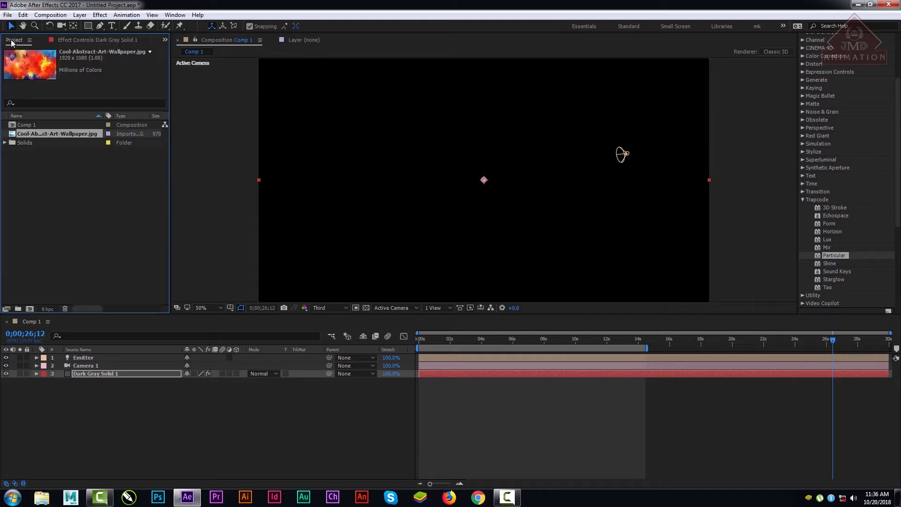
double_click(90, 250)
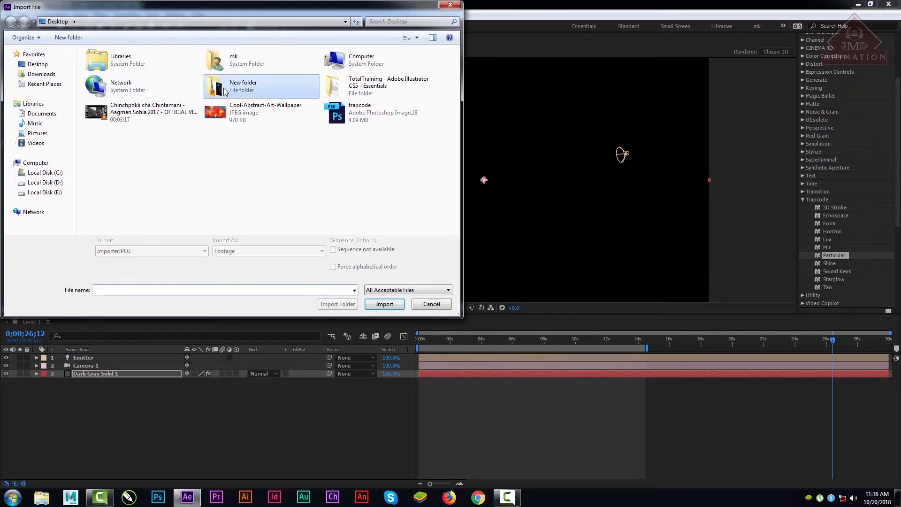
double_click(237, 84)
double_click(259, 209)
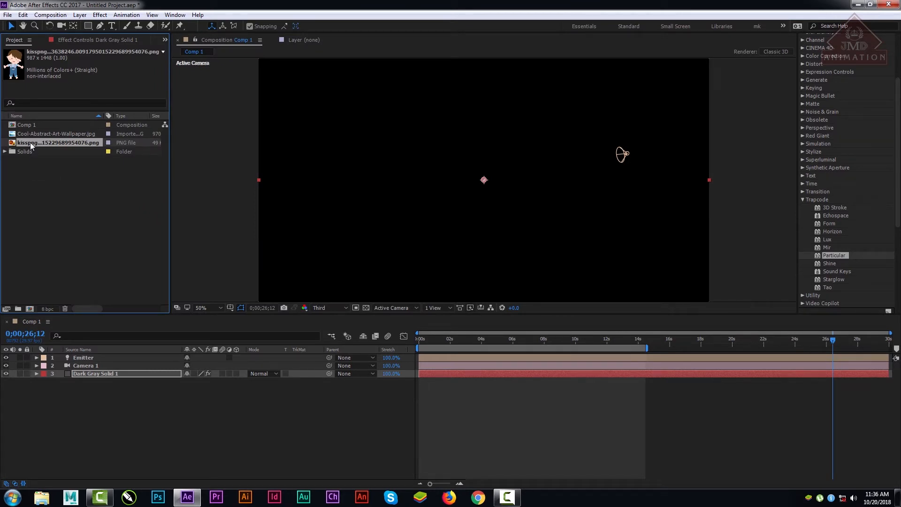
Step: Add the imported boy PNG to Comp 1 as the lowest layer and restore the preview resolution to Full
left_click_drag(30, 142, 105, 426)
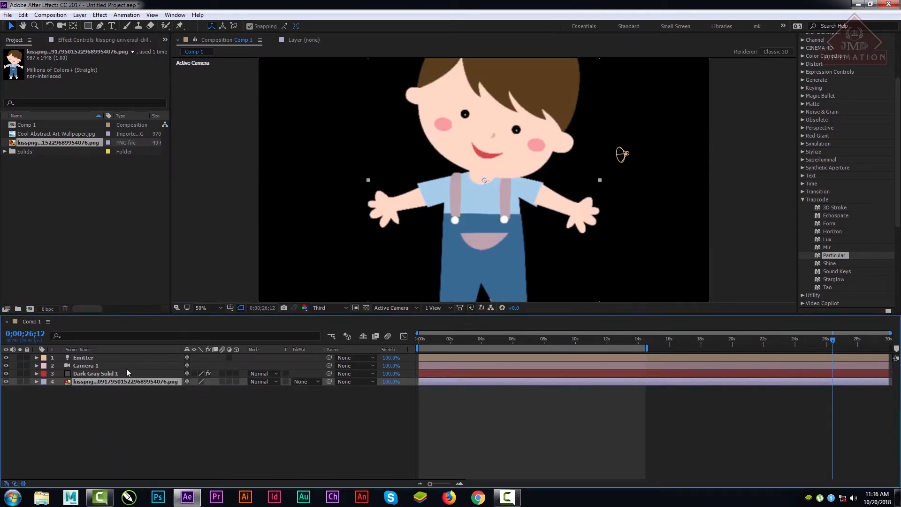
left_click(324, 307)
left_click(334, 328)
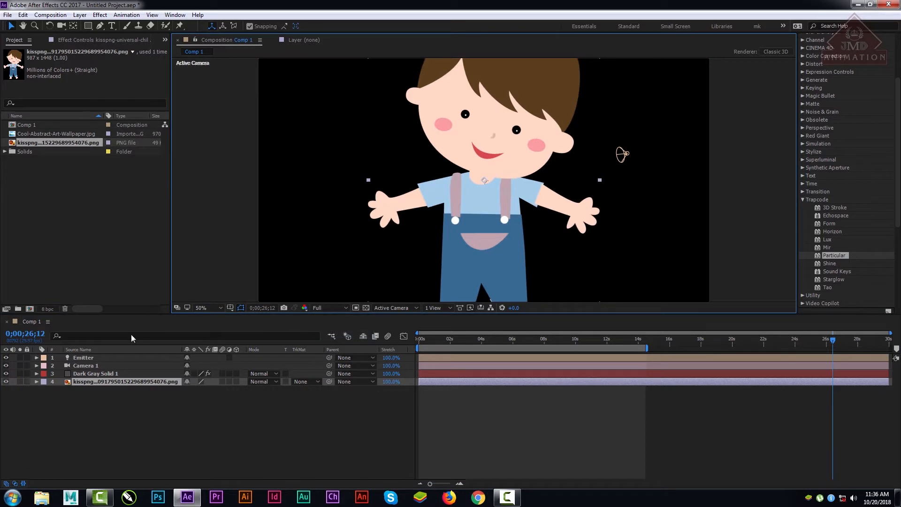
Step: Assign the kisspng boy PNG layer as the sprite Texture layer in Particular on Dark Gray Solid 1
left_click(93, 365)
left_click(89, 373)
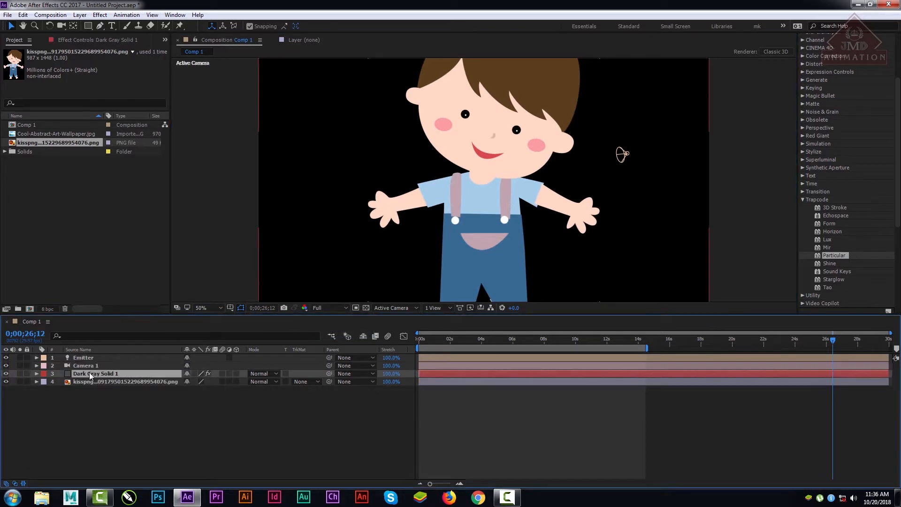
left_click(74, 39)
left_click(116, 116)
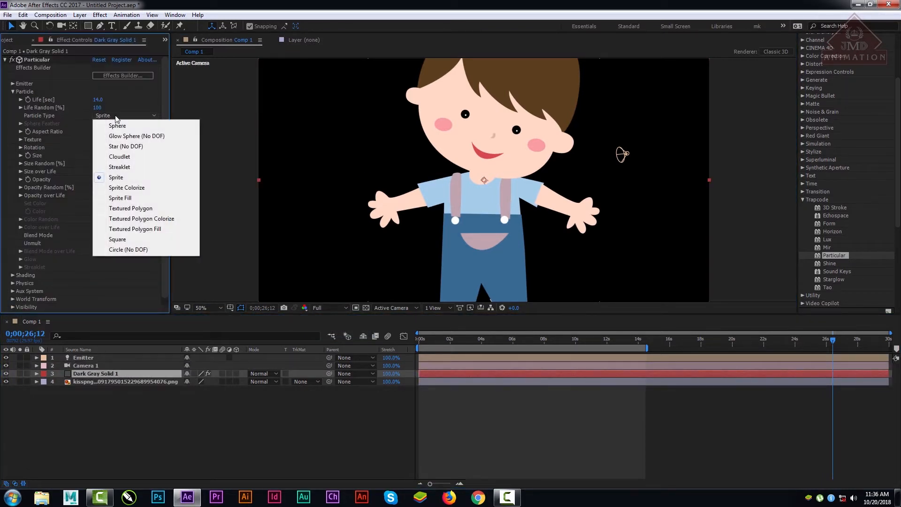
left_click(163, 94)
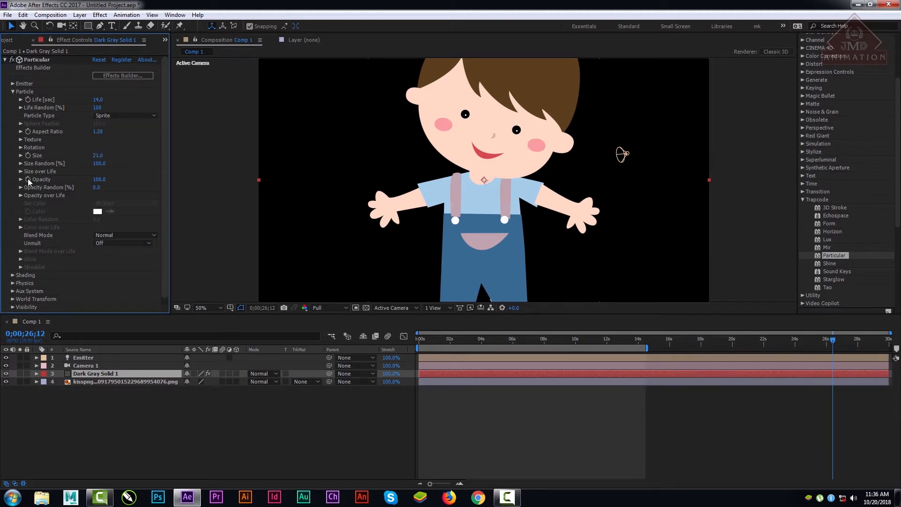
left_click(20, 140)
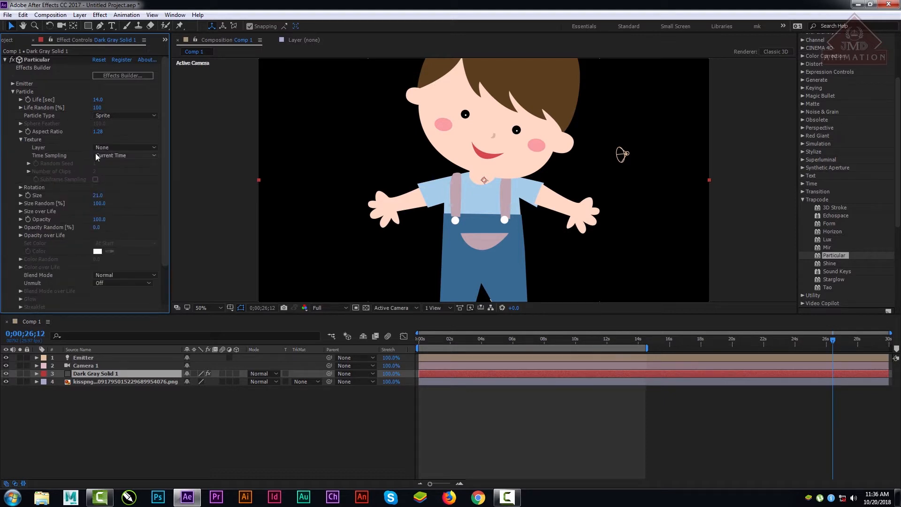
left_click(109, 147)
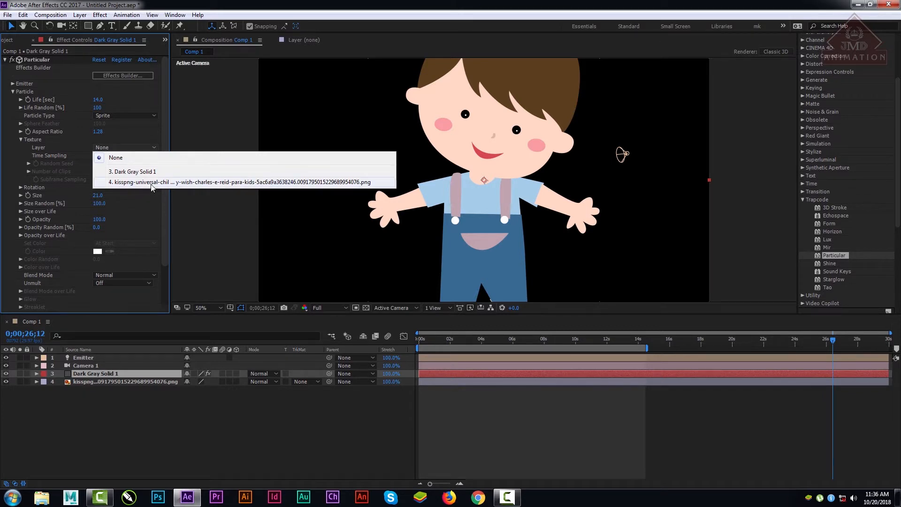
left_click(162, 183)
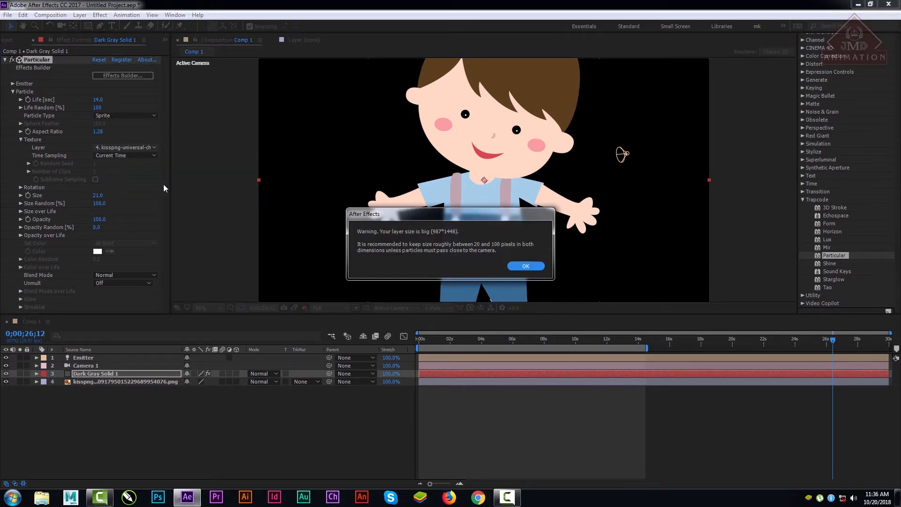
left_click(530, 266)
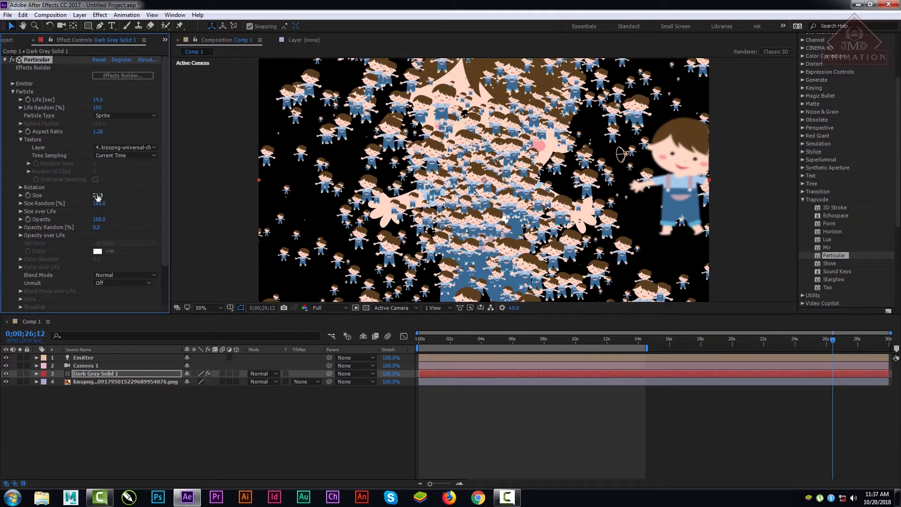
Step: Reduce the particle Size to 8 and hide the kisspng boy PNG layer in Comp 1
left_click_drag(98, 195, 96, 195)
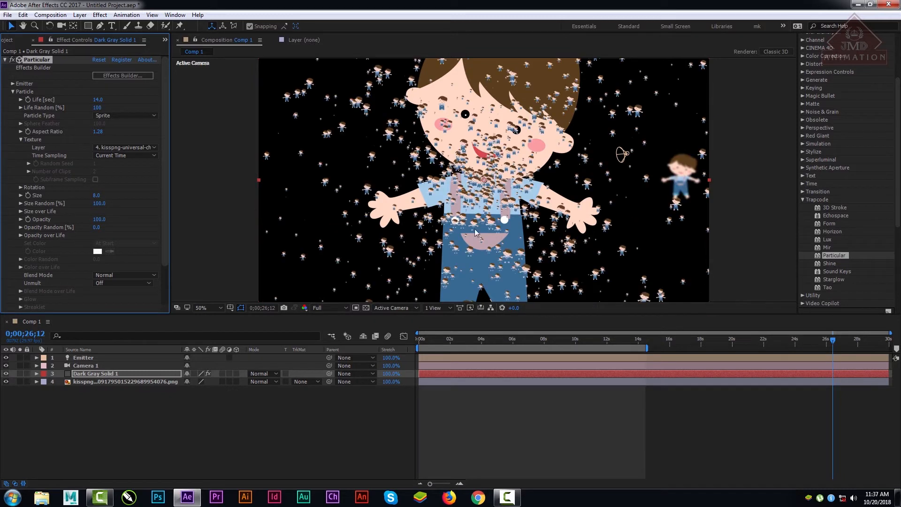
left_click(6, 382)
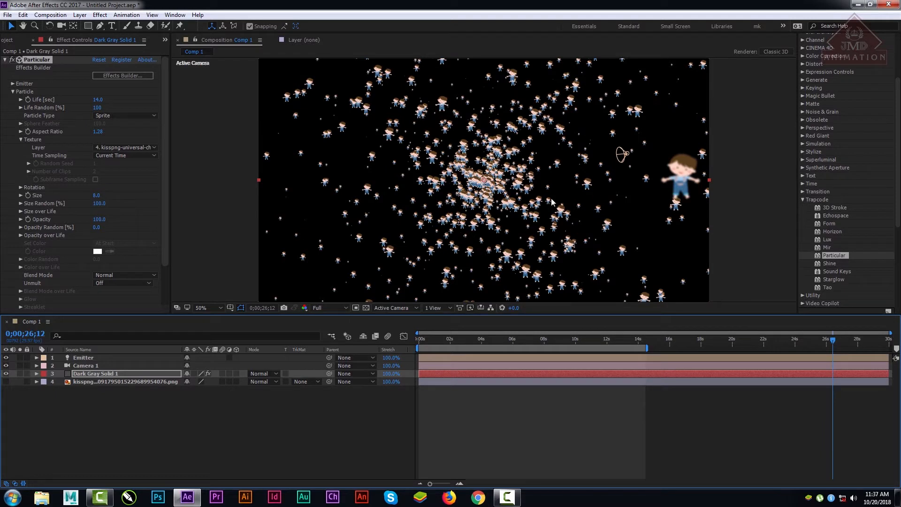
left_click(164, 145)
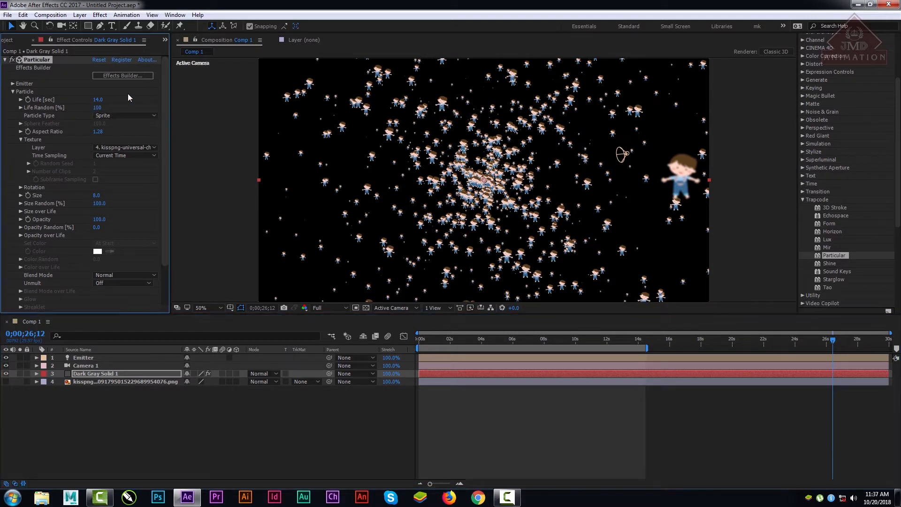
Step: Set the emitter's Particles/sec to 50, try 10 as well, and undo that second reduction
left_click(13, 84)
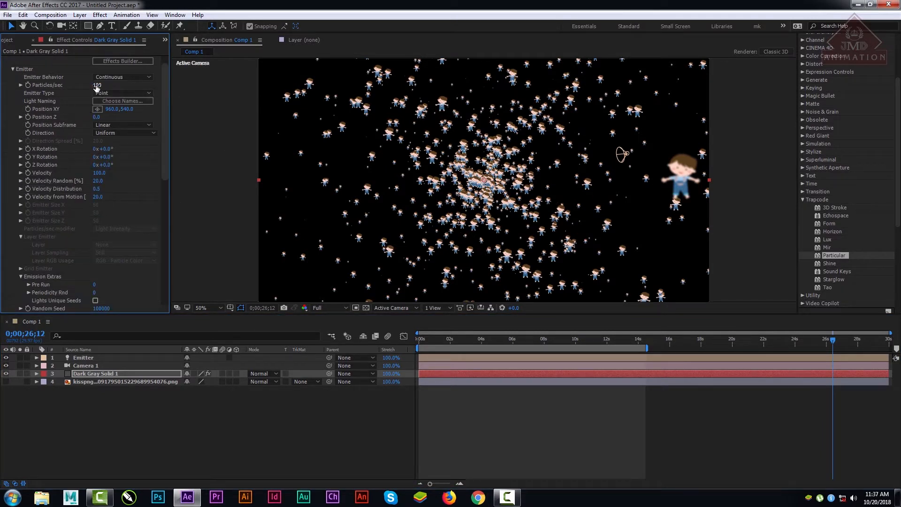
left_click_drag(97, 85, 86, 85)
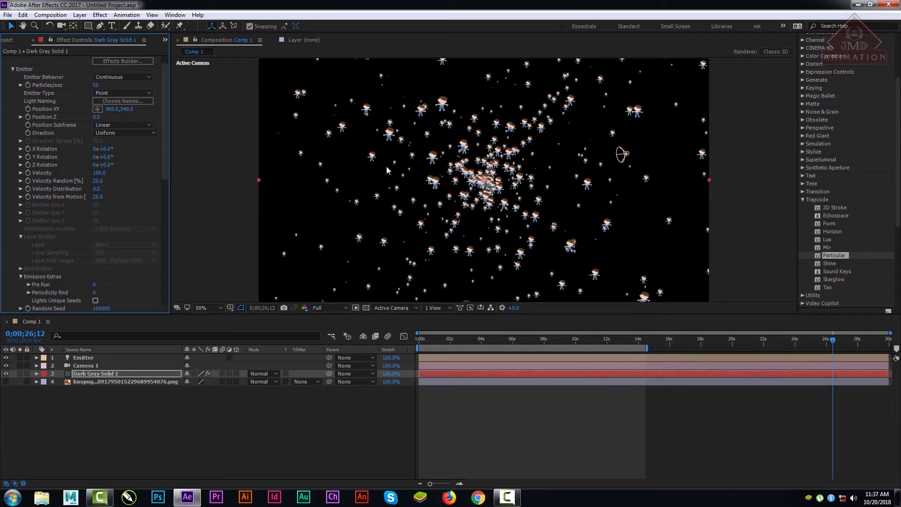
mouse_move(93, 87)
left_mouse_down()
mouse_move(106, 86)
mouse_move(95, 86)
left_mouse_up()
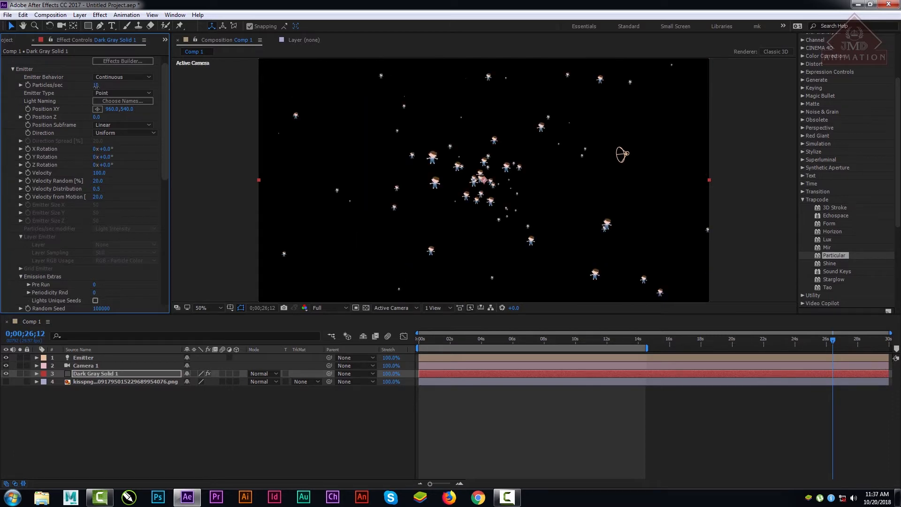
key("ctrl+z")
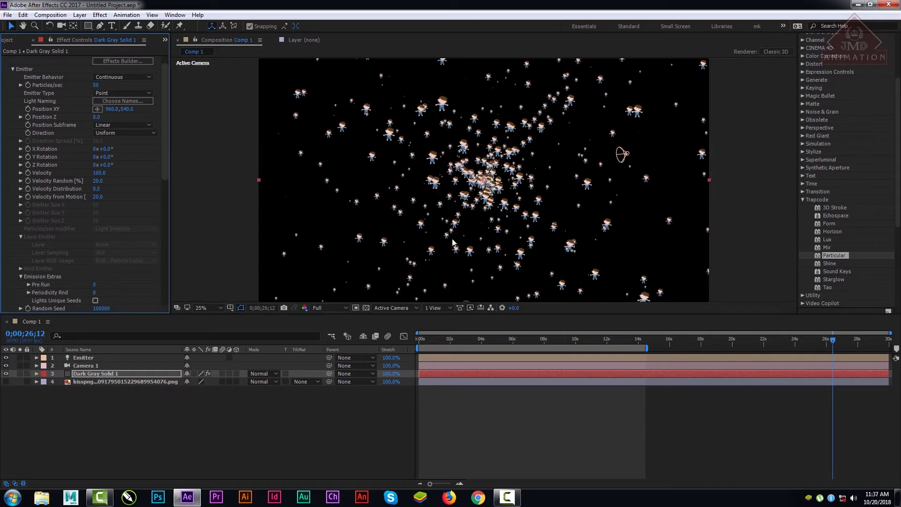
Step: Inspect the boy sprites at 200% magnification and fit the composition back into the viewer
scroll(451, 238, "up", 2)
left_click(220, 308)
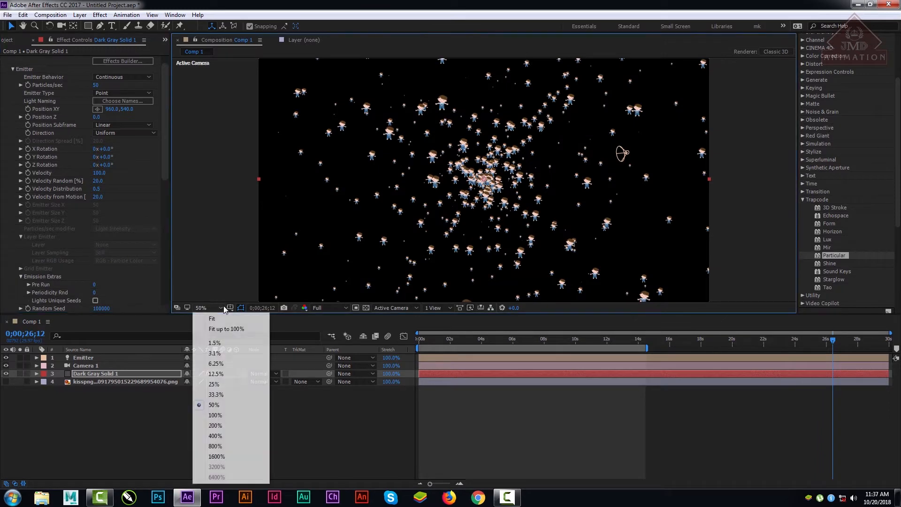
left_click(216, 425)
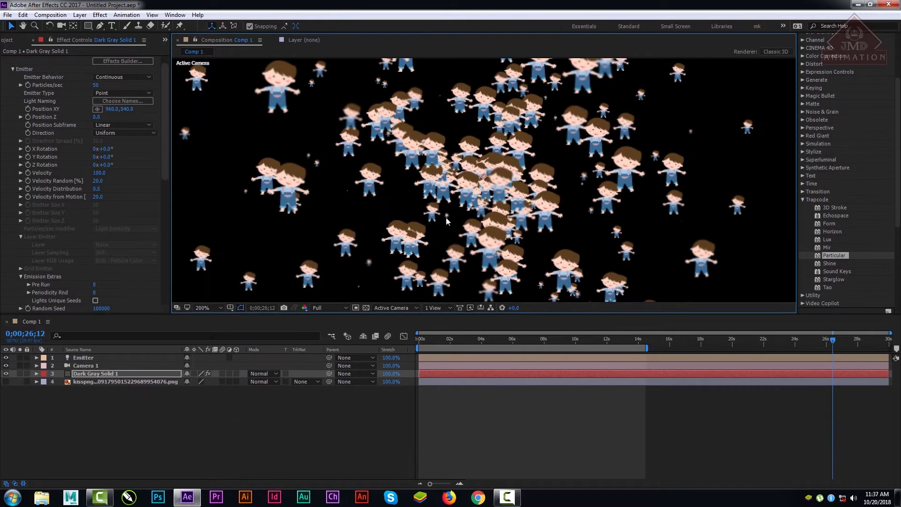
left_click(199, 308)
left_click(220, 323)
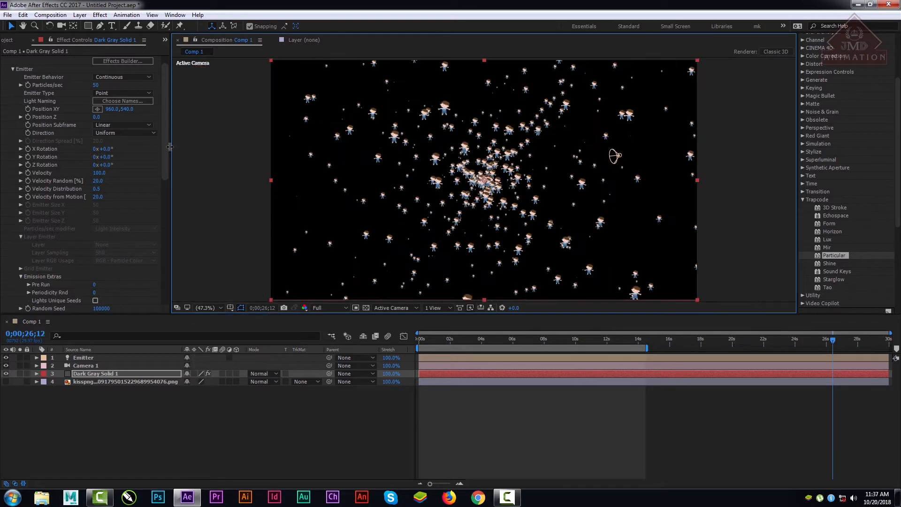
Step: Raise the sprite particle Size to 17 with Size Random at 100%, and expand the Size over Life graph
left_click_drag(163, 146, 169, 233)
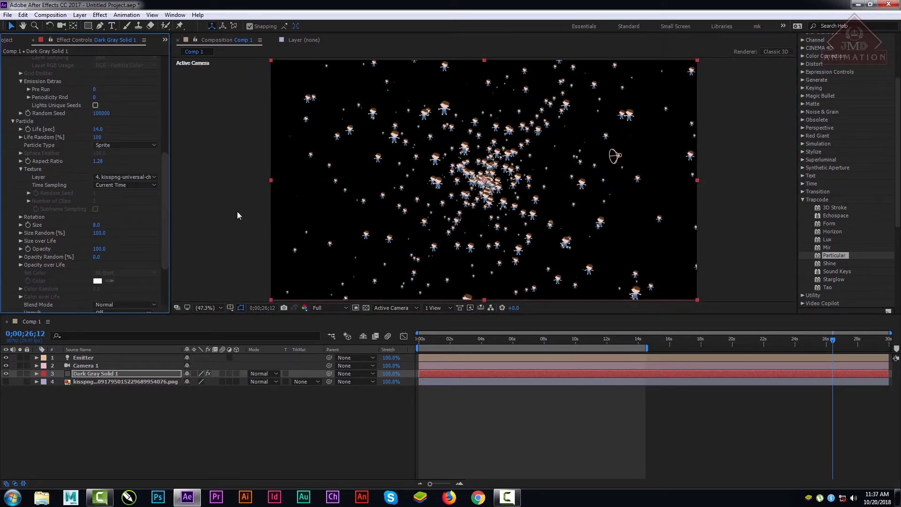
left_click_drag(168, 229, 168, 253)
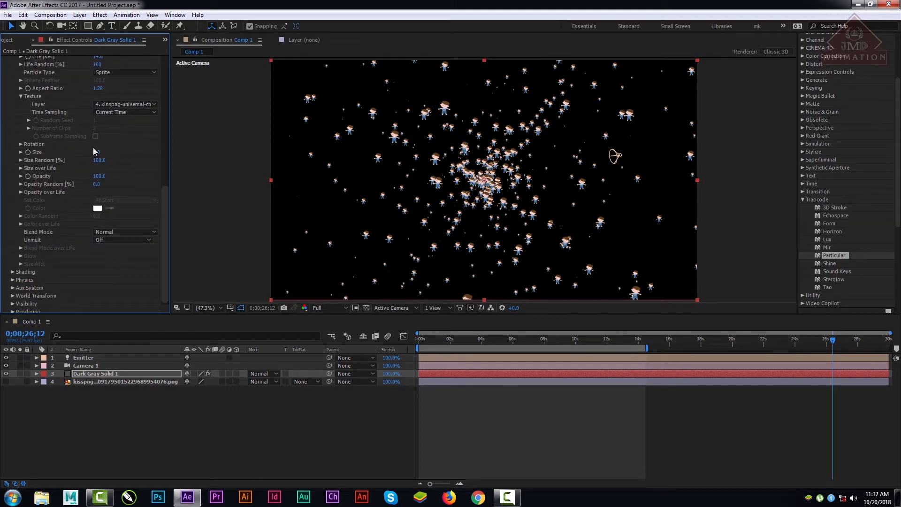
left_click_drag(95, 151, 103, 151)
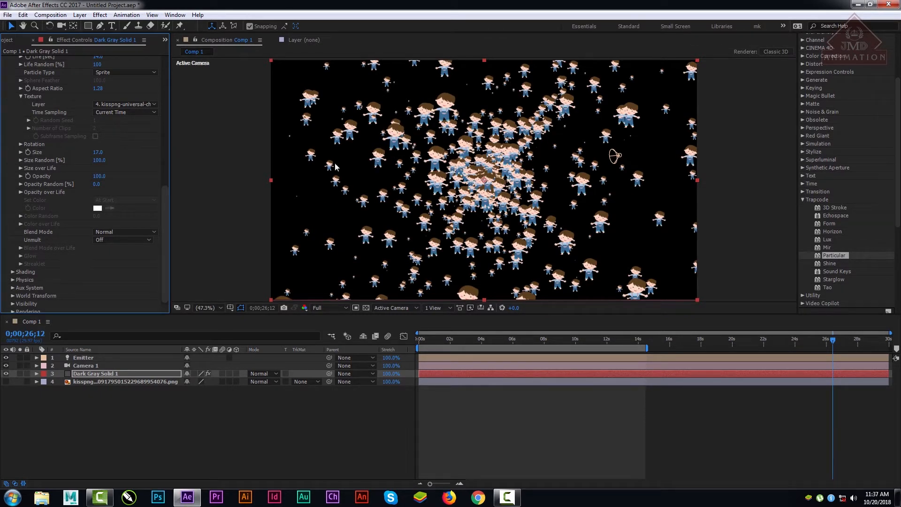
left_click_drag(99, 160, 179, 170)
left_click(20, 168)
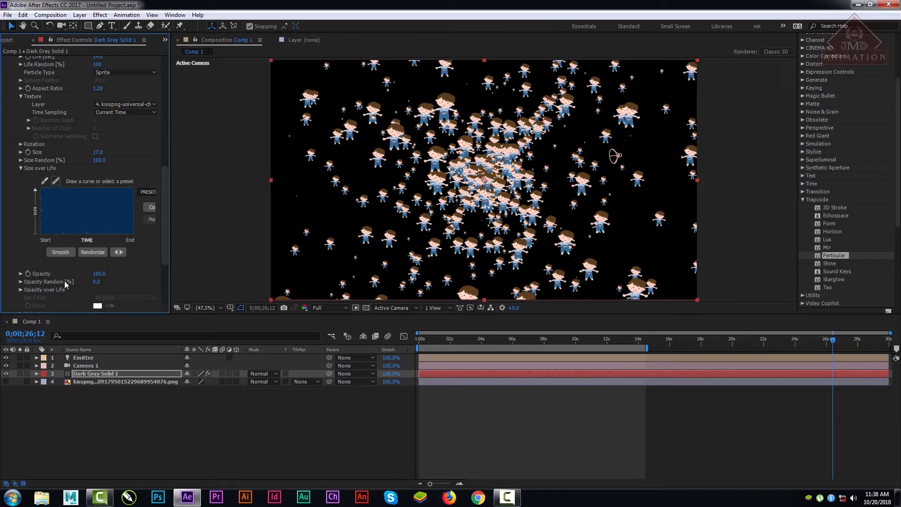
Step: Set Opacity Random to 100% with Opacity at 100, and preview the particles at 0;00;10;10
left_click_drag(97, 283, 192, 280)
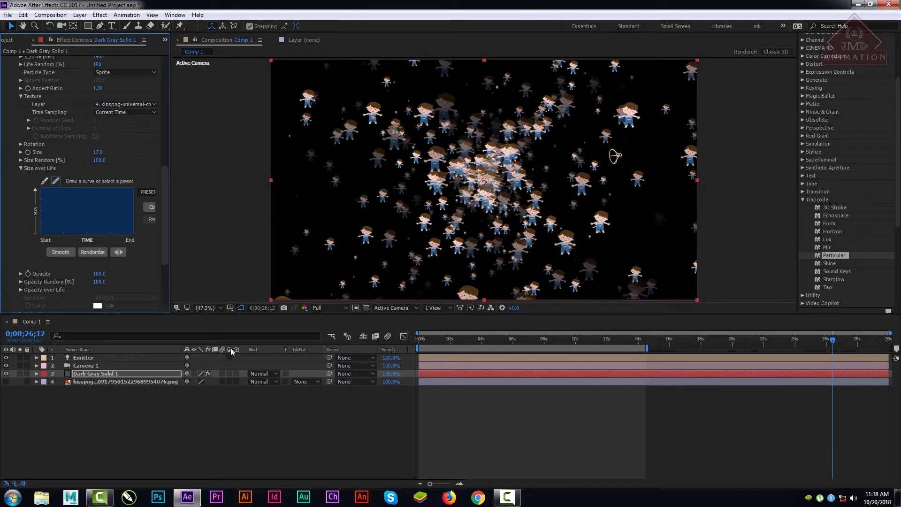
left_click_drag(441, 338, 580, 342)
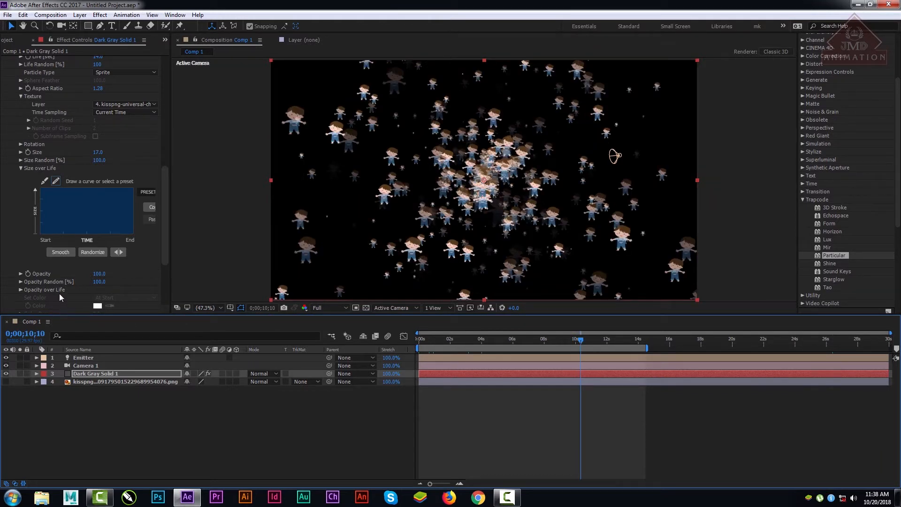
left_click_drag(96, 274, 229, 276)
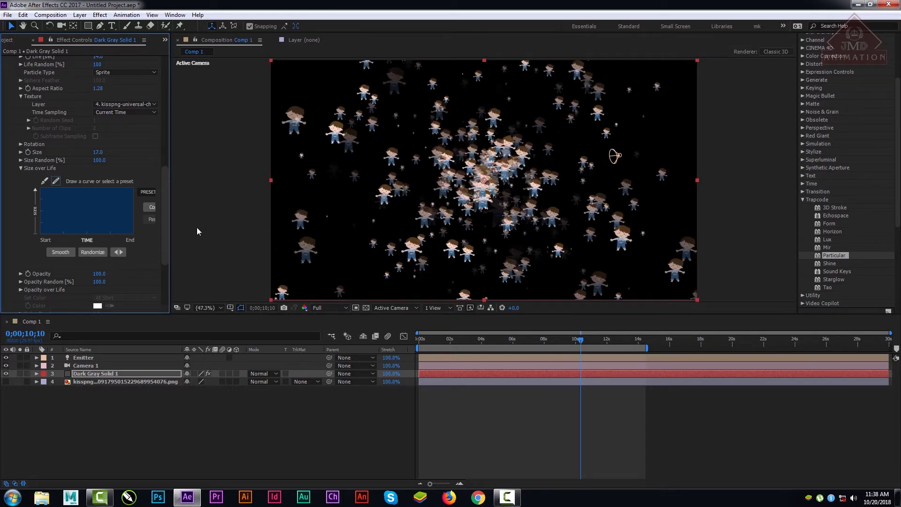
Step: Switch the Particle Type to Sprite Colorize and scrub the preview to 0;00;11;10
scroll(168, 215, "up", 2)
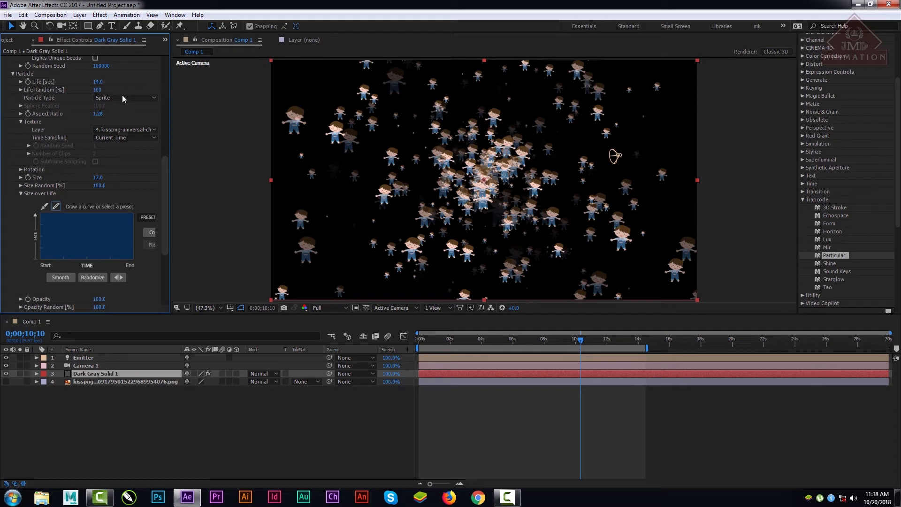
left_click(122, 97)
left_click(127, 172)
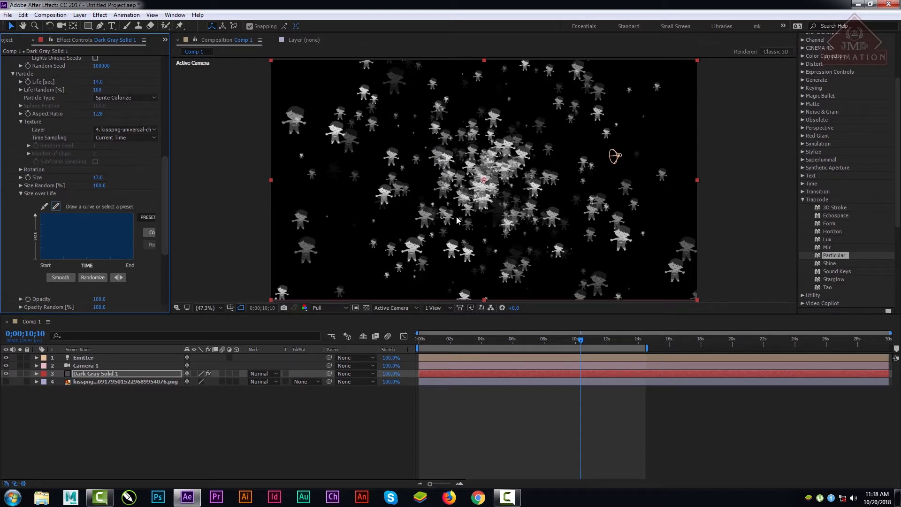
left_click(512, 334)
left_click_drag(505, 339, 597, 345)
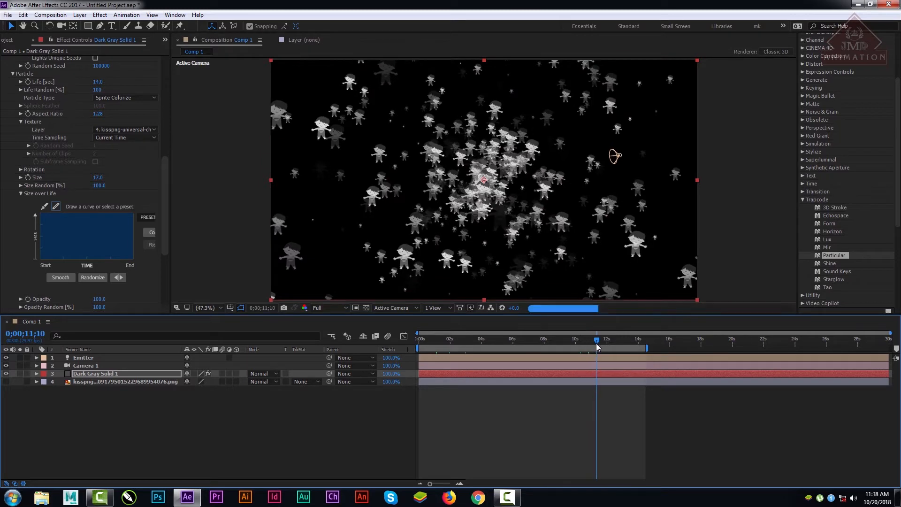
Step: Try the Sprite Fill Particle Type and switch back to Sprite
left_click(117, 96)
left_click(119, 181)
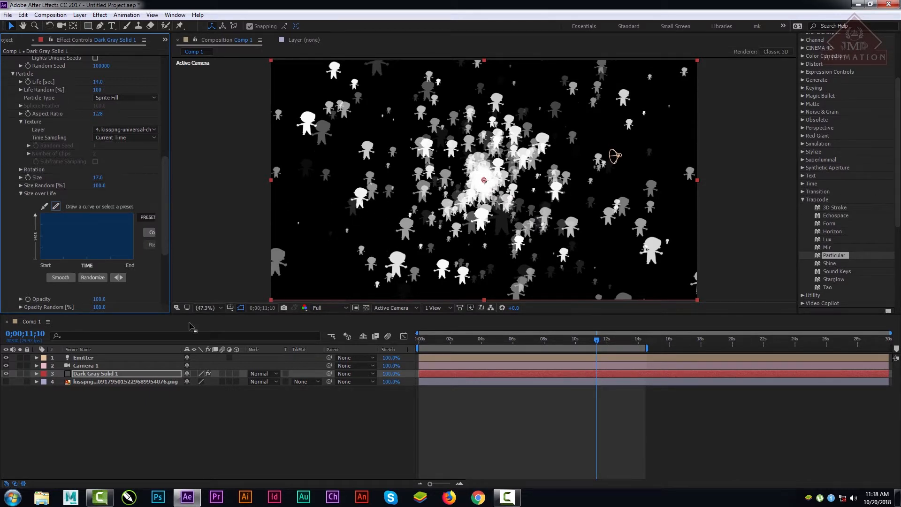
left_click(113, 97)
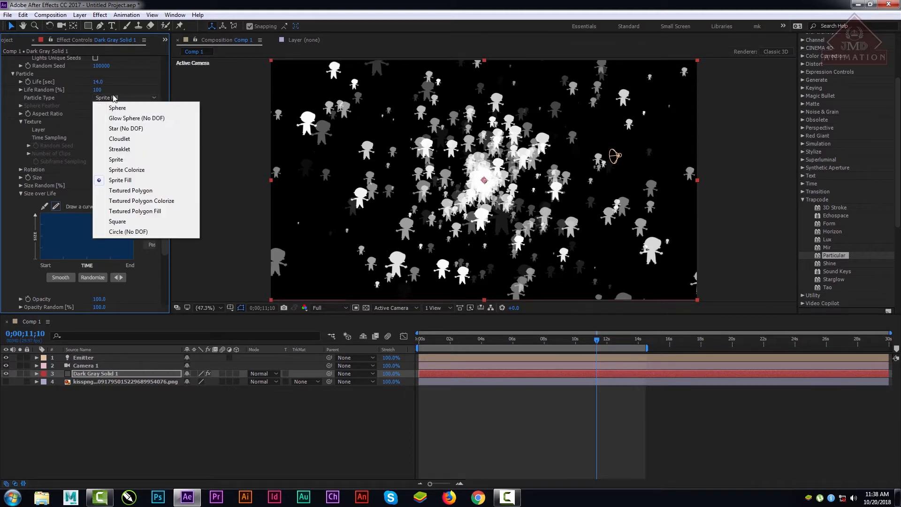
left_click(123, 161)
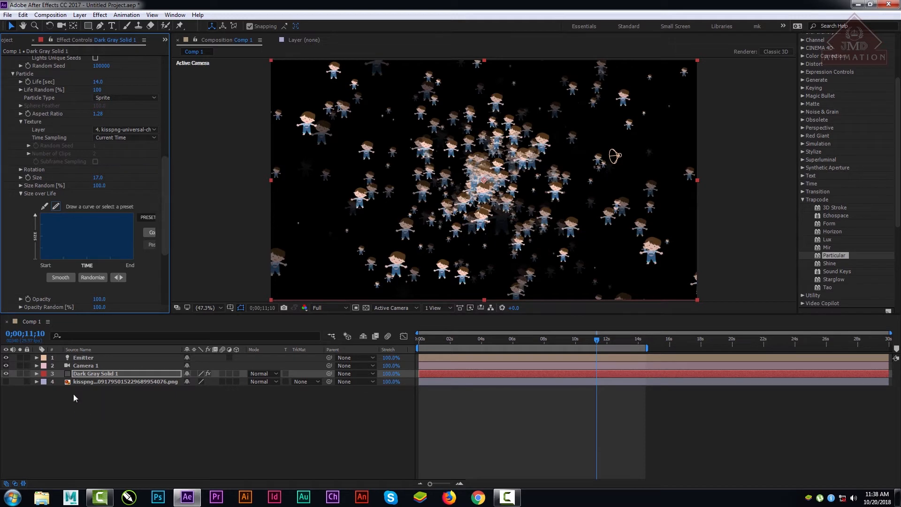
Step: Compare the sprites with Opacity Random at 0, and restore it to 100%
scroll(165, 230, "down", 4)
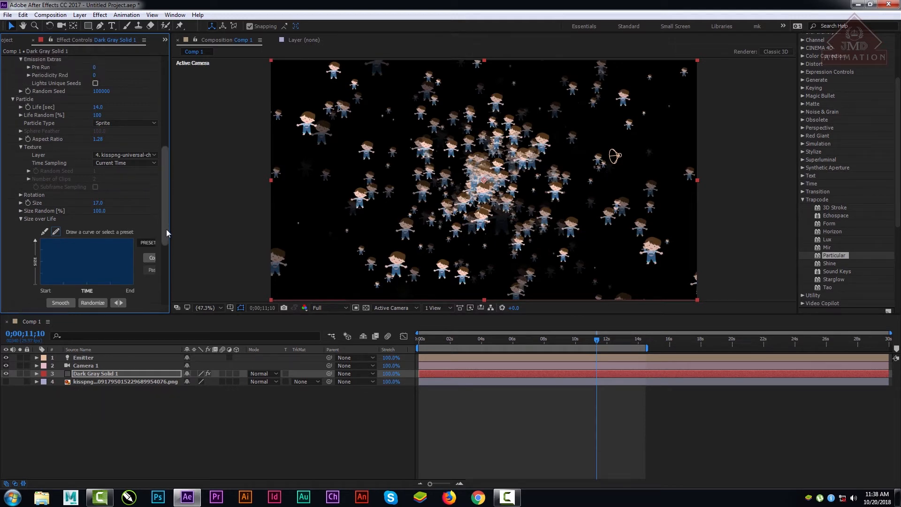
left_click(98, 374)
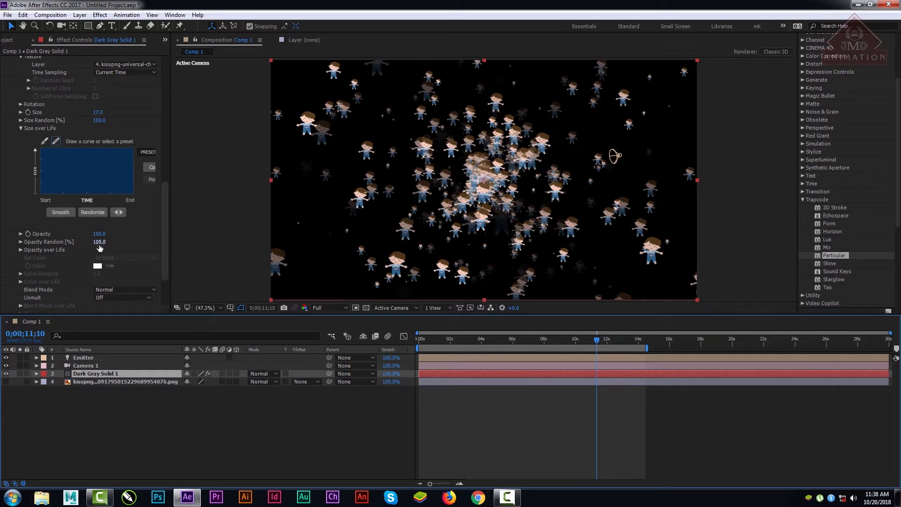
left_click_drag(101, 243, 52, 241)
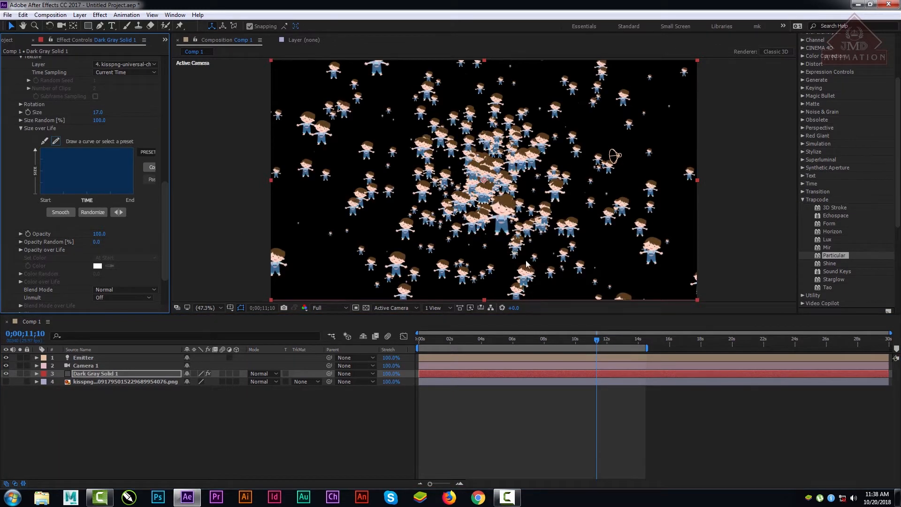
left_click_drag(97, 242, 227, 241)
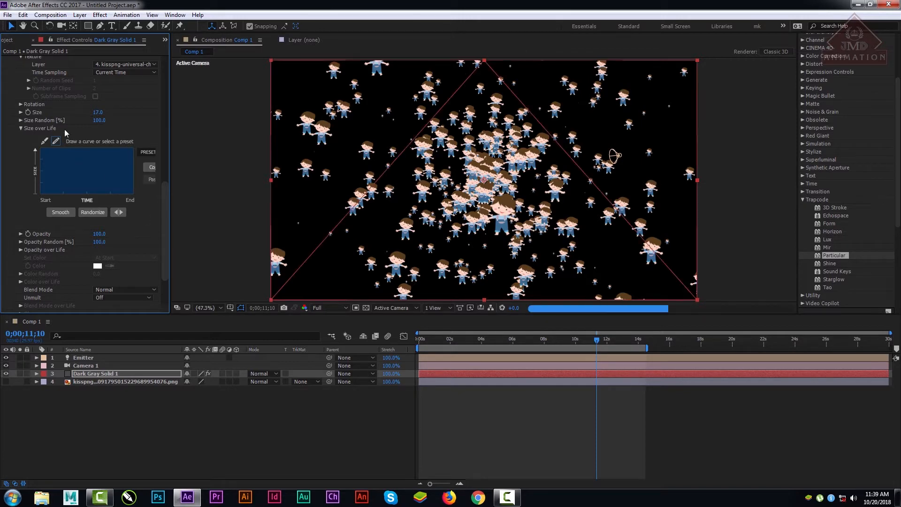
left_click(168, 167)
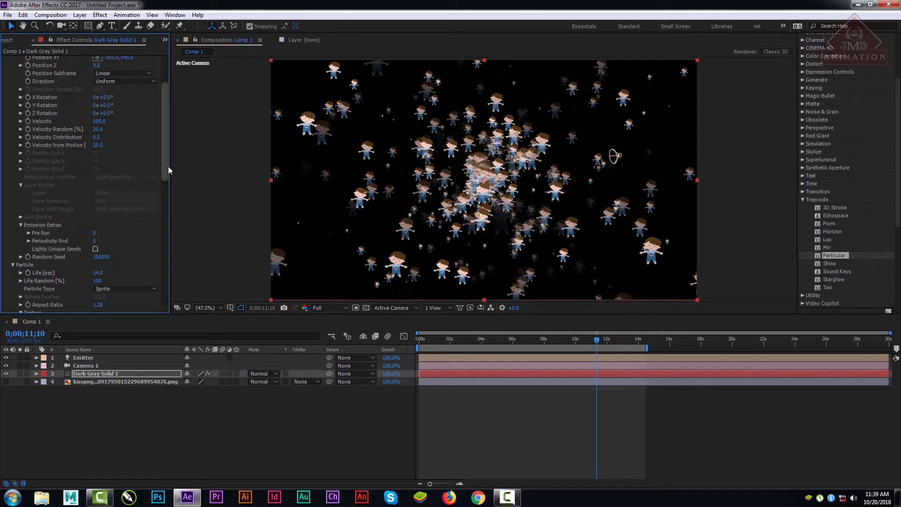
Step: Widen the effect settings area, collapse the Emitter group, and view the Particle Type options while keeping Sprite
left_click_drag(167, 168, 174, 213)
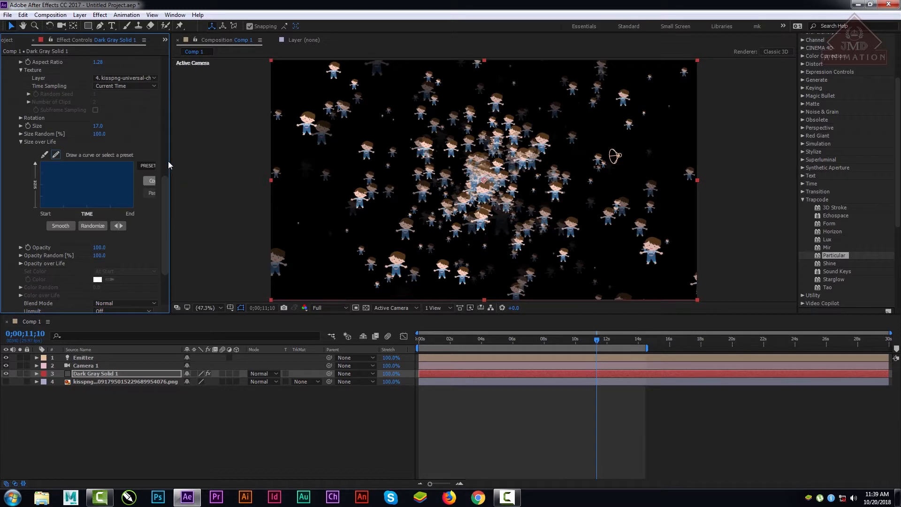
left_click_drag(170, 162, 229, 138)
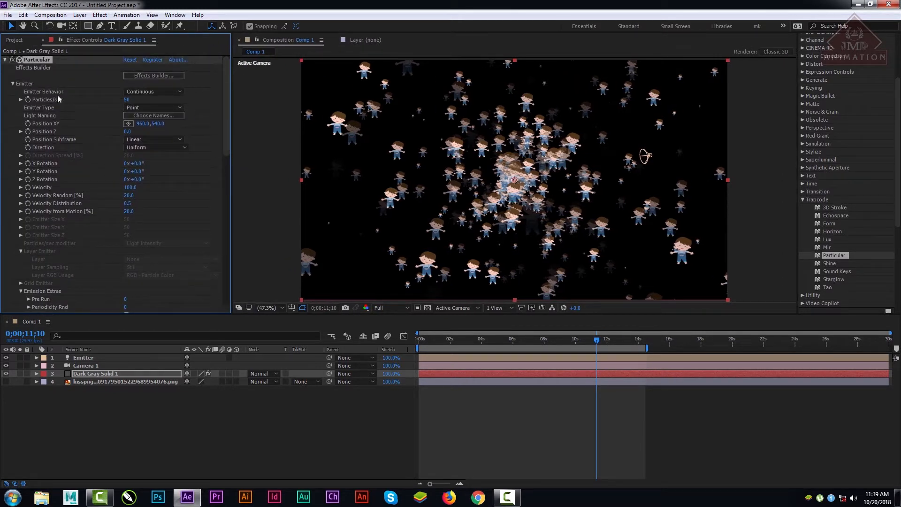
left_click(12, 84)
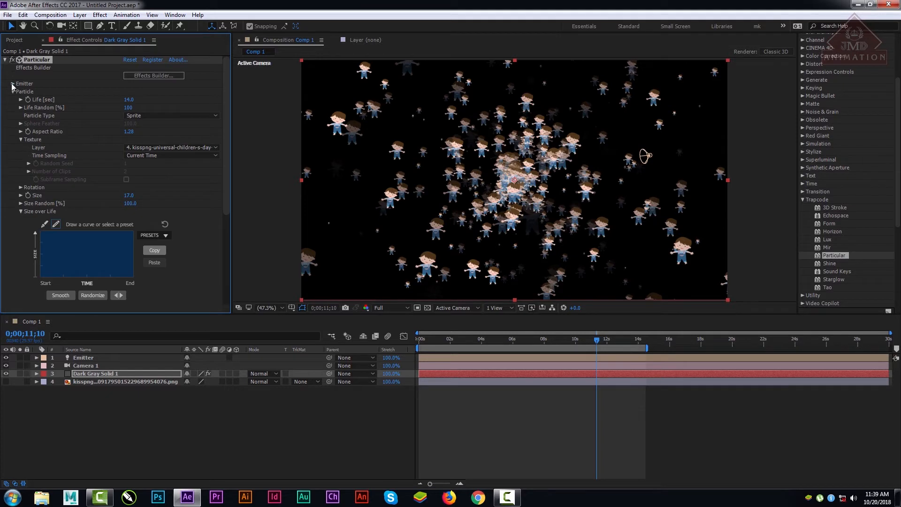
left_click(174, 115)
left_click(228, 105)
Step: Try the flat and linearly descending Size over Life presets, and apply the preset that rises to an early peak and falls to zero
left_click(156, 237)
left_click(157, 248)
left_click(165, 236)
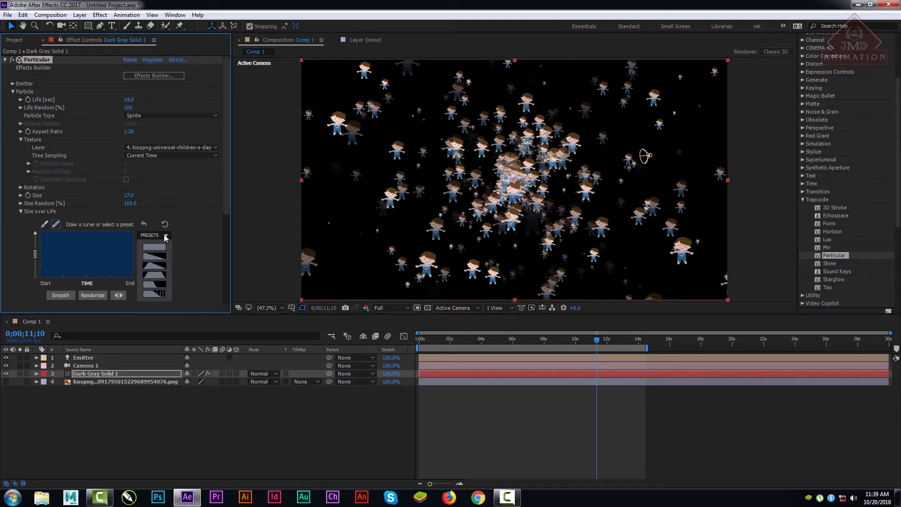
left_click(154, 256)
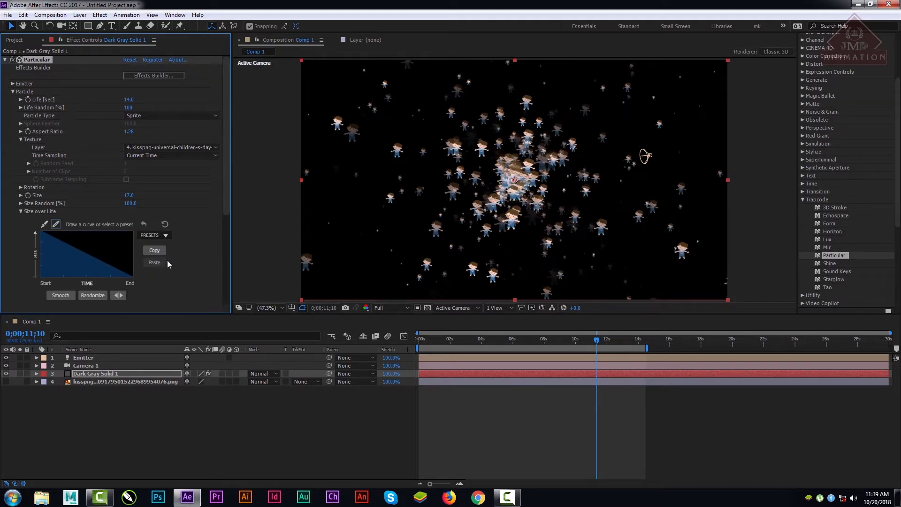
left_click(155, 235)
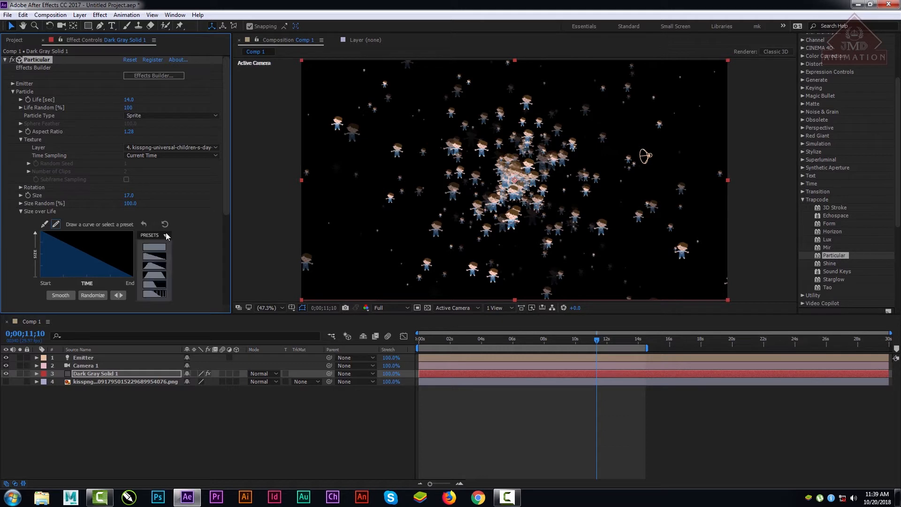
left_click(155, 268)
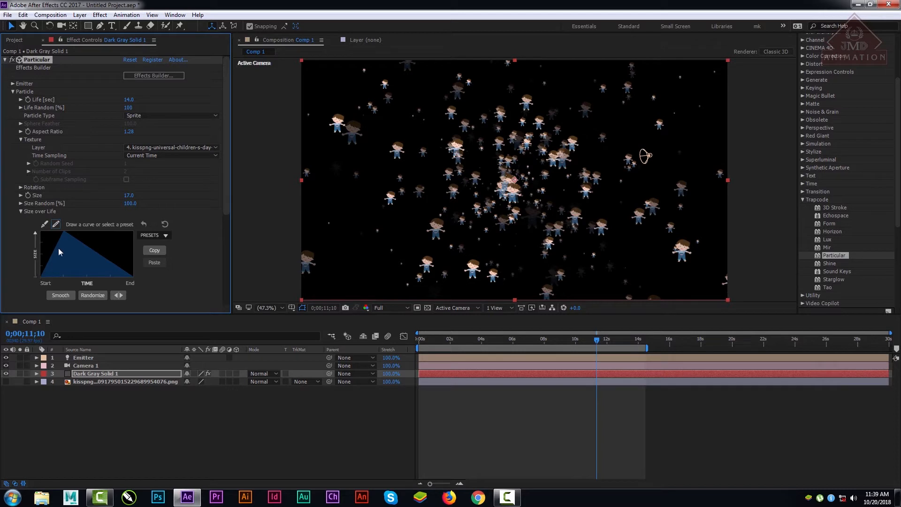
Step: Try the symmetric rise-plateau-fall Size over Life preset, and apply the preset that starts full and drops to zero past midlife
left_click(156, 234)
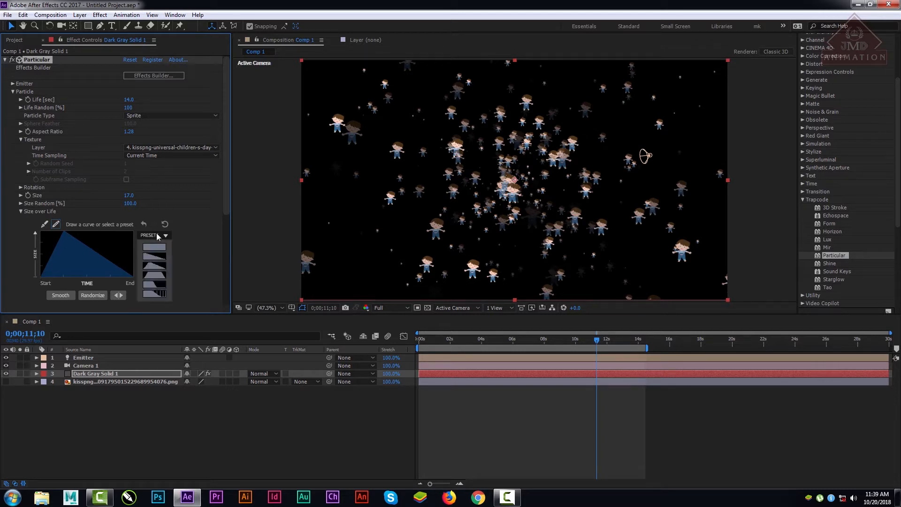
left_click(153, 274)
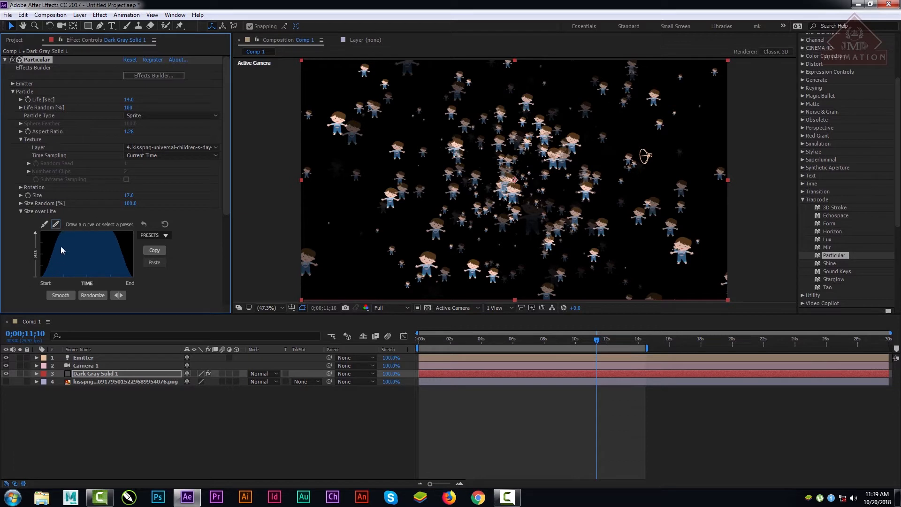
left_click(164, 234)
left_click(164, 287)
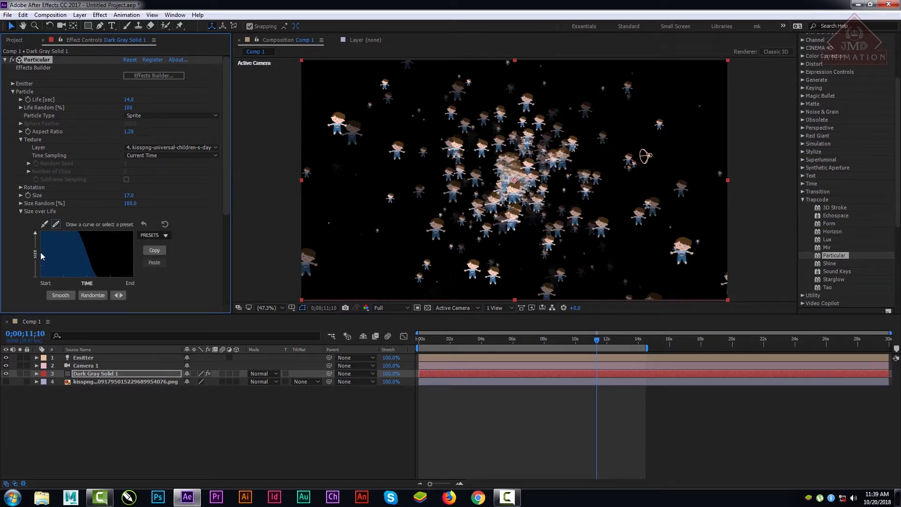
Step: Preview the particle animation from the start of the composition, and move the current time to 0;00;12;00
left_click_drag(429, 340, 406, 338)
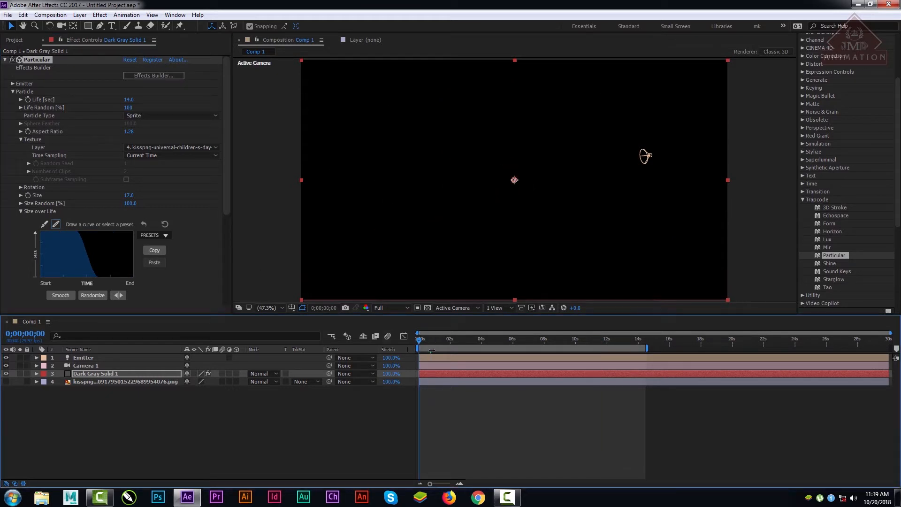
key("space")
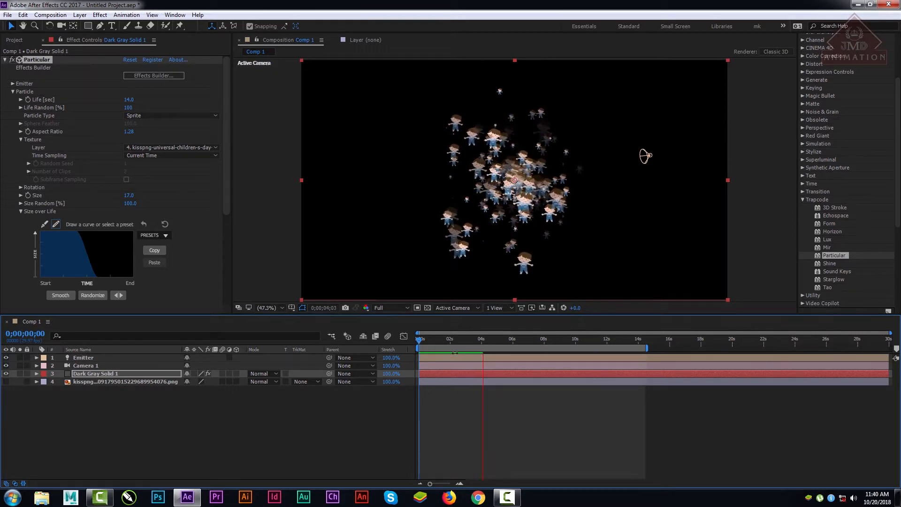
left_click_drag(491, 335, 607, 346)
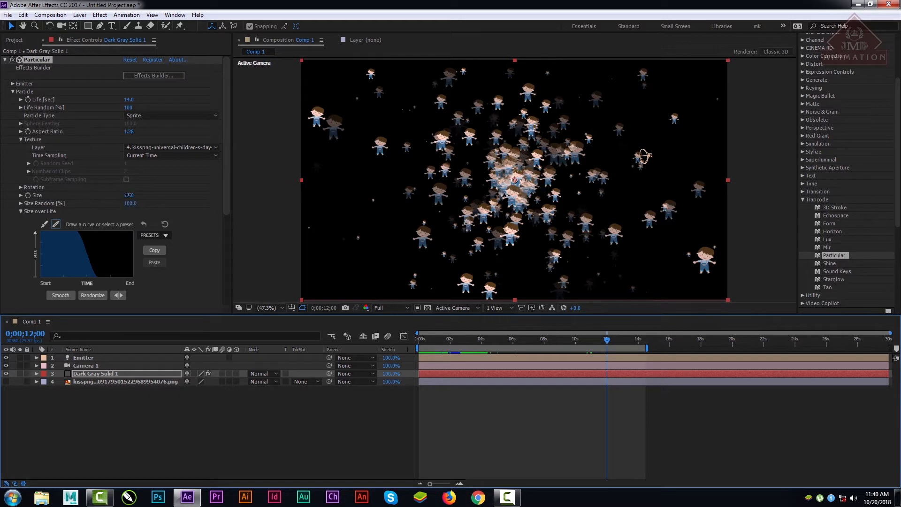
Step: Set the particle Size to 13 and Size Random to 26%
left_click_drag(127, 196, 82, 205)
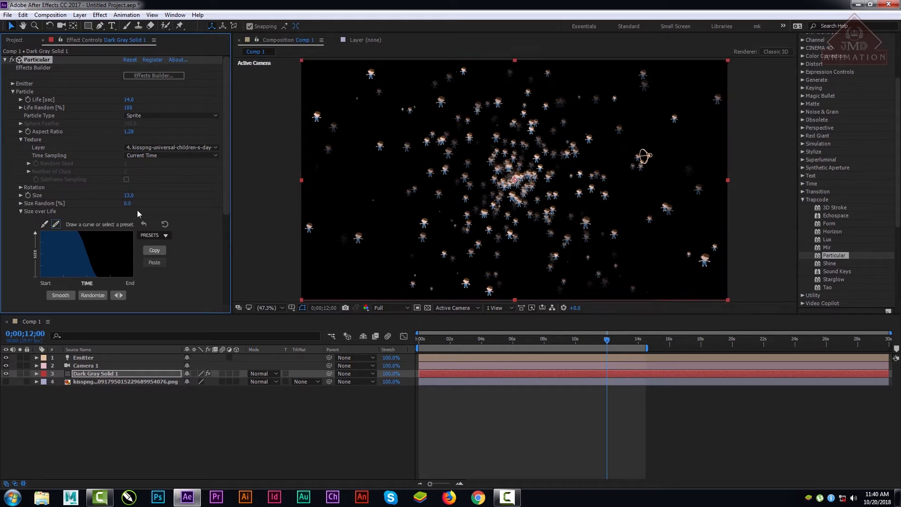
left_click_drag(128, 204, 134, 203)
Step: Compare the sprites with Opacity Random at 0 in a closer composition view, and restore it to 100%
left_click_drag(226, 196, 229, 237)
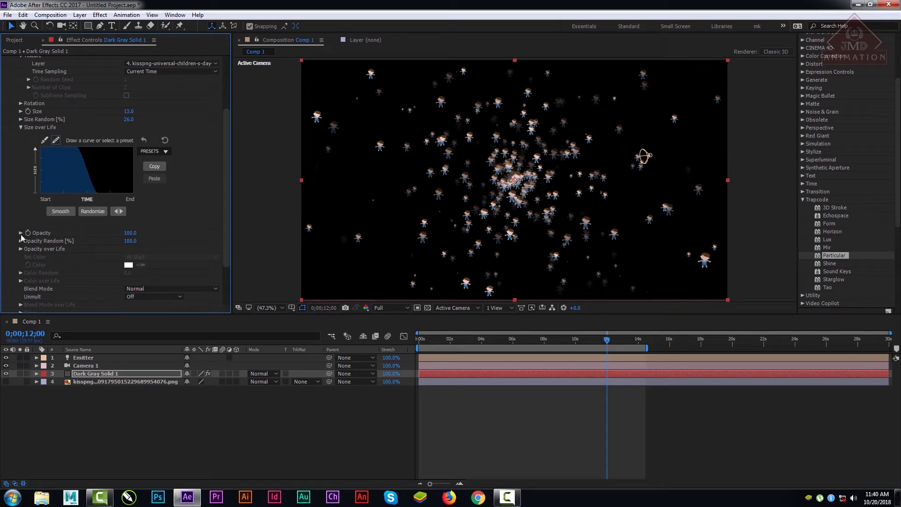
left_click_drag(131, 232, 57, 243)
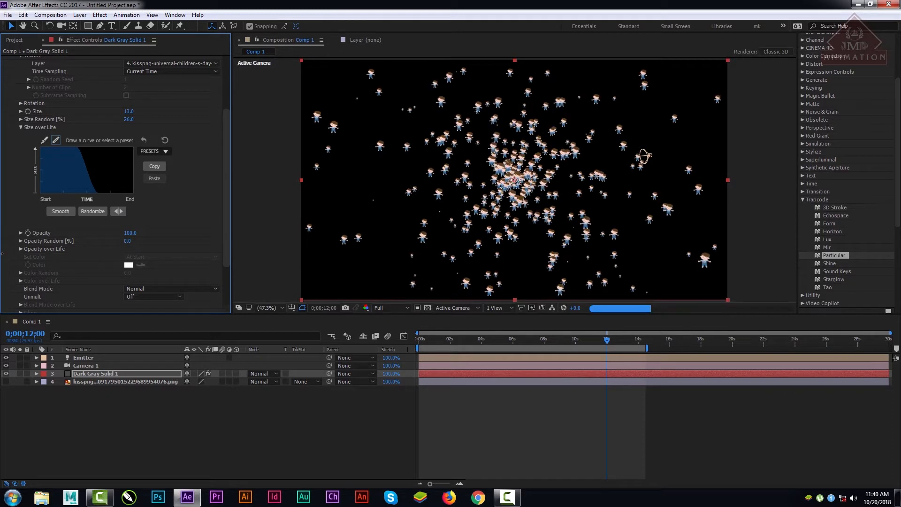
scroll(535, 216, "up", 1)
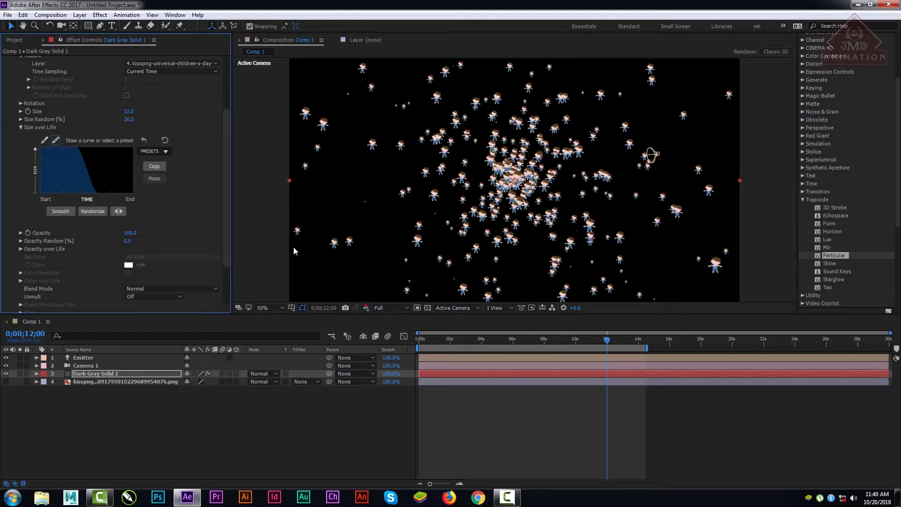
left_click_drag(128, 242, 260, 242)
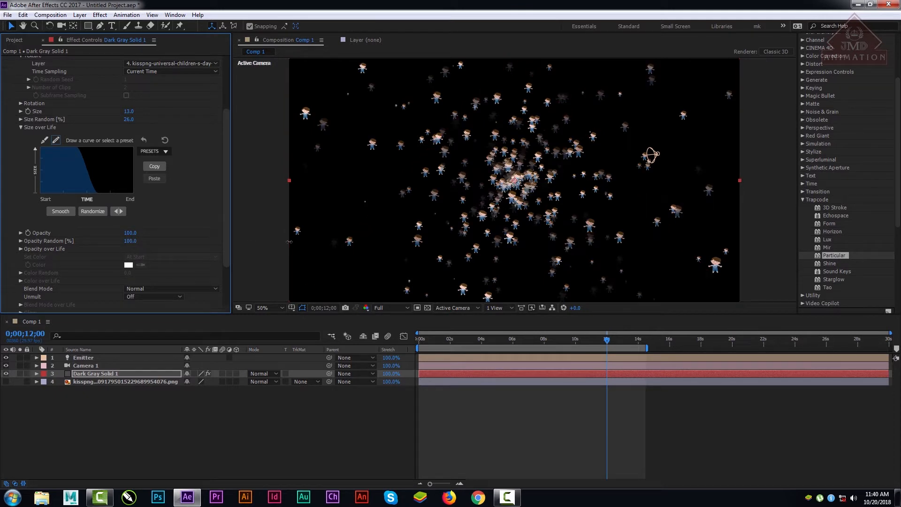
Step: Delete the Emitter light layer, and select the Dark Gray Solid 1 layer to show its Particular settings
left_click(86, 359)
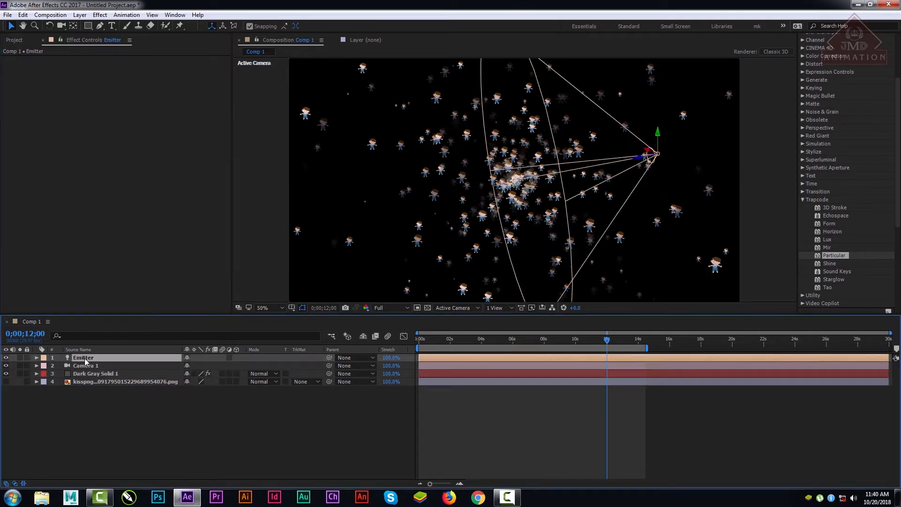
key("Delete")
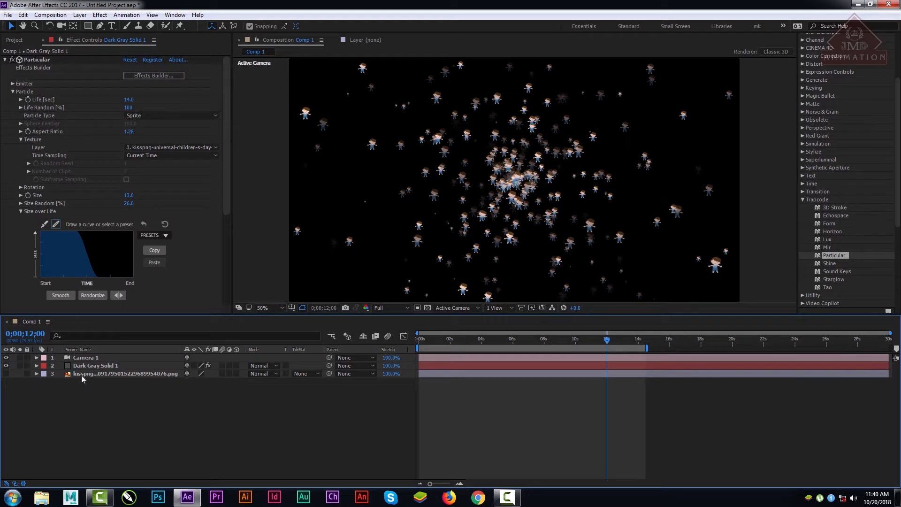
left_click(88, 372)
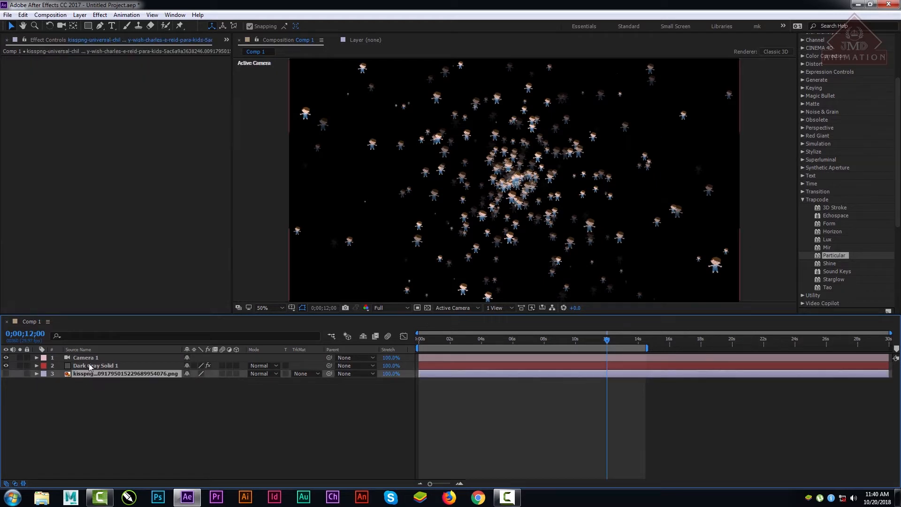
left_click(89, 365)
left_click(90, 358)
left_click(92, 365)
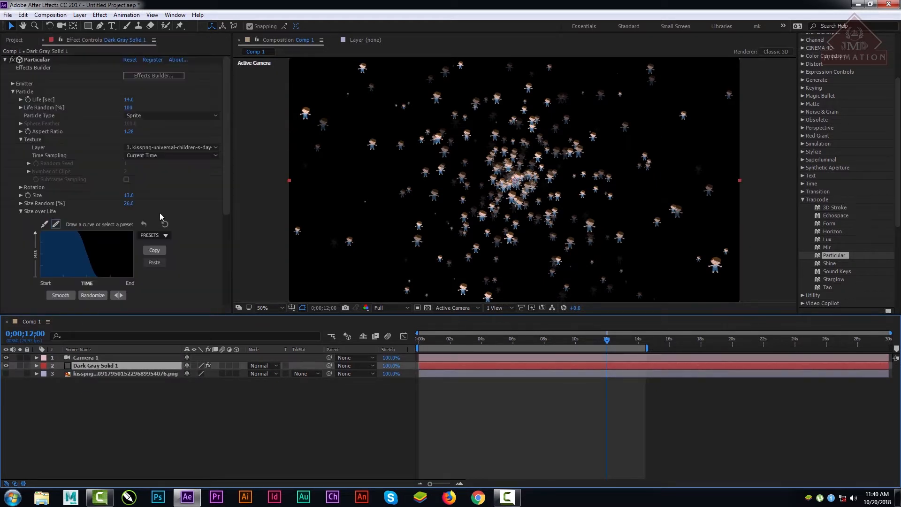
Step: Expand the Size Random, Opacity Random and Opacity over Life settings
left_click_drag(229, 170, 232, 227)
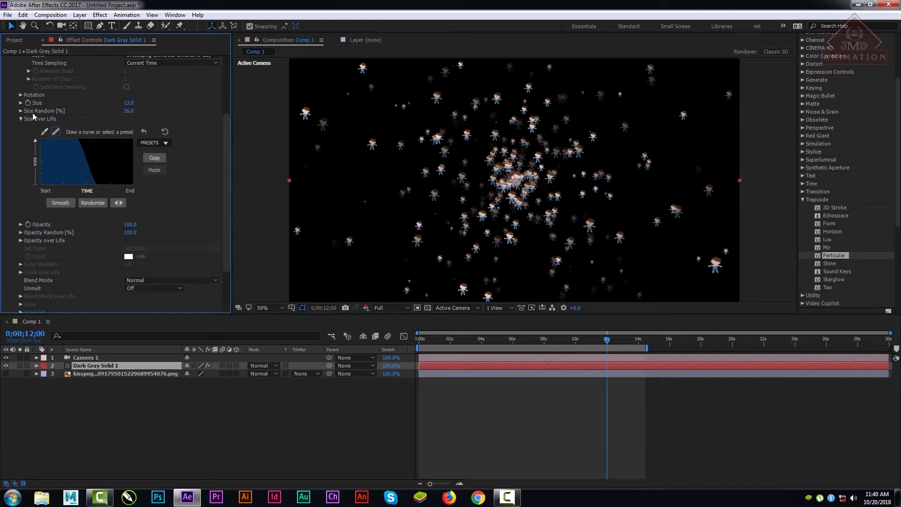
left_click(20, 112)
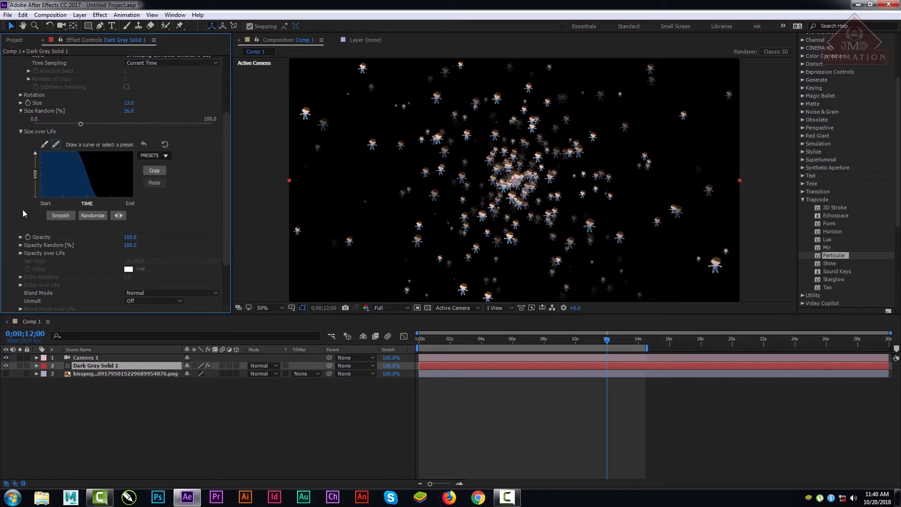
left_click(19, 244)
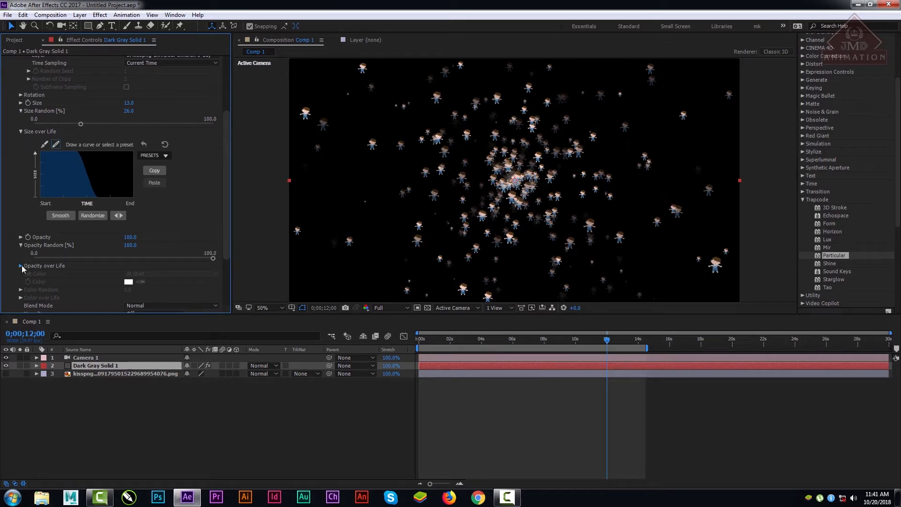
left_click(21, 266)
Step: Try the linearly descending and plateau Opacity over Life presets, and draw freehand dips into the plateau curve and smooth it
scroll(153, 265, "down", 3)
left_click(166, 235)
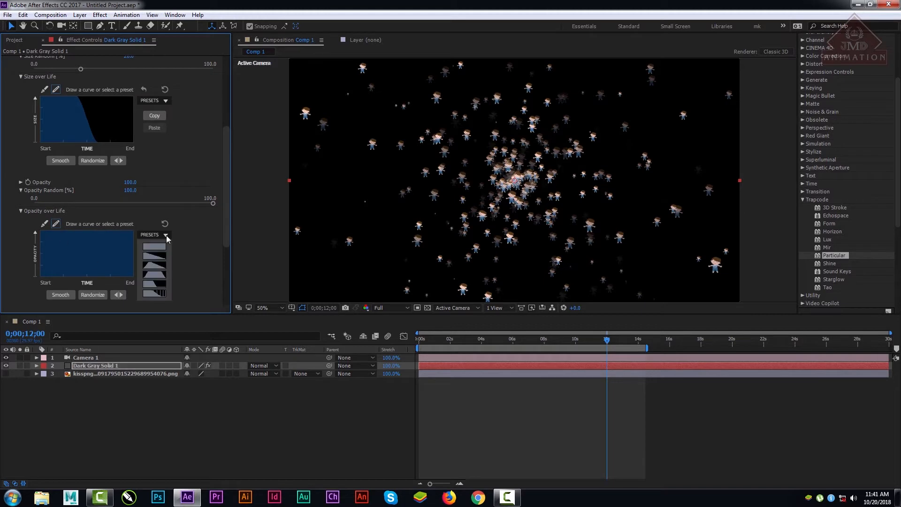
left_click(160, 260)
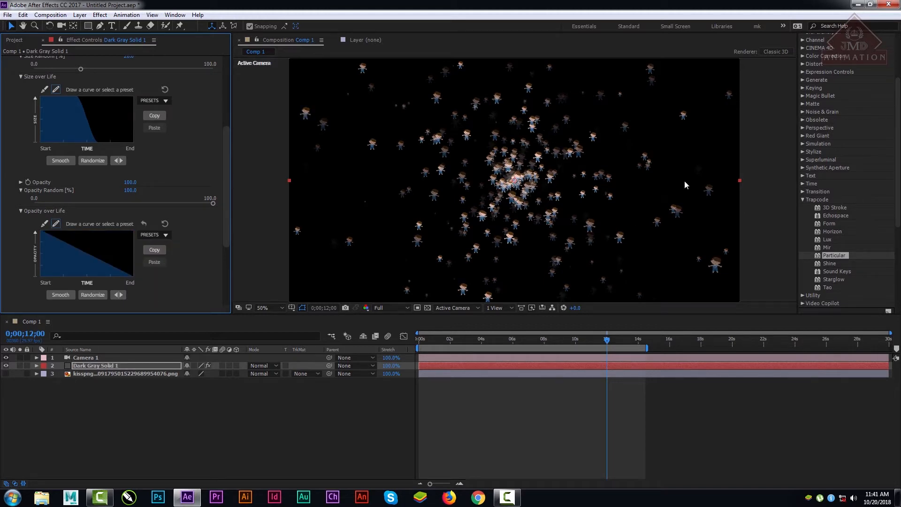
left_click(160, 236)
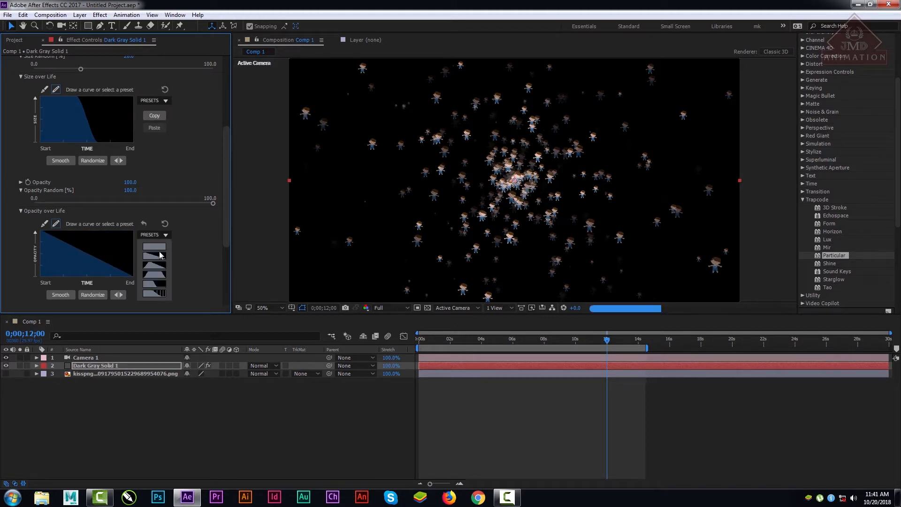
left_click(156, 280)
left_click_drag(88, 256, 115, 253)
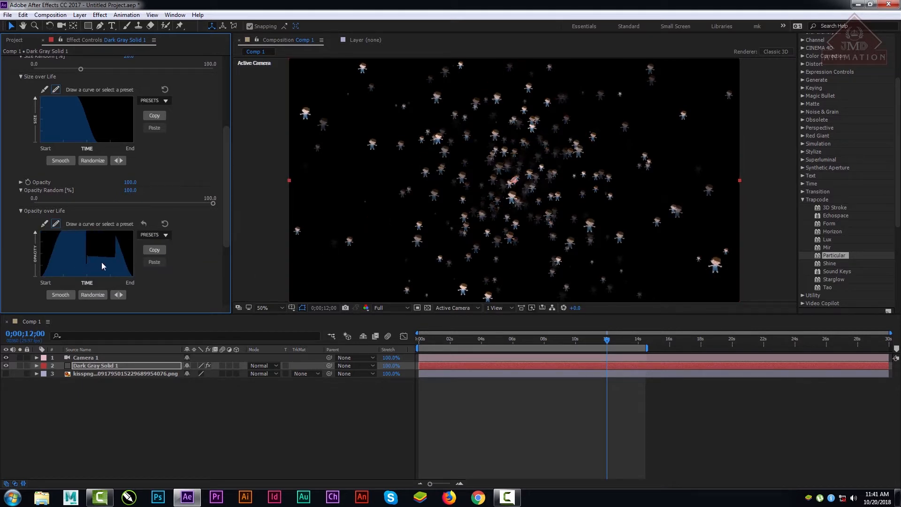
left_click(70, 256)
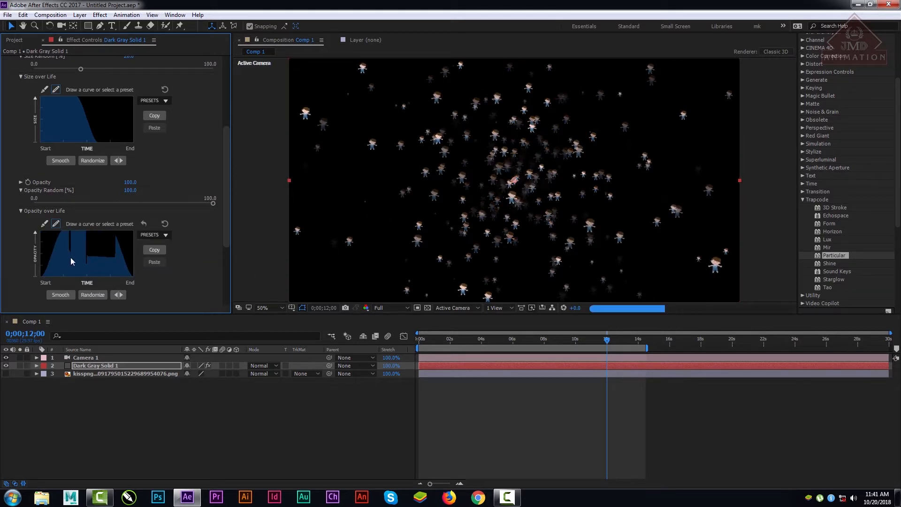
left_click(57, 297)
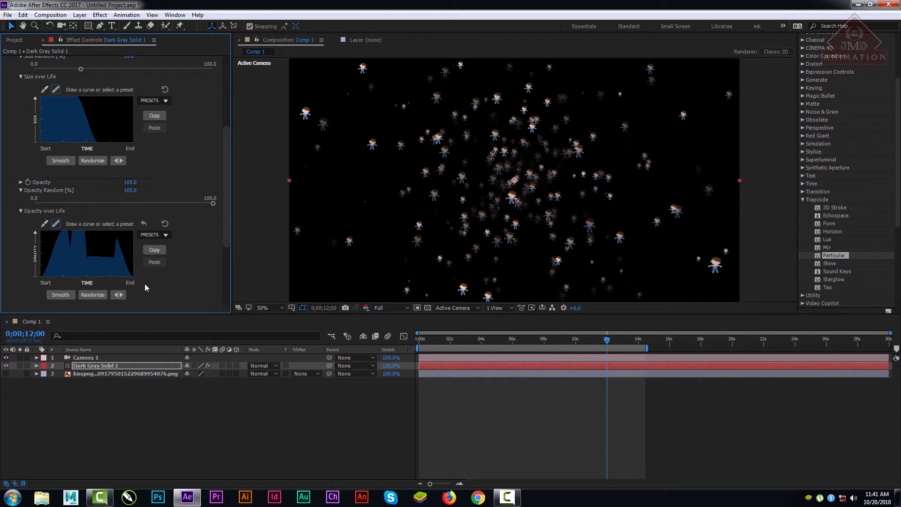
Step: Apply the Opacity over Life preset that starts full and drops to zero past midlife
left_click(165, 236)
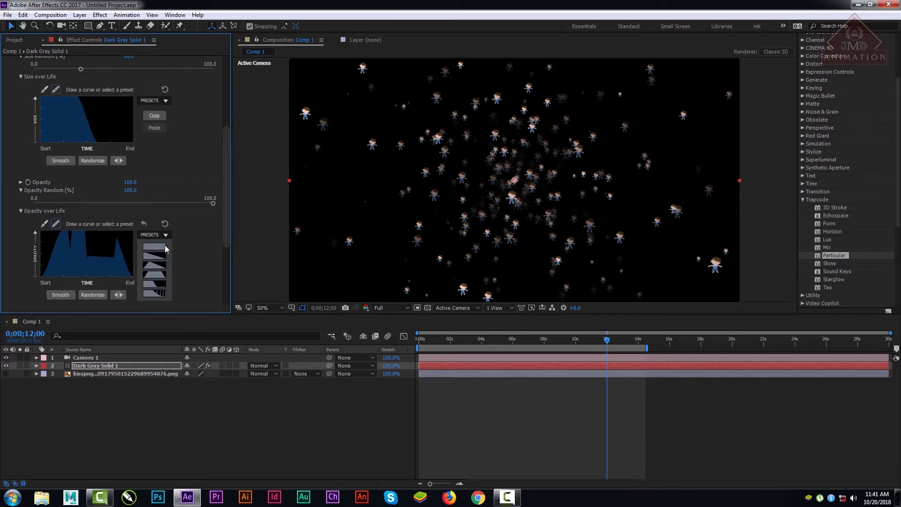
left_click(153, 281)
left_click_drag(229, 213, 229, 241)
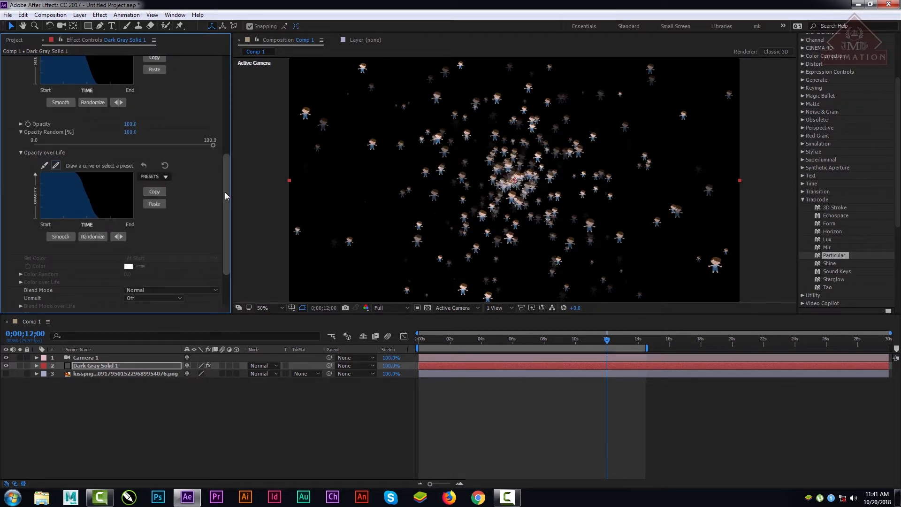
left_click_drag(225, 192, 176, 140)
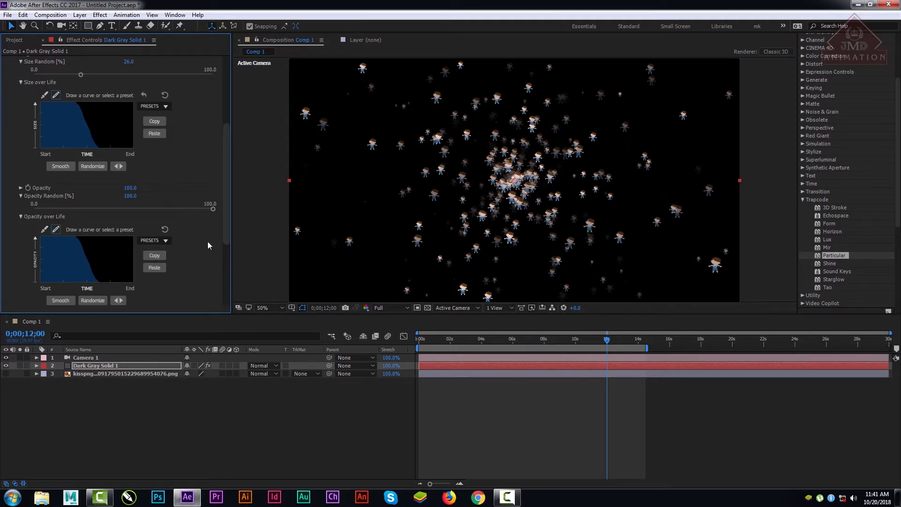
Step: Flip the Opacity over Life curve horizontally and flip it back
left_click_drag(226, 223, 225, 260)
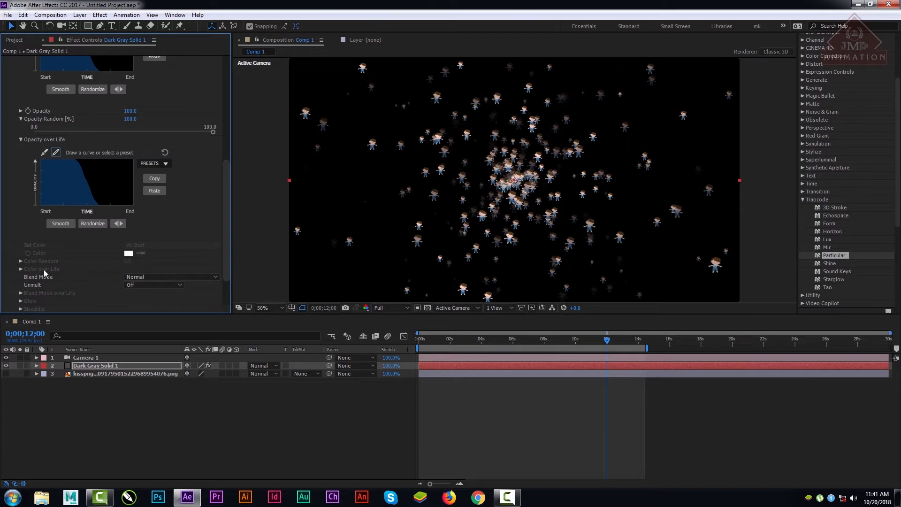
left_click(122, 224)
left_click(116, 224)
Step: Set the particle Size Random to 100%
left_click_drag(227, 215, 233, 175)
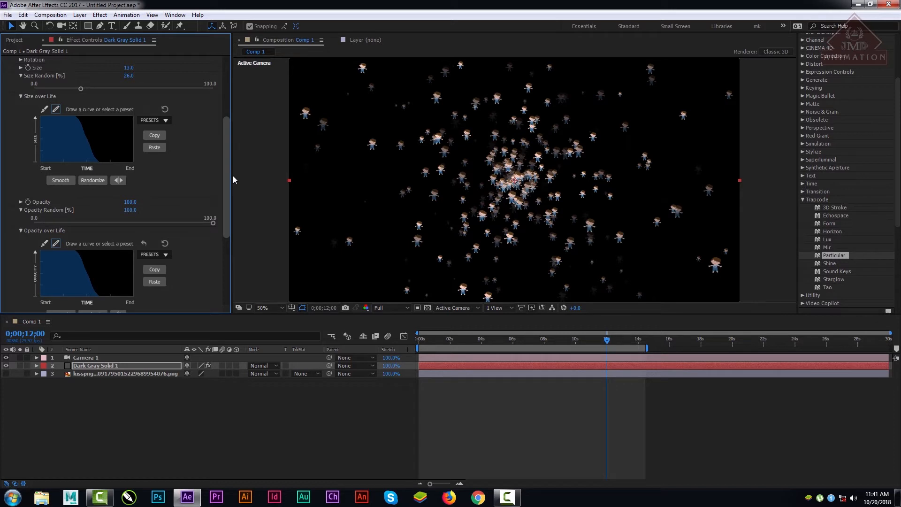
left_click_drag(126, 79, 160, 80)
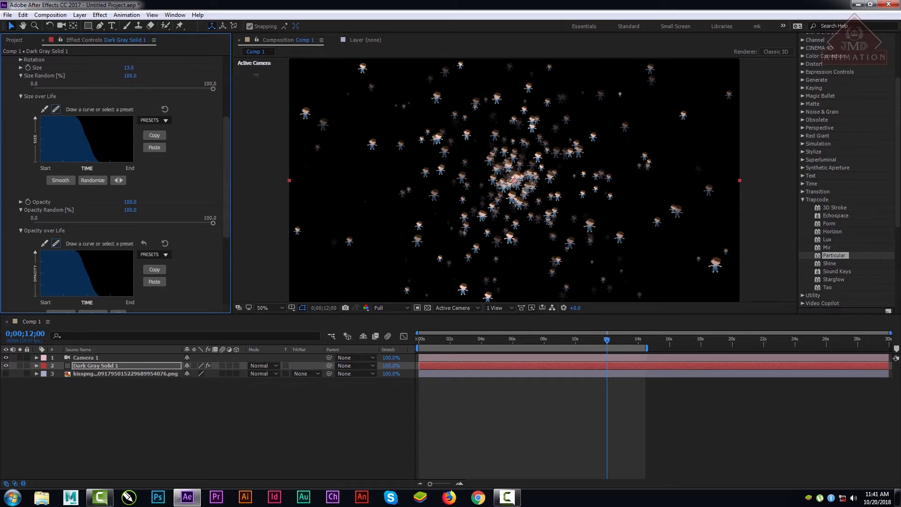
Step: Expand the Shading group, look through its settings, and collapse it
left_click_drag(227, 139, 232, 217)
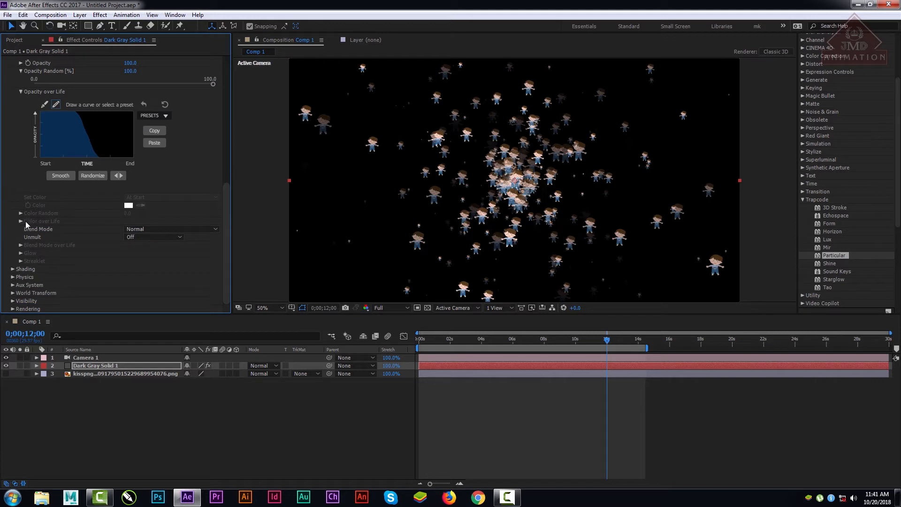
left_click(13, 268)
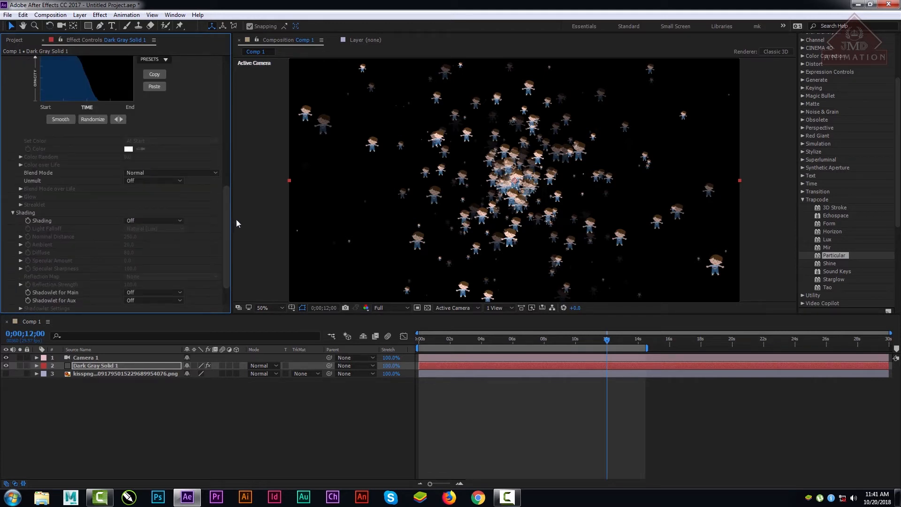
left_click_drag(226, 204, 230, 228)
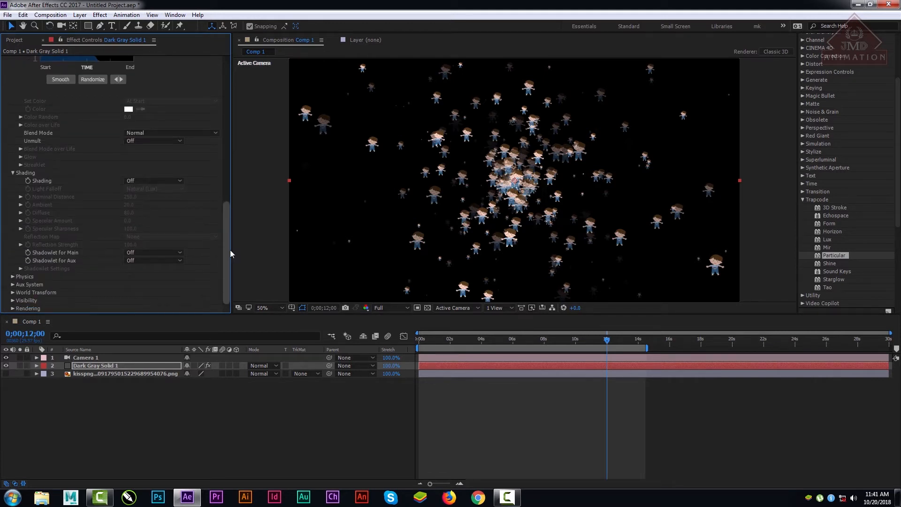
scroll(230, 250, "up", 2)
left_click(13, 215)
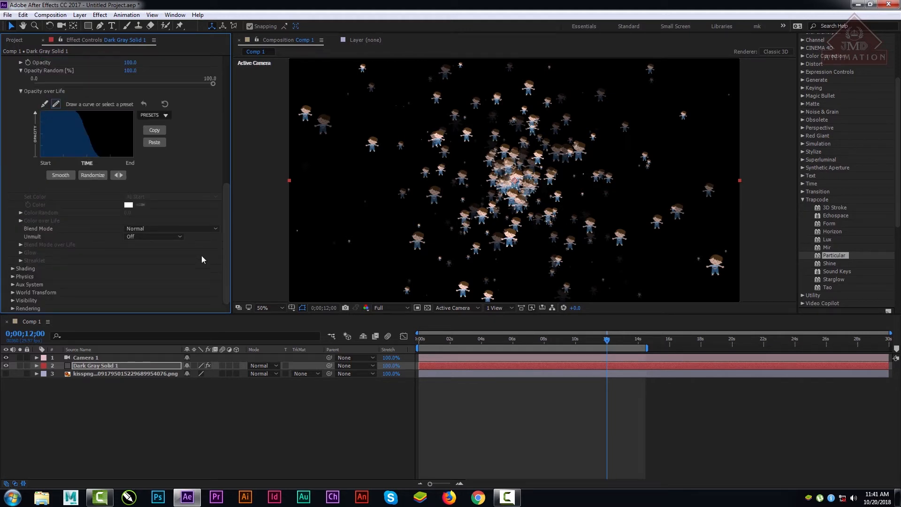
Step: Set the particle Blend Mode to Add and toggle the boy PNG layer's visibility on and off again
left_click(150, 228)
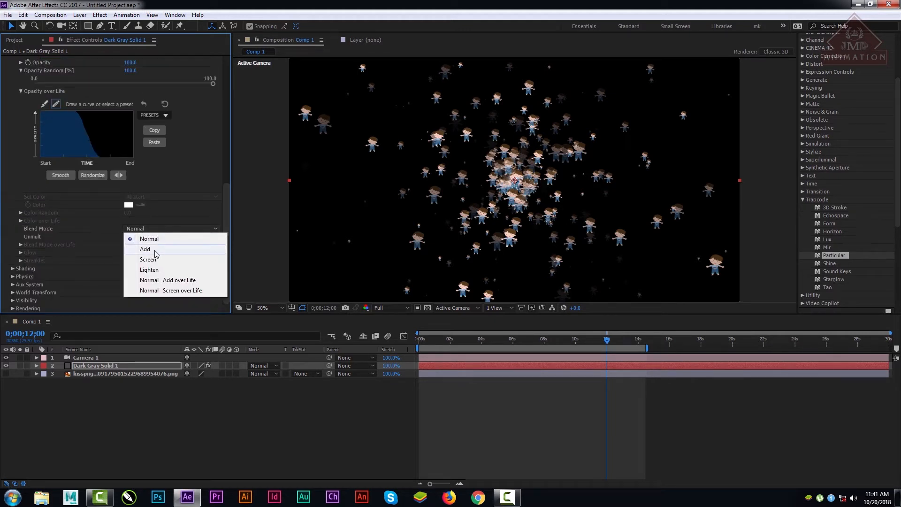
left_click(156, 245)
left_click(159, 230)
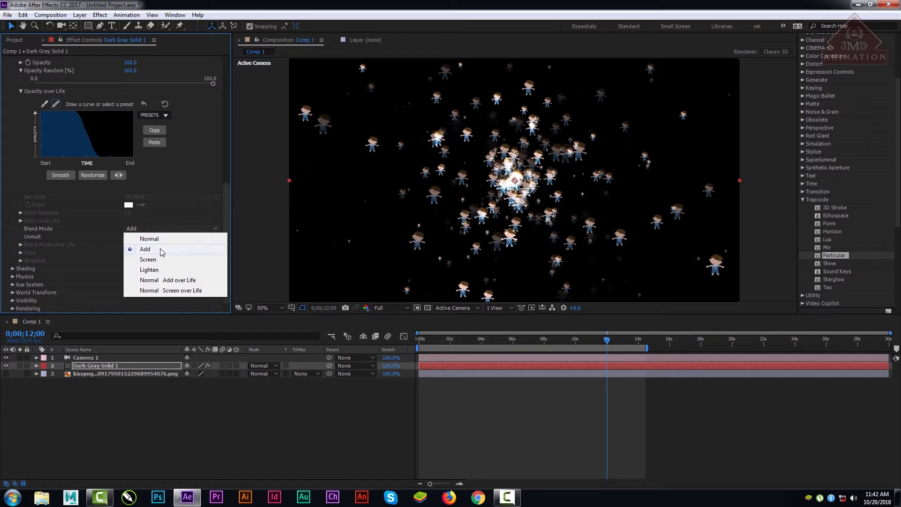
left_click(114, 423)
left_click(6, 374)
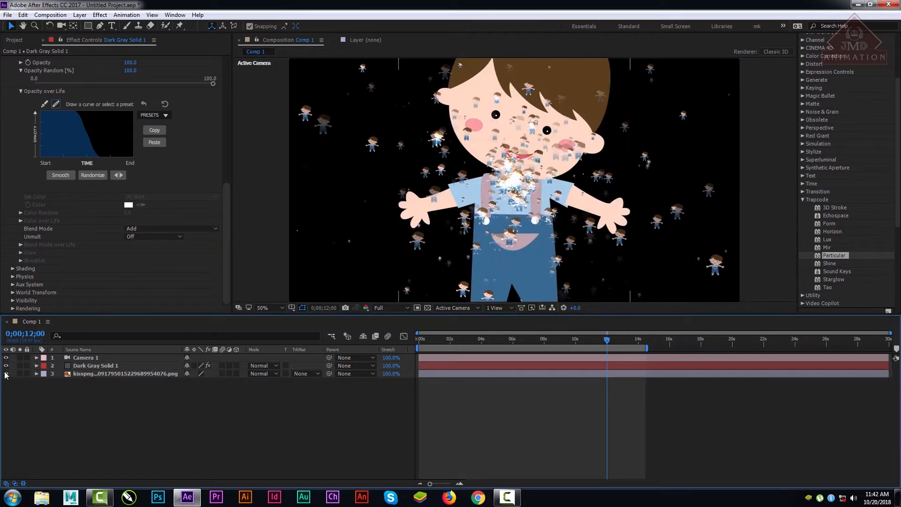
left_click(6, 373)
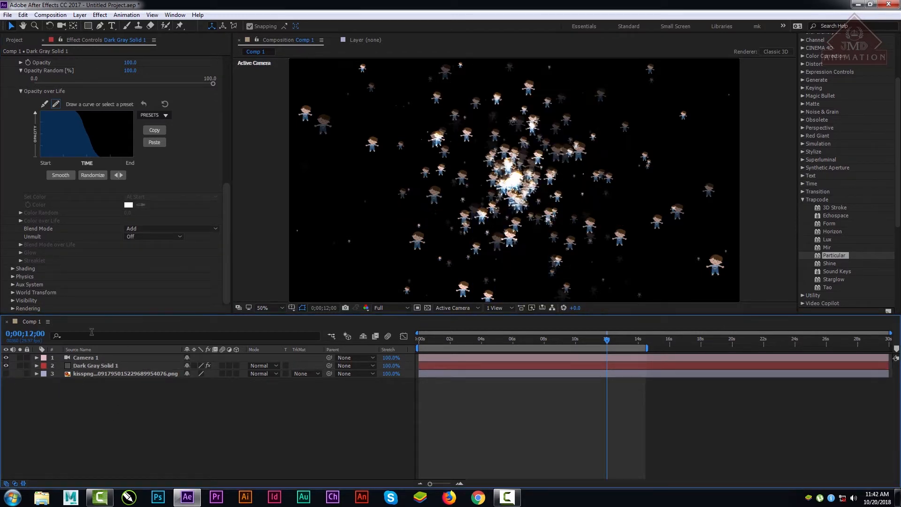
Step: Create a 1920 x 1080 px deep red solid and place it beneath all other layers as a background
right_click(143, 433)
mouse_move(188, 342)
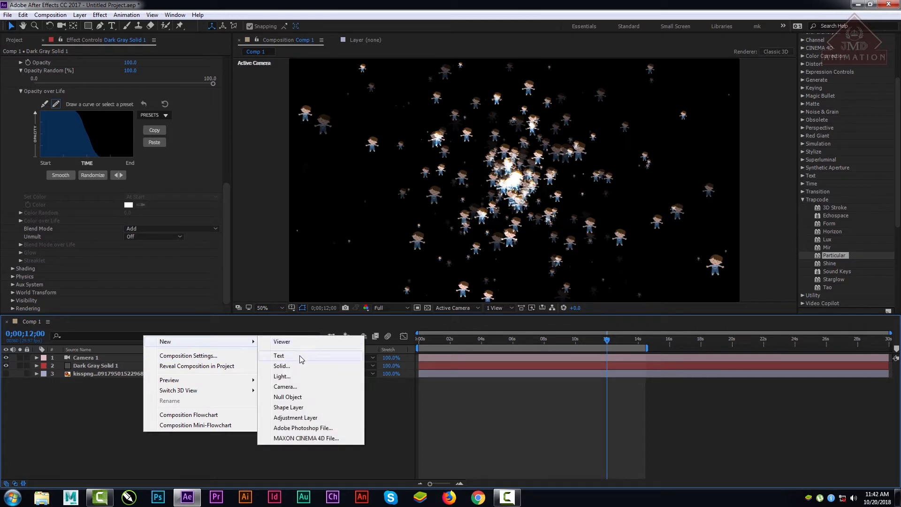
left_click(282, 366)
left_click(444, 305)
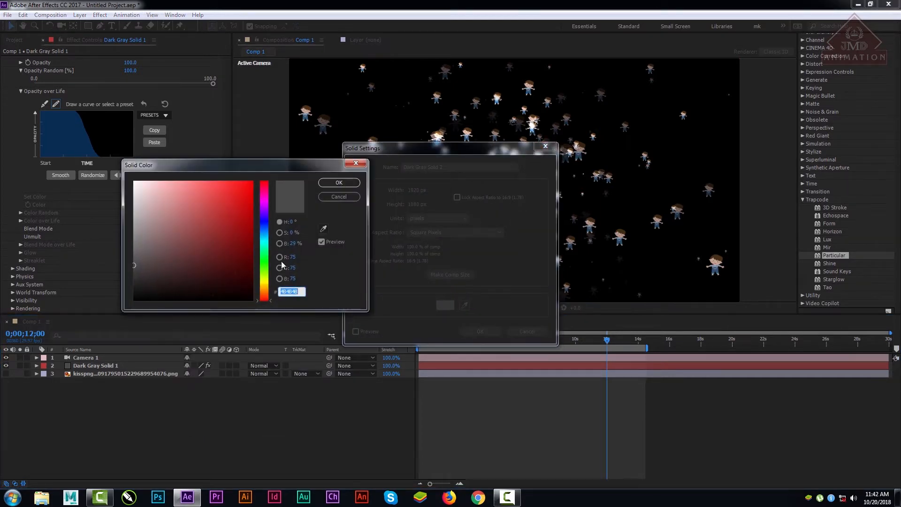
left_click_drag(233, 225, 234, 264)
left_click(345, 183)
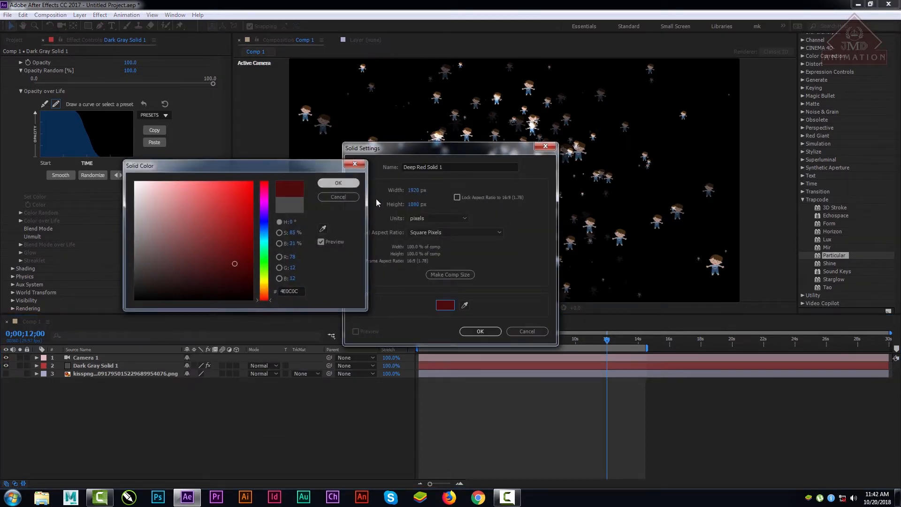
left_click(481, 330)
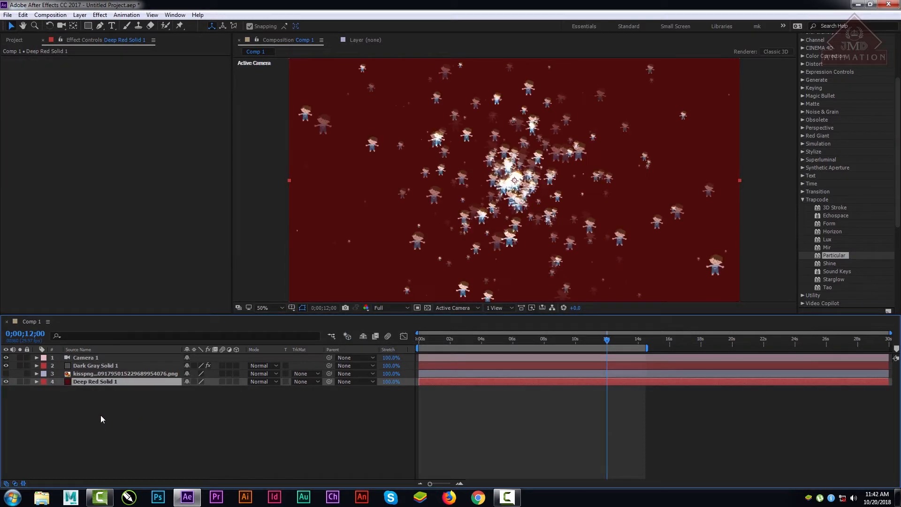
Step: On the Dark Gray Solid 1 layer, switch the particle Blend Mode to Screen and then to Normal
left_click(97, 373)
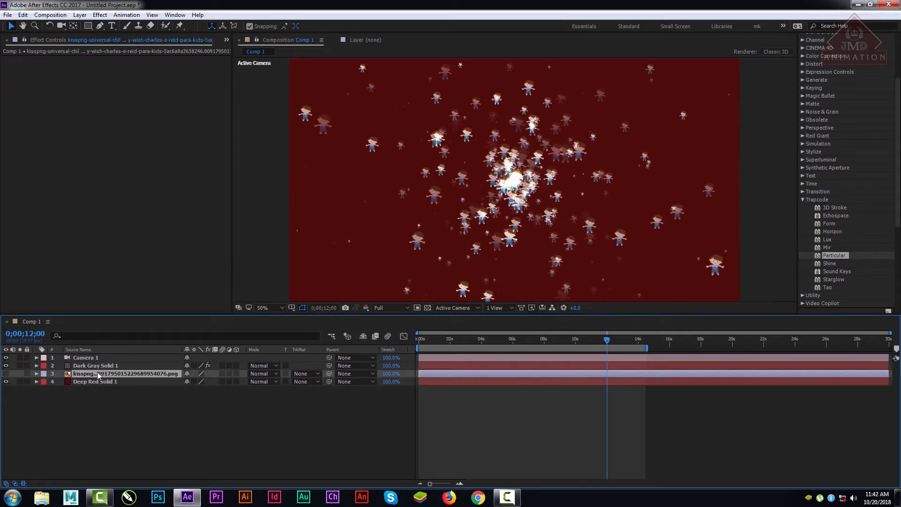
left_click(100, 365)
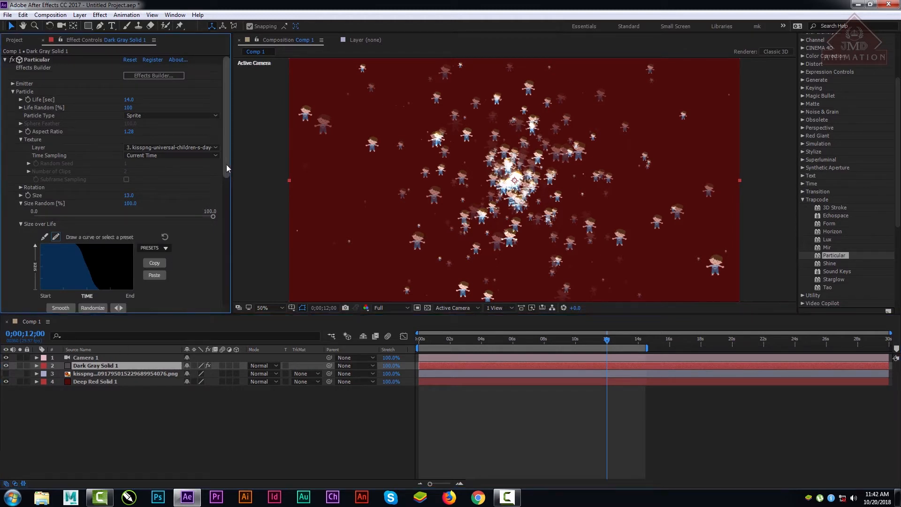
left_click_drag(226, 169, 229, 306)
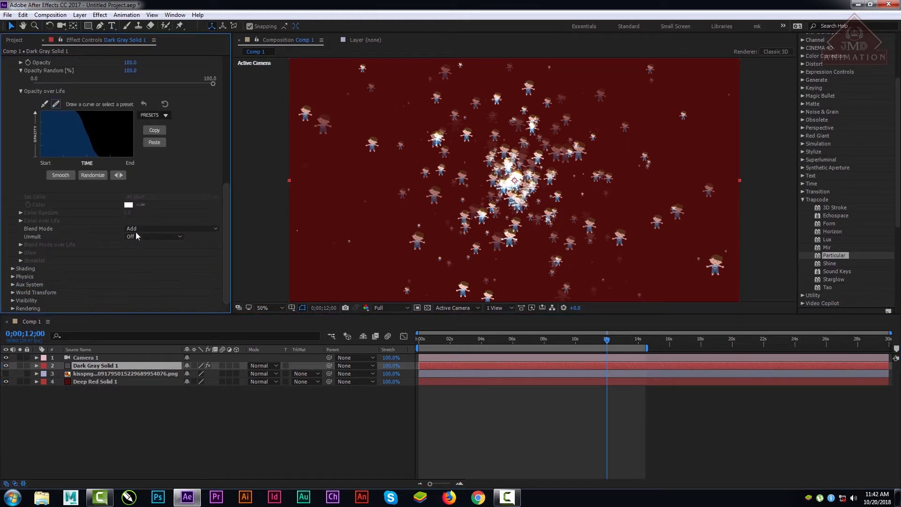
left_click(133, 229)
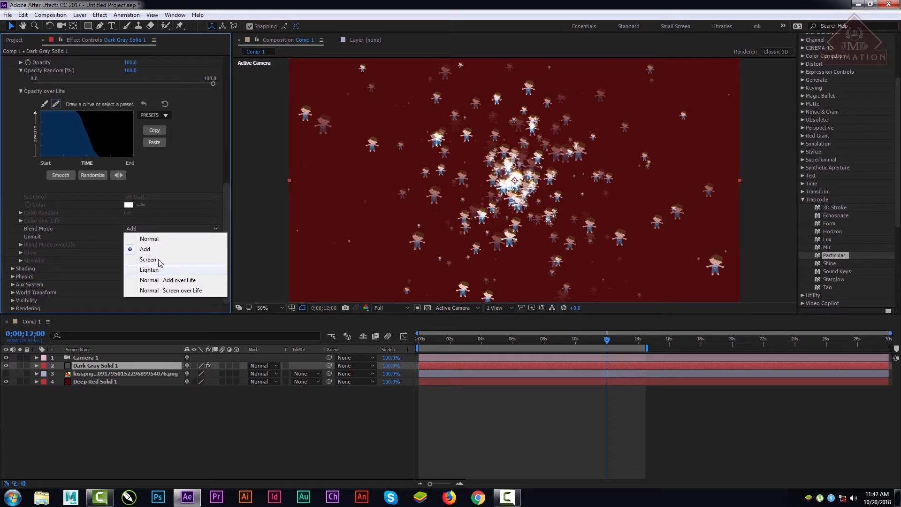
left_click(151, 258)
left_click(155, 230)
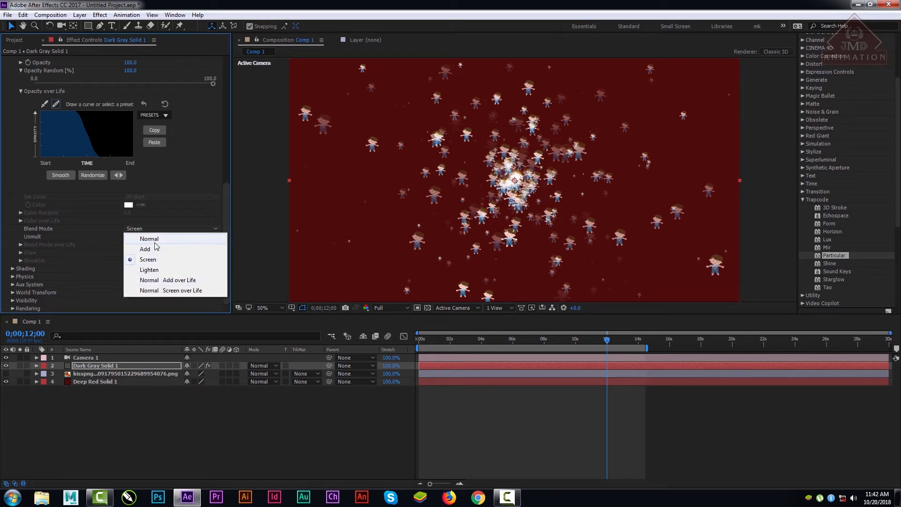
left_click(158, 240)
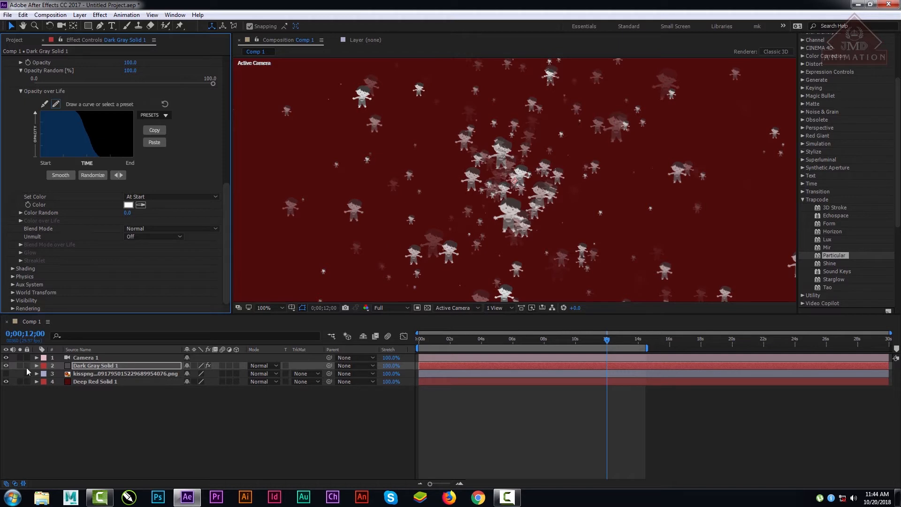
Step: Hide the deep red solid layer and set the particle Color Random to 100
left_click(6, 381)
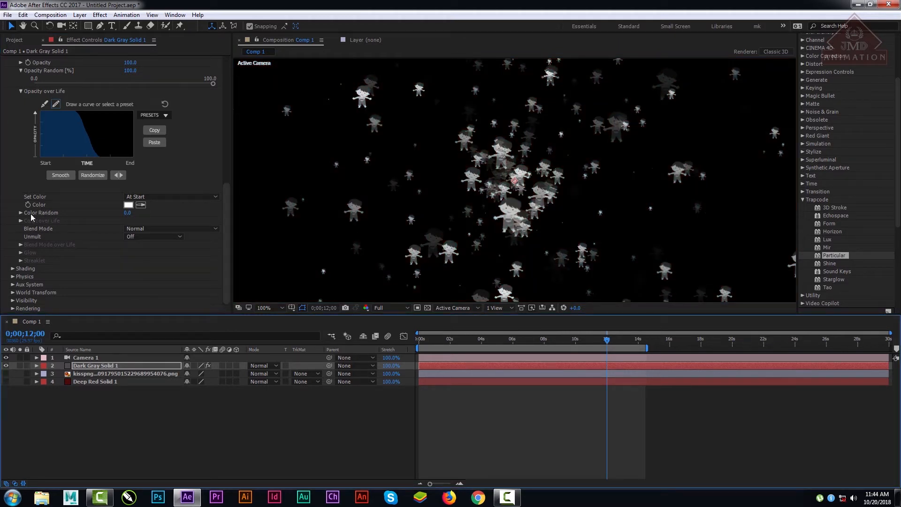
left_click_drag(123, 213, 272, 163)
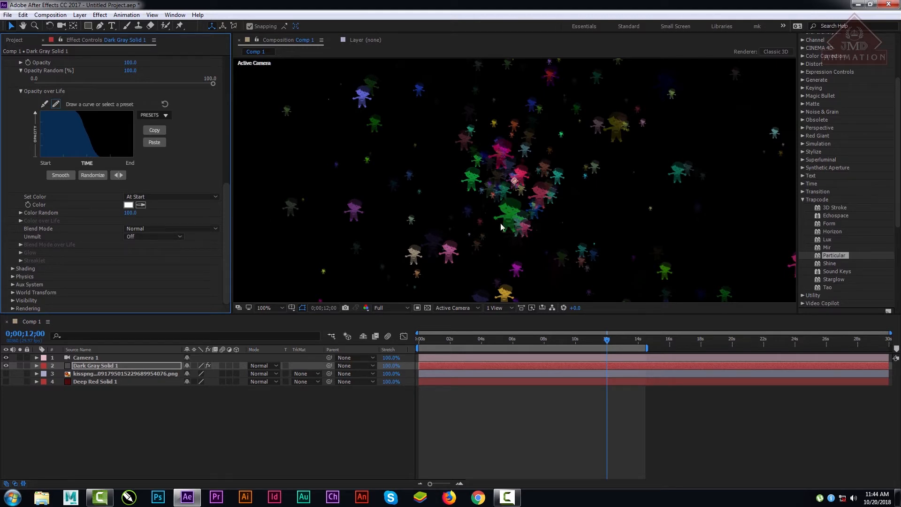
Step: Move the current time to 0;00;10;05 and raise the particle Size to 25
mouse_move(587, 339)
left_mouse_down()
mouse_move(530, 339)
mouse_move(578, 347)
left_mouse_up()
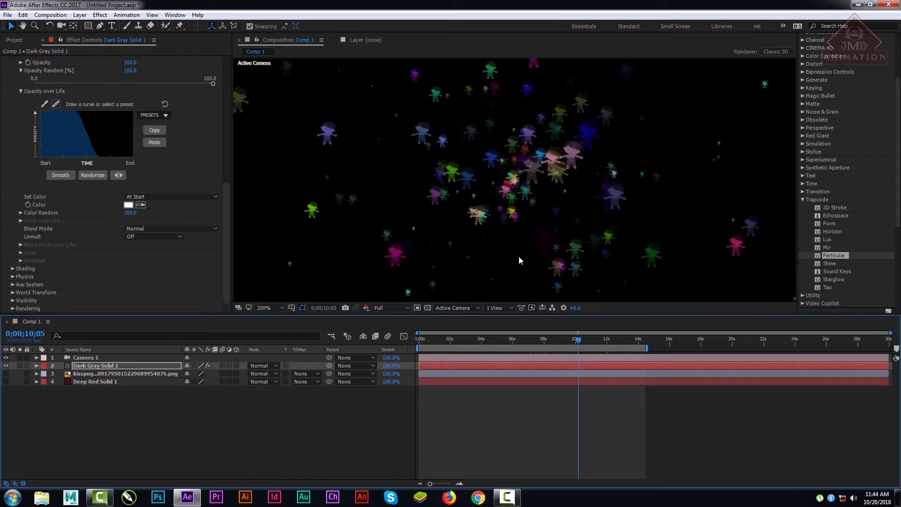
scroll(519, 259, "up", 6)
left_click(281, 307)
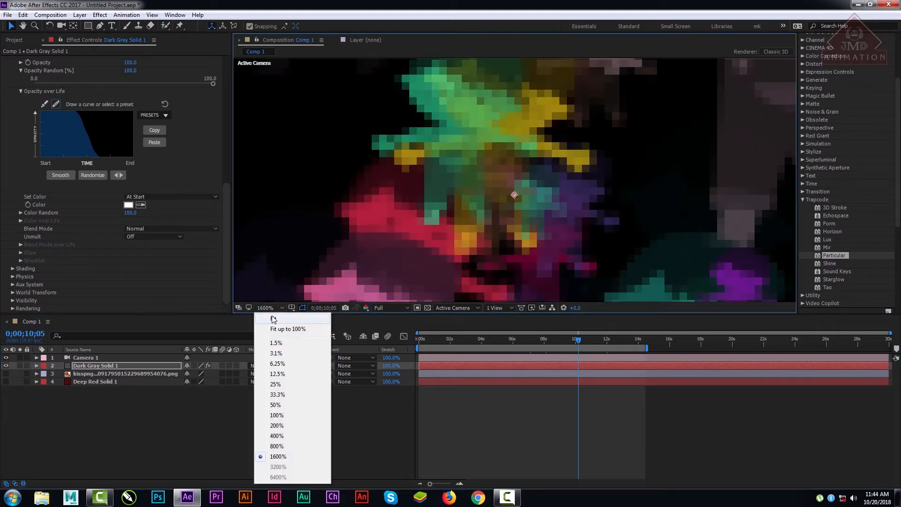
left_click(279, 318)
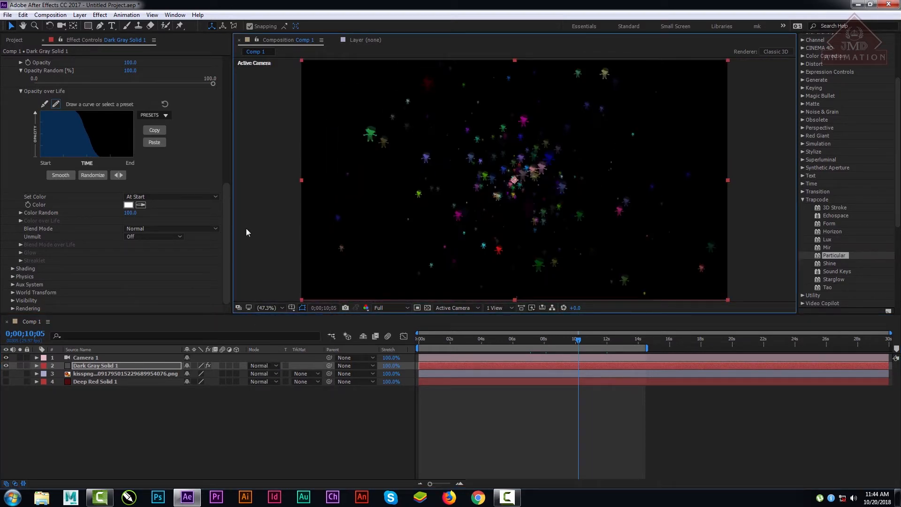
left_click_drag(230, 226, 230, 123)
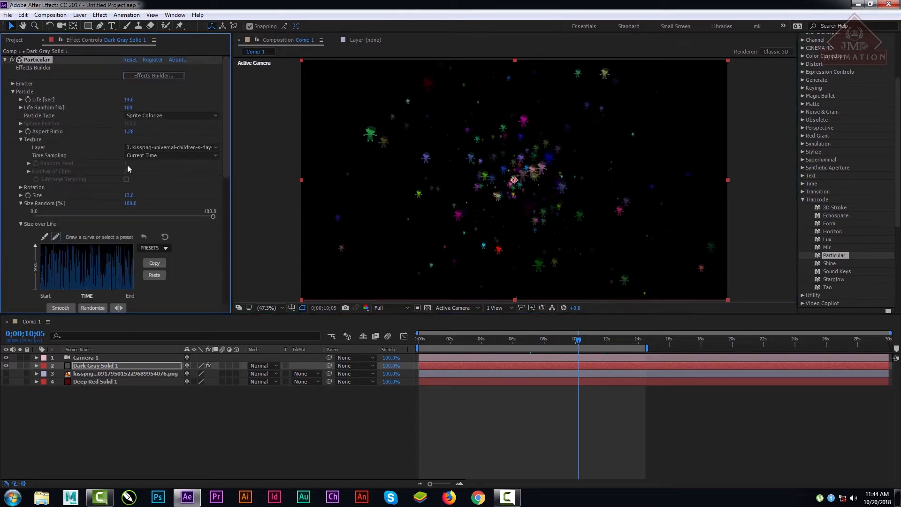
left_click_drag(128, 195, 138, 195)
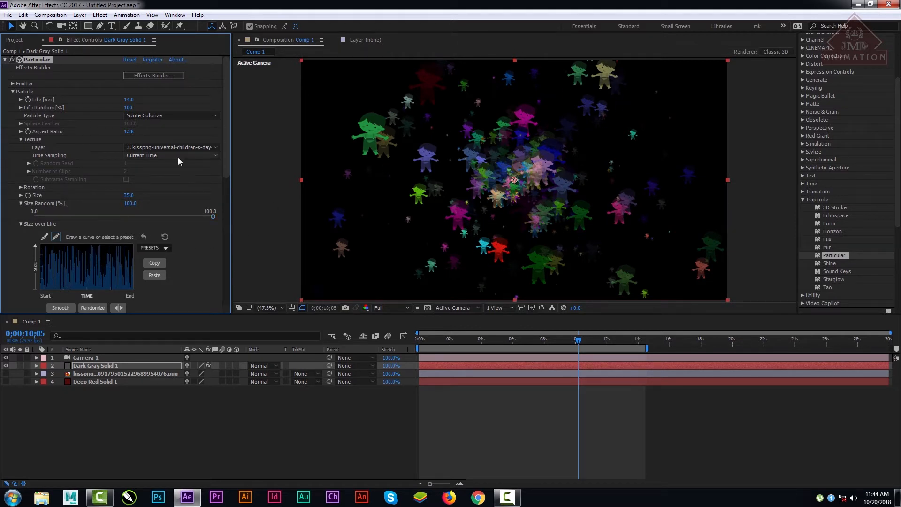
Step: Switch Set Color to Random from Gradient and expand the Color Random and Color over Life settings
left_click_drag(227, 170, 236, 308)
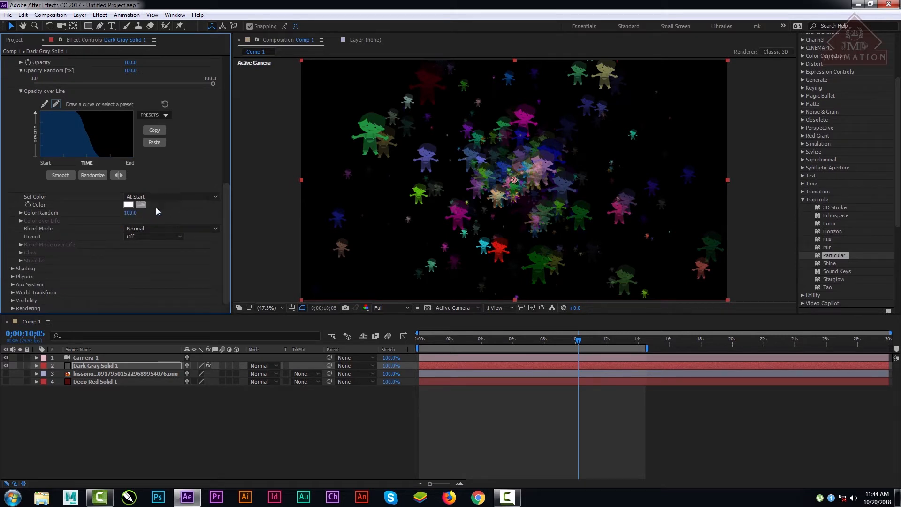
left_click(164, 197)
left_click(162, 227)
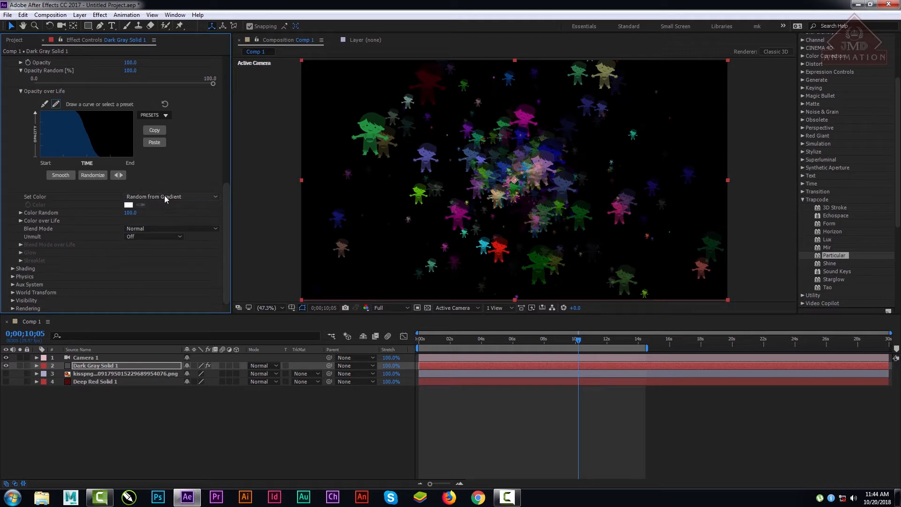
left_click(21, 213)
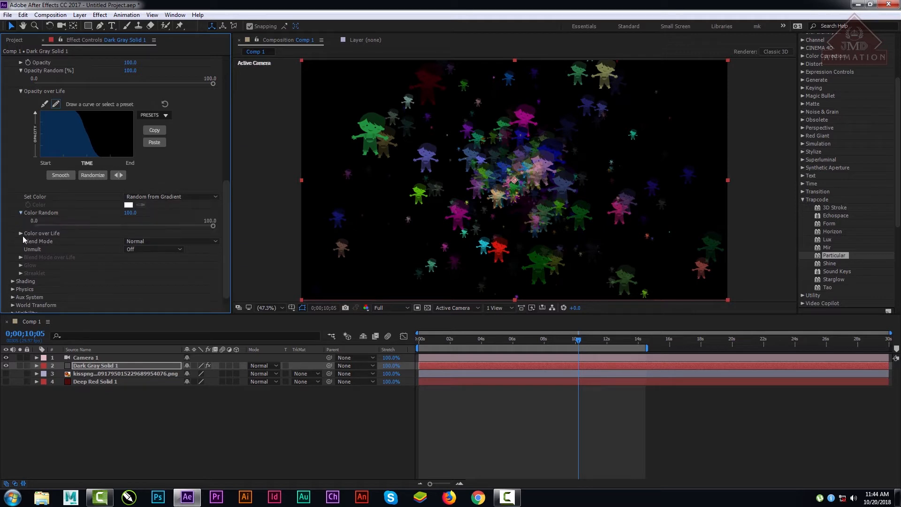
left_click(21, 235)
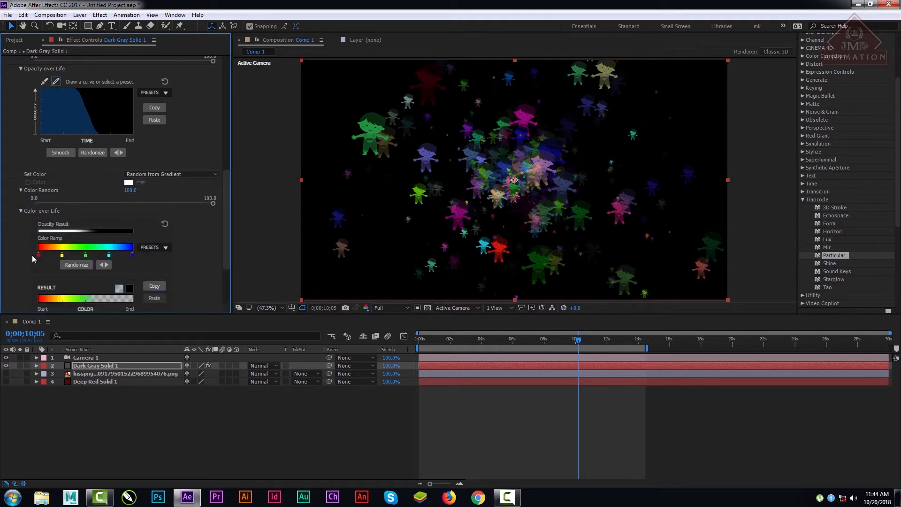
Step: Apply the yellow-red-pink-purple preset to the Color over Life ramp, then randomize the ramp's colors
left_click(167, 247)
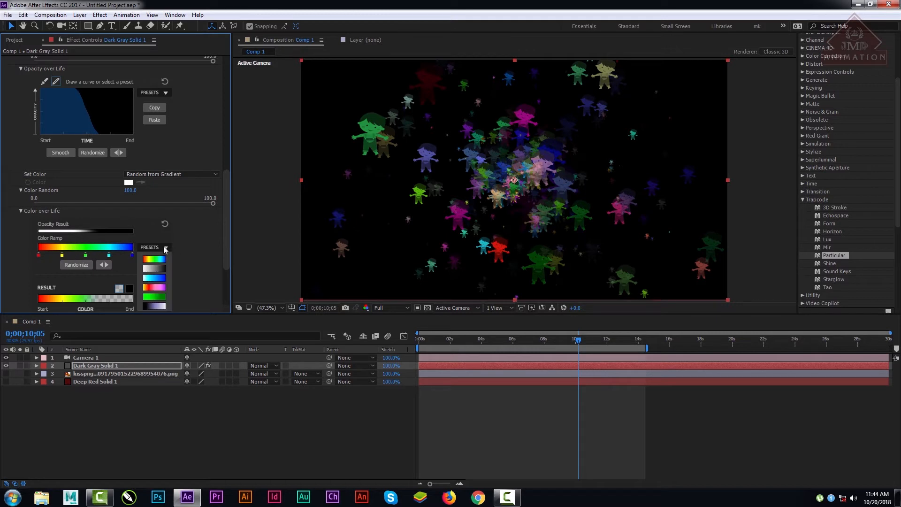
left_click(157, 287)
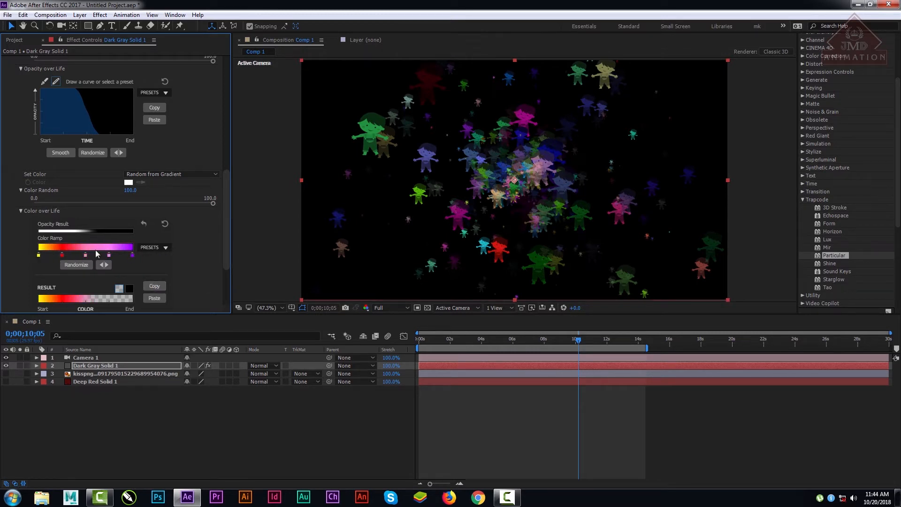
left_click(74, 264)
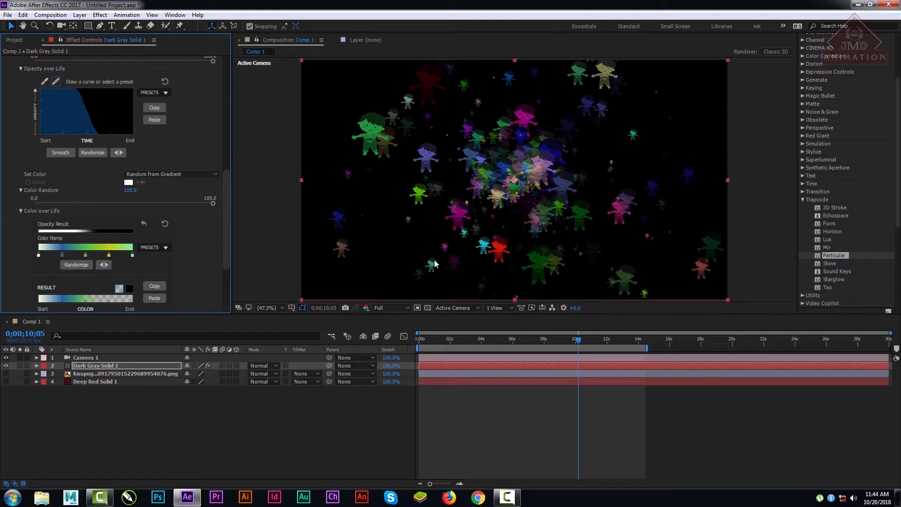
Step: Change the second color stop of the Color over Life ramp from the start to a fully saturated magenta
double_click(63, 254)
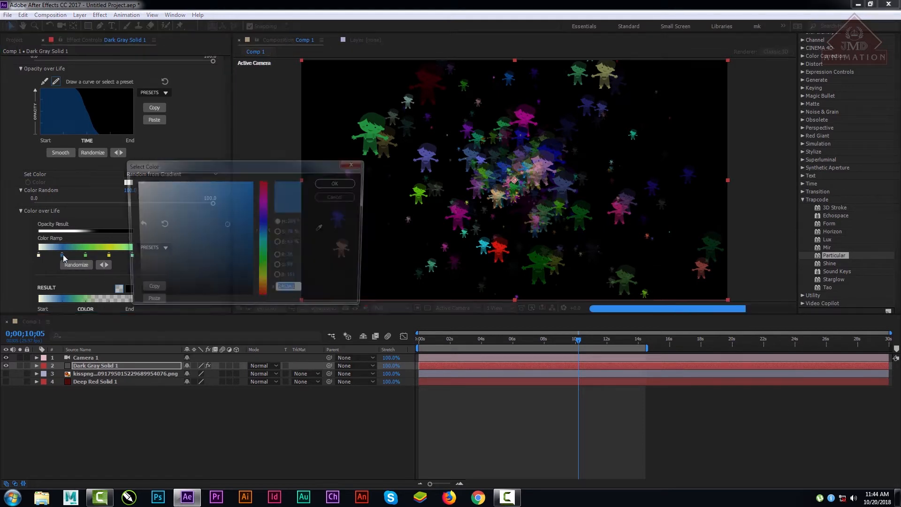
left_click(266, 264)
left_click_drag(216, 205, 167, 181)
left_click(265, 203)
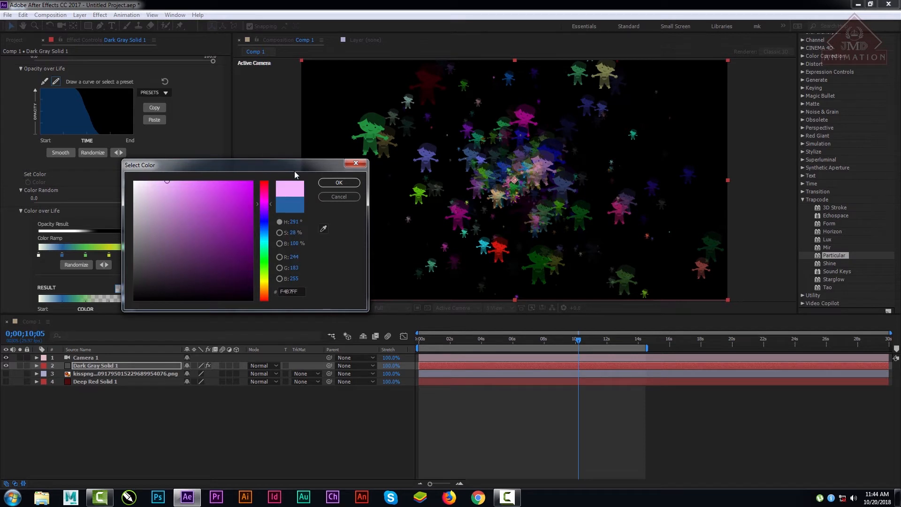
left_click(252, 181)
left_click(338, 183)
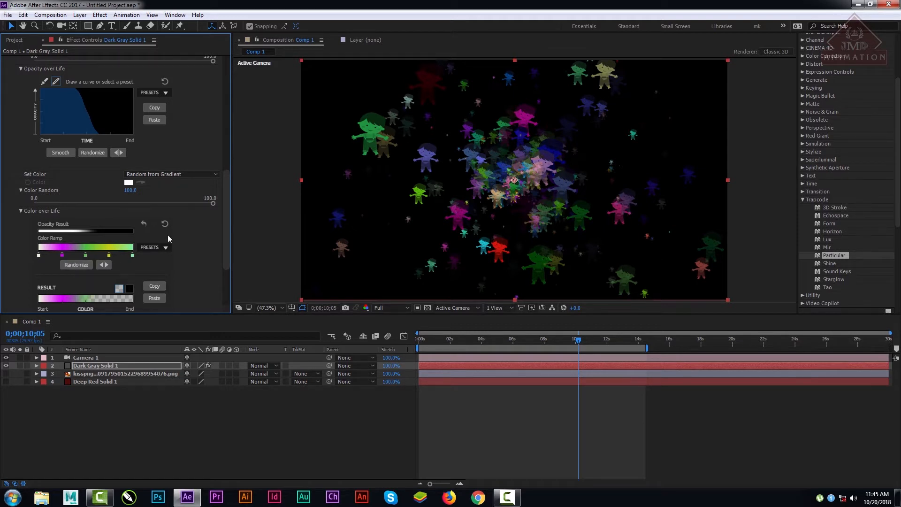
Step: Switch the particle Set Color option to From Light Emitter and then to At Start
left_click(168, 173)
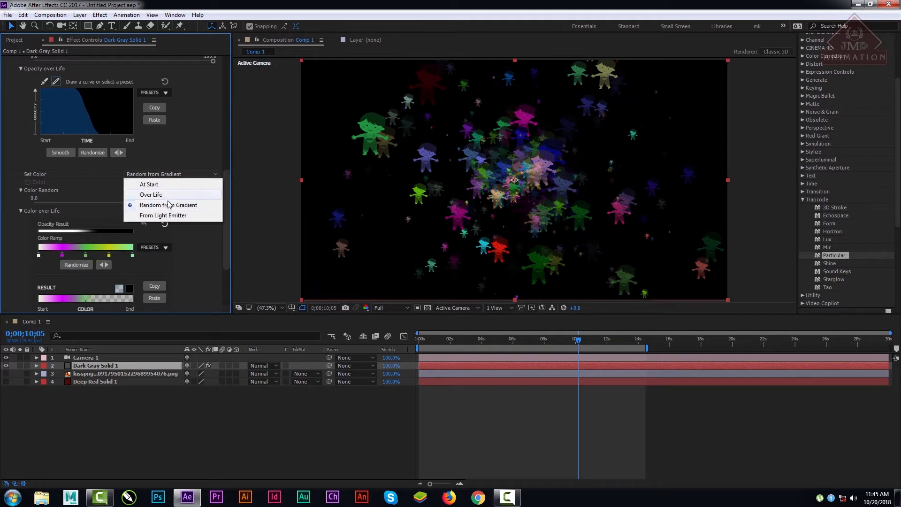
left_click(166, 216)
left_click(151, 174)
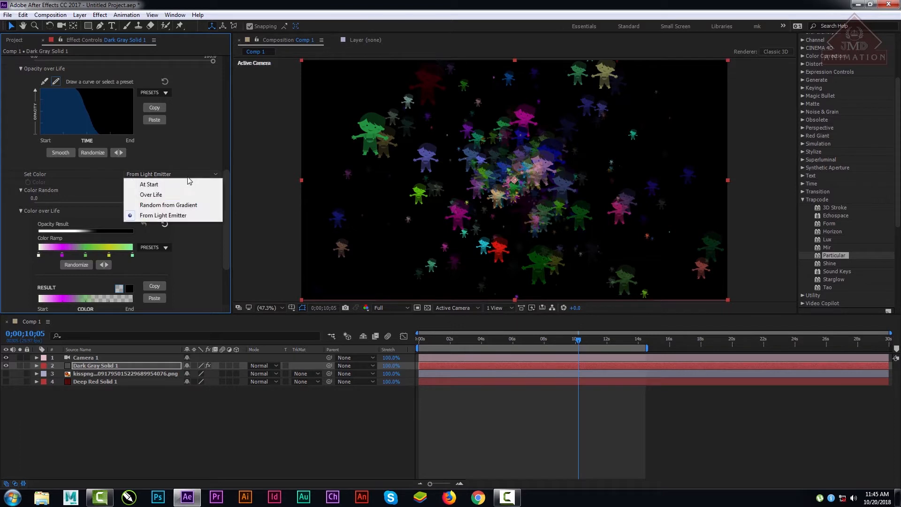
left_click(150, 184)
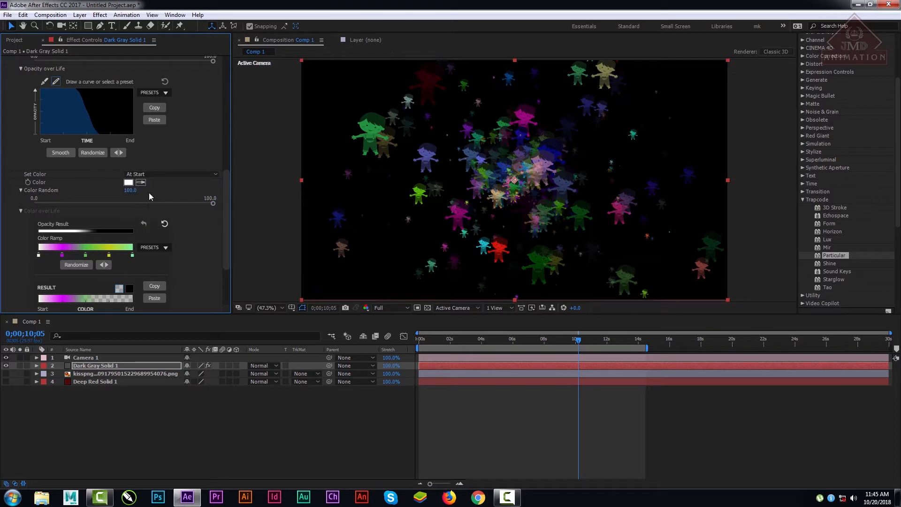
Step: Set the particle Color to bright green 14FF93 and lower Color Random to 0
left_click(128, 182)
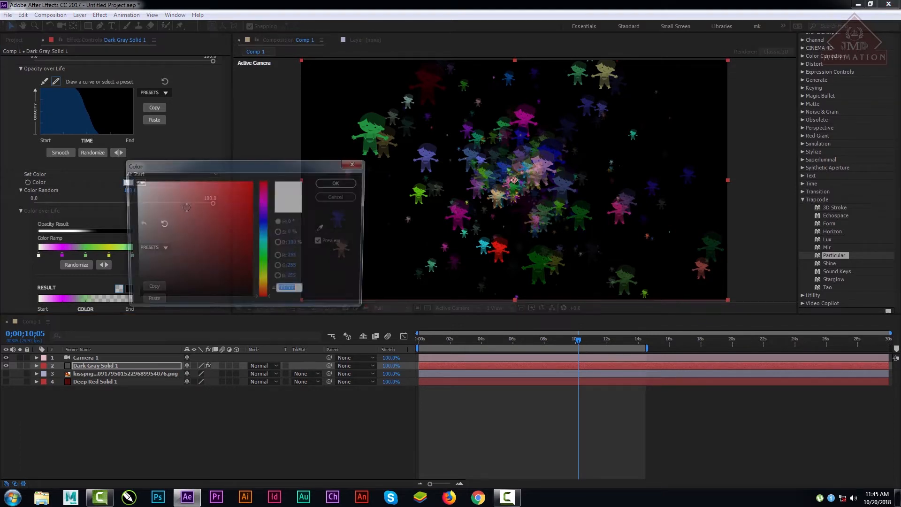
left_click(264, 251)
left_click(248, 185)
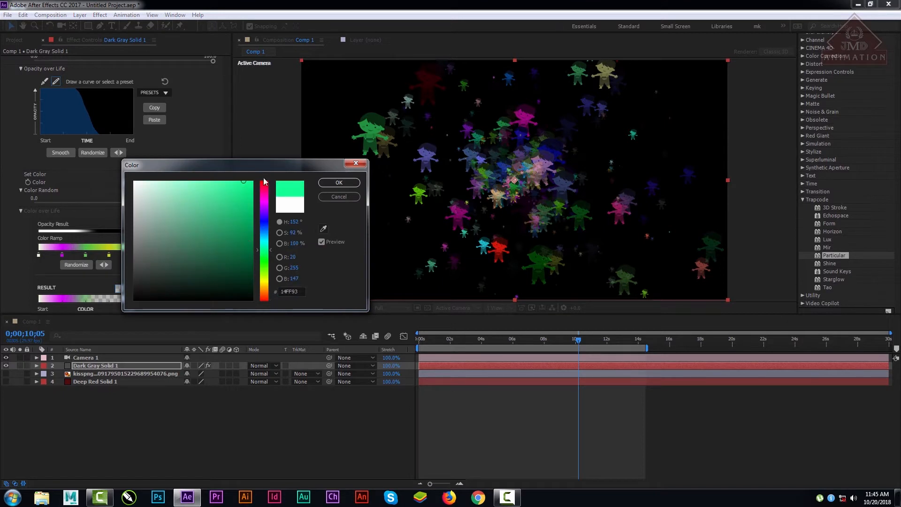
left_click(339, 182)
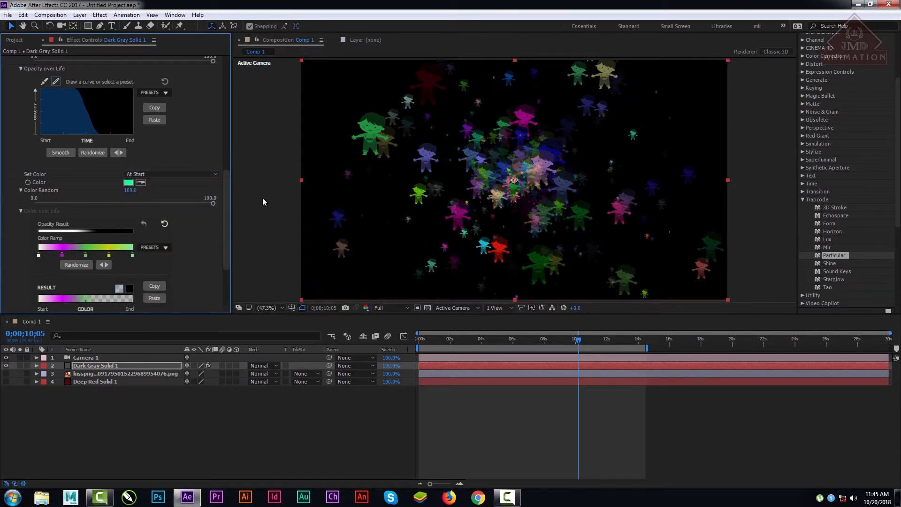
scroll(224, 205, "down", 3)
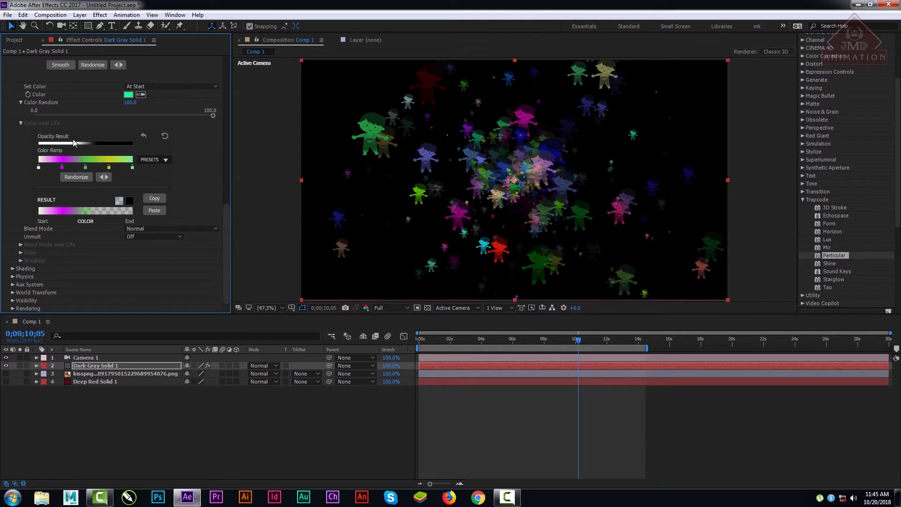
left_click_drag(130, 102, 80, 103)
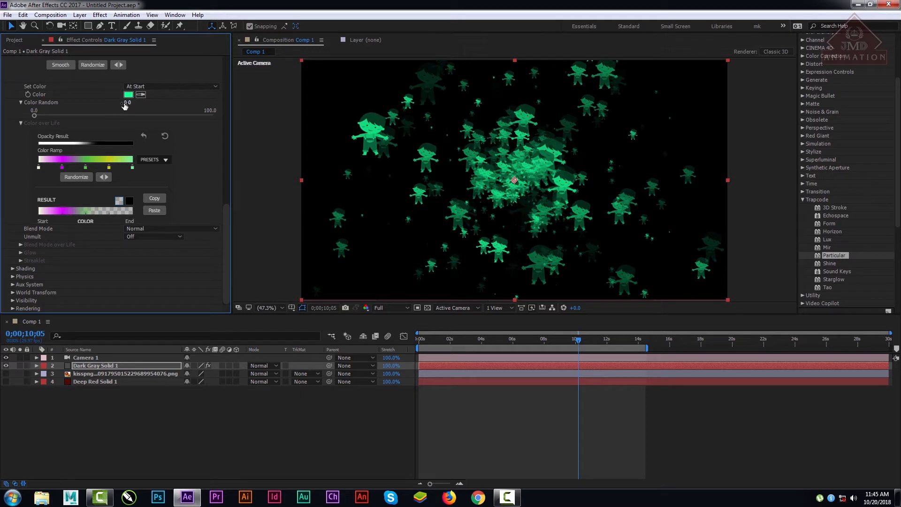
Step: Change the particle Color to pure yellow FCFF00
scroll(133, 149, "up", 3)
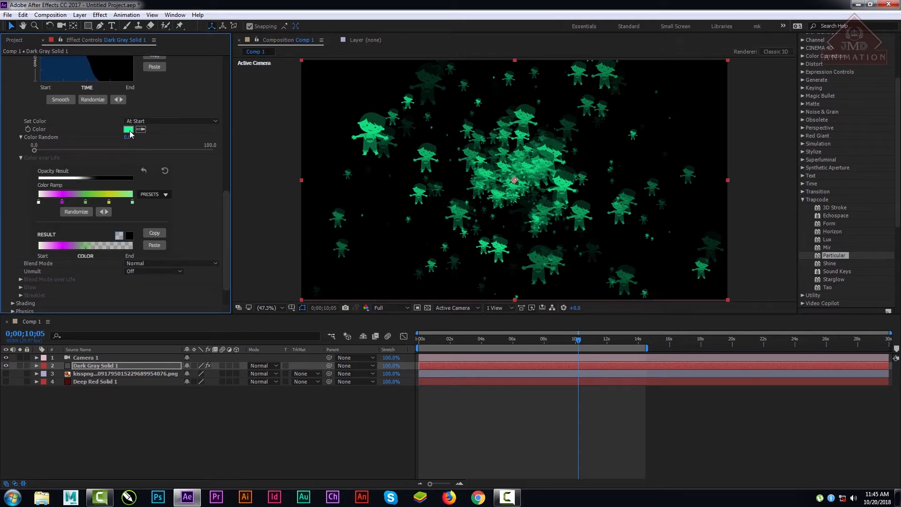
left_click(128, 129)
left_click(263, 281)
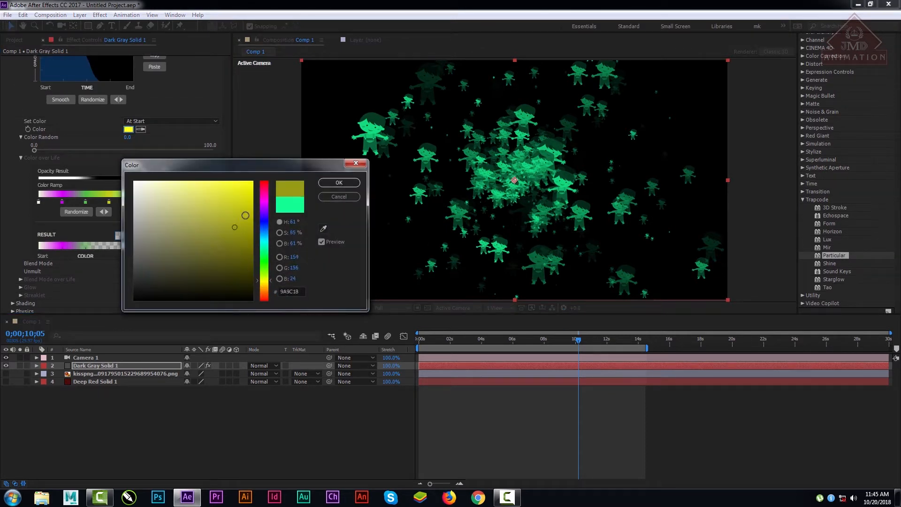
left_click(252, 181)
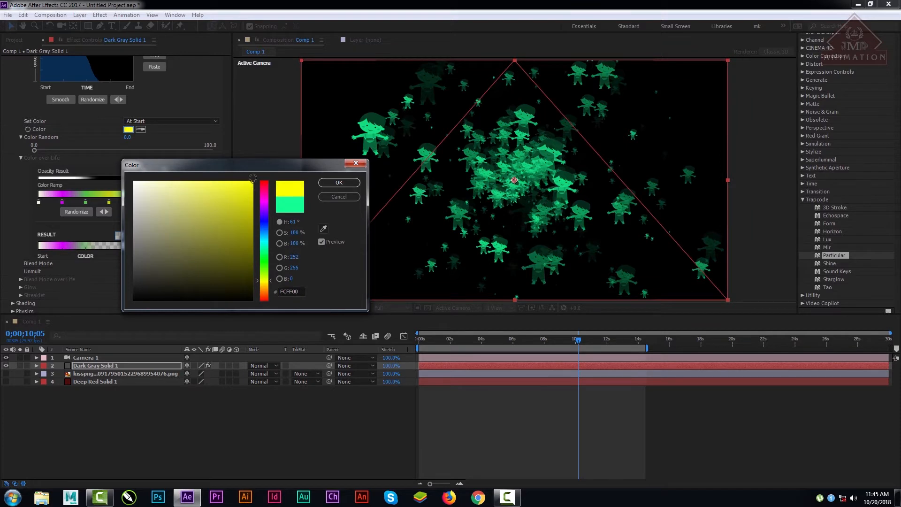
left_click(339, 183)
Step: Switch the Particle Type to Sprite Fill and then to Textured Polygon
scroll(230, 215, "up", 5)
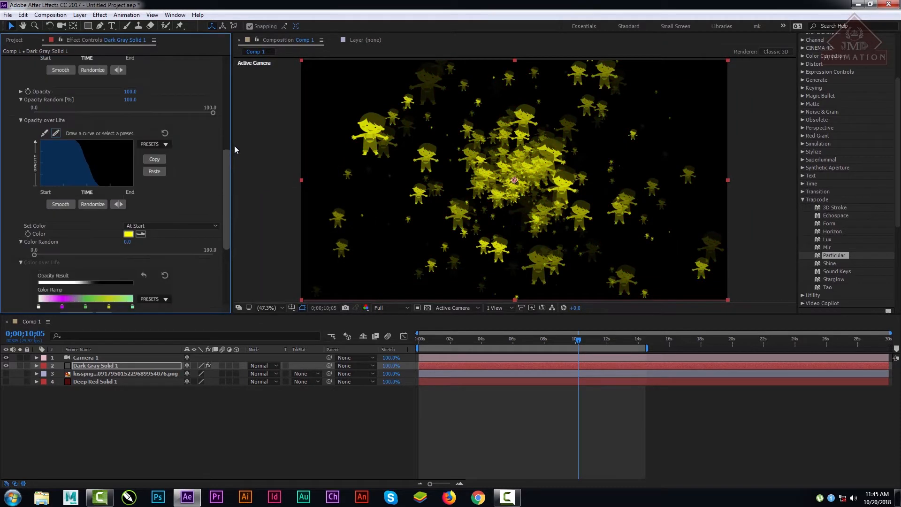
scroll(229, 145, "up", 10)
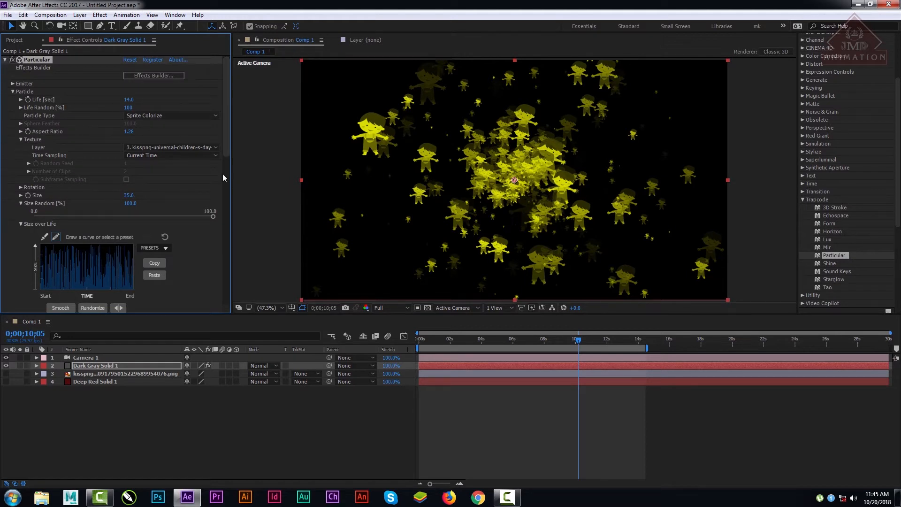
left_click(158, 116)
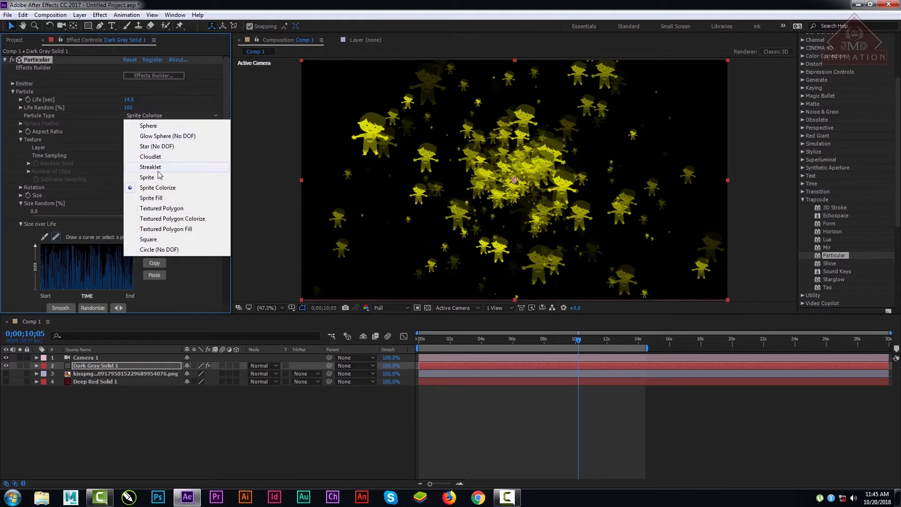
left_click(153, 198)
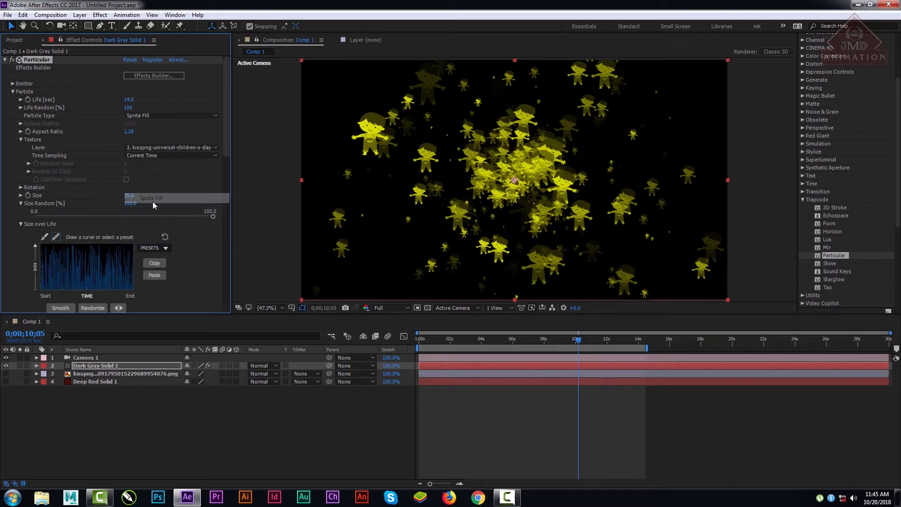
left_click(155, 117)
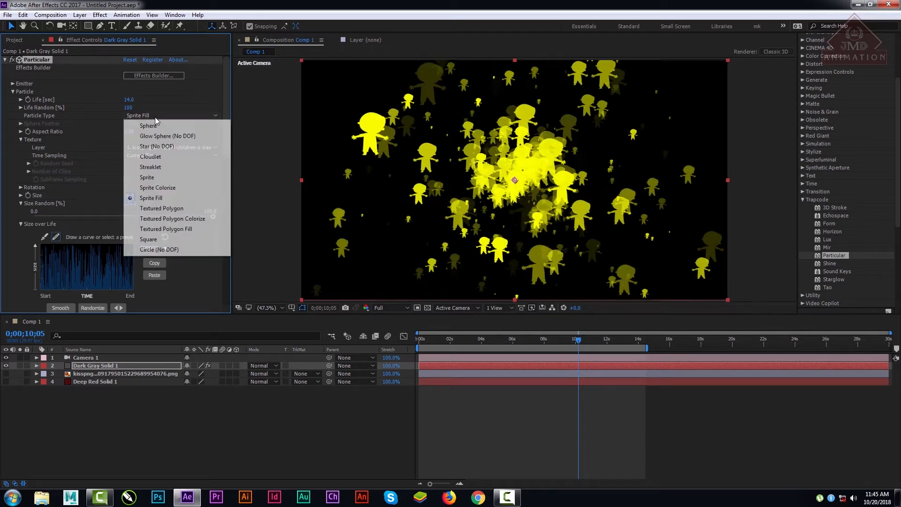
left_click(166, 209)
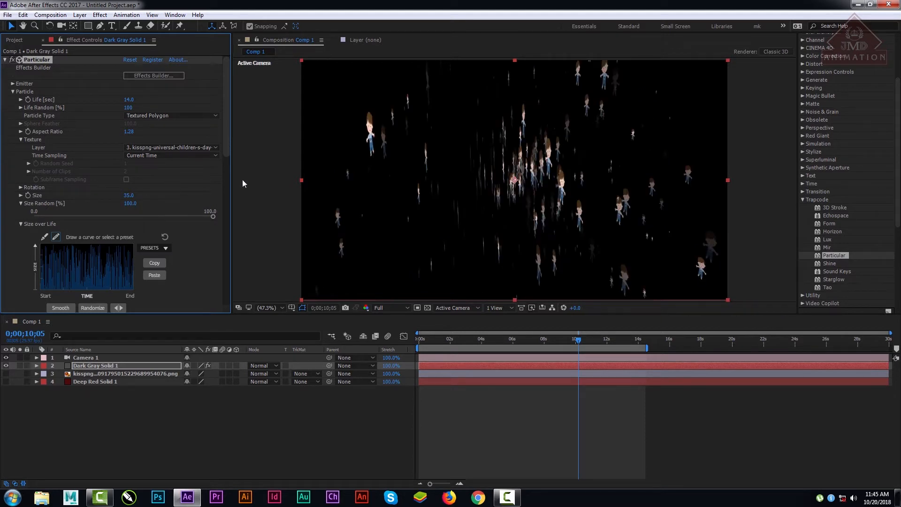
Step: Change the Particle Type to Textured Polygon Colorize and then to Textured Polygon Fill
left_click(155, 116)
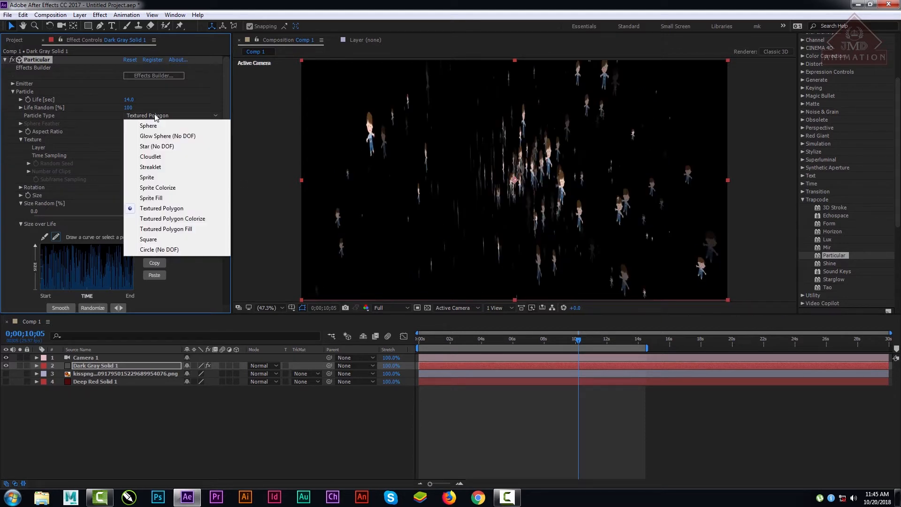
left_click(173, 219)
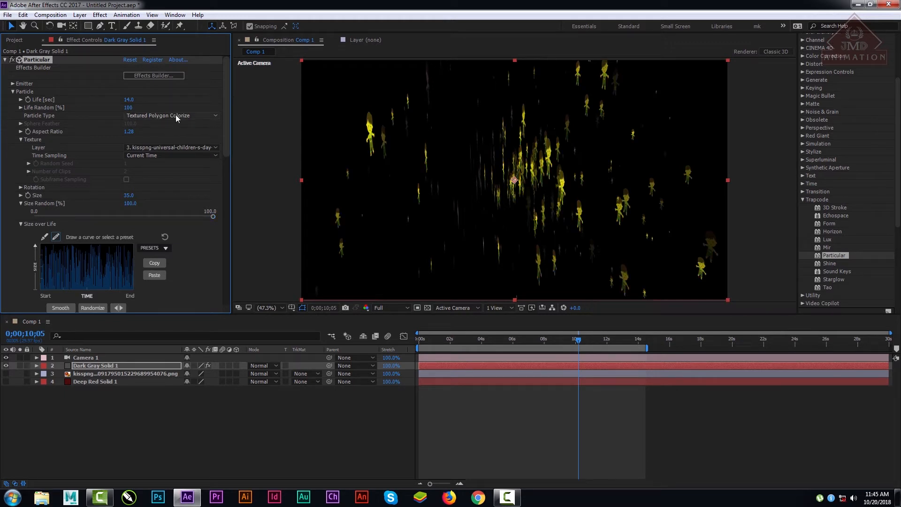
left_click(176, 117)
left_click(172, 230)
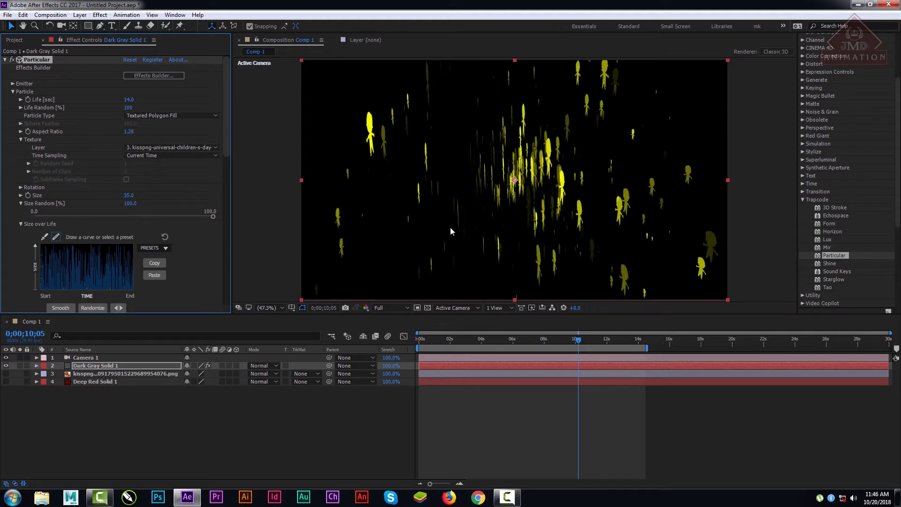
Step: Return the Particle Type to Sprite Colorize and raise Color Random to 100
left_click(160, 118)
left_click(154, 187)
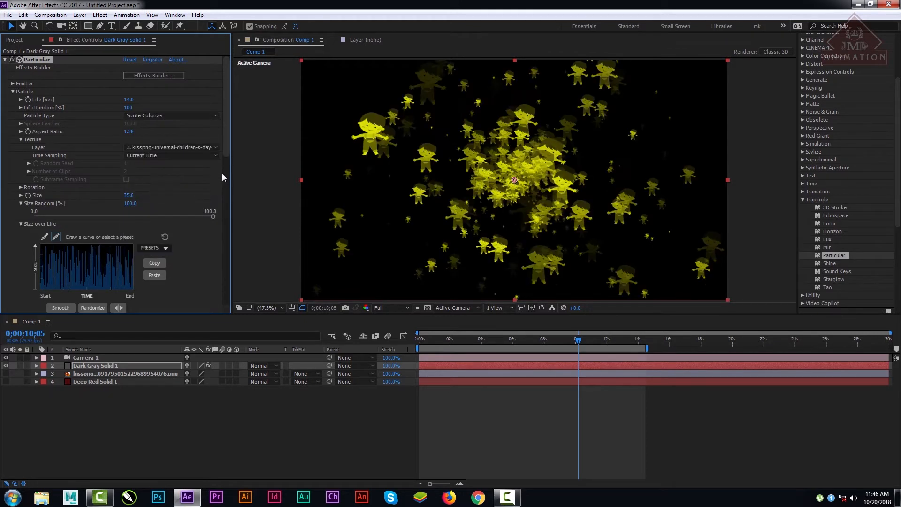
left_click(164, 114)
left_click(164, 188)
left_click_drag(226, 135, 236, 246)
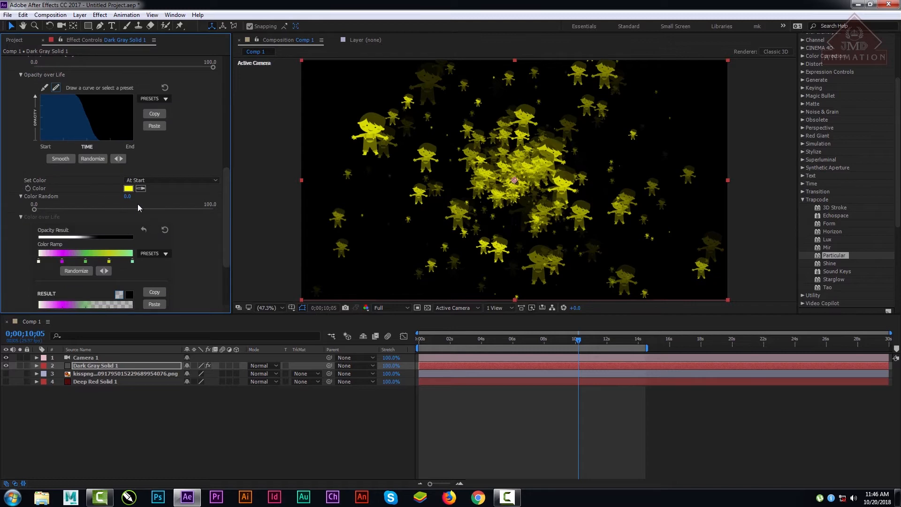
left_click_drag(126, 196, 223, 97)
Step: Apply the Textured Polygon Fill particle type and scrub the timeline to 0;00;12;26 to preview it
left_click(176, 81)
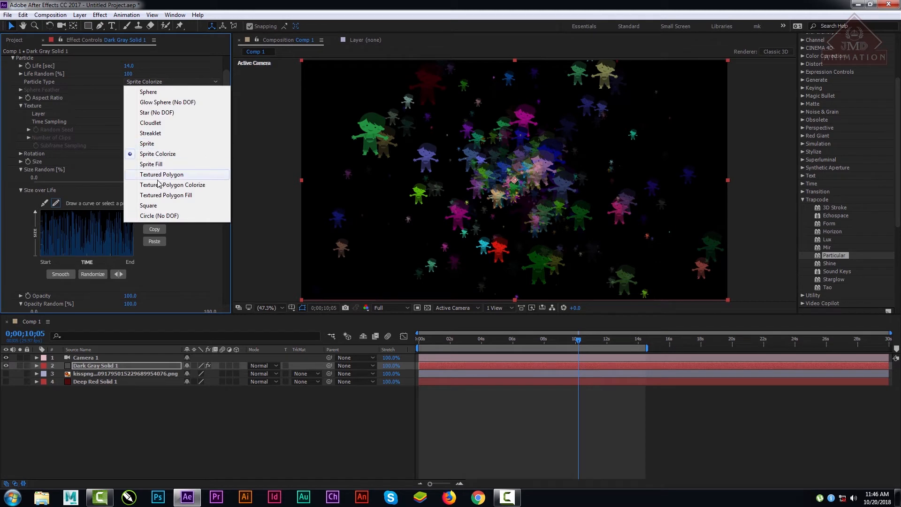
left_click(158, 196)
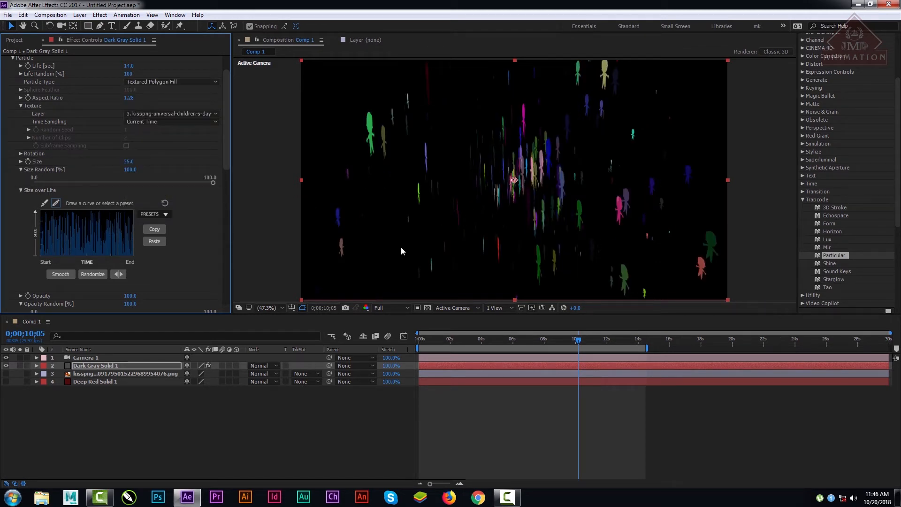
left_click_drag(229, 144, 230, 112)
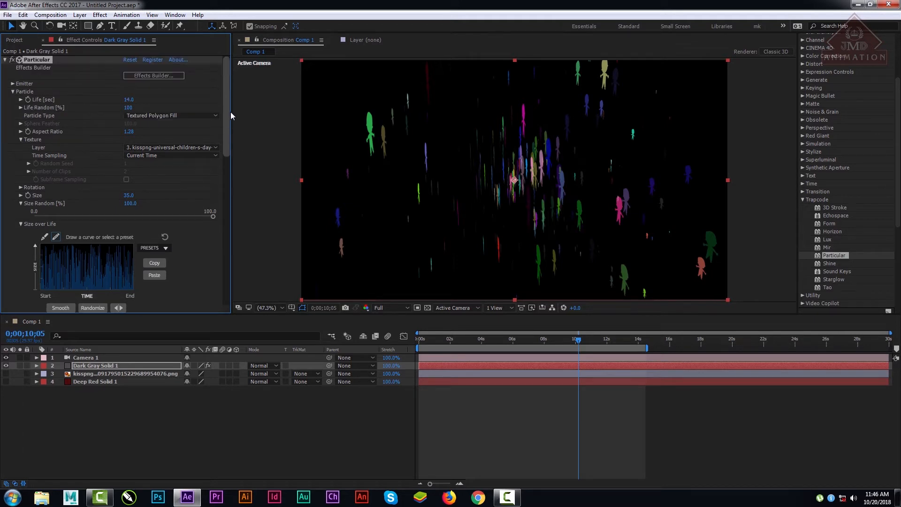
left_click(499, 342)
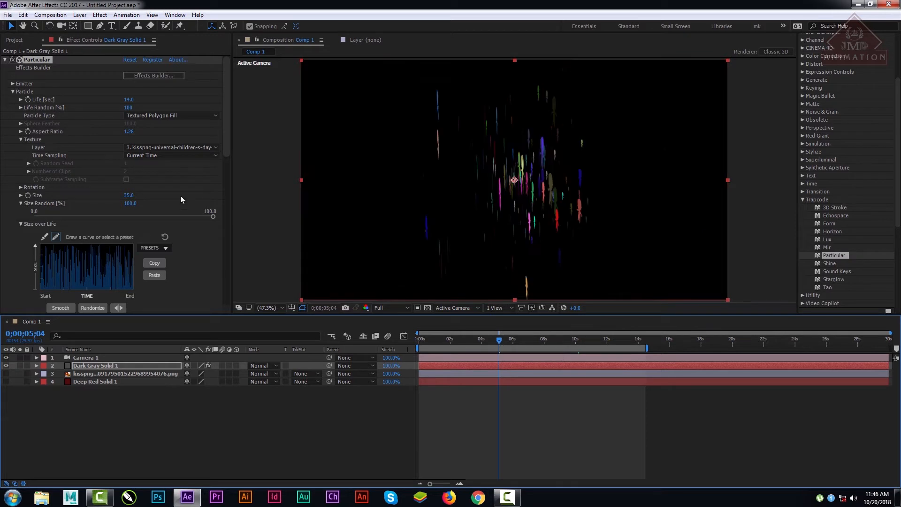
left_click_drag(521, 338, 620, 338)
Step: Set the Particle Type to Square and scrub the timeline to 0;00;12;18 to preview the particles
left_click(182, 117)
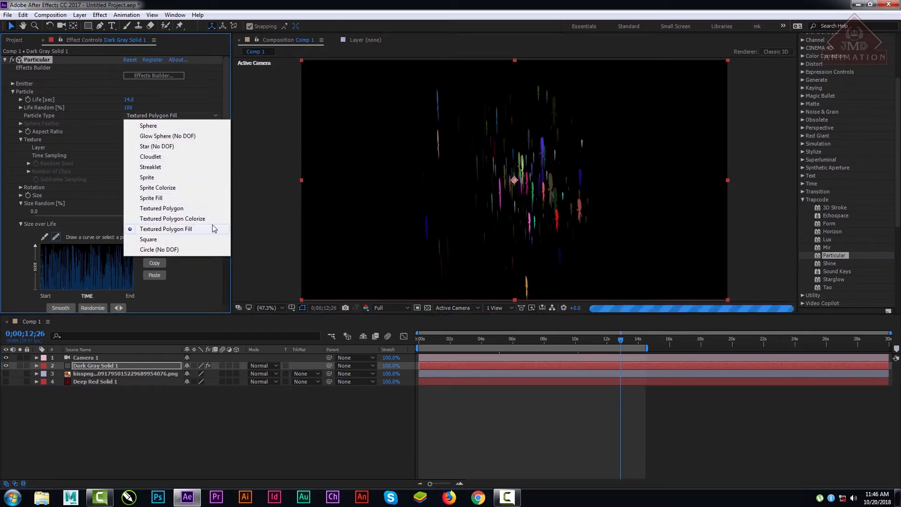
left_click(153, 239)
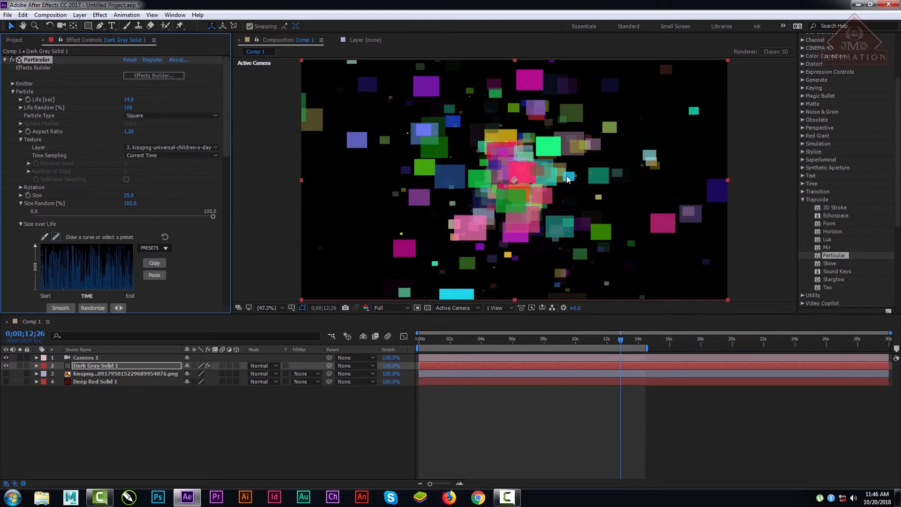
left_click_drag(479, 346, 615, 348)
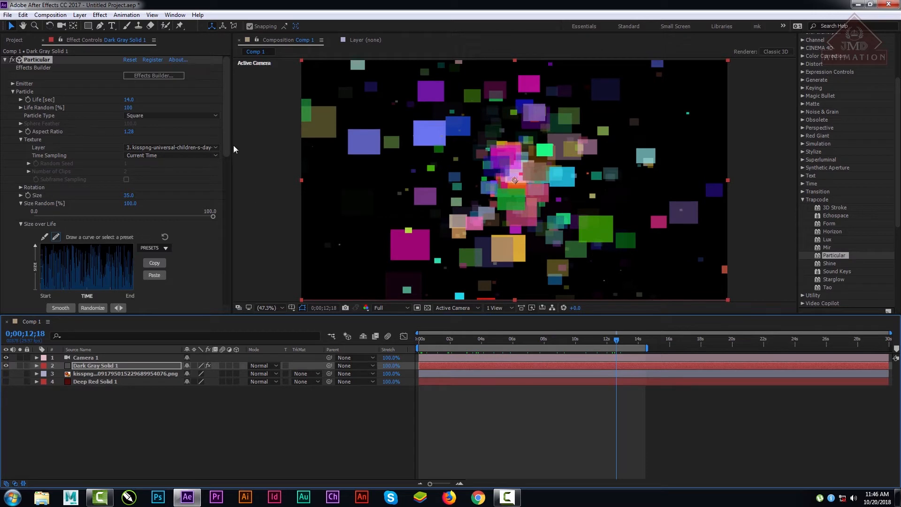
Step: Try raising Color Random for the square particles and reselect Square as the Particle Type
scroll(225, 149, "down", 10)
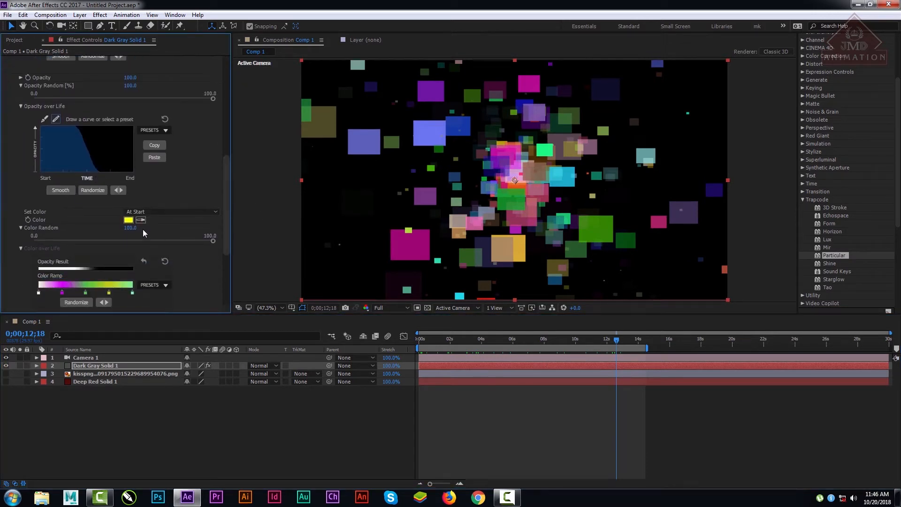
left_click_drag(128, 230, 177, 235)
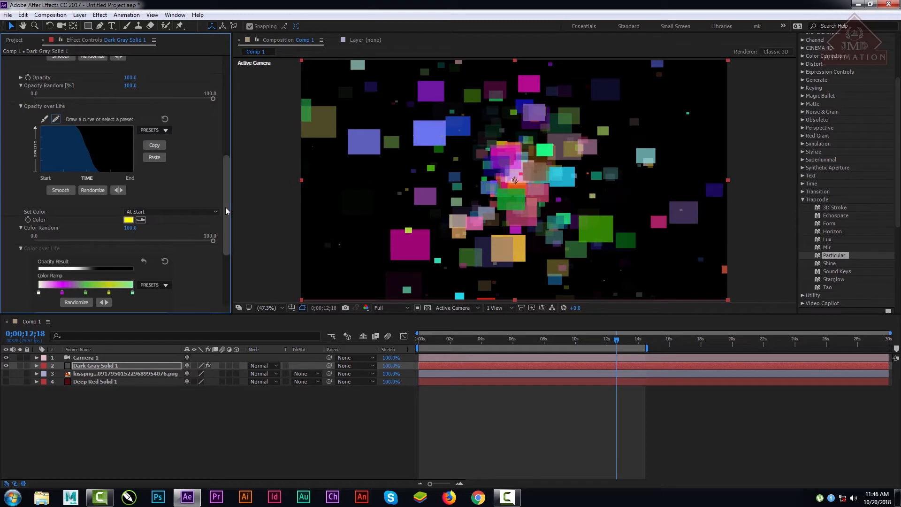
left_click_drag(225, 207, 233, 114)
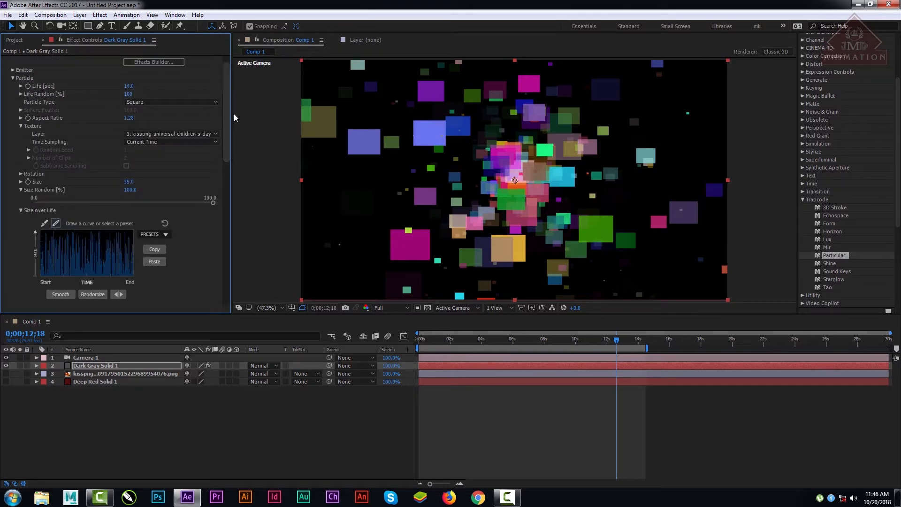
left_click(165, 102)
left_click(174, 240)
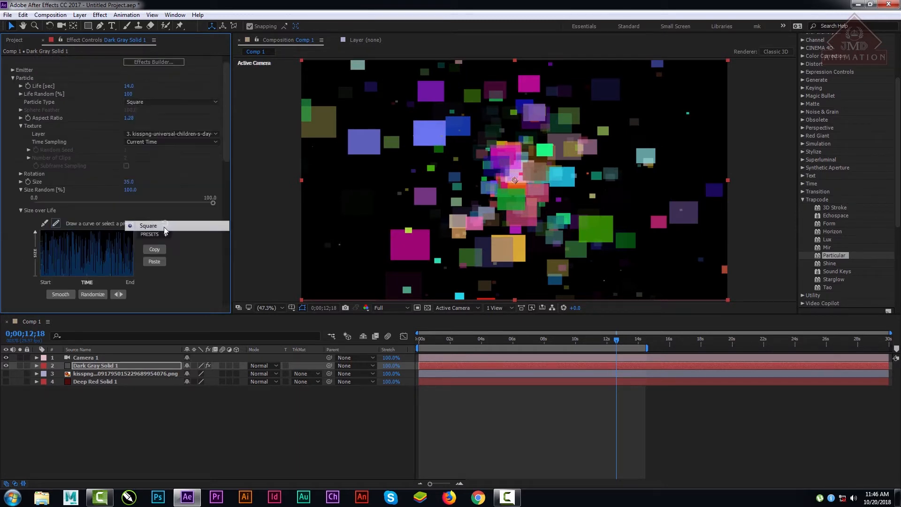
Step: Switch the Particle Type to Circle (No DOF) and scrub the timeline to 0;00;22;04
left_click(164, 102)
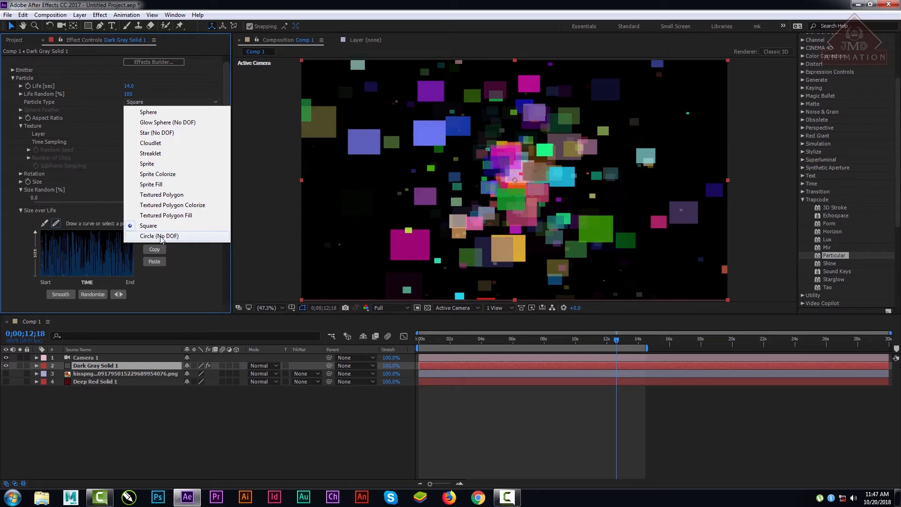
left_click(176, 237)
left_click_drag(475, 339, 766, 356)
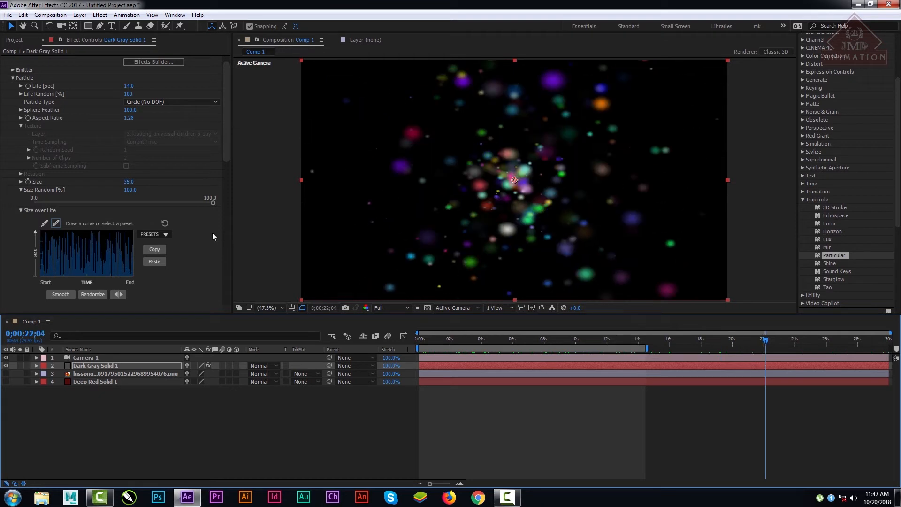
Step: Try Square as the Particle Type and settle on Sprite
left_click(157, 103)
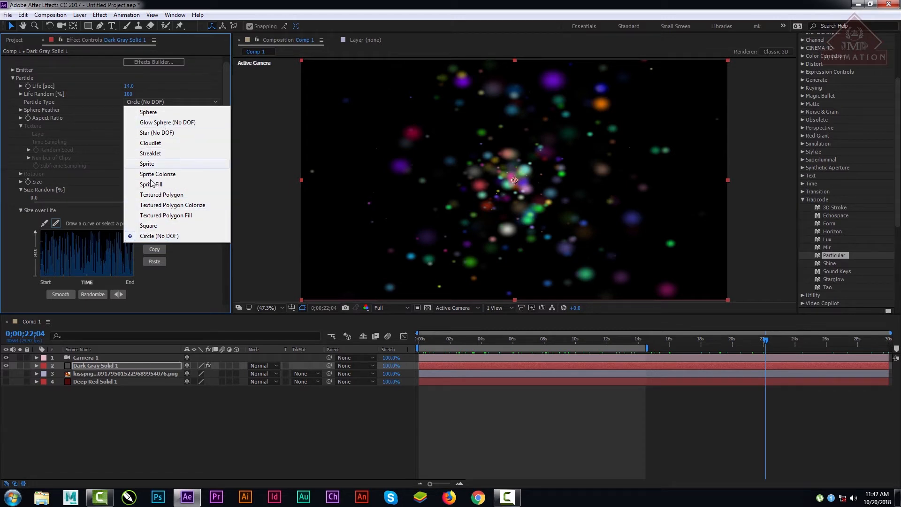
left_click(155, 226)
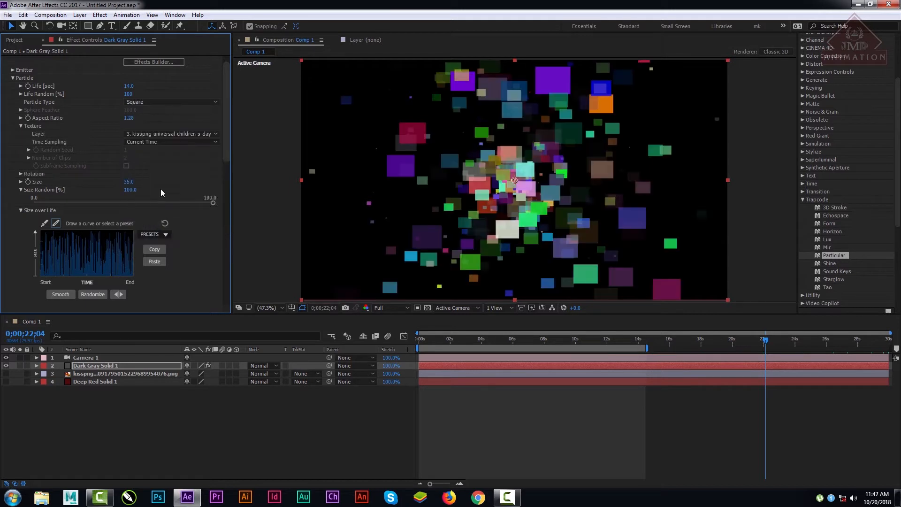
left_click(163, 101)
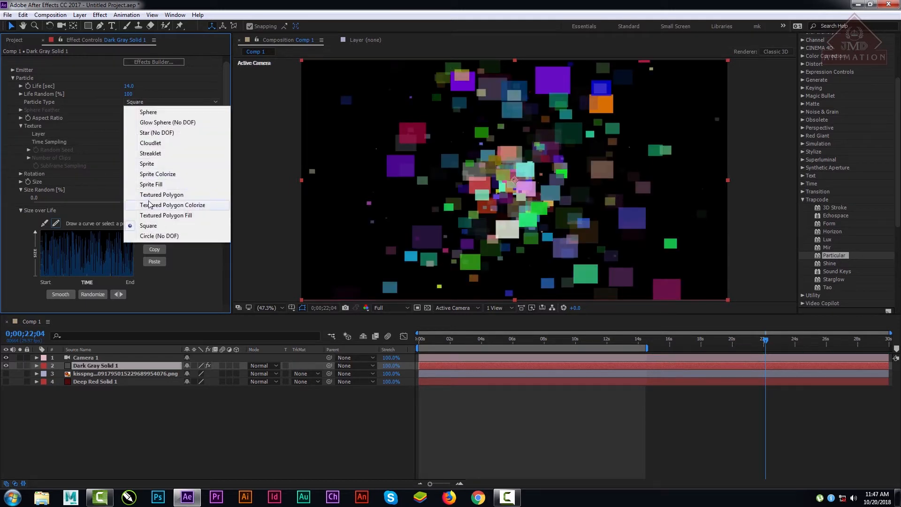
left_click(165, 168)
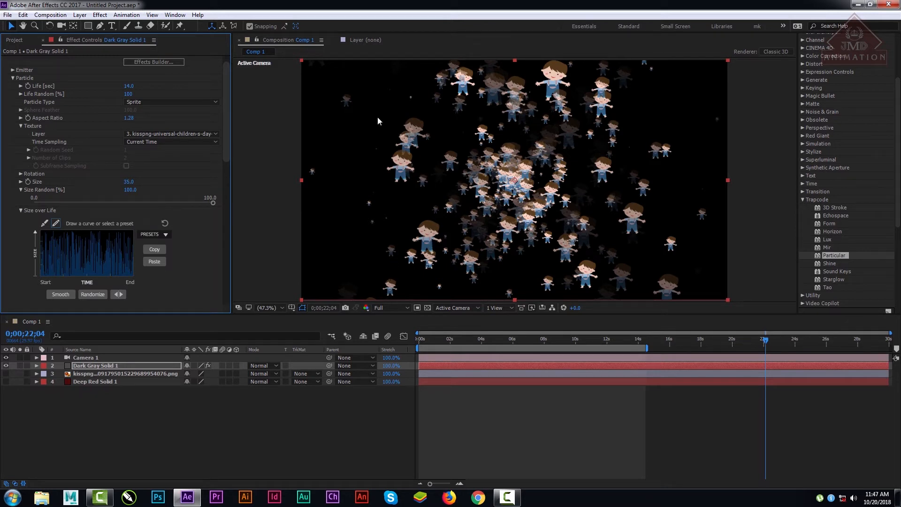
Step: Set the sprite particles' Life Random to 0 and collapse the Particle settings group
scroll(232, 139, "up", 1)
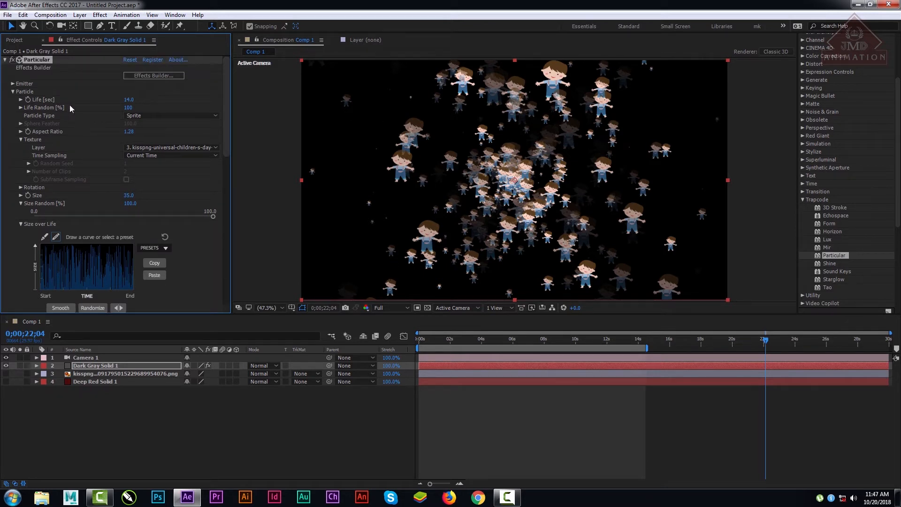
left_click_drag(127, 108, 1, 114)
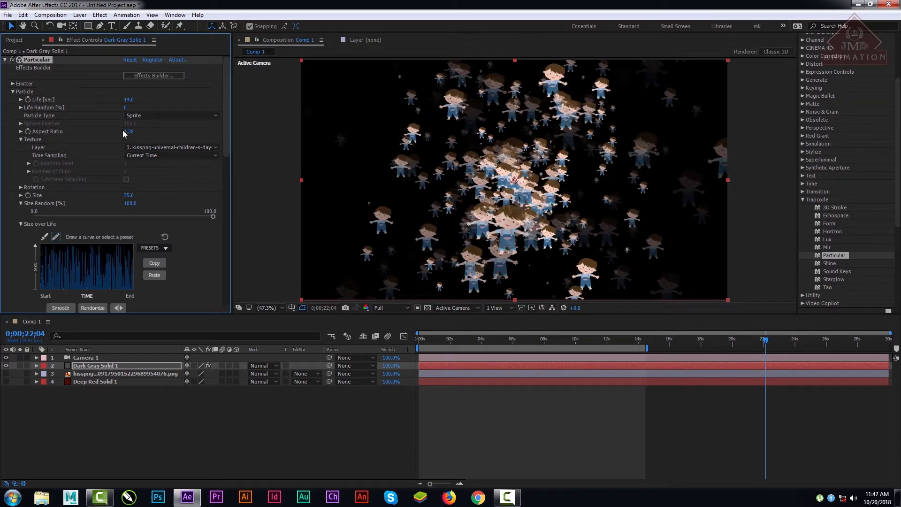
left_click_drag(224, 122, 250, 261)
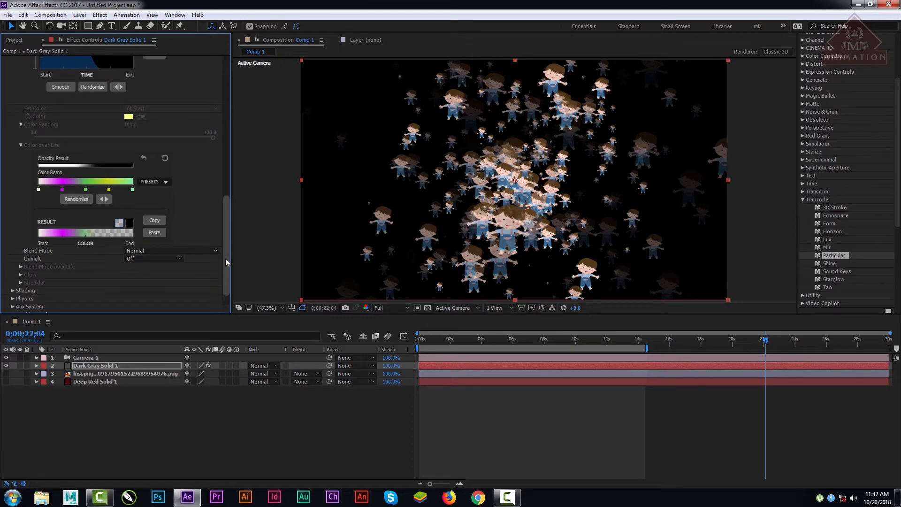
left_click_drag(226, 258, 235, 106)
left_click(13, 92)
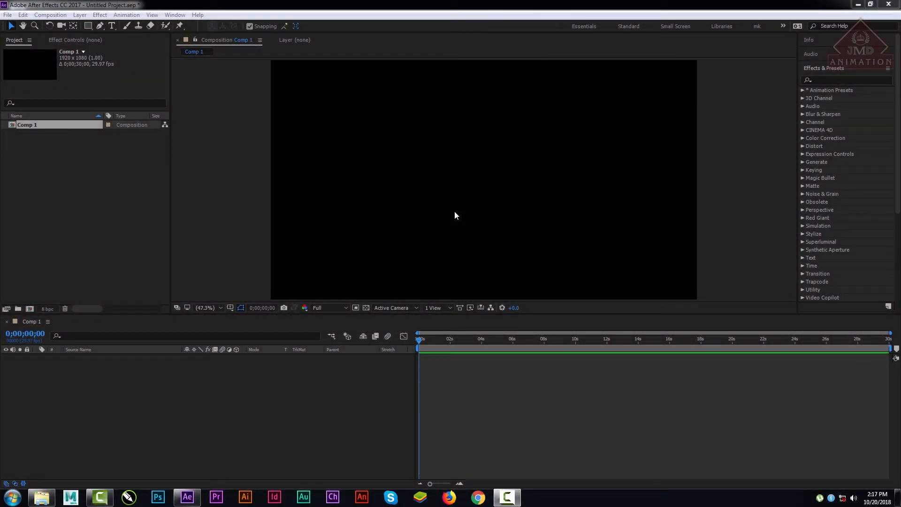
Step: Create a new full-frame green solid layer in Comp 1
right_click(83, 393)
mouse_move(124, 303)
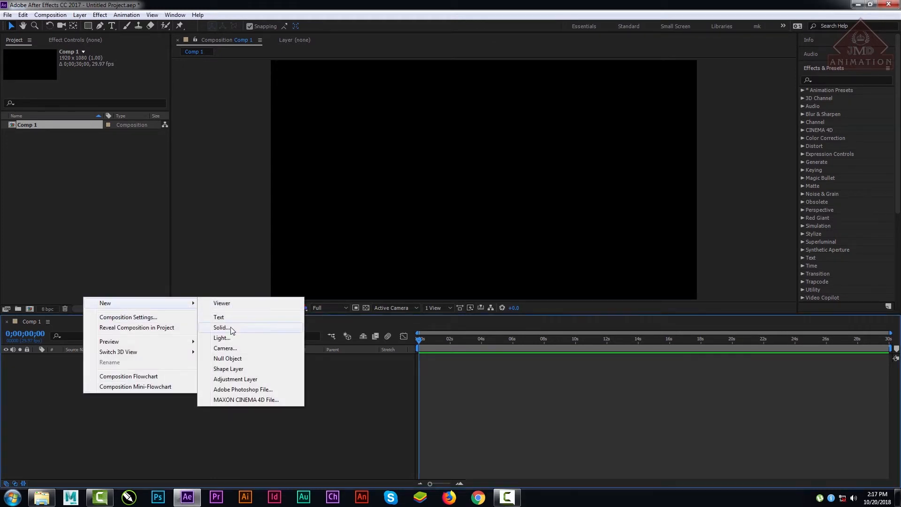
left_click(228, 328)
left_click(470, 332)
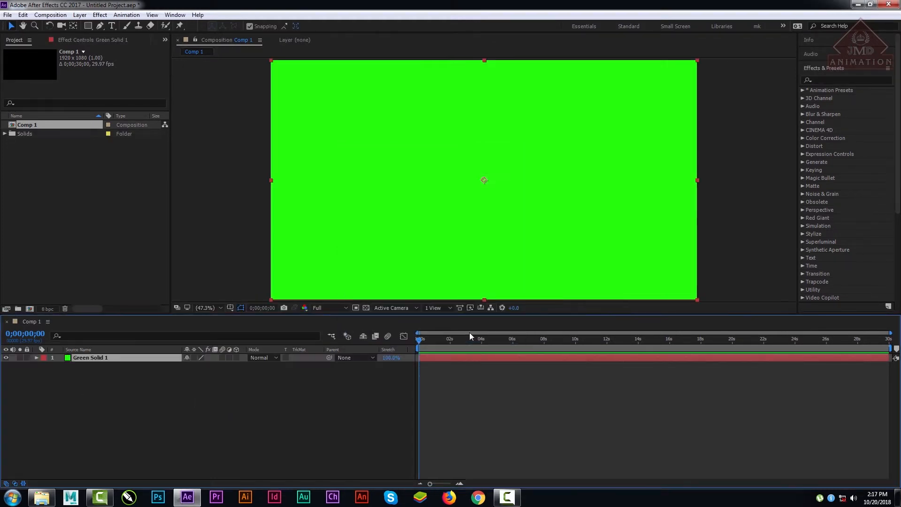
Step: Apply Trapcode Particular to the green solid and scrub the timeline to 0;00;03;10 to preview the particles
left_click(802, 281)
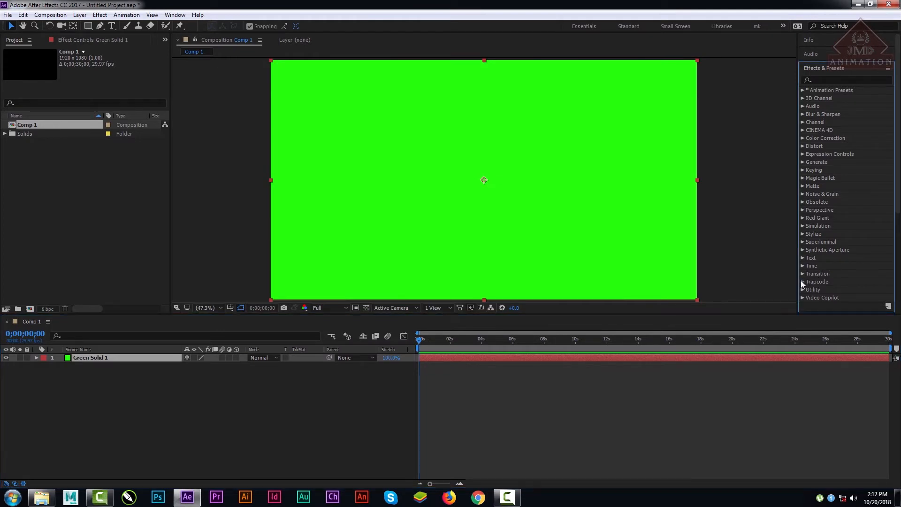
left_click_drag(898, 164, 897, 248)
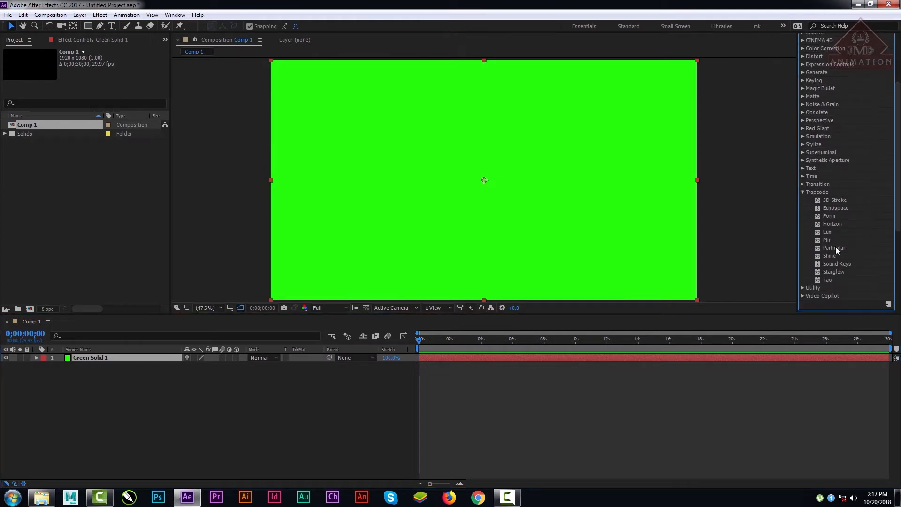
double_click(833, 248)
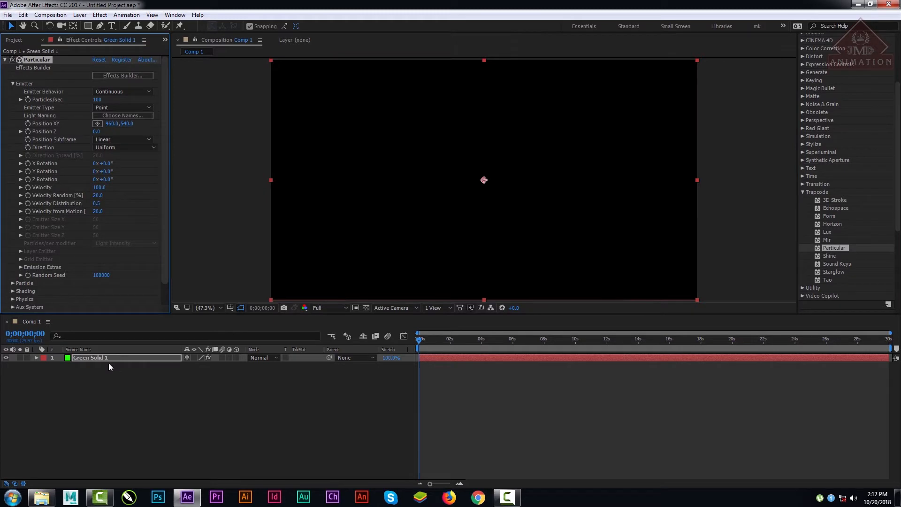
left_click(90, 358)
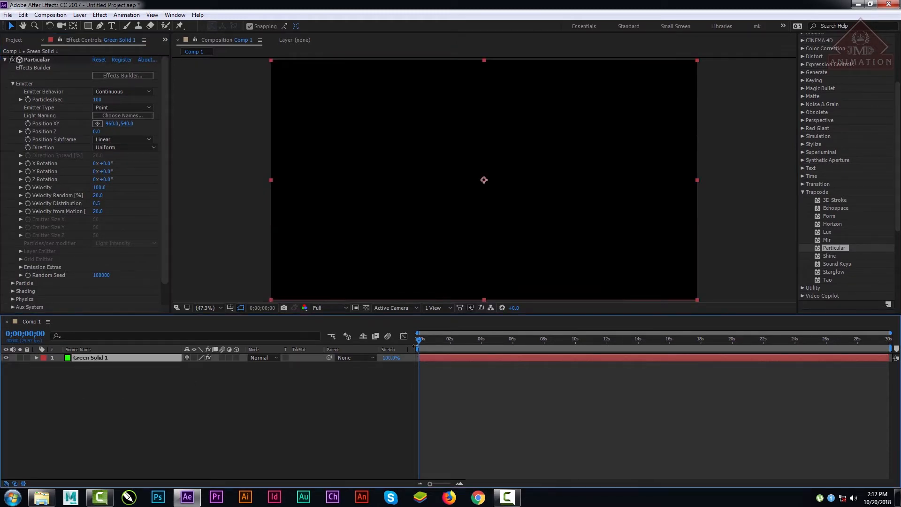
left_click_drag(419, 339, 471, 345)
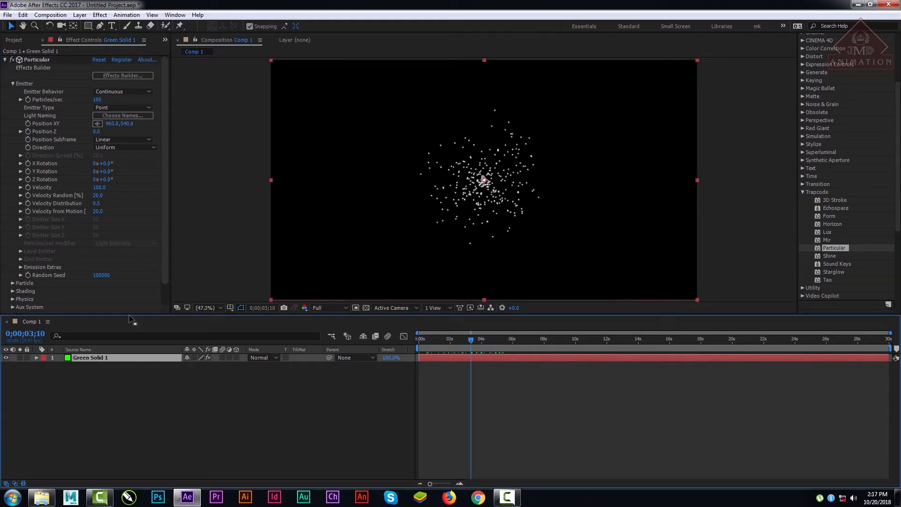
Step: Delete Particular and reapply it to the green solid layer, previewing the particles at 0;00;07;10
left_click(39, 61)
key("Delete")
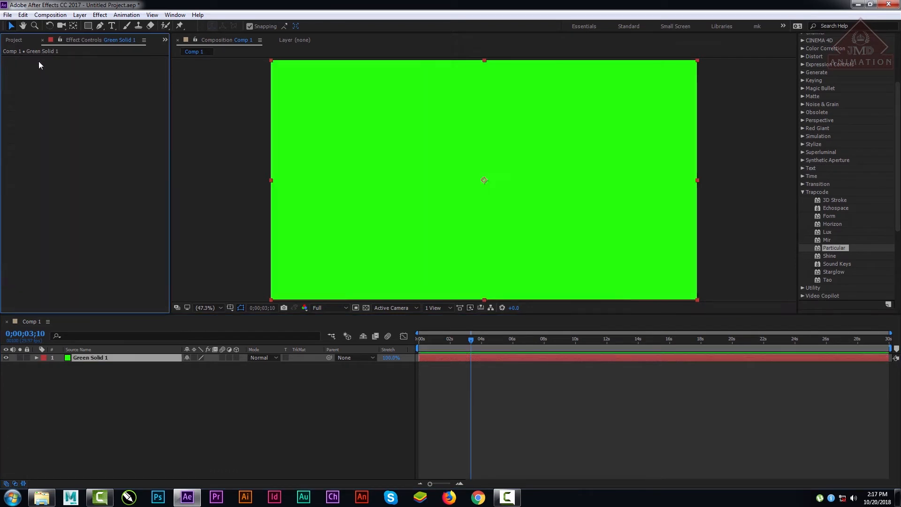
left_click_drag(834, 247, 86, 360)
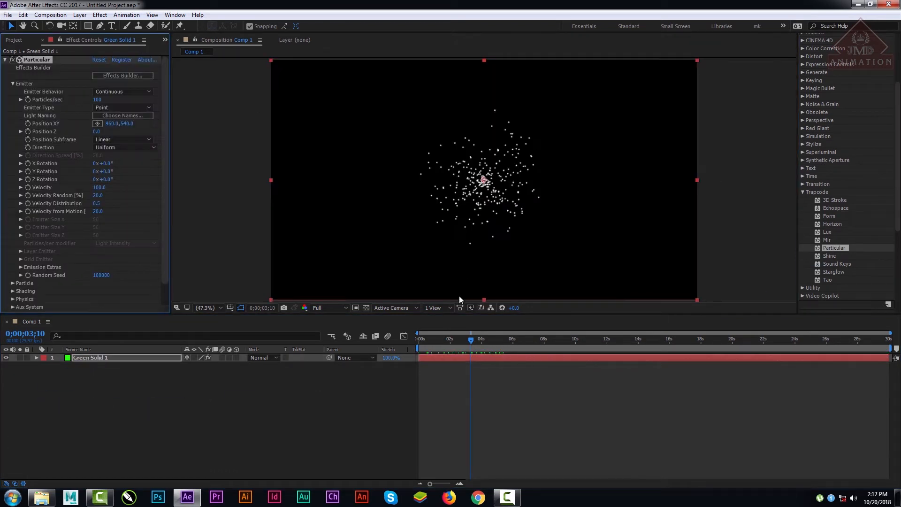
left_click_drag(470, 339, 532, 353)
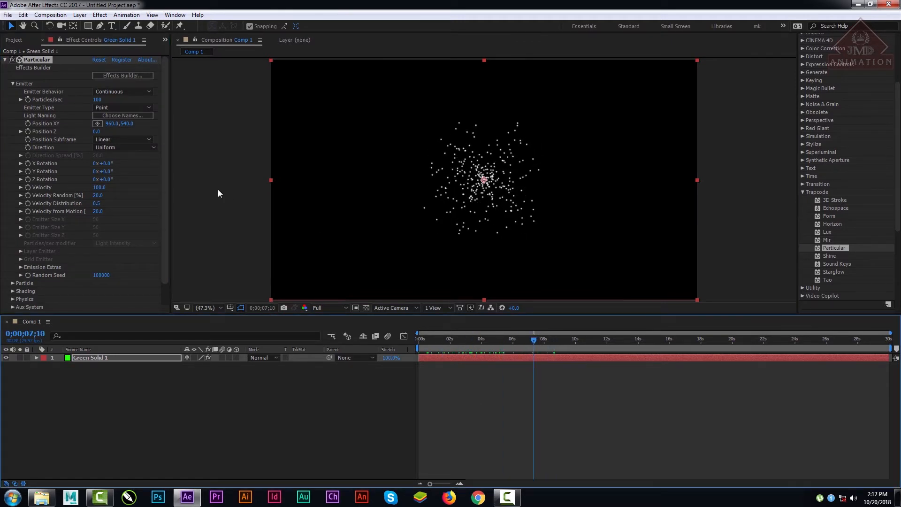
Step: Change the Emitter Type to Box with Emitter Size X 1707, Y 806 and Z 1787
left_click(106, 107)
left_click(120, 128)
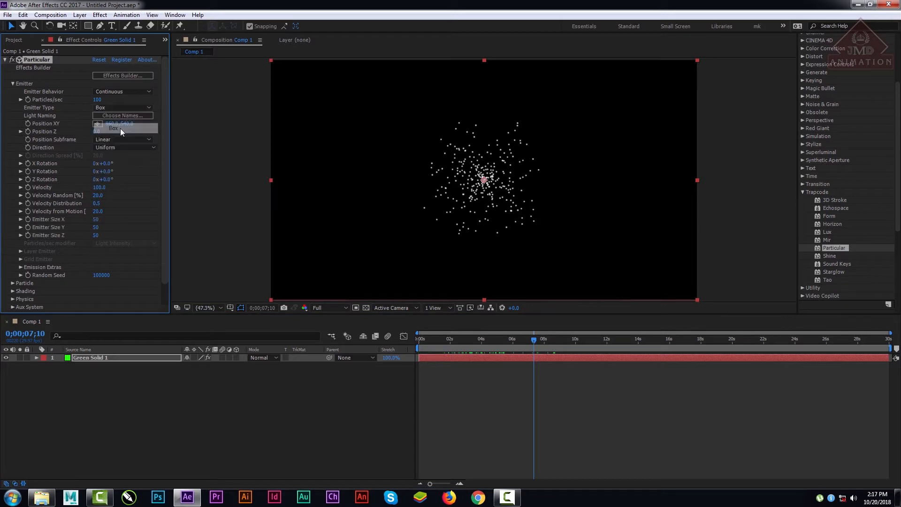
left_click_drag(95, 221, 356, 239)
left_click_drag(95, 227, 201, 232)
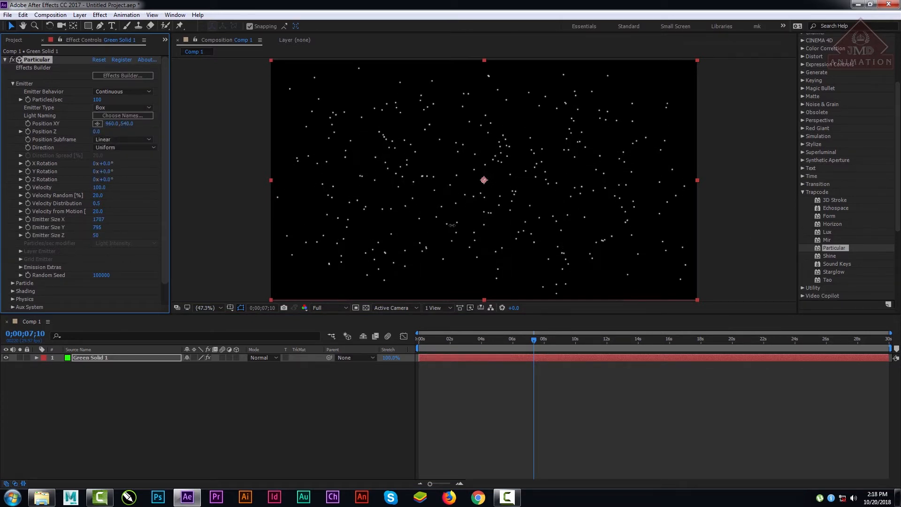
left_click_drag(99, 237, 357, 242)
left_click_drag(167, 177, 166, 199)
left_click_drag(166, 157, 164, 132)
Step: Import cameraflash.png from the Desktop into the project
left_click(14, 40)
left_click(90, 229)
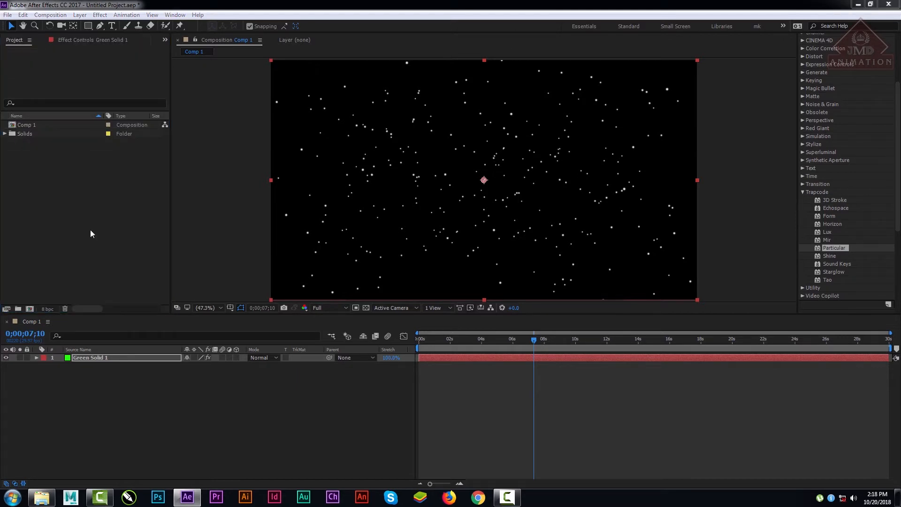
double_click(91, 233)
left_click(38, 63)
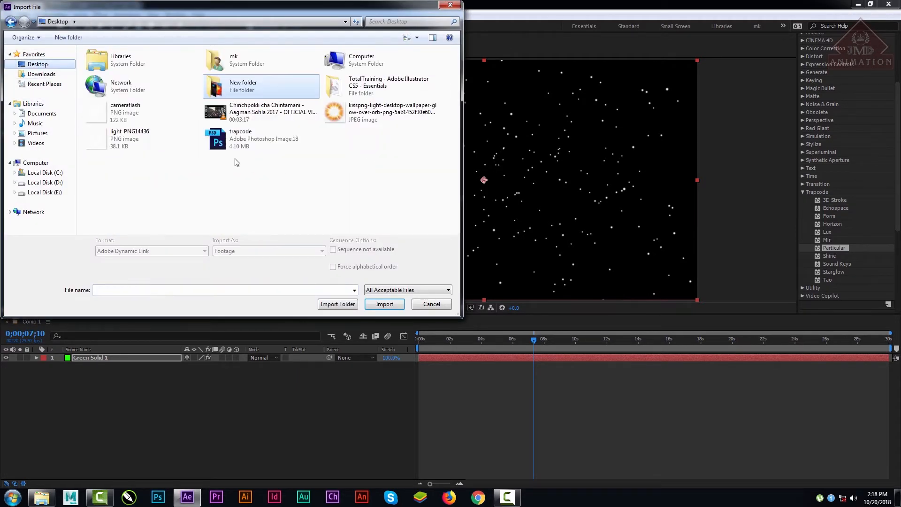
double_click(118, 109)
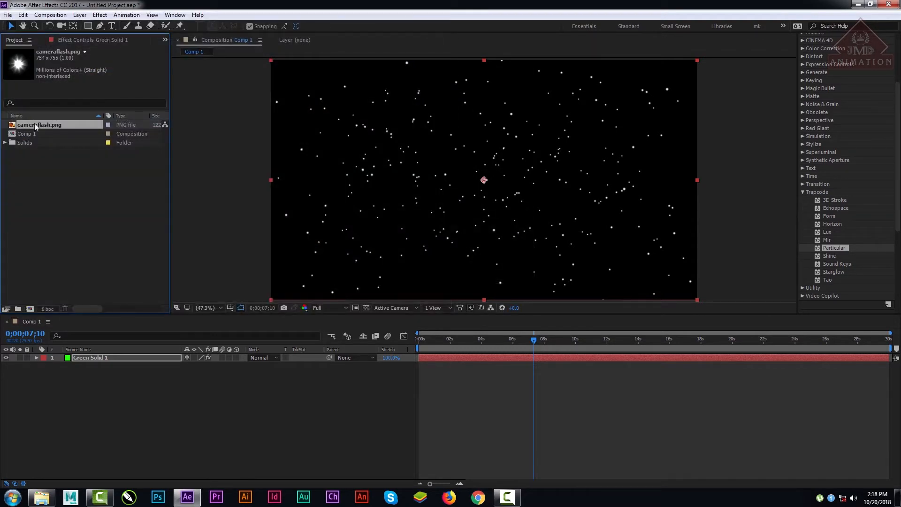
Step: Place cameraflash.png beneath the green solid in Comp 1 and reopen the solid's Particular settings
left_click_drag(35, 125, 64, 428)
left_click(100, 358)
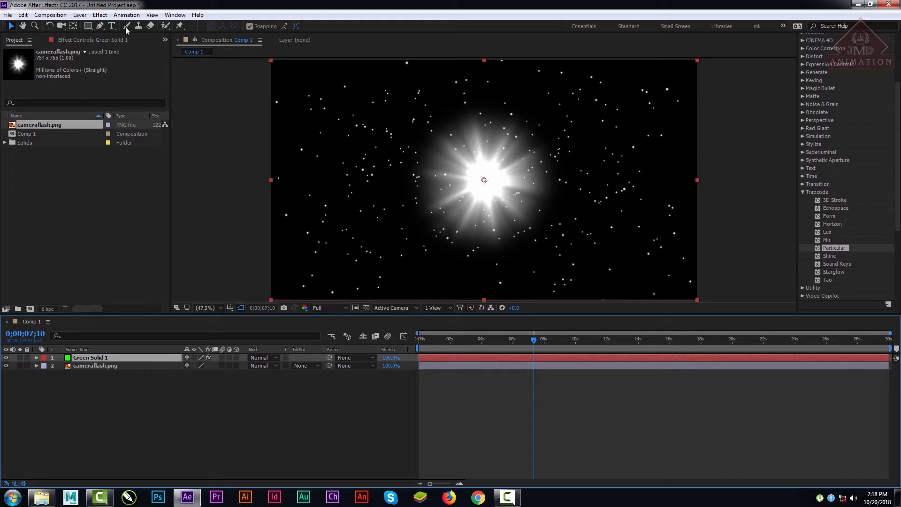
left_click(105, 40)
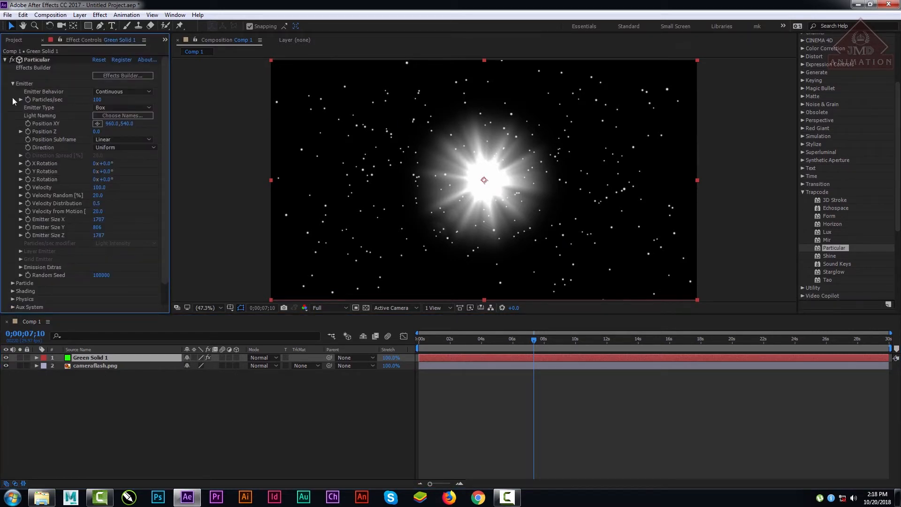
left_click(143, 107)
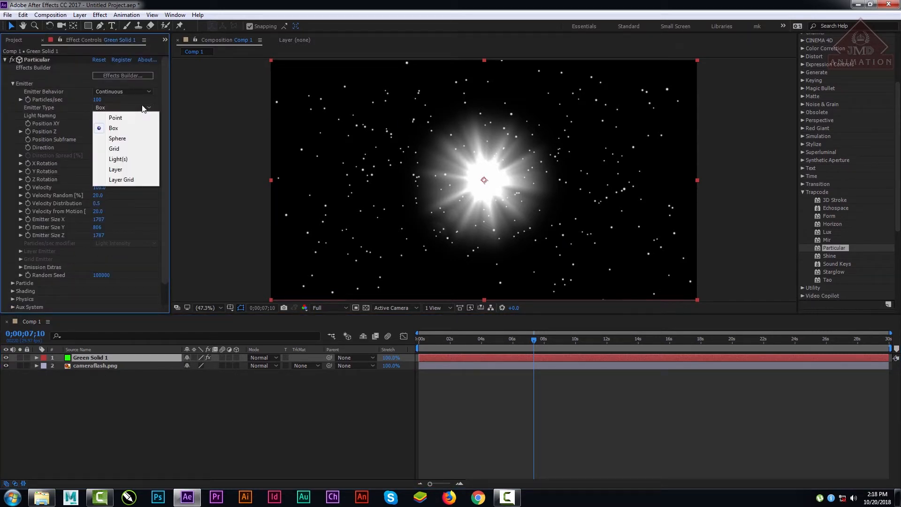
left_click(164, 93)
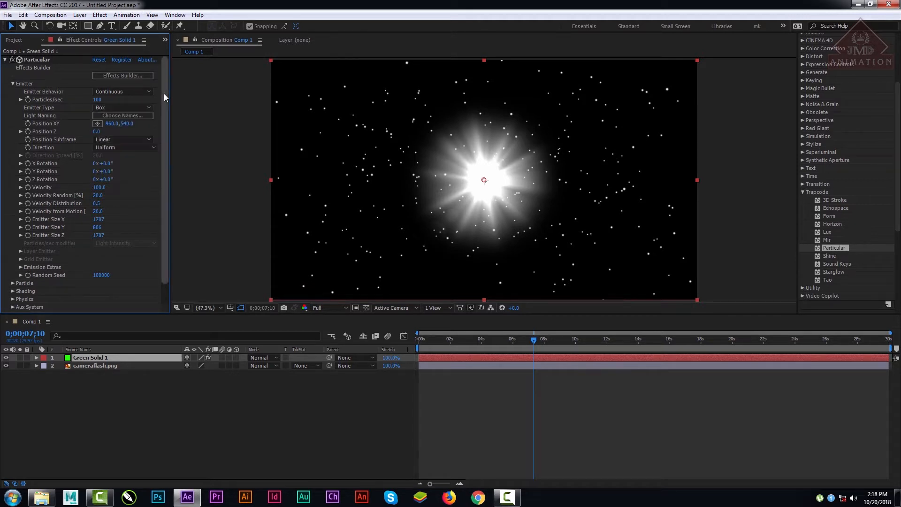
left_click(112, 140)
left_click(169, 130)
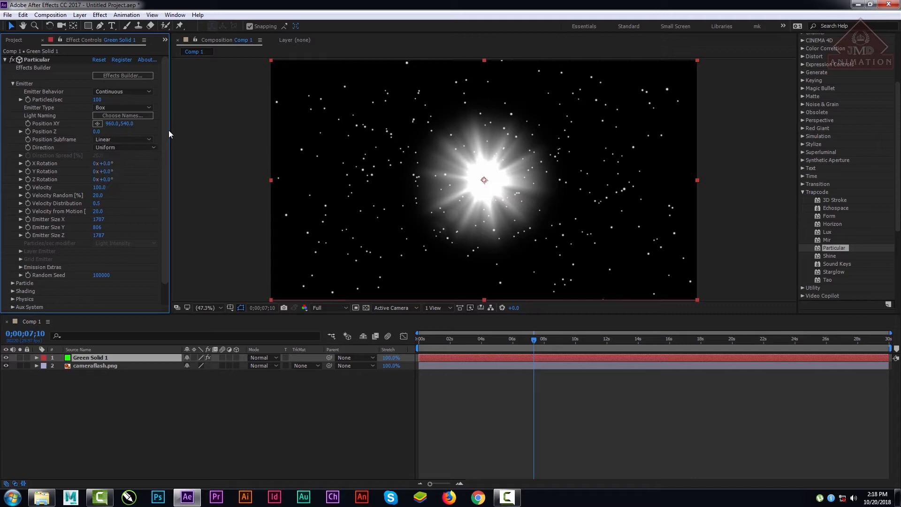
Step: Expand the Particle settings and set the Particle Type to Sprite
left_click(12, 283)
scroll(96, 284, "down", 5)
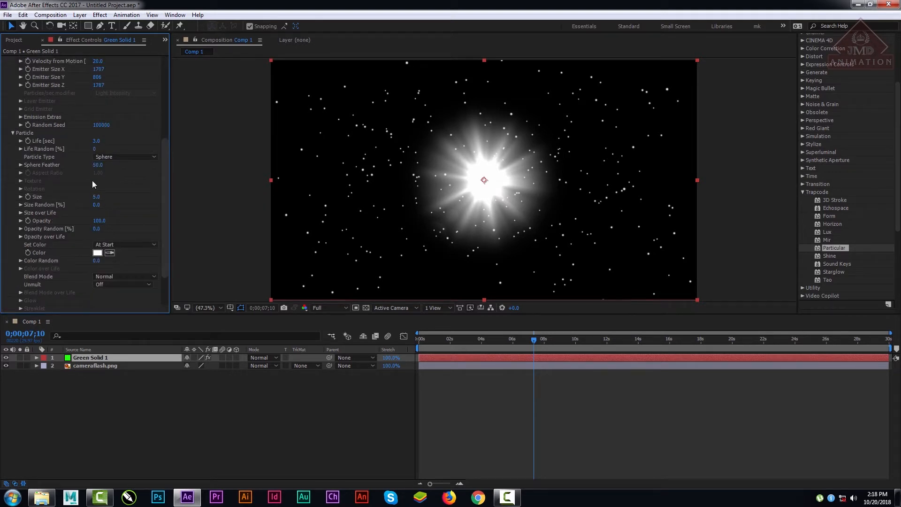
left_click(122, 157)
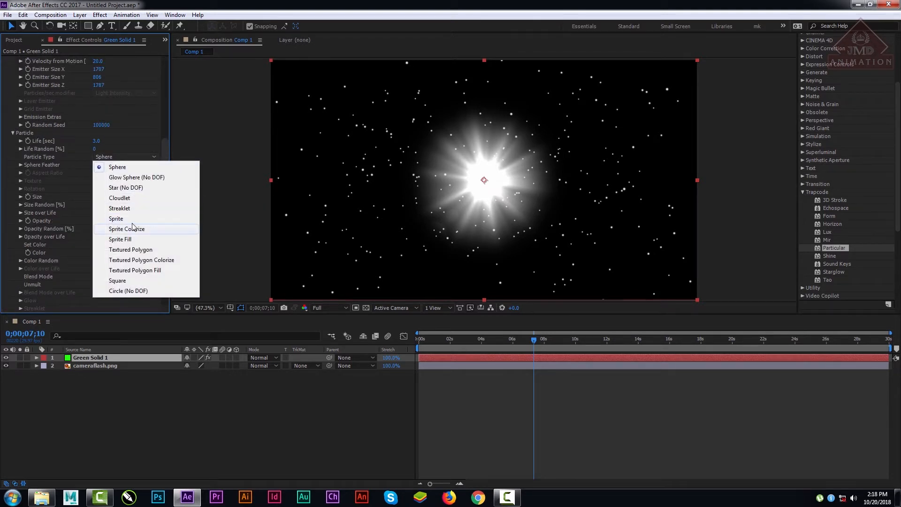
left_click(131, 223)
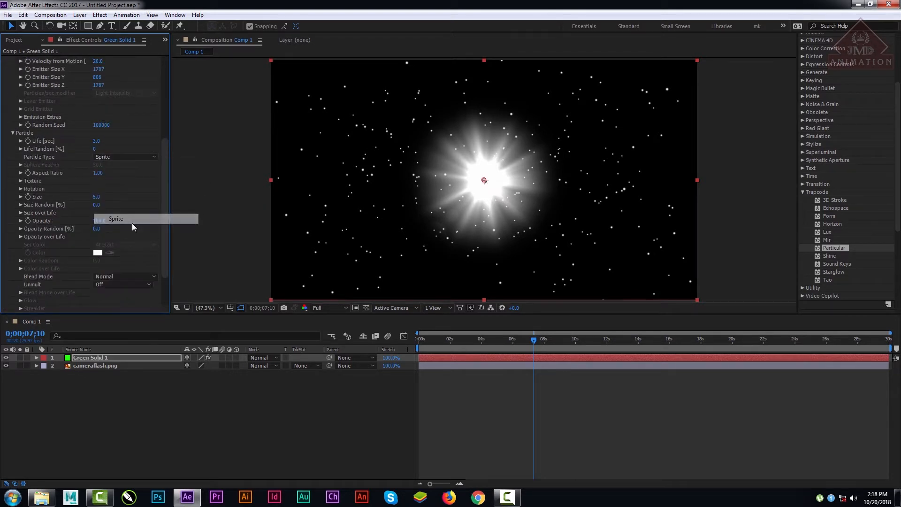
Step: Assign the cameraflash.png layer as the sprite particles' texture and accept the layer size warning
left_click(20, 181)
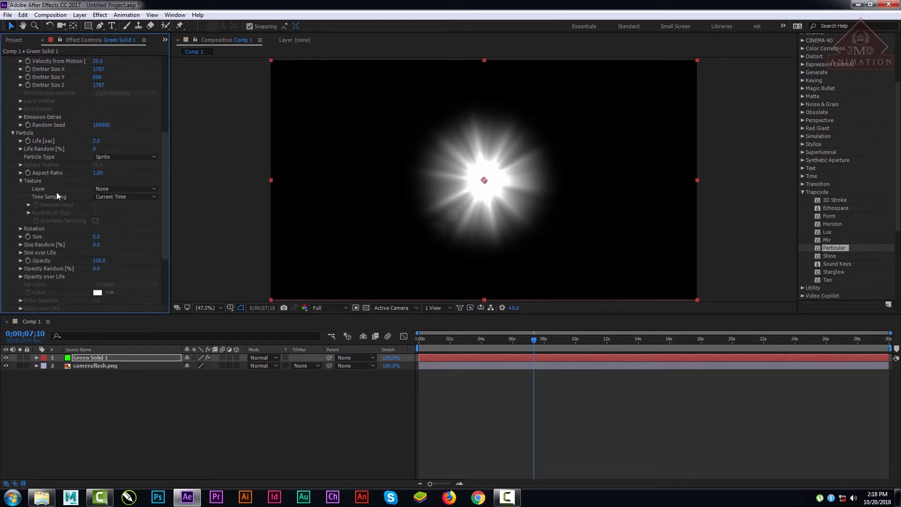
left_click(109, 188)
left_click(137, 225)
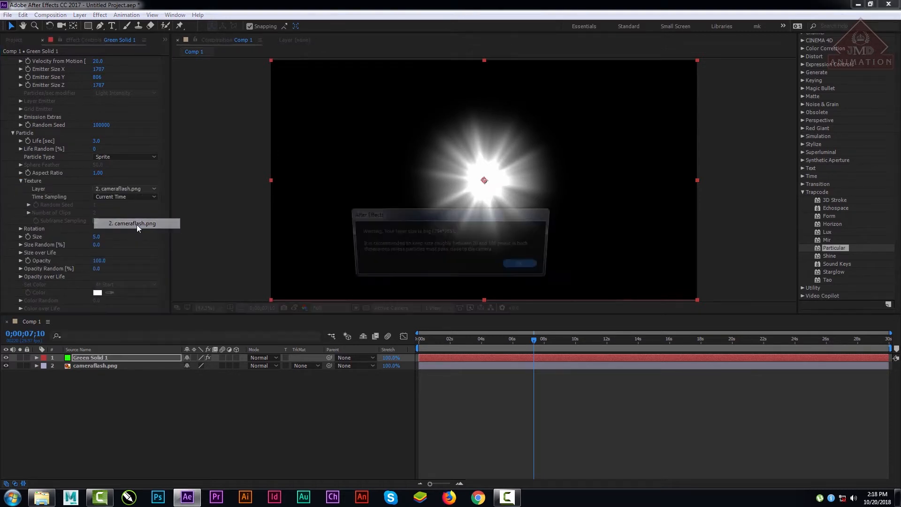
left_click(535, 267)
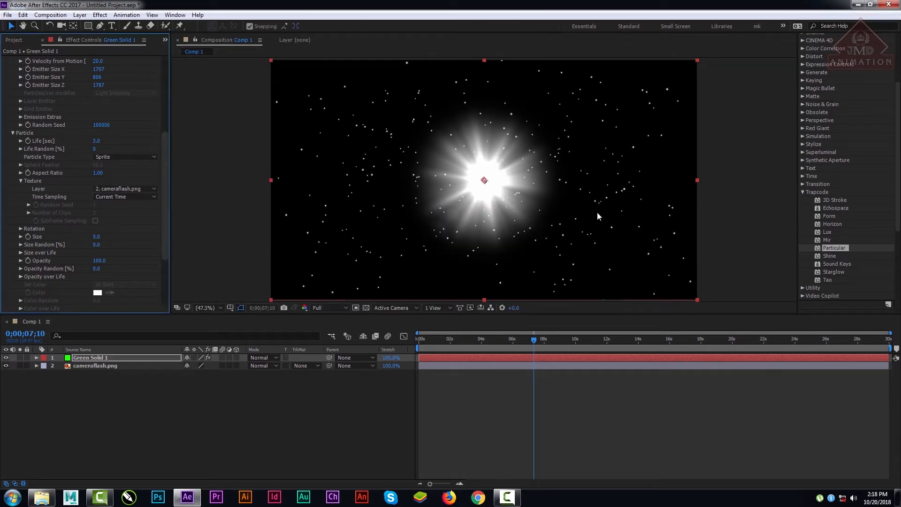
Step: Hide the cameraflash.png layer and raise the green solid's Particular particle Size to 65
left_click(91, 367)
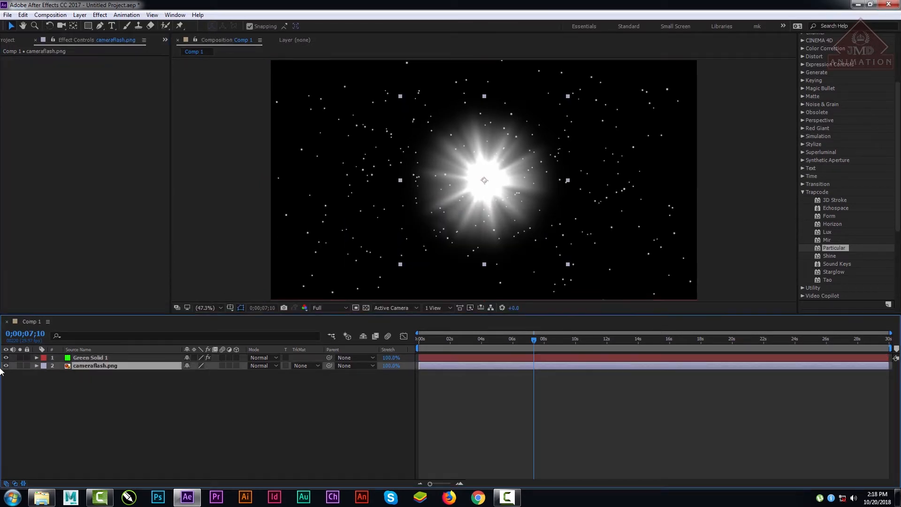
left_click(6, 366)
left_click(112, 358)
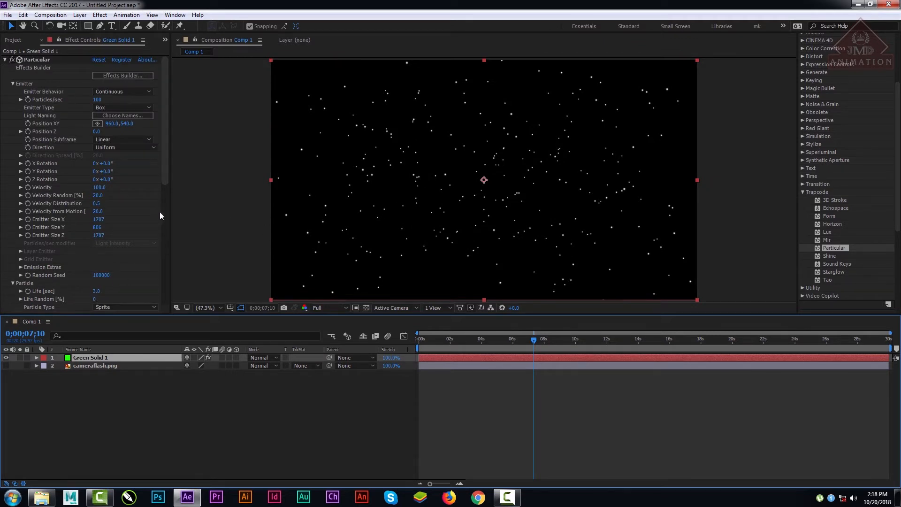
scroll(163, 190, "down", 10)
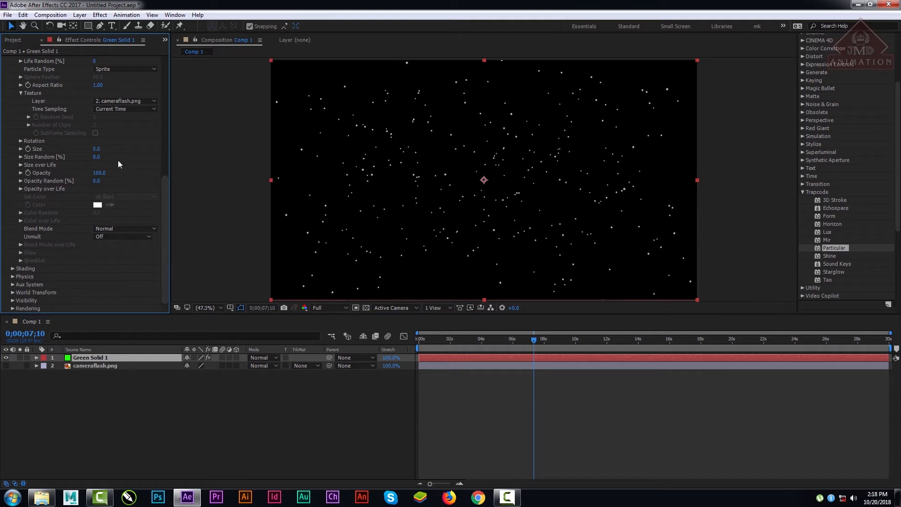
left_click_drag(97, 150, 118, 150)
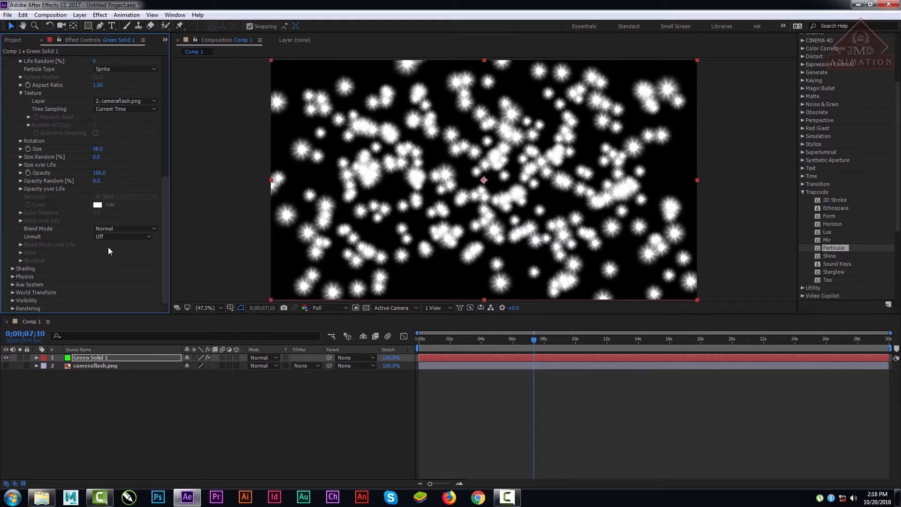
left_click_drag(98, 148, 106, 149)
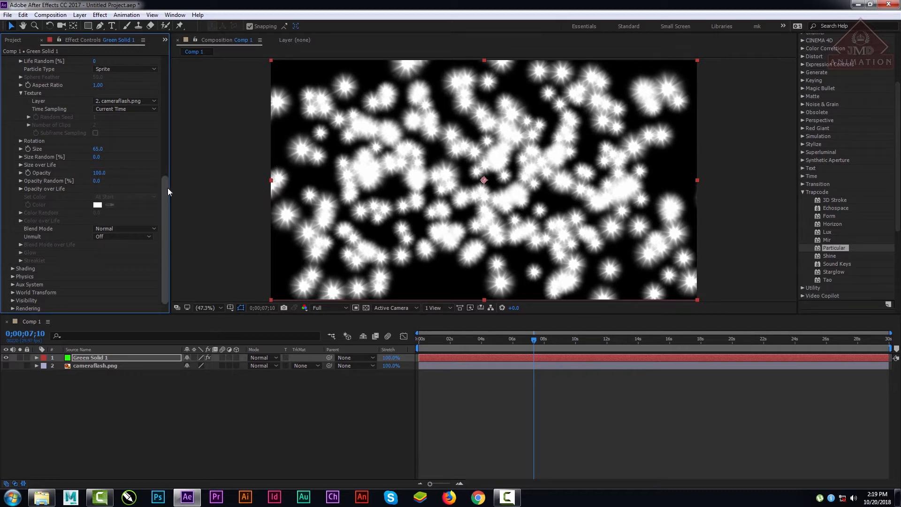
Step: Collapse the Emitter and Particle settings, turn Shading on, and check the composition at about 5 seconds
left_click_drag(165, 187, 176, 81)
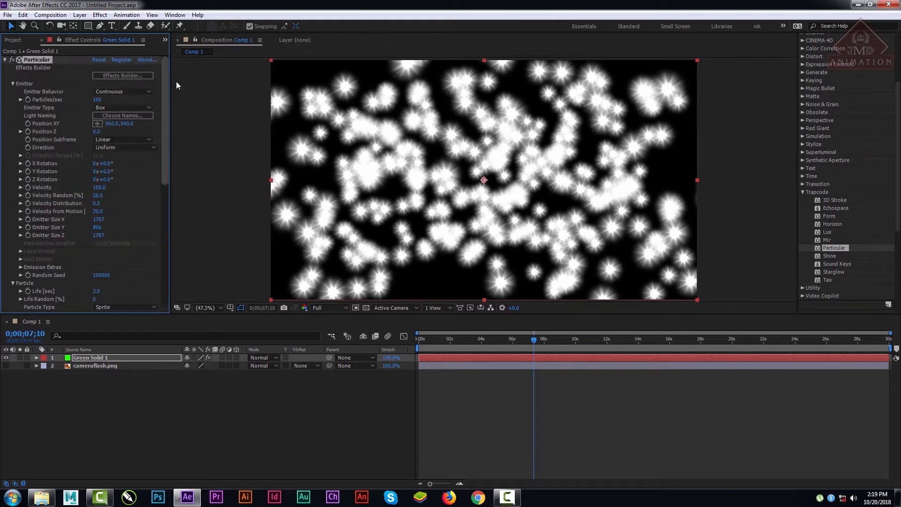
left_click(13, 84)
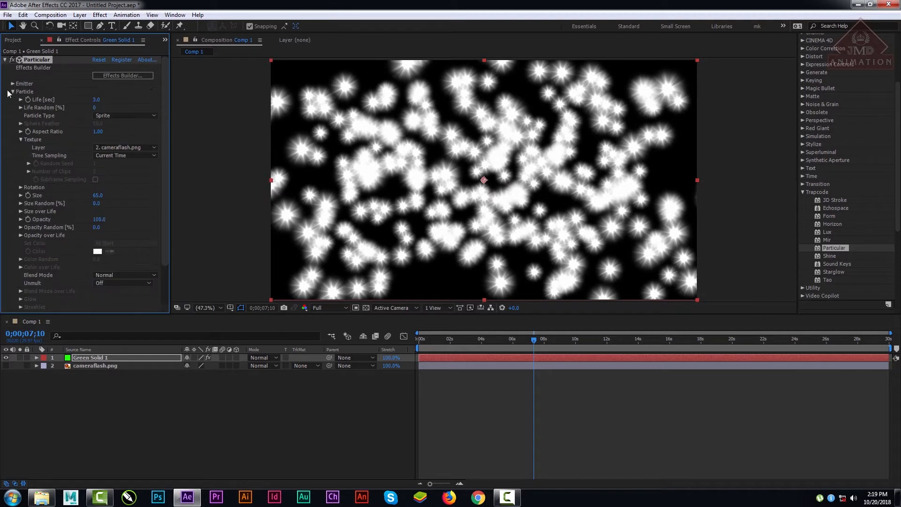
left_click(12, 91)
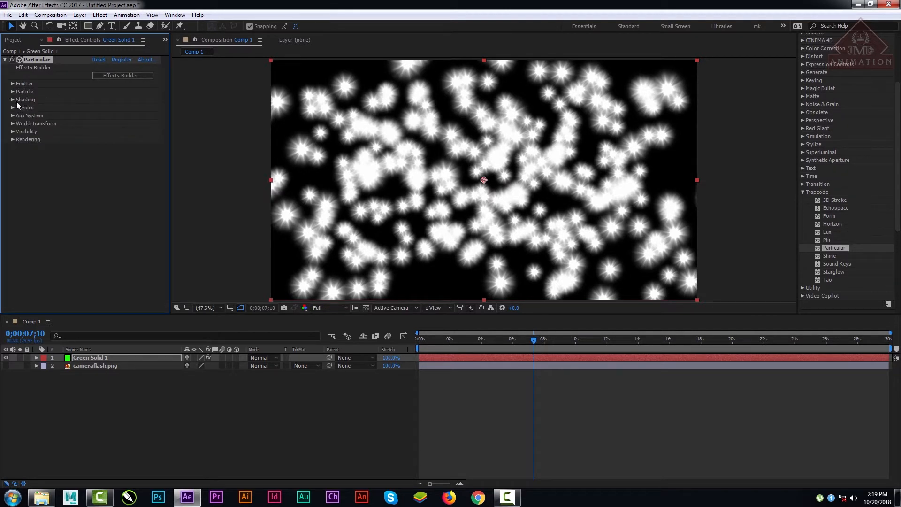
left_click(13, 99)
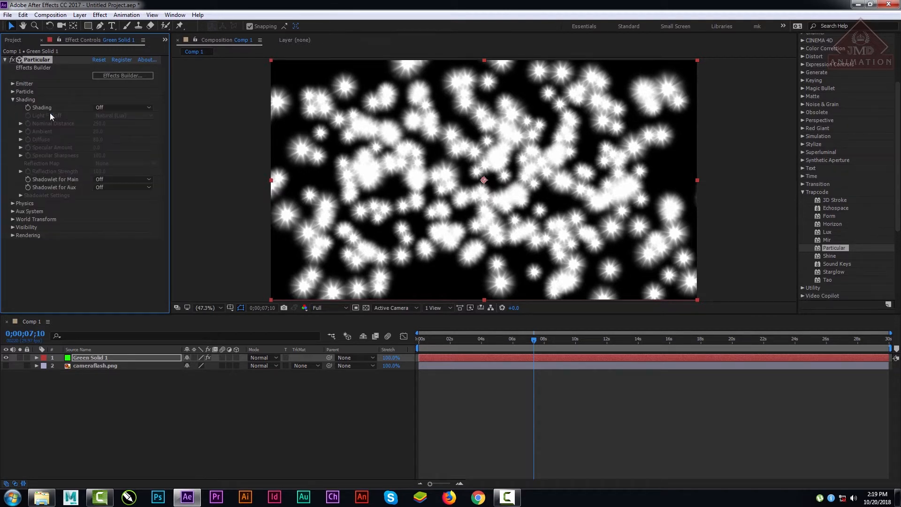
left_click(104, 106)
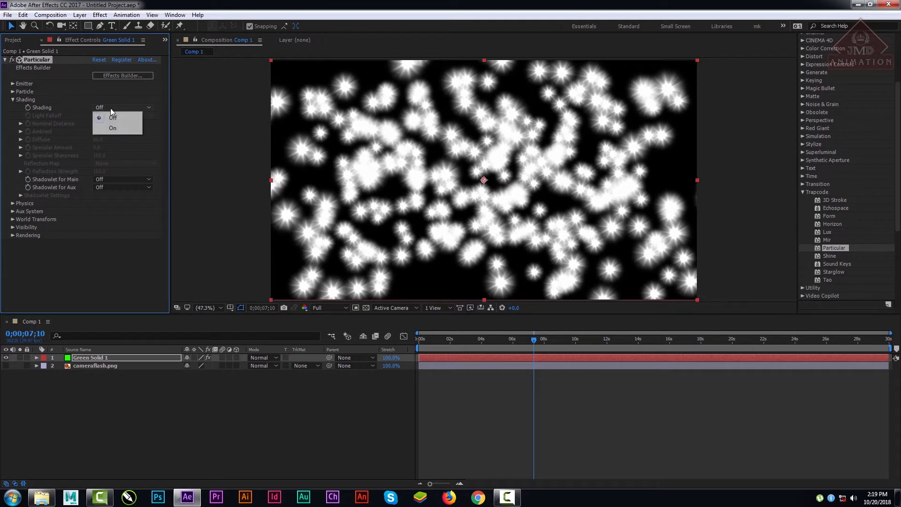
left_click(123, 131)
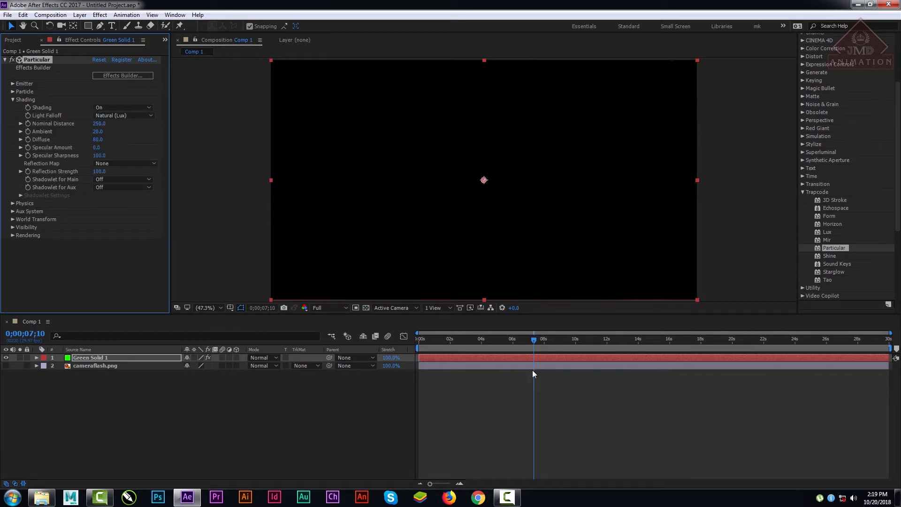
left_click_drag(519, 340, 500, 344)
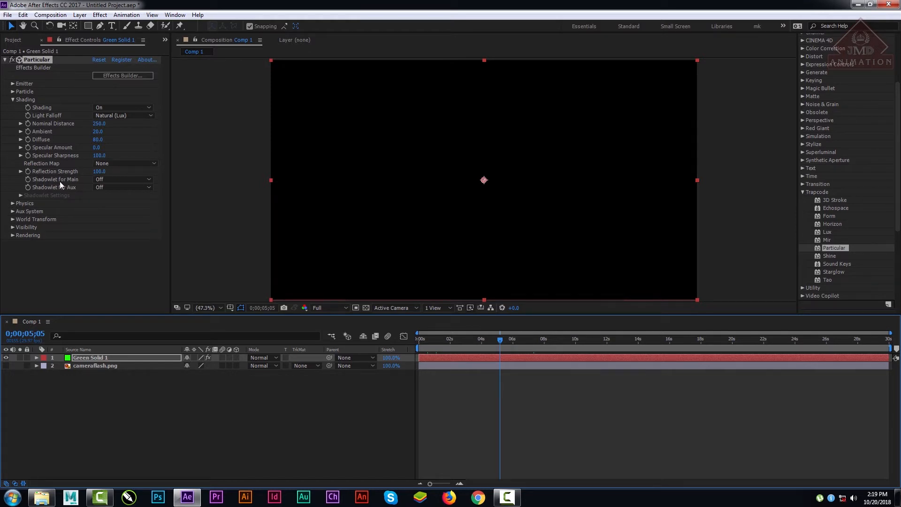
Step: Turn on Shadowlet for Main and Shadowlet for Aux, and move the current time to 0;00;07;16
left_click(131, 187)
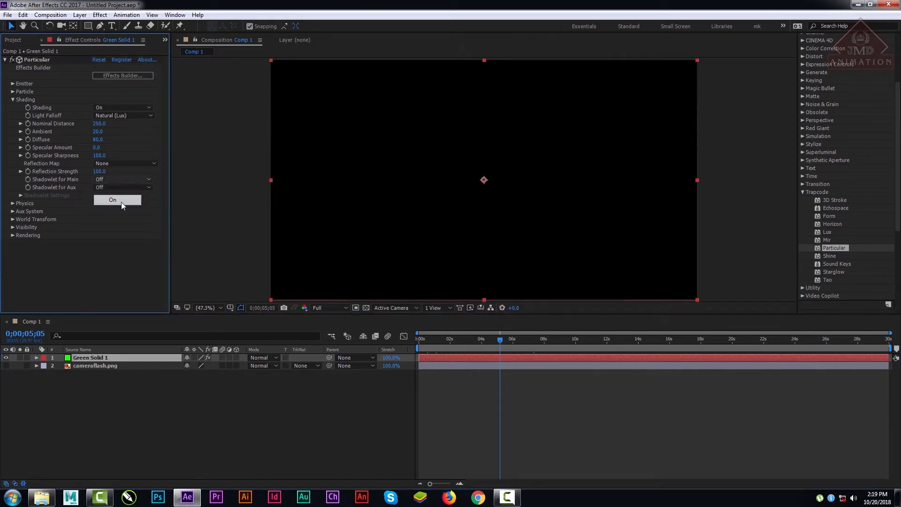
left_click(121, 201)
left_click(120, 186)
left_click(117, 207)
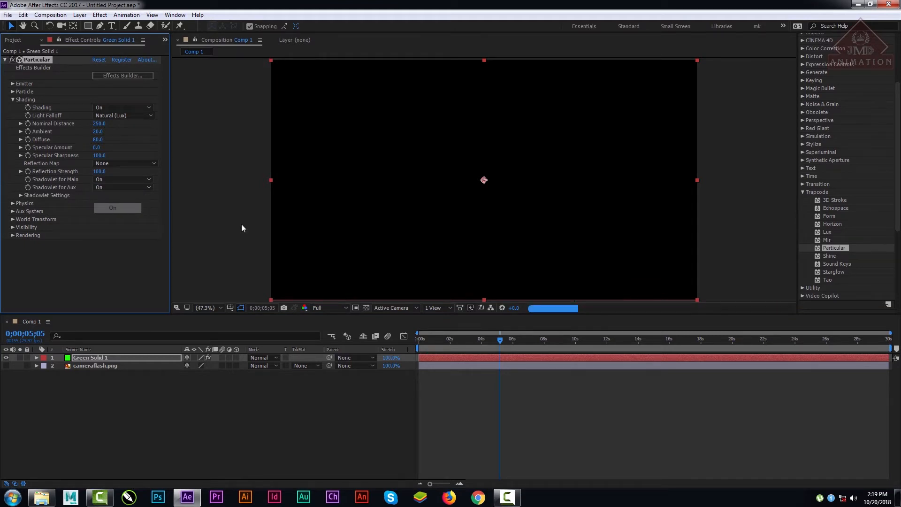
left_click_drag(464, 341, 537, 349)
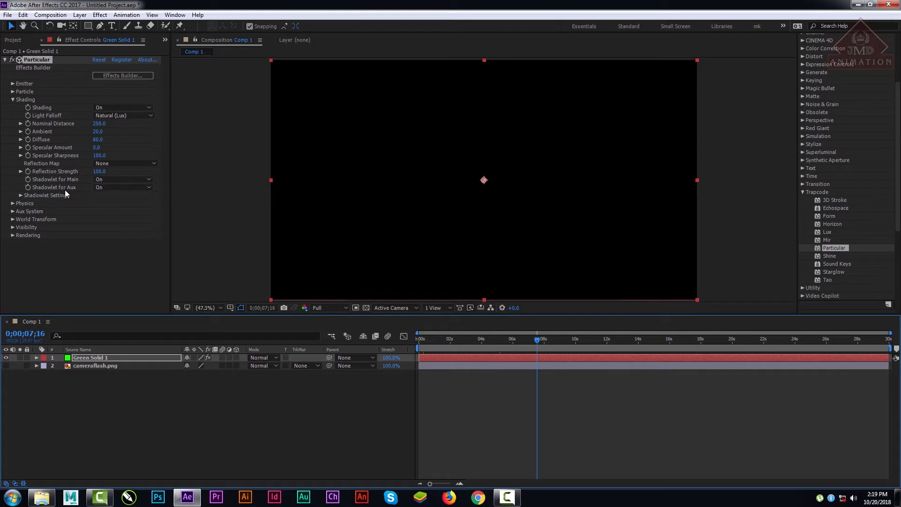
Step: In the Shadowlet Settings, set the Color to white (FFFFFF) and the Opacity to 14
left_click(20, 195)
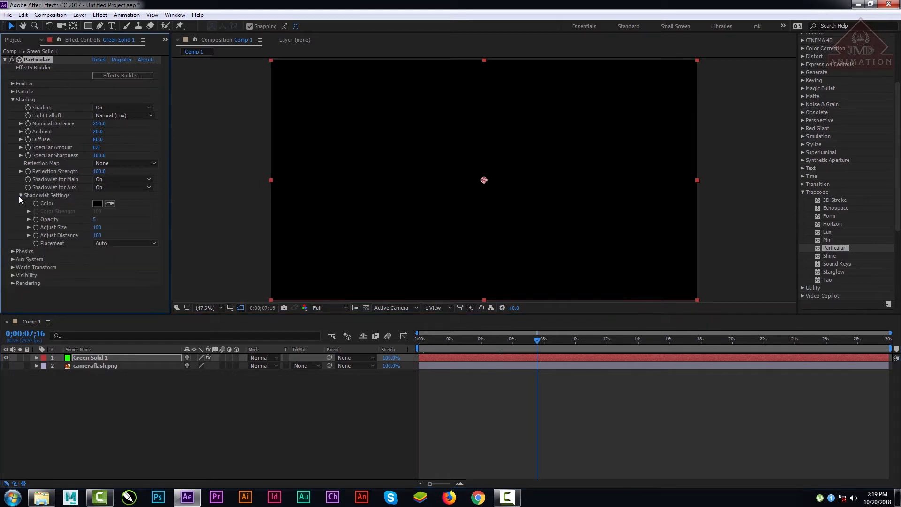
left_click(97, 204)
type("ffffff")
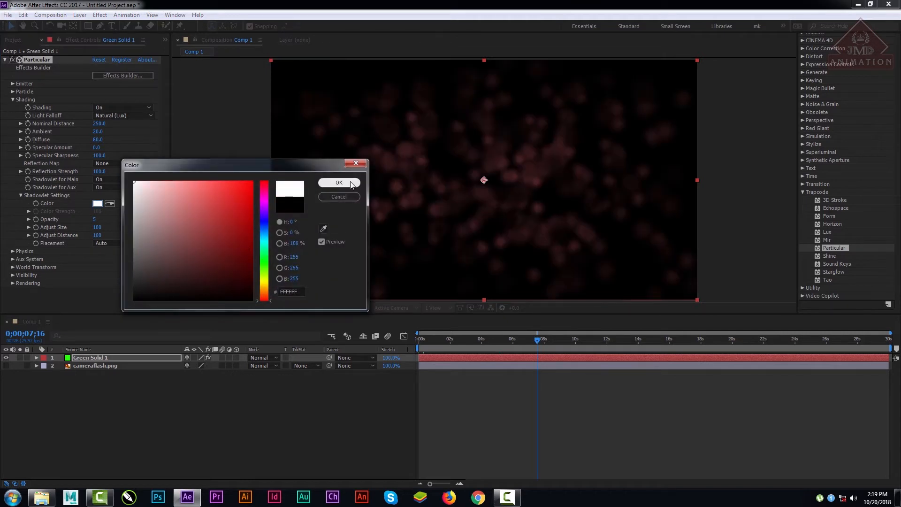
left_click(351, 183)
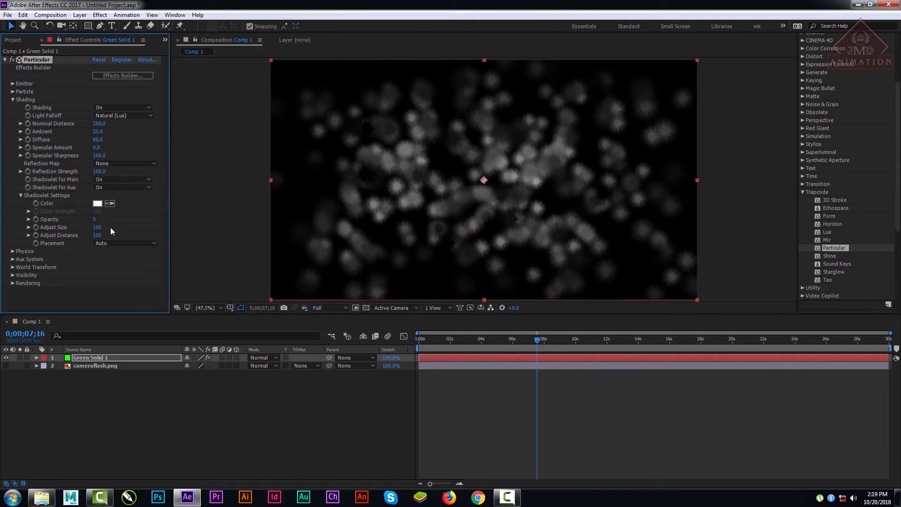
left_click_drag(95, 221, 116, 220)
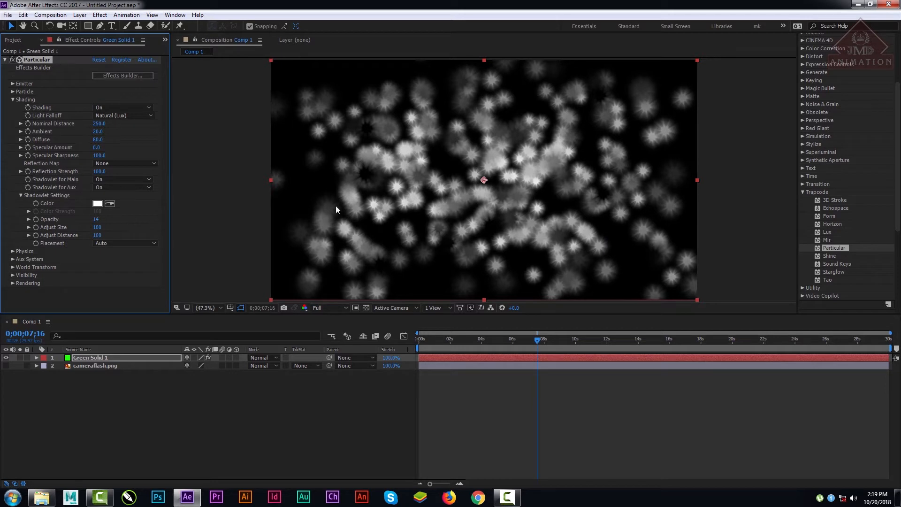
Step: Switch Shading off and back on to compare the particles with and without it
left_click(119, 107)
left_click(113, 118)
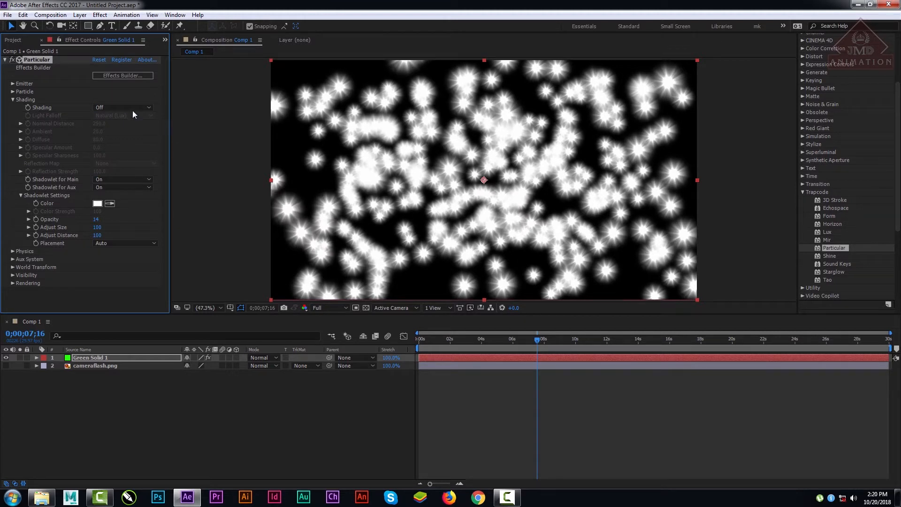
left_click(114, 107)
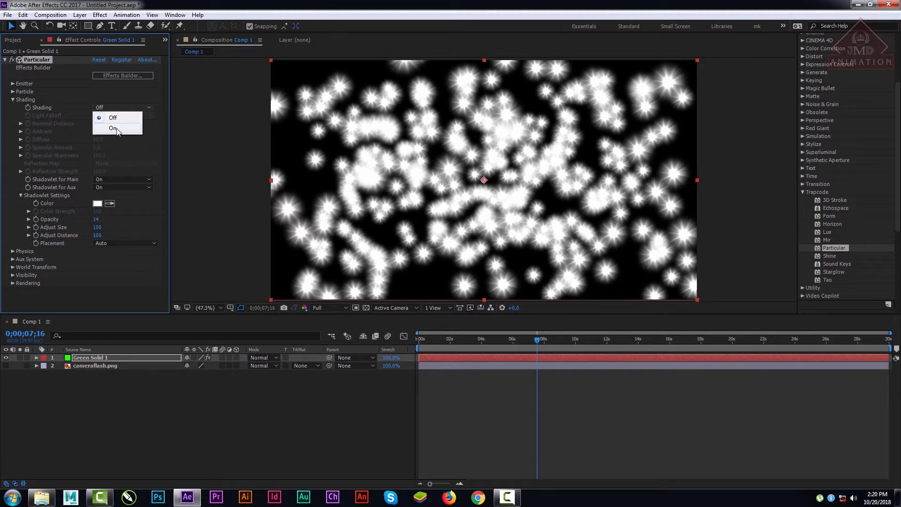
left_click(118, 125)
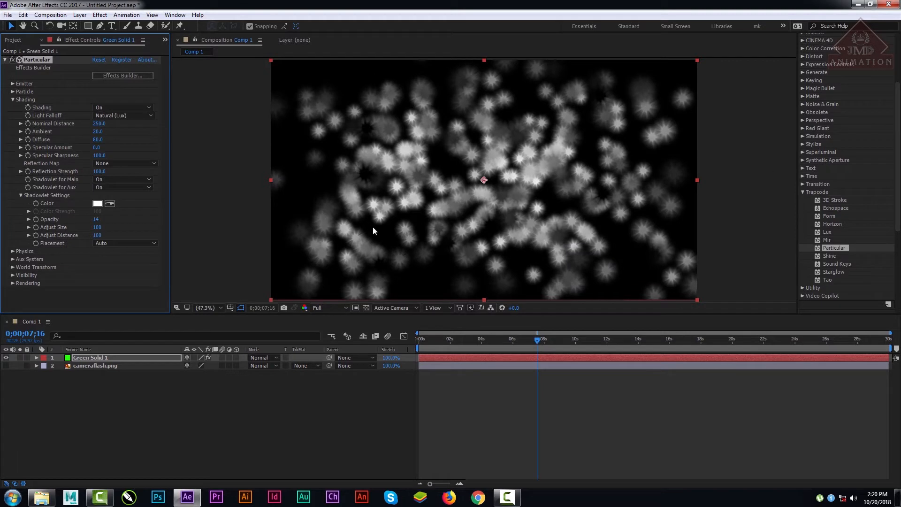
Step: Change the shadowlet Color to a bright green
left_click(98, 203)
left_click(265, 269)
left_click(231, 219)
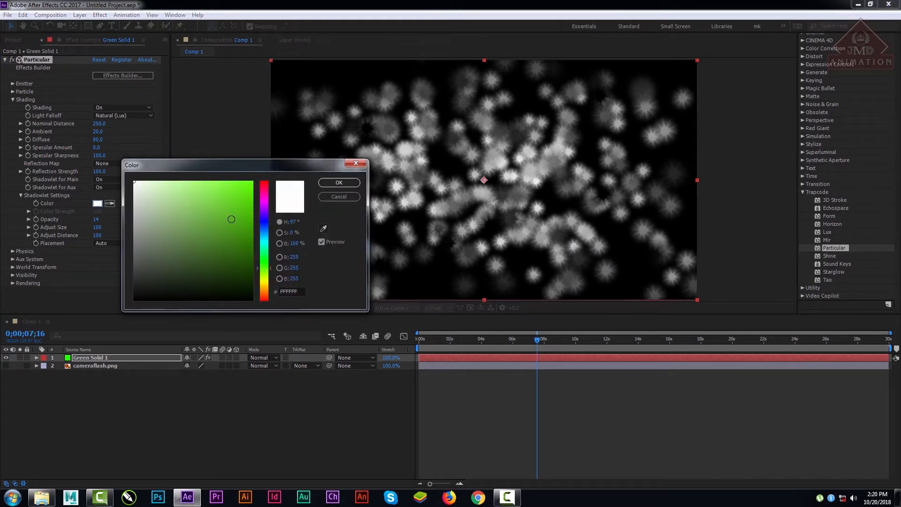
left_click(334, 182)
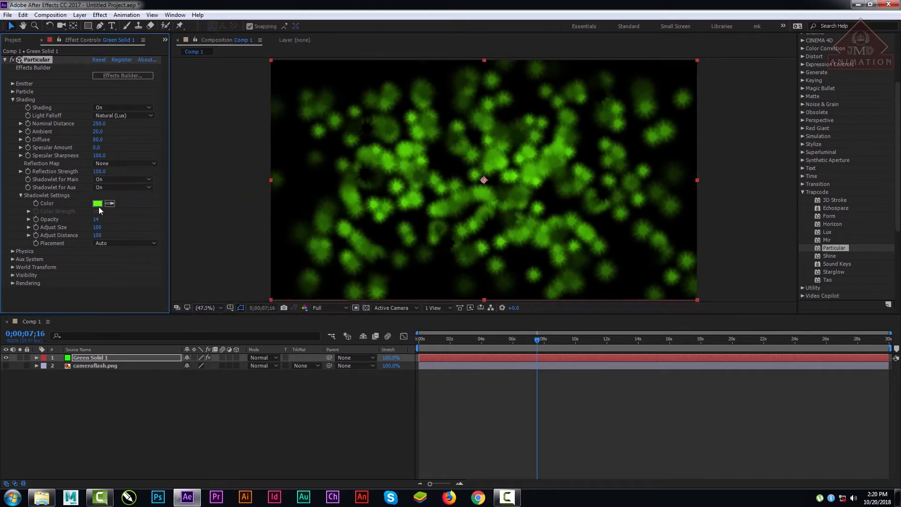
Step: Change the shadowlet Color to a bright orange
left_click(98, 203)
left_click_drag(232, 222, 237, 263)
left_click_drag(265, 298, 263, 291)
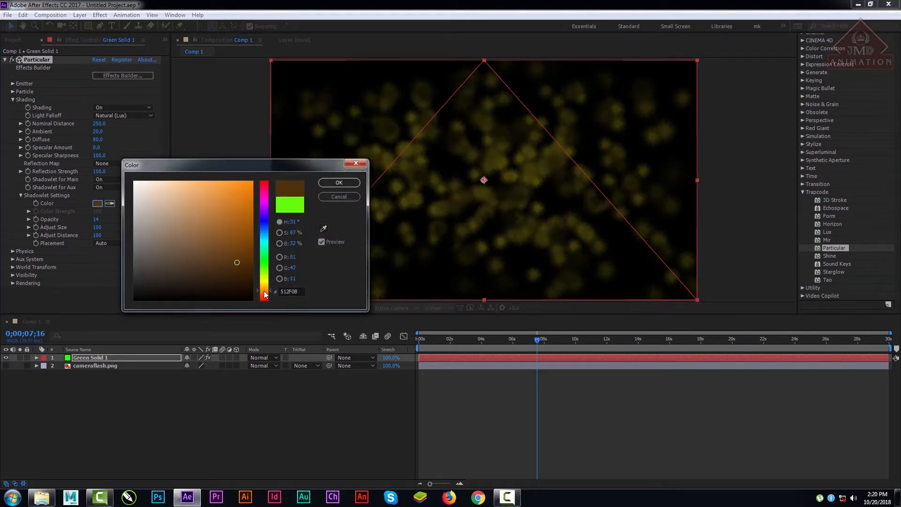
left_click_drag(232, 224, 248, 170)
left_click(338, 181)
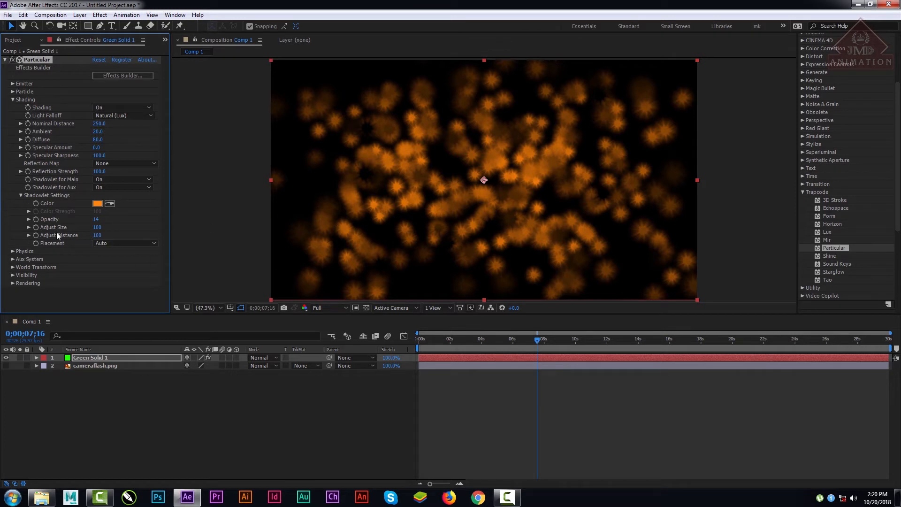
Step: Try low and high shadowlet size and distance values, settling on Adjust Size 189 and Adjust Distance 811
mouse_move(102, 228)
left_mouse_down()
mouse_move(57, 228)
mouse_move(85, 227)
left_mouse_up()
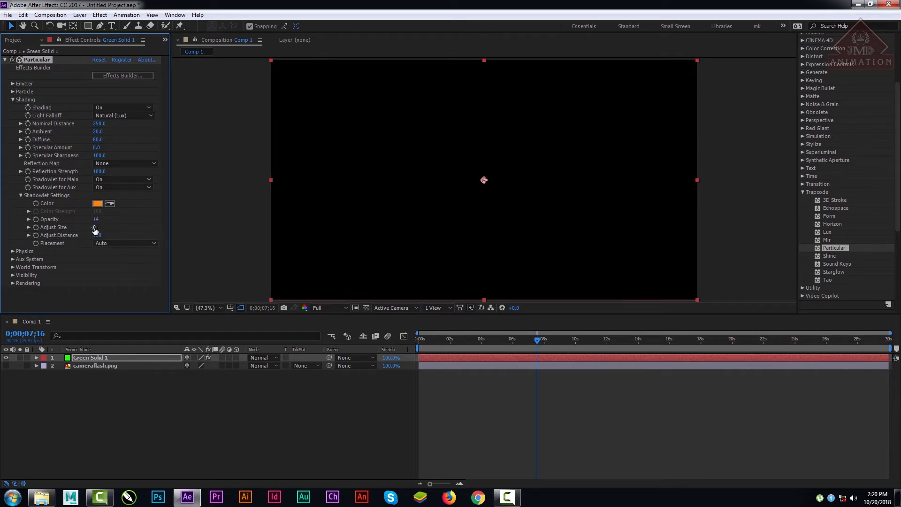
left_click_drag(94, 227, 160, 235)
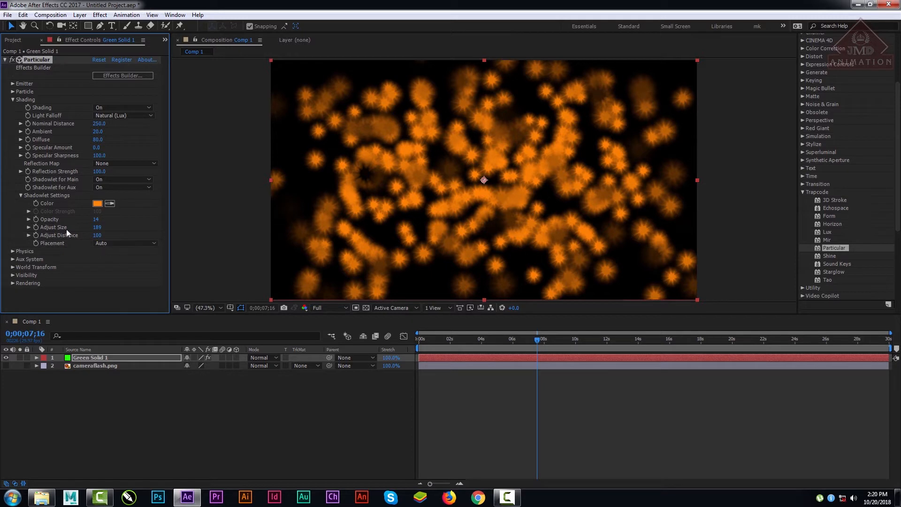
left_click_drag(100, 235, 62, 241)
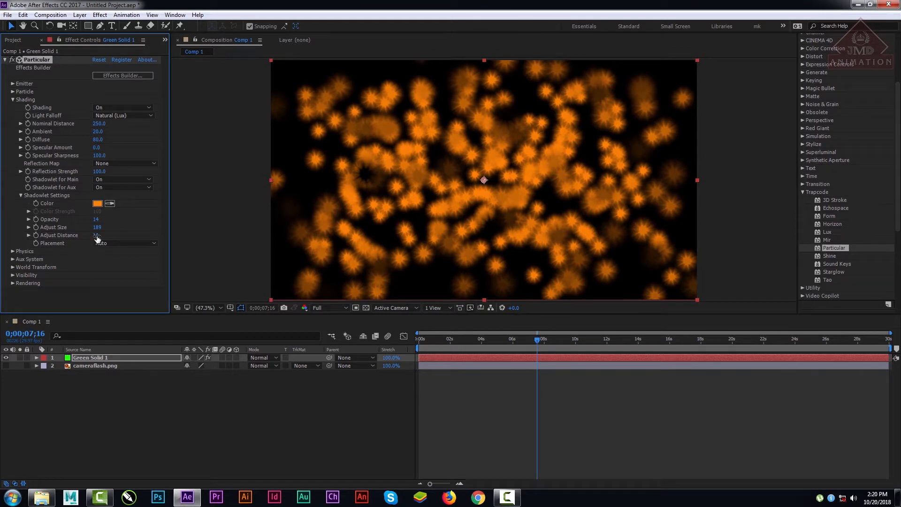
left_click_drag(96, 235, 578, 269)
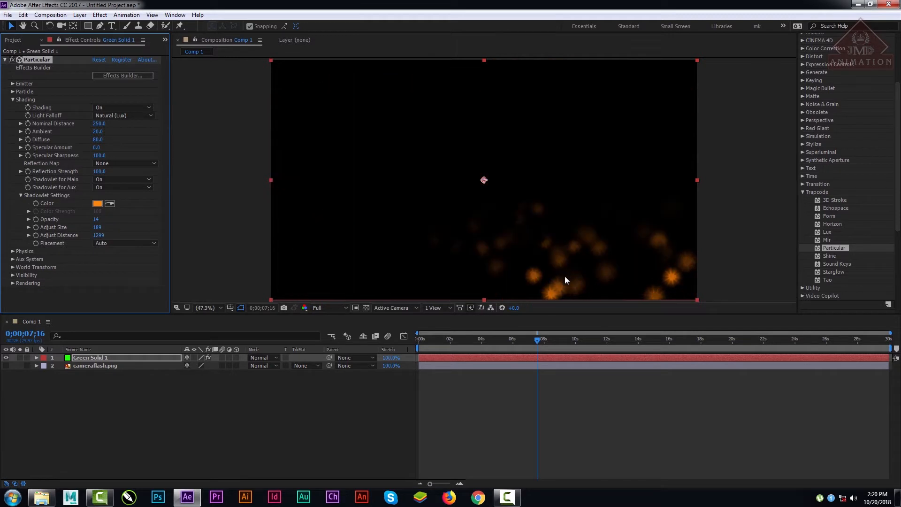
left_click_drag(98, 235, 79, 244)
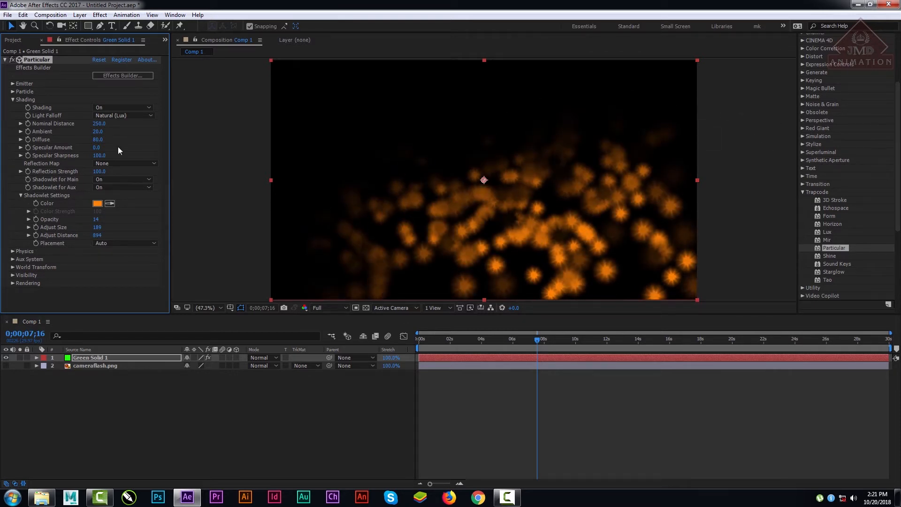
left_click_drag(98, 235, 64, 245)
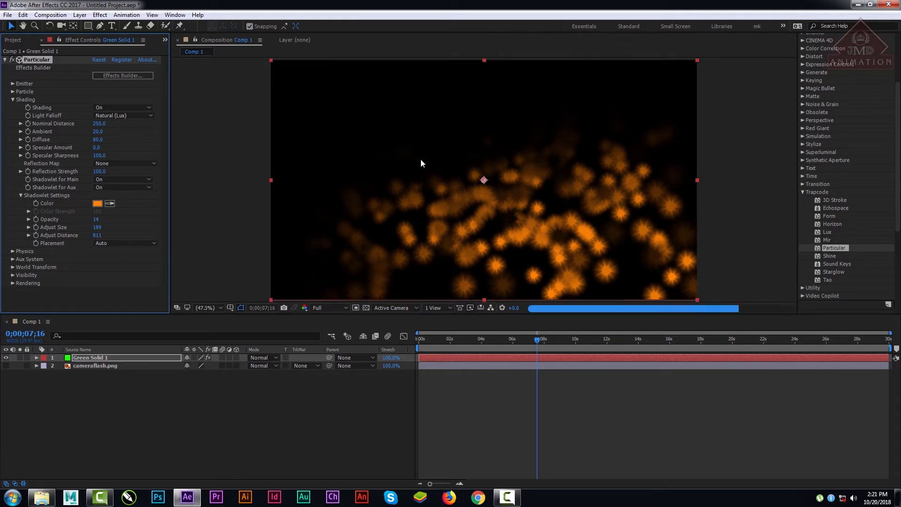
Step: Try the Project shadowlet Placement and switch it to Always behind
left_click(111, 244)
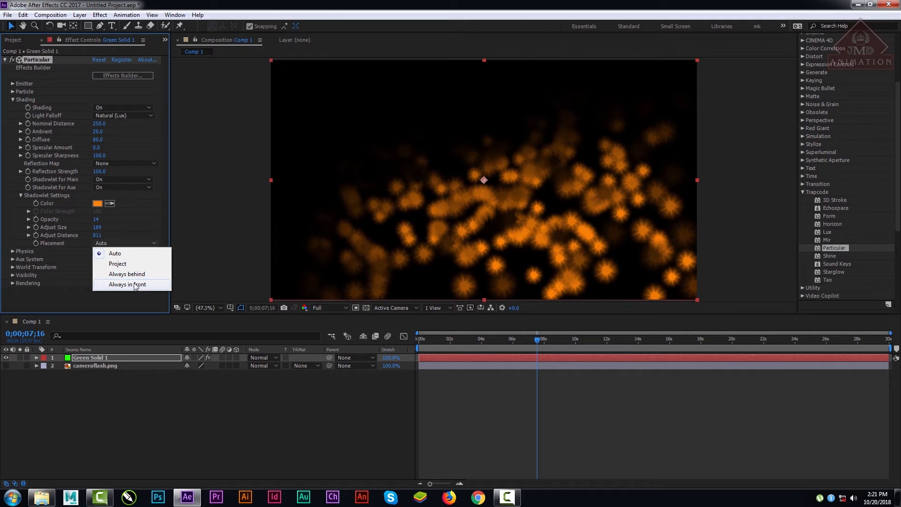
left_click(130, 265)
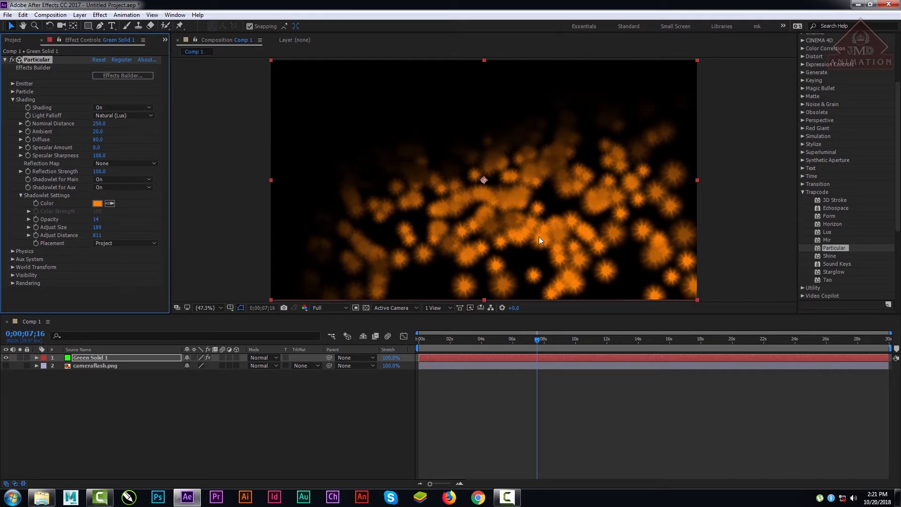
left_click(123, 244)
left_click(134, 275)
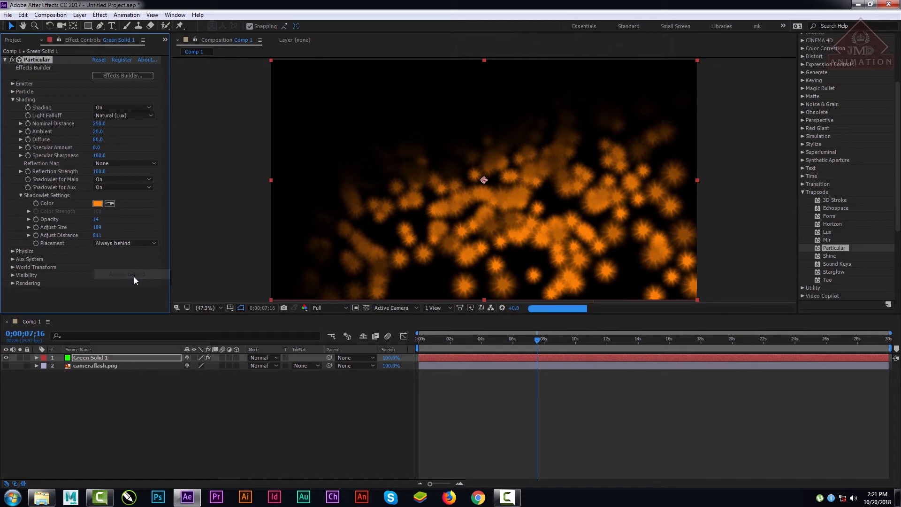
Step: Try the Always in front shadowlet Placement and set it to Auto
left_click(132, 244)
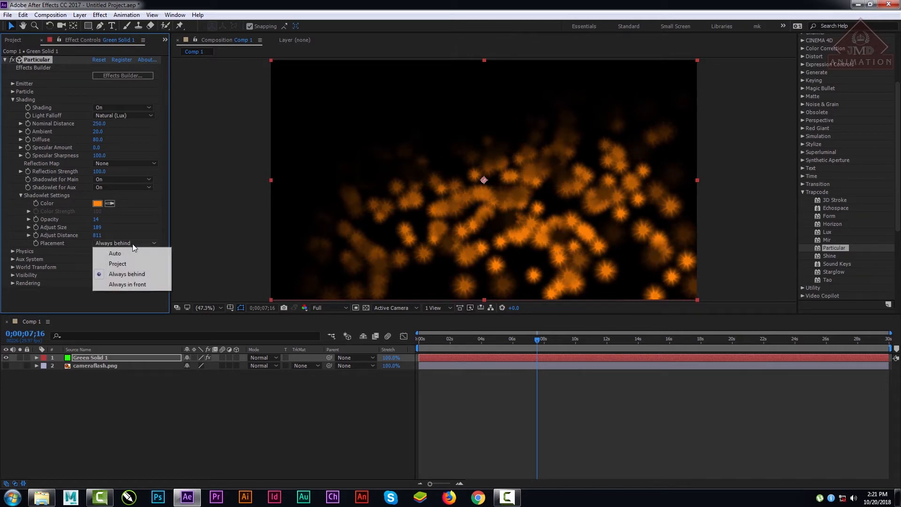
left_click(139, 285)
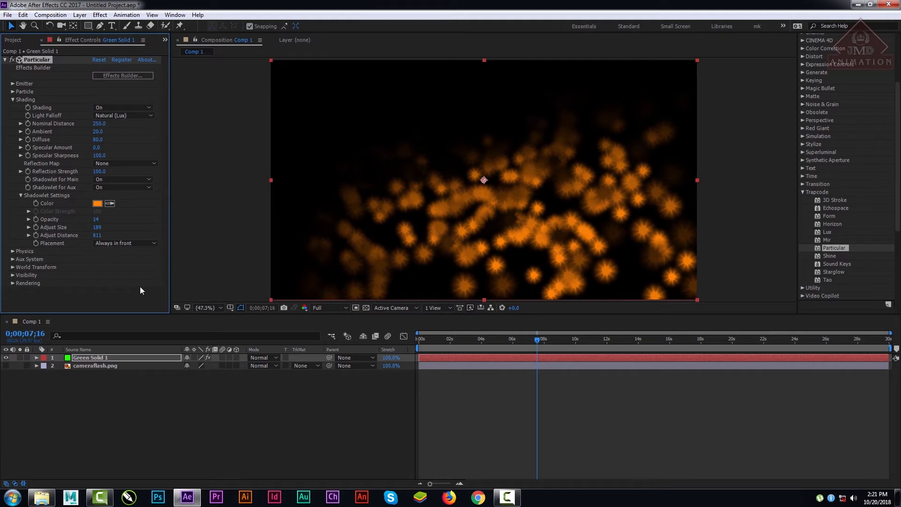
left_click(132, 243)
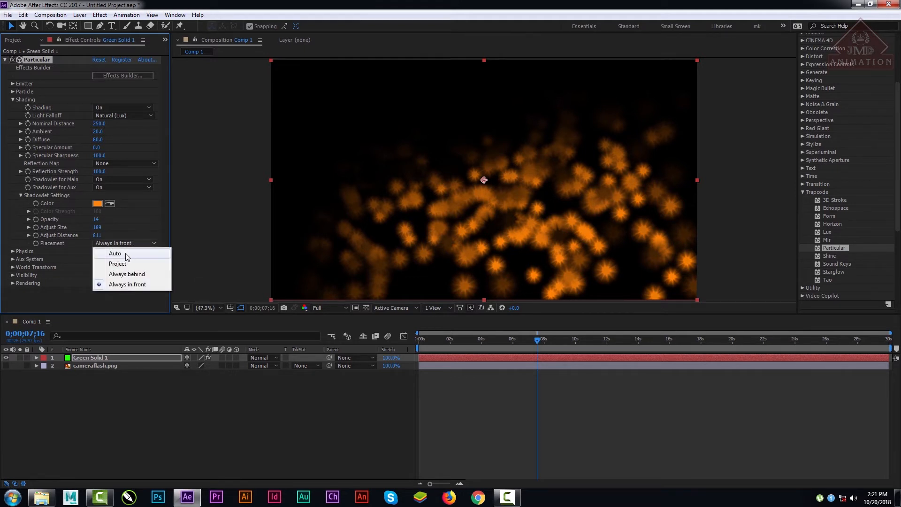
left_click(125, 251)
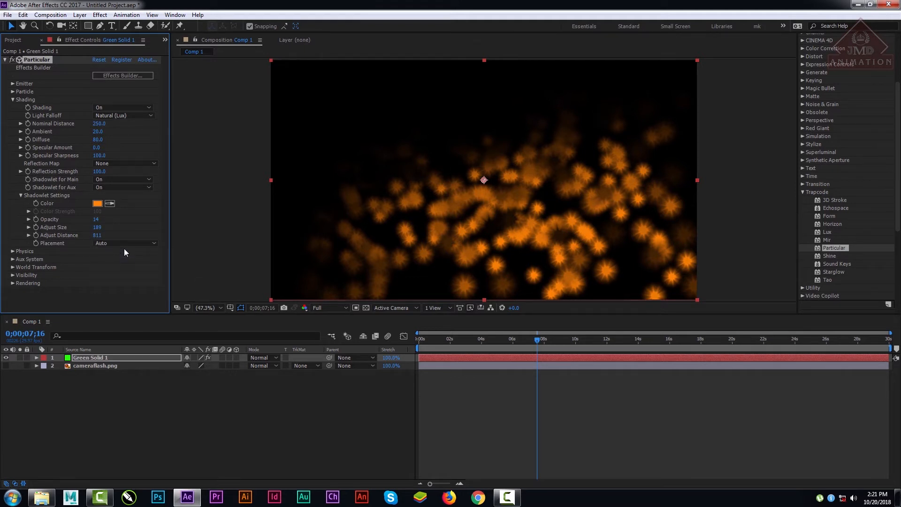
left_click(130, 242)
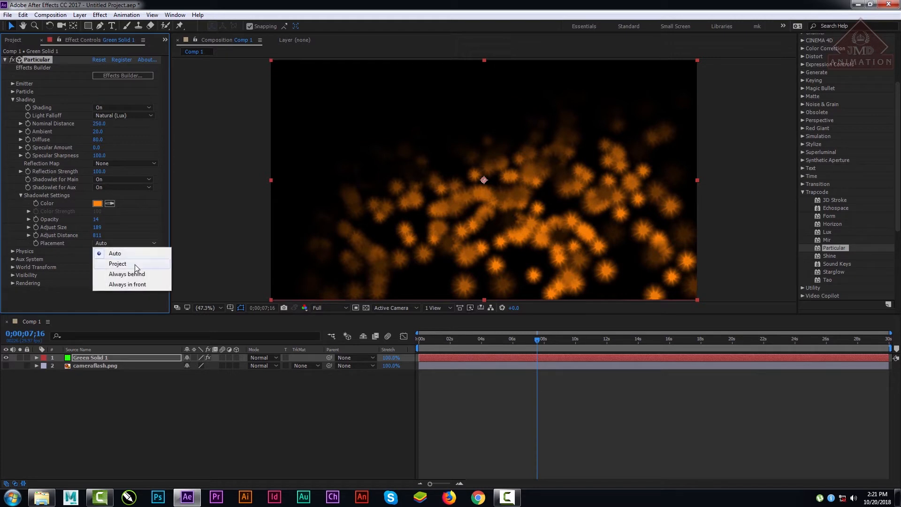
left_click(137, 254)
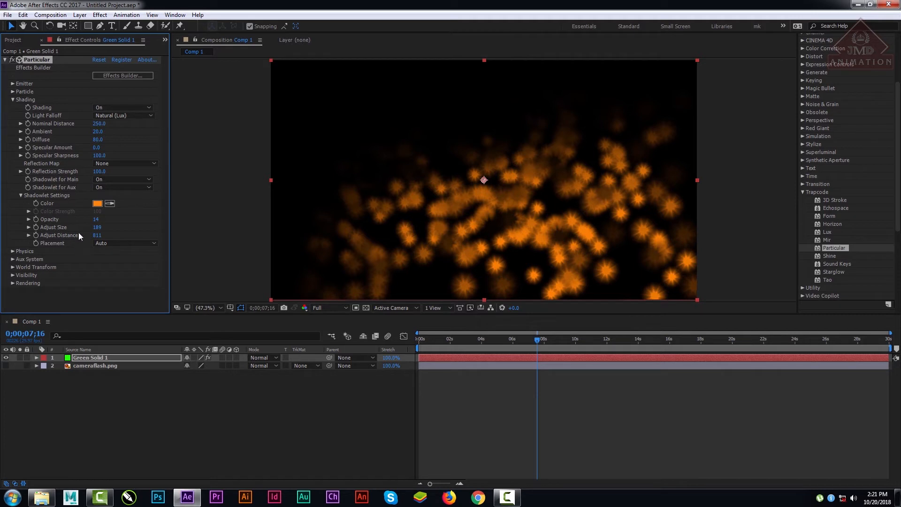
Step: Lower the shadowlet Adjust Distance to 111 and try Reflection Strength at 0 before raising it to 369
left_click_drag(100, 172, 55, 178)
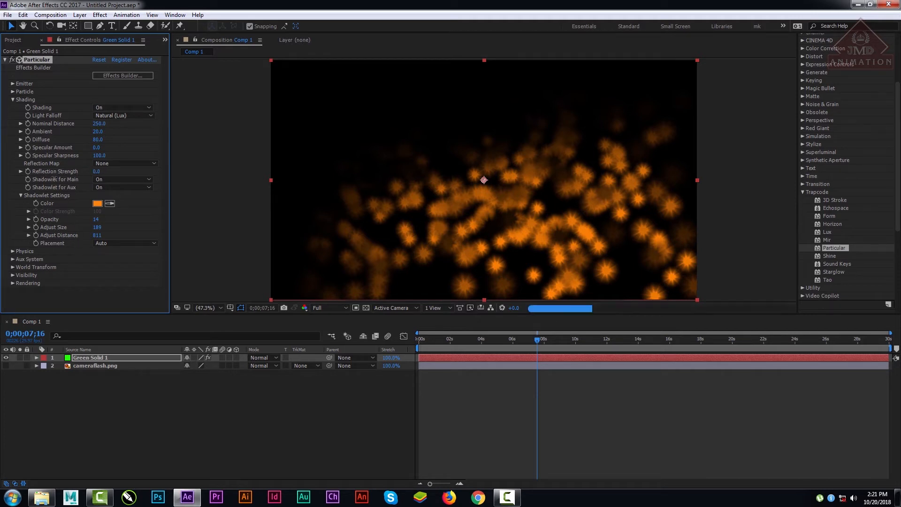
left_click_drag(98, 236, 25, 254)
left_click_drag(98, 237, 24, 251)
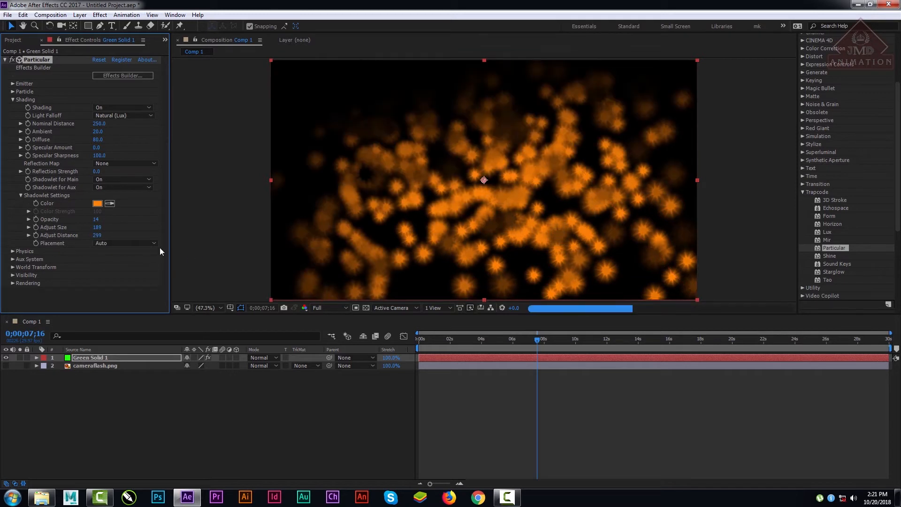
left_click_drag(97, 236, 54, 244)
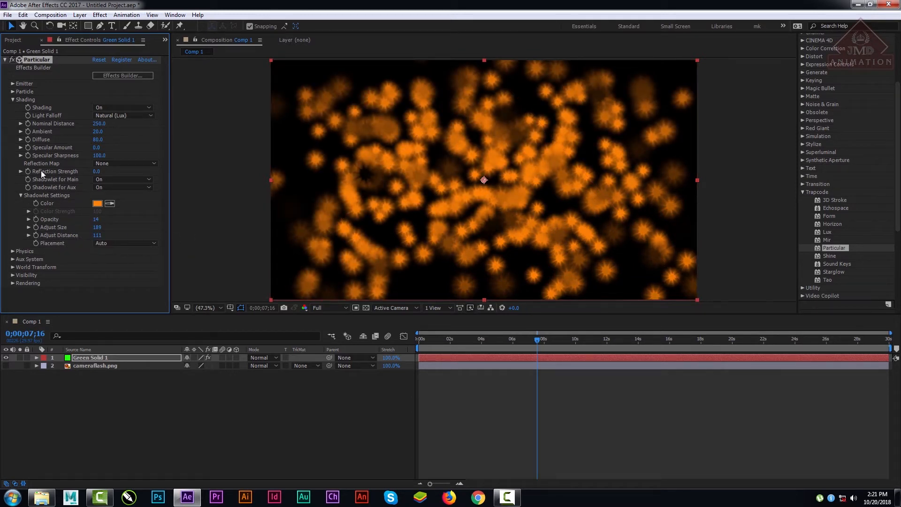
left_click_drag(98, 172, 281, 173)
Step: Turn Particular's Shading off and back on to compare the particles with and without it
left_click(123, 108)
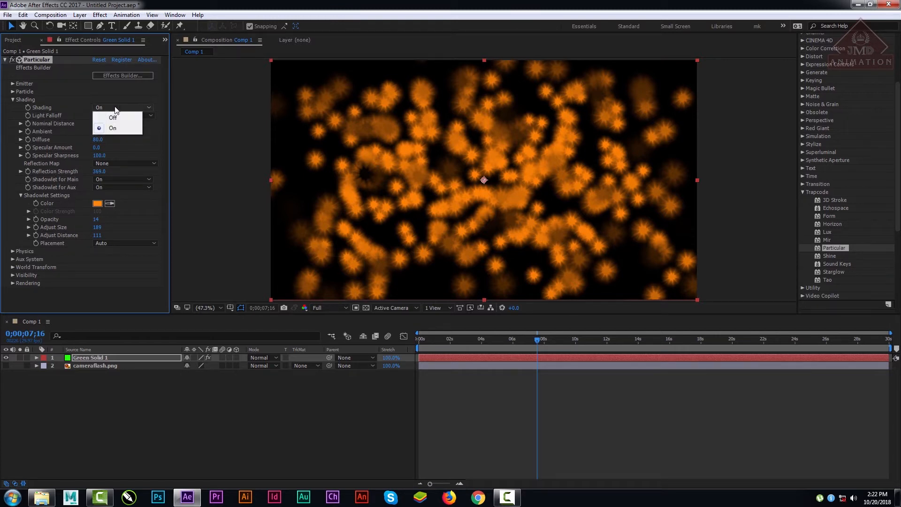
left_click(120, 115)
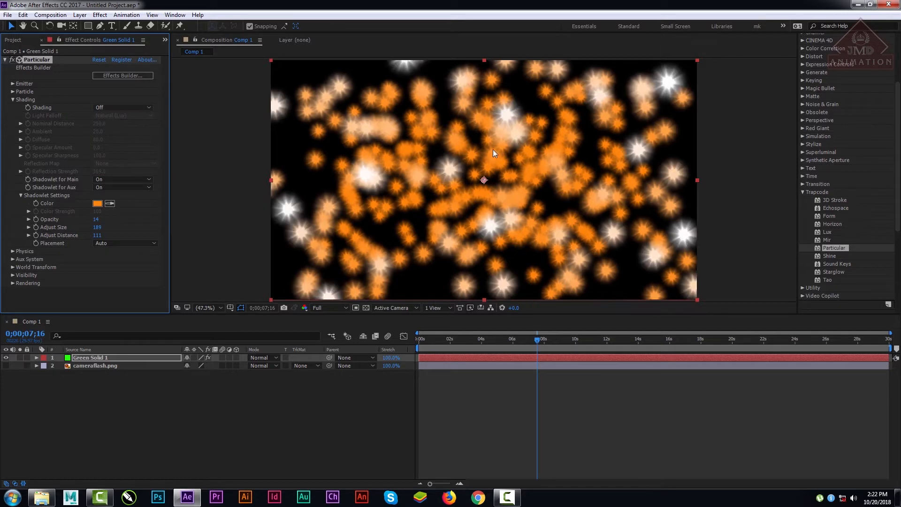
left_click(129, 106)
left_click(120, 116)
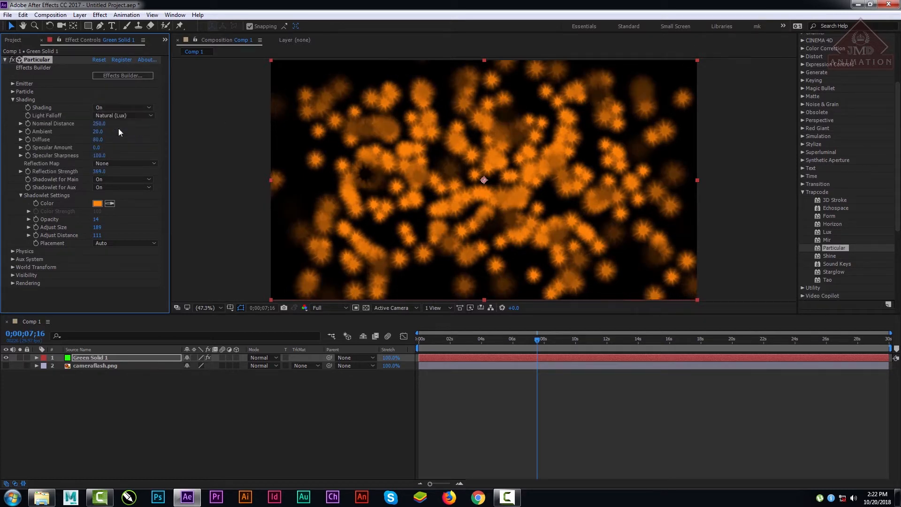
Step: Try the None (AE) Light Falloff and return it to Natural (Lux)
left_click(115, 115)
left_click(136, 122)
left_click(128, 115)
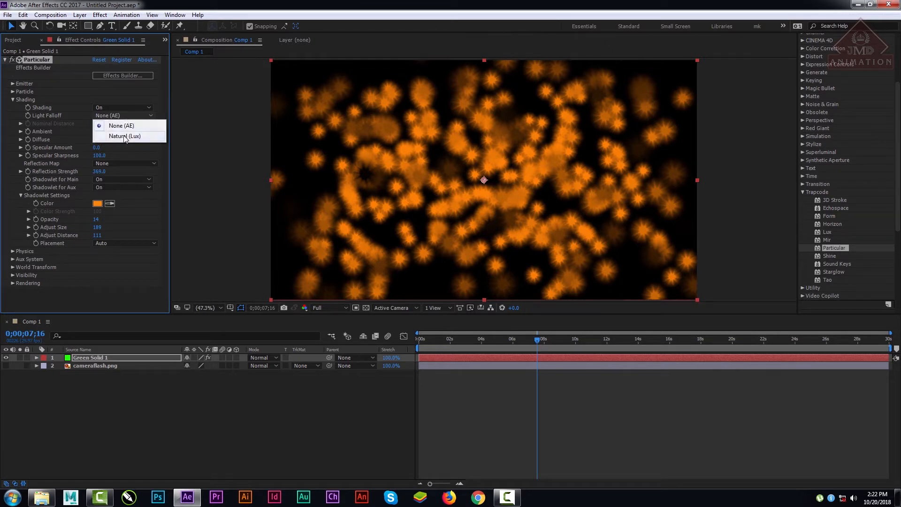
left_click(125, 137)
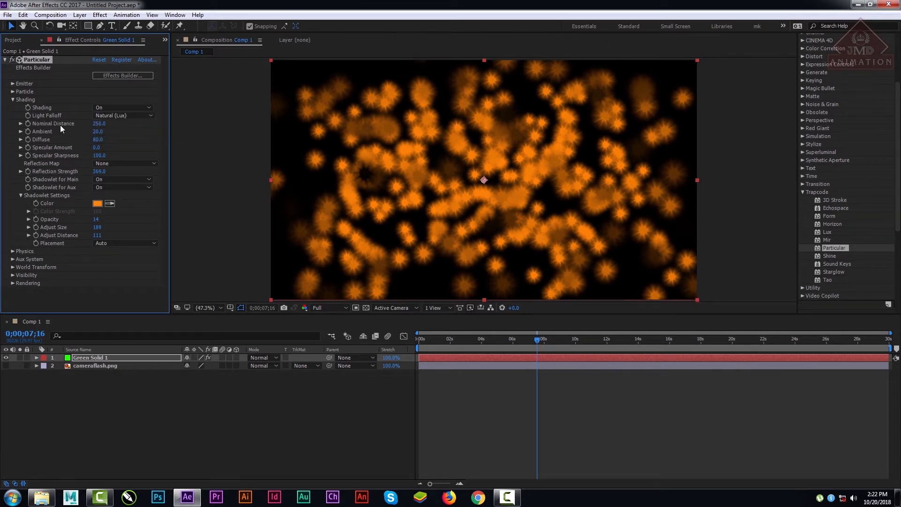
Step: Try a very high Nominal Distance for the shading and bring it back to 250
left_click_drag(99, 123, 363, 130)
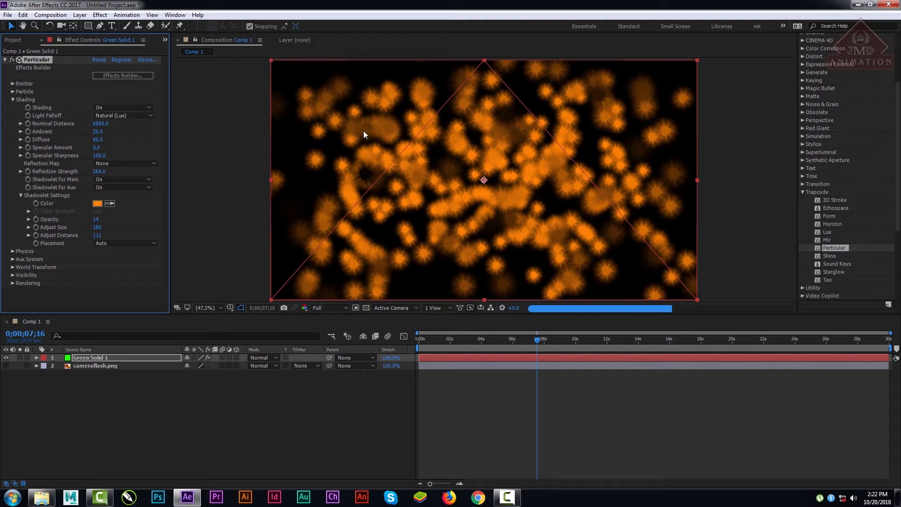
left_click_drag(108, 126, 1, 126)
left_click(106, 123)
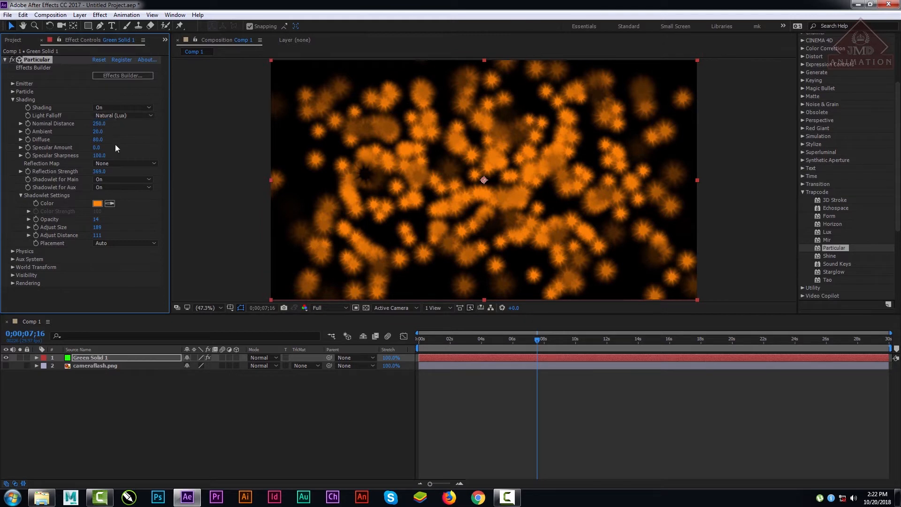
Step: Add a white Spot light named Light 1 with 100% intensity, 90° cone angle and 50% cone feather
right_click(81, 403)
mouse_move(125, 312)
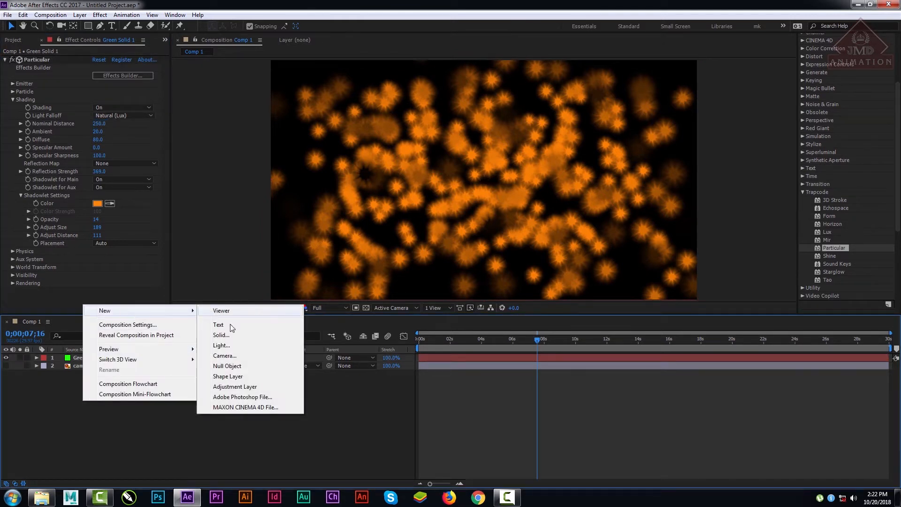
left_click(221, 346)
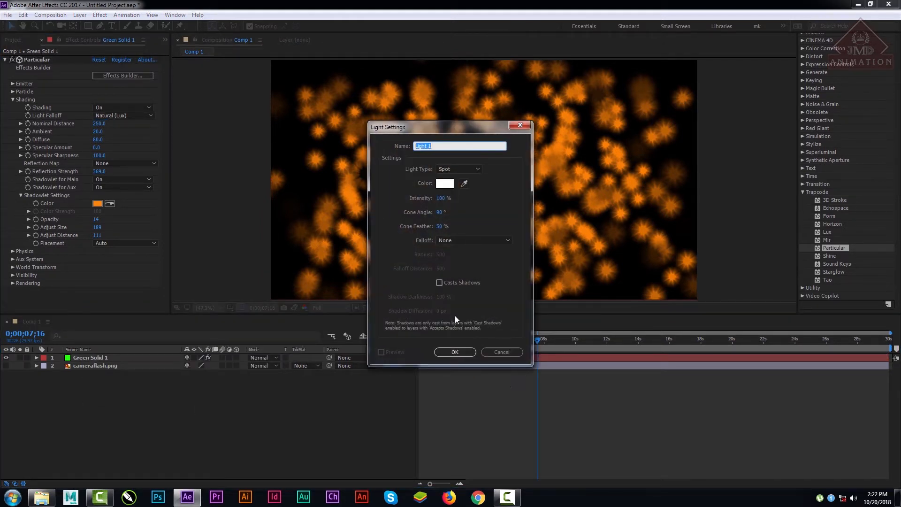
left_click(455, 352)
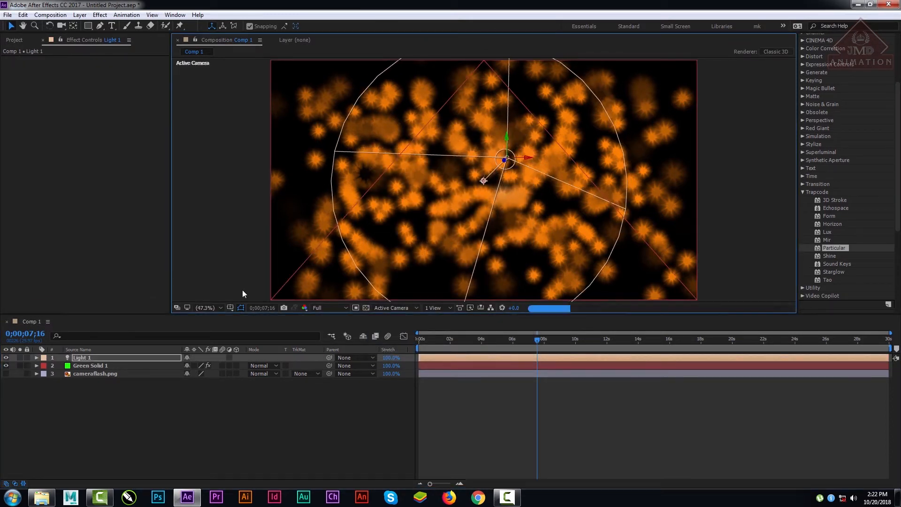
Step: Try a Nominal Distance of 2960 and a much higher one for Particular on Green Solid 1
left_click(99, 366)
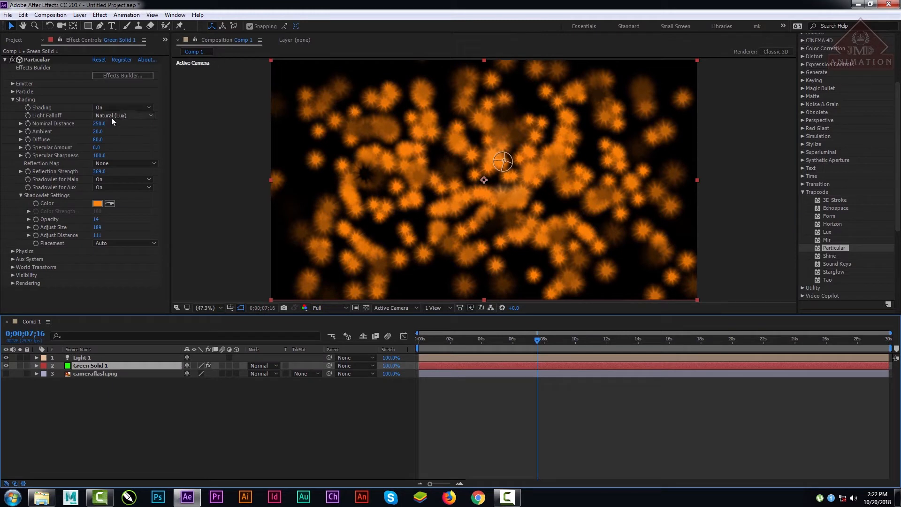
left_click_drag(99, 124, 226, 124)
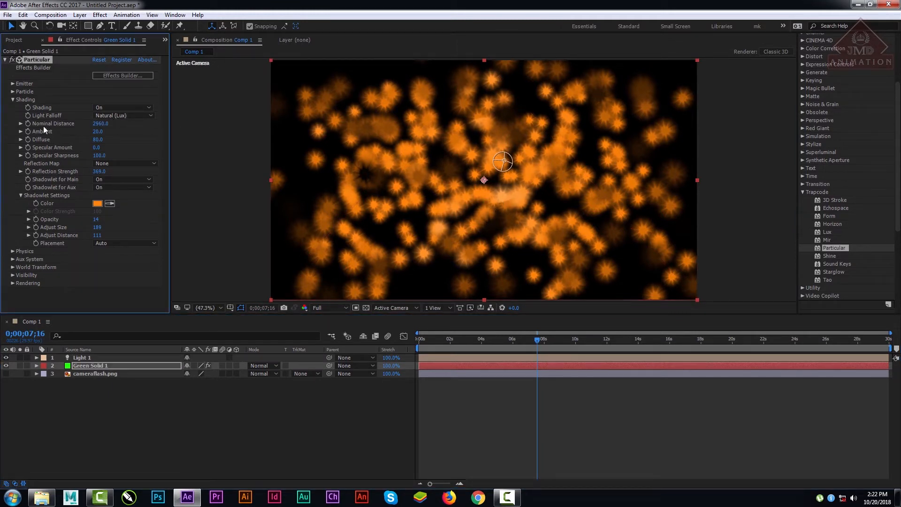
left_click_drag(92, 125, 770, 122)
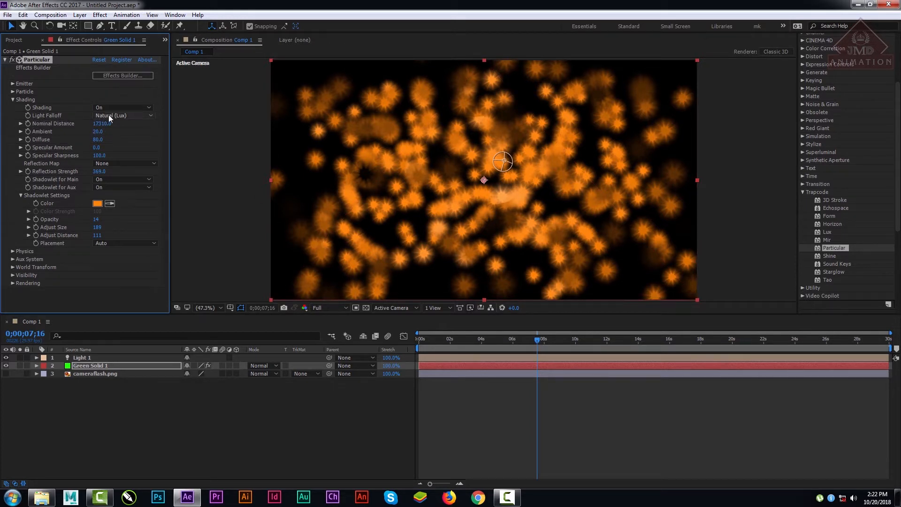
Step: Compare the None (AE) and Natural (Lux) Light Falloff, keep Natural (Lux), and lower the Nominal Distance to 8400
left_click(125, 115)
left_click(126, 126)
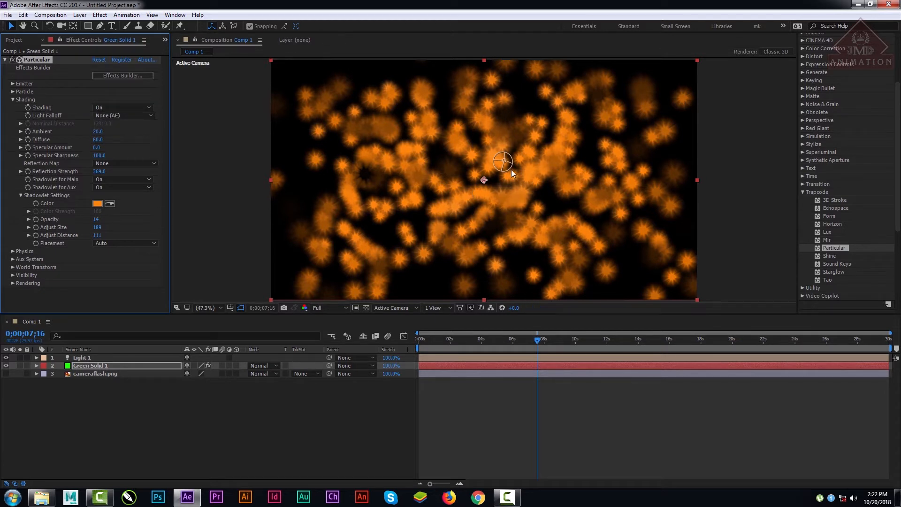
left_click(96, 115)
left_click(114, 130)
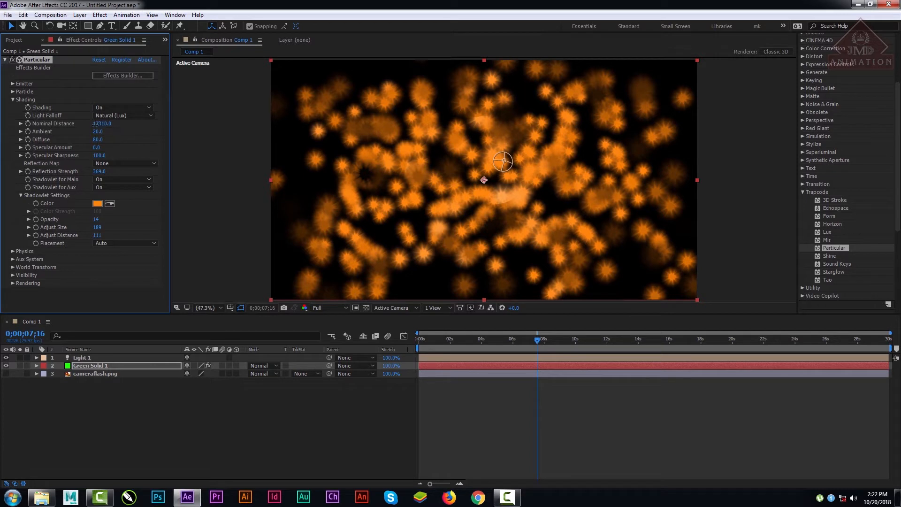
left_click_drag(105, 123, 10, 148)
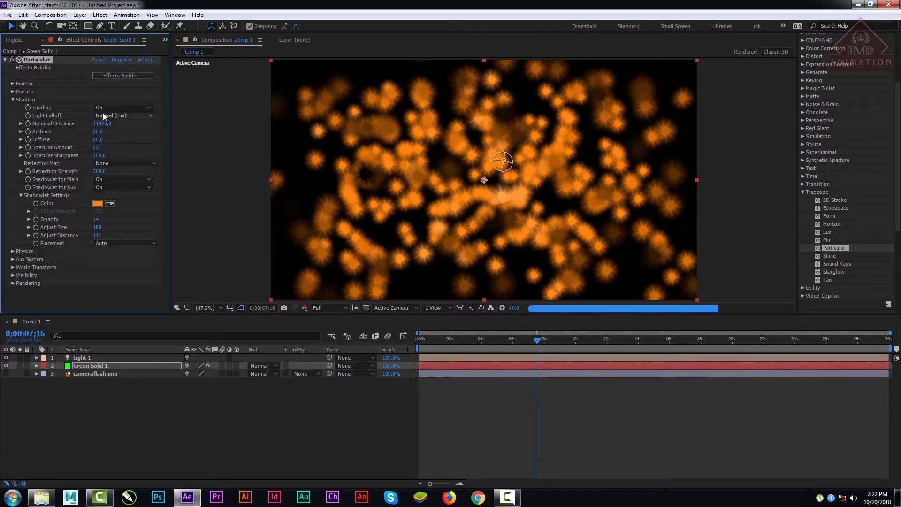
left_click_drag(102, 123, 54, 126)
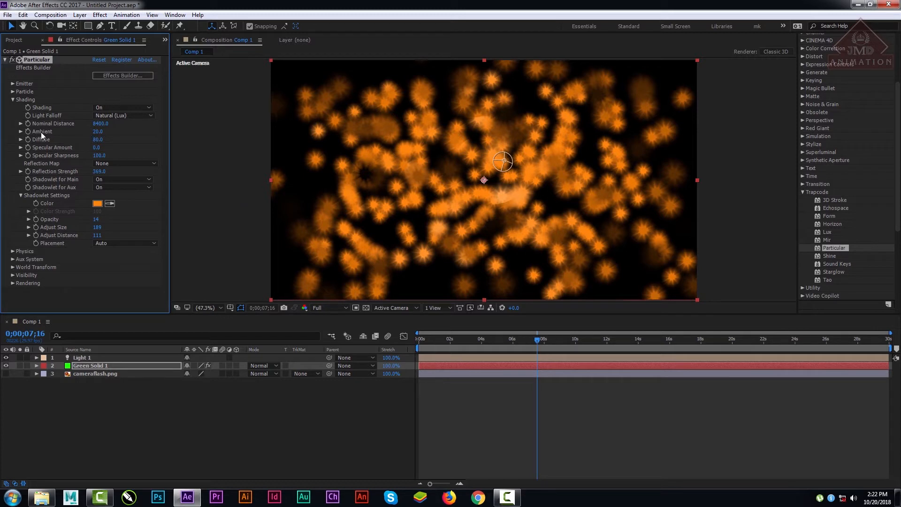
Step: Try an Ambient value of 142 in the Shading settings and set it to 0
left_click_drag(98, 131, 157, 135)
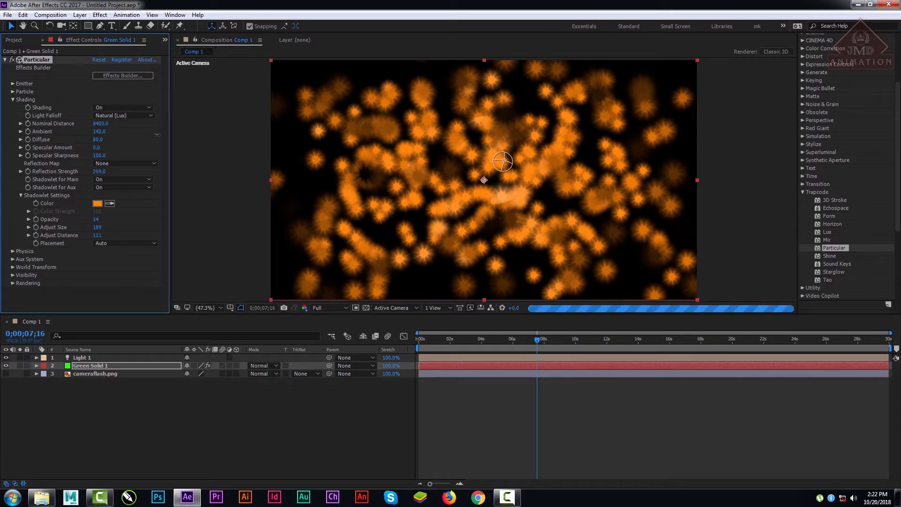
left_click(99, 131)
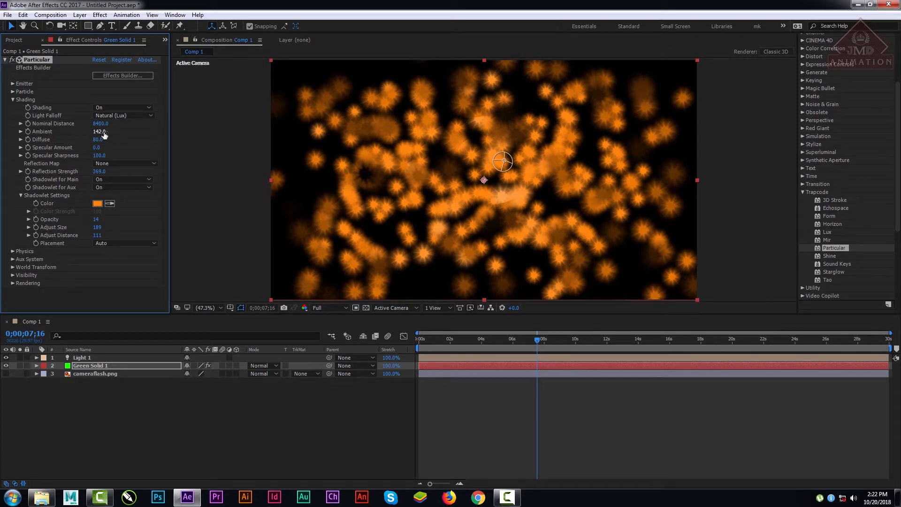
type("0")
key("Return")
left_click(97, 131)
left_click(207, 134)
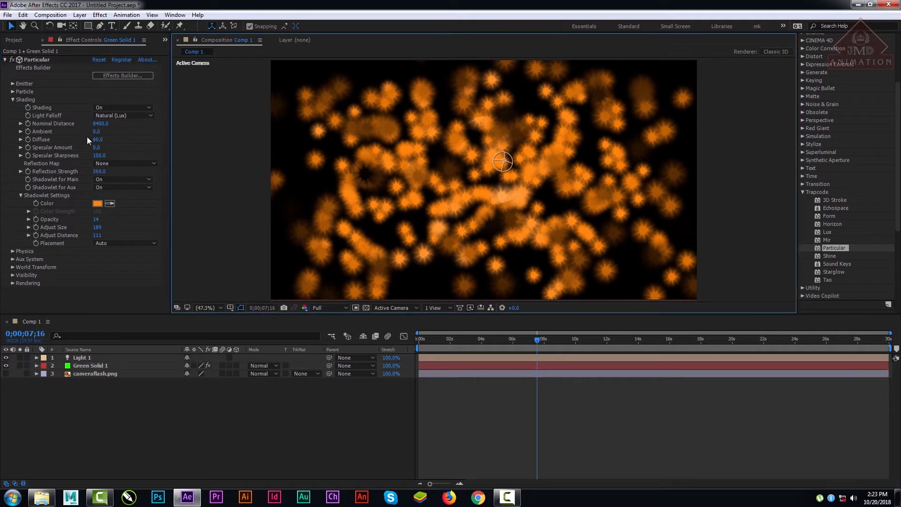
Step: Set the shading Diffuse to 441 and inspect the lit particles at 100% magnification
left_click(96, 139)
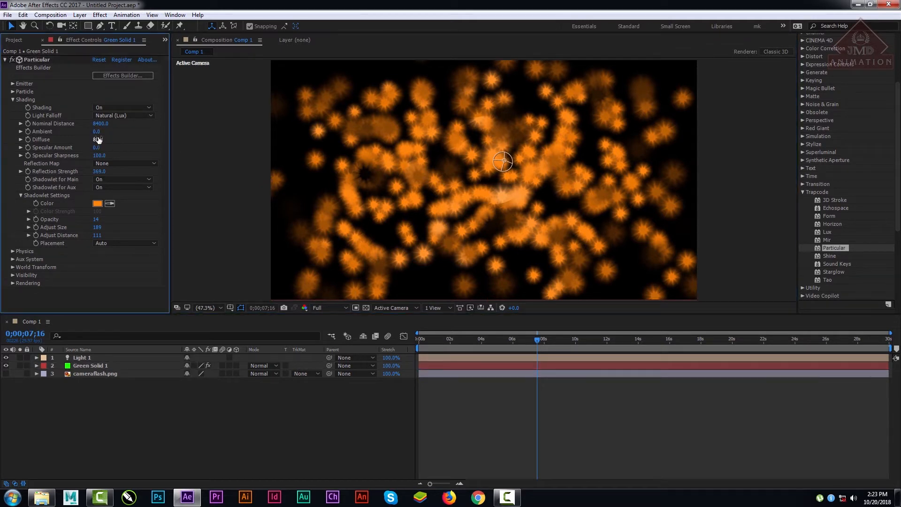
type("441")
key("Return")
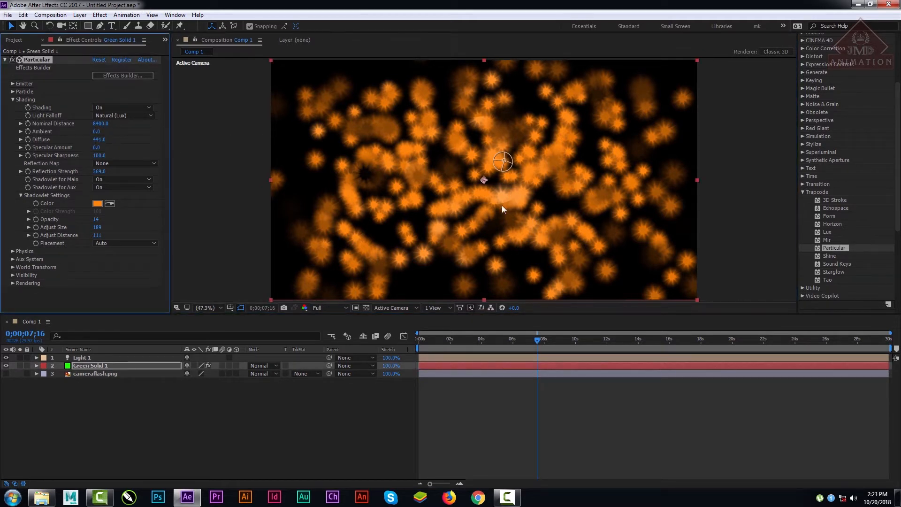
scroll(519, 220, "up", 2)
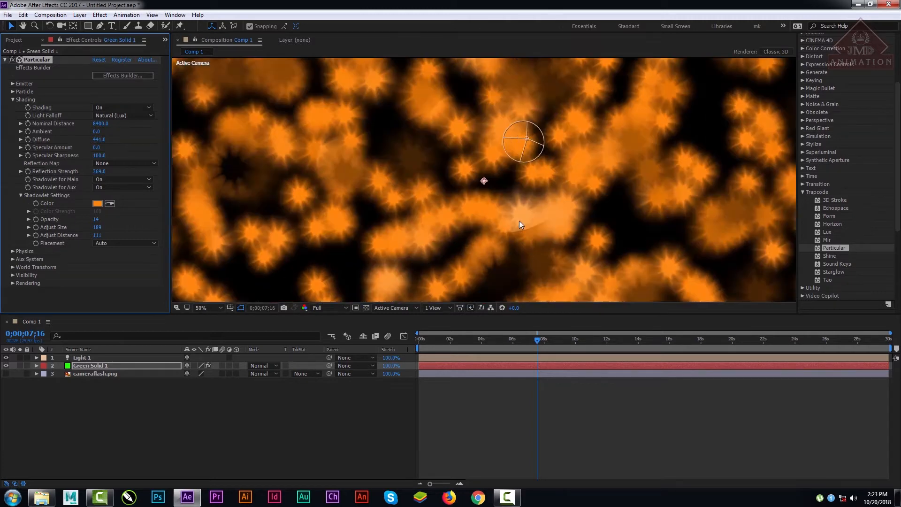
scroll(519, 220, "up", 3)
scroll(519, 220, "up", 3)
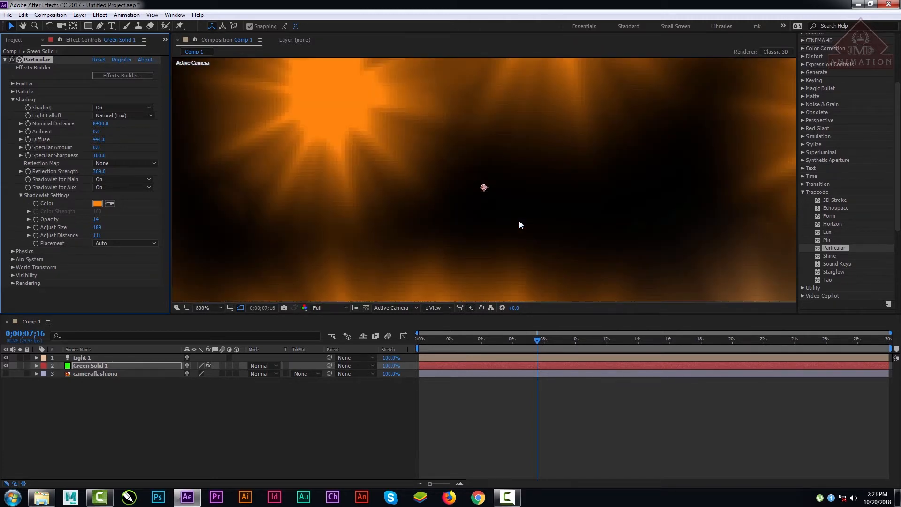
left_click(202, 308)
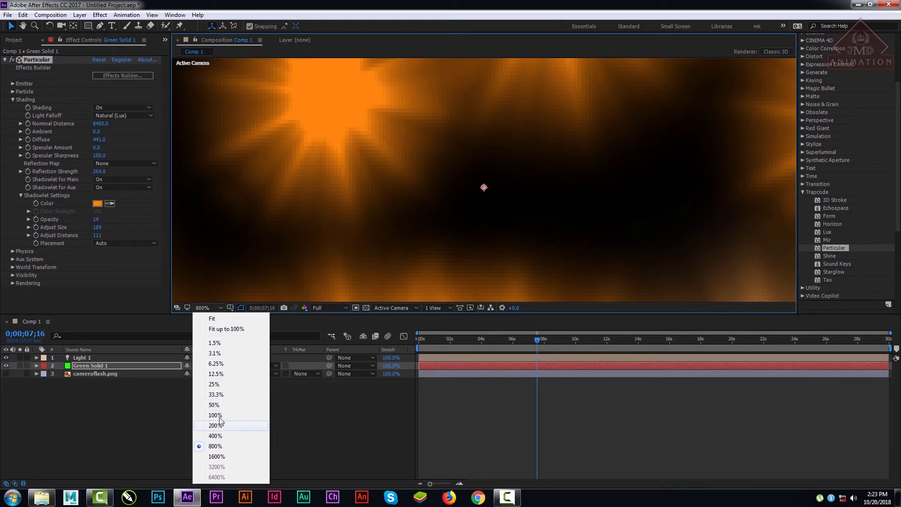
left_click(216, 416)
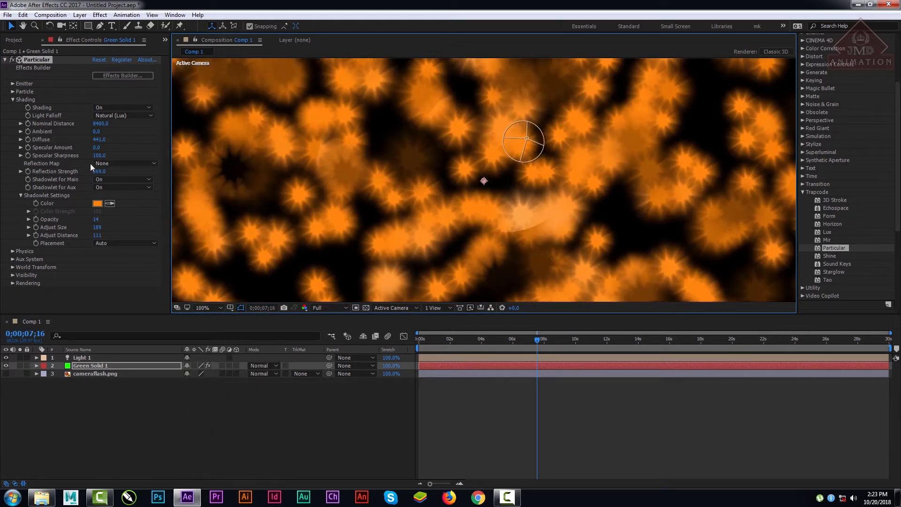
Step: Set the shading Specular Amount to 252 and compare the None (AE) and Natural (Lux) Light Falloff, keeping Natural (Lux)
left_click_drag(94, 147, 214, 146)
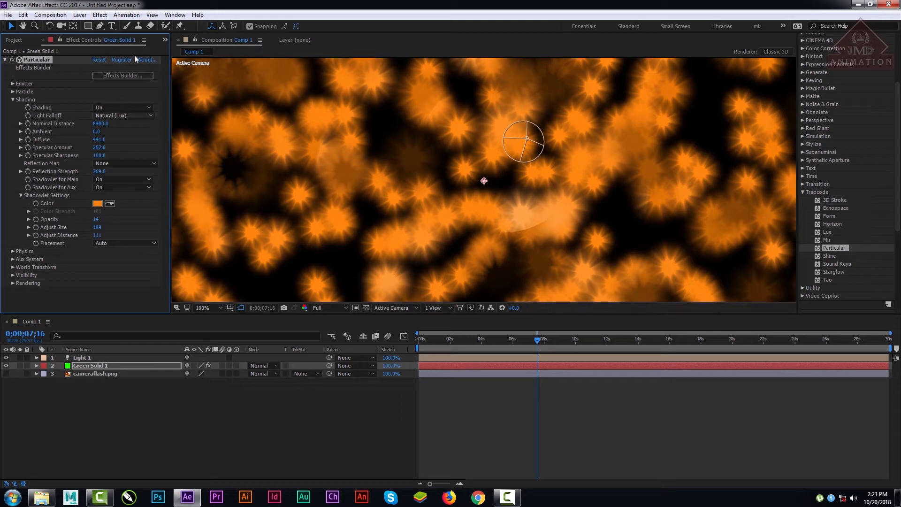
left_click(132, 115)
left_click(130, 126)
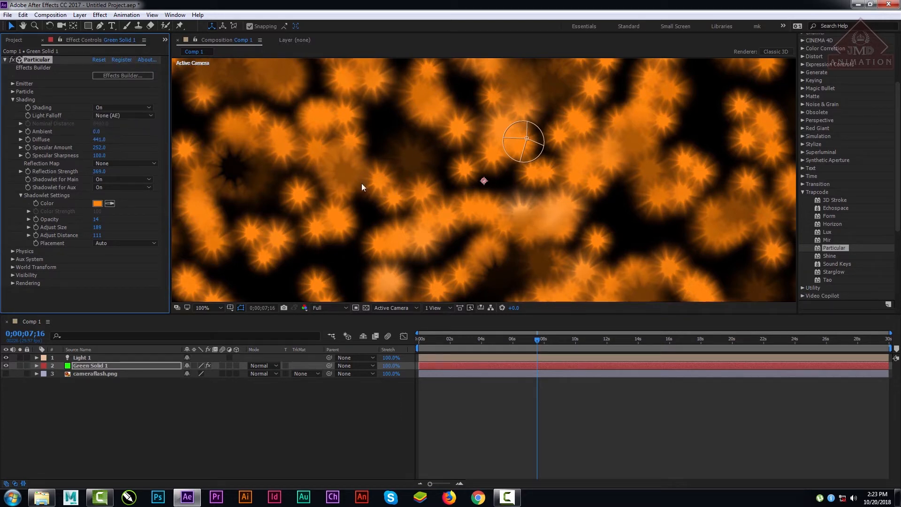
left_click(122, 116)
left_click(124, 135)
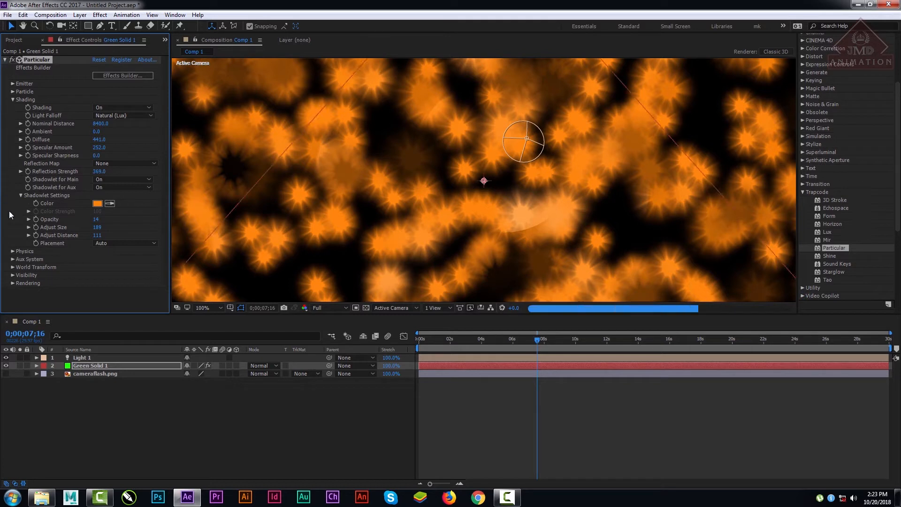
Step: Set the Specular Sharpness to 784 and check which layers are available for the Reflection Map
left_click_drag(96, 156, 616, 217)
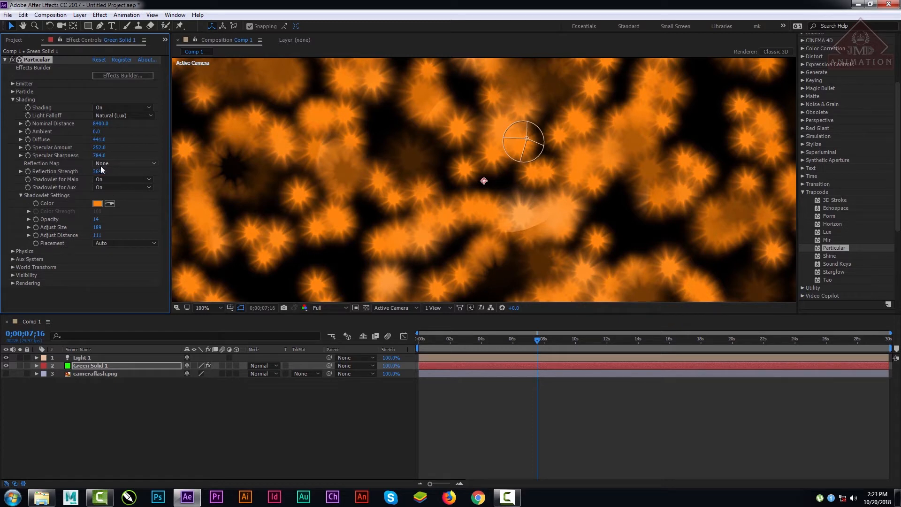
left_click(124, 163)
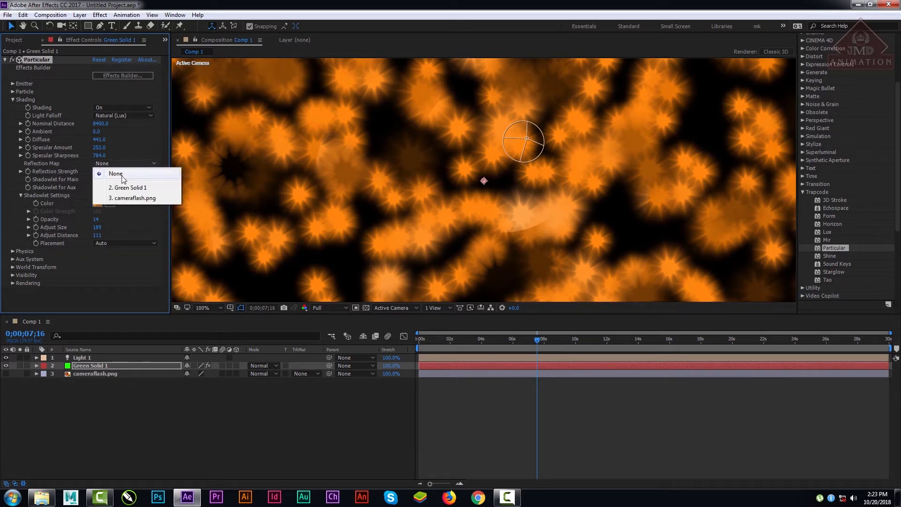
left_click(111, 425)
left_click(102, 370)
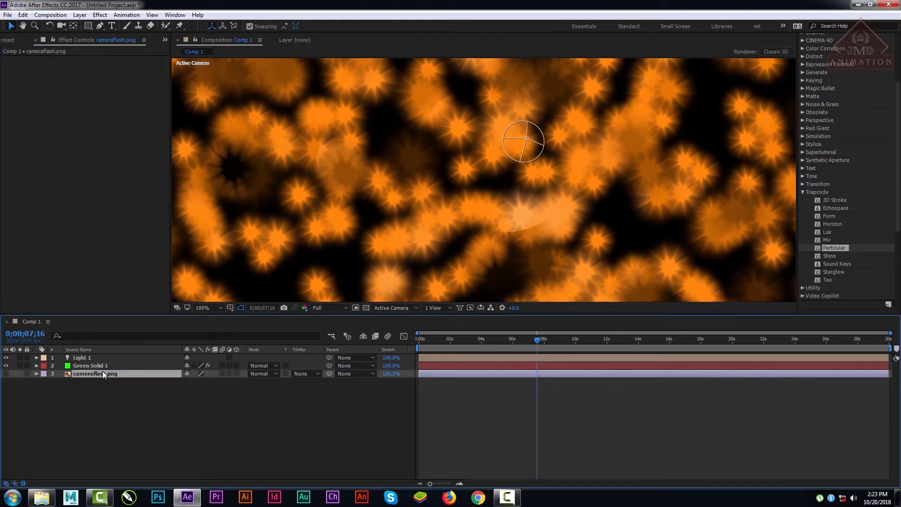
left_click(100, 365)
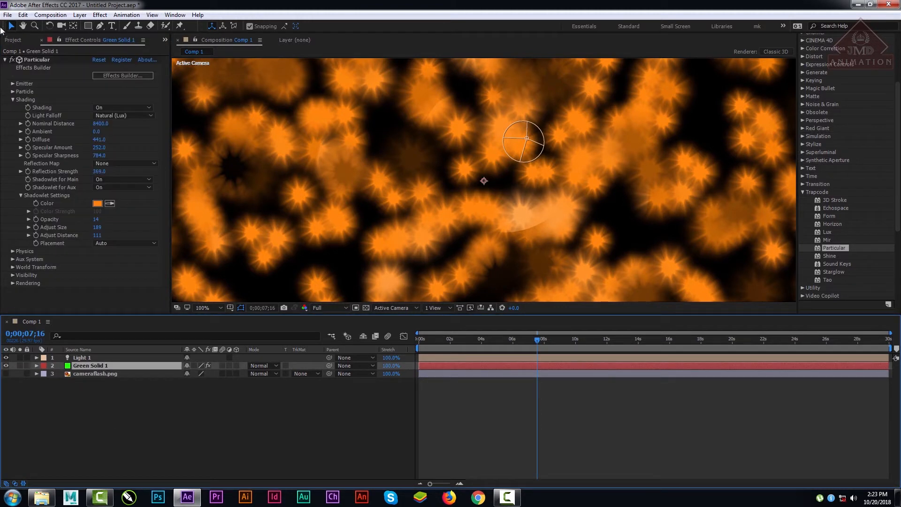
Step: Import the image Cool-Abstract-Art-Wallpaper.jpg into the project
left_click(14, 40)
double_click(86, 216)
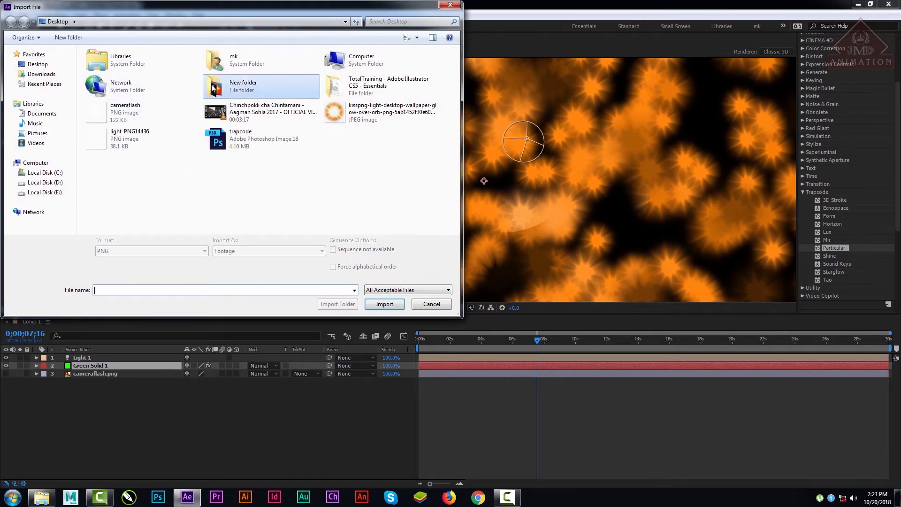
double_click(213, 86)
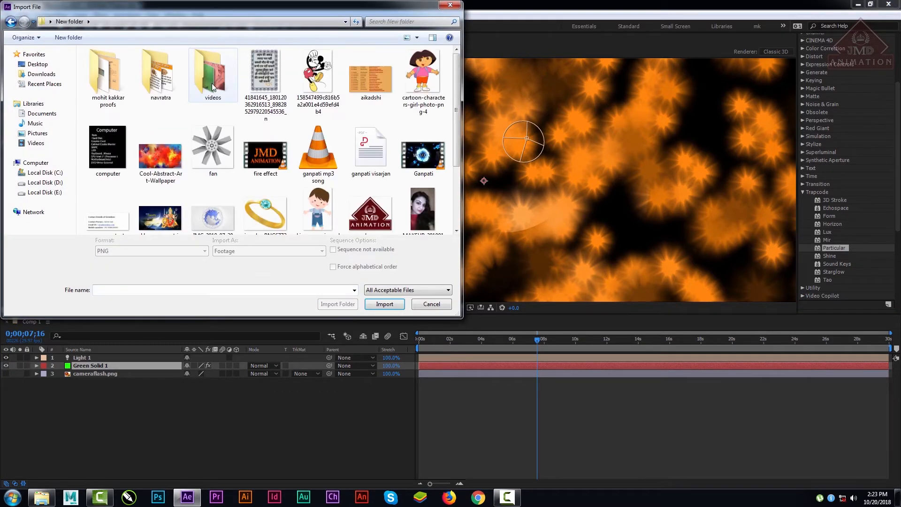
double_click(151, 150)
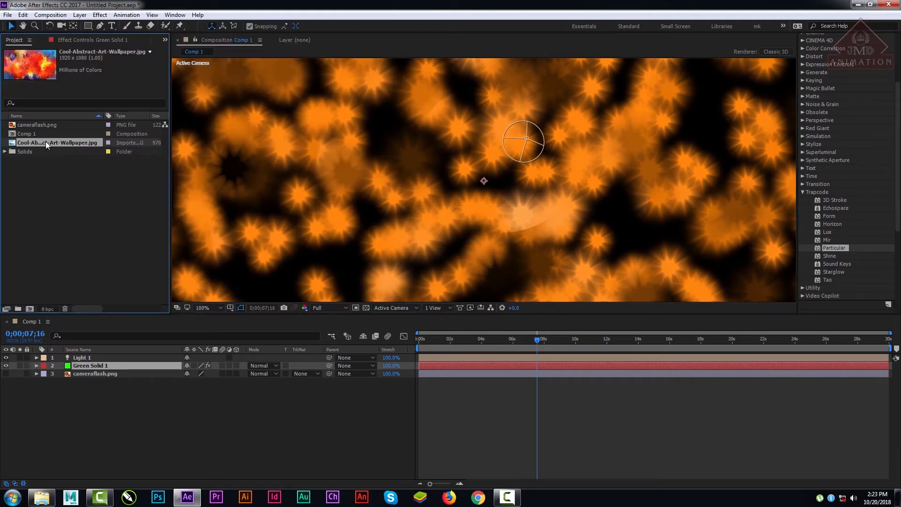
Step: Add Cool-Abstract-Art-Wallpaper.jpg to Comp 1 as the bottom layer and inspect the composition at 50% magnification
left_click_drag(49, 140, 381, 426)
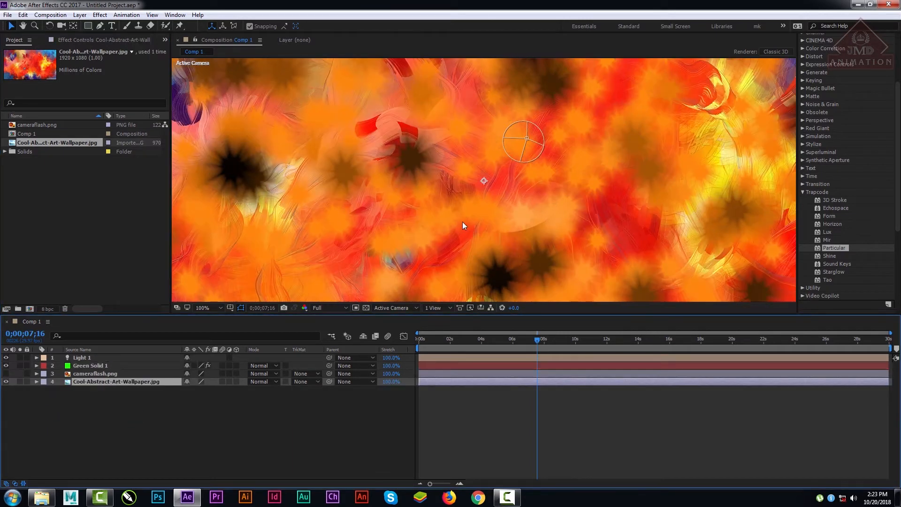
scroll(463, 221, "down", 1)
scroll(463, 222, "up", 1)
scroll(463, 221, "down", 1)
scroll(462, 222, "up", 1)
scroll(463, 221, "down", 1)
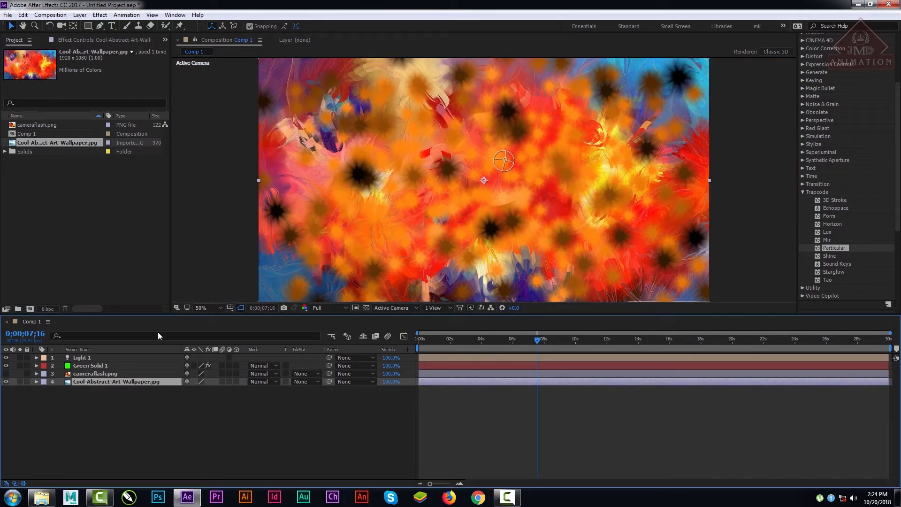
Step: Use the Cool-Abstract-Art-Wallpaper.jpg layer as the Reflection Map for Particular on Green Solid 1
left_click(91, 365)
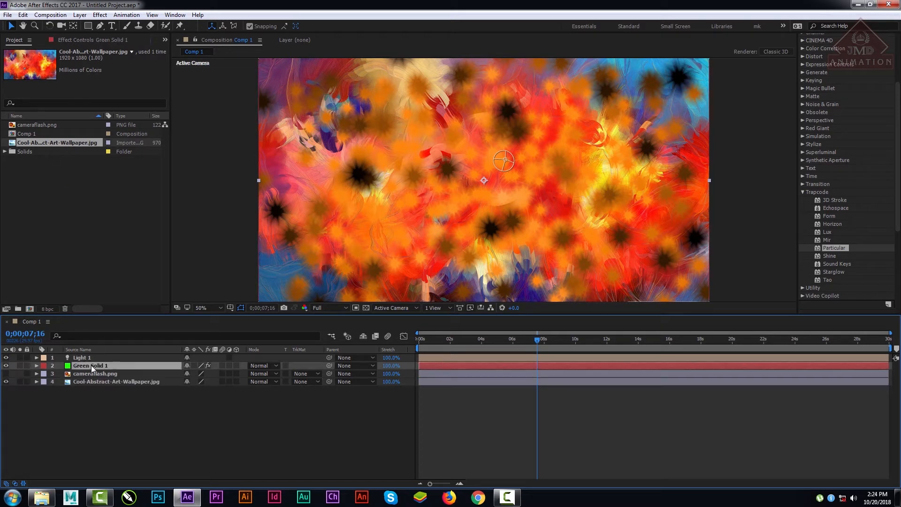
left_click(78, 41)
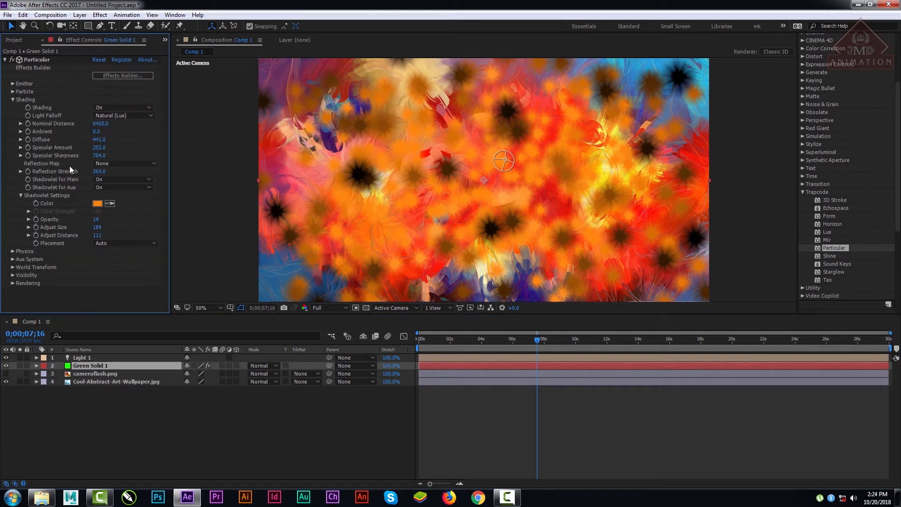
left_click(120, 163)
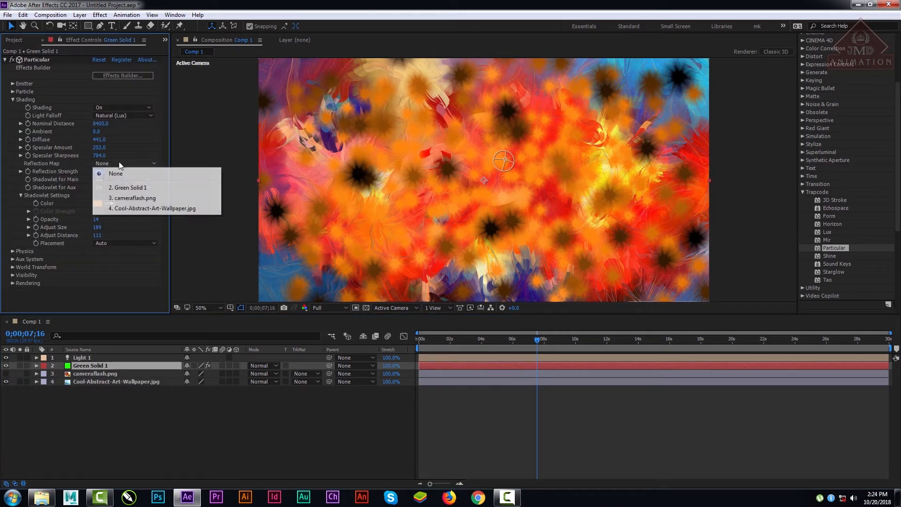
left_click(144, 208)
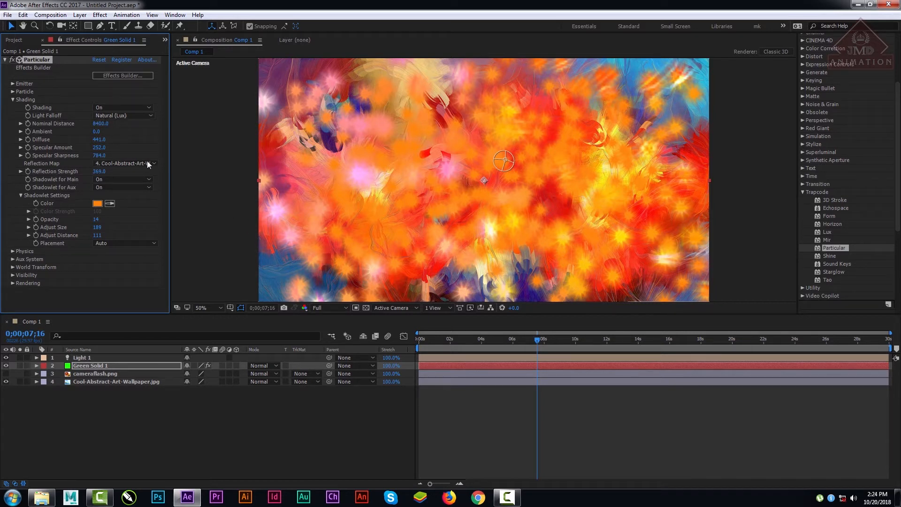
Step: Set the Shadowlet Opacity to 25 and review the Reflection Map layer choices, keeping Cool-Abstract-Art-Wallpaper.jpg
left_click_drag(96, 219, 101, 220)
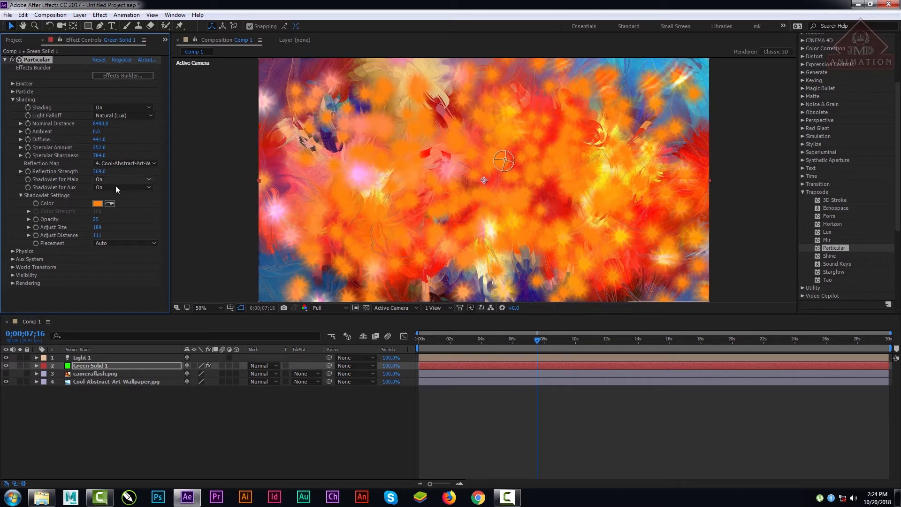
left_click(128, 164)
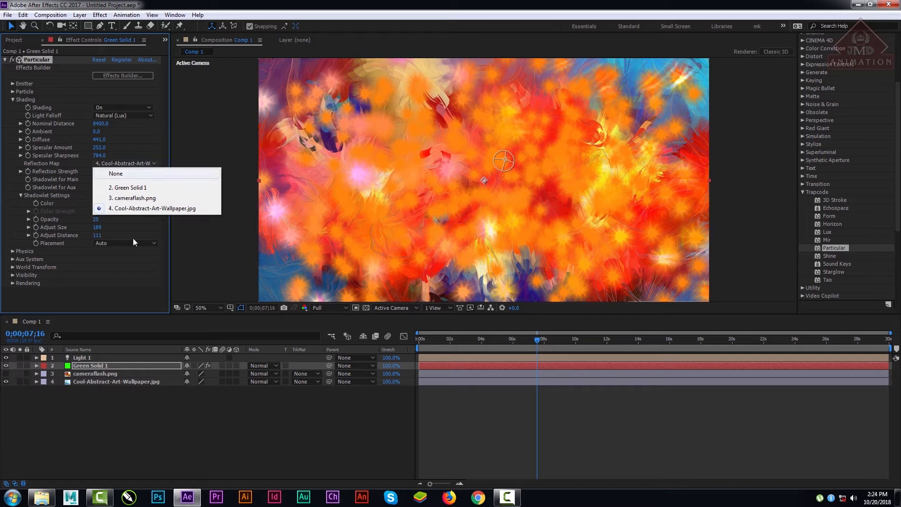
left_click(129, 415)
left_click(116, 164)
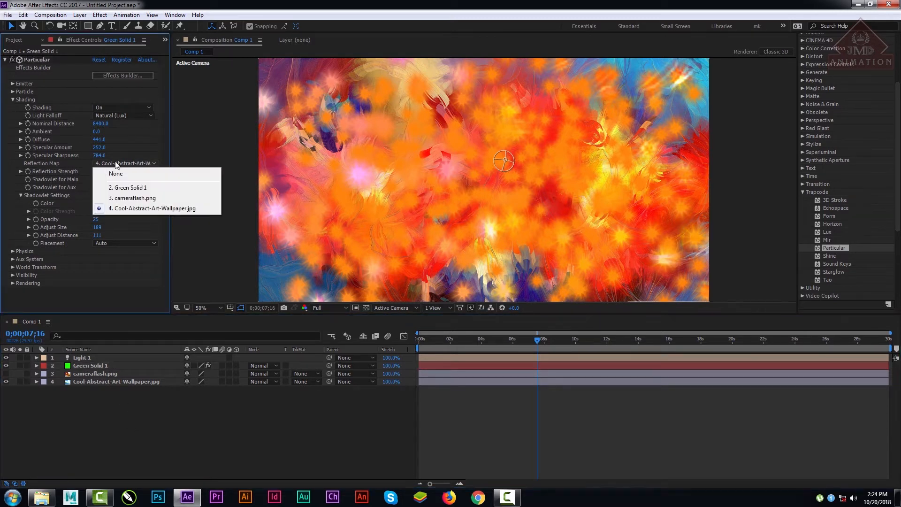
left_click(153, 432)
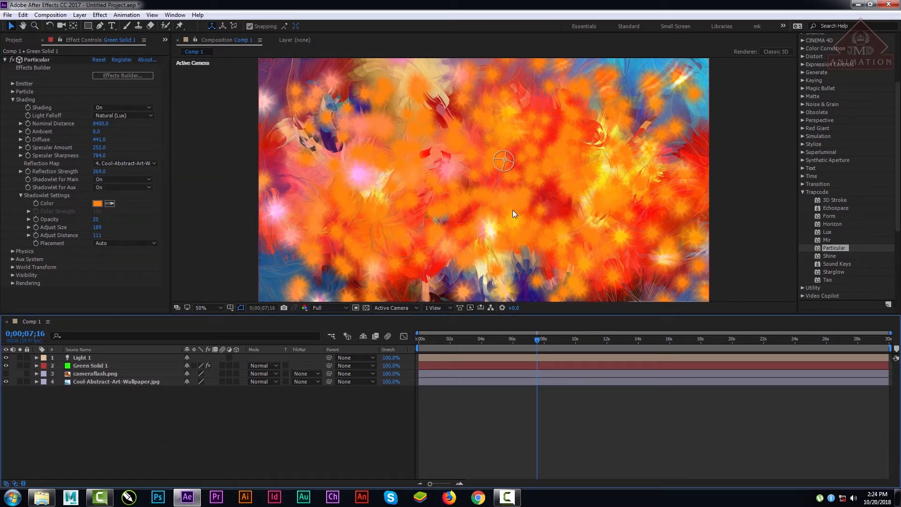
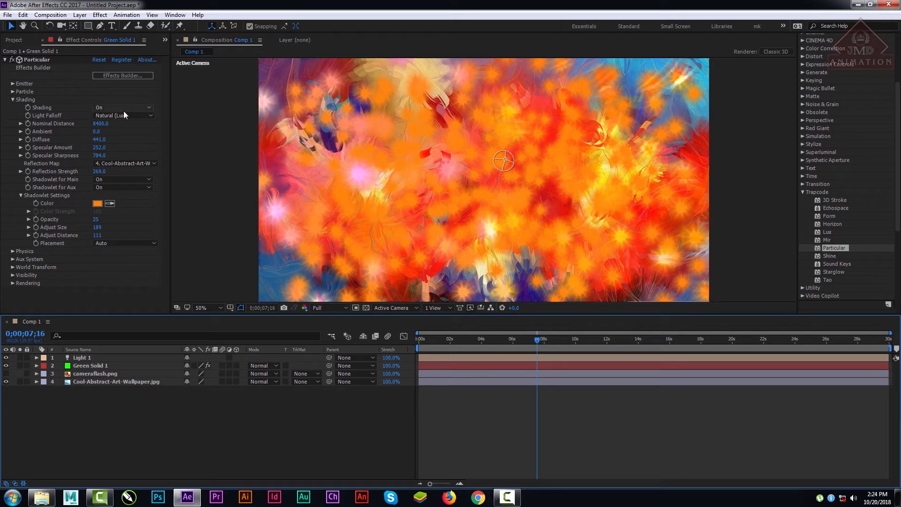
Step: Review the Shadowlet Placement options without changing them, and delete the Cool-Abstract-Art-Wallpaper.jpg layer from Comp 1
left_click(117, 243)
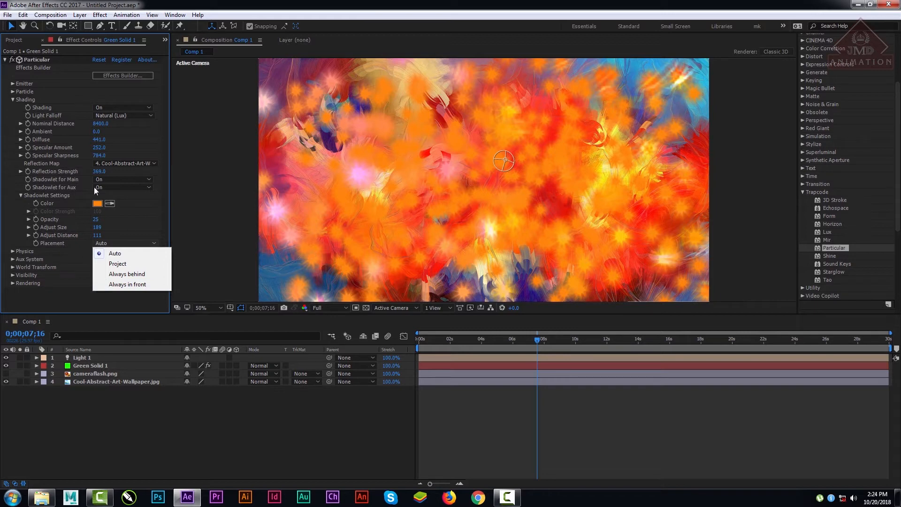
left_click(241, 454)
left_click(127, 381)
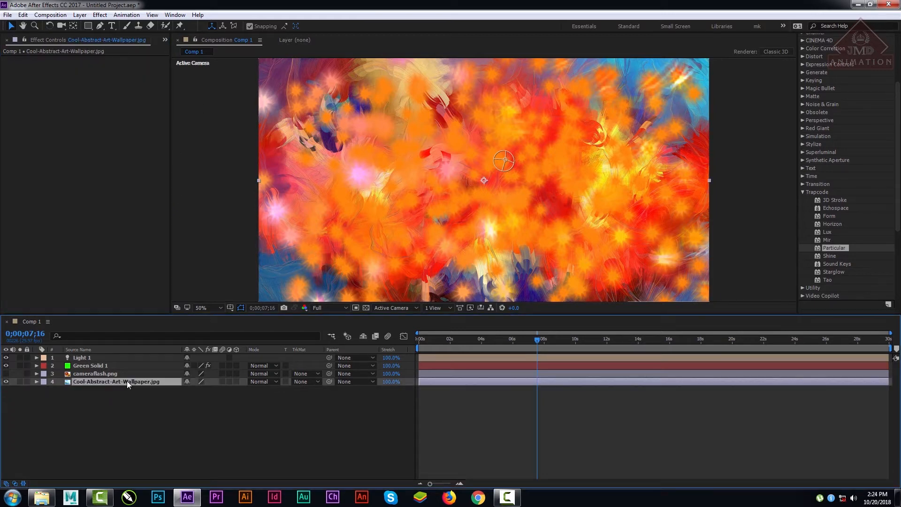
key("Delete")
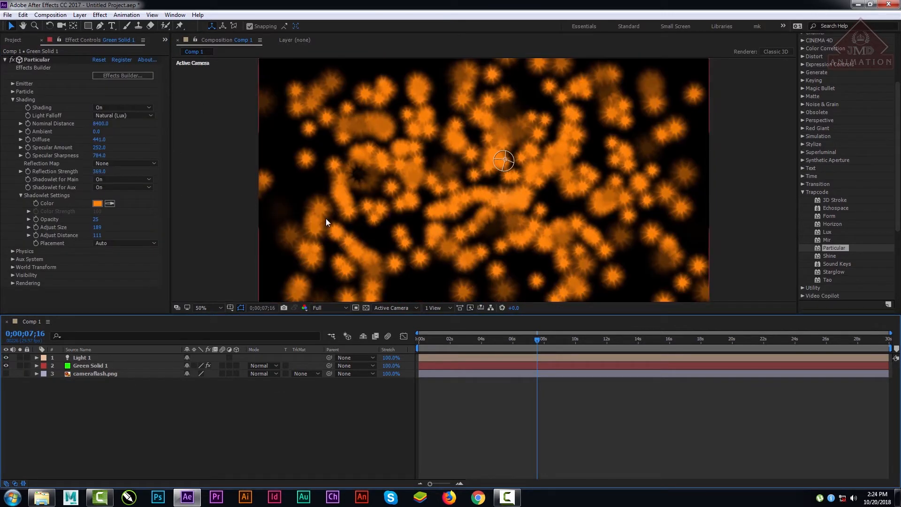
Step: Start keyframing Particles/sec in the Emitter settings of Green Solid 1 at 0;00;00;13 with a value of 0
left_click_drag(496, 337, 437, 338)
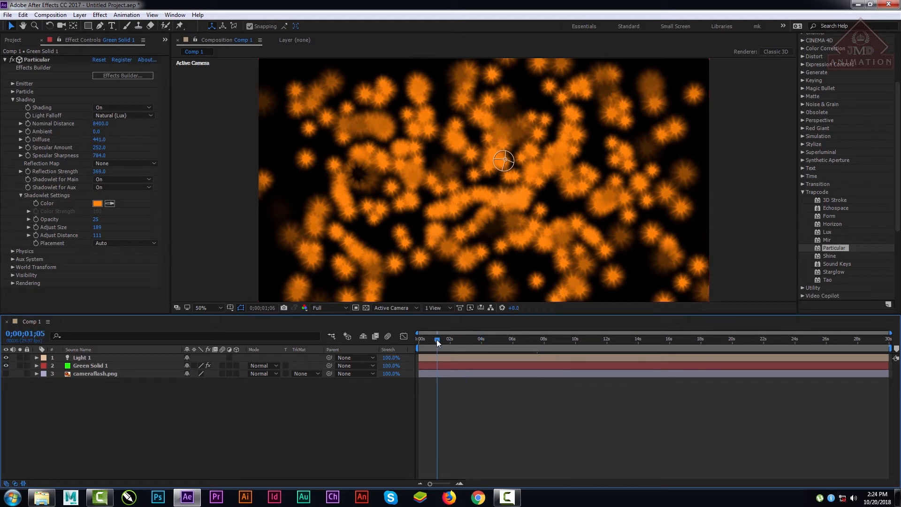
left_click(87, 364)
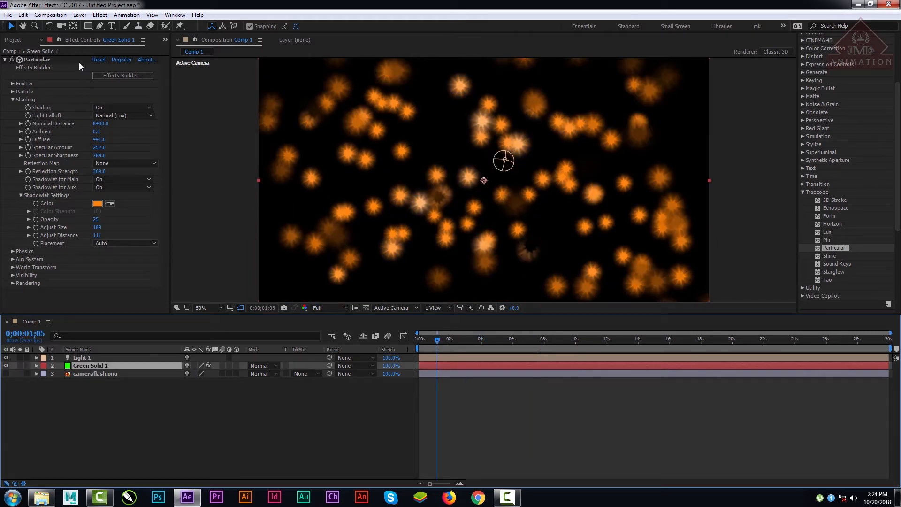
left_click(426, 337)
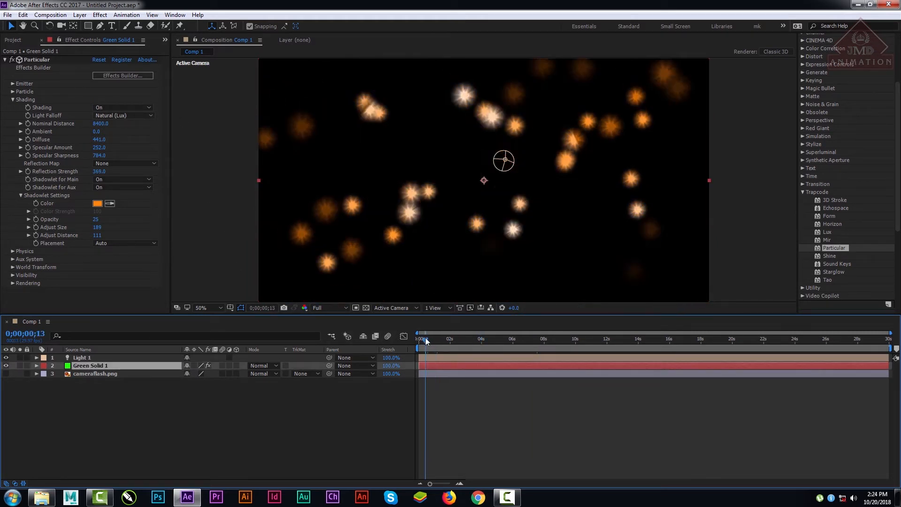
left_click(14, 83)
left_click(27, 98)
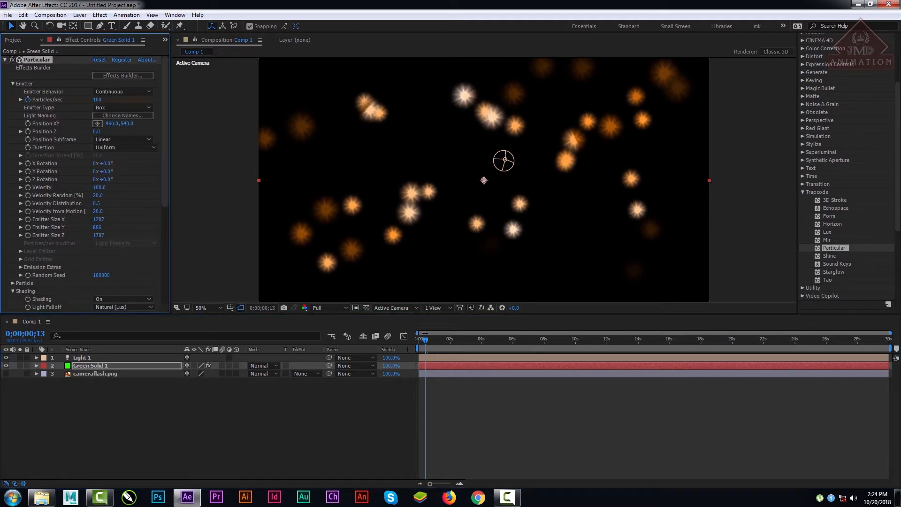
left_click(98, 100)
type("0")
key("Return")
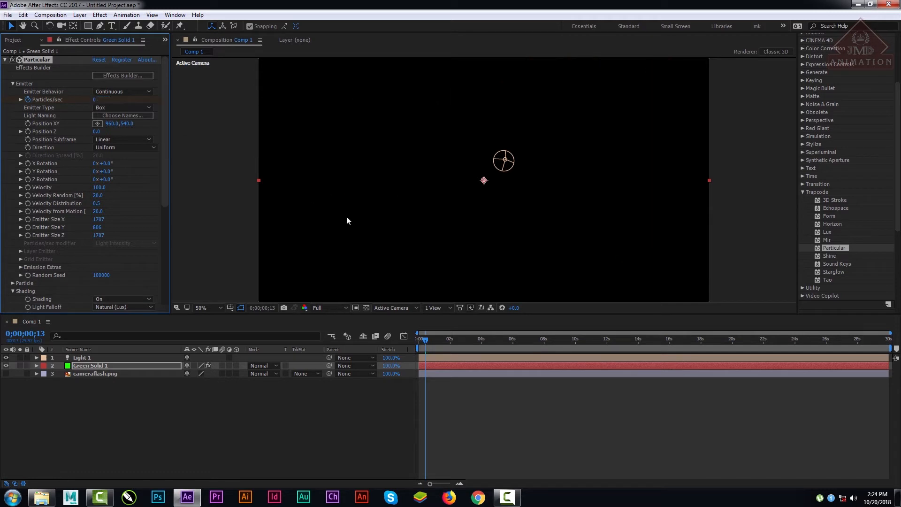
Step: Keyframe Particles/sec at 560 at 0;00;05;02, and lower the preview resolution to Quarter to check the early frames
left_click_drag(424, 344, 498, 346)
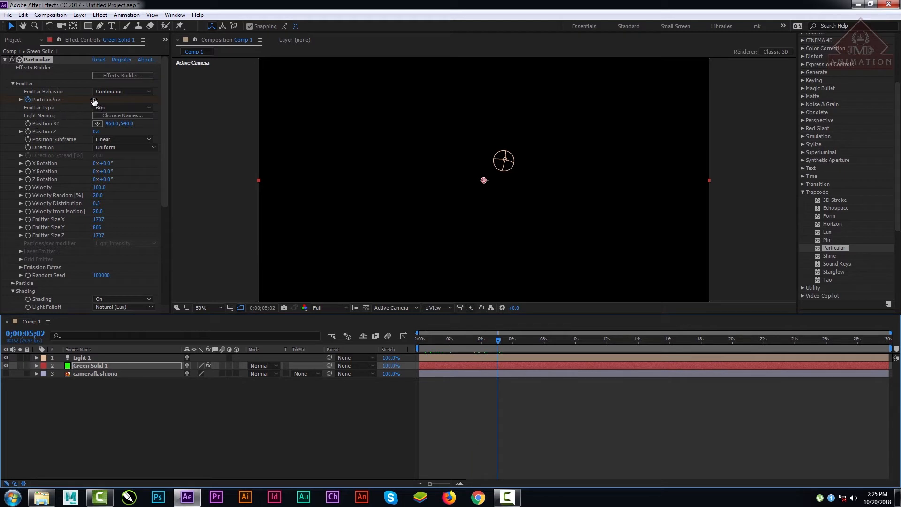
left_click_drag(94, 100, 276, 104)
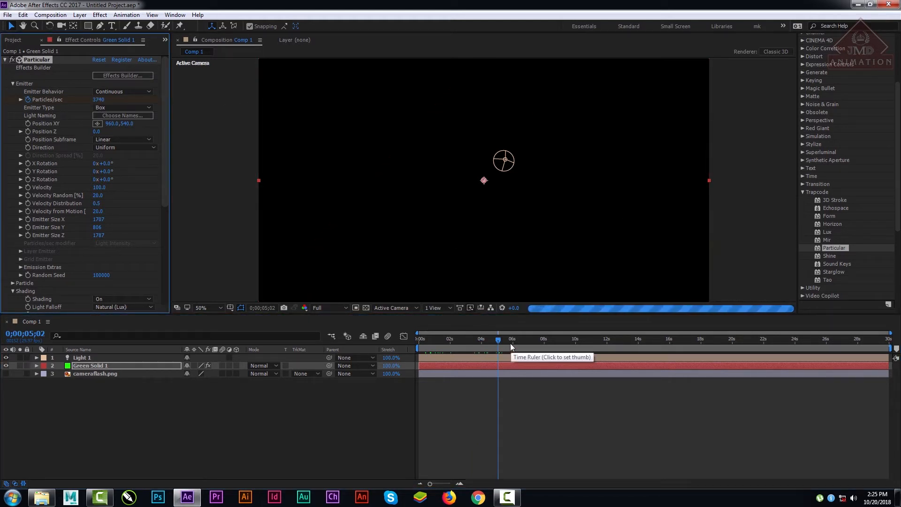
left_click_drag(96, 101, 0, 103)
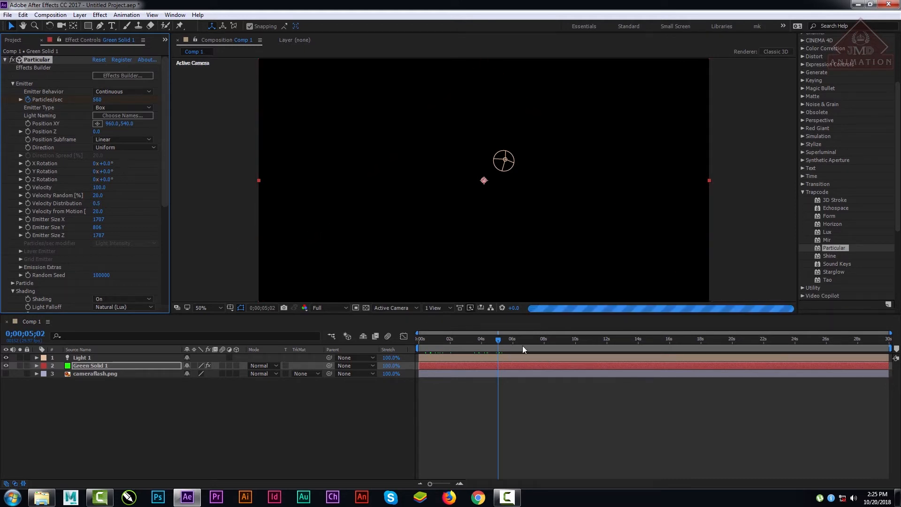
left_click(331, 308)
left_click(336, 364)
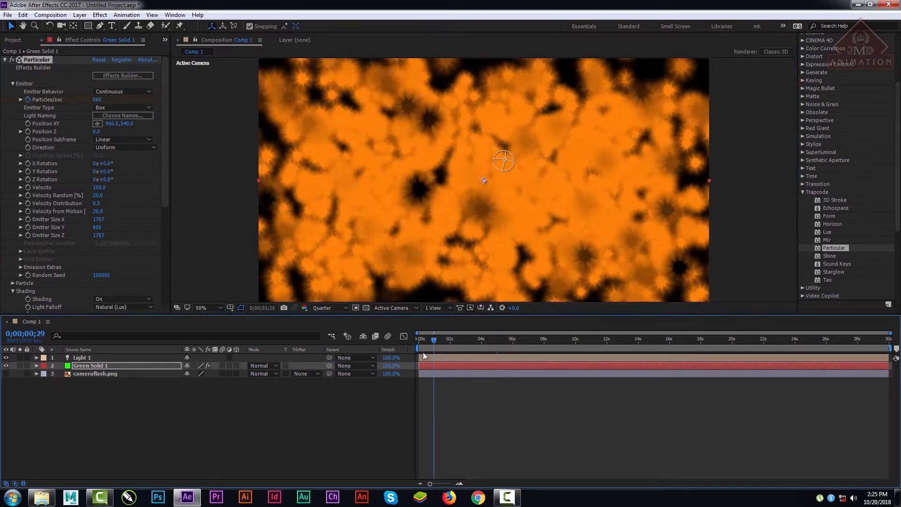
left_click_drag(425, 352, 446, 358)
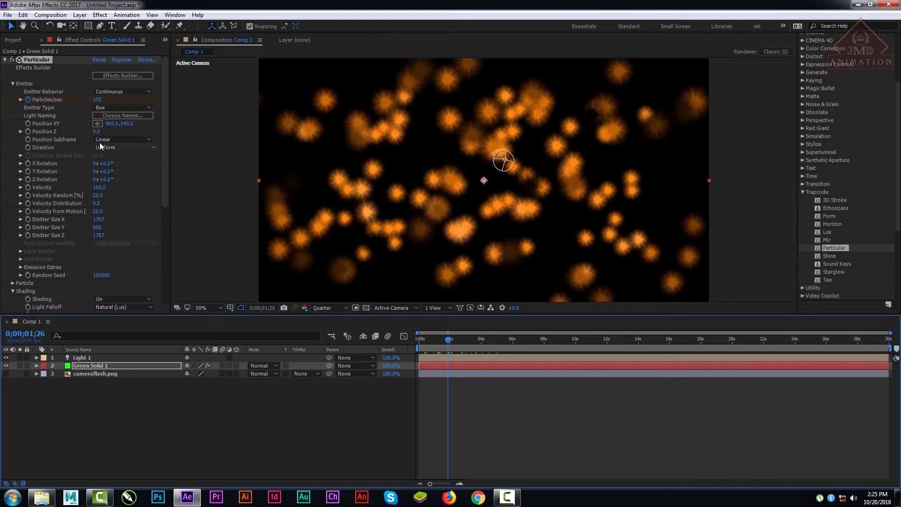
Step: Try Particles/sec at 0 at 0;00;01;26, then reveal the keyframes of Green Solid 1 and delete that middle keyframe
left_click_drag(97, 100, 85, 101)
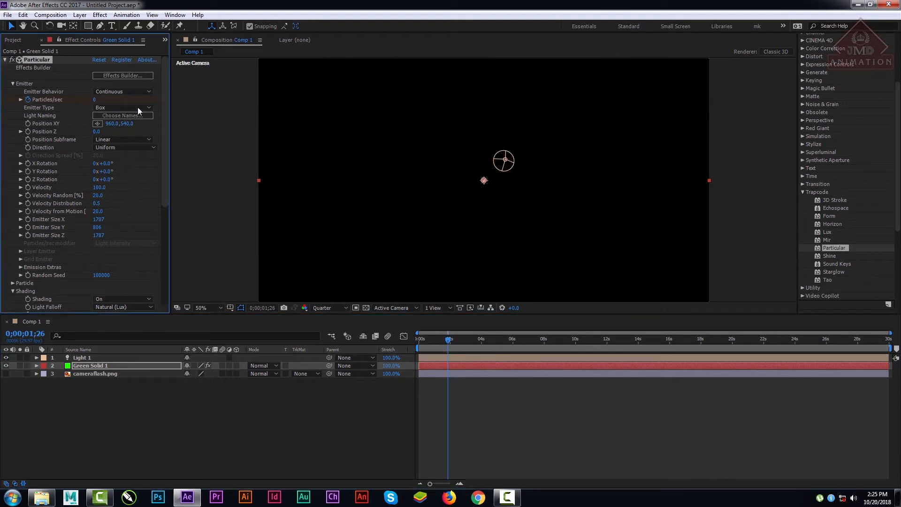
left_click(86, 365)
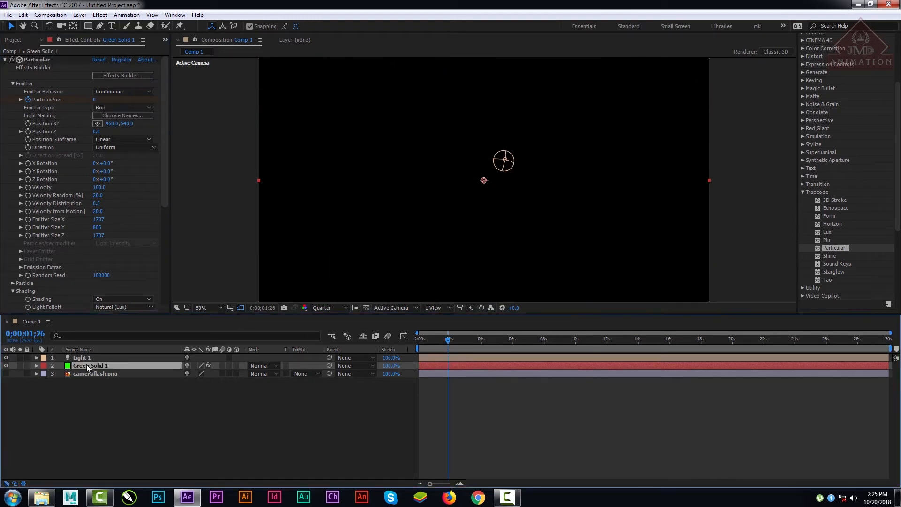
key("u")
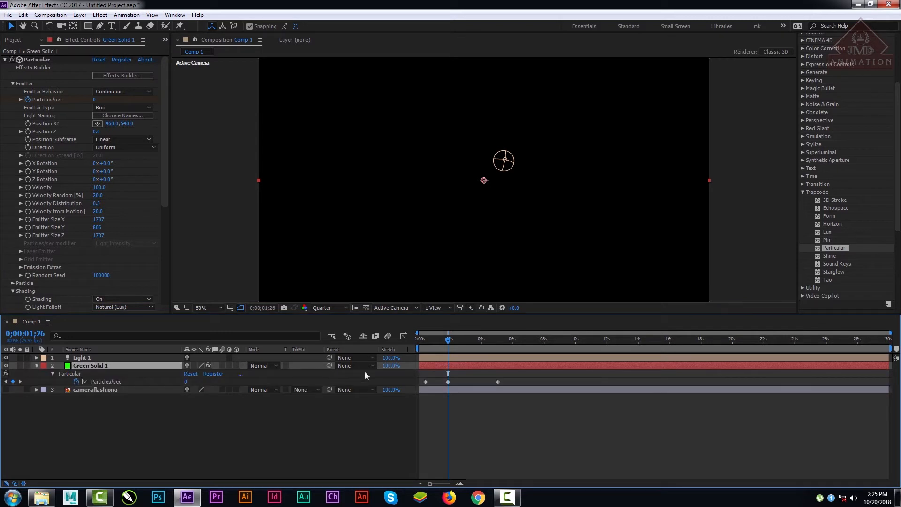
left_click(448, 381)
key("Delete")
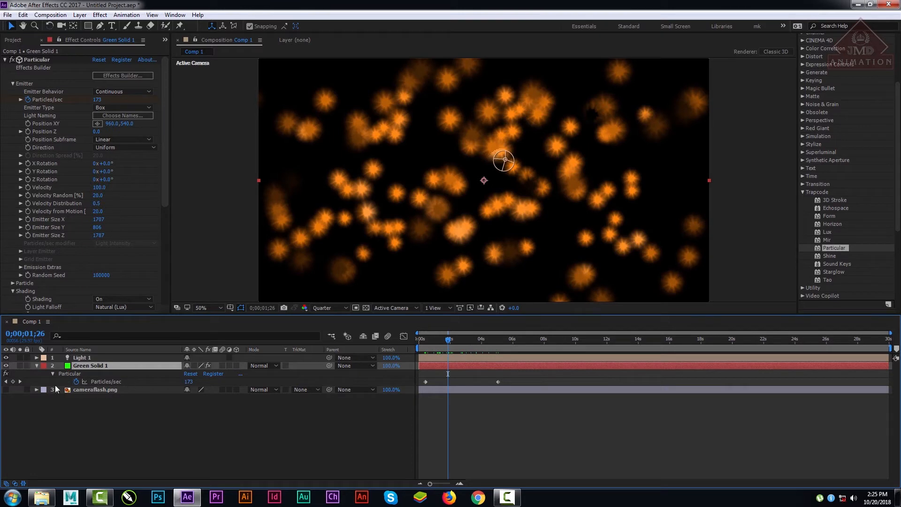
Step: Set the Particles/sec keyframe at 0;00;05;02 to 130 and check an earlier frame
left_click(20, 382)
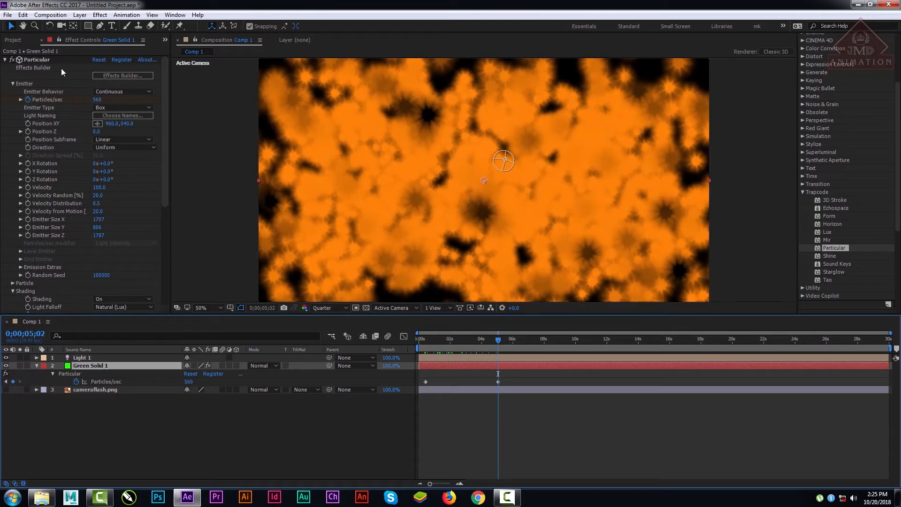
left_click_drag(100, 100, 47, 115)
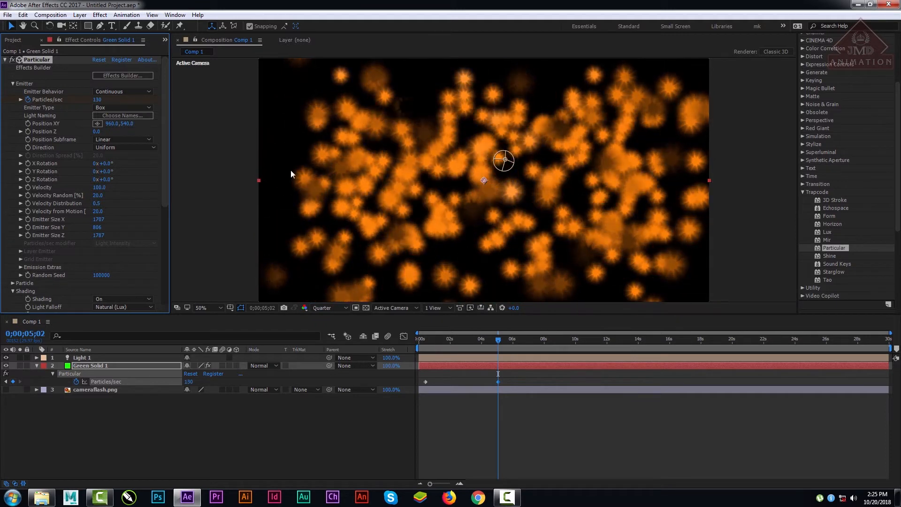
left_click_drag(494, 340, 476, 339)
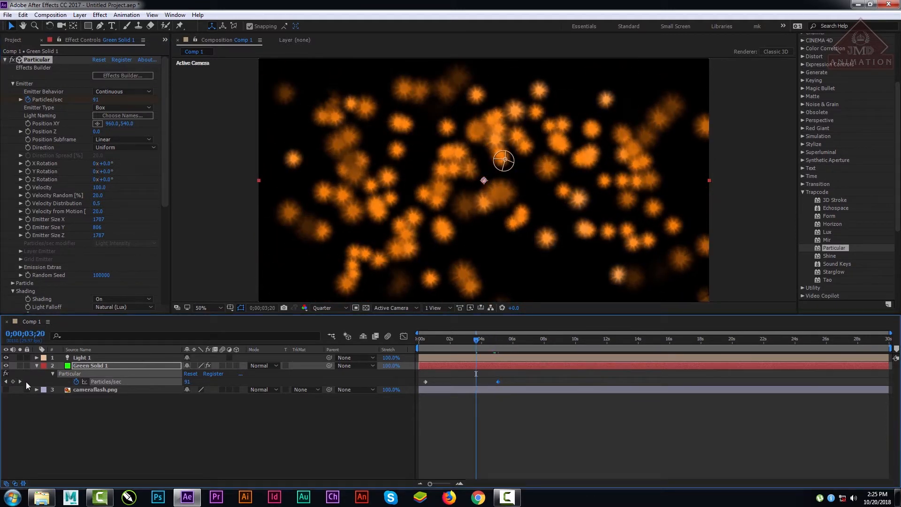
Step: Start keyframing the emitter's Position Z at 0;00;00;13 and replace the Particles/sec keyframe there with one of 130
left_click(6, 381)
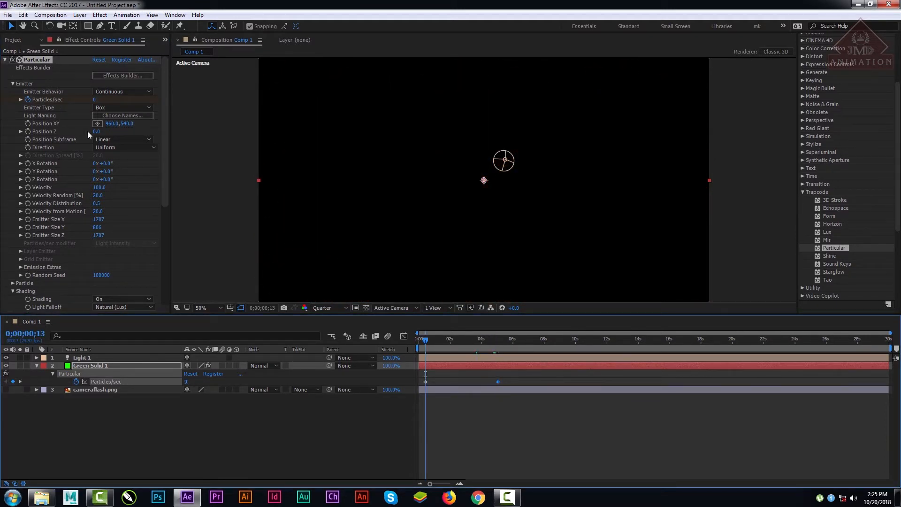
left_click(28, 132)
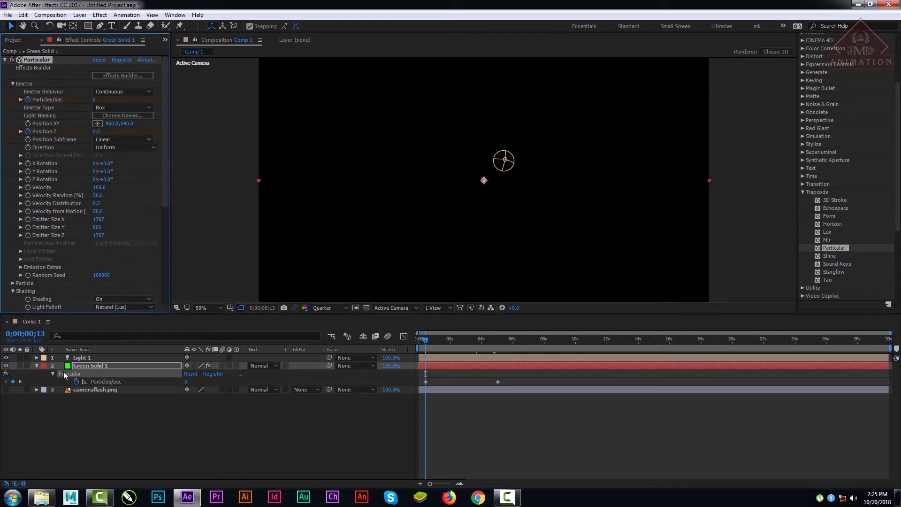
left_click(13, 381)
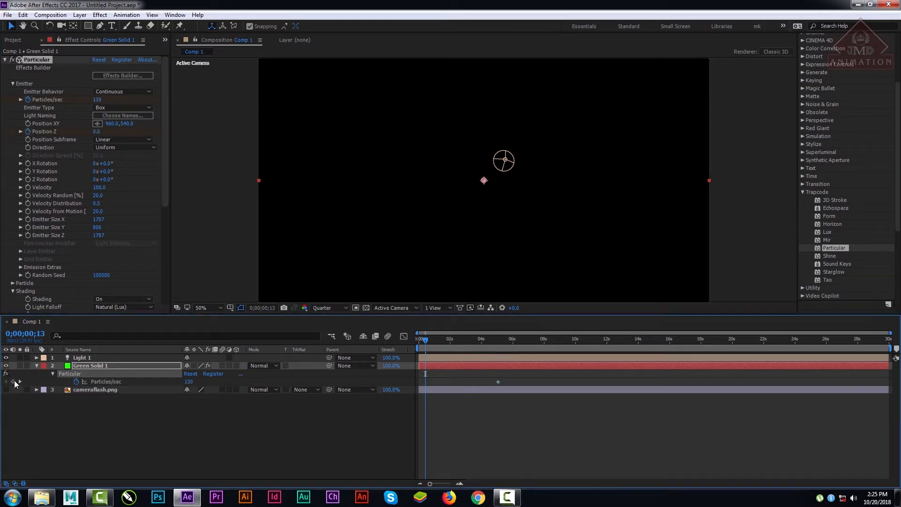
left_click(13, 381)
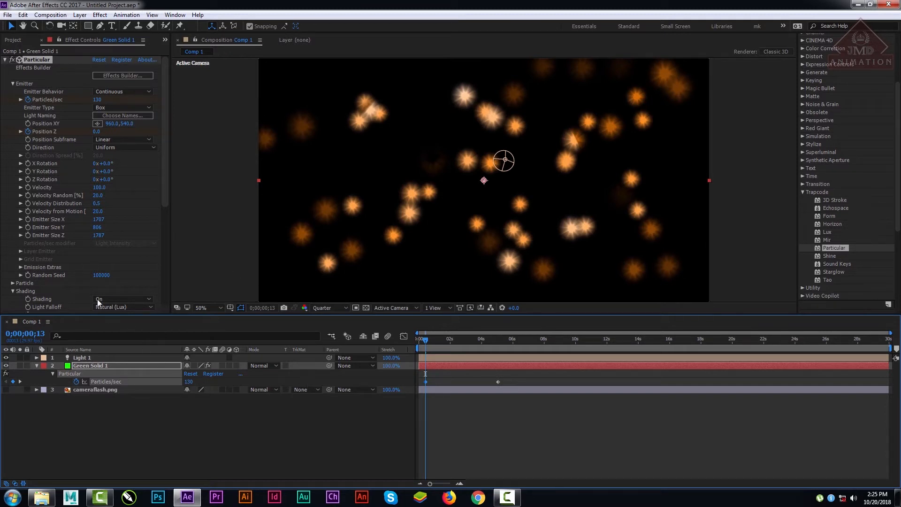
Step: Keyframe the emitter's Position Z at -1900 at the 0;00;05;02 keyframe time
left_click(20, 381)
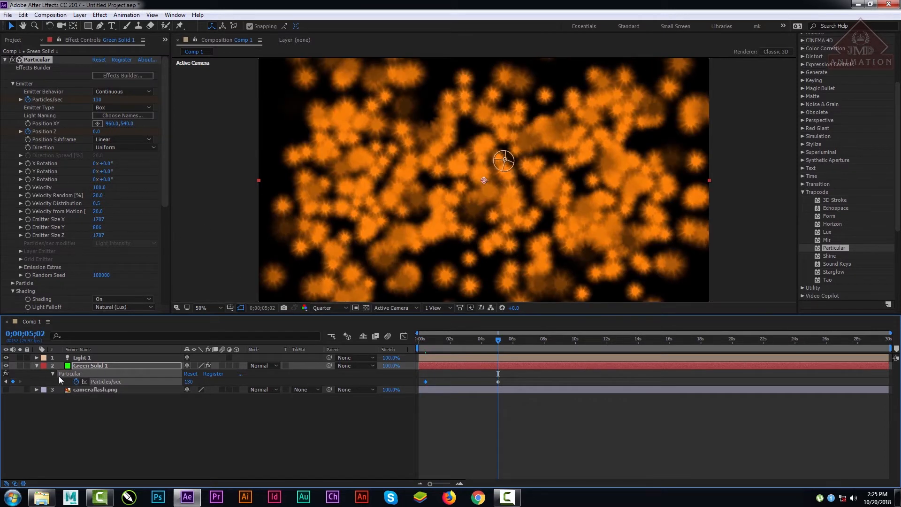
left_click_drag(100, 131, 7, 165)
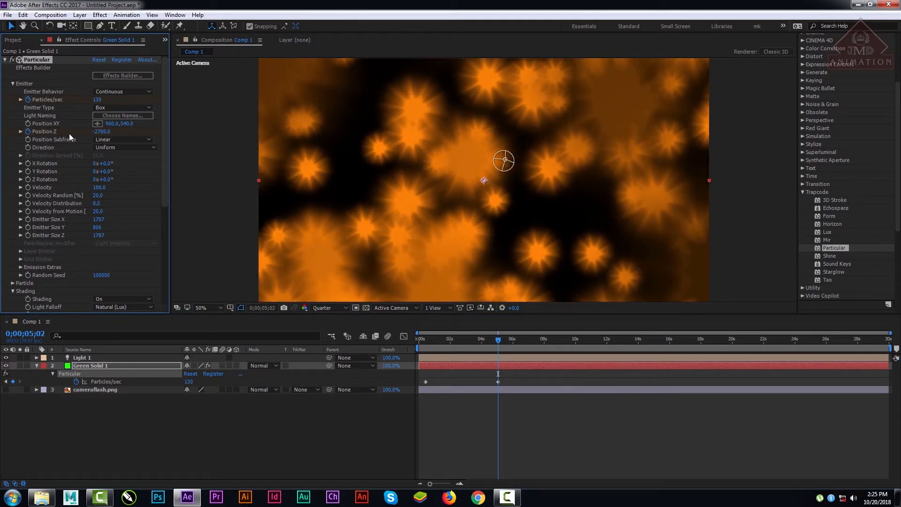
mouse_move(106, 133)
left_mouse_down()
mouse_move(98, 132)
mouse_move(119, 132)
left_mouse_up()
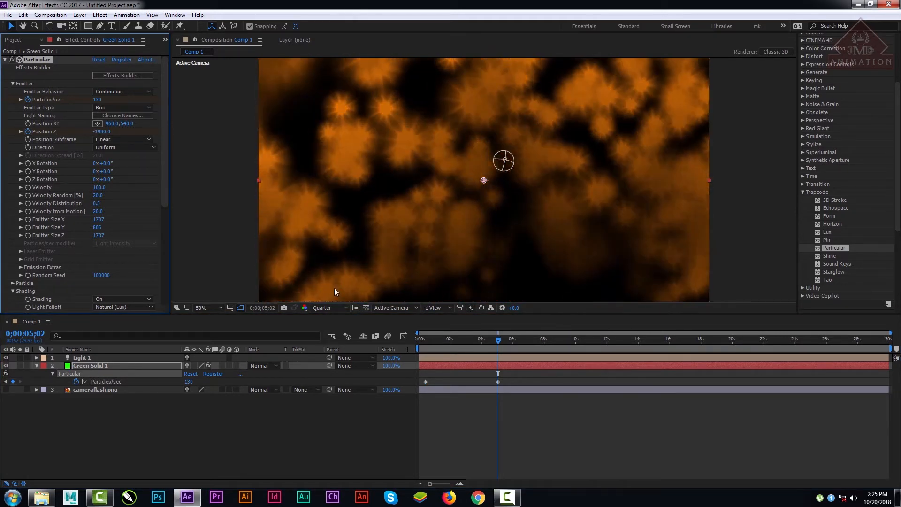
Step: End the work area at 0;00;07;01 and preview the particle animation
left_click(529, 340)
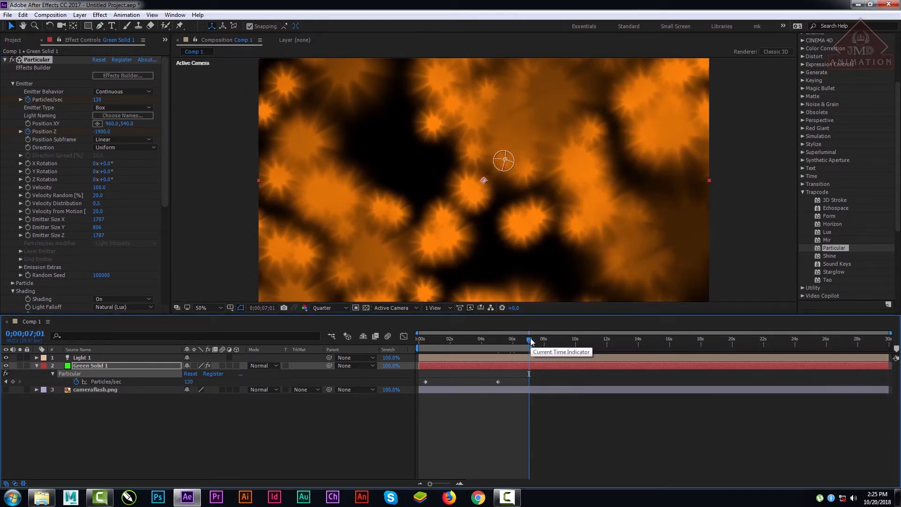
key("space")
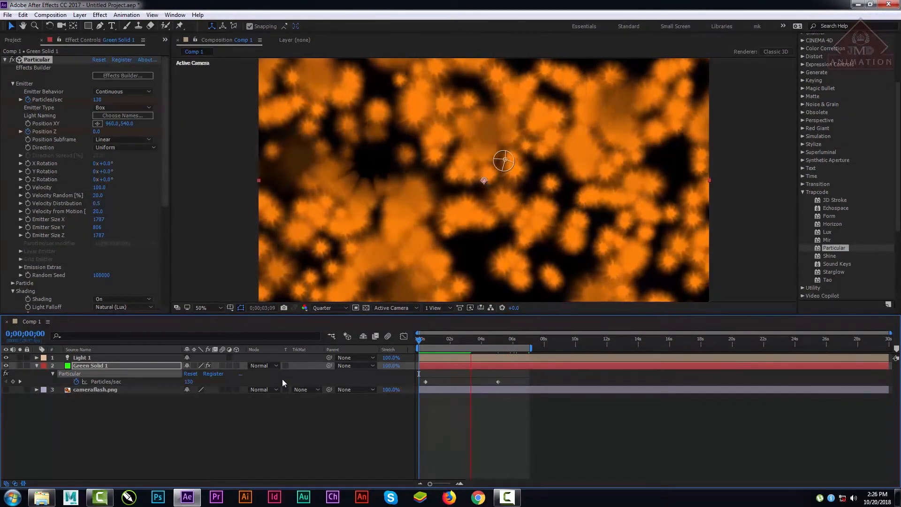
key("space")
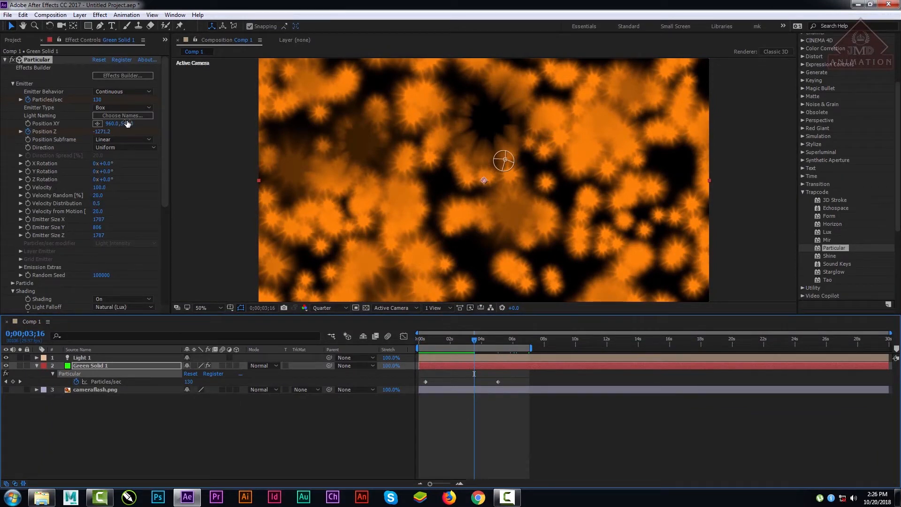
Step: Set the emitter's Position XY to 960, 635 and start keyframing it at 0;00;00;13
left_click_drag(128, 123, 109, 169)
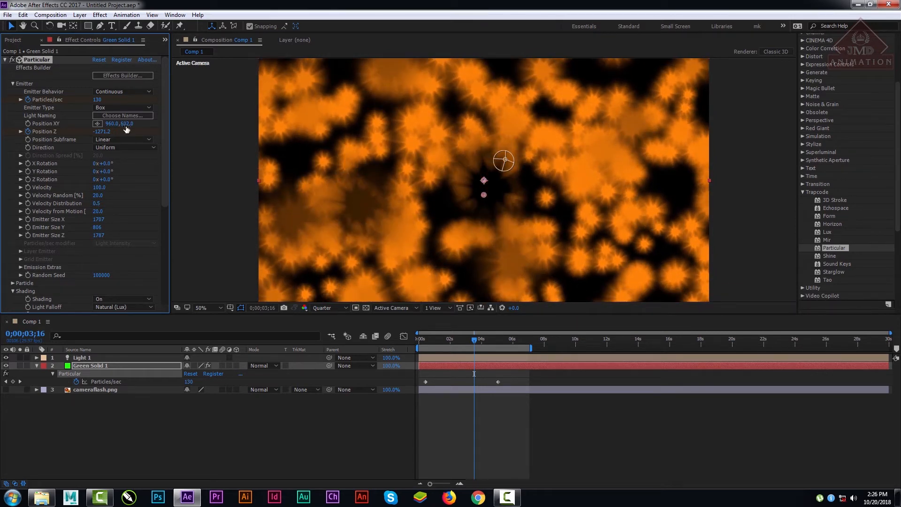
left_click_drag(127, 126, 127, 125)
left_click_drag(127, 127, 143, 127)
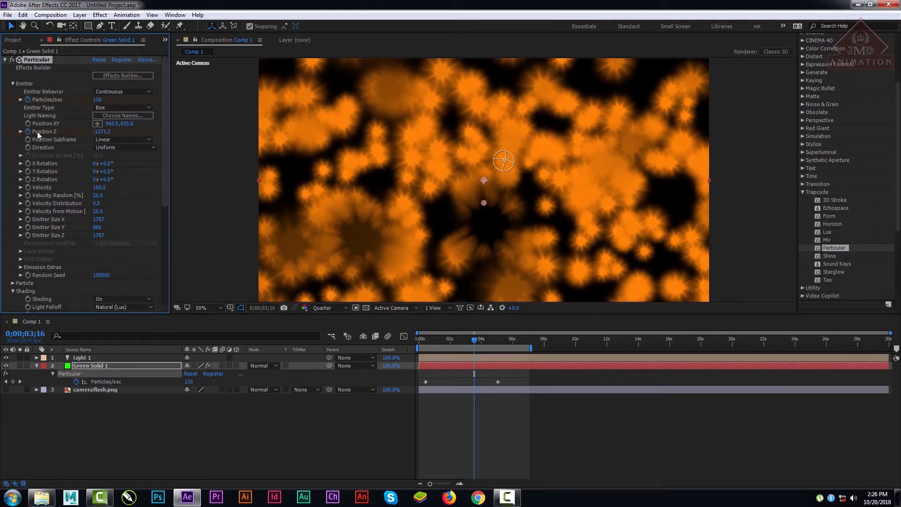
left_click_drag(465, 339, 449, 339)
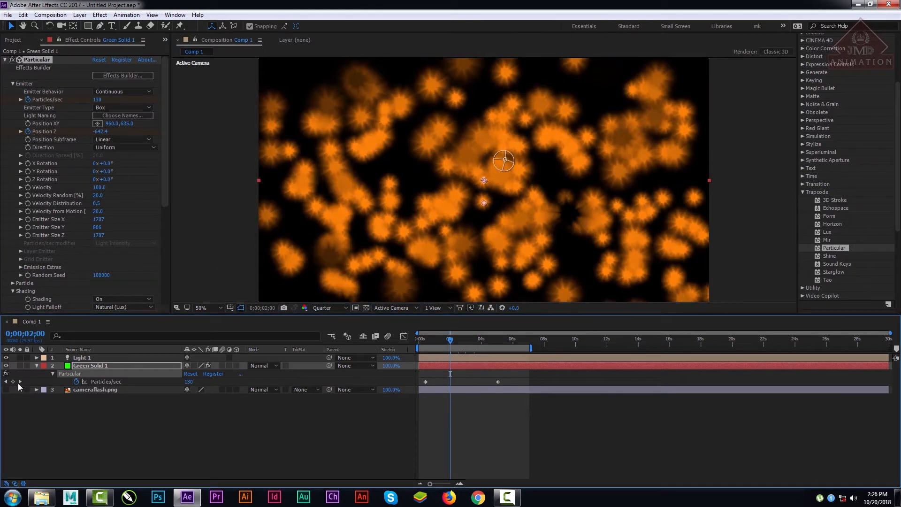
left_click(6, 382)
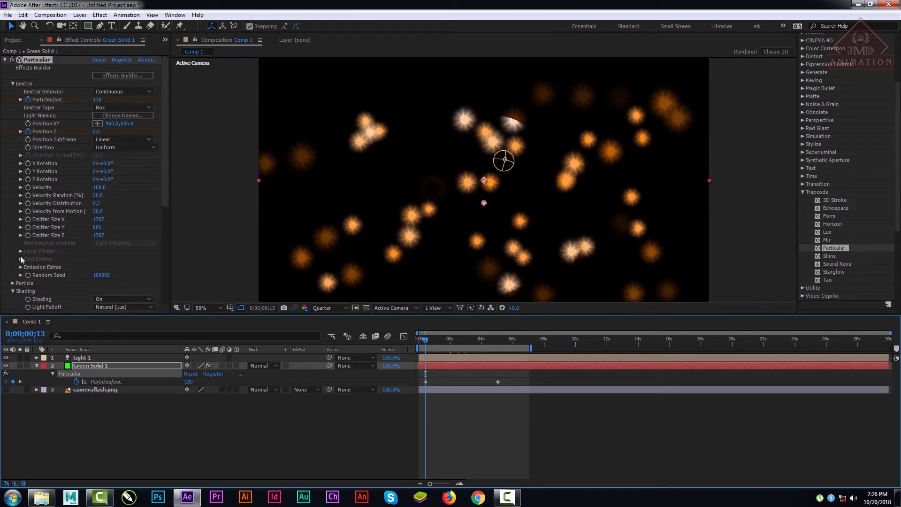
left_click(28, 123)
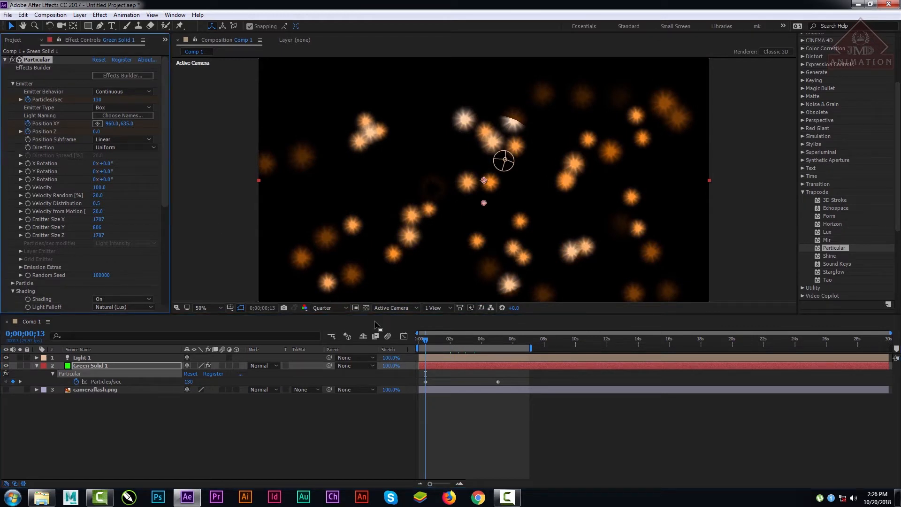
Step: Keyframe the emitter's Position XY at 960, 1132 at the 0;00;05;02 keyframe time and scrub through the animation
left_click(21, 379)
left_click_drag(131, 125, 347, 140)
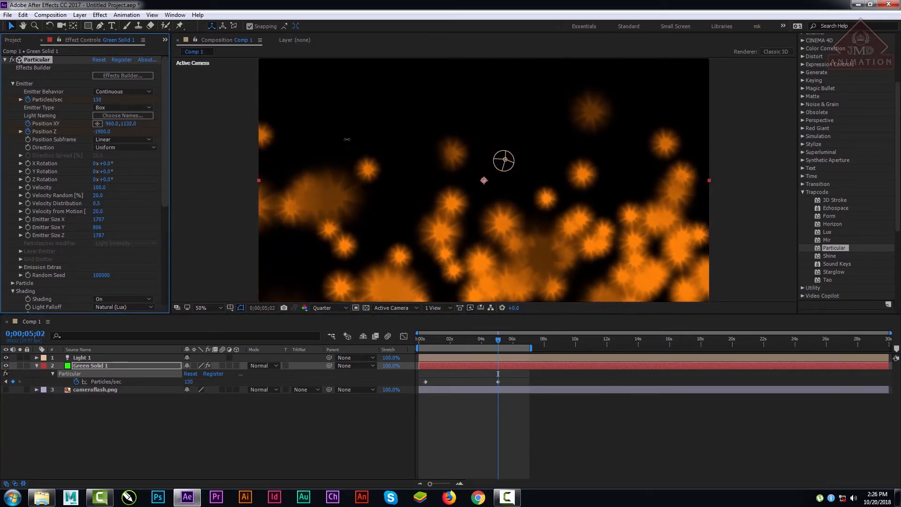
left_click_drag(496, 344, 469, 352)
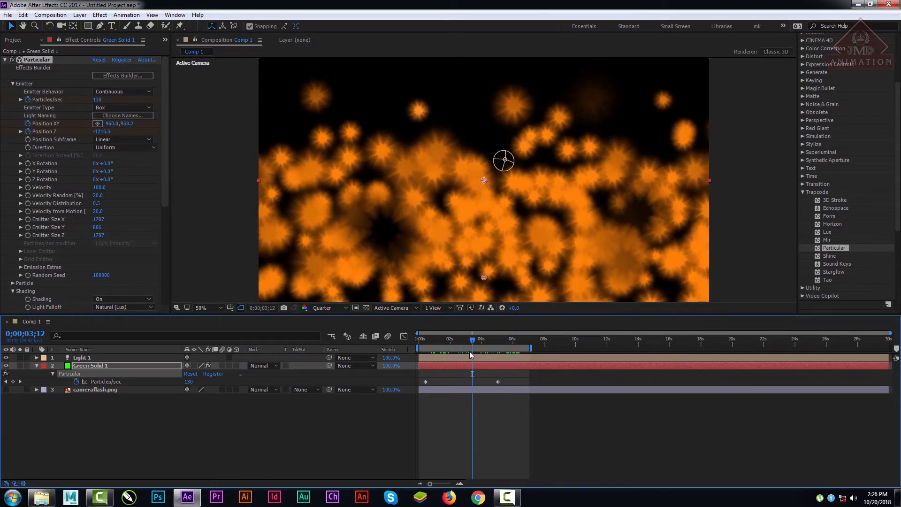
Step: Enable motion blur for the Green Solid 1 layer and for the composition
left_click(222, 366)
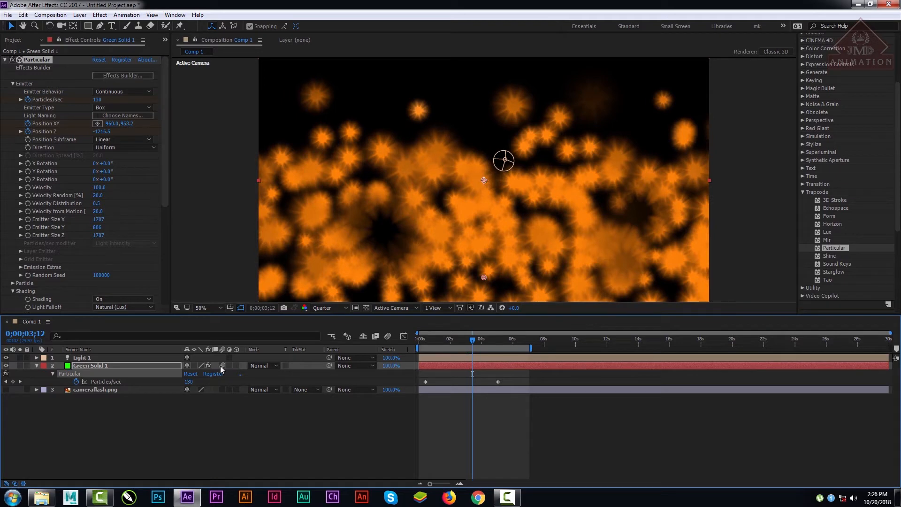
left_click(385, 336)
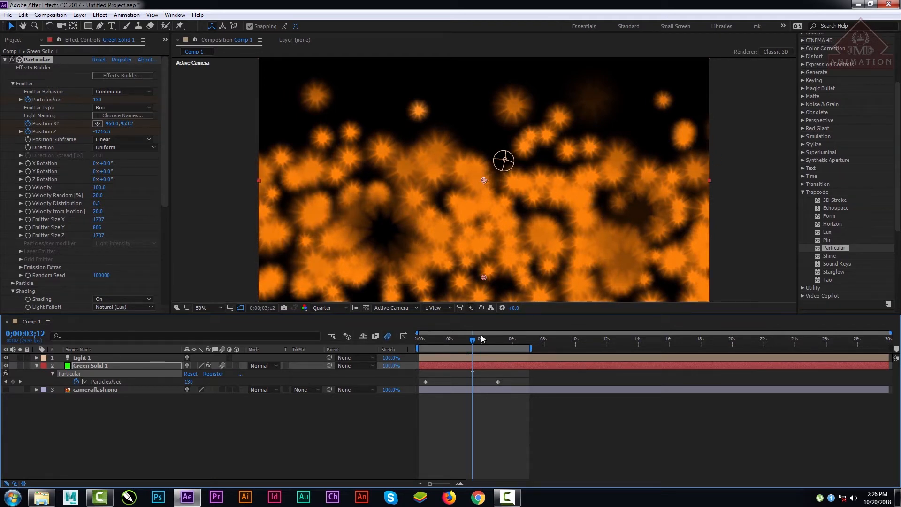
left_click_drag(481, 339, 473, 361)
Step: Collapse Particular's Emitter and Shading groups and expand the Motion Blur settings under Rendering
mouse_move(168, 181)
left_mouse_down()
mouse_move(171, 297)
mouse_move(167, 185)
left_mouse_up()
left_click(12, 84)
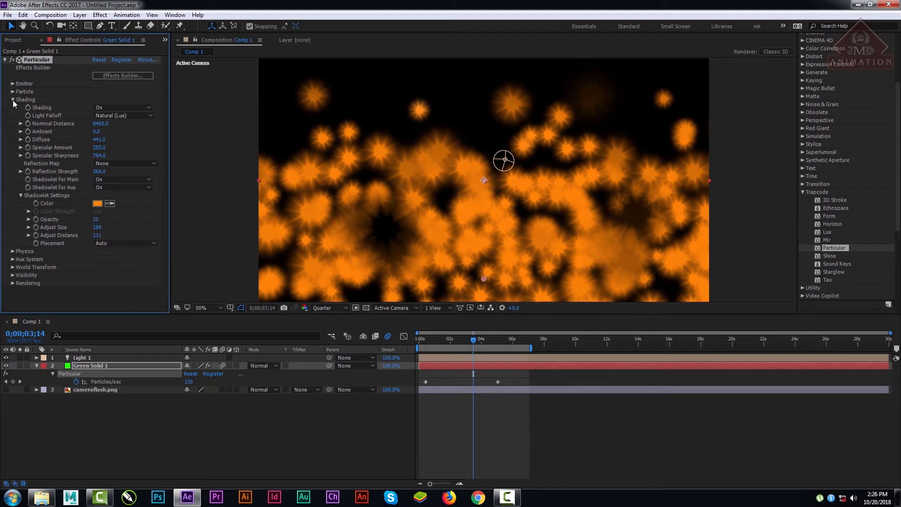
left_click(13, 100)
left_click(12, 139)
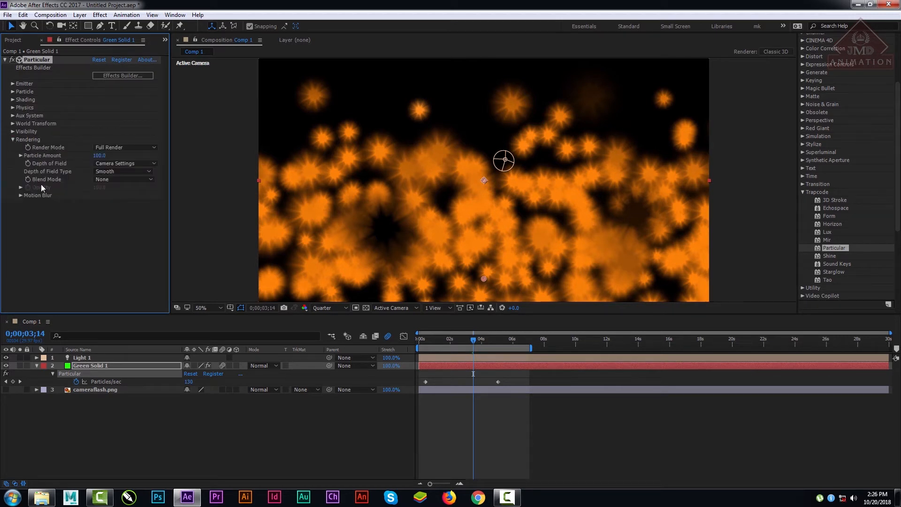
left_click(20, 195)
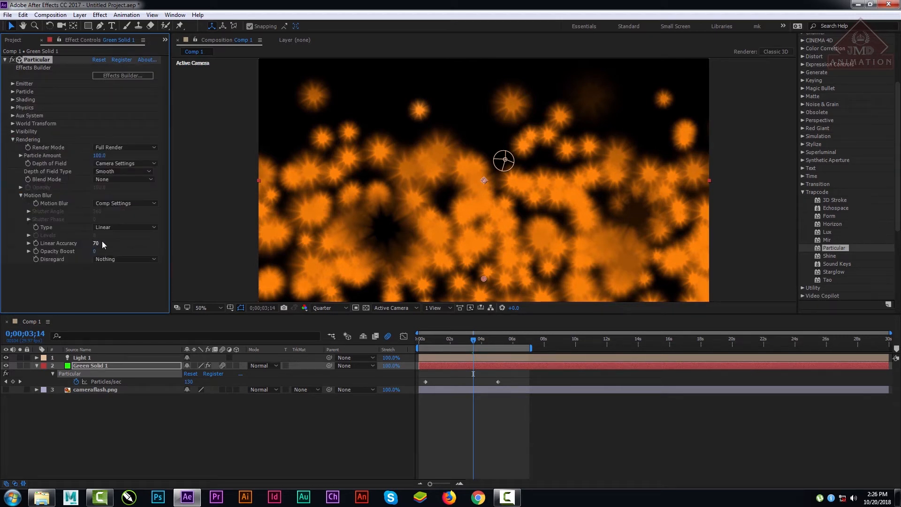
Step: Try the Subframe Sample motion blur type with Levels set to 19
left_click(117, 227)
left_click(140, 247)
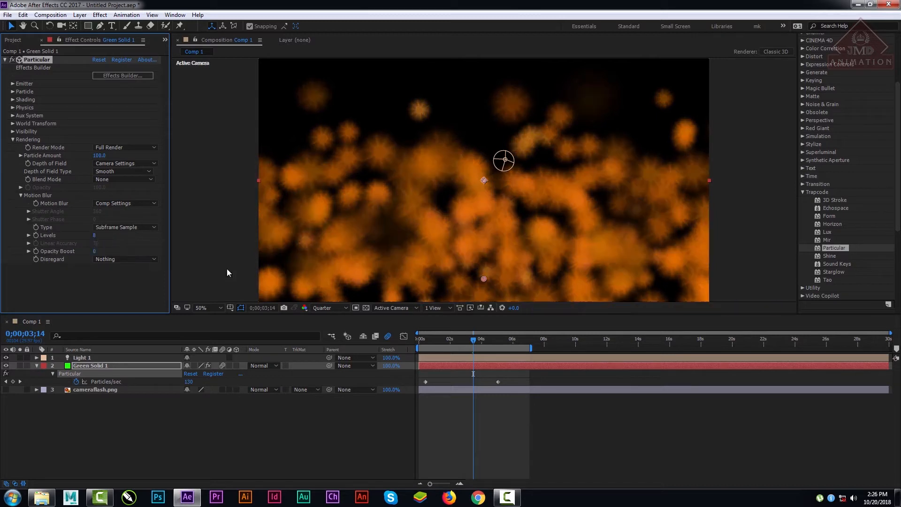
left_click_drag(430, 342, 469, 348)
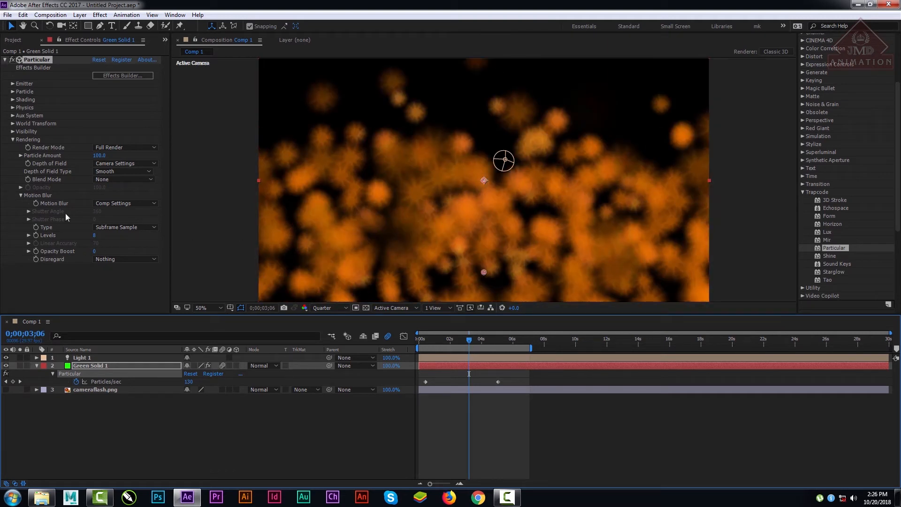
left_click_drag(96, 235, 195, 237)
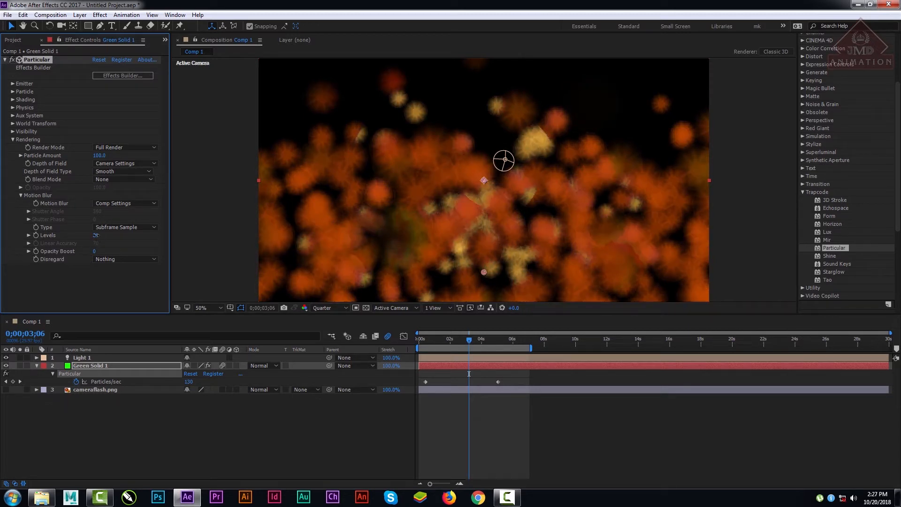
left_click_drag(96, 235, 59, 235)
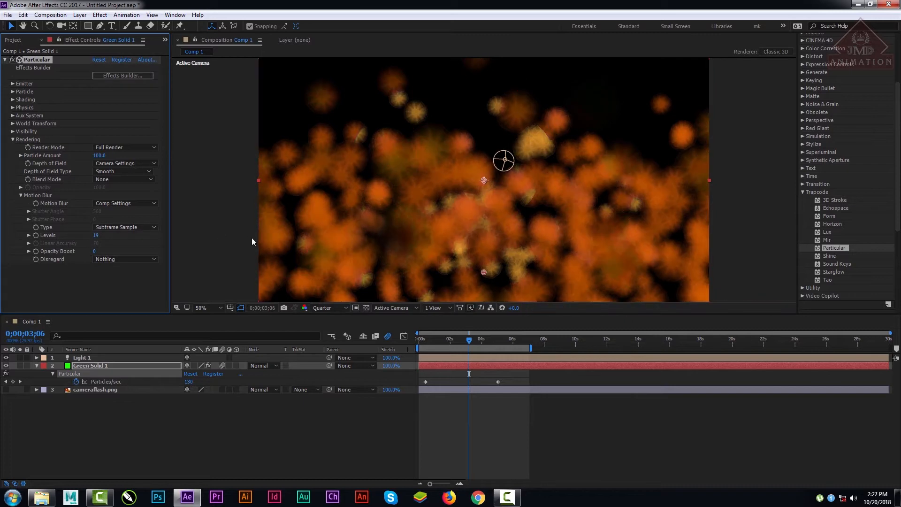
Step: Return the motion blur type to Linear and scrub to an earlier frame to compare
left_click(139, 227)
left_click(125, 237)
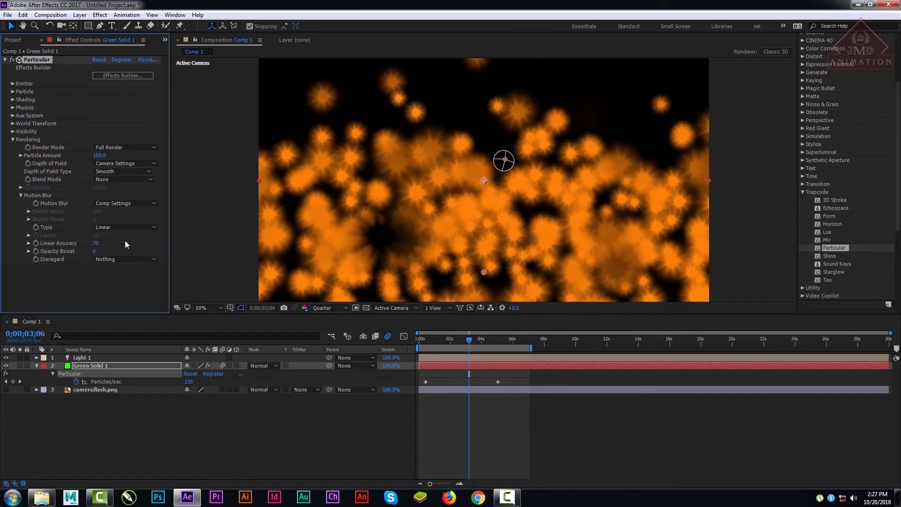
left_click_drag(469, 339, 446, 356)
Step: Reveal all keyframed properties of Green Solid 1 and set the Position XY keyframe at 0;00;00;13 to 960, -57
left_click(89, 366)
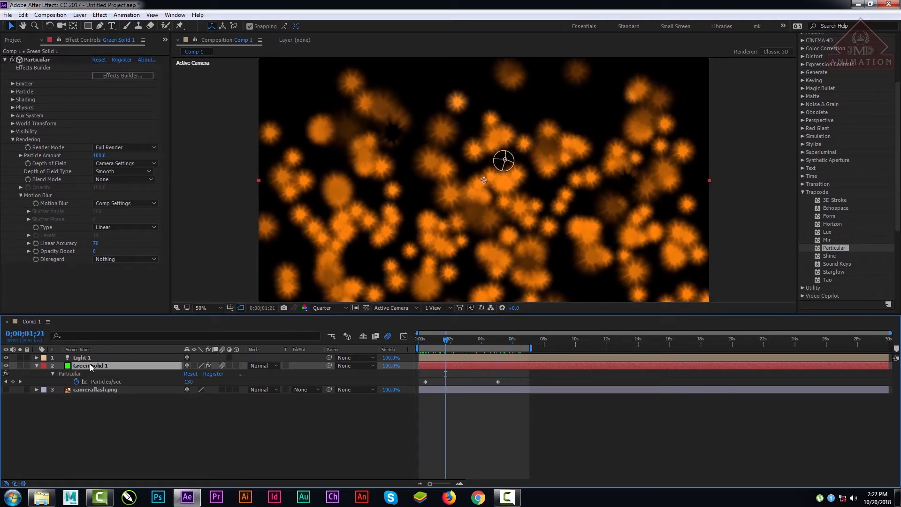
key("u")
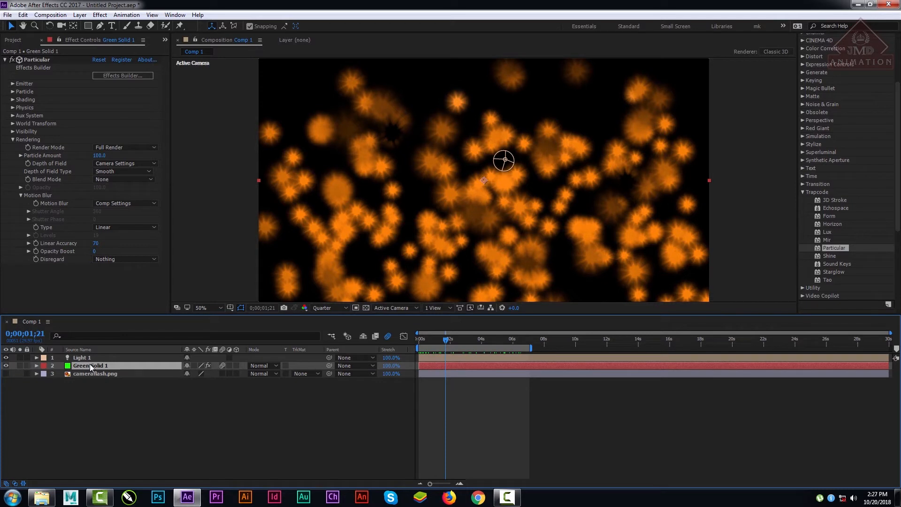
key("u")
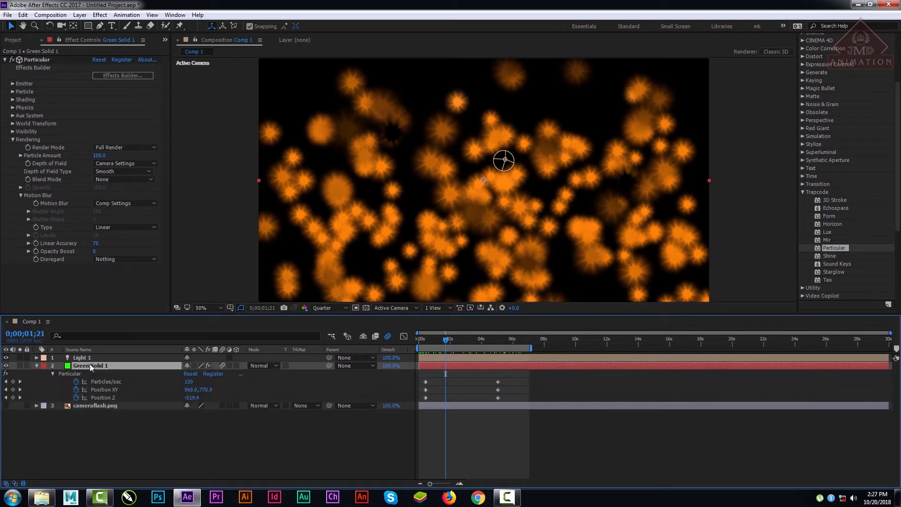
left_click(5, 389)
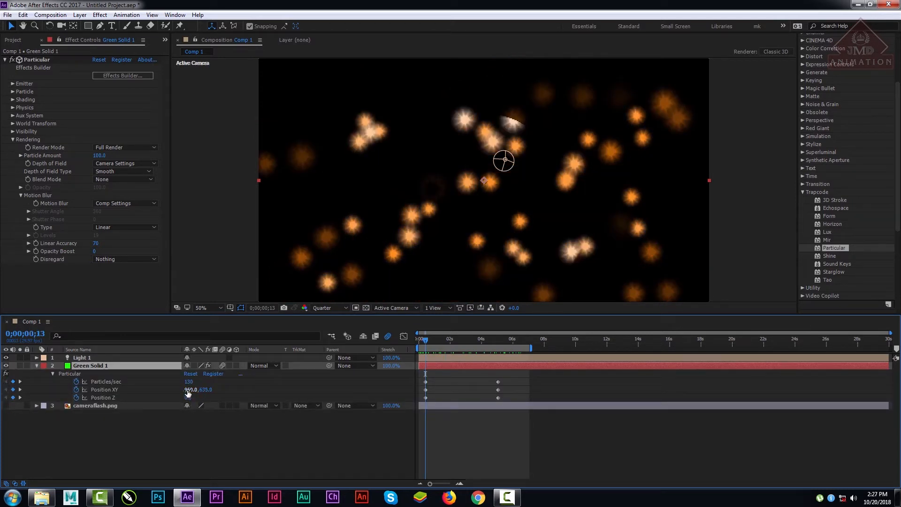
left_click_drag(206, 392, 50, 423)
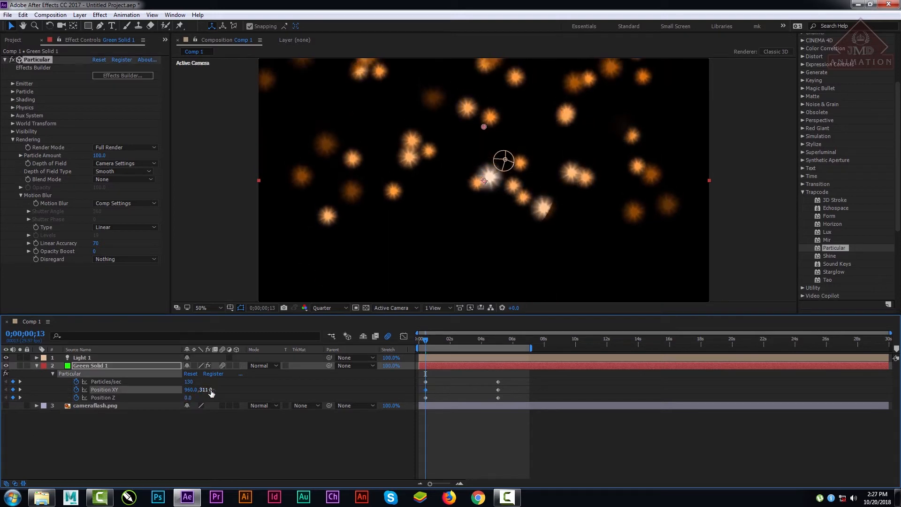
left_click_drag(209, 390, 169, 392)
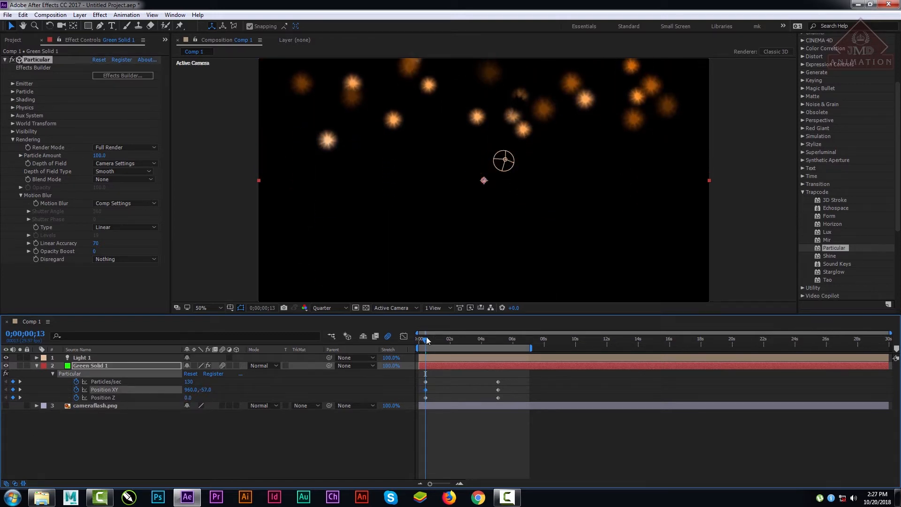
left_click_drag(427, 341, 486, 345)
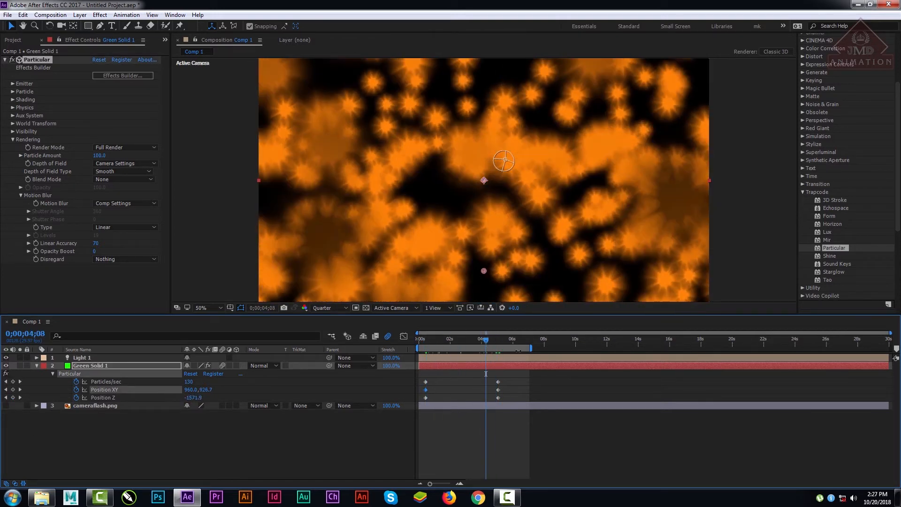
Step: Move the end keyframes of Particles/sec, Position XY and Position Z together to just after the one-second mark
left_click_drag(498, 381, 492, 382)
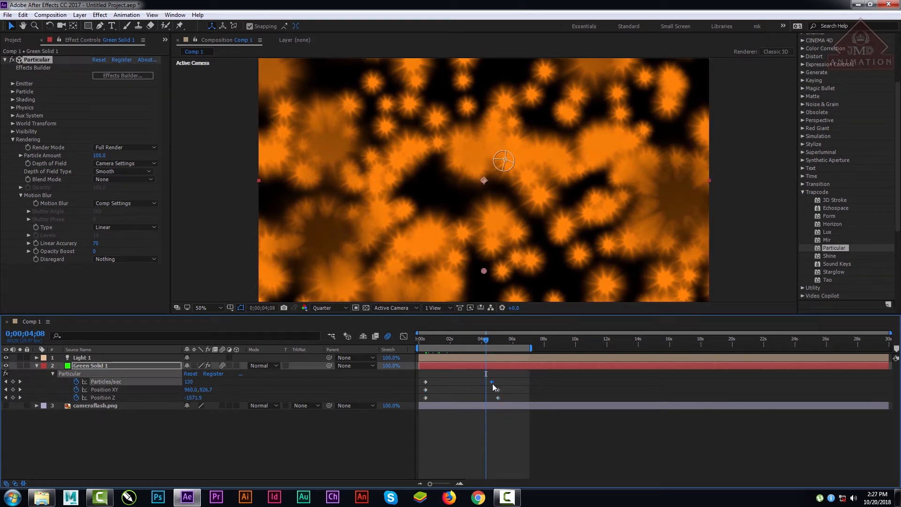
key("ctrl+z")
left_click(517, 367)
left_click_drag(512, 377, 437, 390)
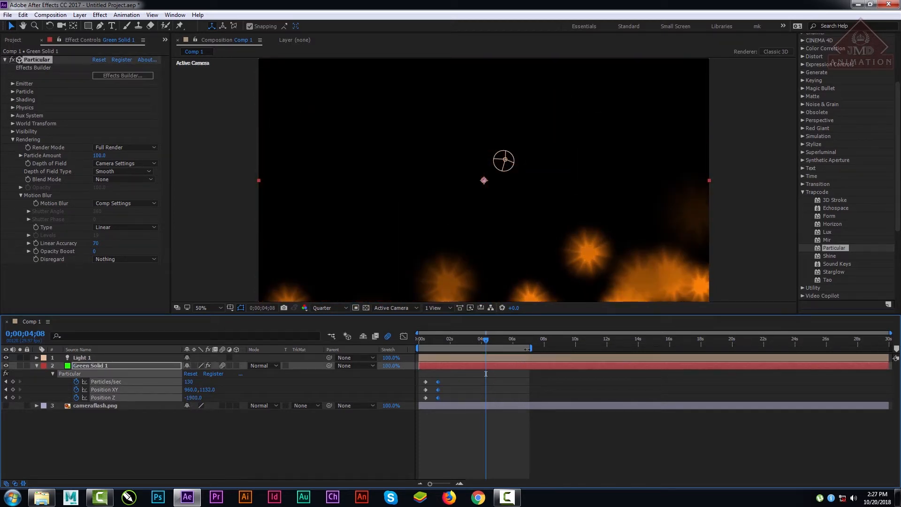
Step: End the work area just past two seconds and preview the faster particle animation
left_click_drag(533, 347, 454, 348)
key("space")
key("space")
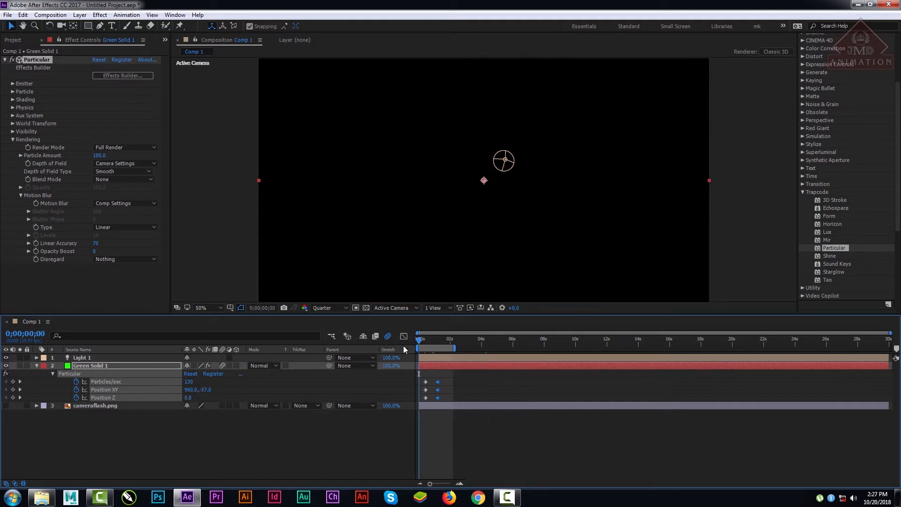
key("space")
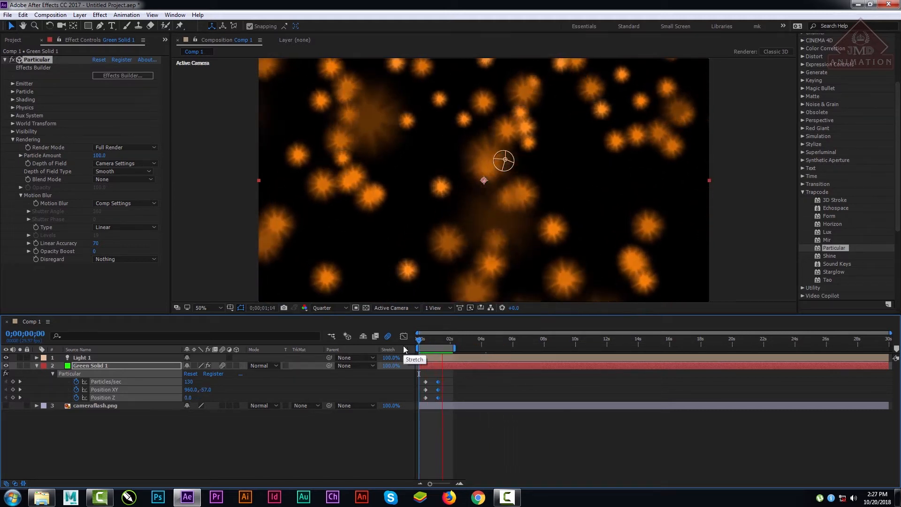
right_click(404, 348)
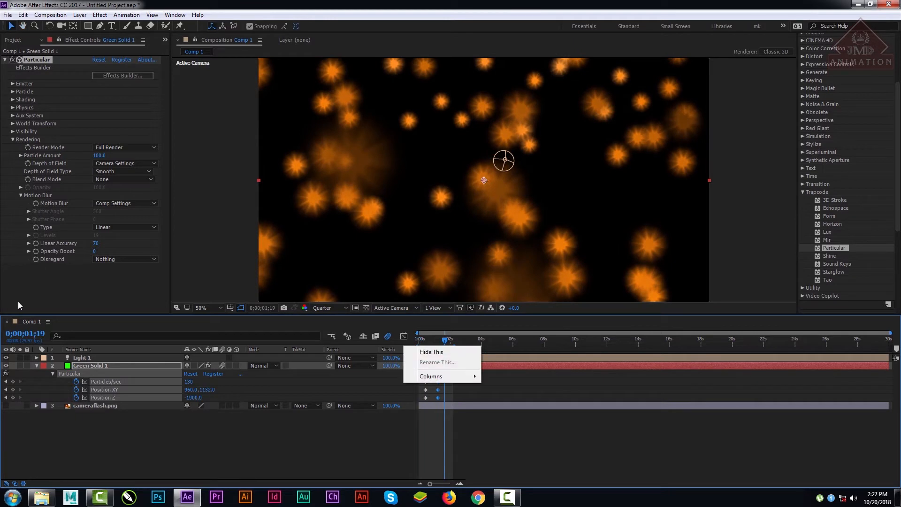
left_click(150, 463)
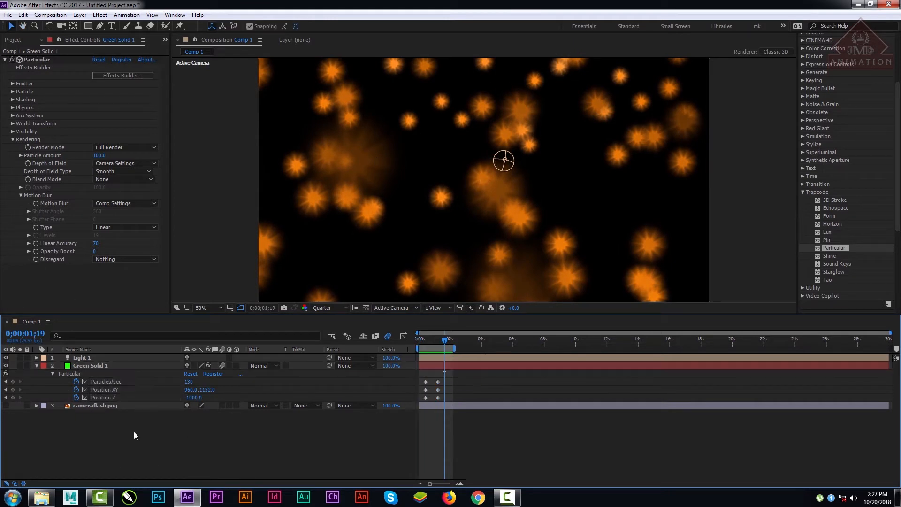
Step: Set Particular's Motion Blur to On with a Shutter Angle of 557 and a Shutter Phase of 243
left_click(117, 226)
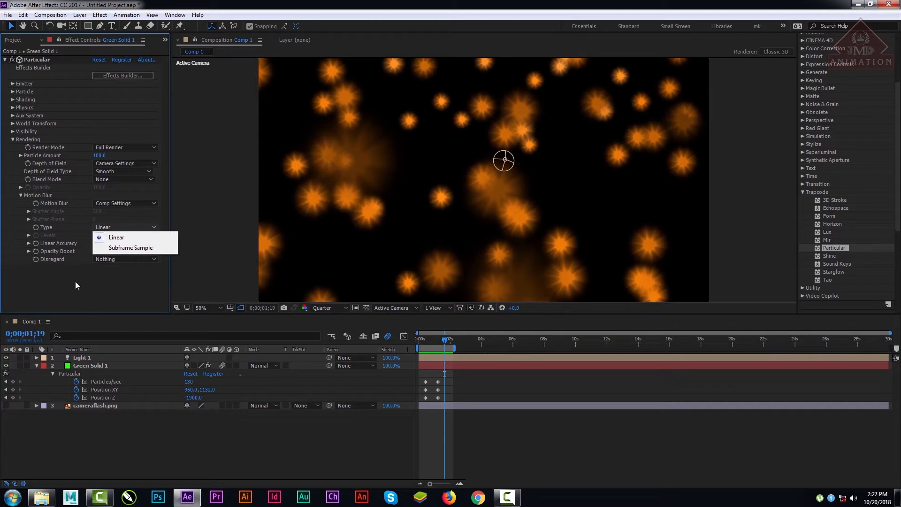
left_click(75, 281)
left_click(130, 202)
left_click(128, 230)
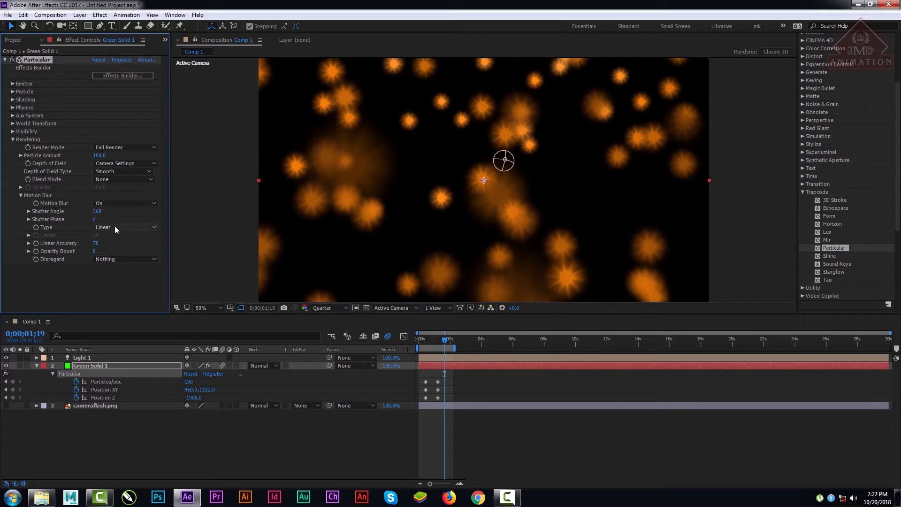
left_click_drag(96, 211, 279, 211)
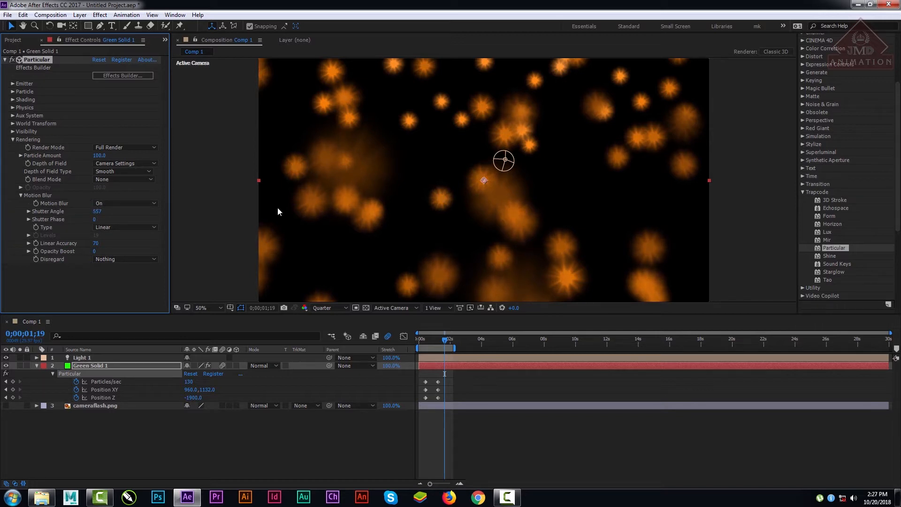
left_click_drag(95, 219, 244, 221)
Step: Set the motion blur type to Subframe Sample and its Levels to 30
left_click(94, 226)
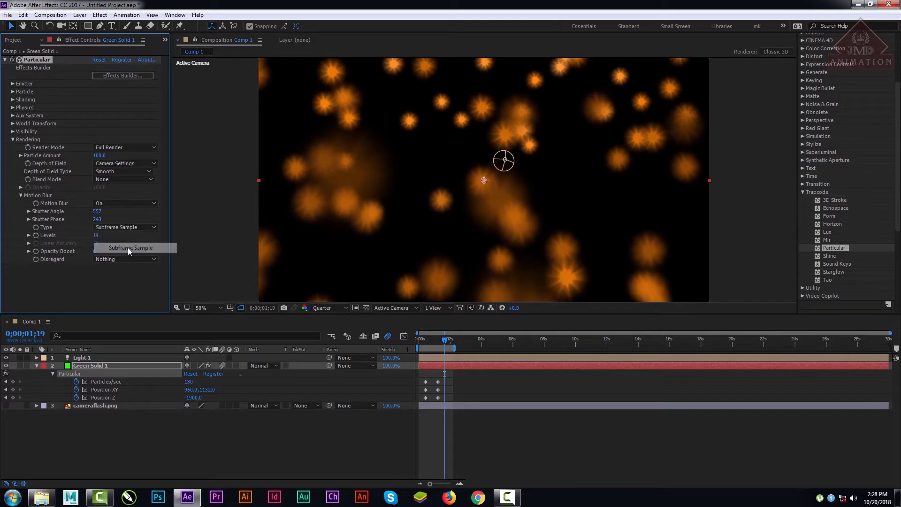
left_click(128, 247)
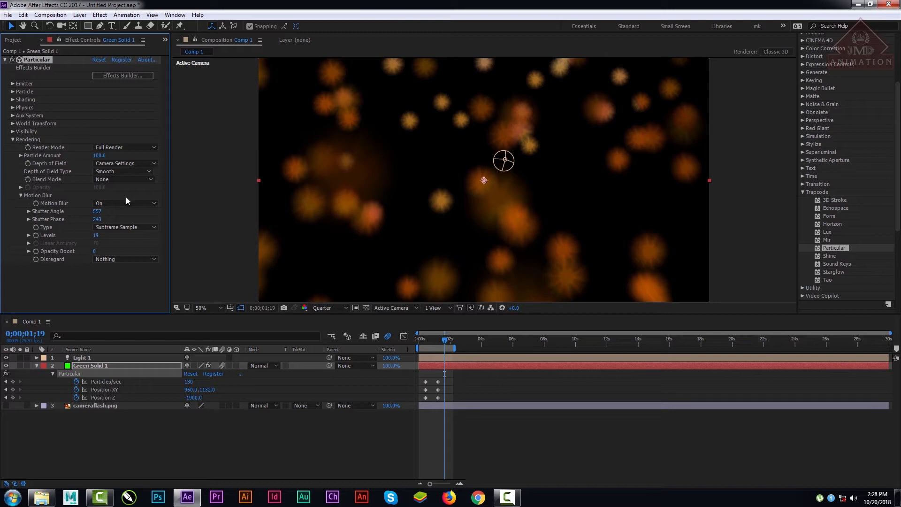
left_click_drag(96, 236, 268, 250)
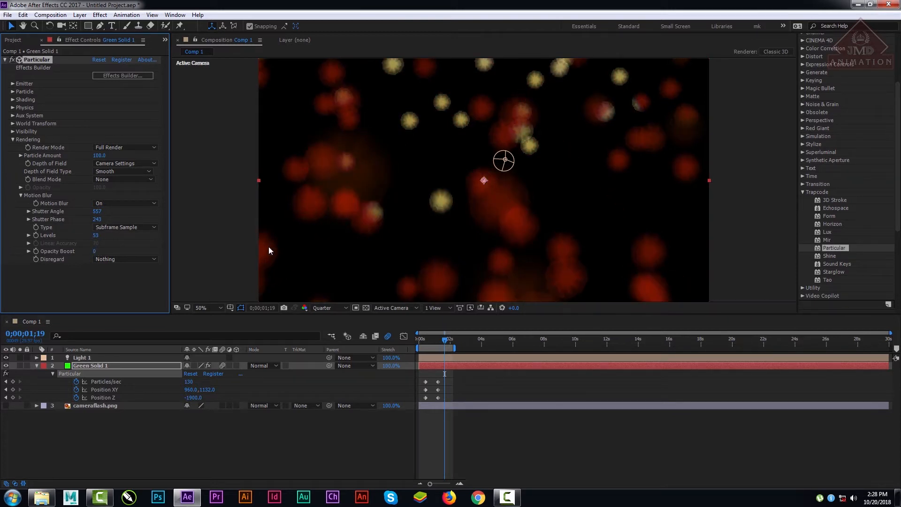
left_click_drag(96, 237, 60, 262)
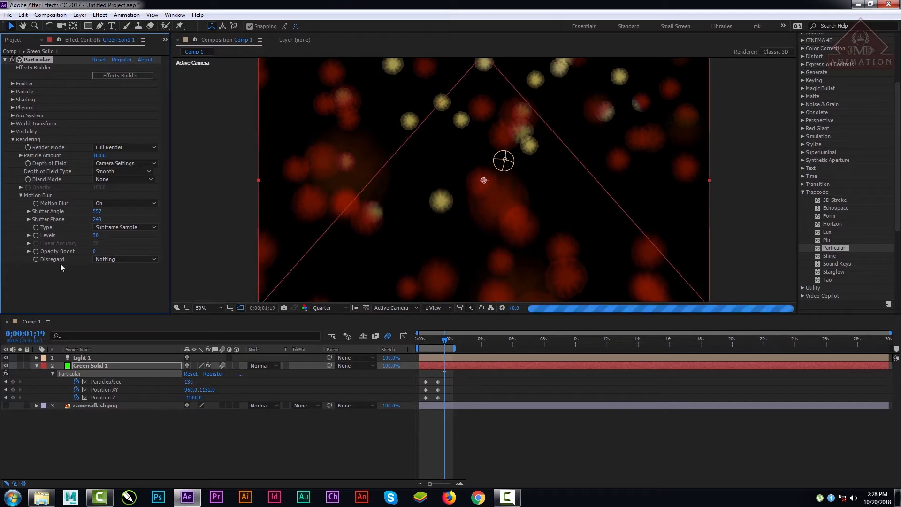
Step: Try Camera Motion as the motion blur's Disregard option and set it back to Nothing
left_click(128, 259)
left_click(128, 291)
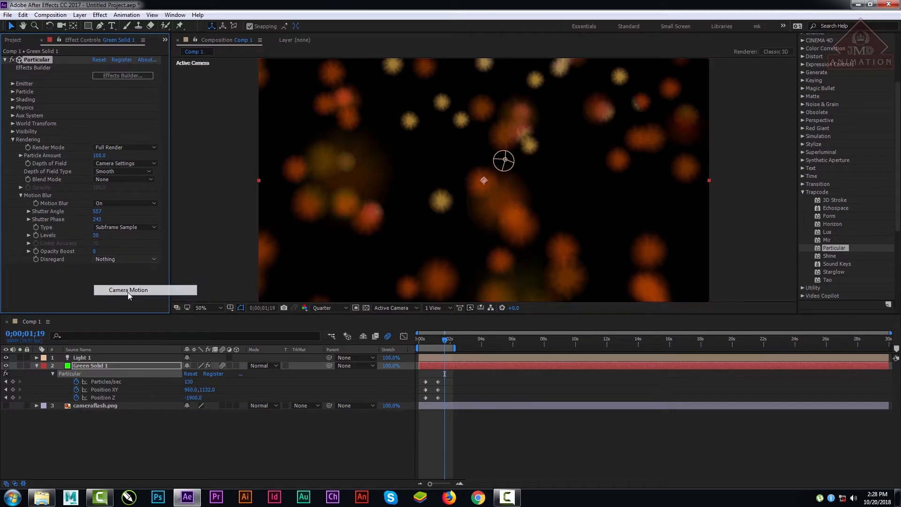
left_click(133, 260)
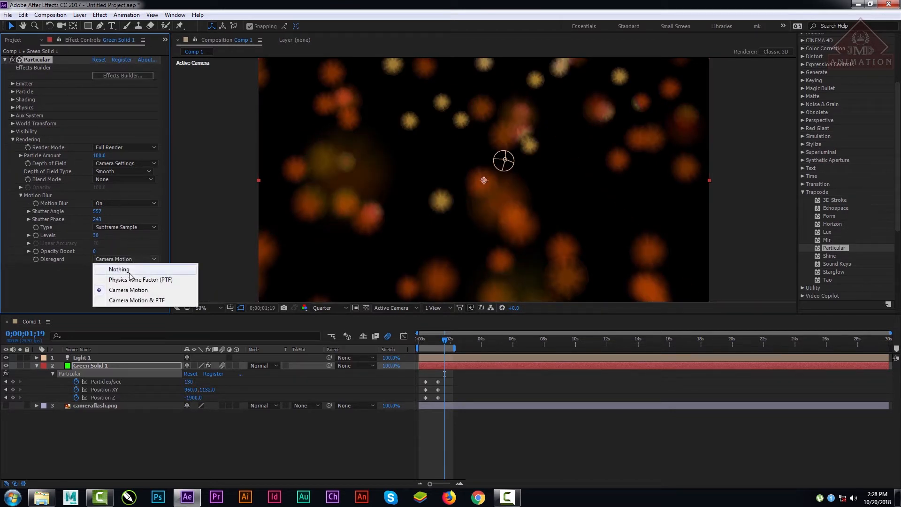
left_click(130, 269)
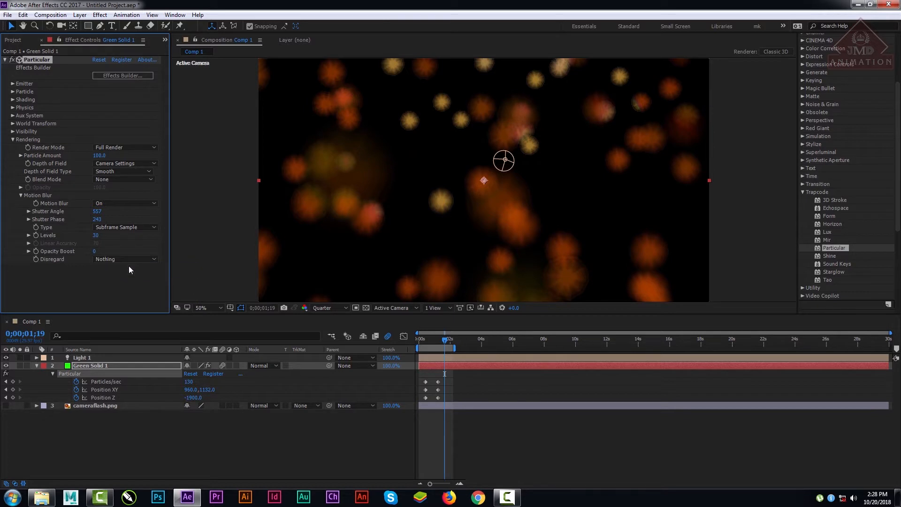
Step: Try Particular's Depth of Field set to Off and return it to Camera Settings
left_click(111, 162)
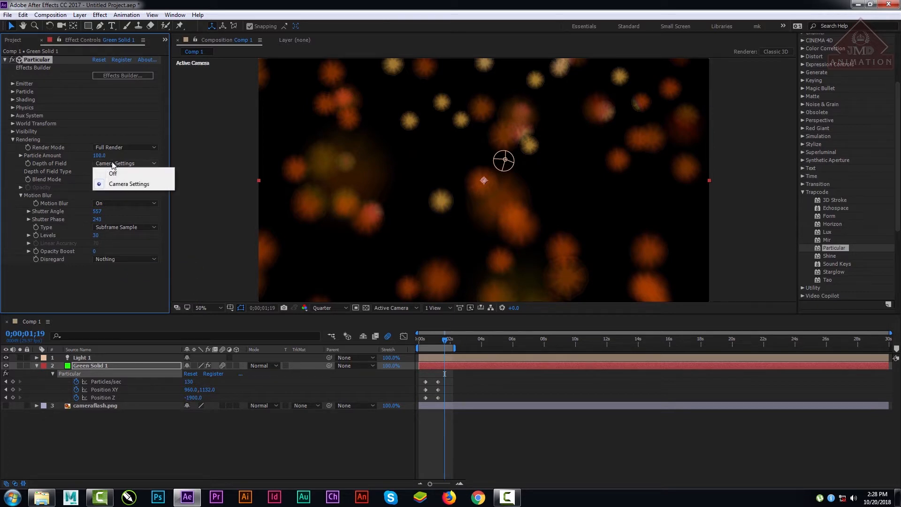
left_click(121, 449)
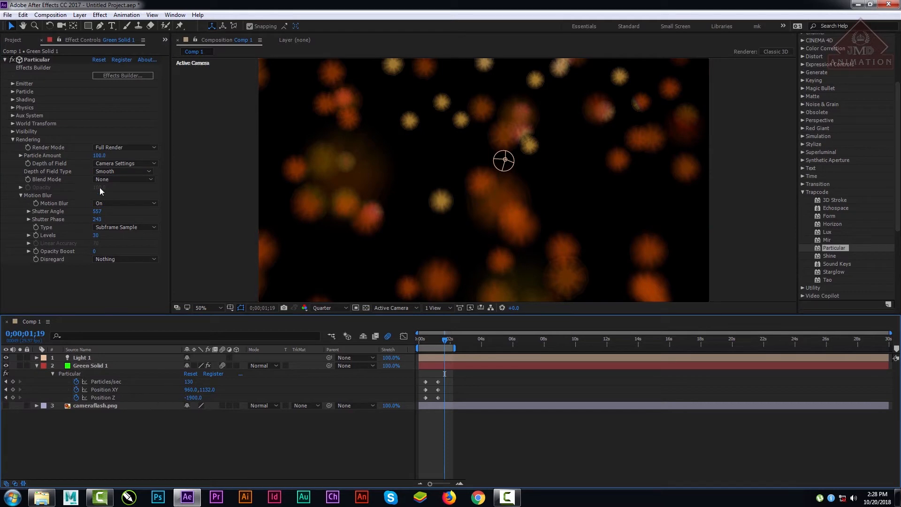
left_click(121, 163)
left_click(123, 173)
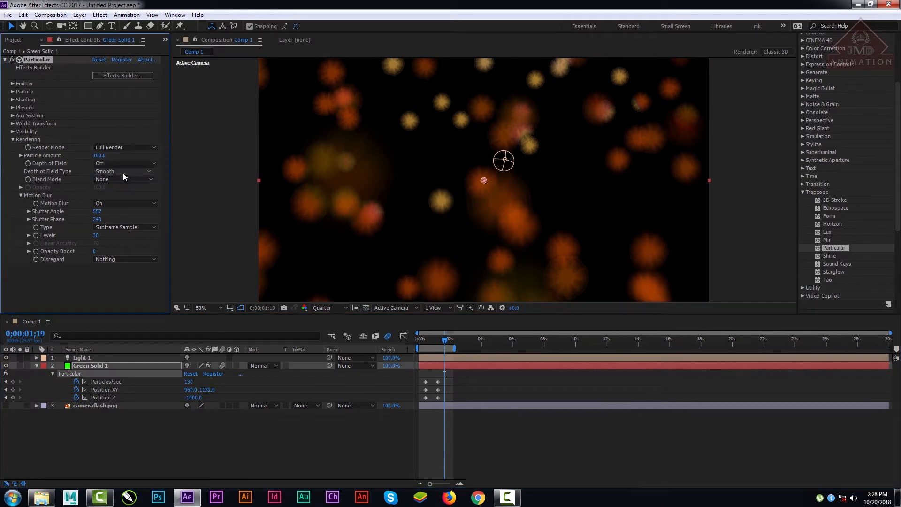
left_click(127, 164)
left_click(137, 184)
Step: Try Square (AE) as the Depth of Field Type and set it back to Smooth
left_click(129, 171)
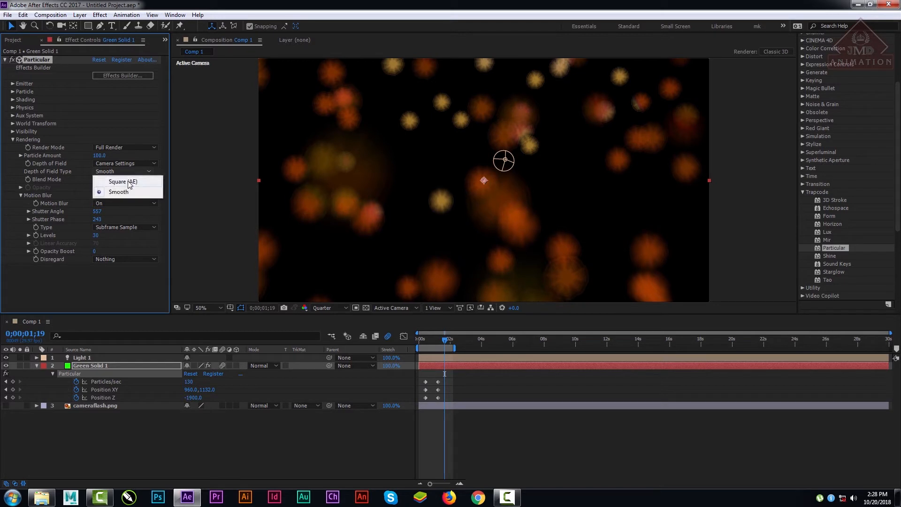
left_click(127, 181)
left_click(129, 173)
left_click(130, 188)
left_click(123, 171)
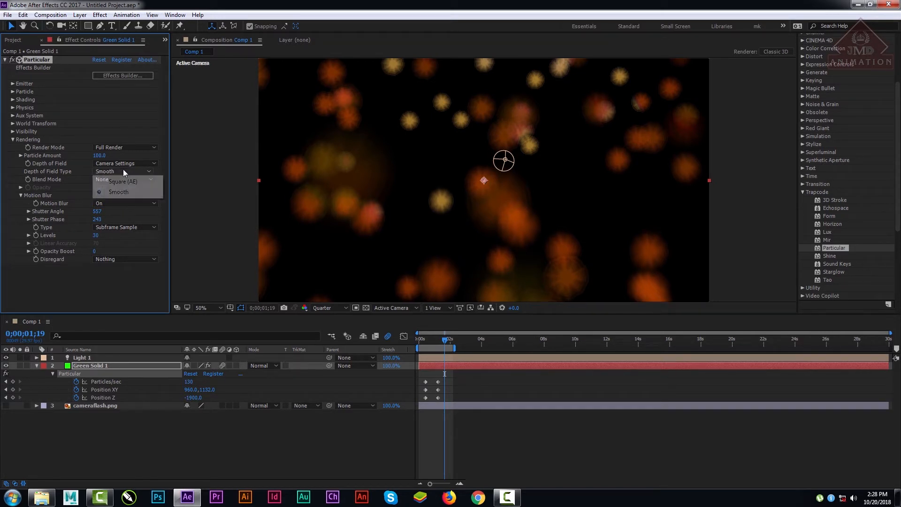
left_click(121, 181)
left_click(120, 171)
left_click(123, 192)
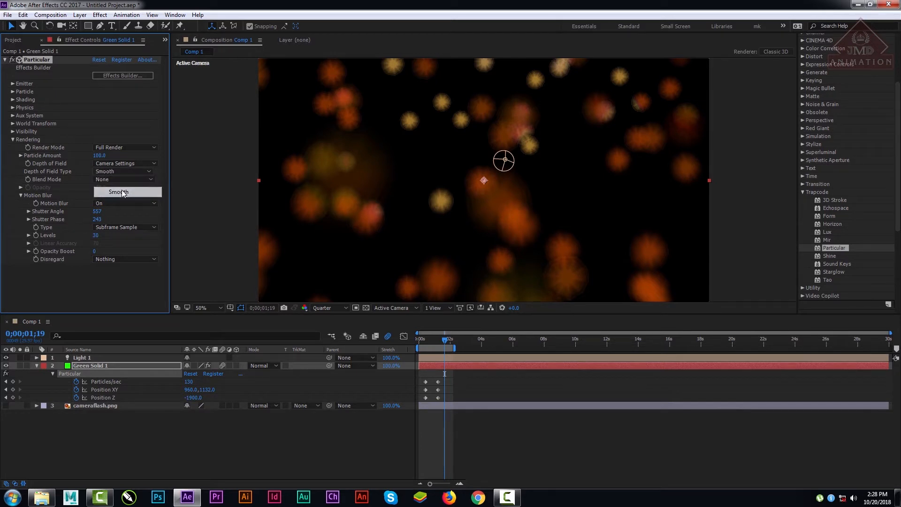
Step: Add a two-node 35mm camera to the composition with Depth of Field enabled
right_click(134, 448)
mouse_move(191, 358)
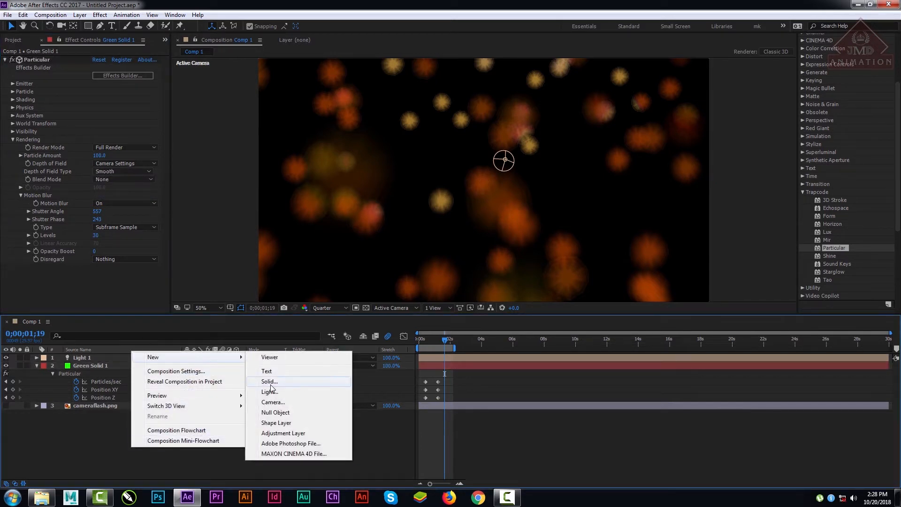
left_click(278, 403)
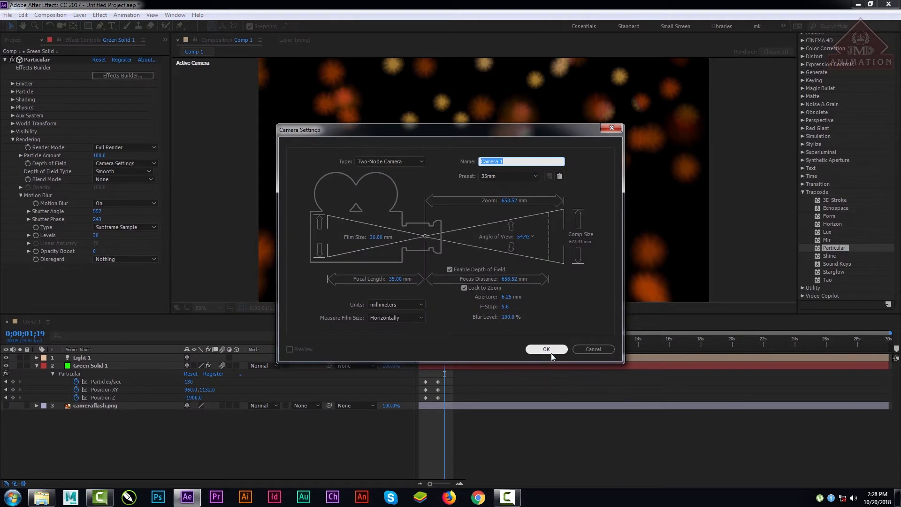
left_click(548, 352)
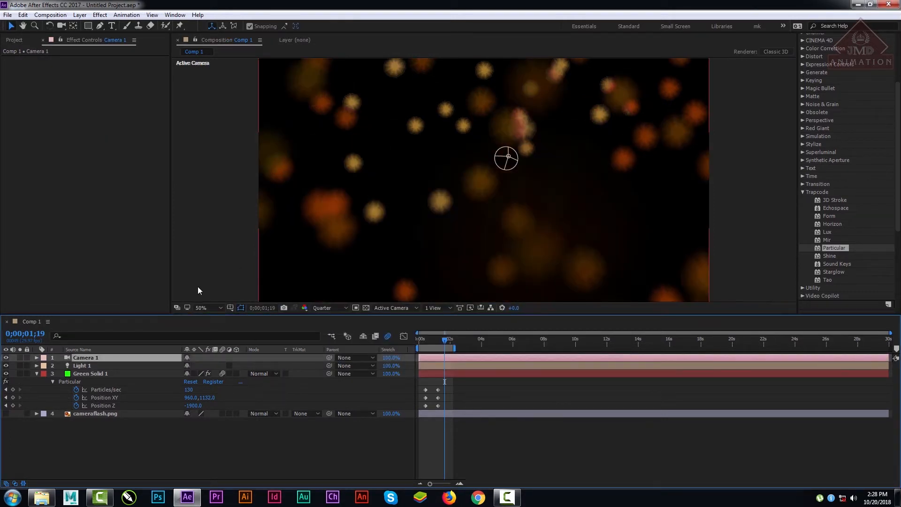
Step: Review Depth of Field and Depth of Field Type on Green Solid 1, reselecting Camera Settings and Smooth
left_click(91, 374)
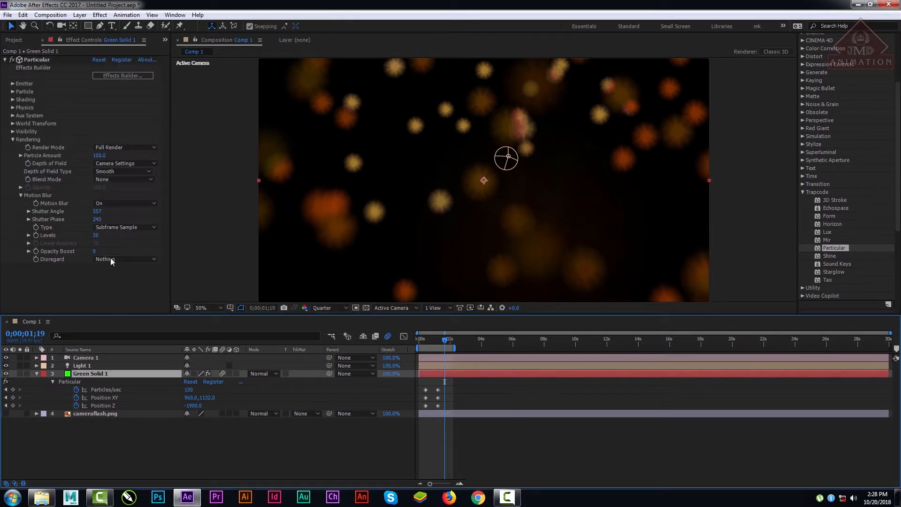
left_click(112, 164)
left_click(121, 185)
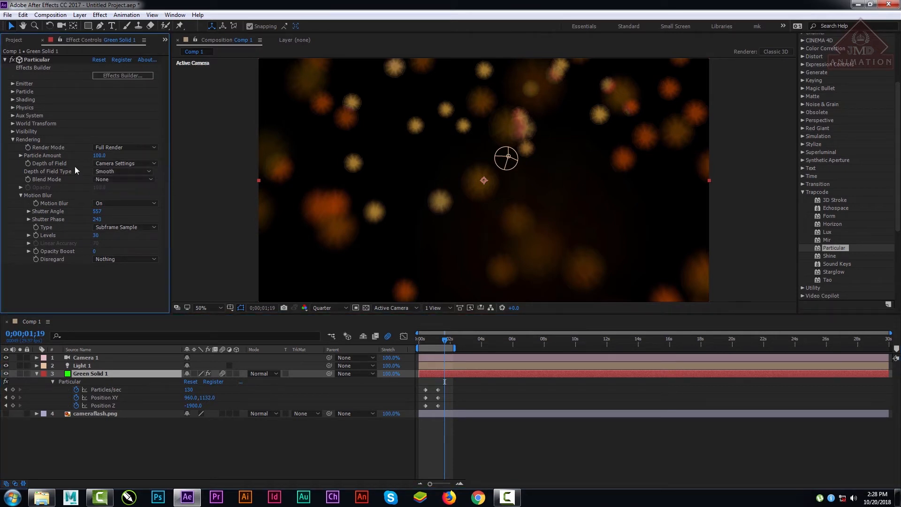
left_click(131, 172)
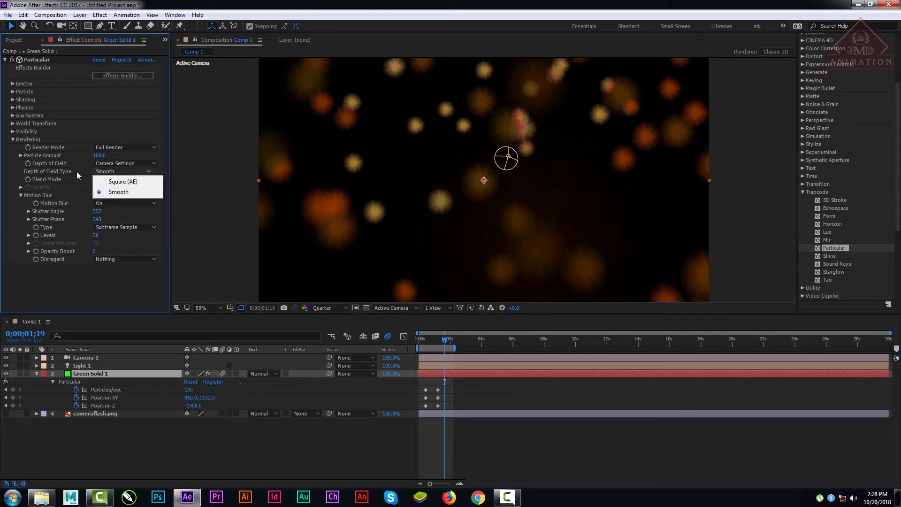
left_click(117, 192)
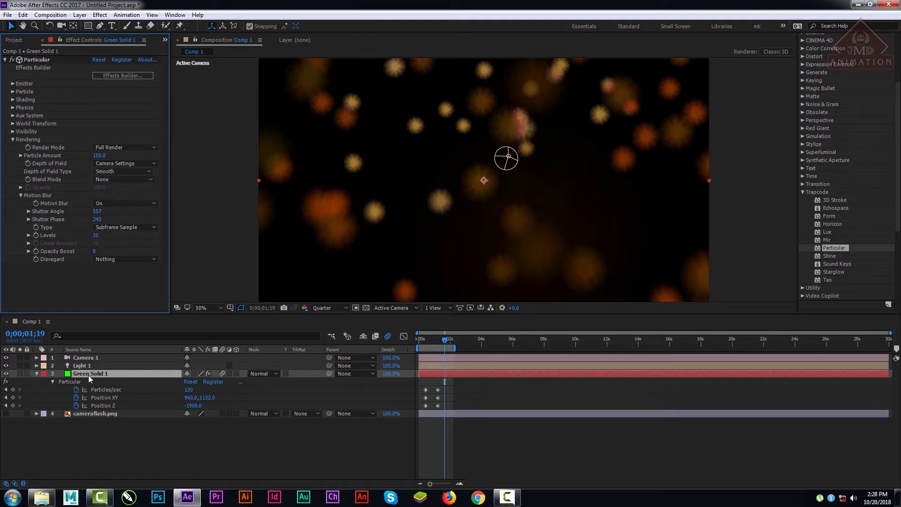
Step: Examine the Depth of Field entry in Camera 1's options and collapse the Camera 1 and Green Solid 1 layers
left_click(91, 357)
left_click(43, 358)
key("Escape")
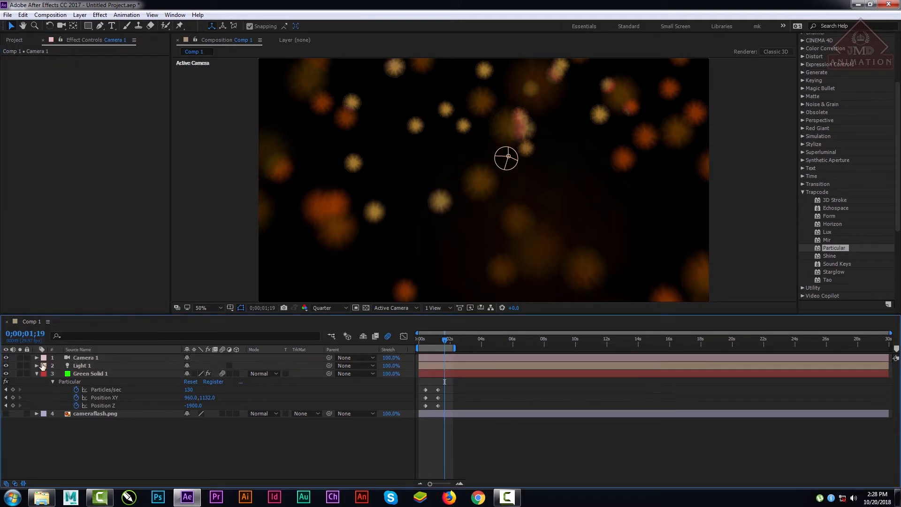
left_click(36, 358)
left_click(45, 365)
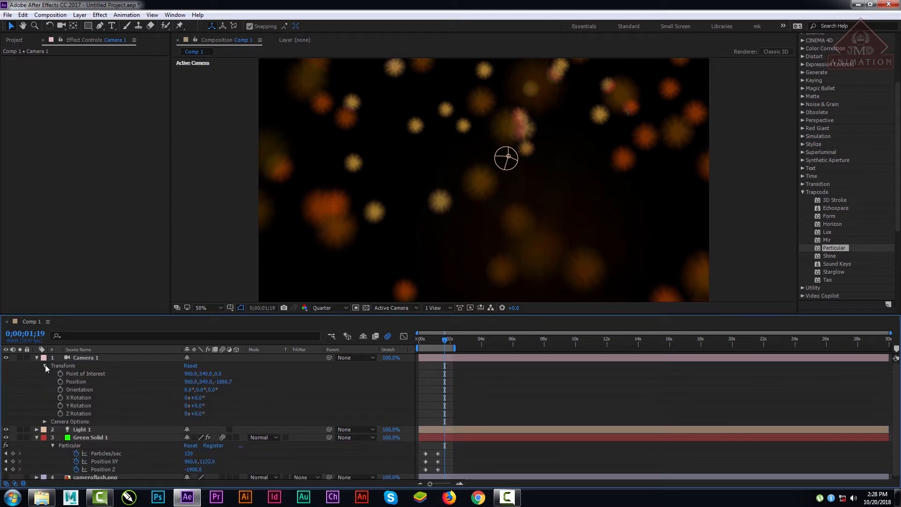
left_click(45, 365)
left_click(47, 376)
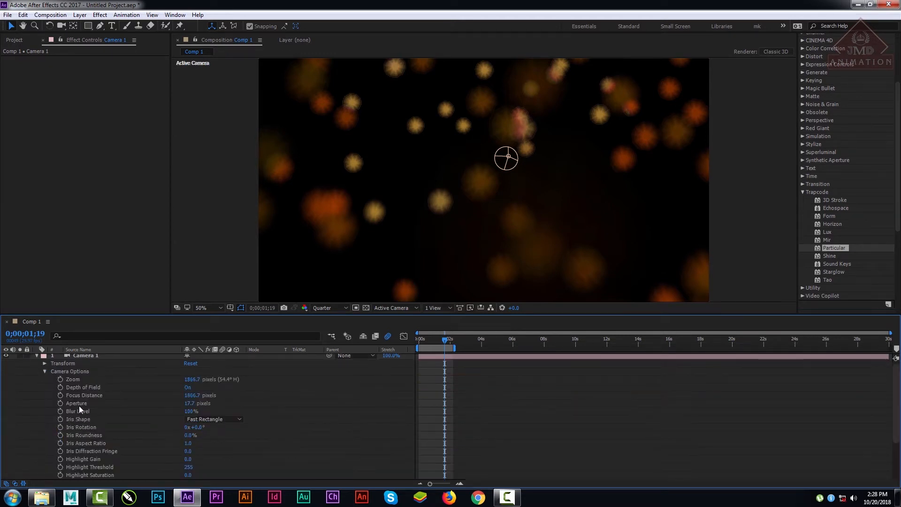
left_click(188, 387)
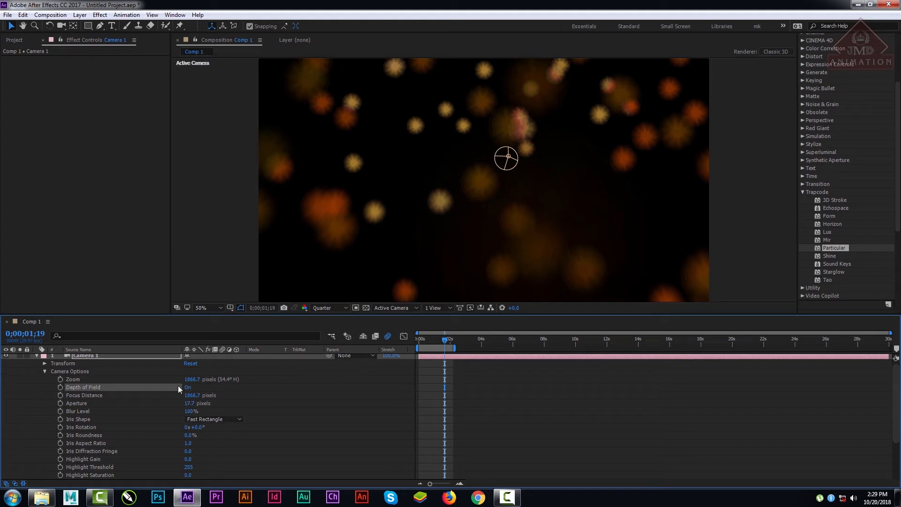
left_click(37, 355)
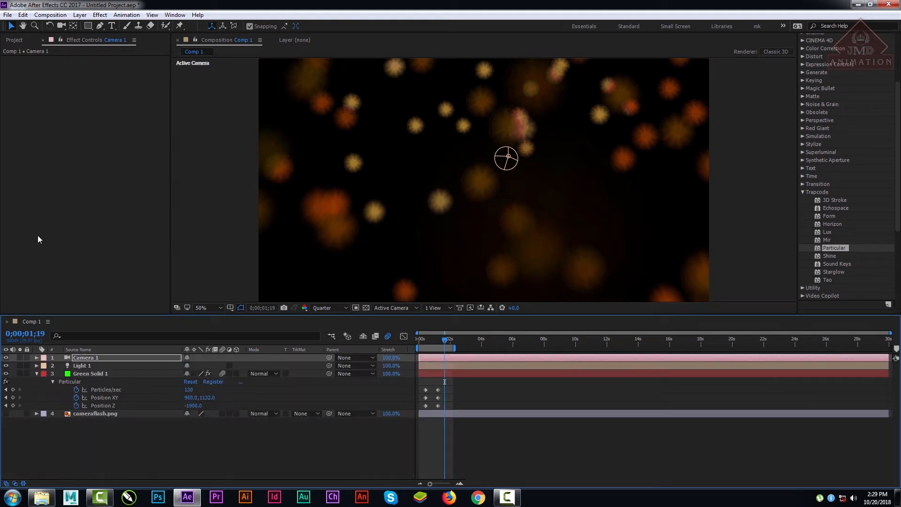
left_click(36, 373)
Step: Try a motion blur Opacity Boost of 75 on Green Solid 1 and reduce it to 15
left_click(93, 376)
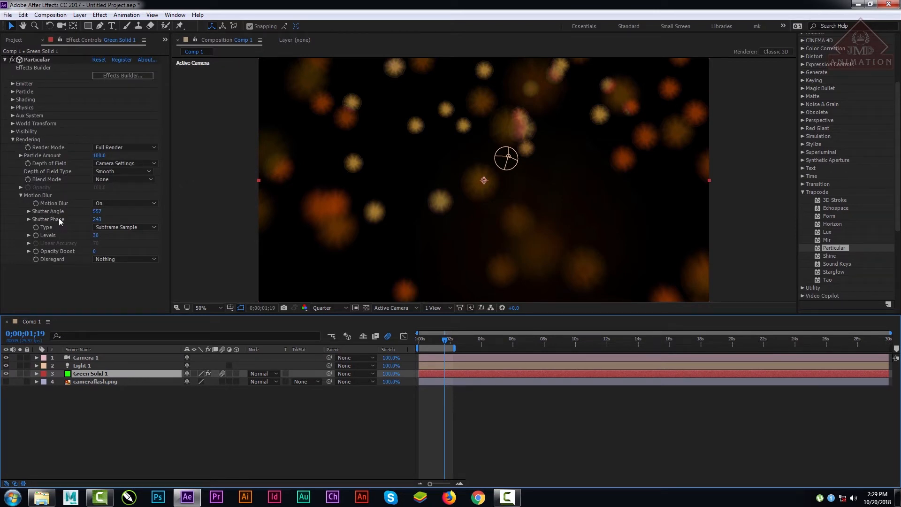
left_click(94, 251)
type("75")
key("Return")
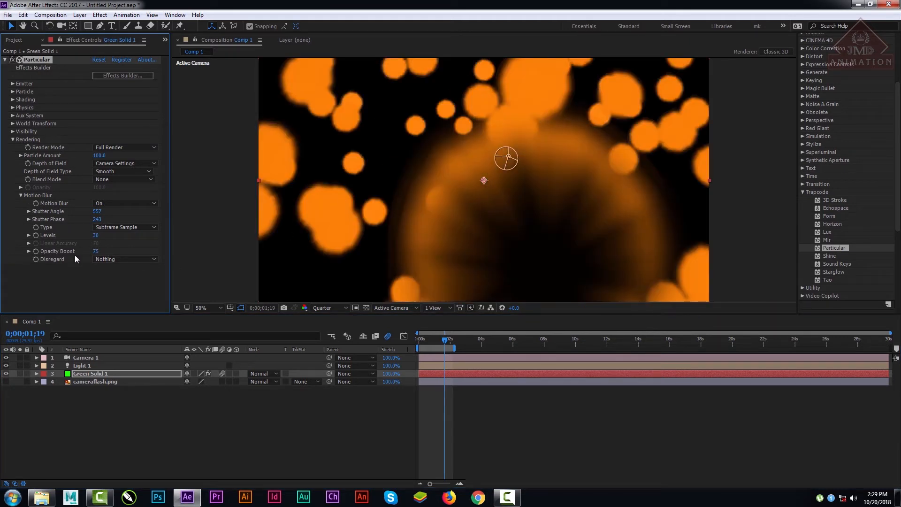
mouse_move(96, 252)
left_mouse_down()
mouse_move(78, 256)
mouse_move(98, 252)
left_mouse_up()
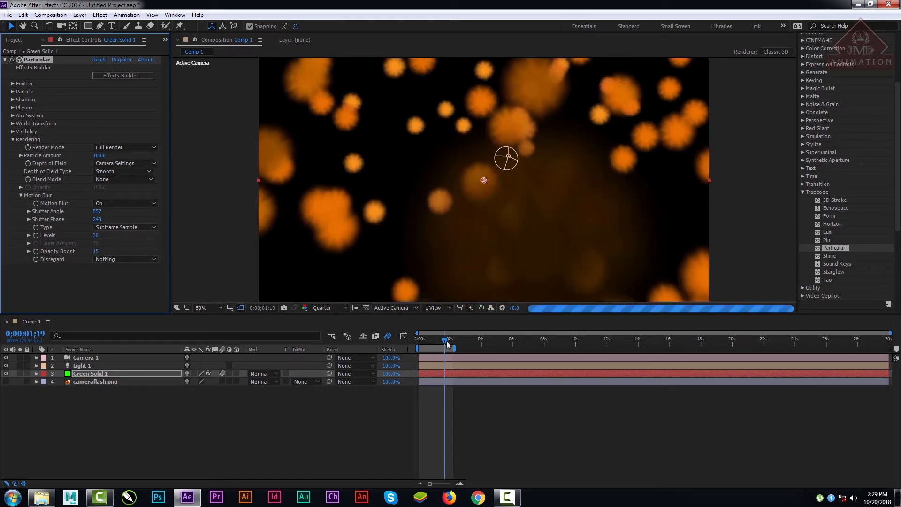
Step: Go to 0;00;01;05 and compare the particles with Motion Blur set to Off and back to On
left_click_drag(446, 340, 434, 341)
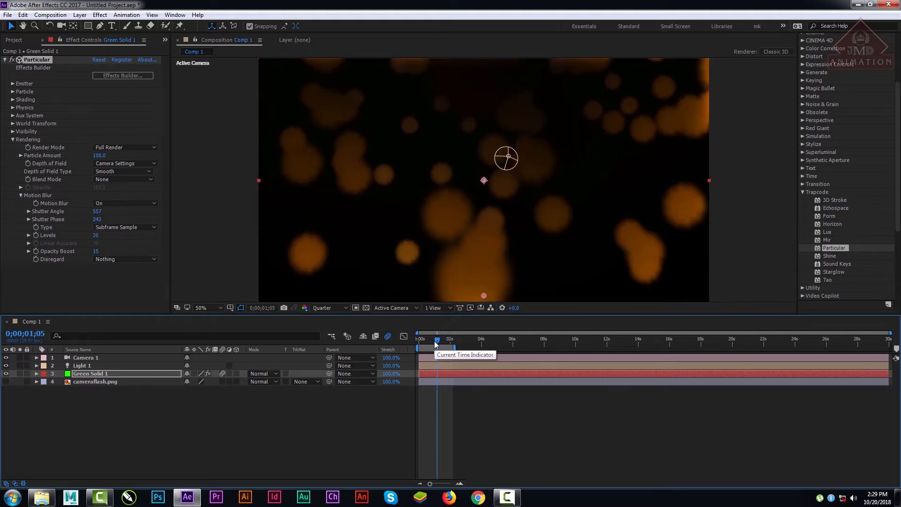
left_click(112, 205)
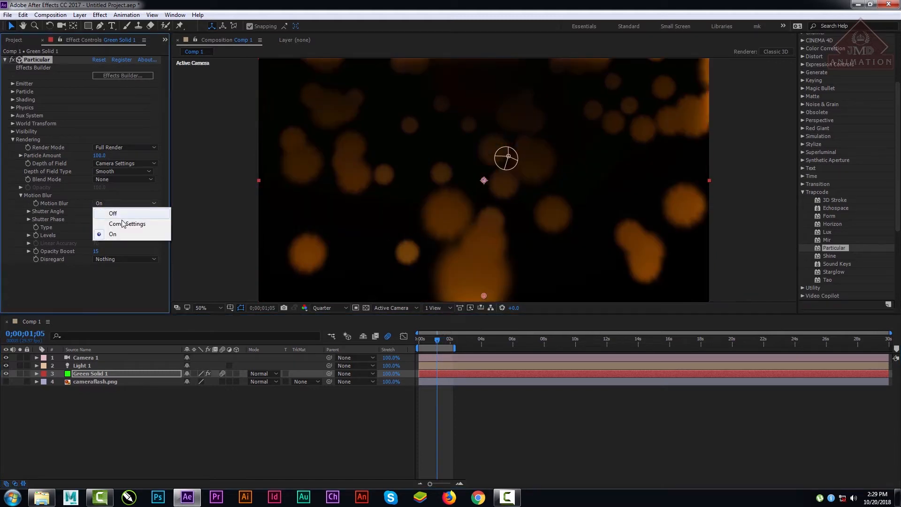
left_click(125, 215)
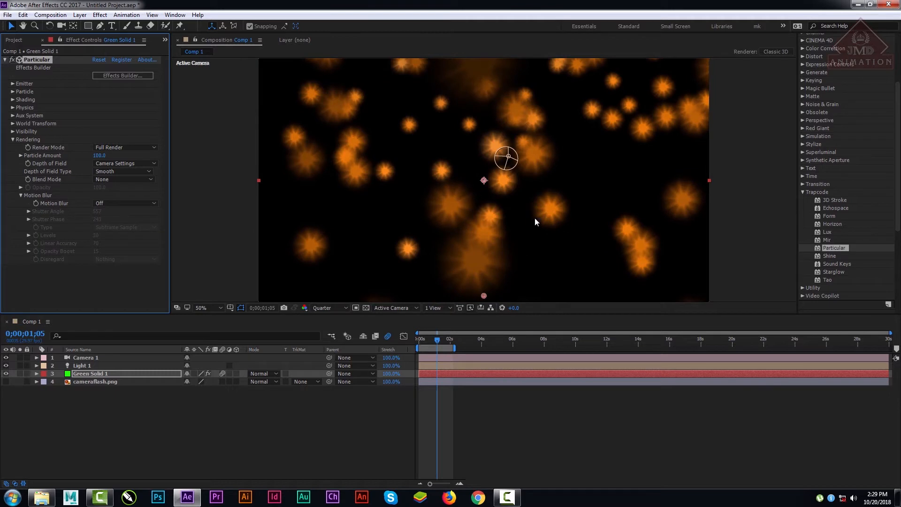
left_click(124, 203)
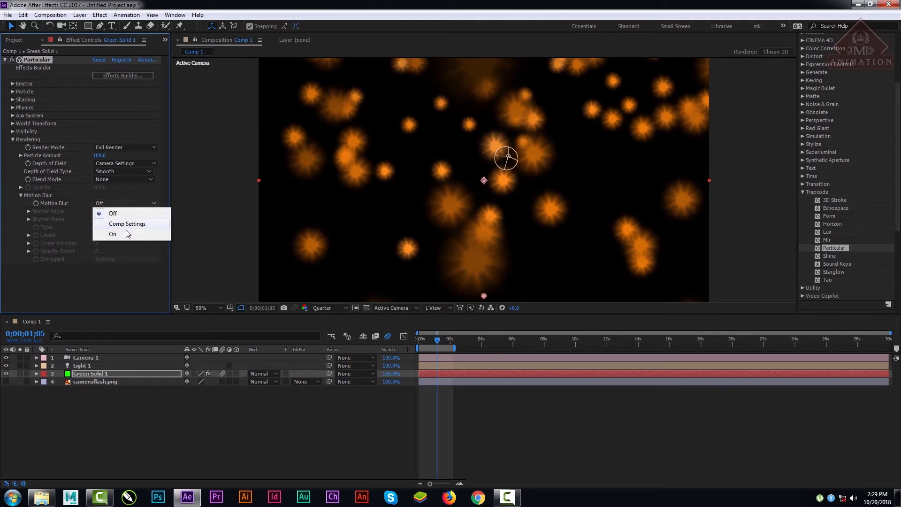
left_click(126, 235)
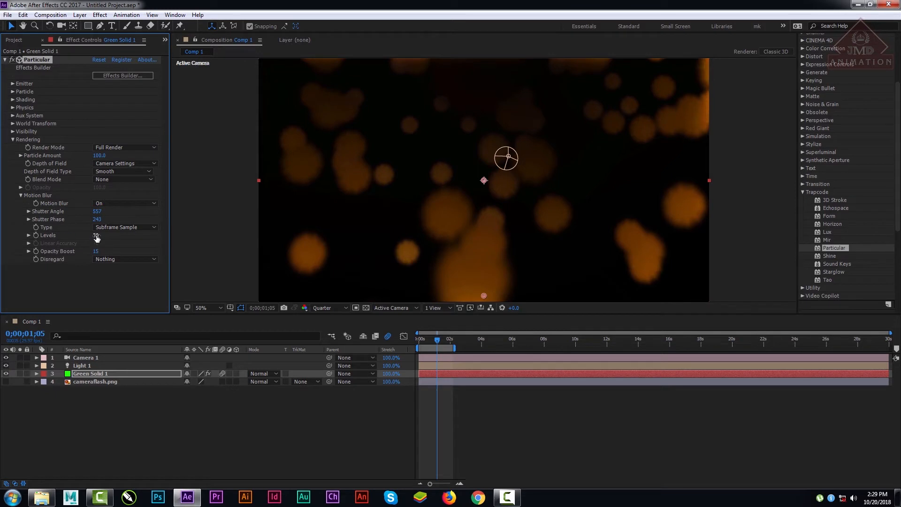
Step: Lower the motion blur Levels to 10
left_click_drag(96, 238, 37, 243)
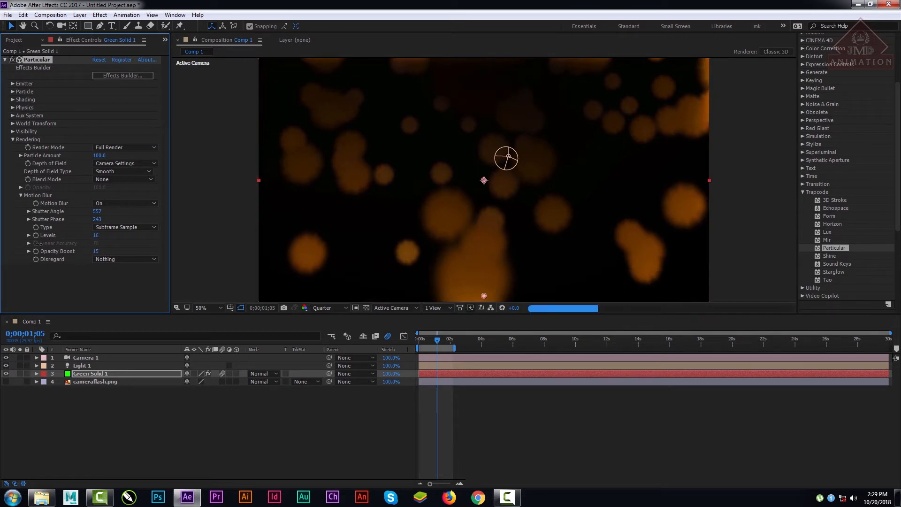
left_click_drag(96, 235, 86, 236)
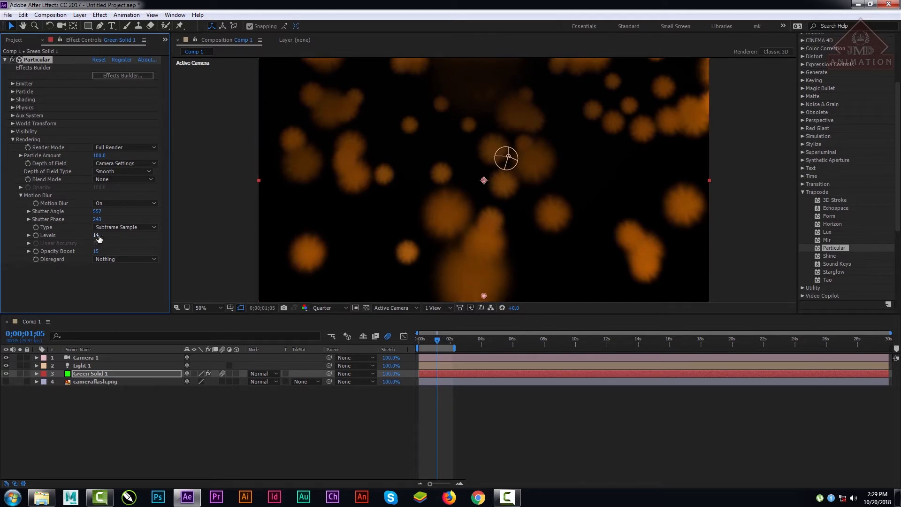
left_click_drag(98, 236, 90, 237)
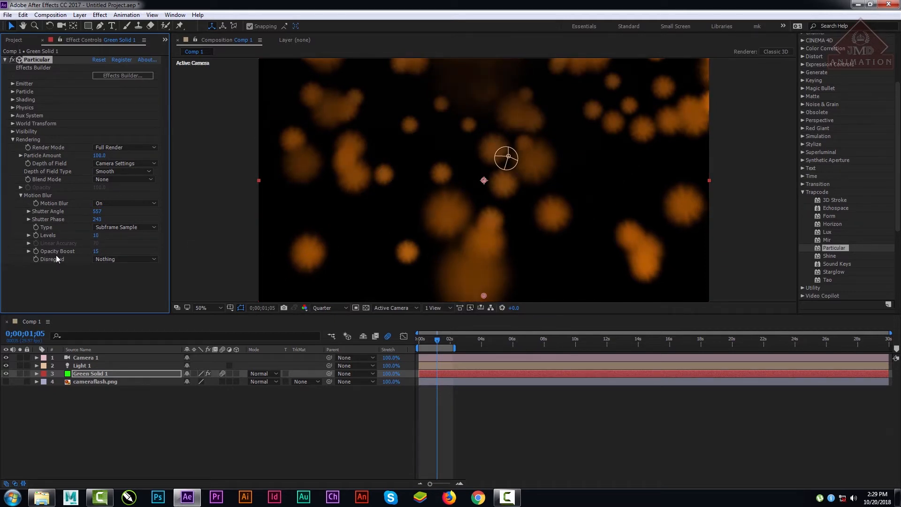
Step: Try Linear as the motion blur type and switch it back to Subframe Sample
left_click(122, 226)
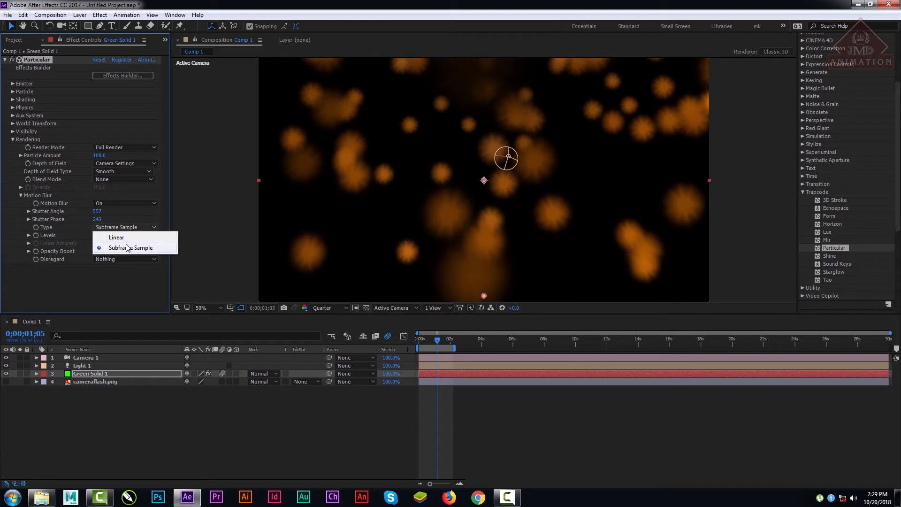
left_click(130, 237)
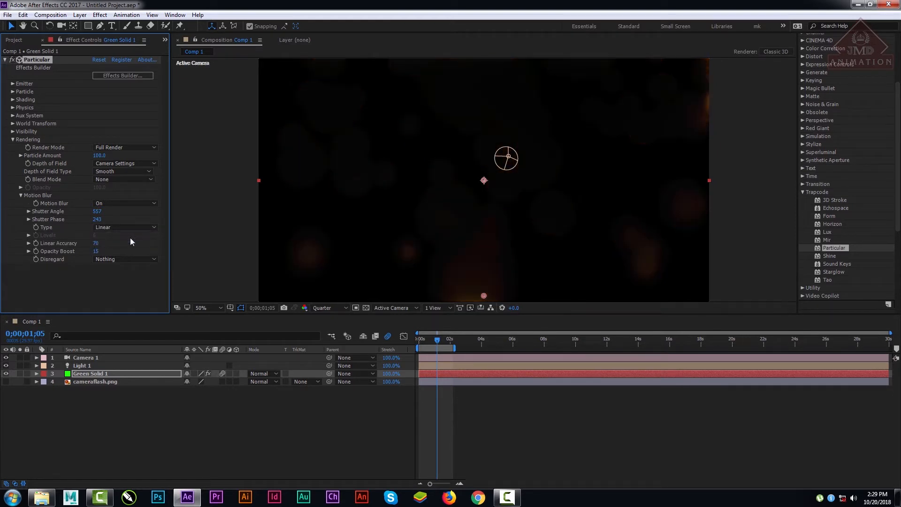
left_click(118, 228)
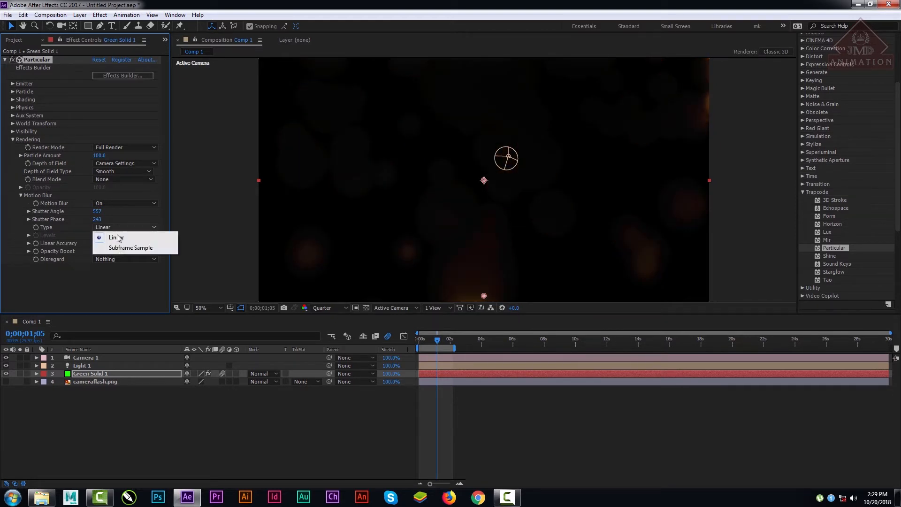
left_click(120, 248)
Step: Set the motion blur's Shutter Angle to 521 and its Levels to 8
left_click(85, 209)
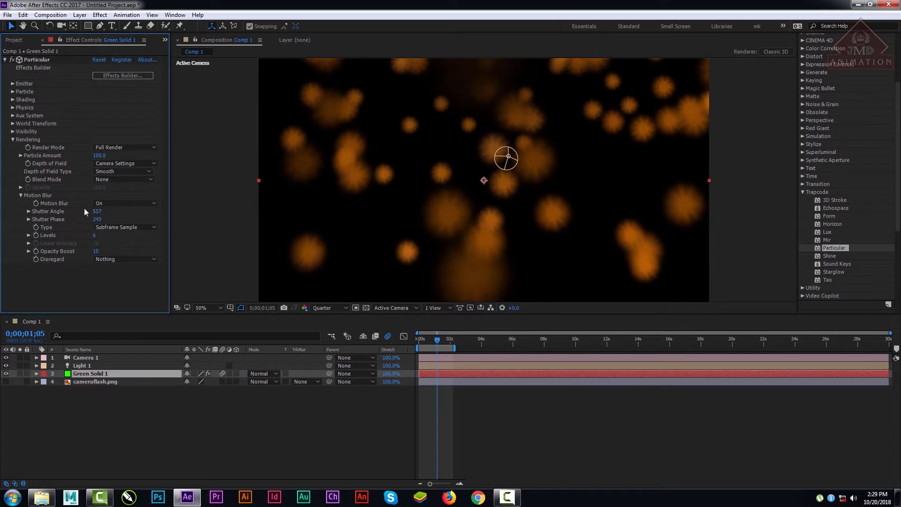
left_click_drag(97, 212, 100, 234)
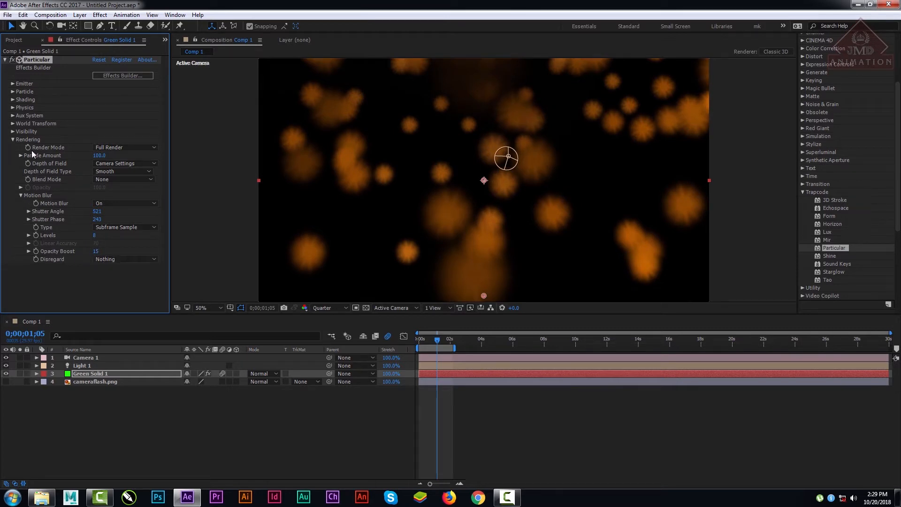
left_click(84, 365)
left_click(86, 358)
left_click(85, 365)
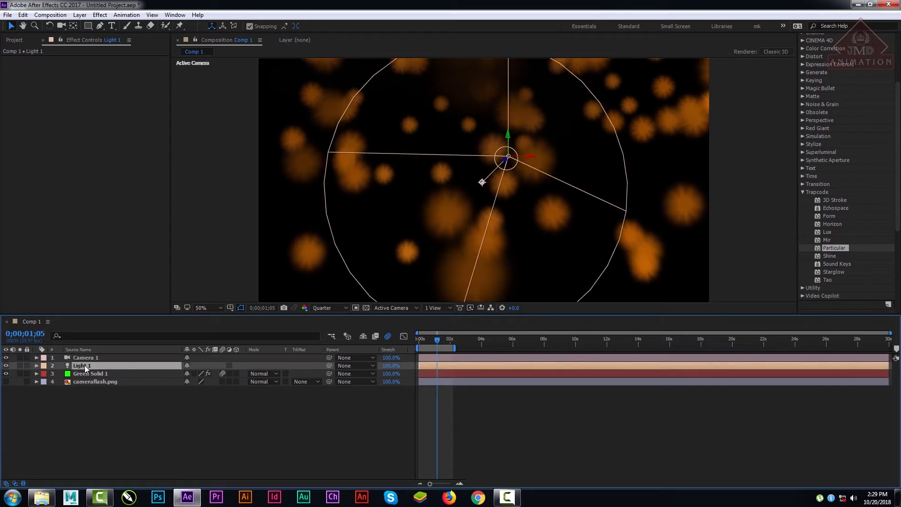
left_click_drag(437, 339, 442, 345)
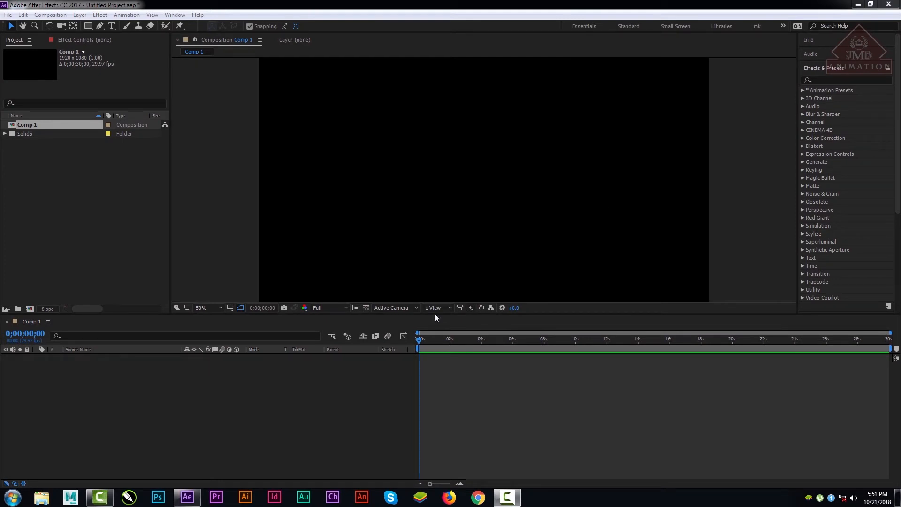
Step: Create a new deep red 1920 x 1080 px solid layer in Comp 1
right_click(93, 408)
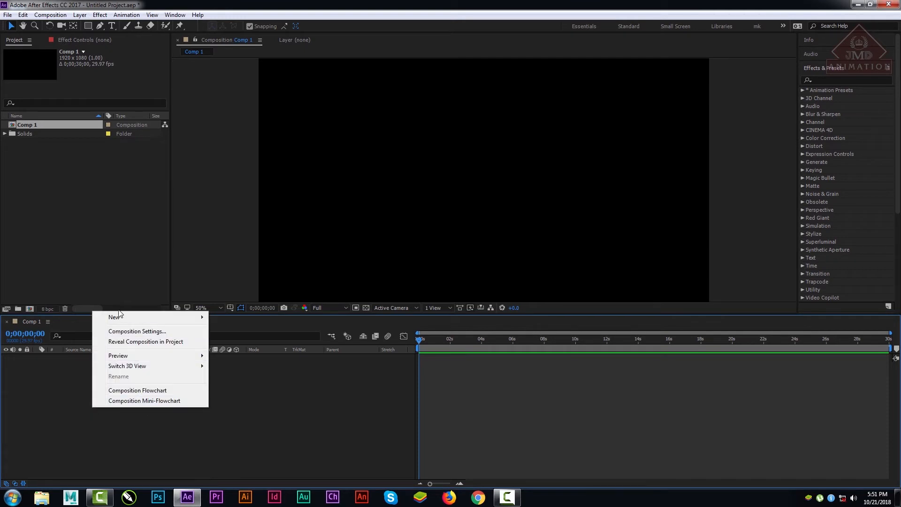
mouse_move(117, 317)
left_click(234, 341)
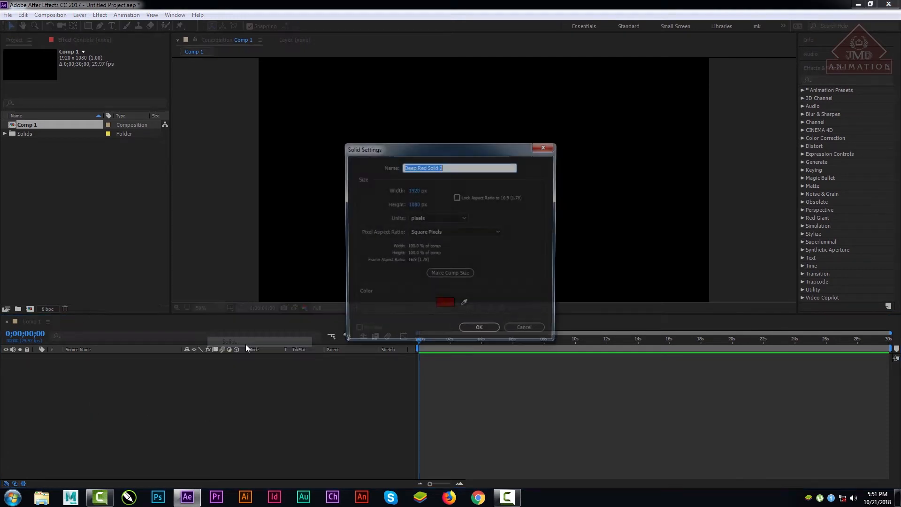
left_click(465, 328)
Step: Apply the Trapcode Particular effect to the red solid and go to 0;00;06;07 in a taller composition view
left_click_drag(893, 207, 897, 242)
scroll(861, 211, "down", 2)
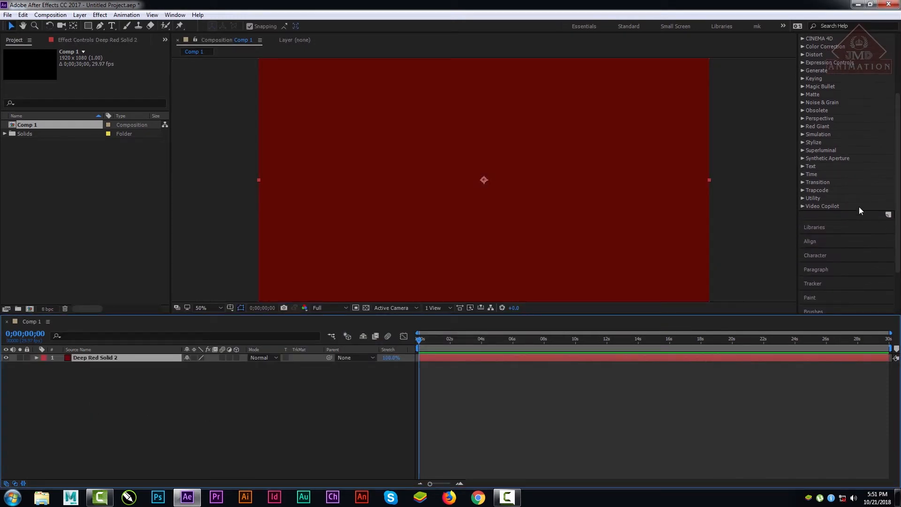
left_click(803, 190)
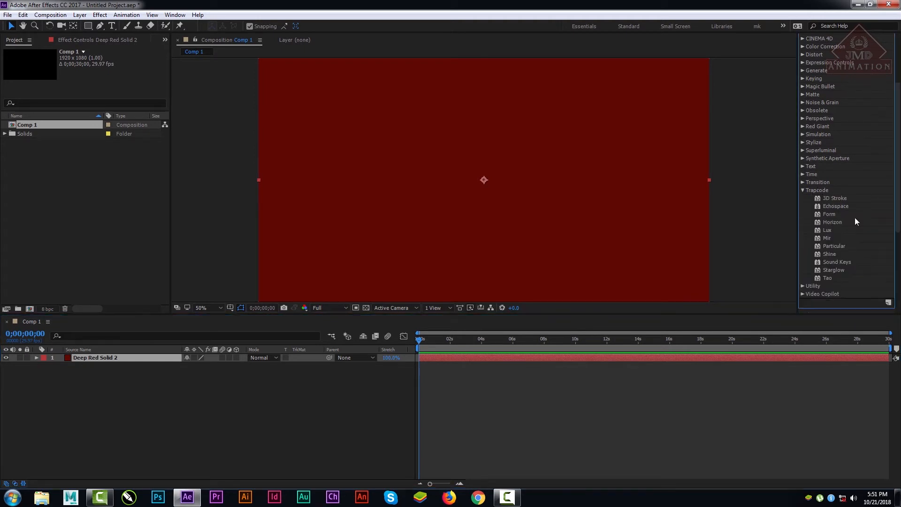
left_click_drag(834, 246, 89, 359)
left_click_drag(422, 343, 517, 342)
key("period")
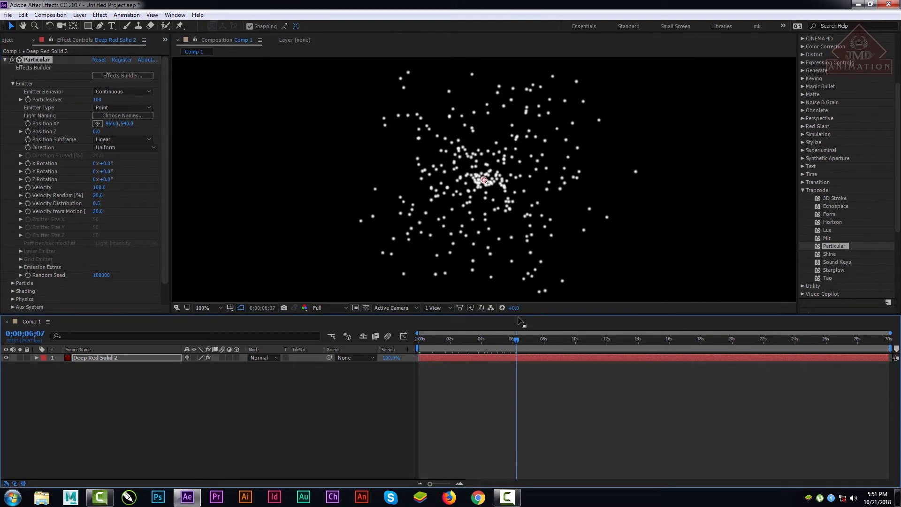
left_click_drag(525, 315, 521, 347)
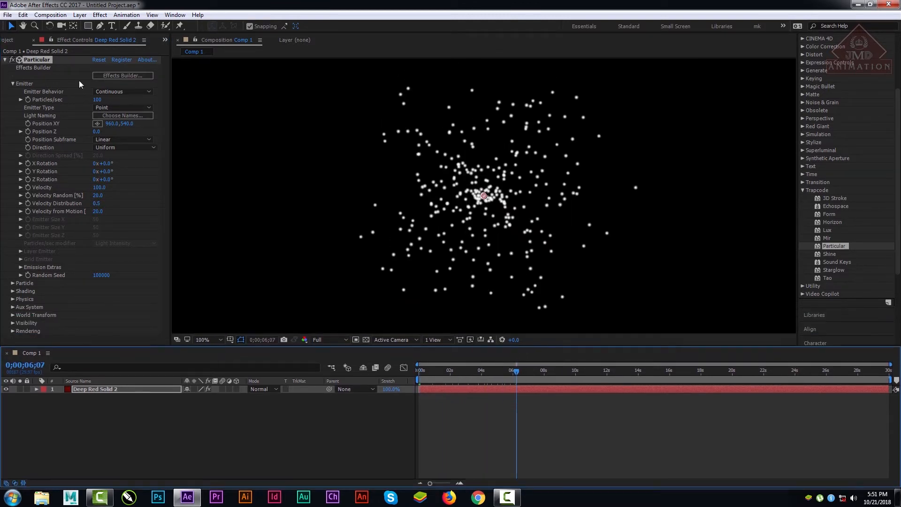
Step: Raise the Particular emitter's Particles/sec to 1490
left_click(5, 60)
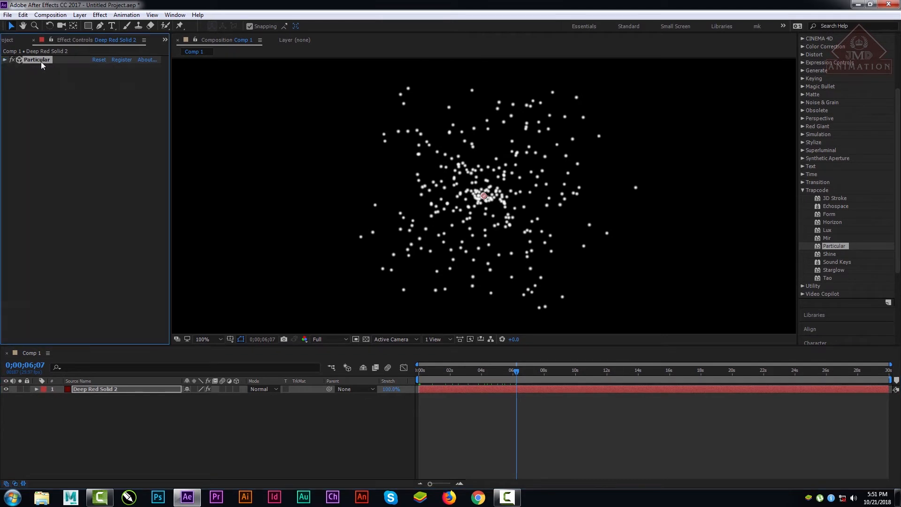
left_click(4, 60)
left_click(12, 85)
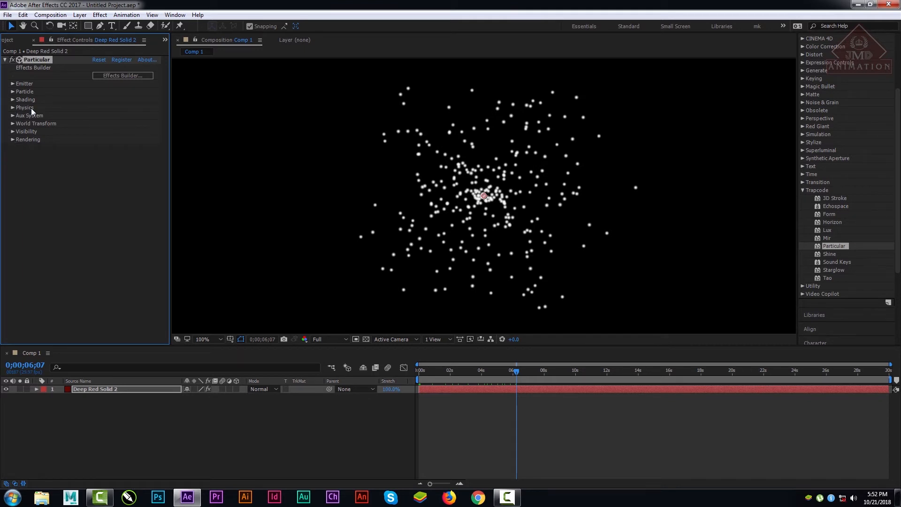
left_click(13, 84)
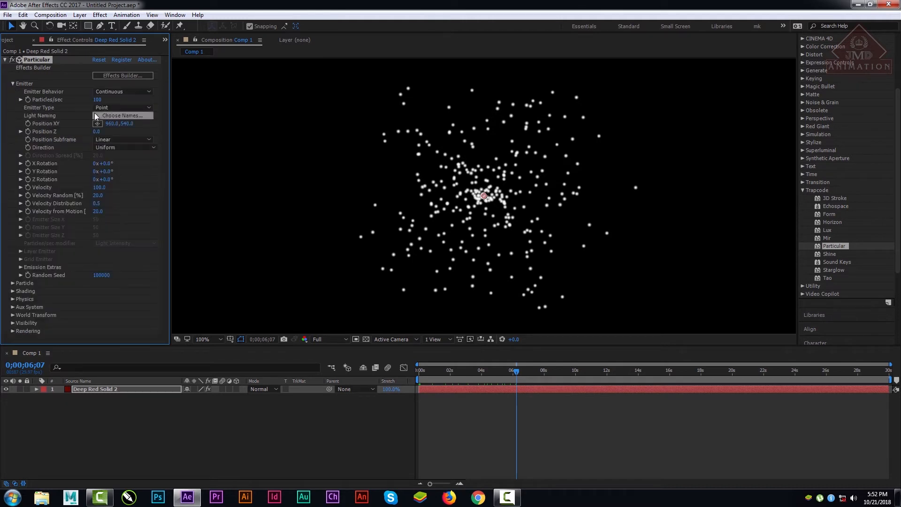
left_click_drag(97, 100, 161, 104)
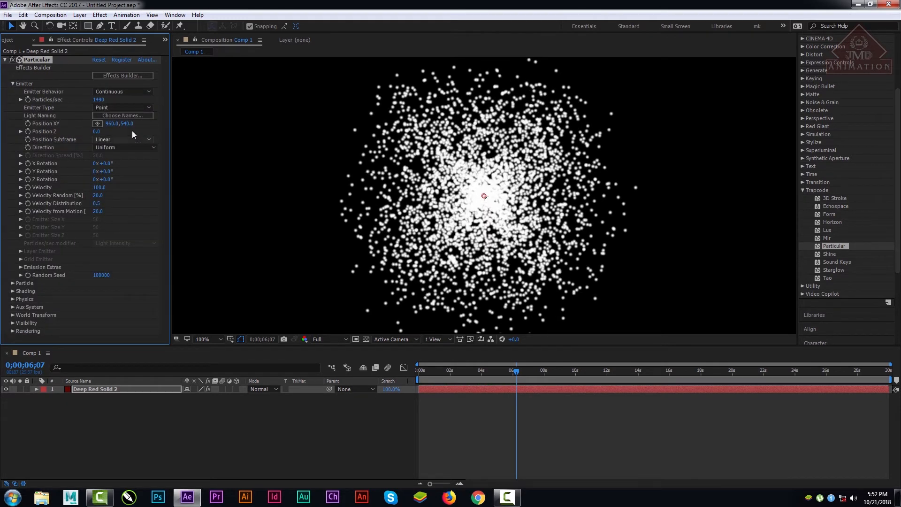
Step: Change the Emitter Type to Box and increase Emitter Size X so the particles spread out horizontally
left_click(123, 107)
left_click(123, 130)
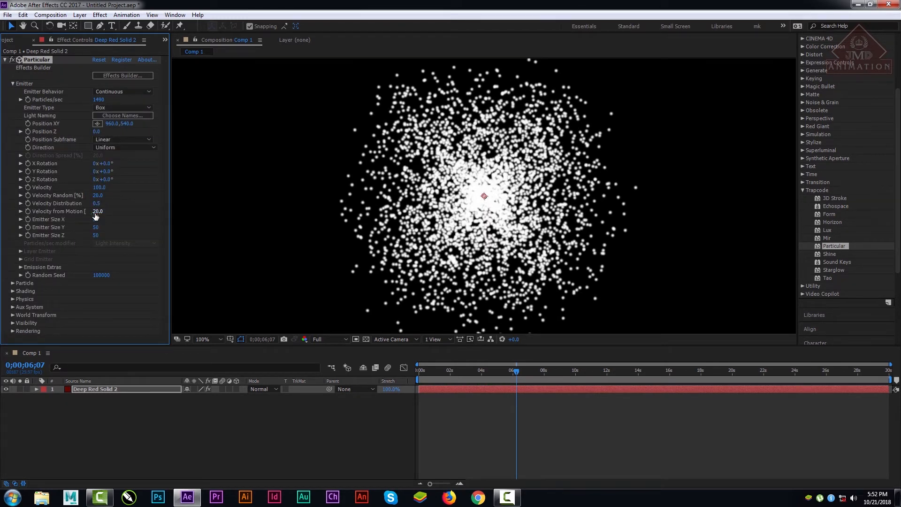
left_click_drag(95, 219, 360, 214)
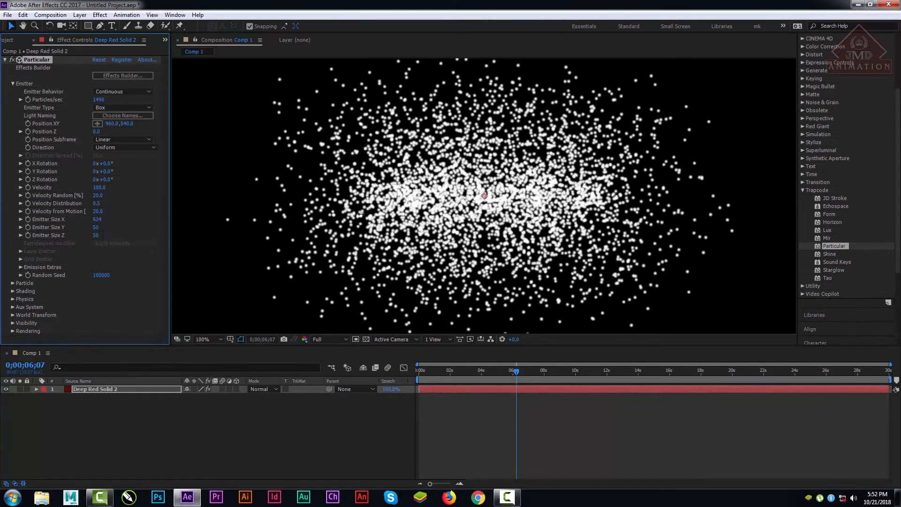
left_click(15, 83)
Step: Add a camera with the default settings and orbit it to view the particle box at an angle
right_click(100, 421)
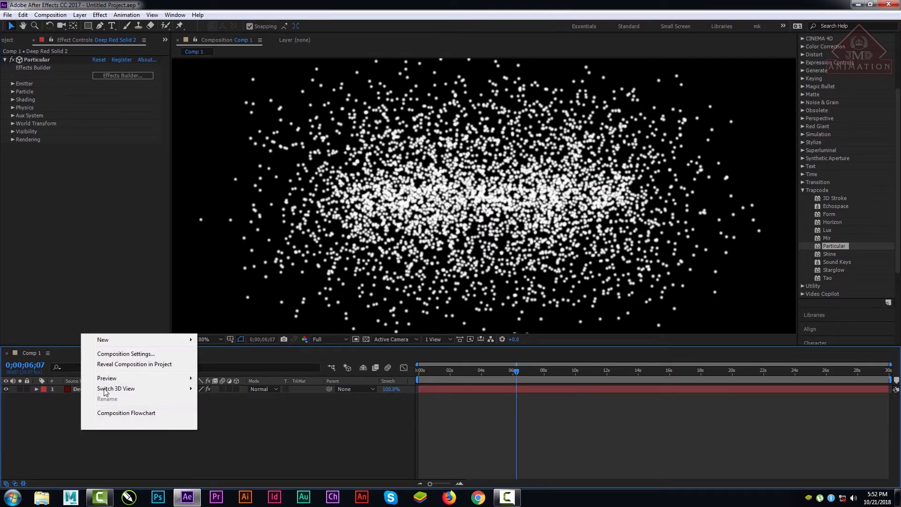
mouse_move(133, 341)
left_click(229, 384)
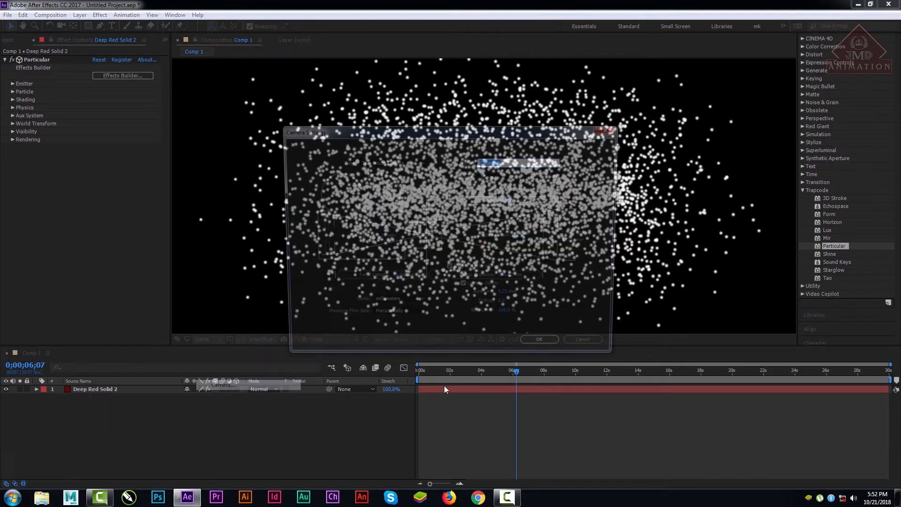
left_click(545, 349)
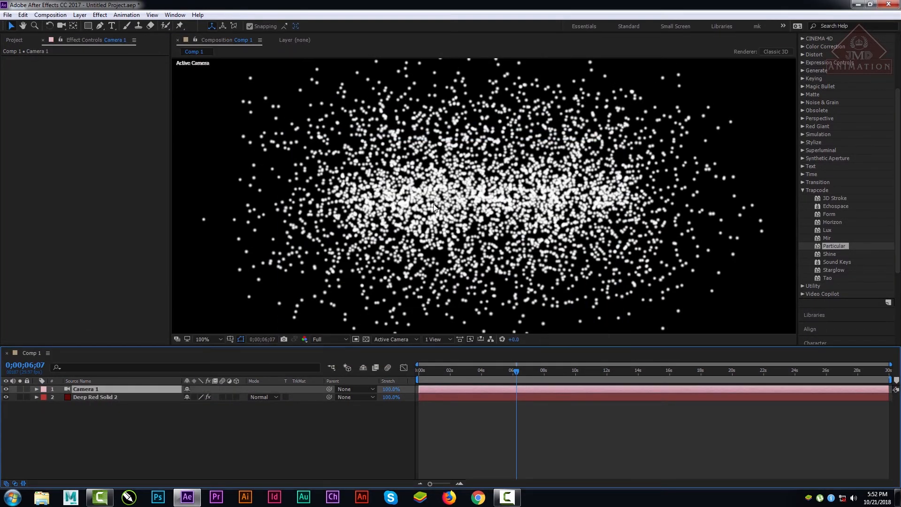
left_click(61, 25)
left_click_drag(536, 227, 584, 212)
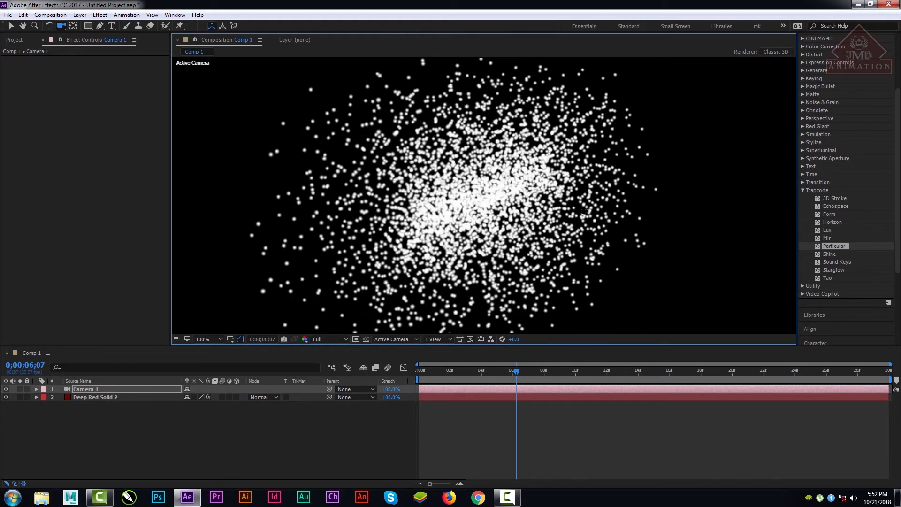
Step: Set the Particular Physics Gravity on the red solid to 2880 and preview the falling particles from the first frame
left_click(94, 398)
left_click(13, 108)
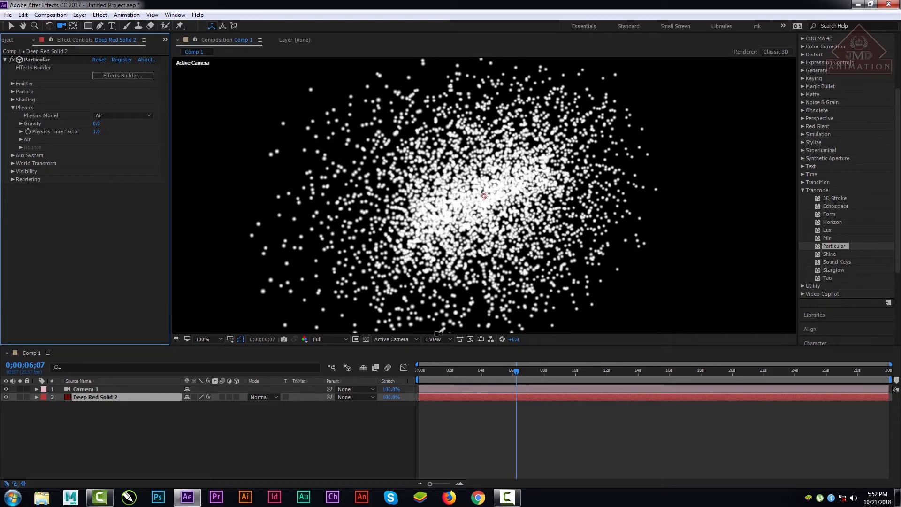
mouse_move(475, 373)
left_mouse_down()
mouse_move(420, 371)
mouse_move(573, 365)
mouse_move(398, 370)
mouse_move(473, 362)
left_mouse_up()
left_click_drag(96, 123, 240, 134)
left_click_drag(474, 370, 415, 371)
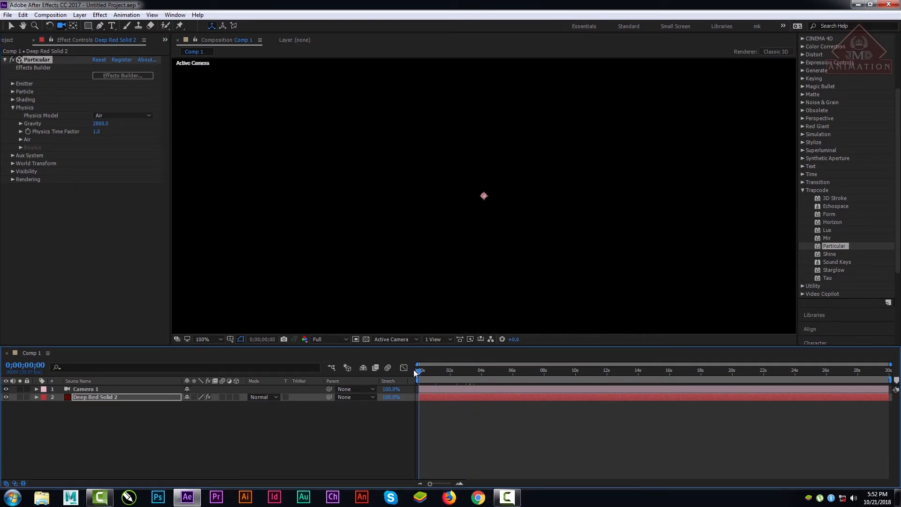
key("space")
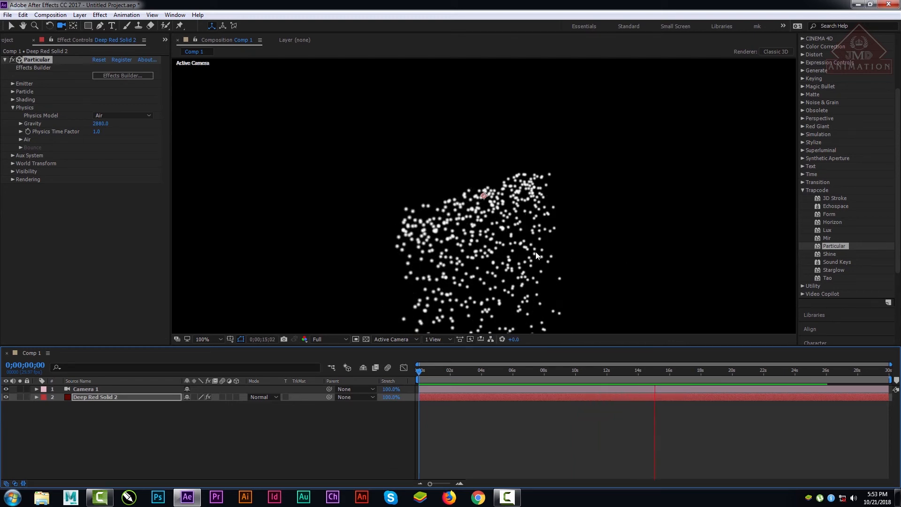
key("space")
Step: Show the whole composition at 33.3% and move the Particular emitter point slightly higher in the frame
left_click(216, 338)
left_click(206, 170)
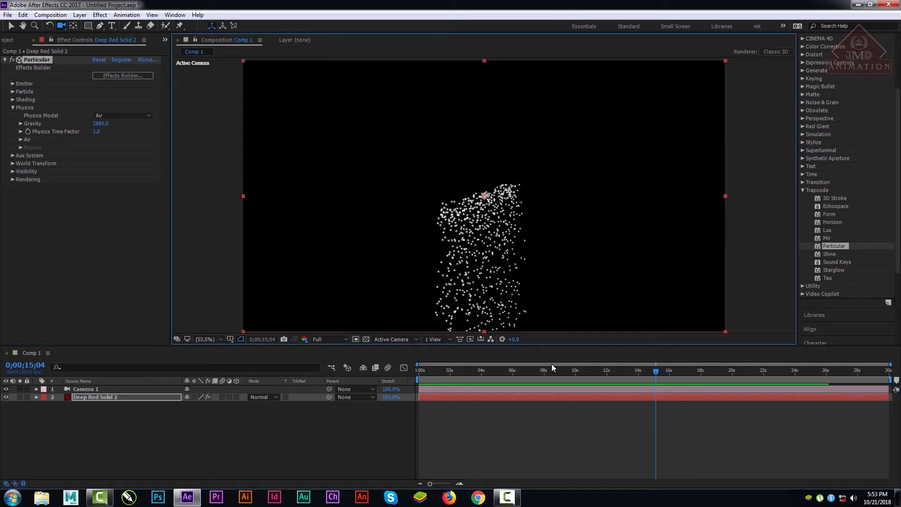
left_click(212, 339)
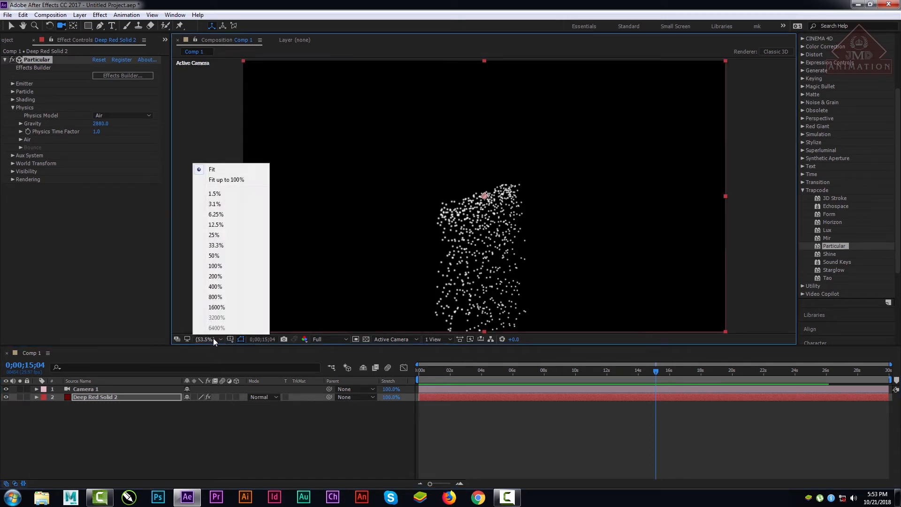
left_click(222, 249)
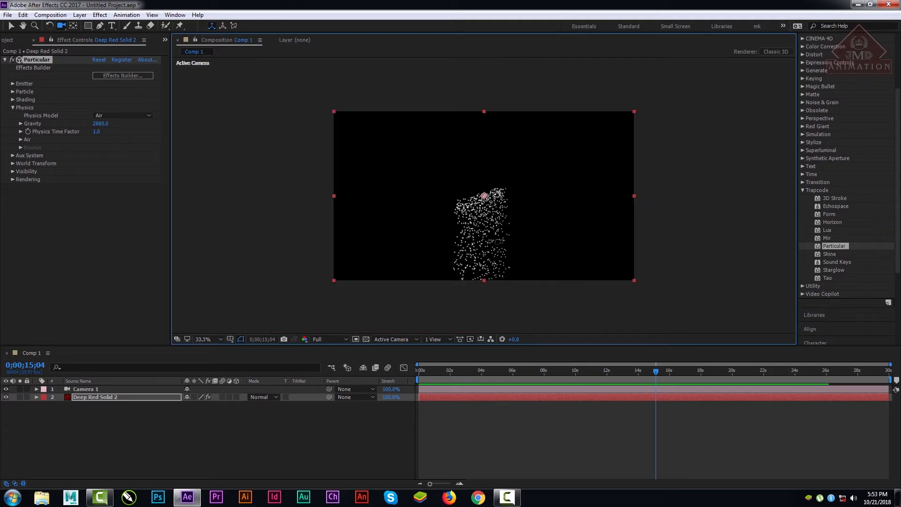
left_click(11, 25)
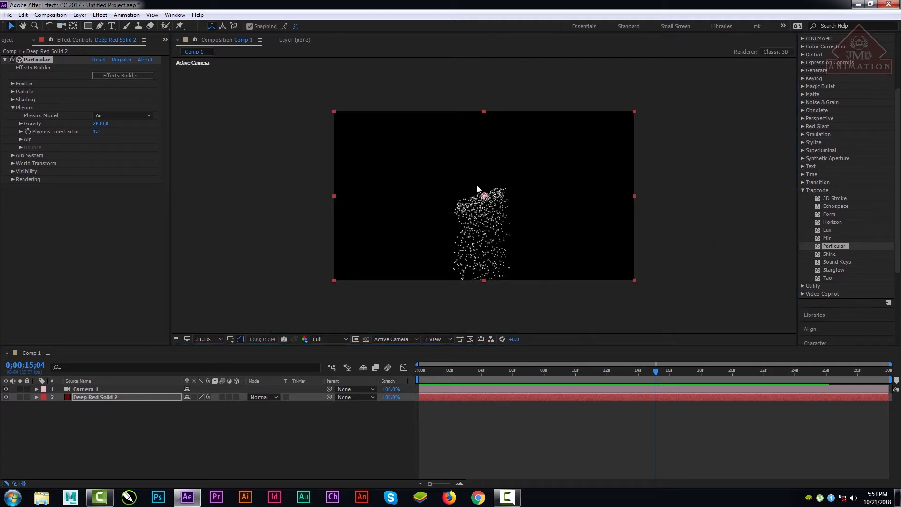
mouse_move(485, 195)
left_mouse_down()
mouse_move(485, 163)
mouse_move(486, 184)
left_mouse_up()
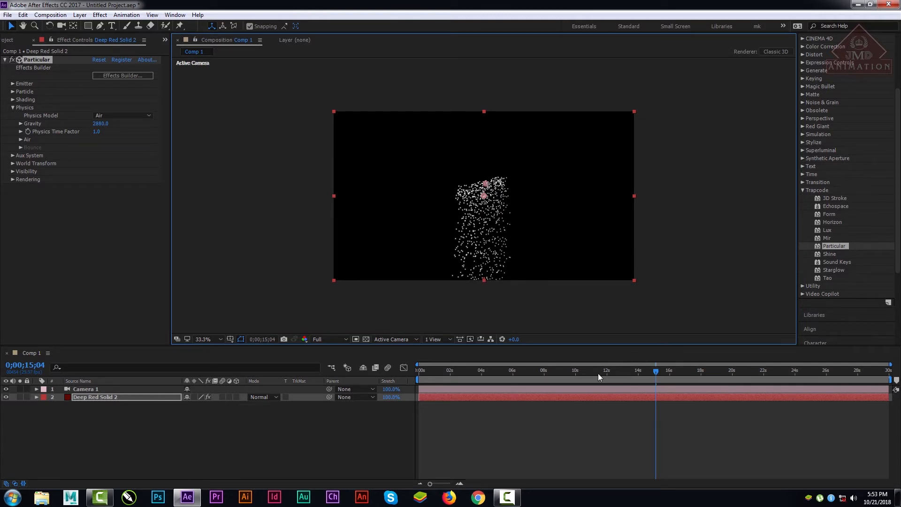
Step: Try a Gravity of 10000 and preview the particles from the first frame
left_click_drag(597, 373, 654, 370)
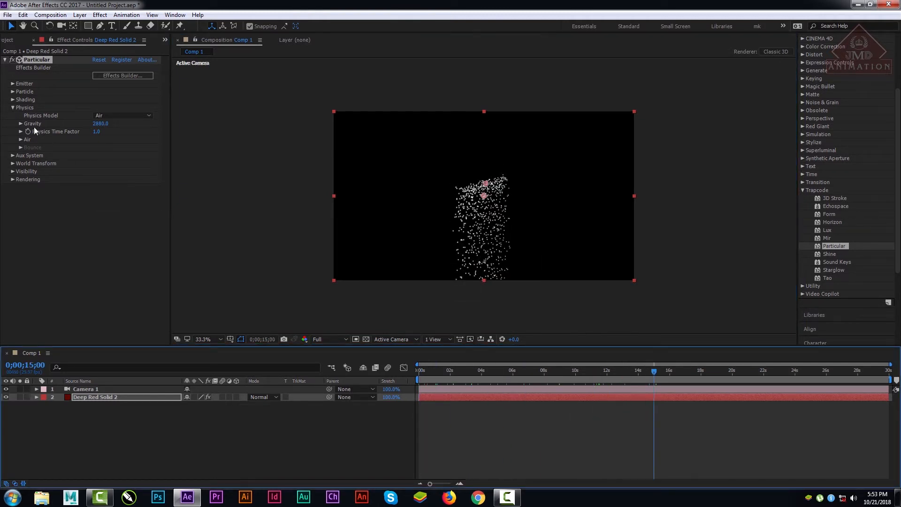
left_click_drag(101, 124, 696, 152)
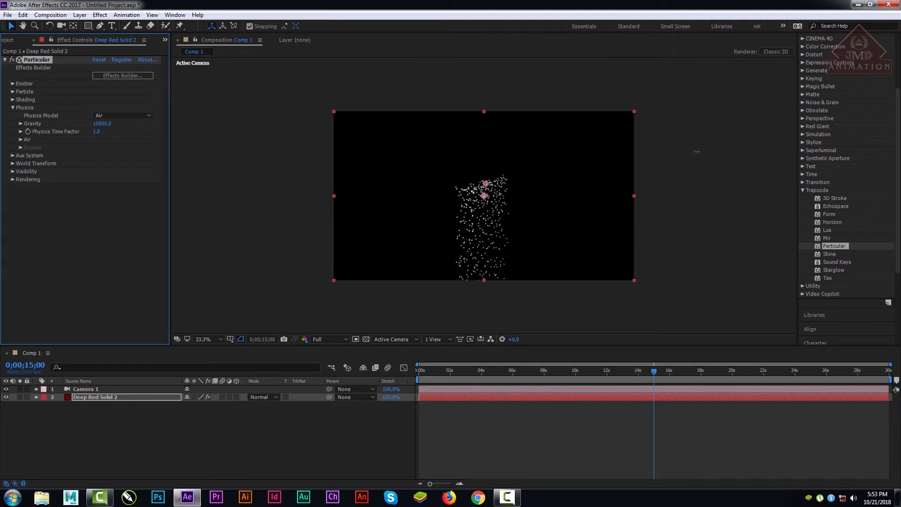
left_click(516, 379)
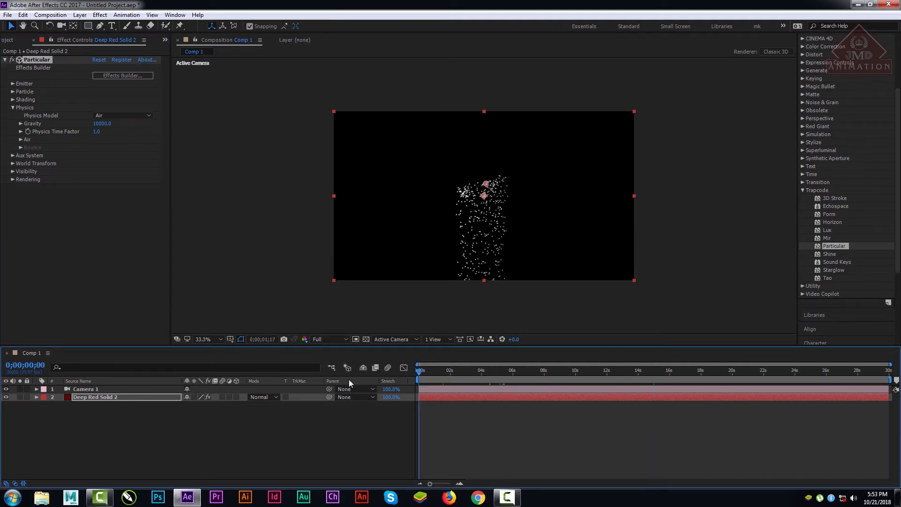
key("Home")
key("space")
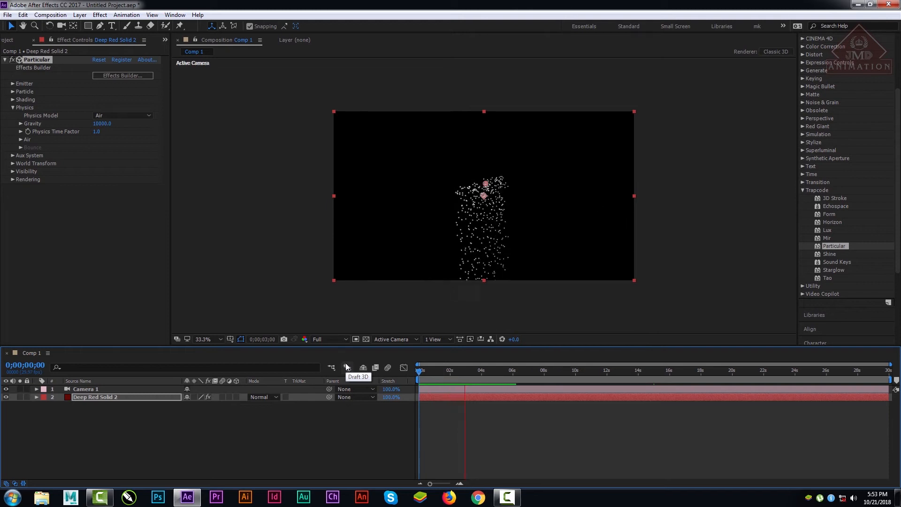
key("space")
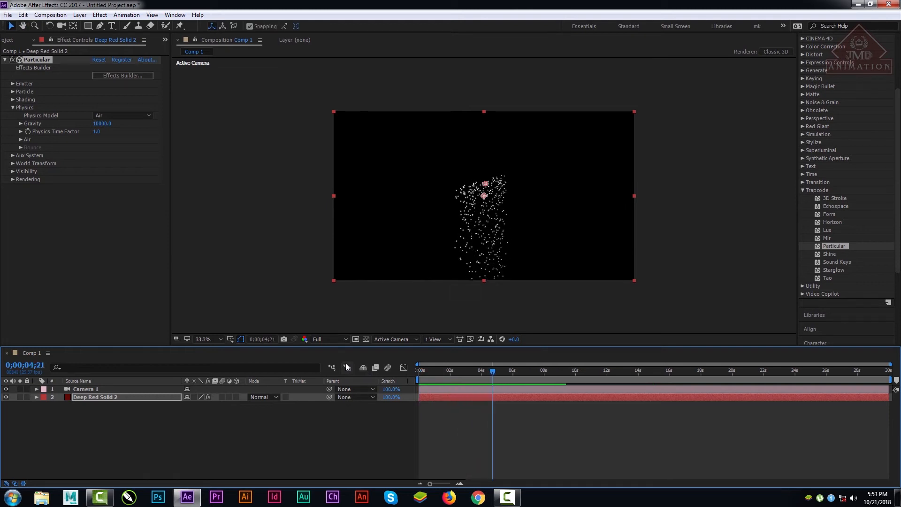
Step: Lower the Gravity to 1130 and preview the falling particles from 0;00;04;21
left_click_drag(93, 123, 69, 193)
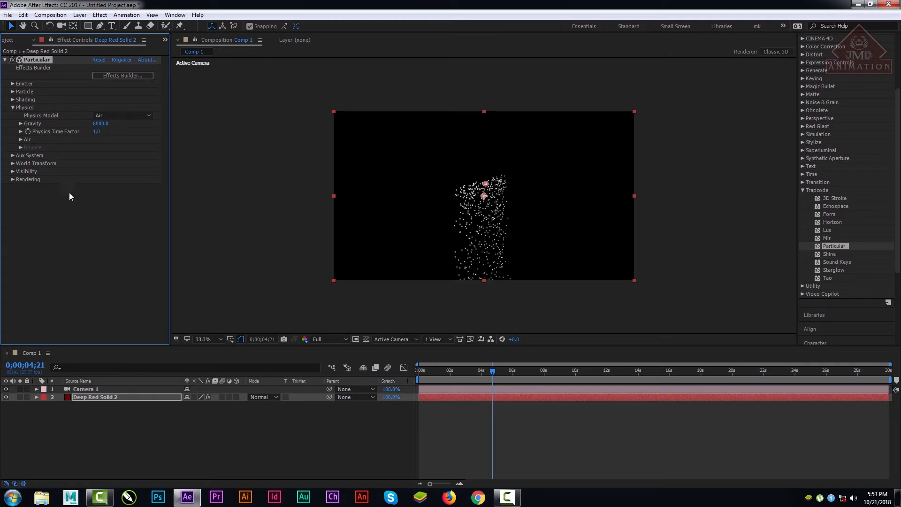
left_click_drag(104, 124, 77, 220)
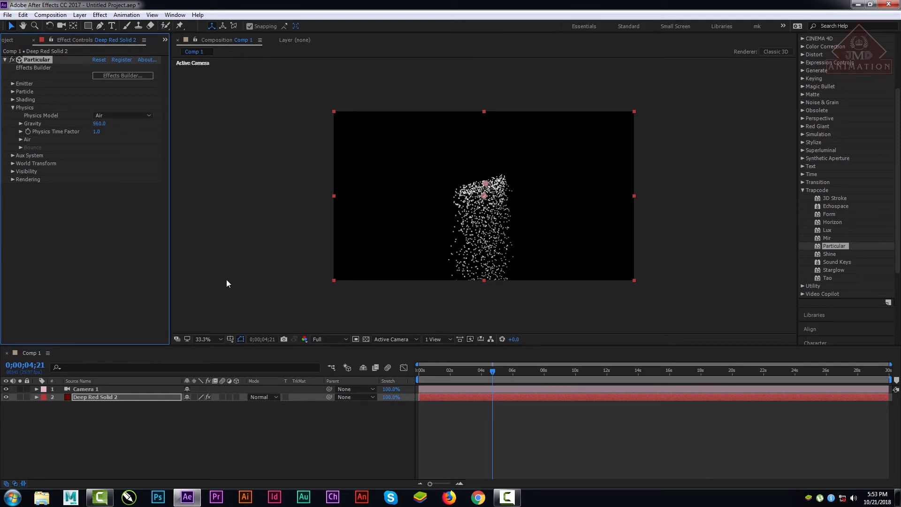
left_click_drag(96, 124, 131, 153)
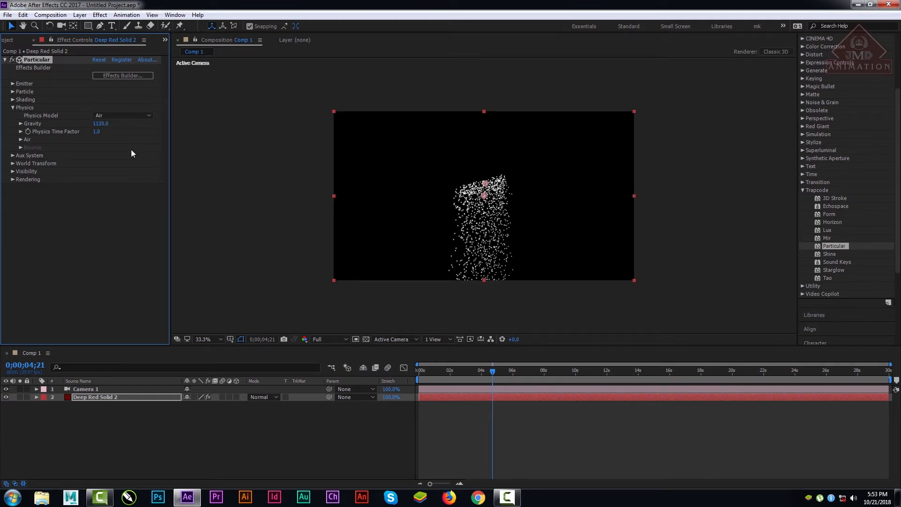
key("space")
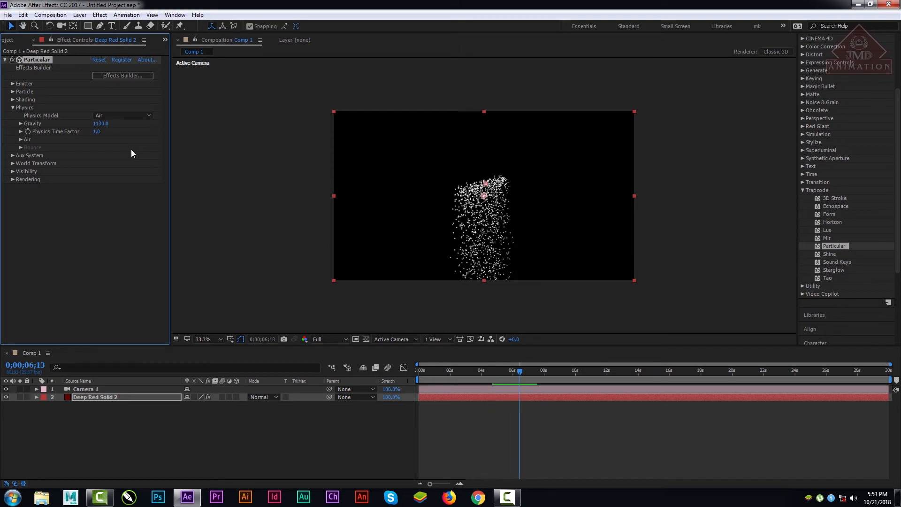
Step: Try a Particular Gravity of -7680 on the red solid and preview the particles from the first frame
left_click_drag(104, 126, 23, 192)
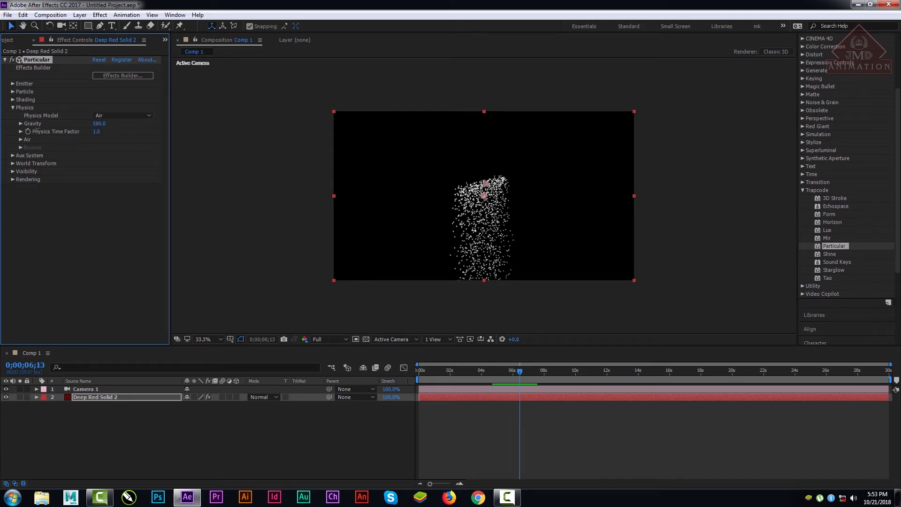
left_click_drag(111, 125, 57, 125)
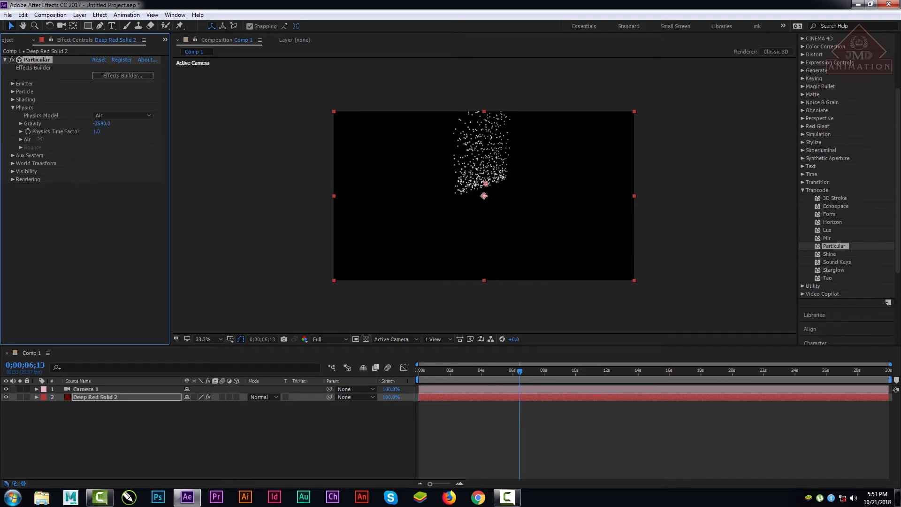
left_click_drag(477, 369, 393, 381)
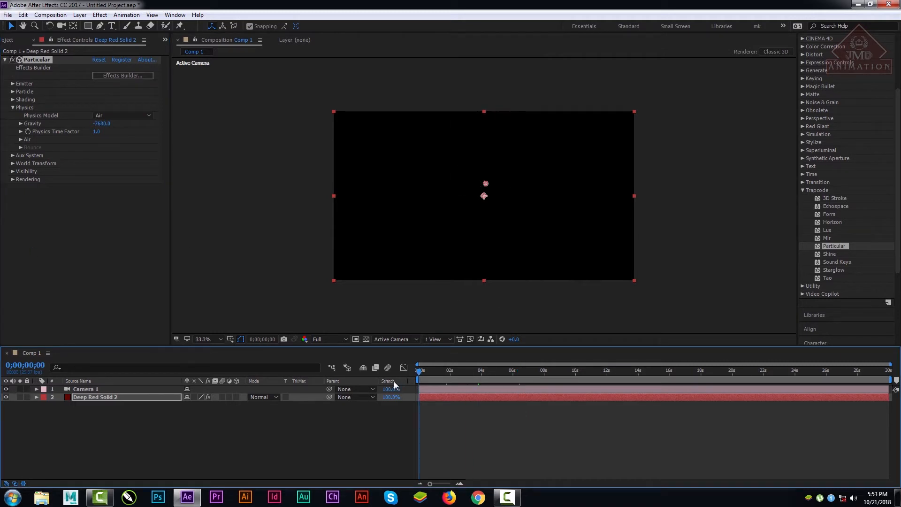
key("space")
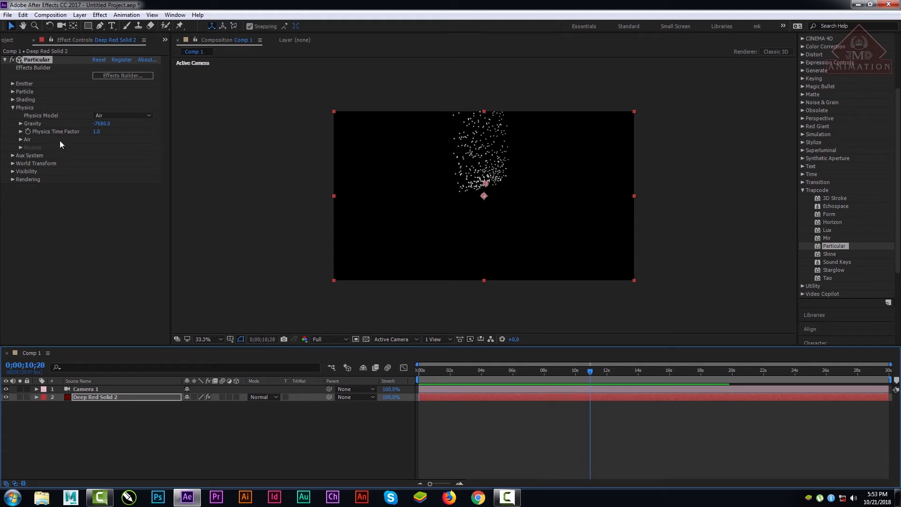
Step: Set the Gravity to 8210 and the Physics Time Factor to 10, and preview the particles from the first frame
left_click_drag(104, 123, 193, 120)
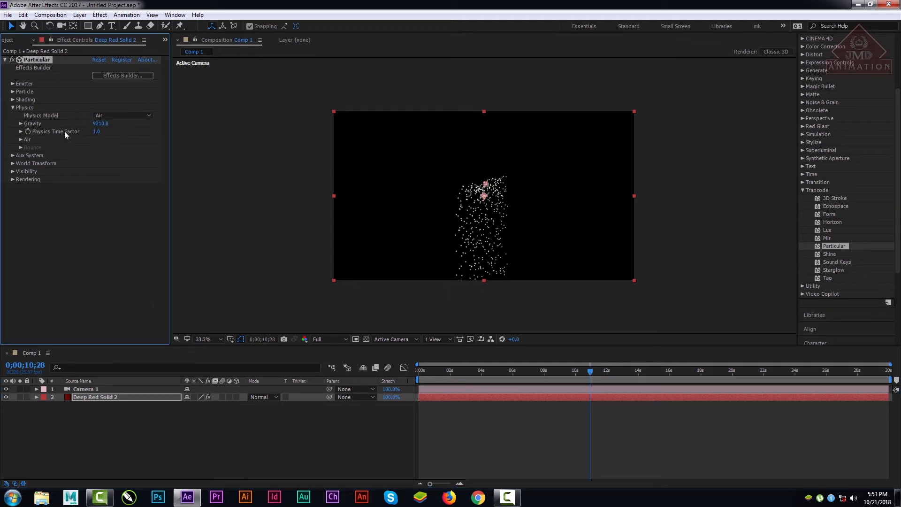
left_click(21, 131)
left_click_drag(96, 144, 192, 148)
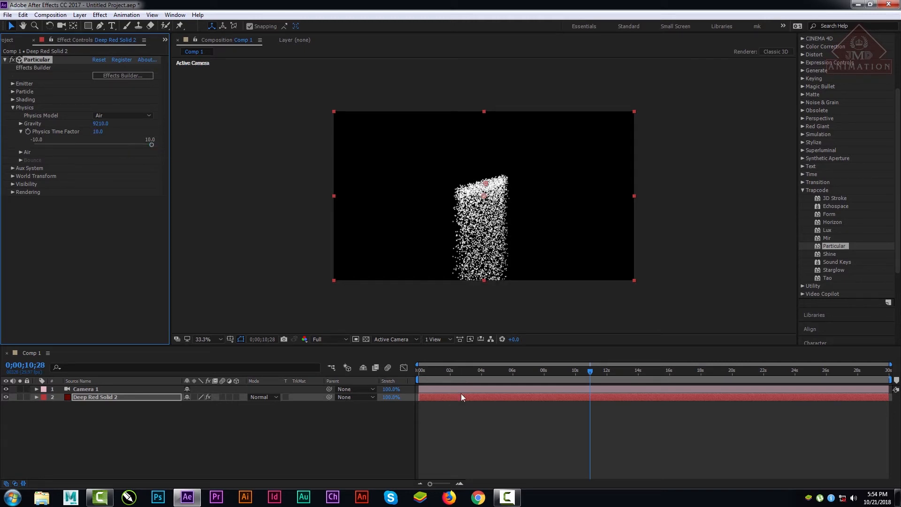
left_click_drag(438, 366, 412, 381)
key("space")
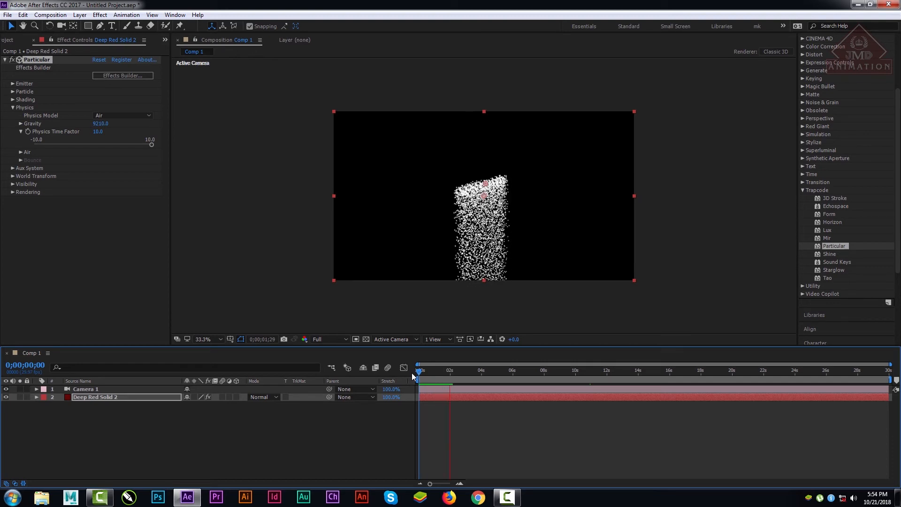
key("space")
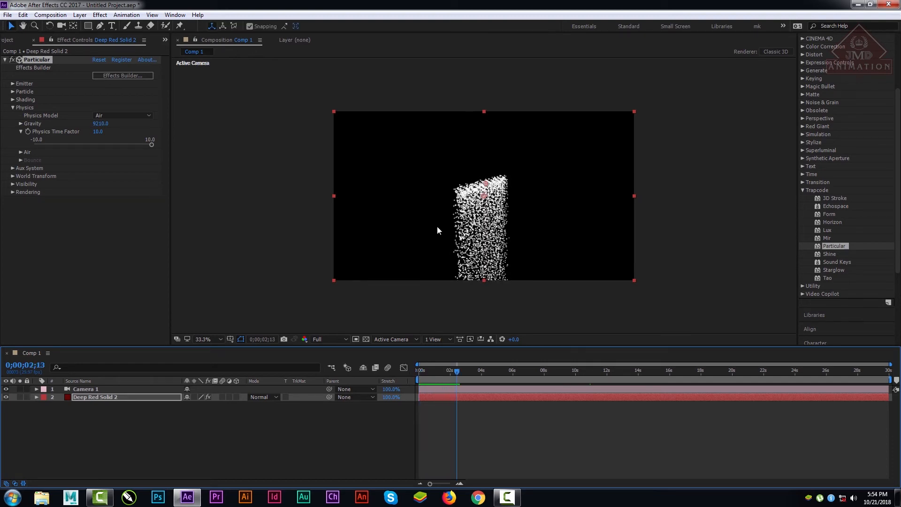
Step: Compare Physics Time Factor values near 0 with a value of 10 on the current frame
left_click_drag(152, 145, 94, 151)
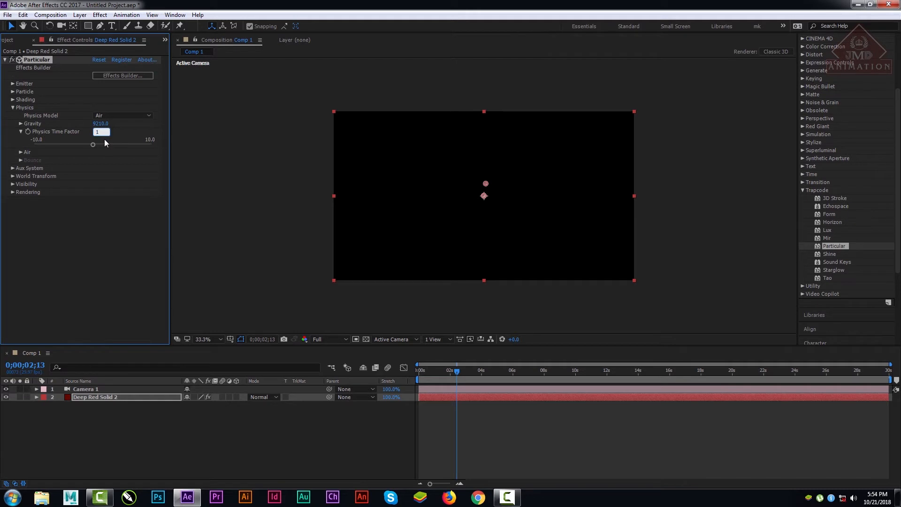
type("0")
key("Return")
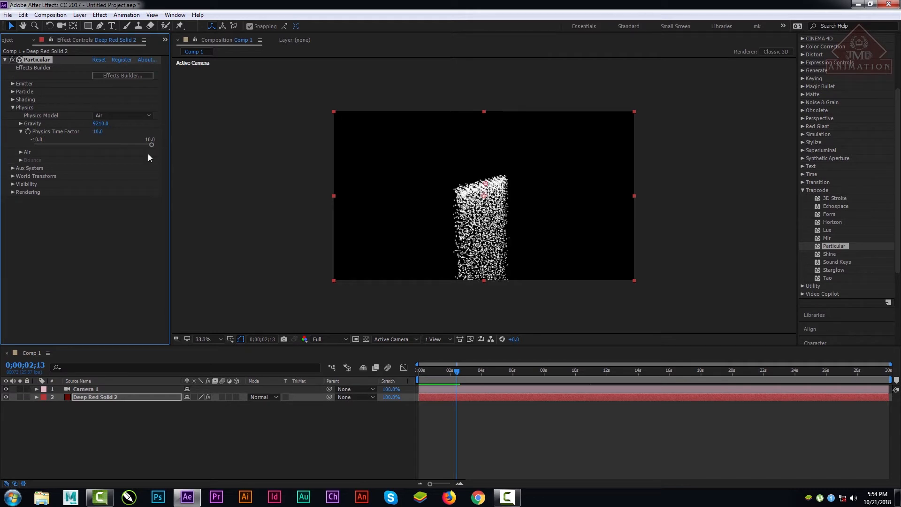
left_click_drag(152, 144, 97, 144)
left_click(98, 132)
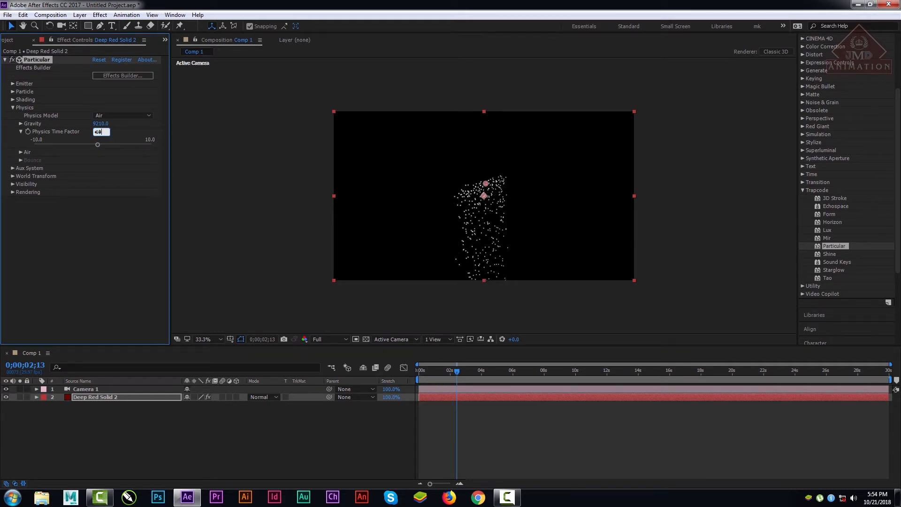
type("10")
key("Return")
Step: Try a Physics Time Factor of 1 and preview the particles from 0;00;00;12
left_click(98, 132)
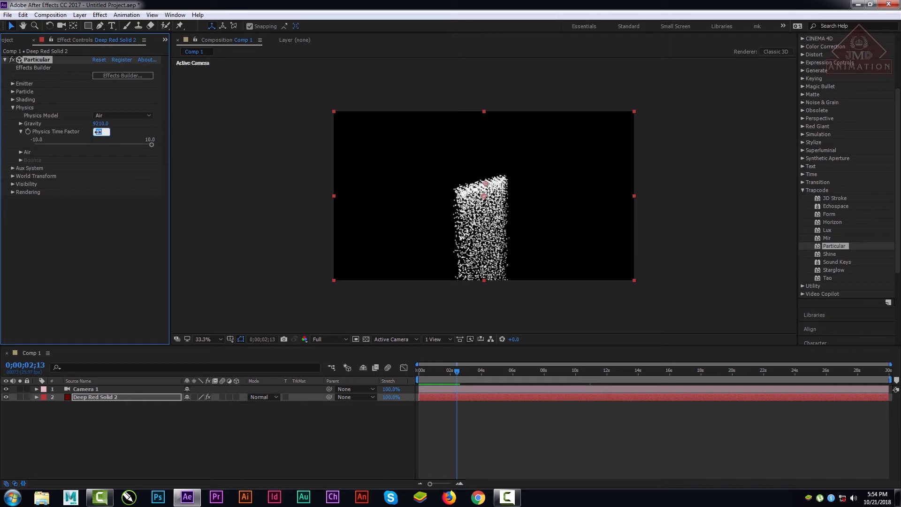
type("1")
key("Return")
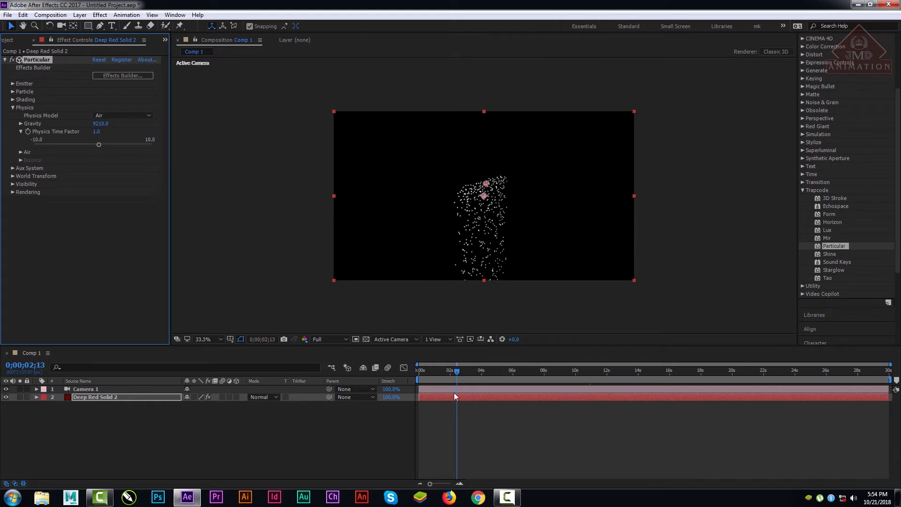
left_click_drag(454, 371, 424, 370)
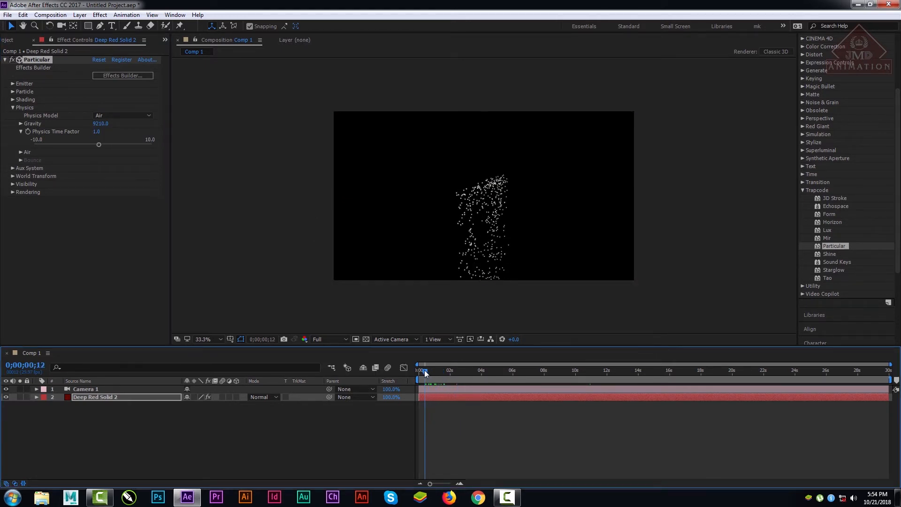
key("space")
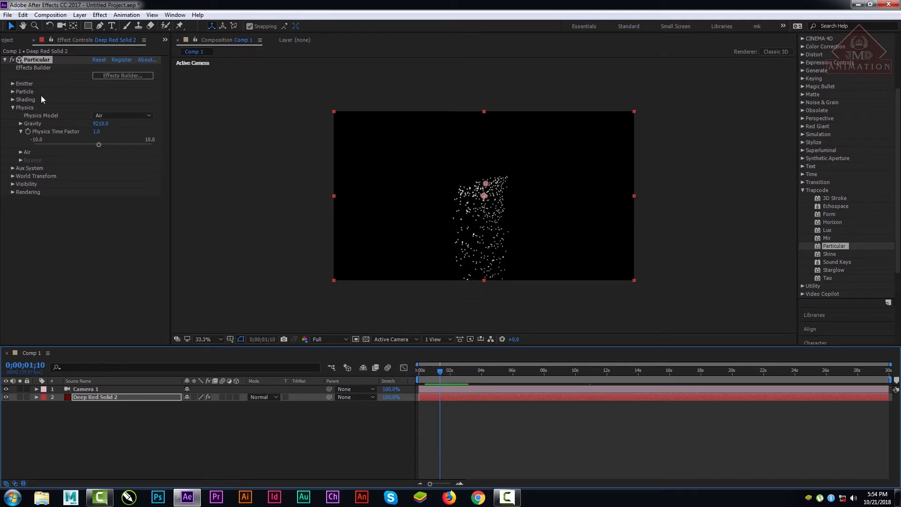
Step: Try a Physics Time Factor of 0.5 and scrub the particle animation to 0;00;02;03
left_click(98, 132)
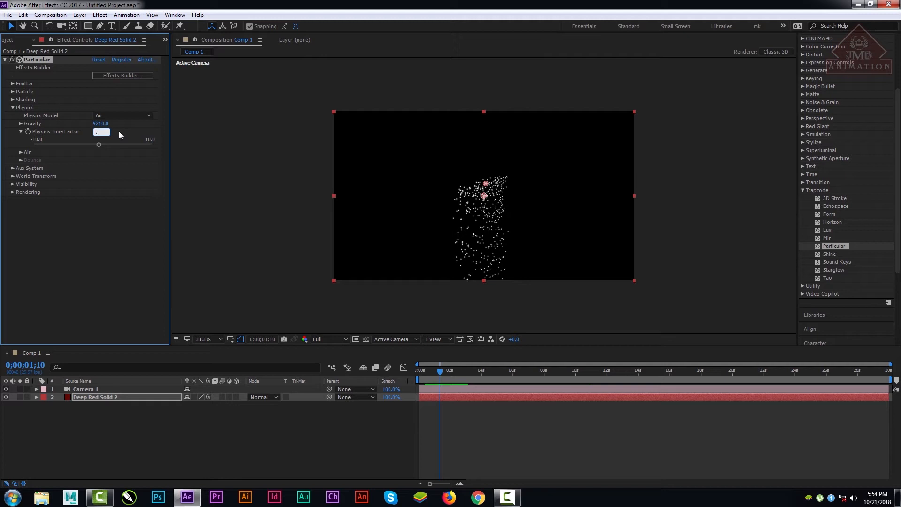
key("Return")
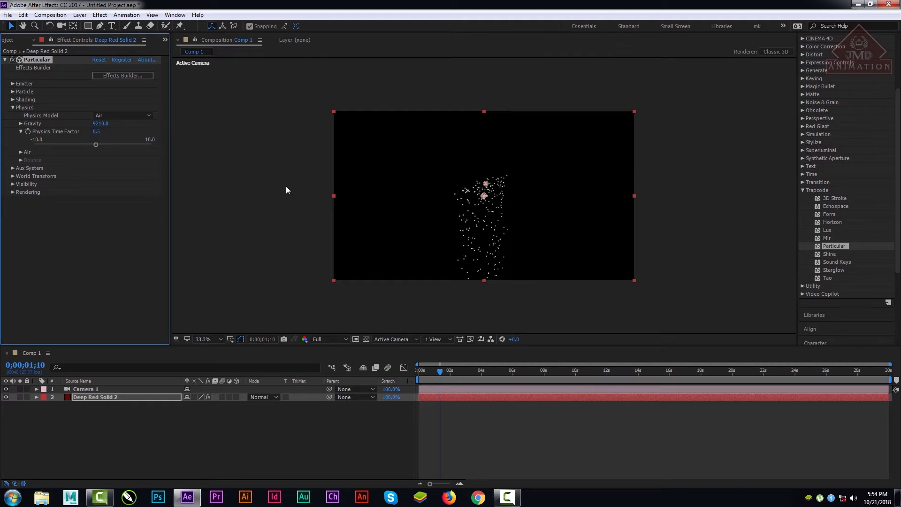
left_click_drag(427, 364, 451, 390)
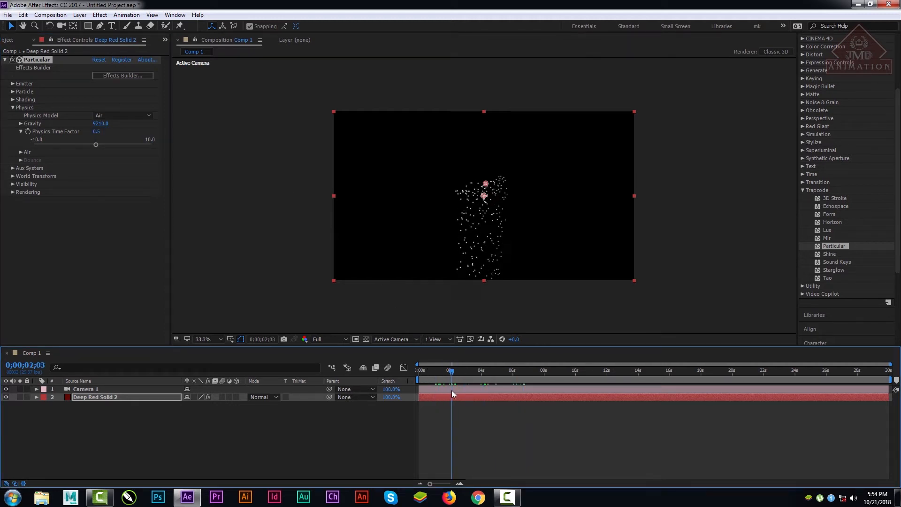
Step: Try a Physics Time Factor of -4.9 and preview the particles from 0;00;02;03
mouse_move(95, 145)
left_mouse_down()
mouse_move(128, 147)
mouse_move(82, 148)
mouse_move(97, 148)
left_mouse_up()
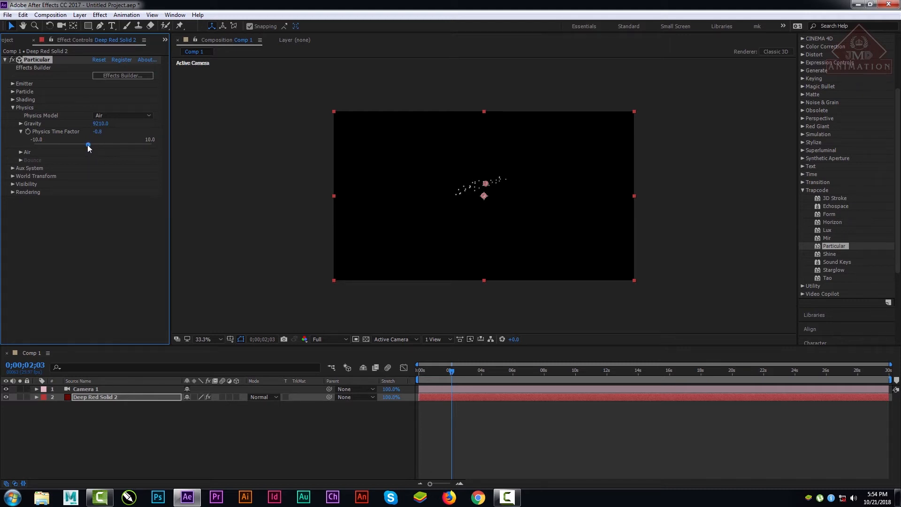
left_click_drag(88, 145, 65, 147)
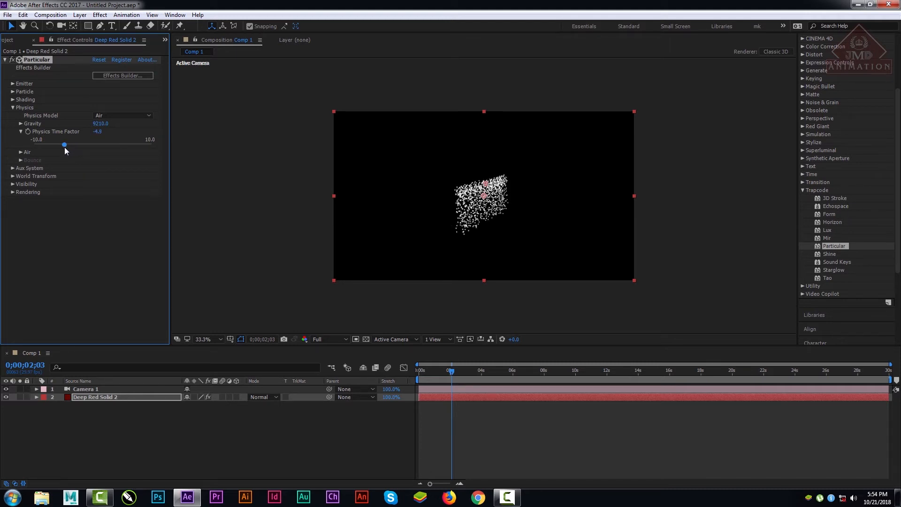
key("space")
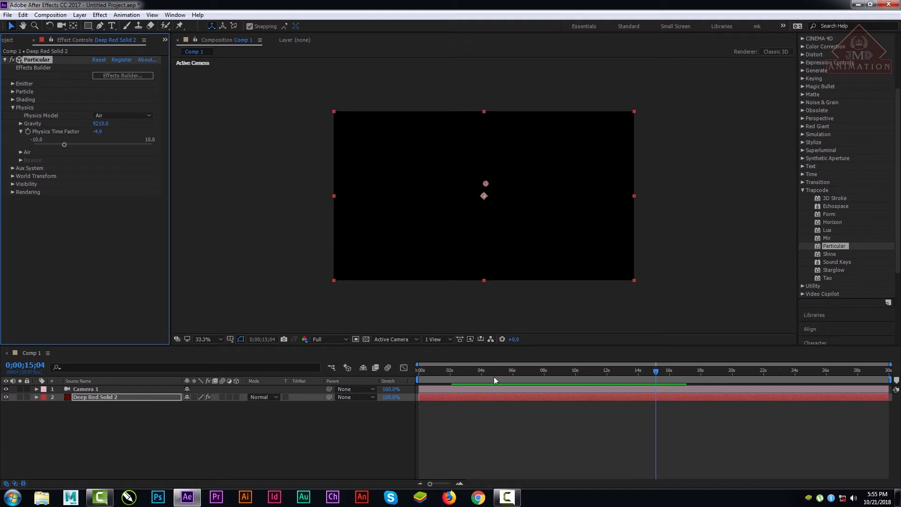
left_click_drag(494, 376, 468, 378)
Step: Set the Physics Time Factor to -6.5 and preview the particles from the first frame
left_click_drag(65, 145, 55, 145)
left_click_drag(440, 370, 409, 375)
key("space")
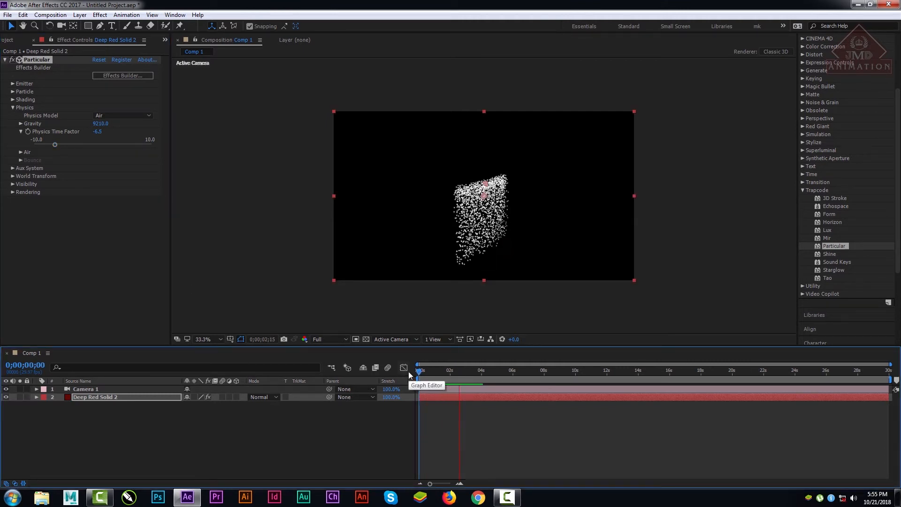
Step: Try the Bounce physics model with a preview from 0;00;01;22, and return the Physics Model to Air
left_click(121, 115)
left_click(118, 134)
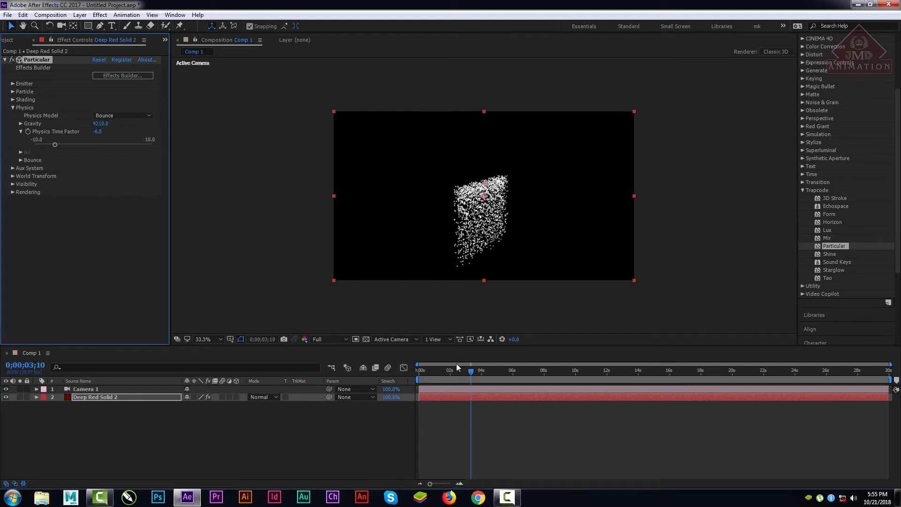
mouse_move(456, 366)
left_mouse_down()
mouse_move(422, 368)
mouse_move(473, 369)
mouse_move(427, 369)
mouse_move(441, 359)
left_mouse_up()
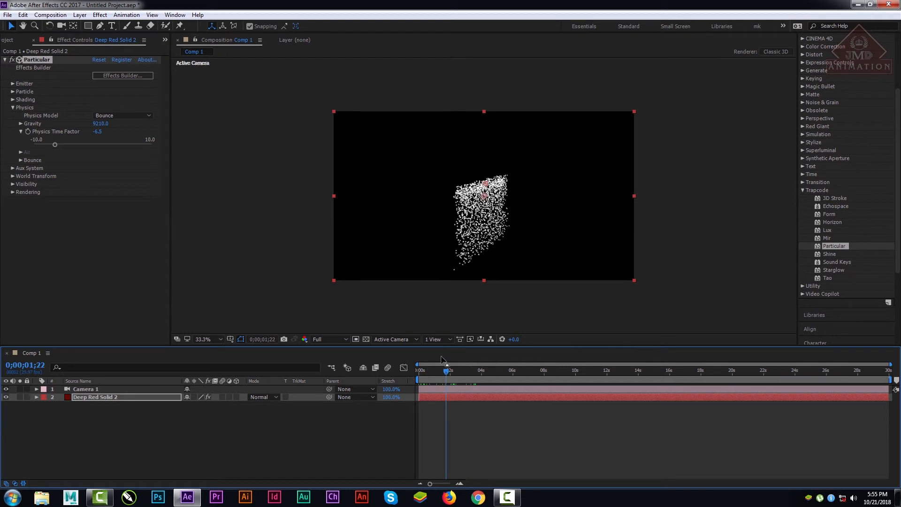
key("space")
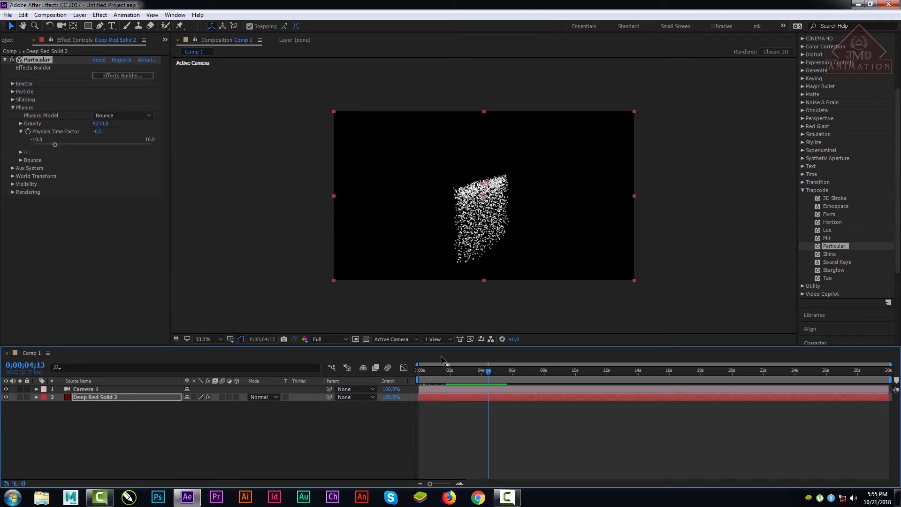
left_click(148, 114)
left_click(118, 123)
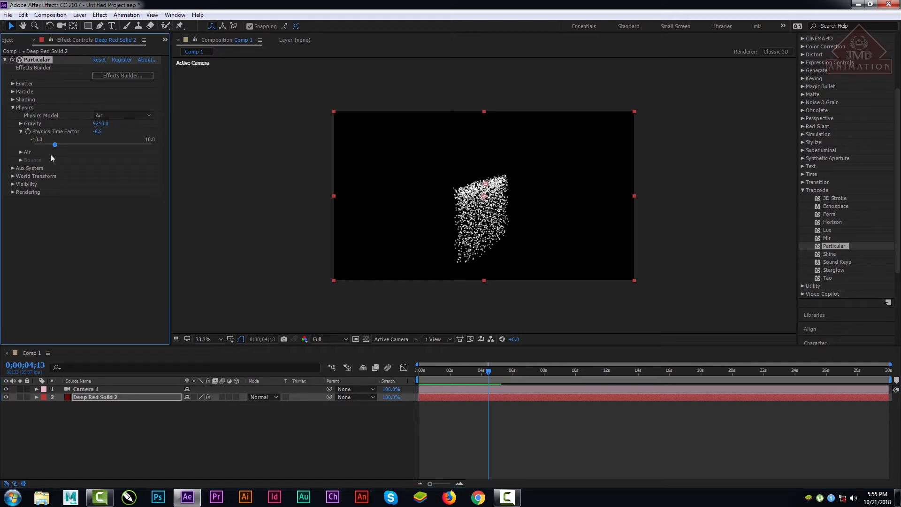
left_click(118, 117)
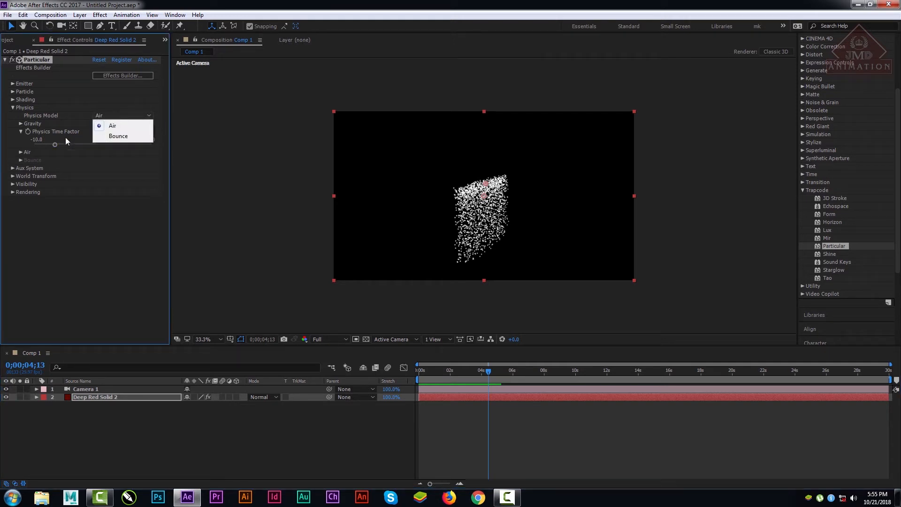
left_click(94, 160)
Step: Expand the Air settings, set Motion Path to 1 and dismiss the missing-light alert
left_click(21, 152)
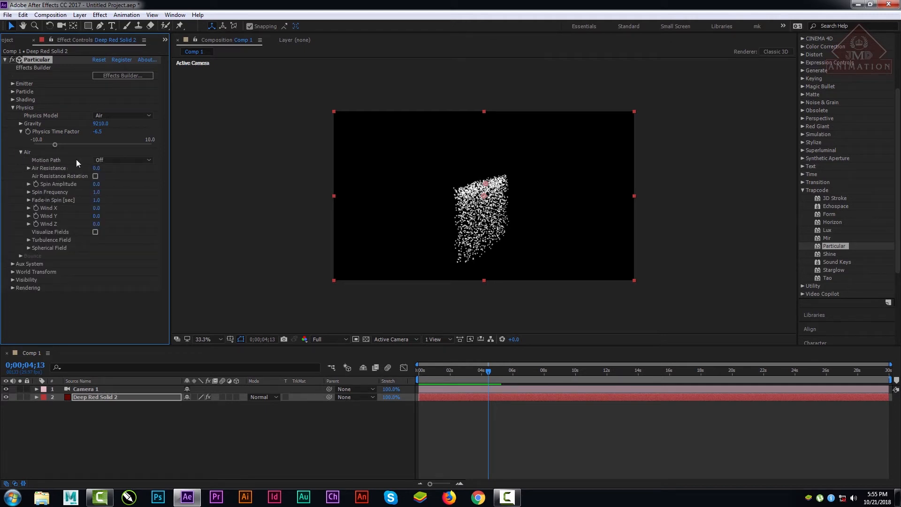
left_click(113, 160)
left_click(118, 180)
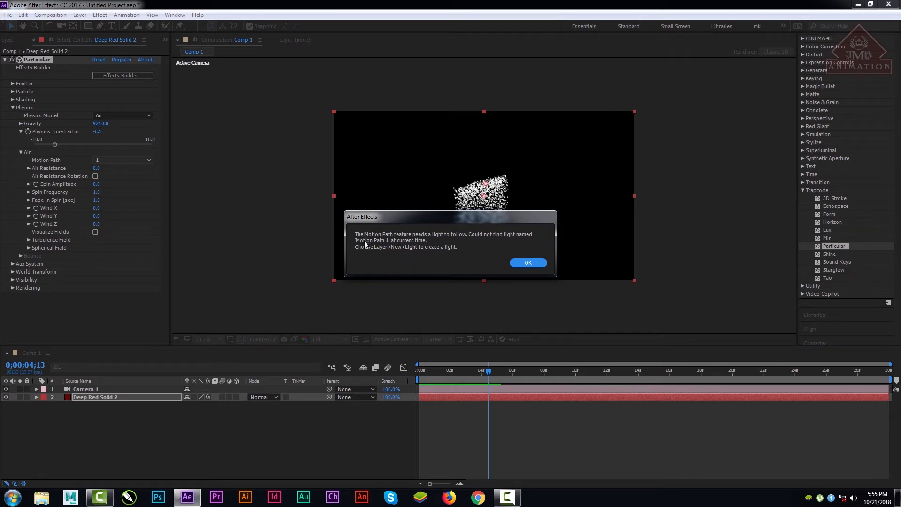
left_click(525, 262)
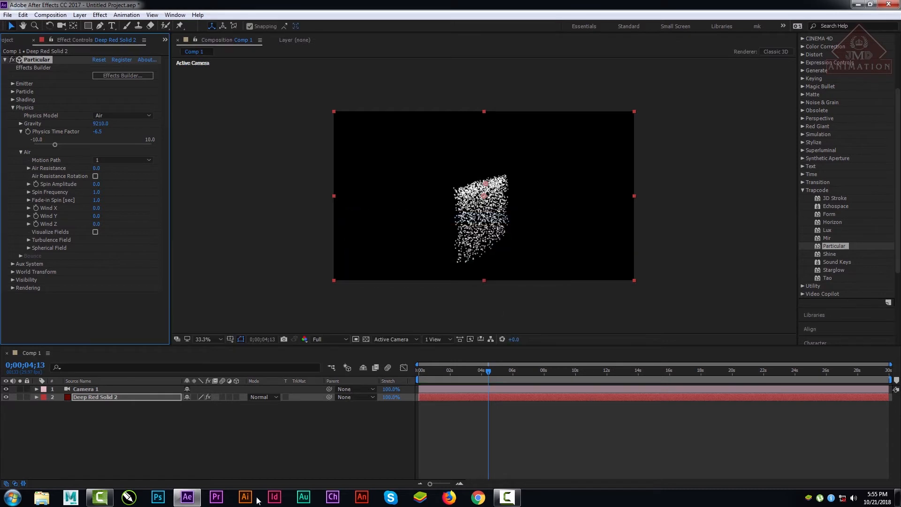
Step: Create a spot light named Motion Path with the default settings and move it slightly closer to the particles
right_click(136, 447)
mouse_move(176, 355)
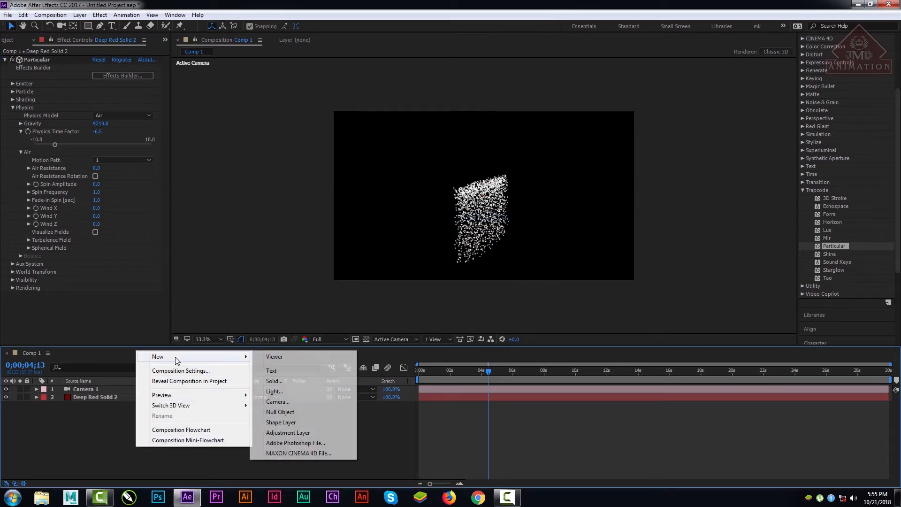
left_click(282, 392)
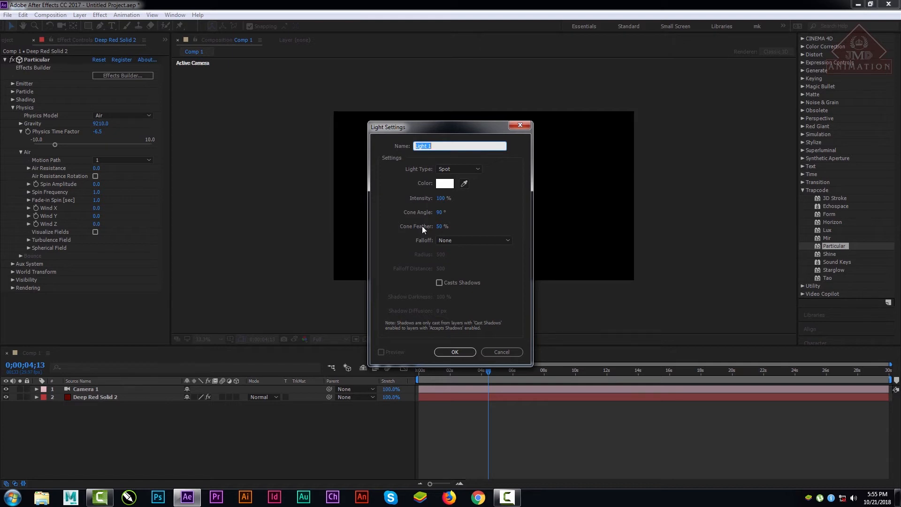
type("Motion Path")
left_click(455, 351)
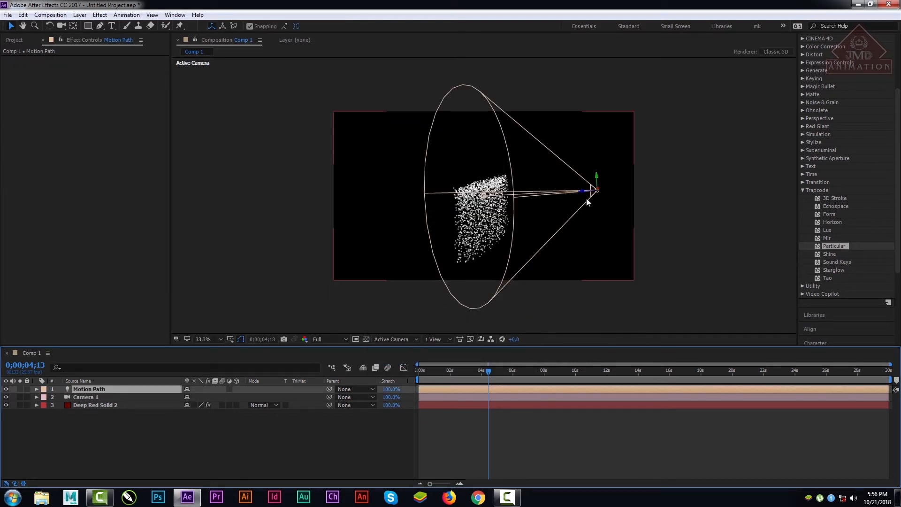
left_click_drag(584, 192, 565, 187)
Step: Set the particle layer's Motion Path to 3 HQ and scrub the timeline to 0;00;14;23
left_click(94, 404)
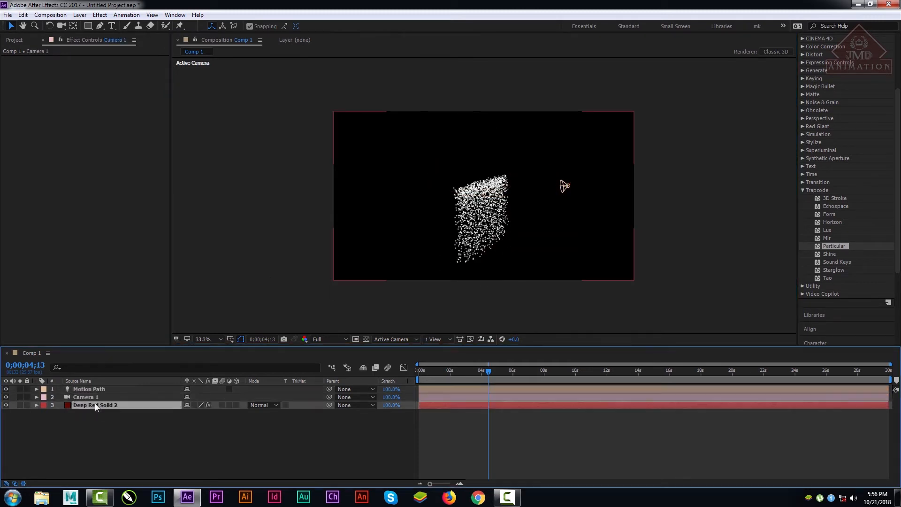
left_click(116, 161)
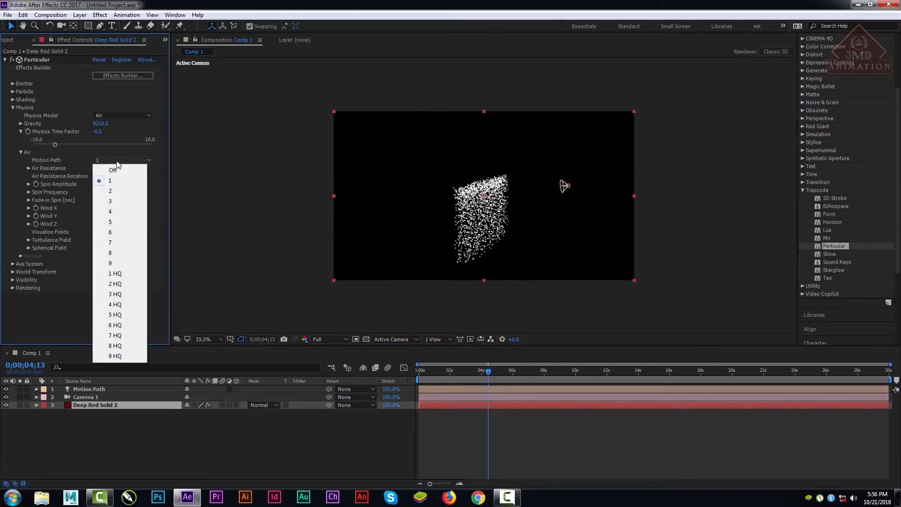
left_click(116, 291)
key("comma")
key("comma")
key("comma")
key("comma")
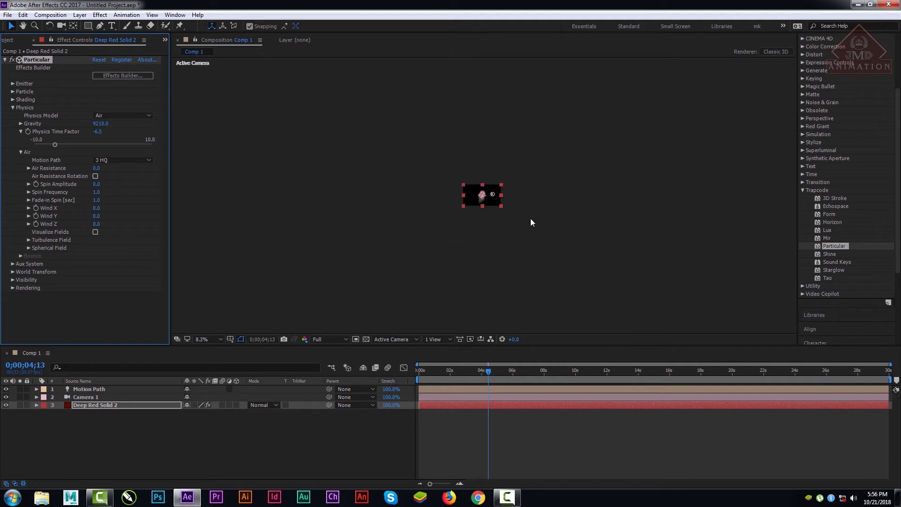
key("comma")
key("comma")
key("comma")
key("comma")
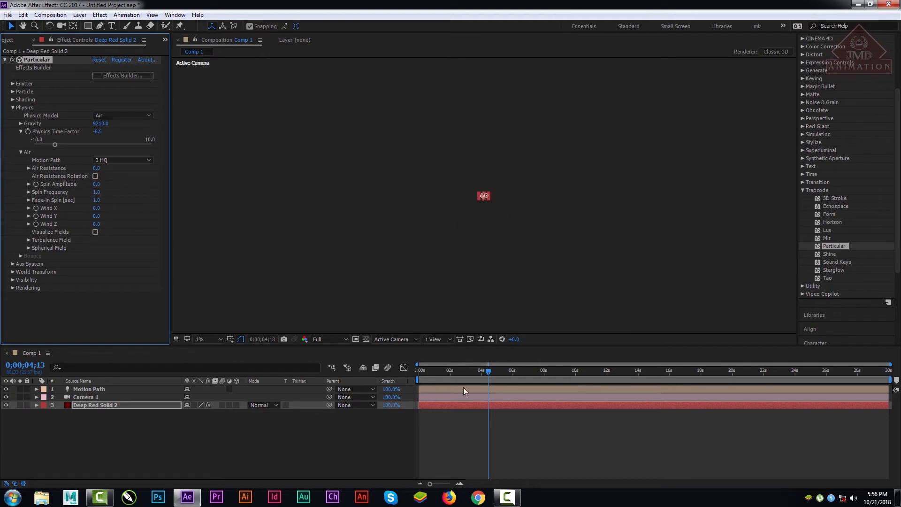
left_click(206, 344)
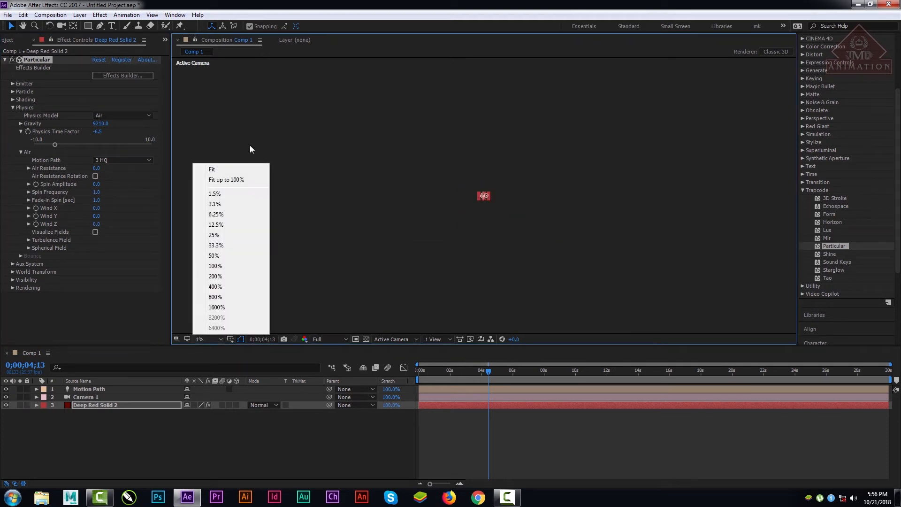
left_click(211, 178)
left_click_drag(481, 370, 649, 371)
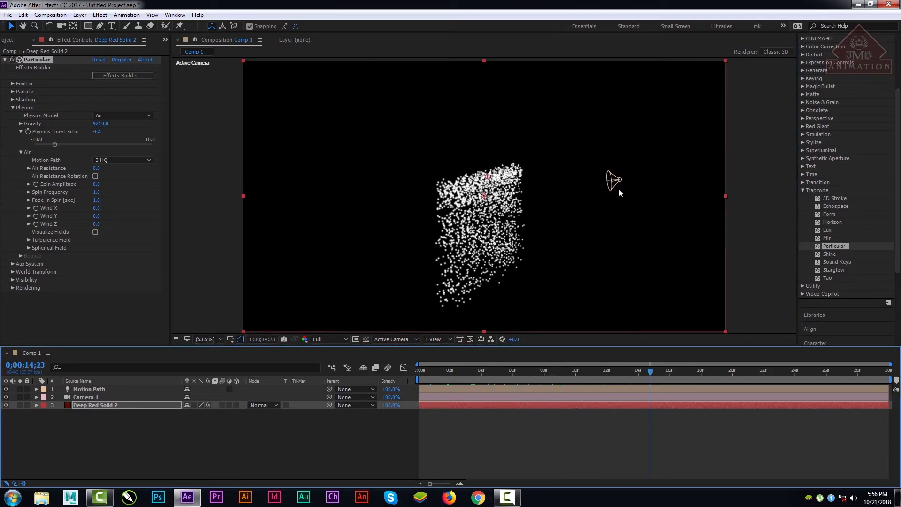
Step: Expand the Motion Path light's properties and set its Z position to -264.4, closer to the particles
left_click(91, 398)
left_click(97, 388)
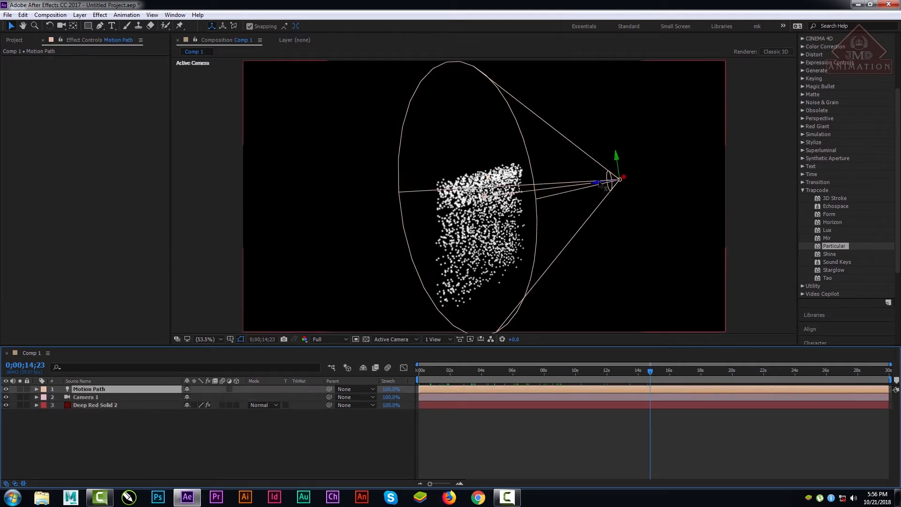
left_click(94, 405)
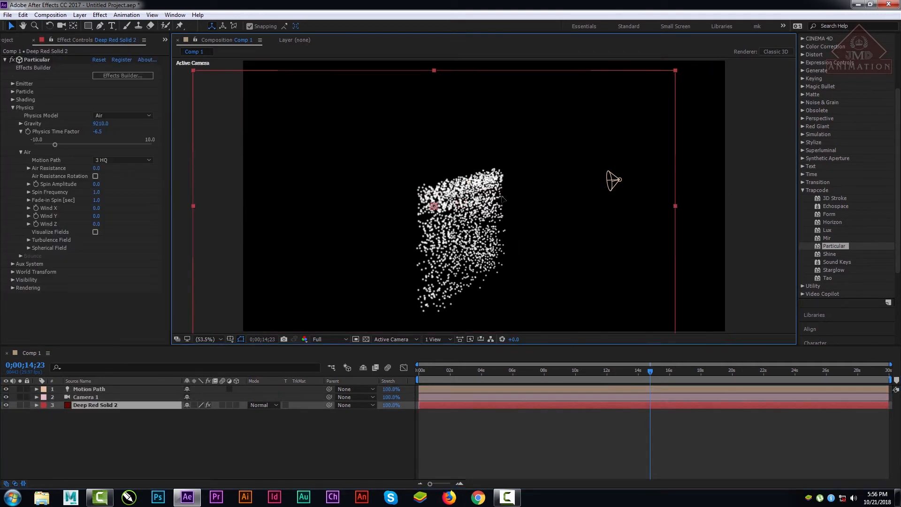
left_click(117, 459)
left_click(103, 381)
left_click(115, 388)
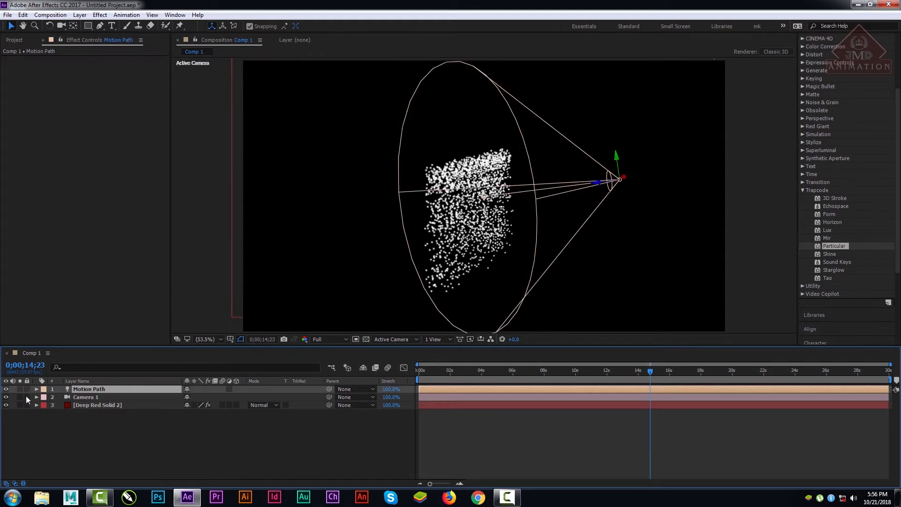
left_click(36, 388)
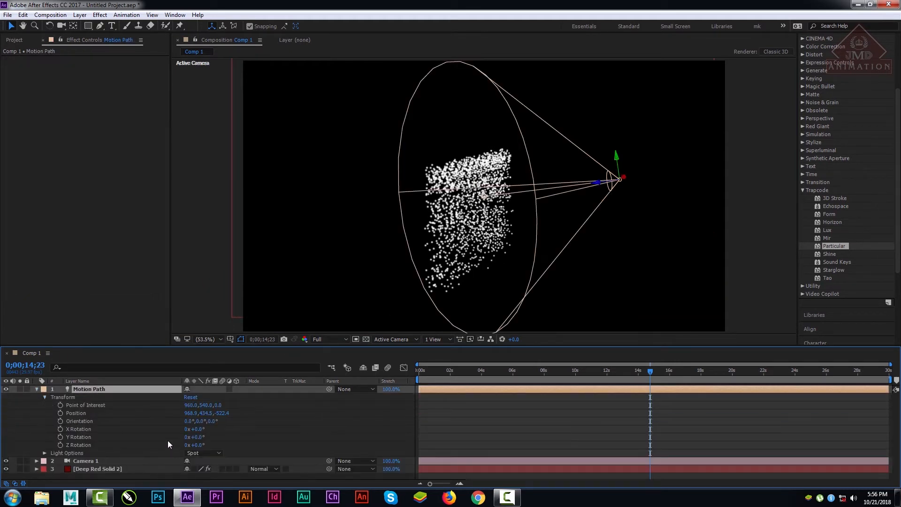
left_click_drag(221, 415, 343, 413)
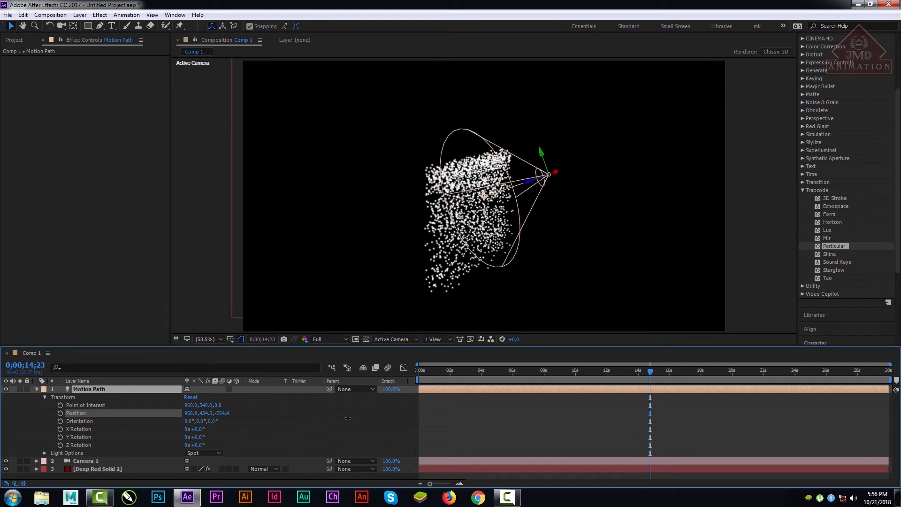
Step: Change the Motion Path light's color to green (30FF00) in its Light Options and collapse the layer's properties
left_click(42, 397)
left_click(44, 404)
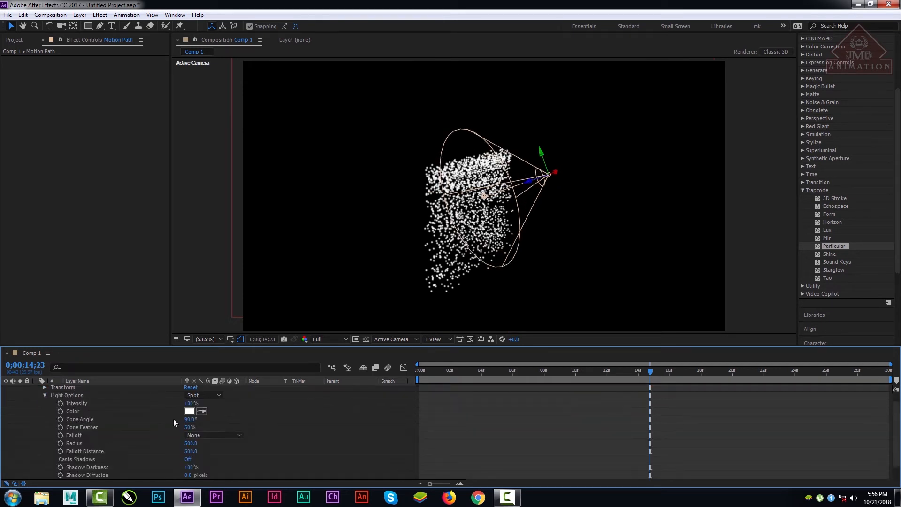
left_click(189, 411)
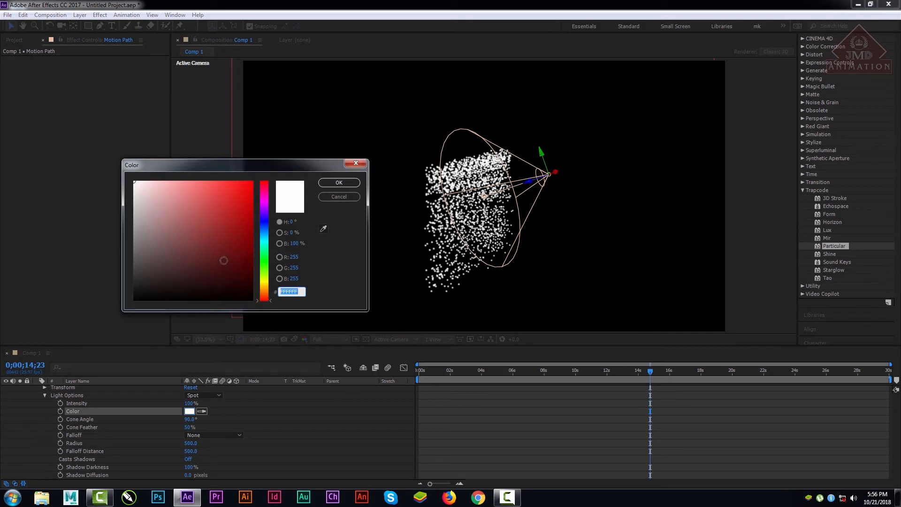
left_click_drag(224, 260, 252, 182)
left_click(264, 265)
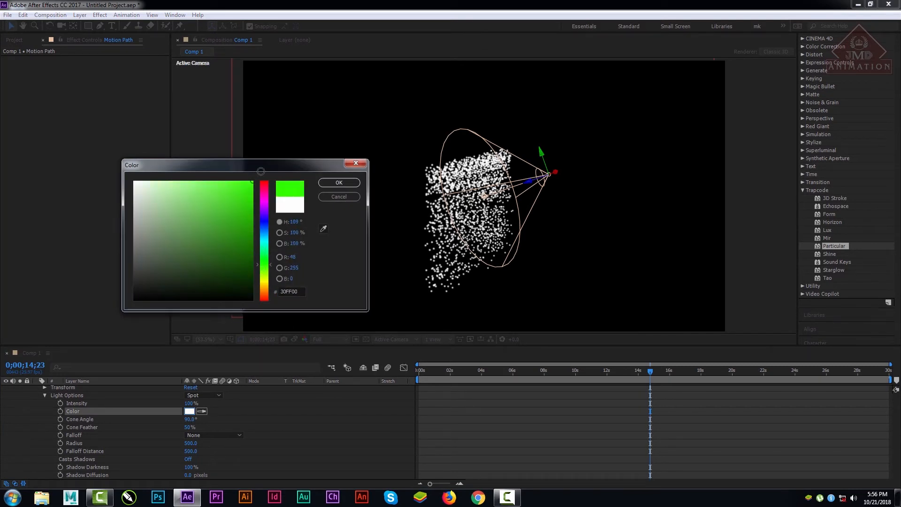
left_click(336, 183)
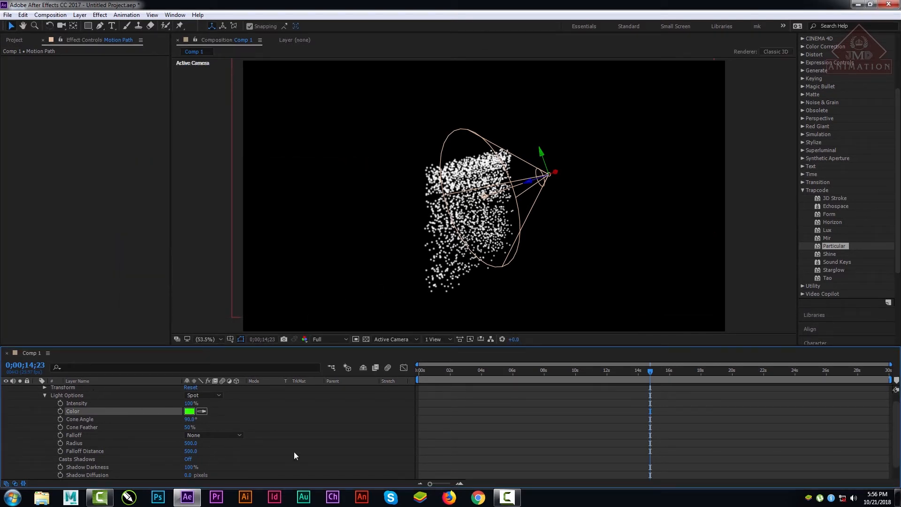
scroll(294, 452, "up", 1)
left_click(87, 389)
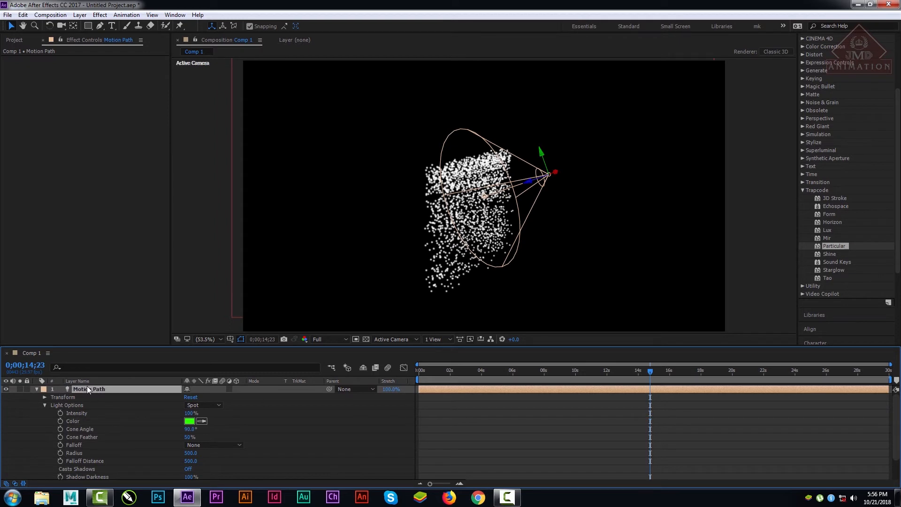
left_click(41, 387)
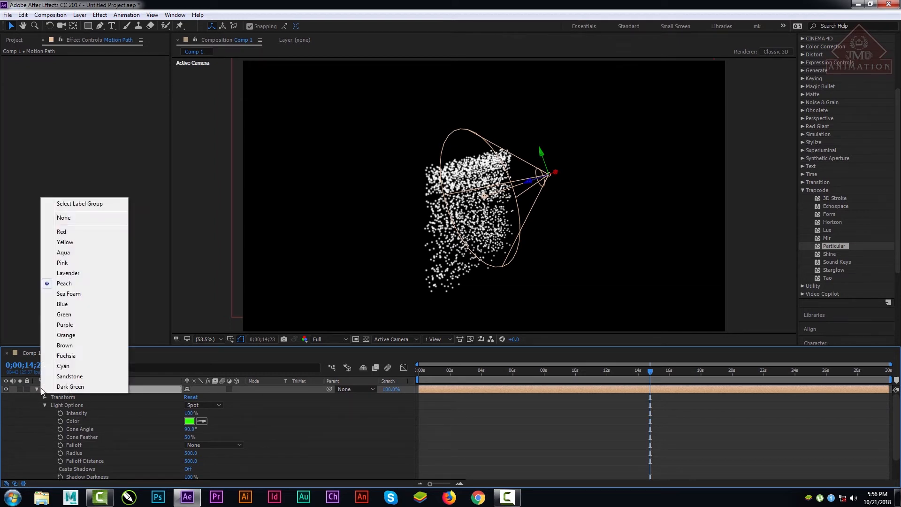
left_click(32, 390)
left_click(36, 389)
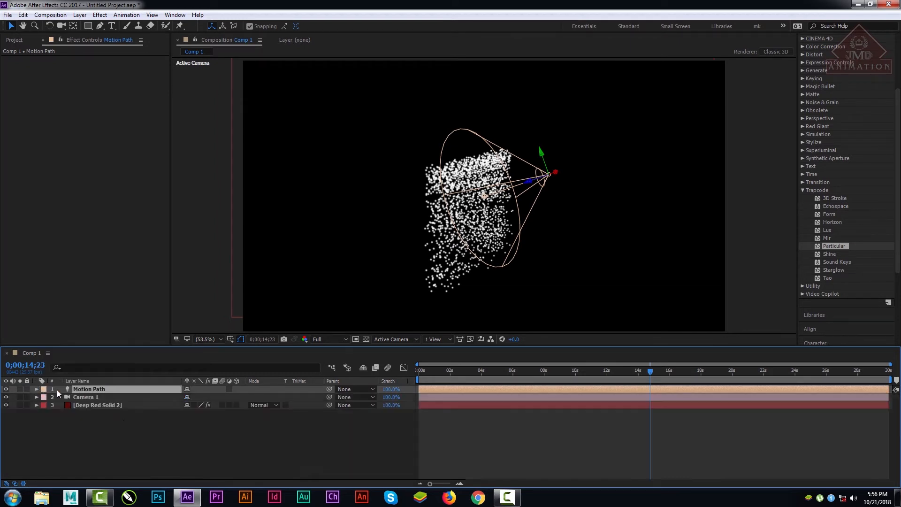
Step: Try Motion Path 7 HQ on the Deep Red Solid 2 particles, then turn Motion Path off and scrub to 0;00;09;20
left_click(89, 404)
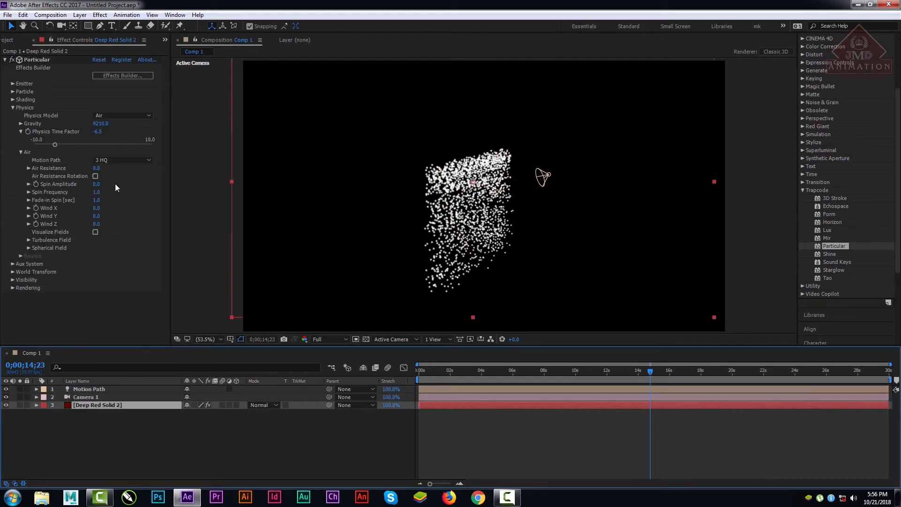
left_click(117, 160)
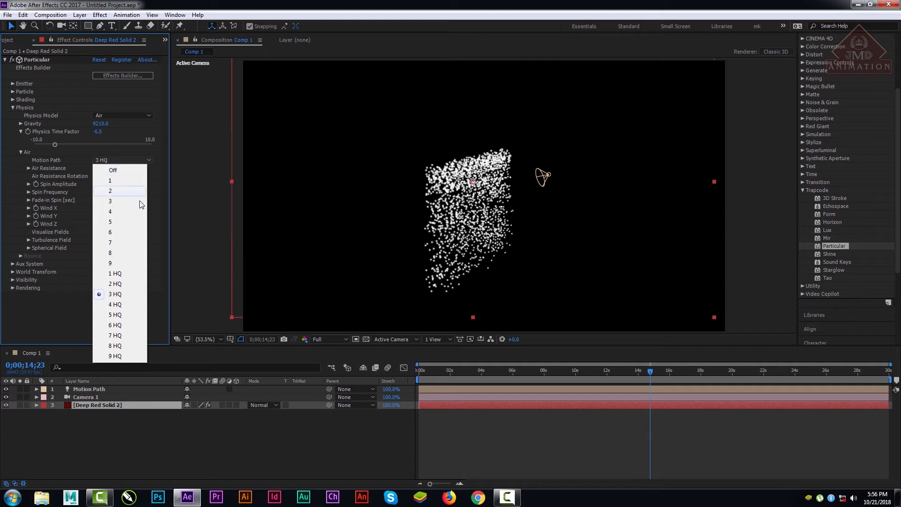
left_click(116, 336)
left_click(115, 160)
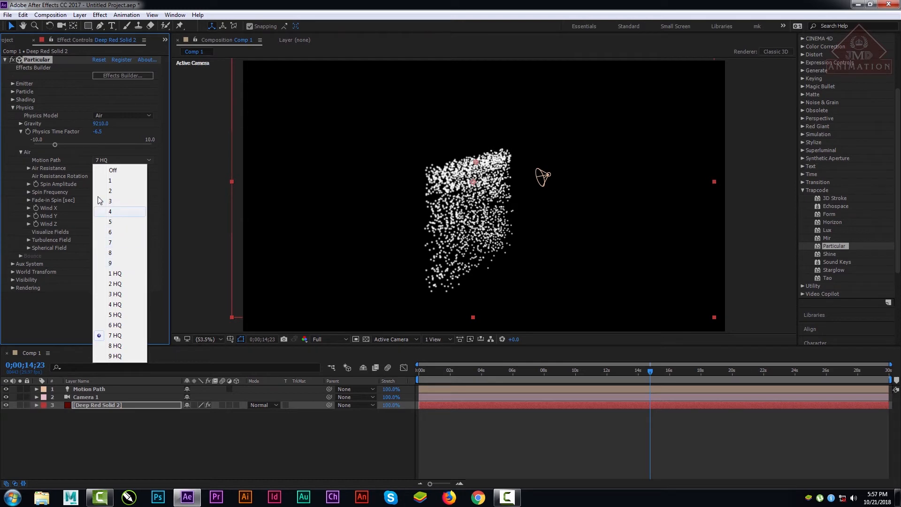
left_click(120, 172)
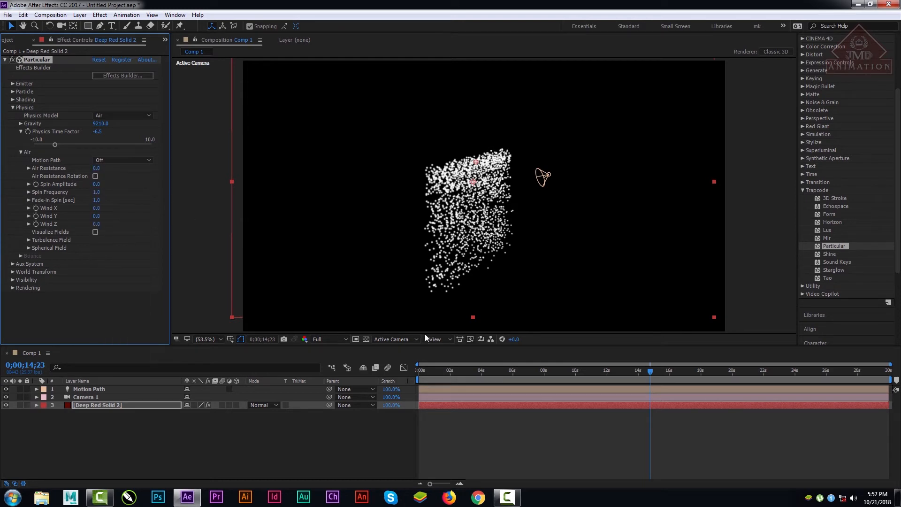
left_click_drag(437, 369, 570, 371)
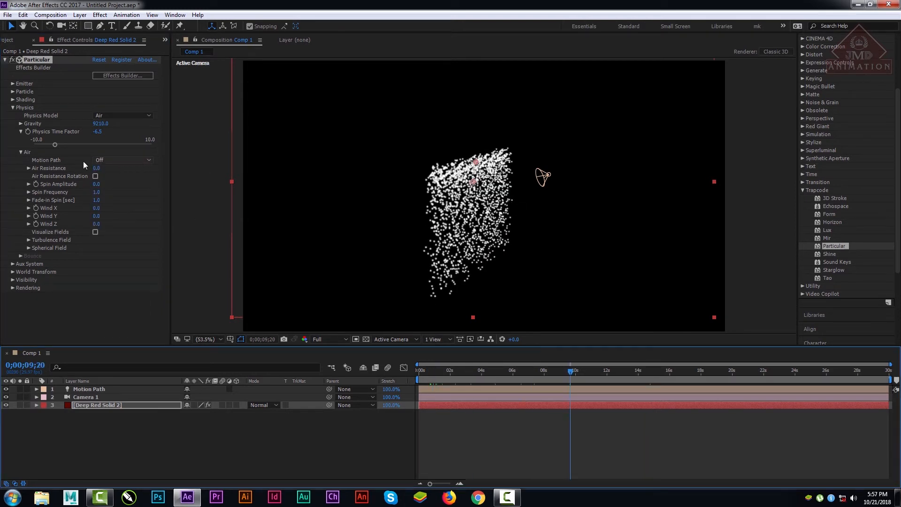
Step: Set Motion Path to 7, raise Air Resistance to about 100 and preview the particles from the first frame
left_click(134, 159)
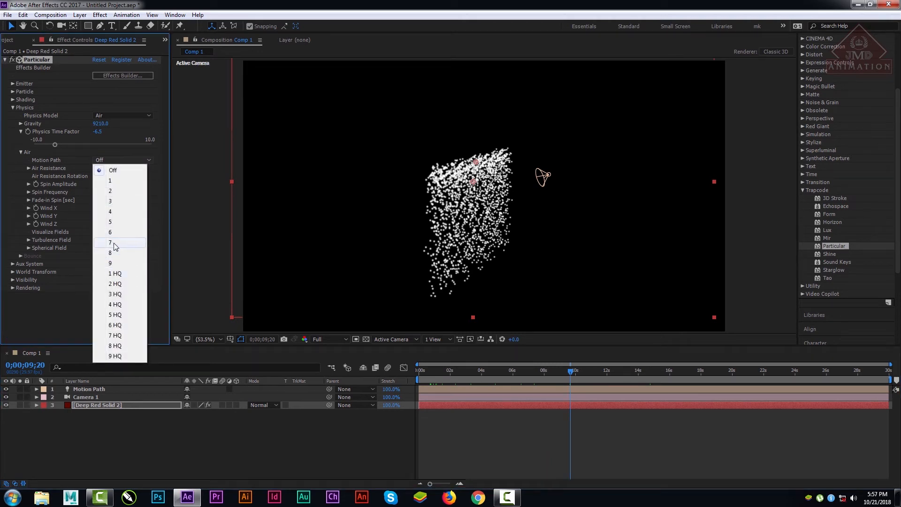
left_click(131, 244)
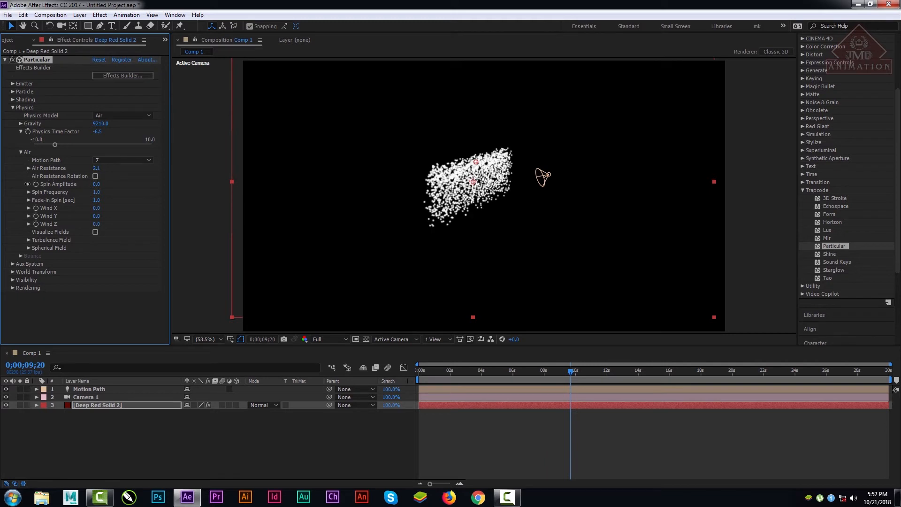
left_click_drag(46, 211, 440, 201)
left_click_drag(488, 369, 384, 373)
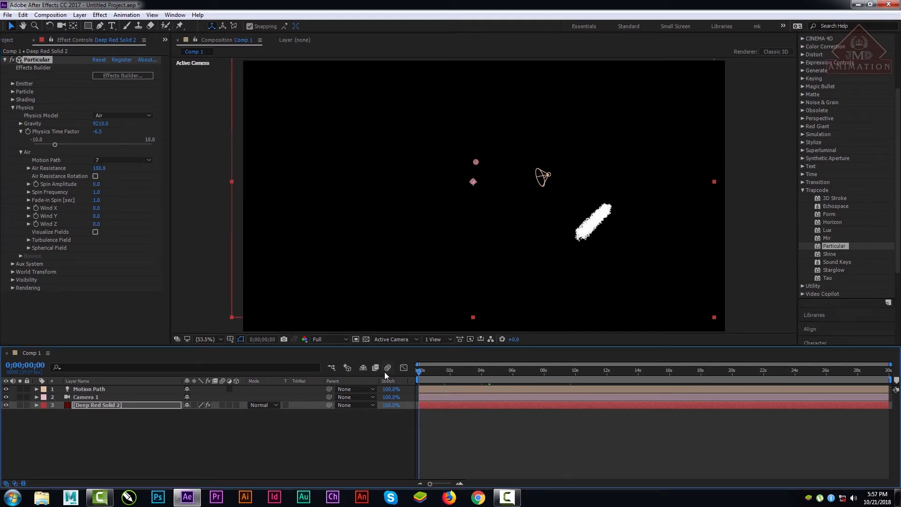
key("space")
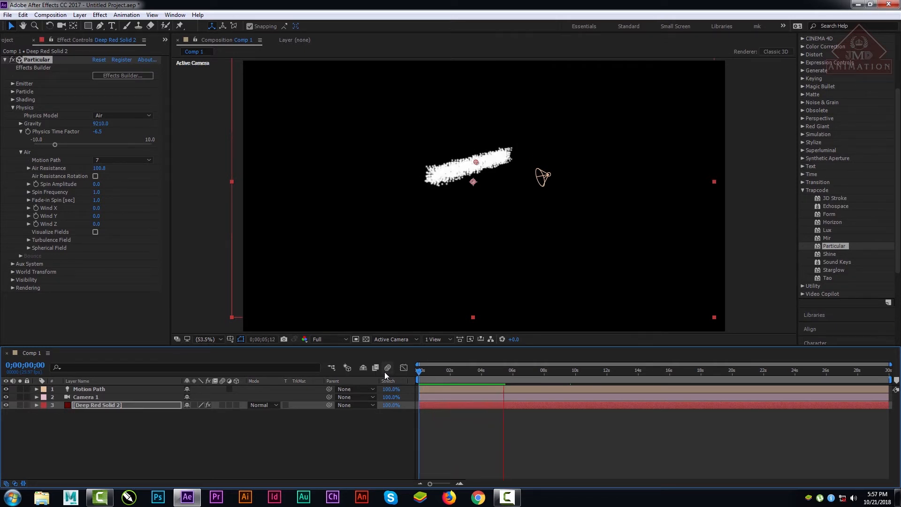
key("space")
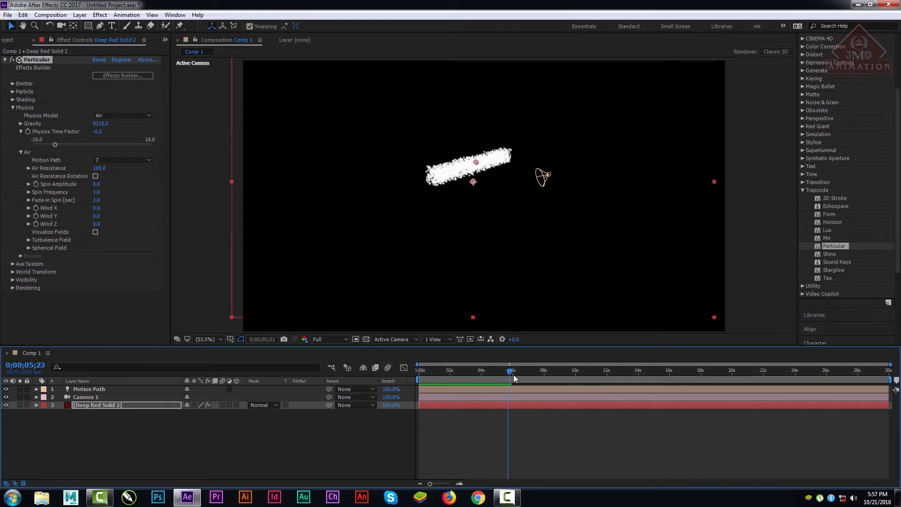
Step: Try an Air Resistance of 75.2, reset it to 0 and scrub the timeline to 0;00;15;06
left_click_drag(514, 374, 537, 390)
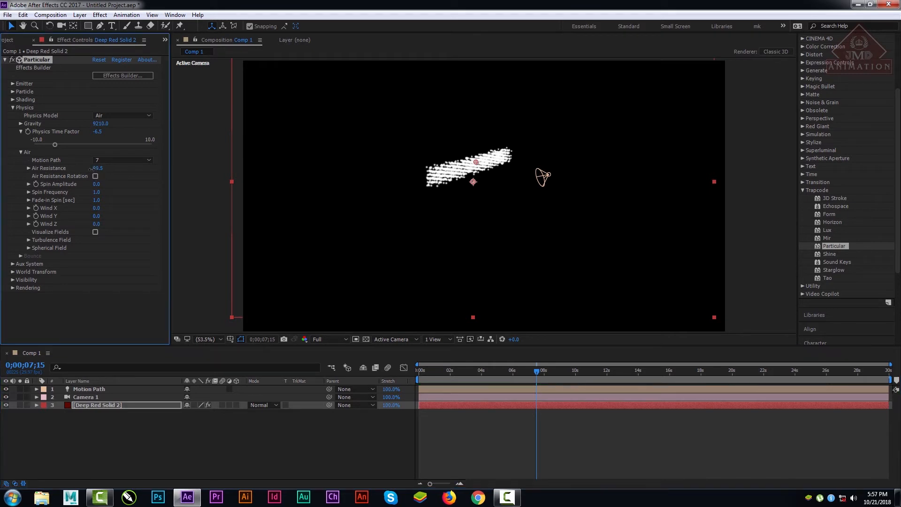
left_click_drag(99, 168, 6, 186)
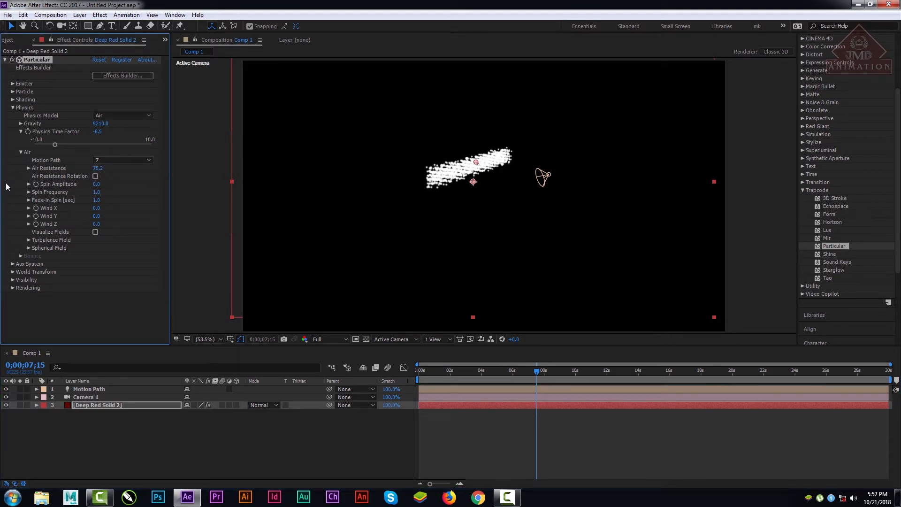
left_click(28, 168)
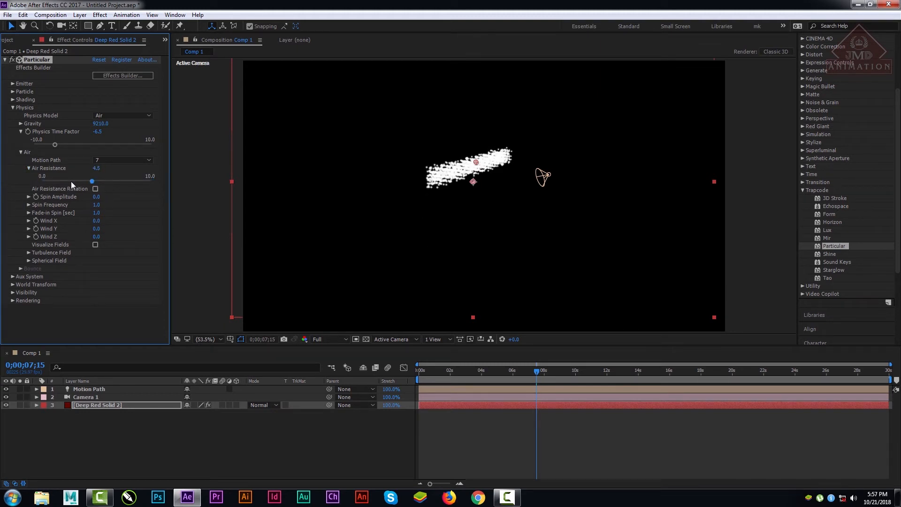
left_click_drag(71, 181, 36, 182)
left_click_drag(447, 370, 657, 368)
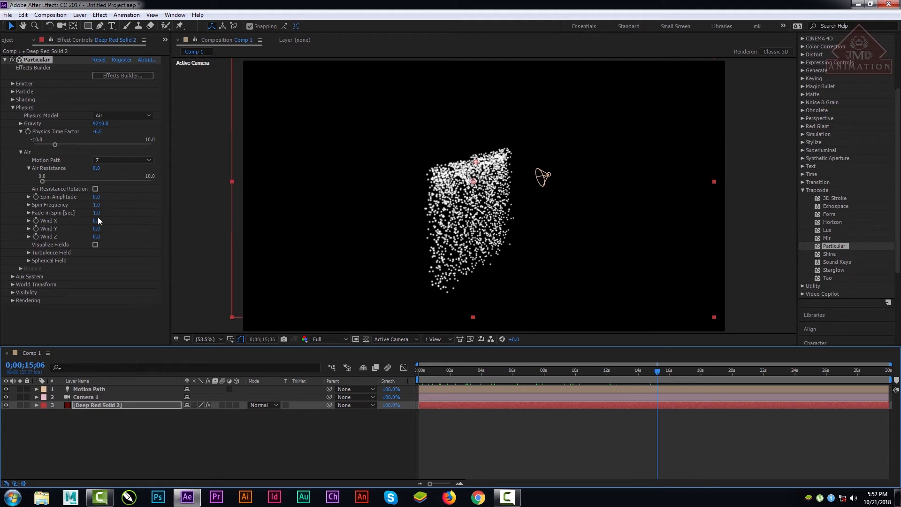
Step: Try Wind X at 1162 with a preview from 0;00;15;06, and reset Wind X to 0
left_click_drag(94, 224, 529, 248)
key("space")
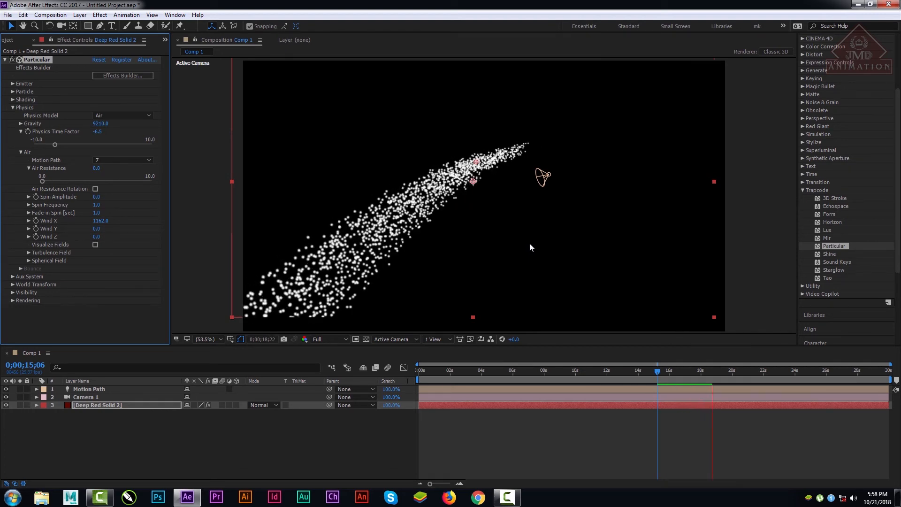
key("space")
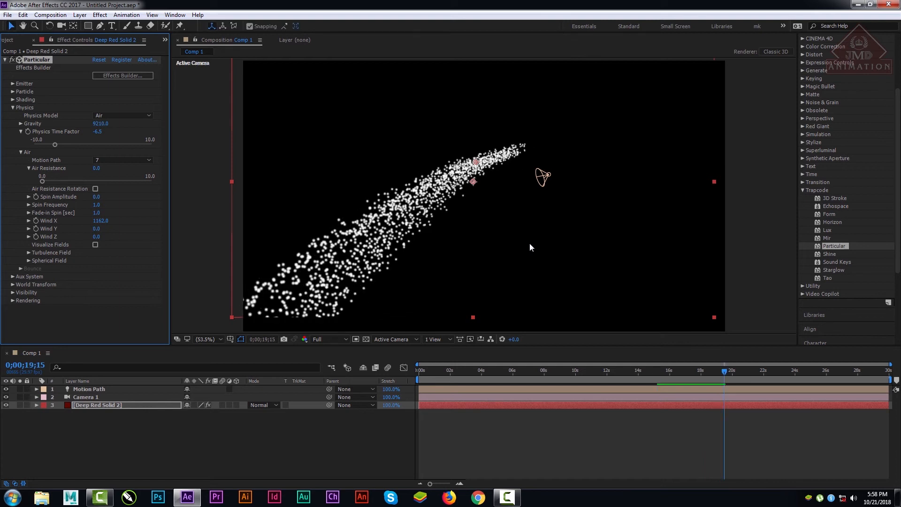
left_click(99, 222)
key("Return")
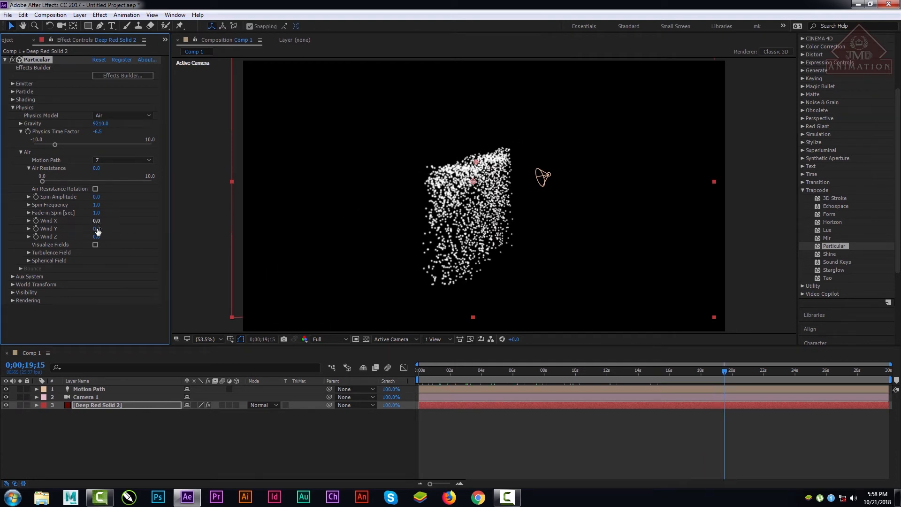
Step: Try Wind Y at 1240 with Visualize Fields on, preview from 0;00;19;15, and reset Wind Y to 0
left_click(97, 229)
left_click(96, 245)
left_click_drag(150, 230, 387, 246)
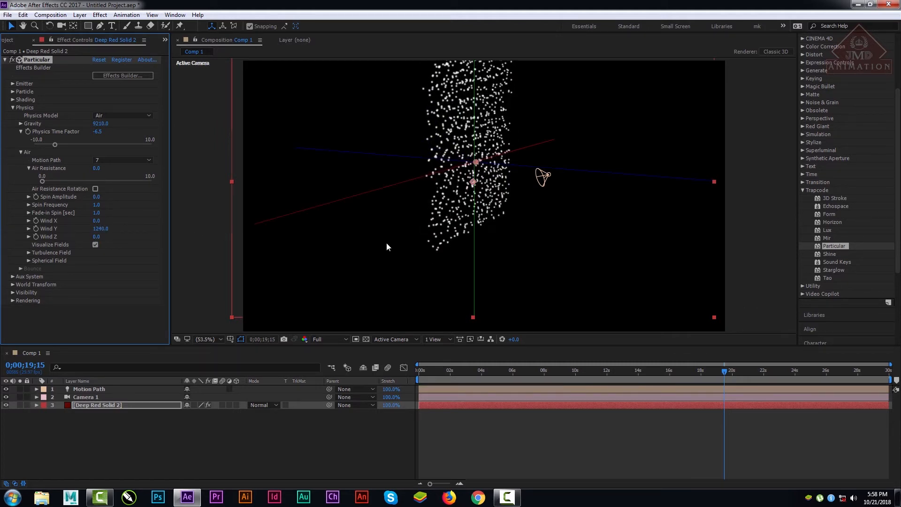
key("space")
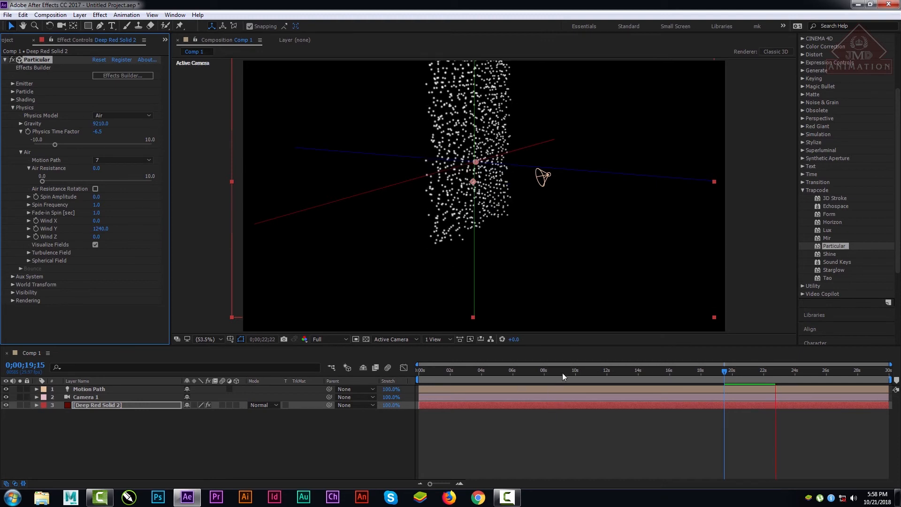
left_click_drag(562, 373, 718, 375)
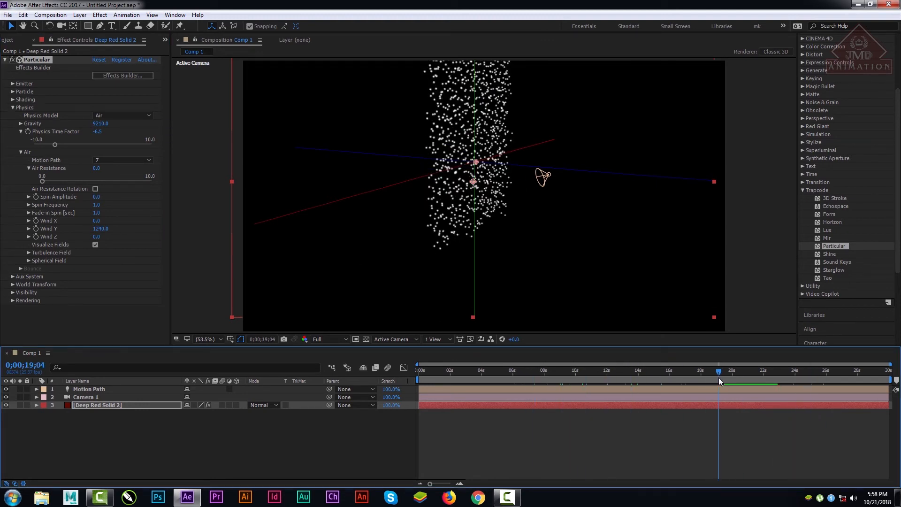
key("Return")
left_click(98, 229)
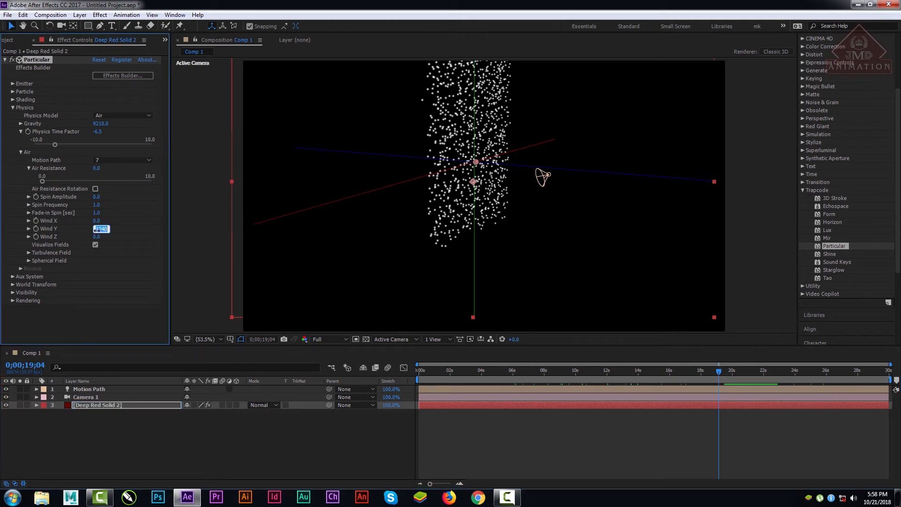
type("0")
key("Return")
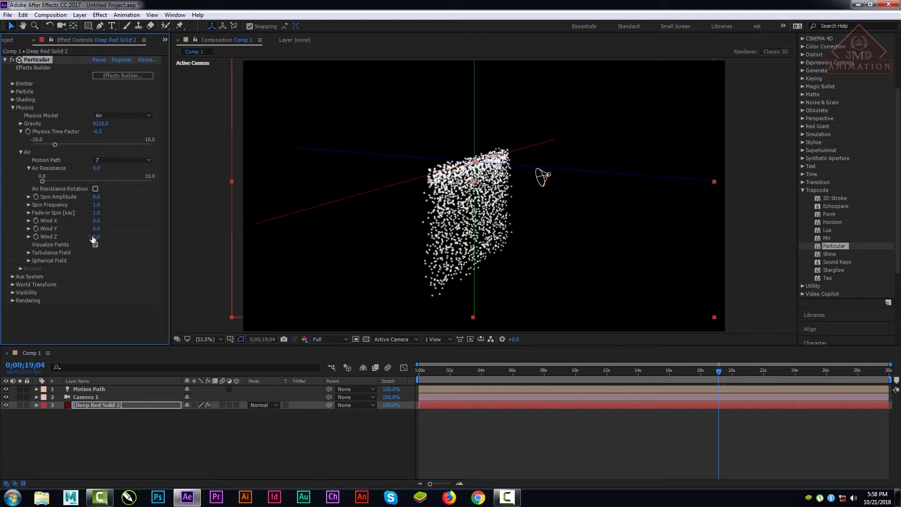
Step: Try Wind Z at 927, nudge the emitter slightly, and compare the particles with Visualize Fields on and off
left_click_drag(95, 237, 546, 253)
mouse_move(477, 163)
left_mouse_down()
mouse_move(446, 172)
mouse_move(481, 175)
left_mouse_up()
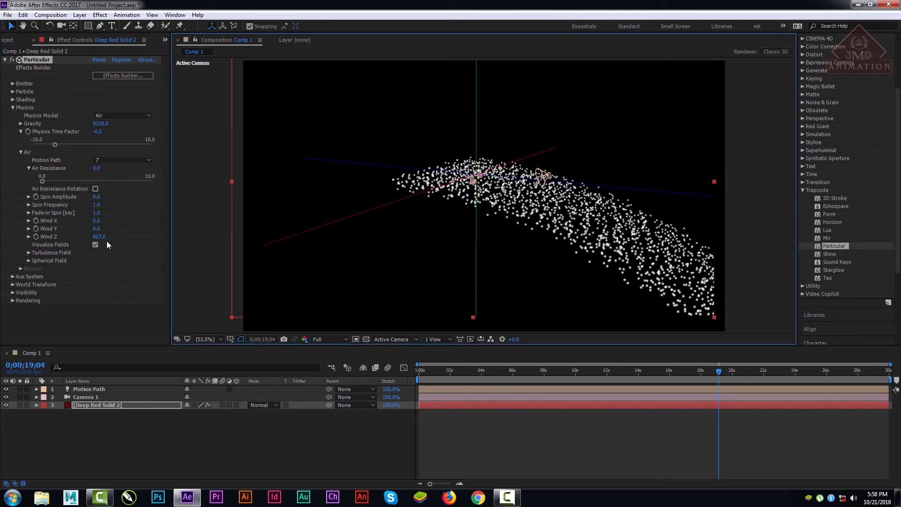
left_click(96, 244)
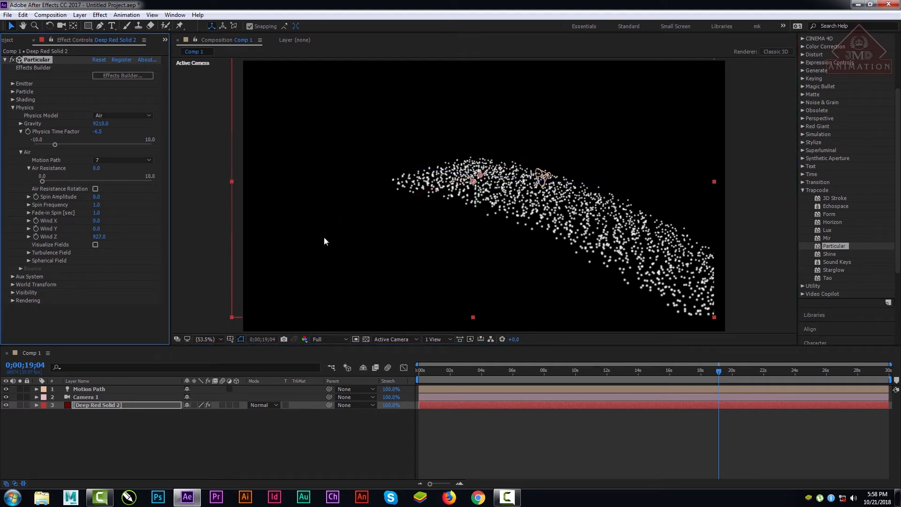
left_click(96, 245)
mouse_move(473, 183)
left_mouse_down()
mouse_move(448, 228)
mouse_move(473, 183)
left_mouse_up()
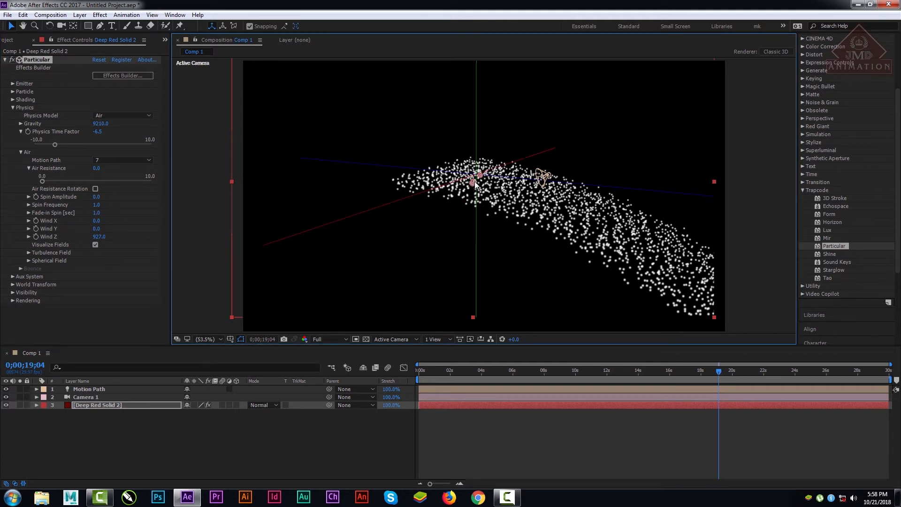
left_click(95, 244)
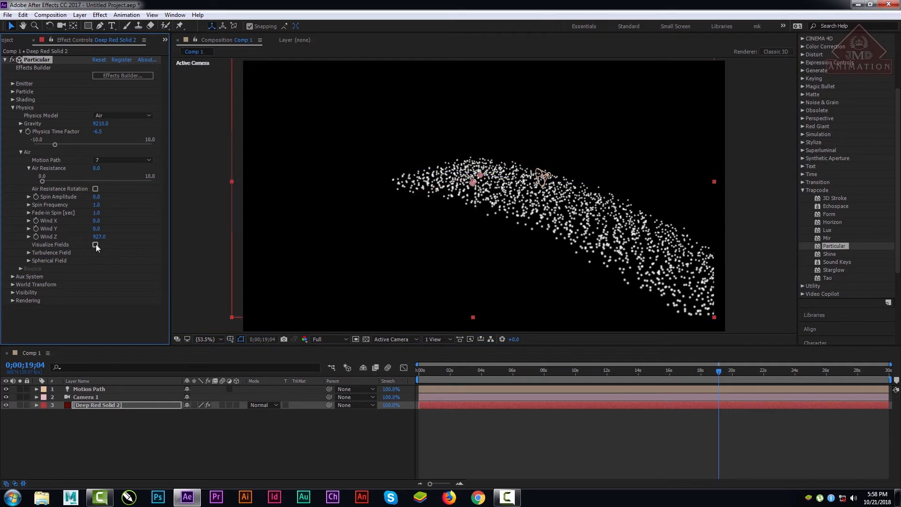
Step: Try Wind Z at 1308 and preview the particles from the first frame
left_click_drag(102, 240, 305, 253)
double_click(472, 365)
left_click_drag(469, 370, 448, 358)
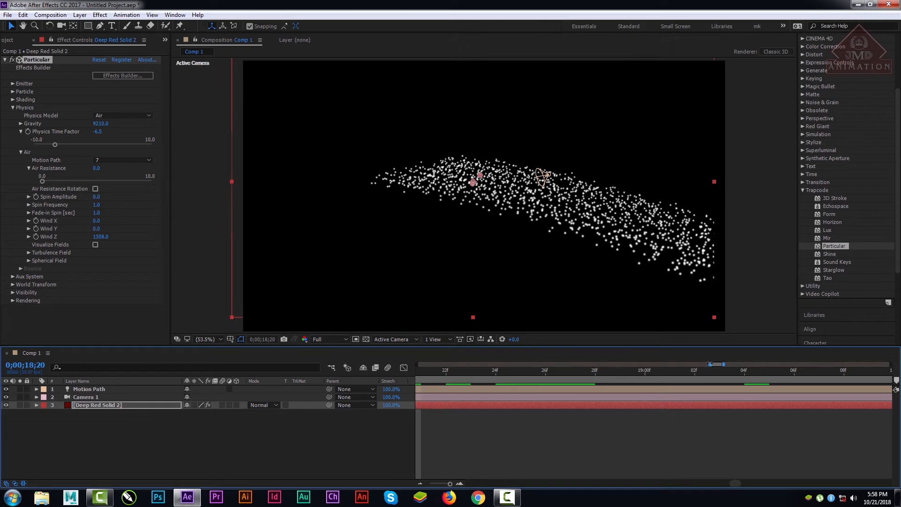
left_click_drag(710, 364, 351, 371)
left_click_drag(677, 377, 322, 389)
key("space")
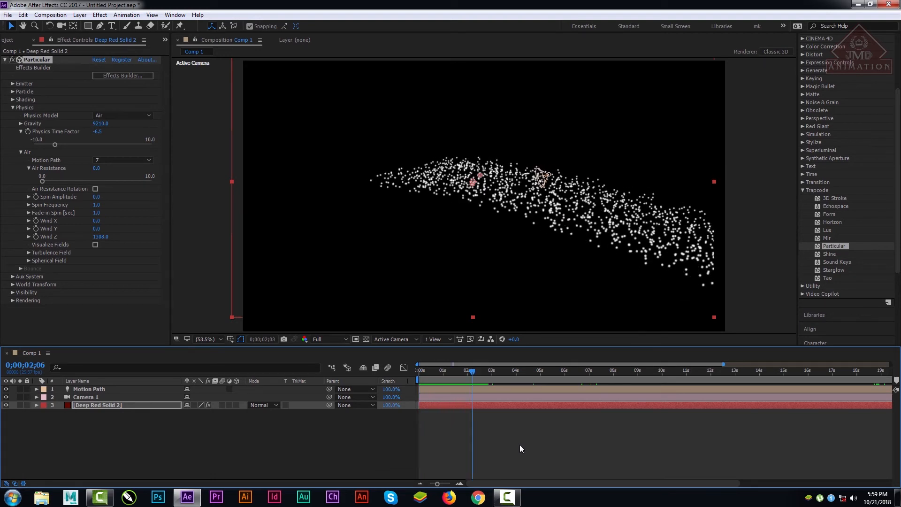
key("space")
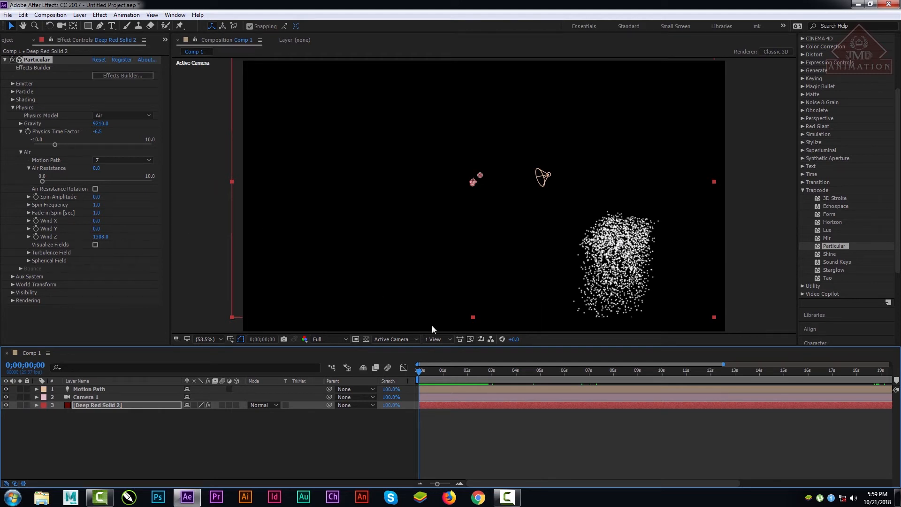
Step: Reposition the Deep Red Solid 2 layer and its control points in the composition, and preview the particles from the first frame
mouse_move(474, 180)
left_mouse_down()
mouse_move(415, 229)
mouse_move(469, 188)
mouse_move(489, 189)
mouse_move(510, 106)
mouse_move(559, 125)
mouse_move(370, 136)
mouse_move(477, 130)
mouse_move(395, 207)
mouse_move(335, 137)
mouse_move(541, 105)
mouse_move(450, 145)
mouse_move(473, 171)
mouse_move(480, 213)
left_mouse_up()
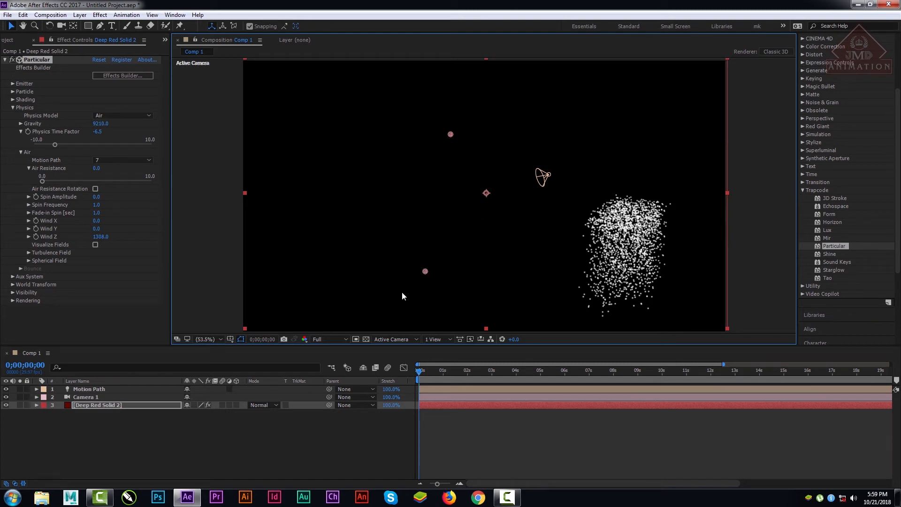
key("space")
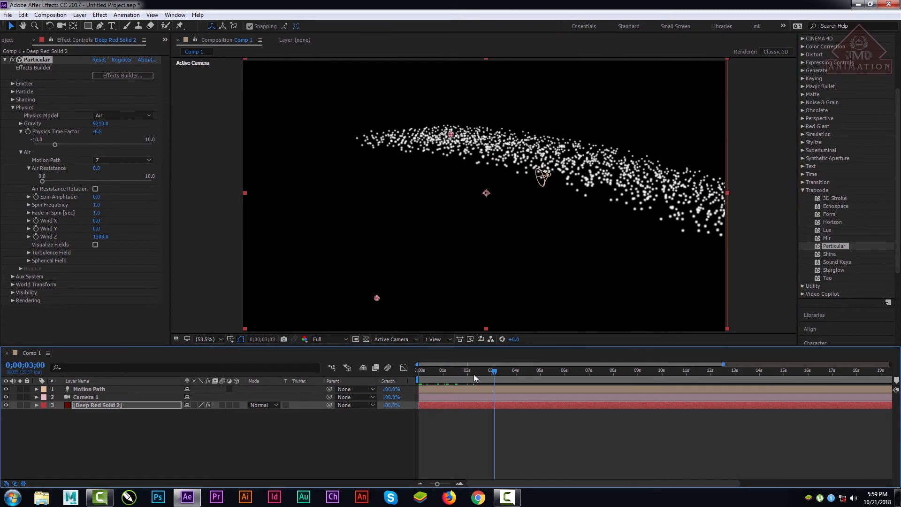
key("space")
left_click_drag(419, 379, 859, 379)
left_click_drag(691, 380, 334, 394)
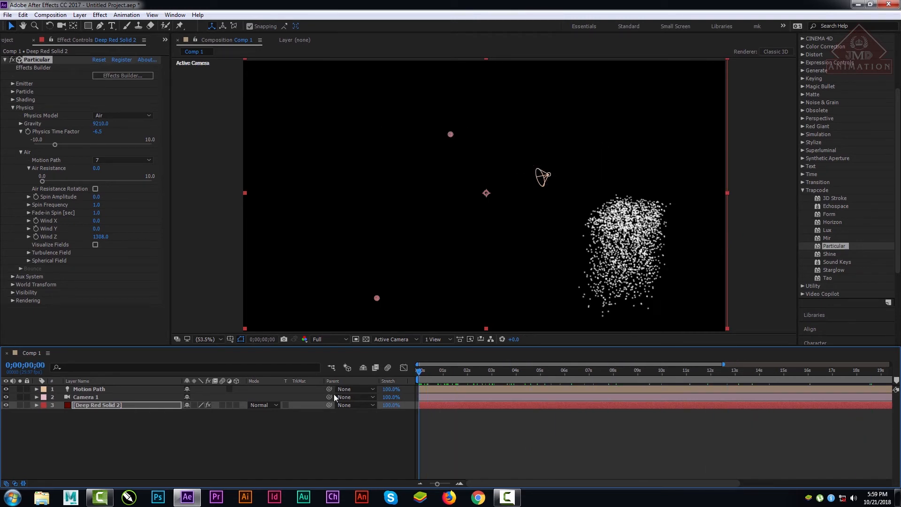
Step: Compare the solid's layer view with the Comp 1 view, and scrub the composition to 0;00;05;15
double_click(406, 301)
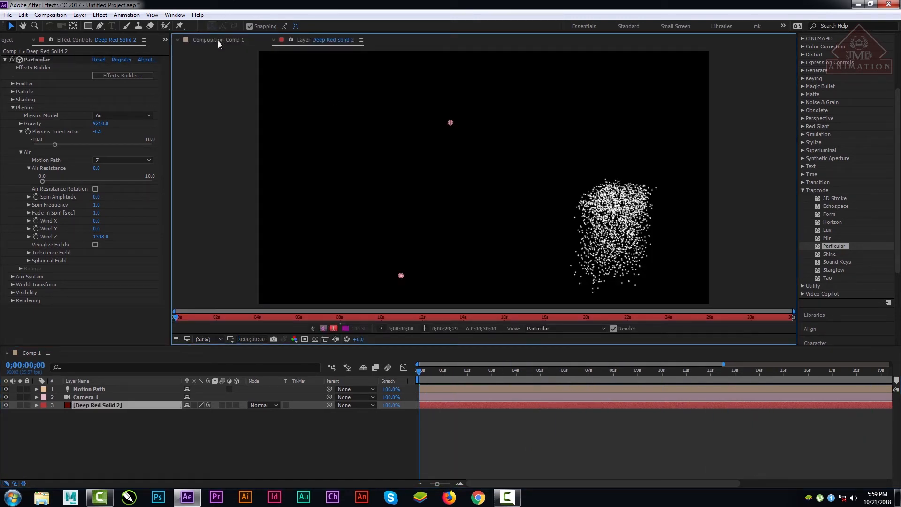
left_click(217, 41)
left_click(244, 40)
left_click(221, 36)
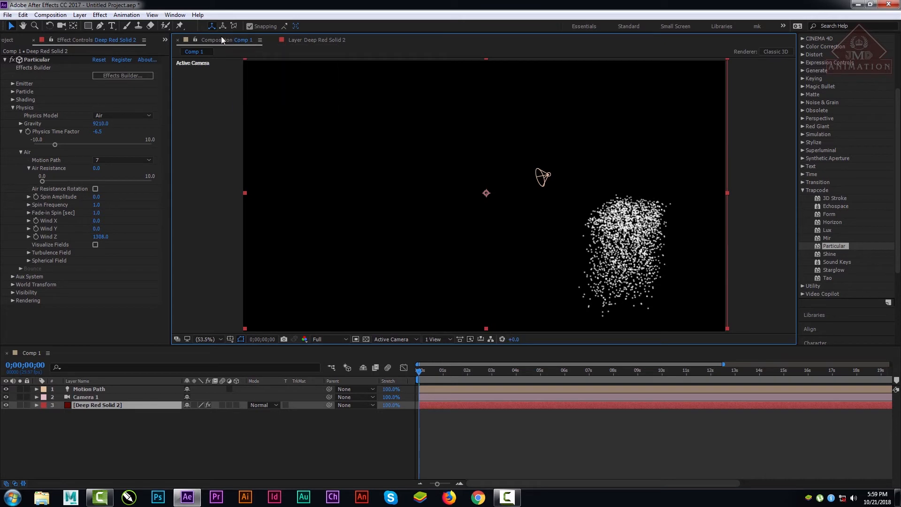
left_click(323, 40)
left_click(216, 40)
left_click_drag(437, 372, 552, 369)
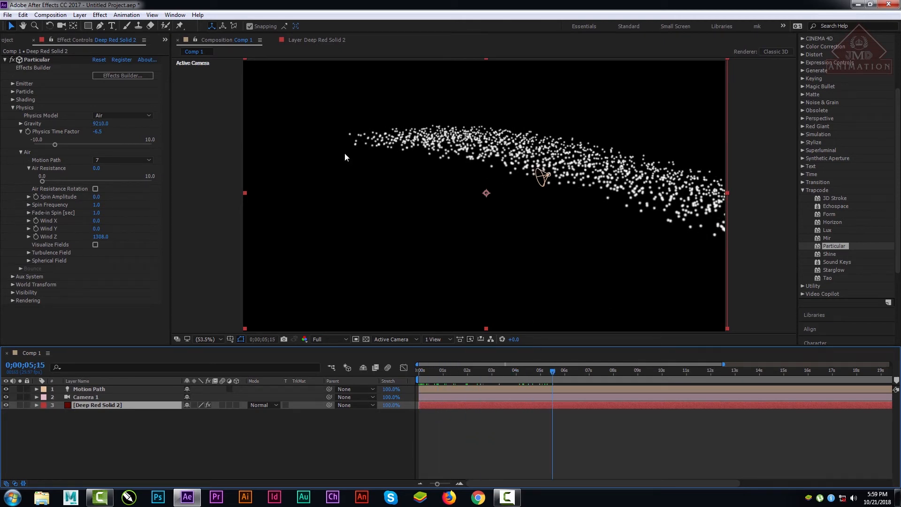
Step: Reset Wind Z to 0, raise it to 824, and return to the first frame
left_click(102, 237)
type("0")
key("Return")
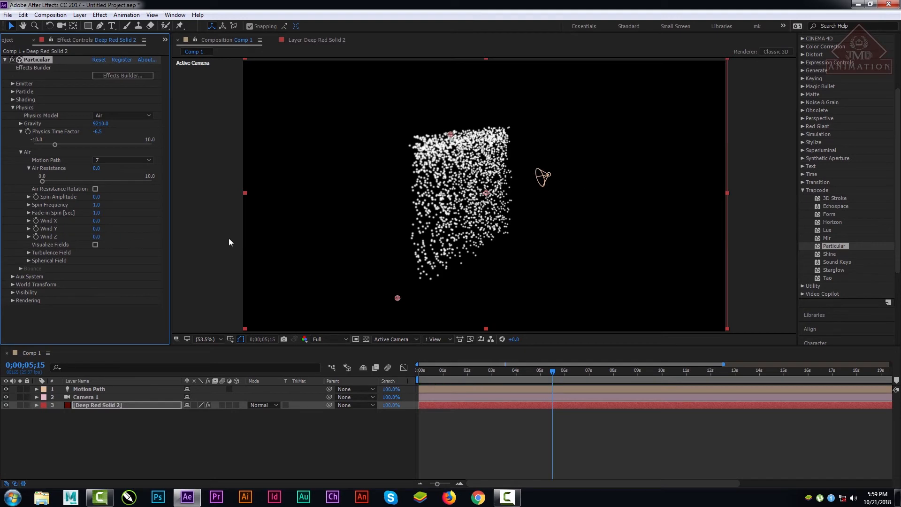
left_click(399, 298)
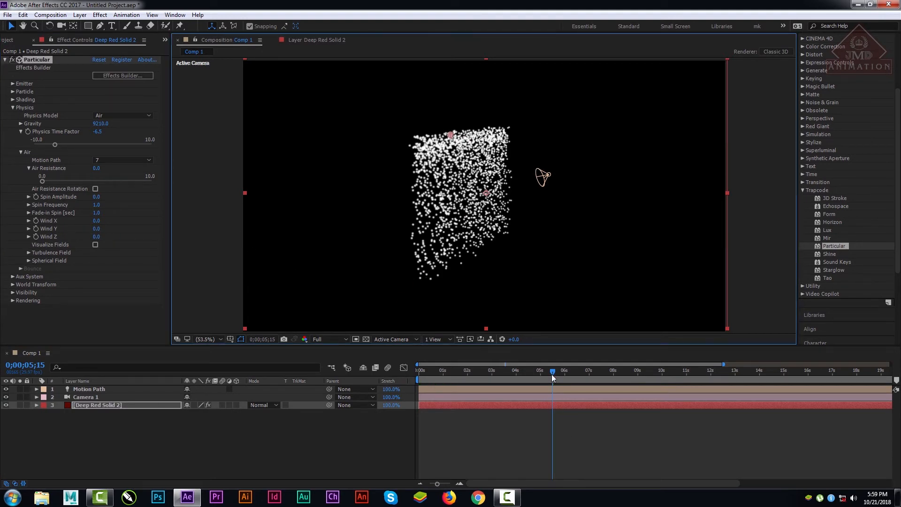
left_click_drag(551, 373, 502, 390)
left_click_drag(96, 236, 462, 320)
left_click_drag(465, 374, 351, 379)
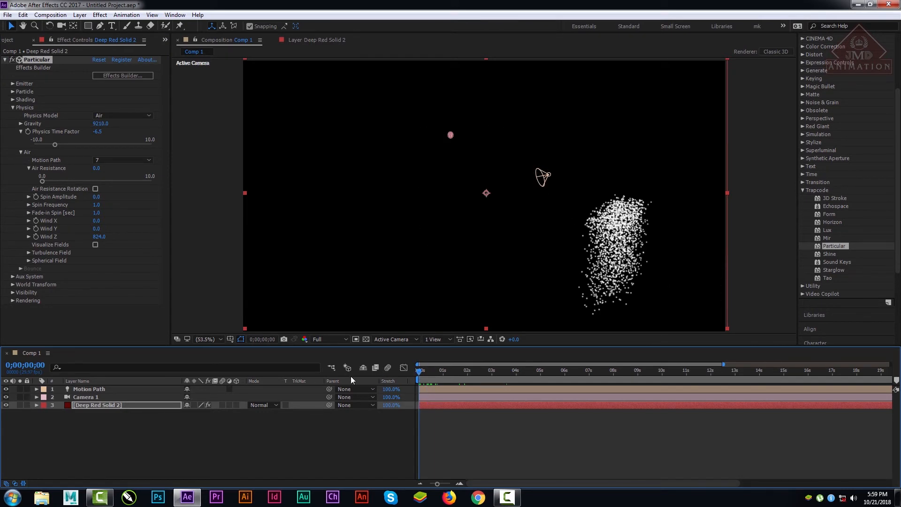
Step: Move the particle emitter in the composition and preview from the first frame to 0;00;07;14
mouse_move(452, 136)
left_mouse_down()
mouse_move(672, 274)
mouse_move(345, 101)
mouse_move(247, 80)
mouse_move(201, 6)
mouse_move(107, 24)
mouse_move(89, 8)
mouse_move(156, 72)
mouse_move(51, 27)
mouse_move(104, 53)
mouse_move(202, 77)
mouse_move(192, 71)
mouse_move(94, 15)
mouse_move(187, 106)
left_mouse_up()
left_click_drag(439, 371, 402, 371)
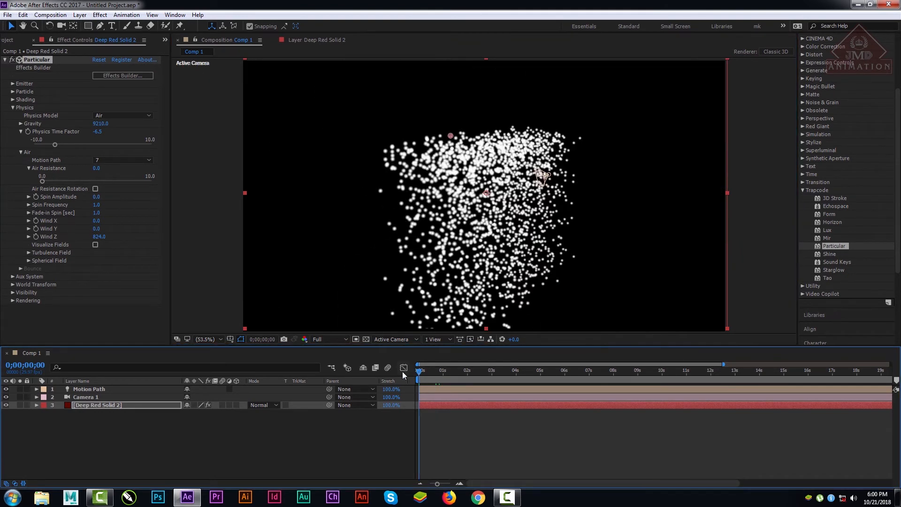
key("space")
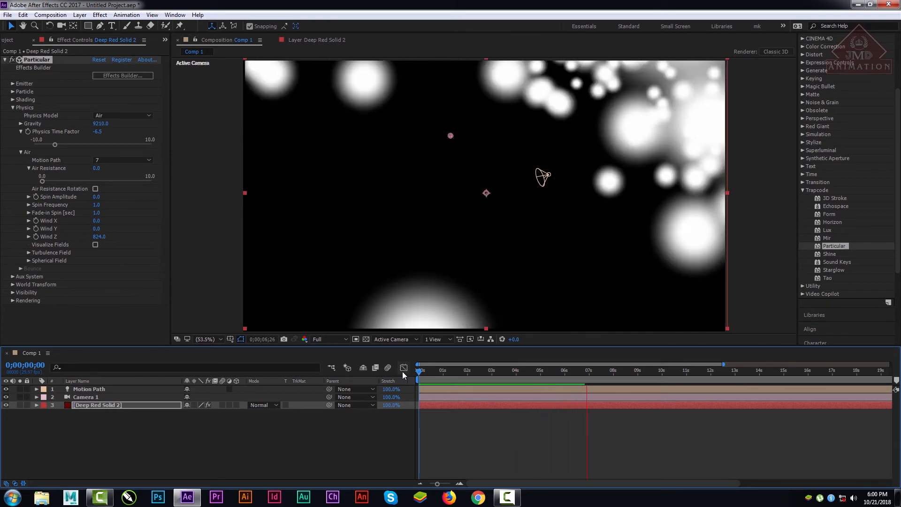
key("space")
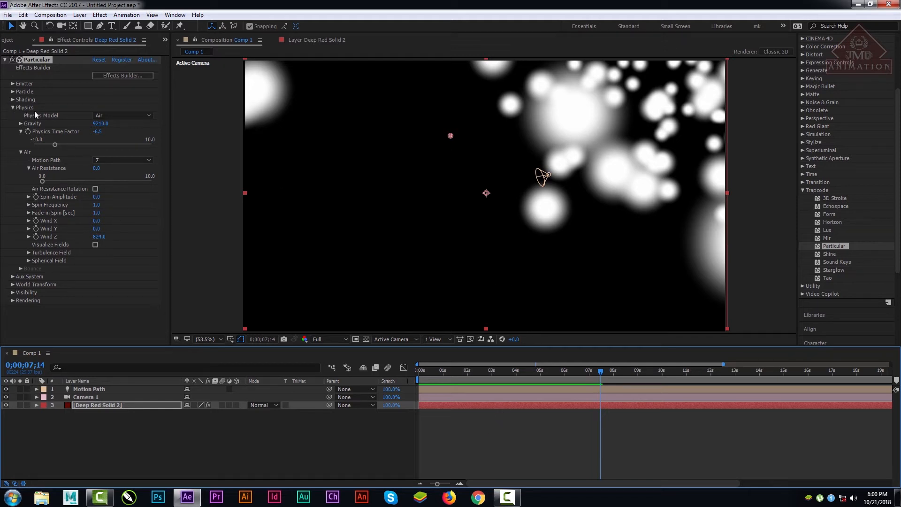
Step: Turn on Visualize Fields, examine the composition at 12.5% and 6.25%, and restore the view to Fit up to 100%
left_click(97, 246)
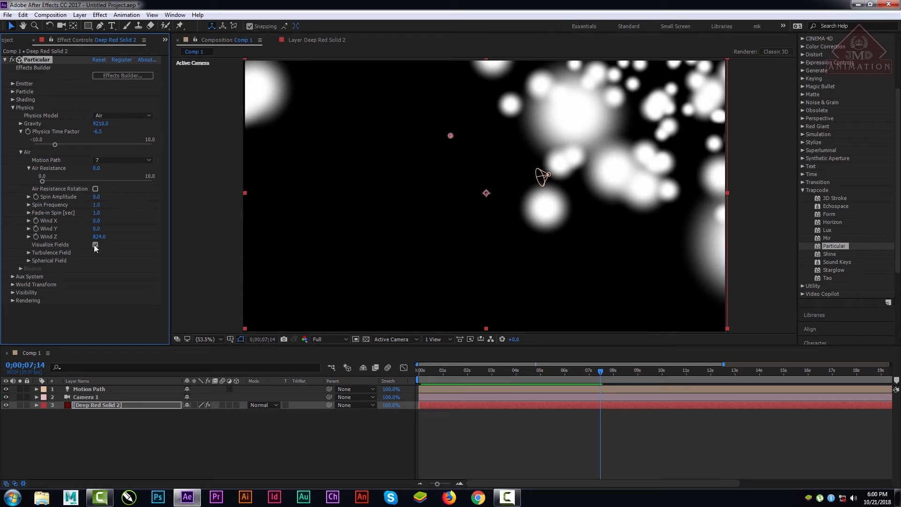
left_click(95, 245)
scroll(508, 224, "down", 4)
scroll(507, 223, "up", 10)
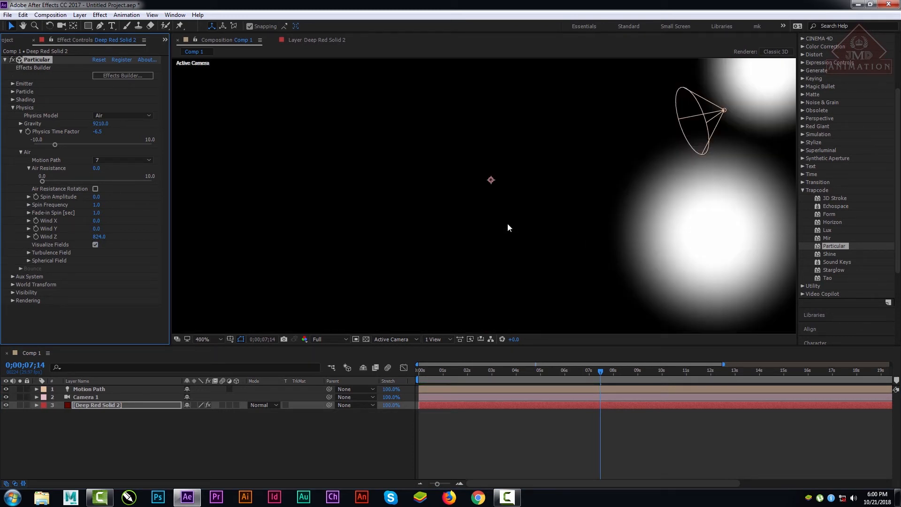
left_click(203, 338)
left_click(218, 171)
left_click(203, 339)
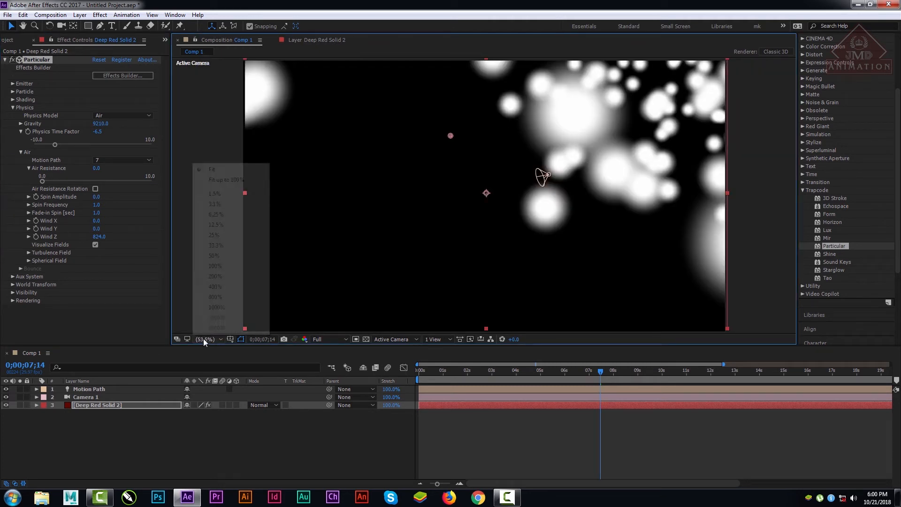
left_click(220, 224)
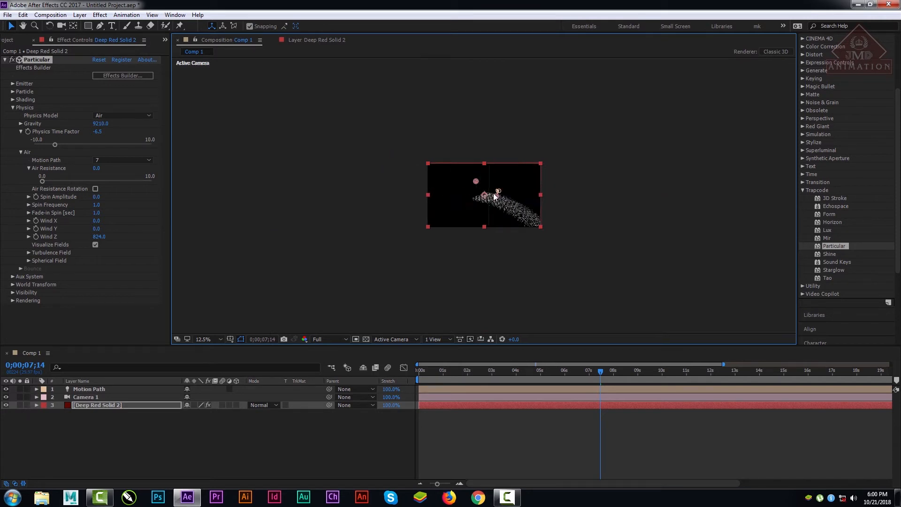
scroll(534, 202, "down", 1)
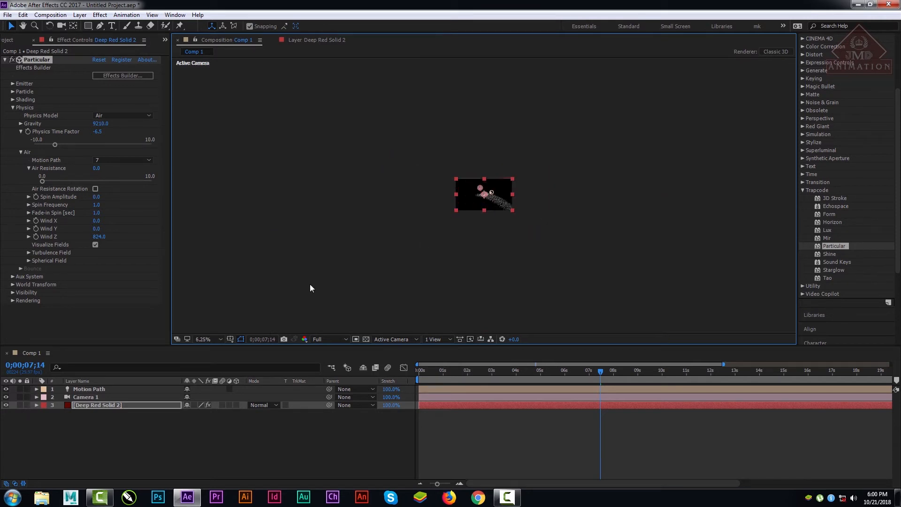
left_click(219, 338)
left_click(211, 181)
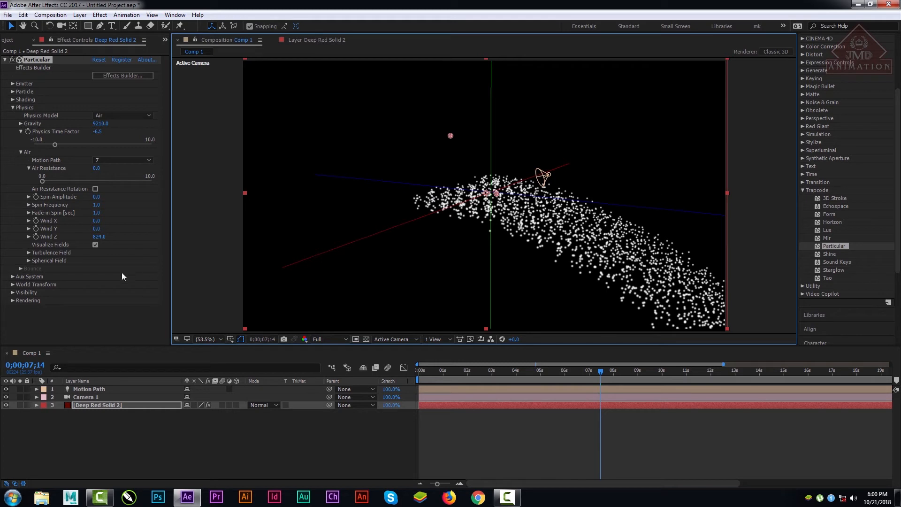
Step: Set the Turbulence Field's Affect Size to 1000 and preview the particles from 0;00;00;09
left_click(29, 252)
scroll(67, 291, "down", 1)
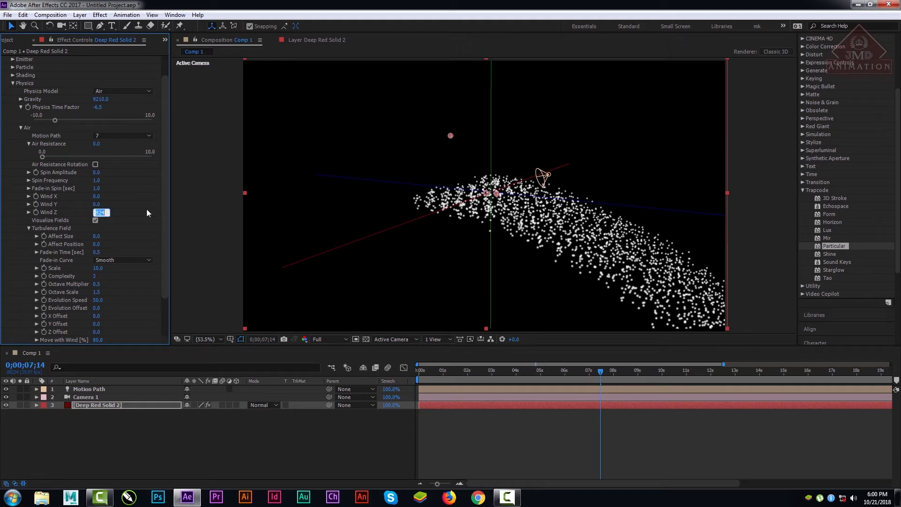
left_click(221, 223)
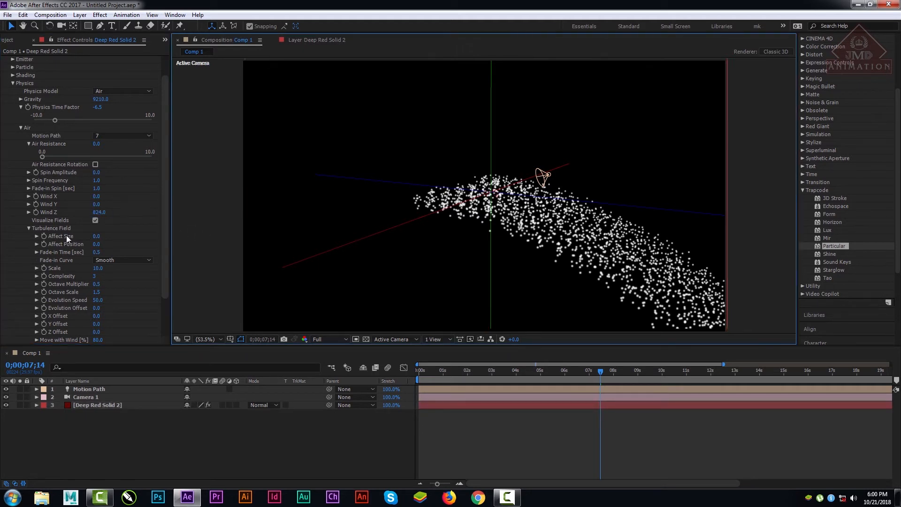
left_click_drag(95, 237, 465, 262)
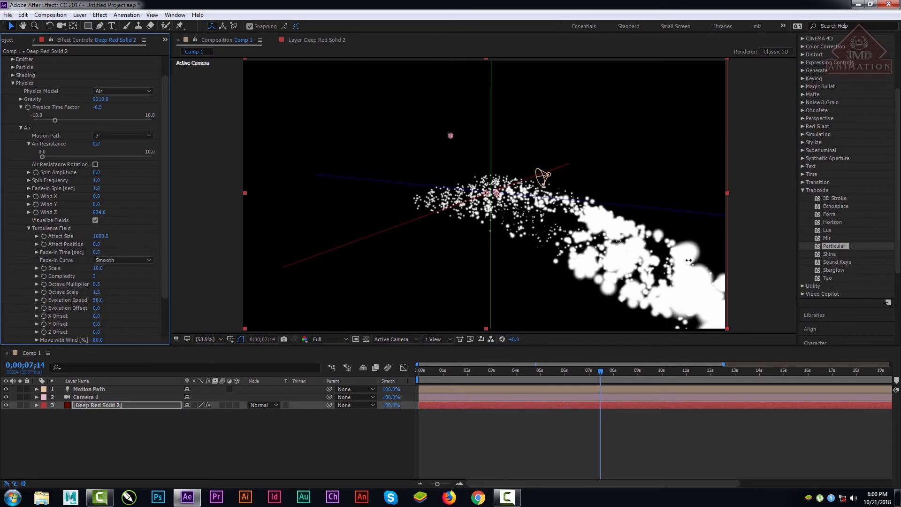
left_click(426, 378)
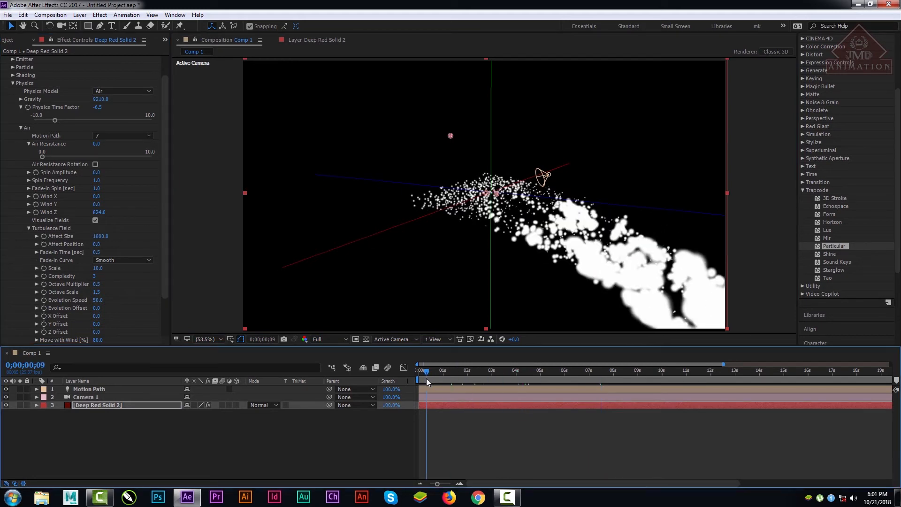
key("space")
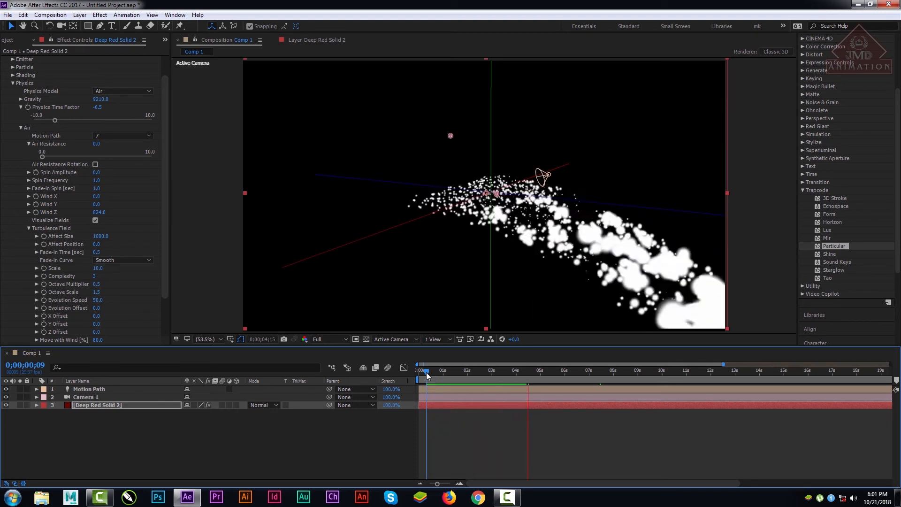
Step: Set Fade-in Spin to 634 and Spin Frequency to 58.1, and preview the particles from the first frame
key("space")
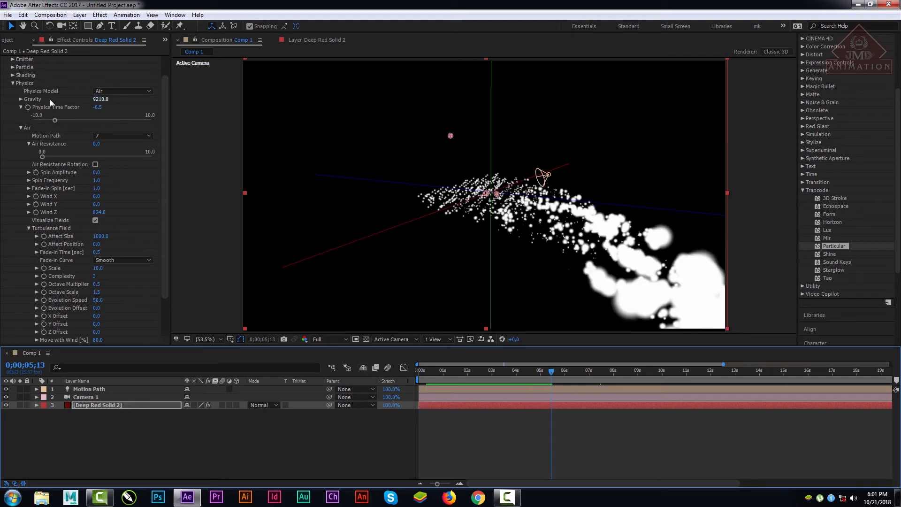
left_click_drag(94, 189, 174, 196)
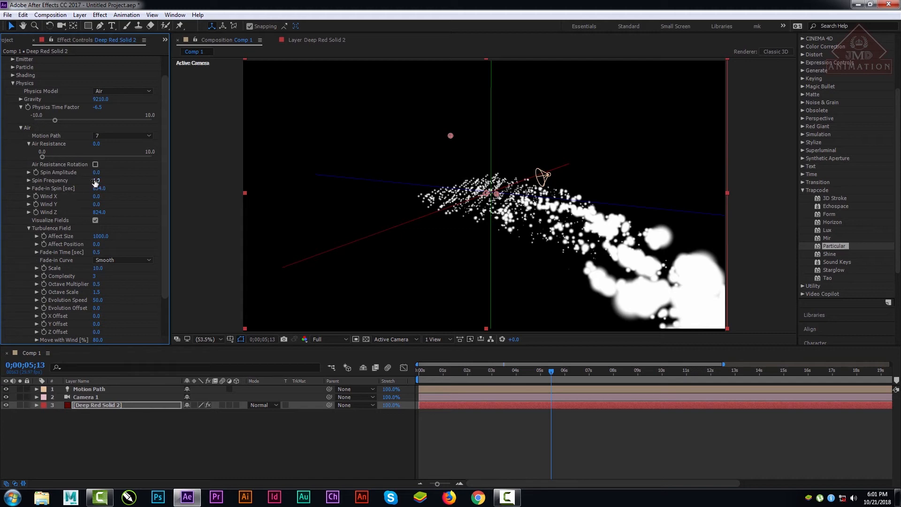
left_click_drag(472, 370, 381, 383)
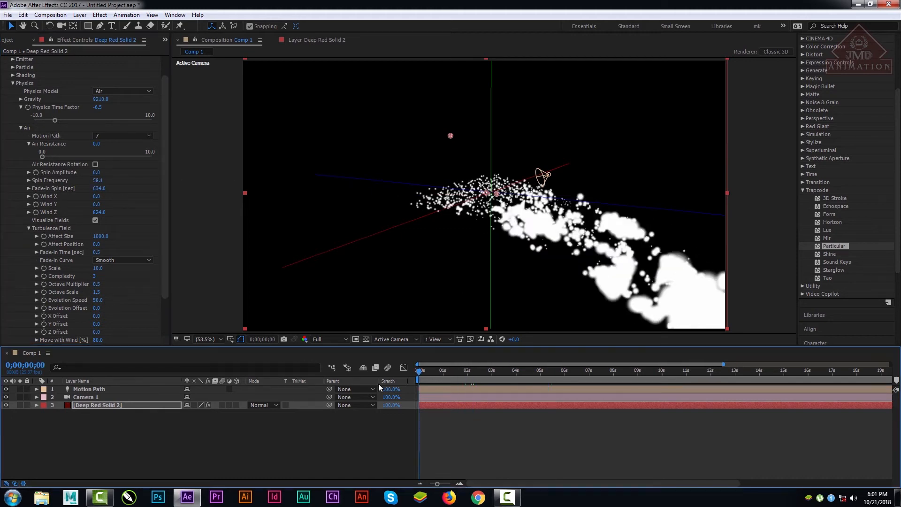
key("space")
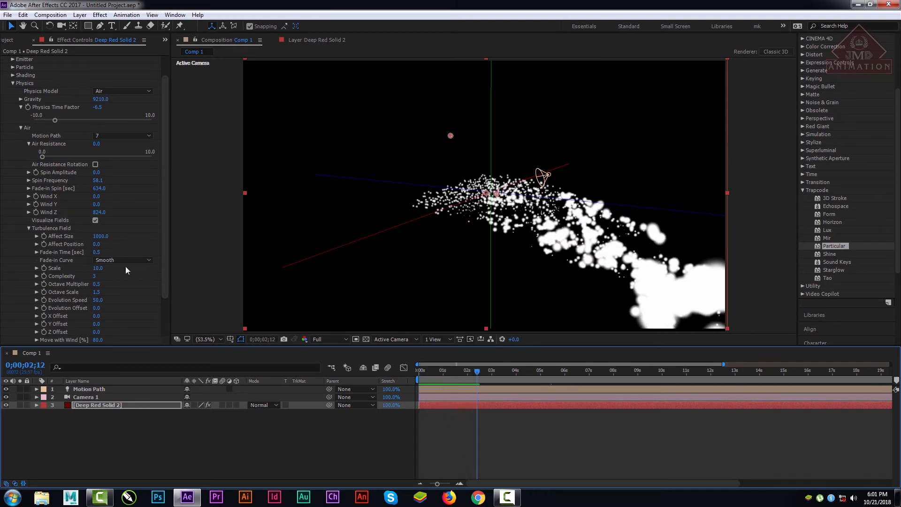
Step: Set Spin Amplitude to 478 with Air Resistance Rotation enabled and Visualize Fields disabled
left_click_drag(96, 172, 132, 174)
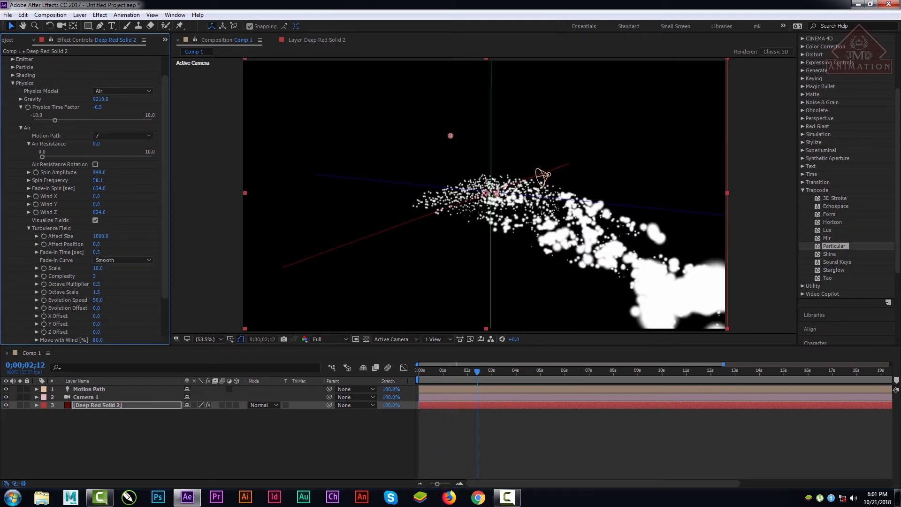
left_click(95, 164)
left_click(94, 220)
left_click_drag(99, 172, 137, 174)
Step: Preview the particle motion from 0;00;04;13 to 0;00;06;27
left_click_drag(438, 369, 527, 371)
key("space")
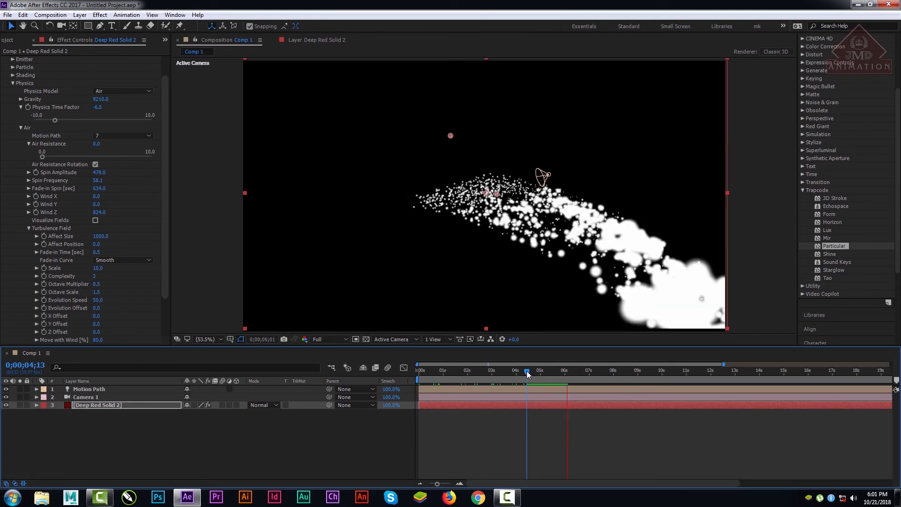
key("space")
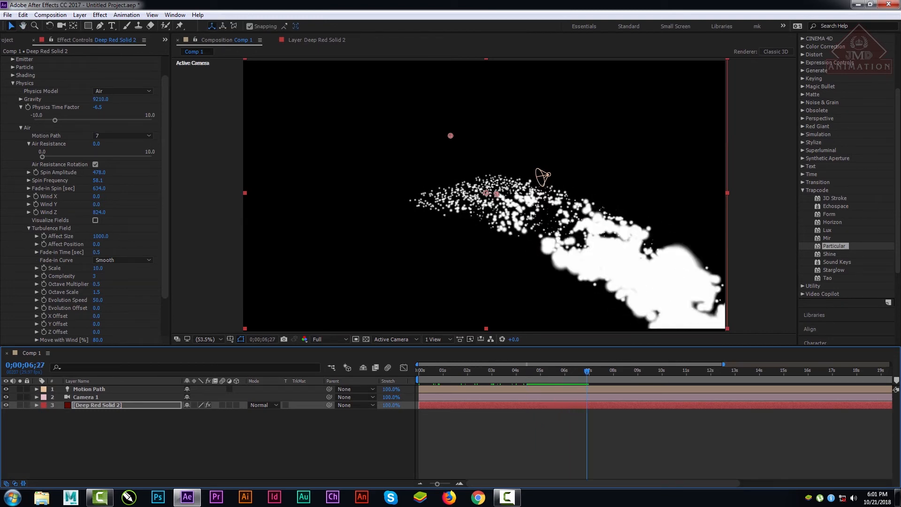
Step: Set the Turbulence Field's Affect Size to 203 and raise Spin Amplitude to 509
left_click(100, 236)
type("202")
key("Return")
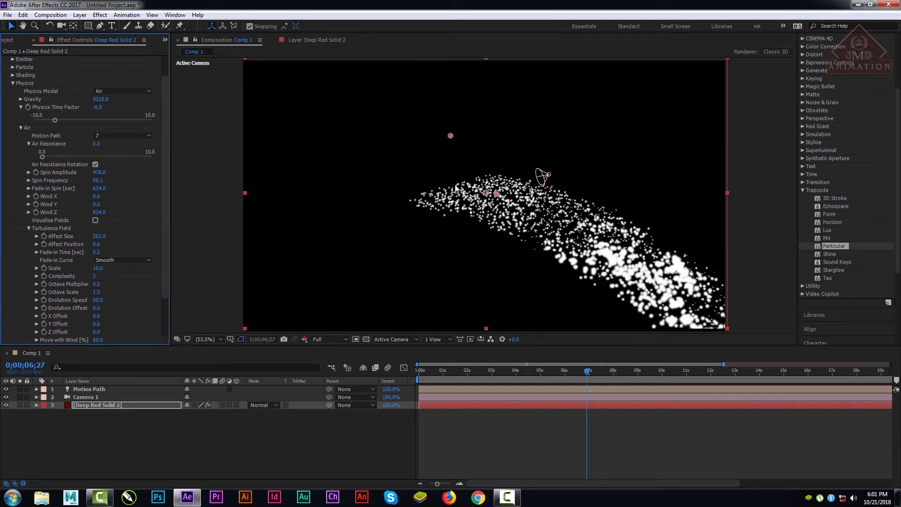
left_click_drag(99, 174, 92, 177)
left_click_drag(165, 204, 164, 126)
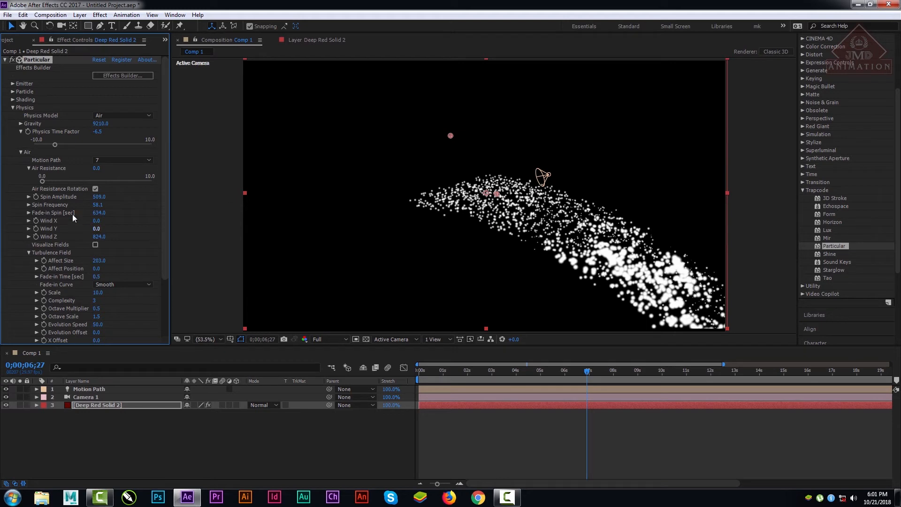
Step: Reduce Fade-in Spin to 0 and preview the particles from the first frame
left_click_drag(99, 213, 60, 213)
left_click_drag(463, 190, 2, 452)
key("Home")
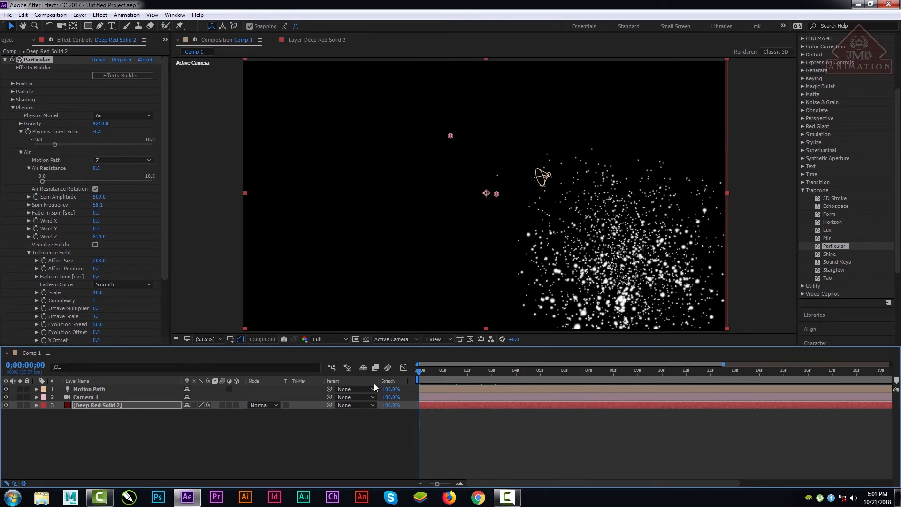
key("space")
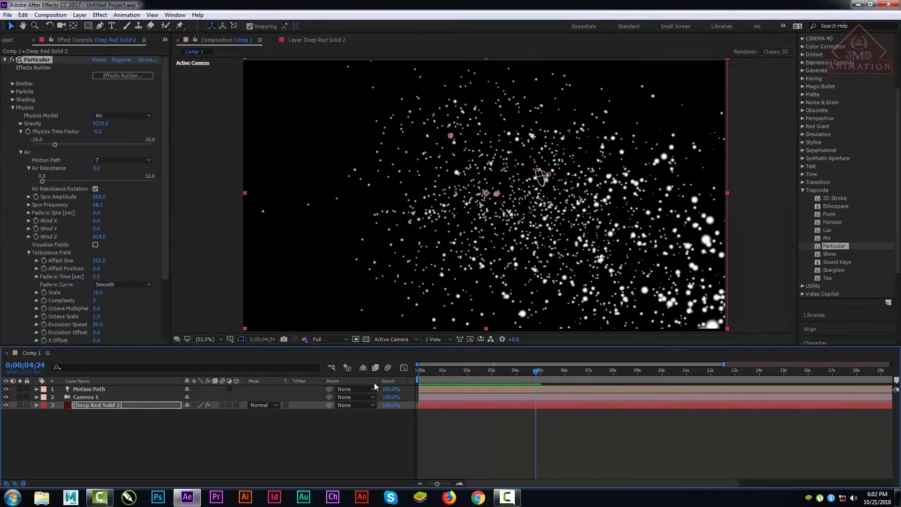
Step: Vary the Turbulence Field's Affect Size, raise it to 1000, and return to the first frame
left_click_drag(97, 212, 33, 220)
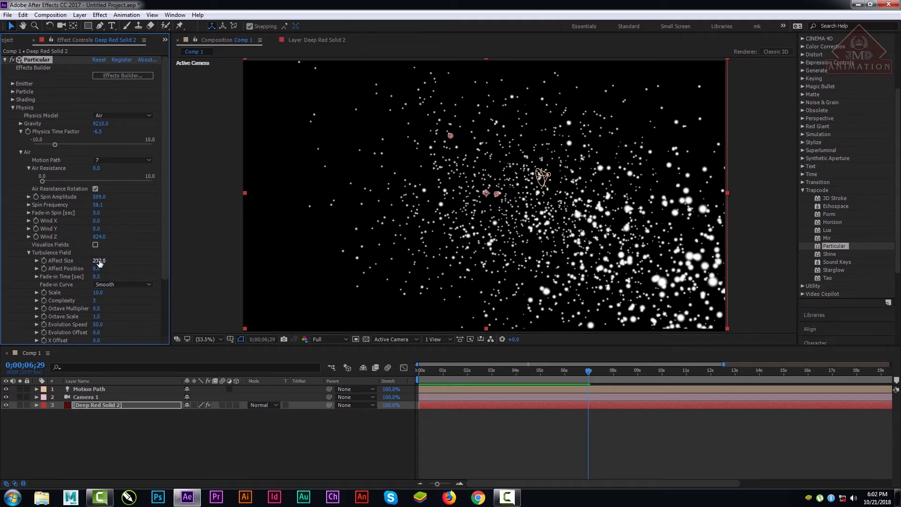
left_click_drag(97, 260, 421, 325)
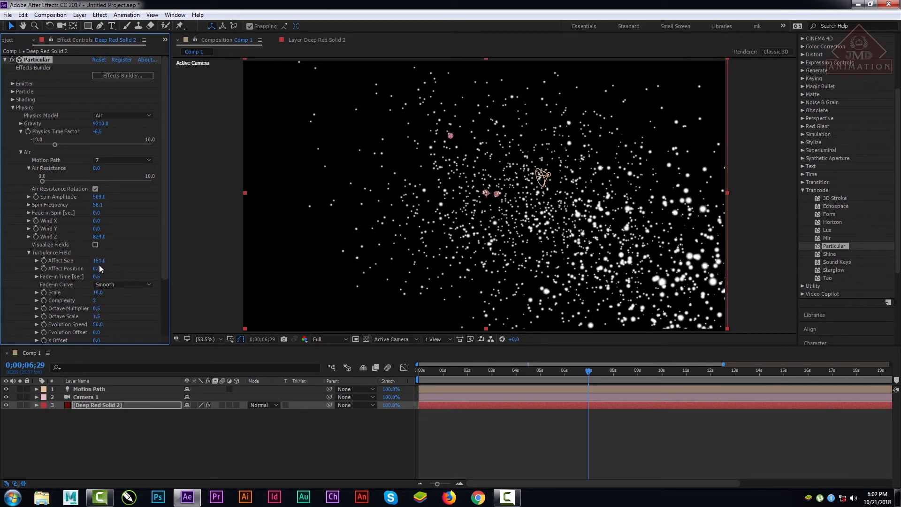
left_click_drag(99, 261, 648, 260)
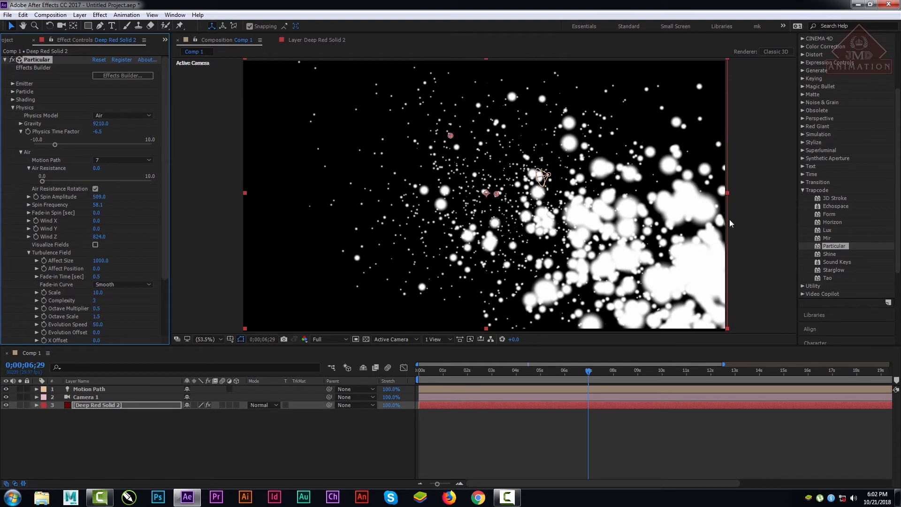
left_click_drag(530, 375, 407, 380)
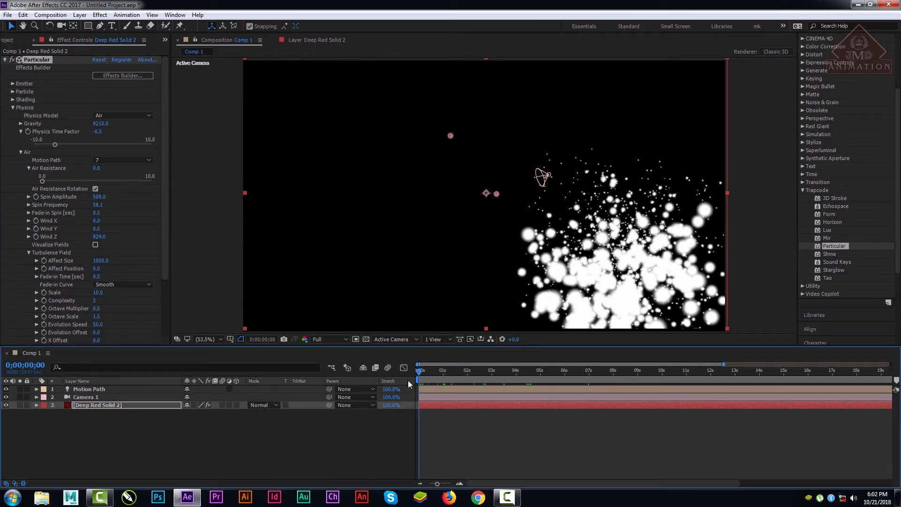
left_click(163, 222)
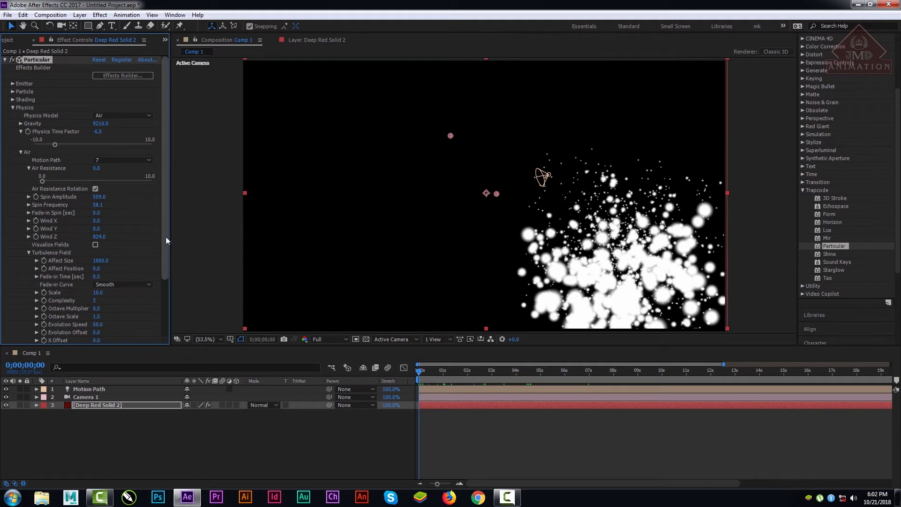
Step: Reset Wind Z to 0, raise the Turbulence Field's Affect Position to 1154, and preview from the first frame
left_click(99, 236)
key("Return")
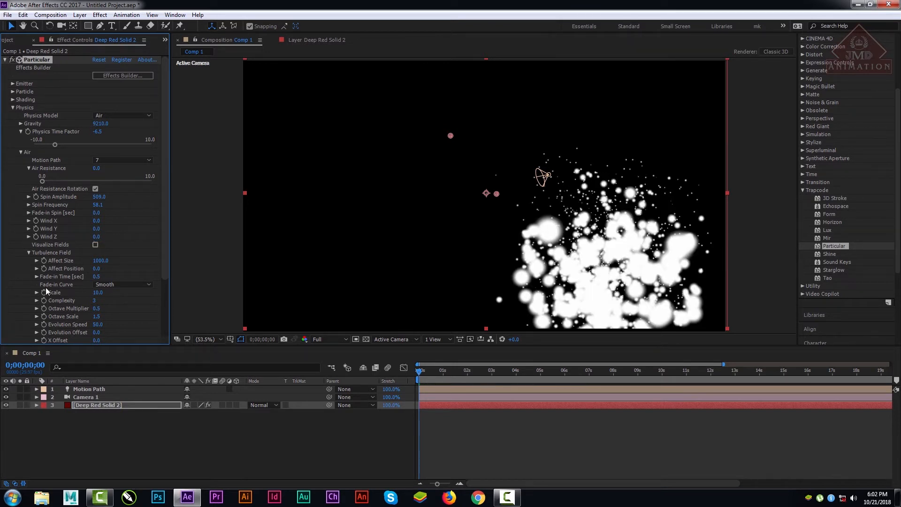
left_click_drag(97, 268, 647, 296)
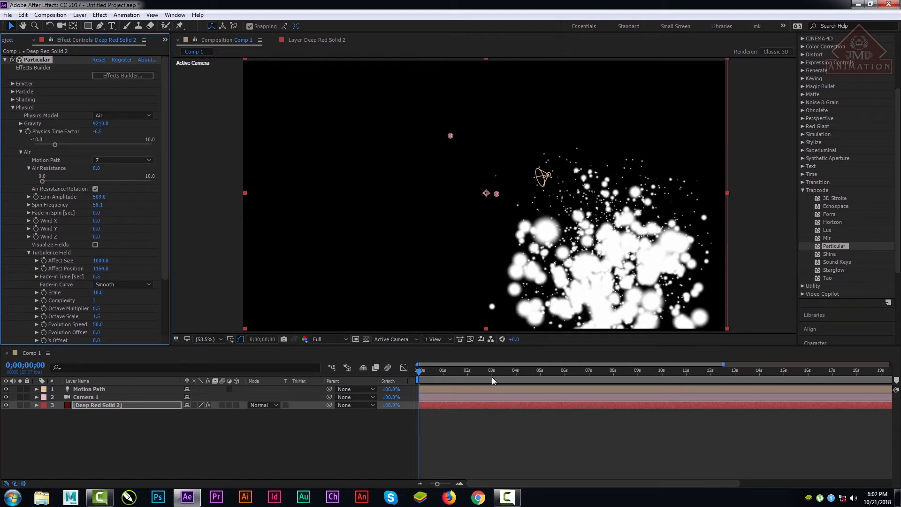
left_click_drag(465, 371, 390, 372)
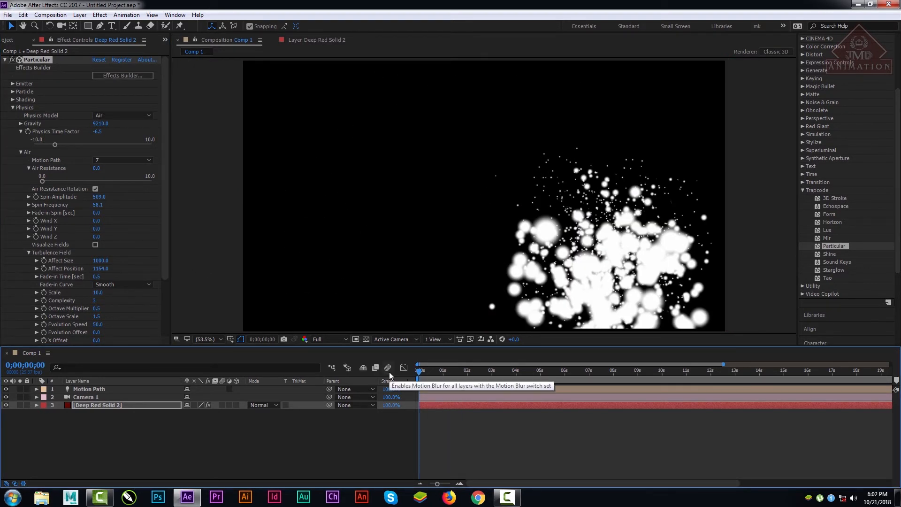
key("space")
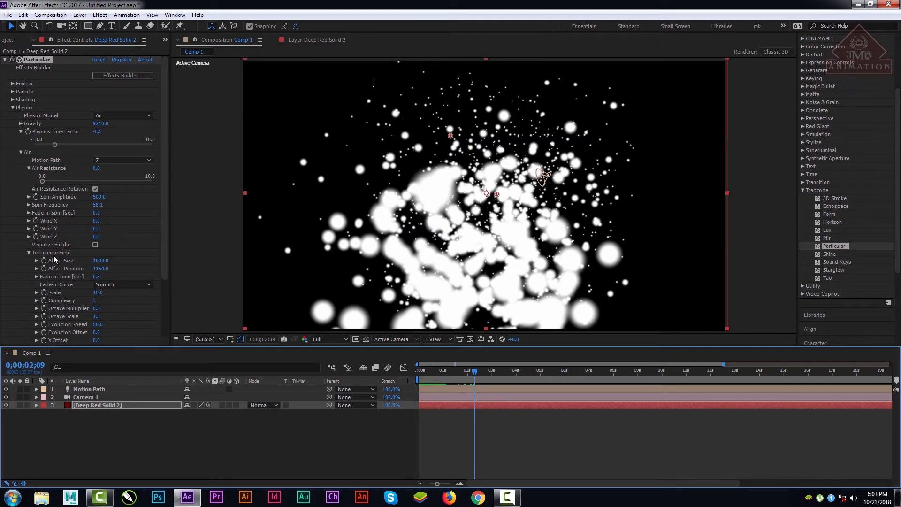
Step: Set the Turbulence Field's Fade-in Time to 0.3 seconds and preview from 0;00;00;03 to 0;00;01;20
left_click_drag(105, 277, 67, 301)
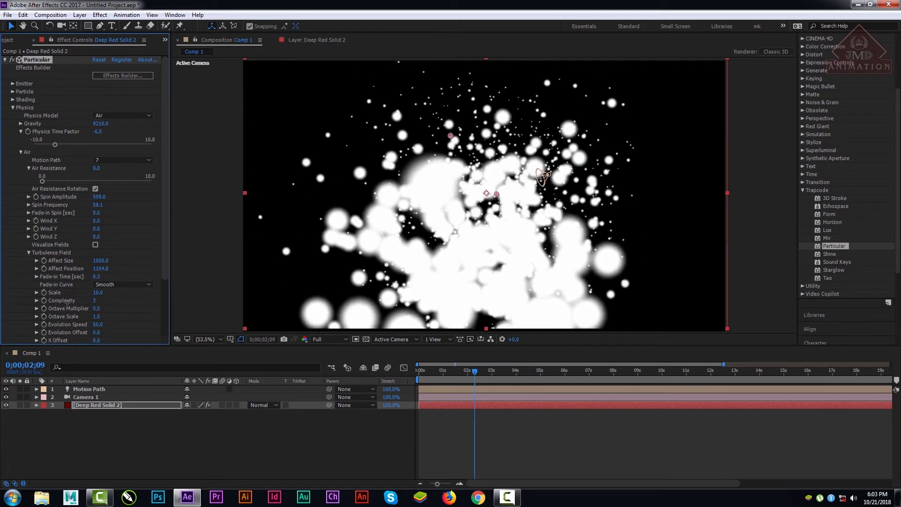
left_click(421, 371)
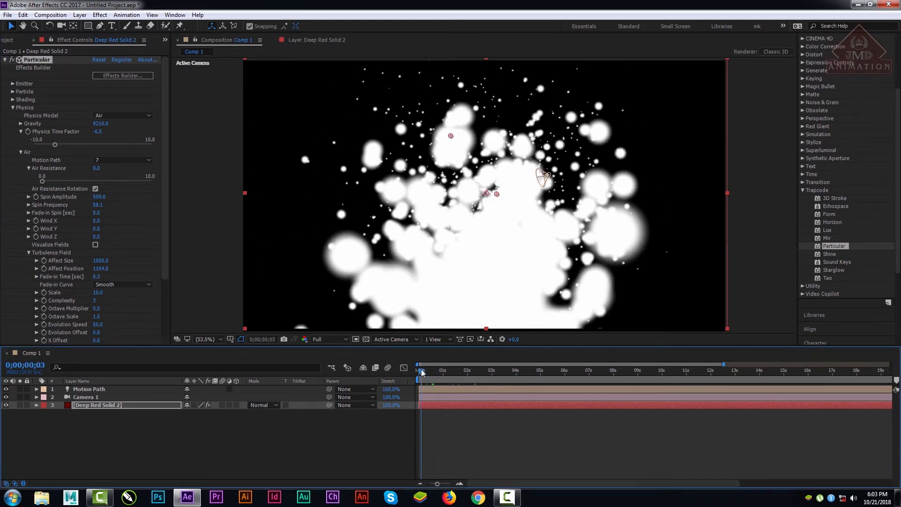
key("space")
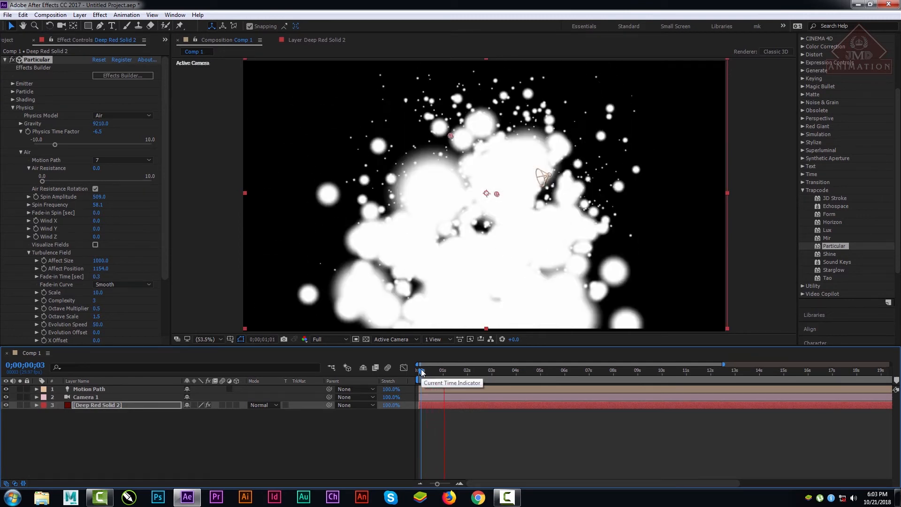
key("space")
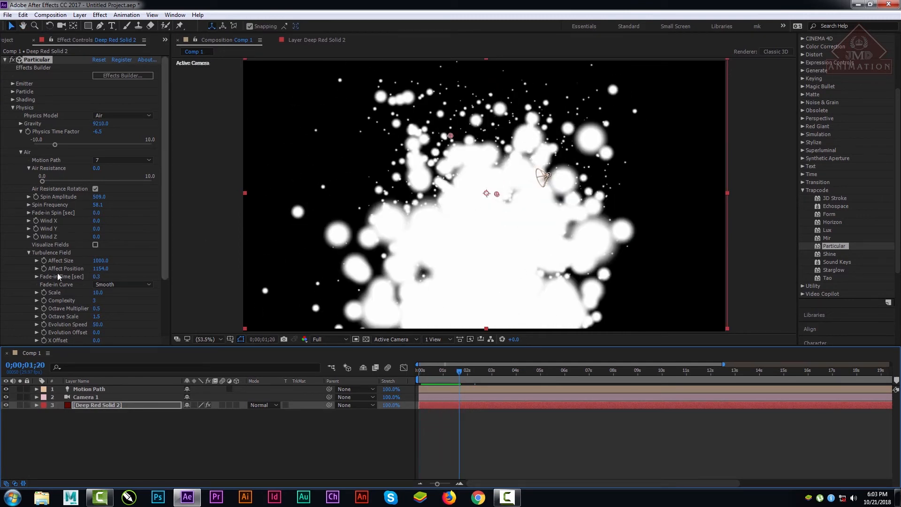
Step: Switch the Turbulence Field's Fade-in Curve to Linear for comparison and return it to Smooth
left_click(112, 285)
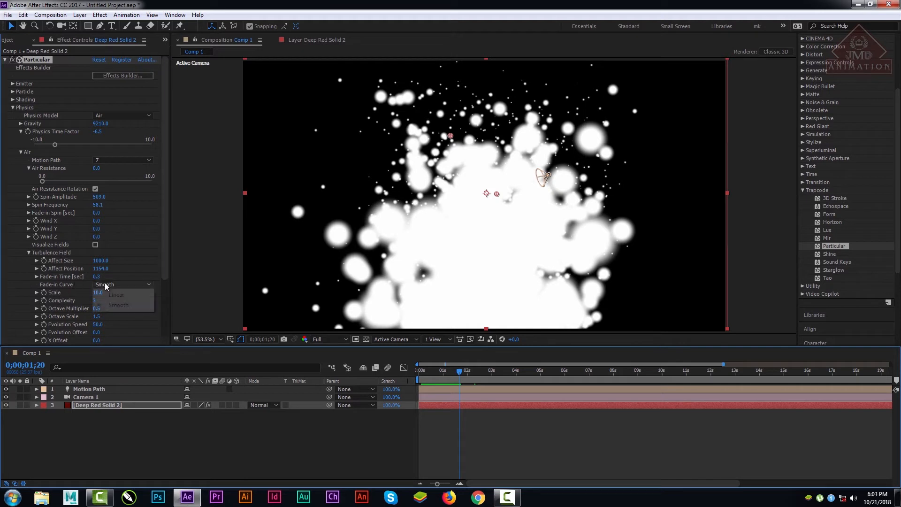
left_click(117, 298)
left_click(124, 285)
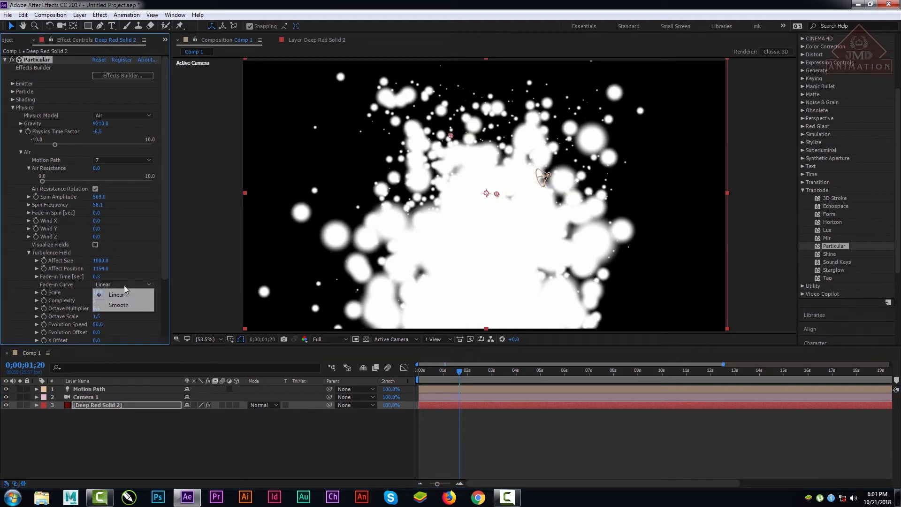
left_click(123, 305)
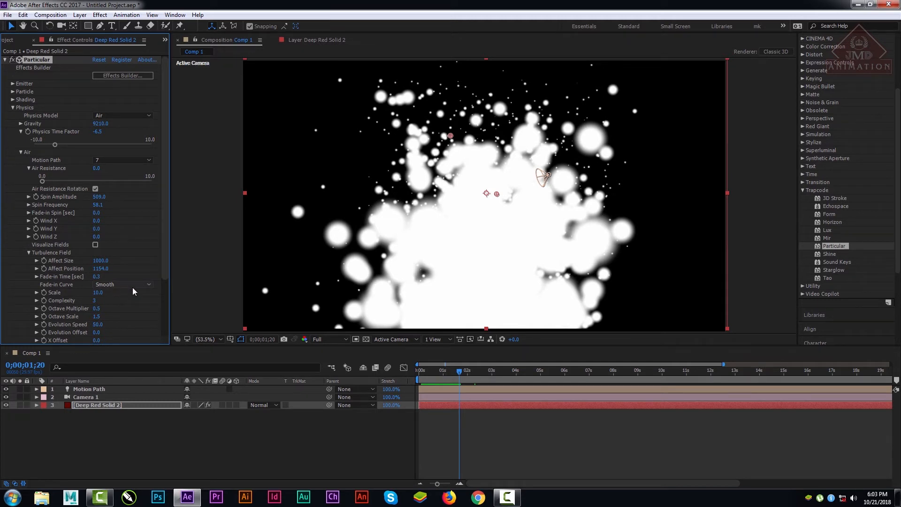
Step: Set the Turbulence Field's Scale to 57 and Complexity to 10, and preview from the first frame
mouse_move(93, 294)
left_mouse_down()
mouse_move(84, 295)
mouse_move(93, 294)
mouse_move(82, 299)
mouse_move(86, 309)
left_mouse_up()
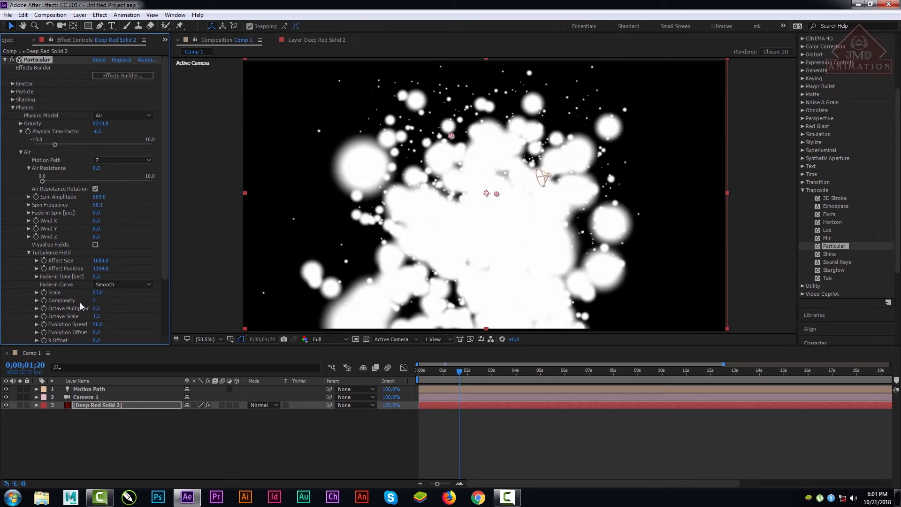
left_click_drag(112, 300, 196, 310)
left_click_drag(449, 371, 418, 375)
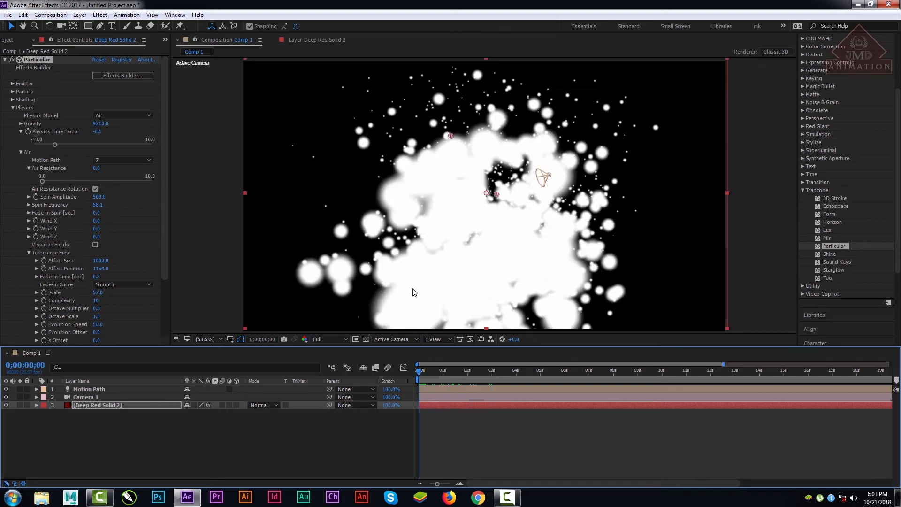
key("space")
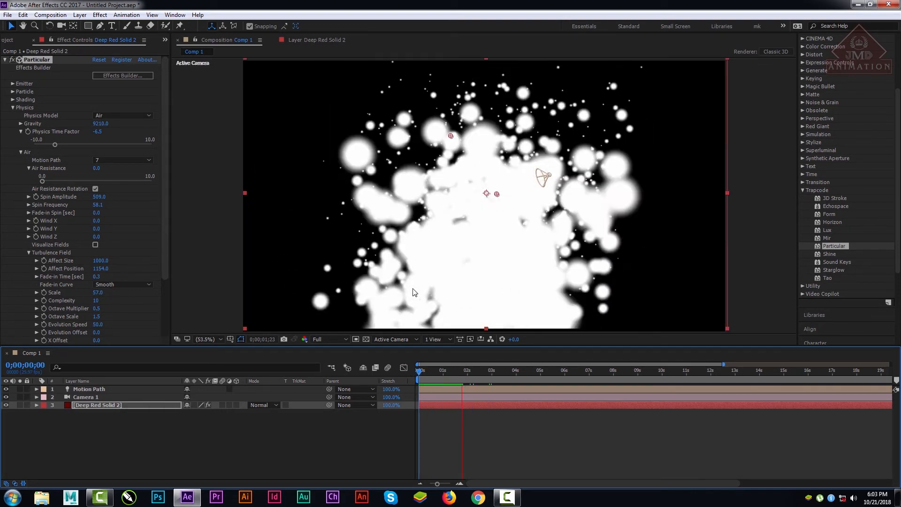
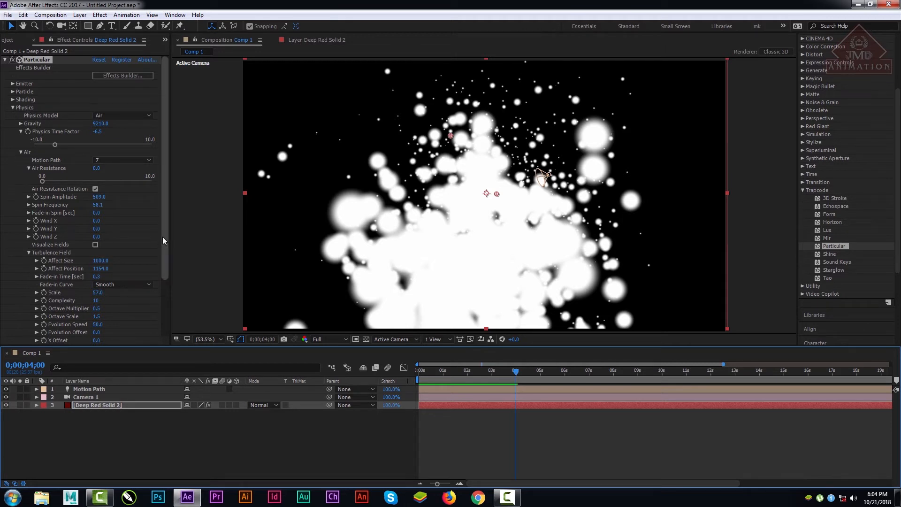
Step: Try an Evolution Speed of 0 for the turbulence field and preview the particle animation
left_click_drag(162, 236, 160, 280)
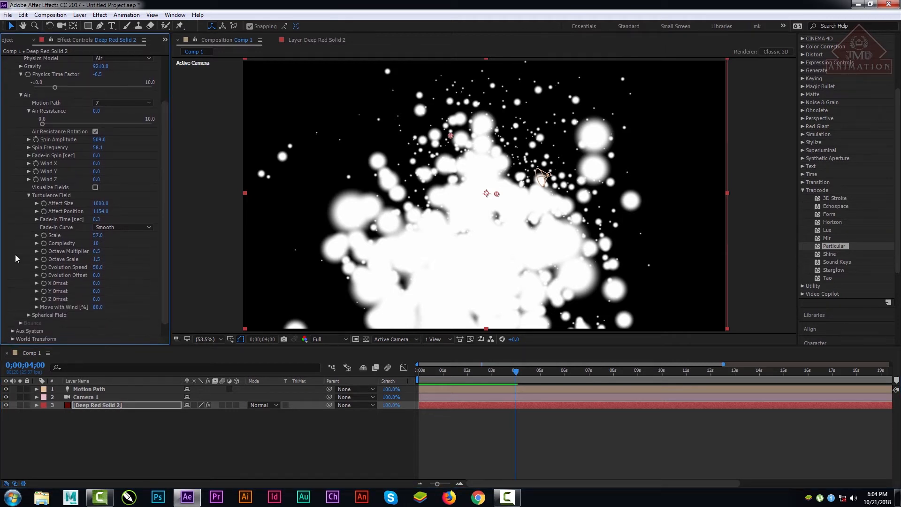
left_click_drag(97, 269, 67, 267)
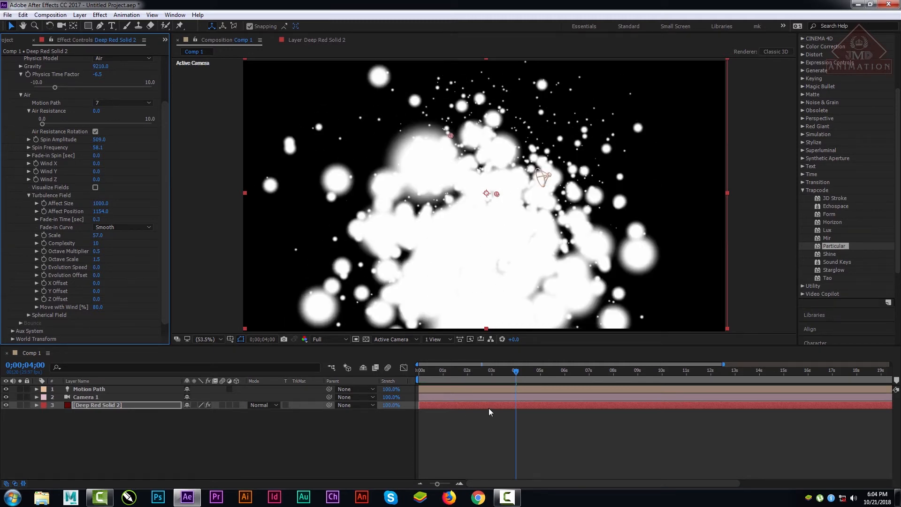
key("space")
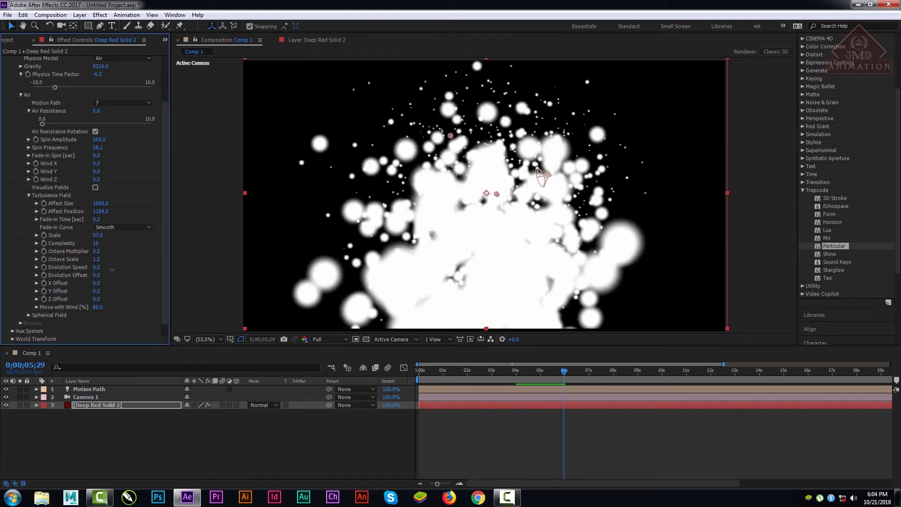
Step: Set the turbulence field's Evolution Speed to 611 and preview the animation from near the start
left_click_drag(112, 270, 383, 286)
left_click_drag(462, 372, 411, 370)
key("space")
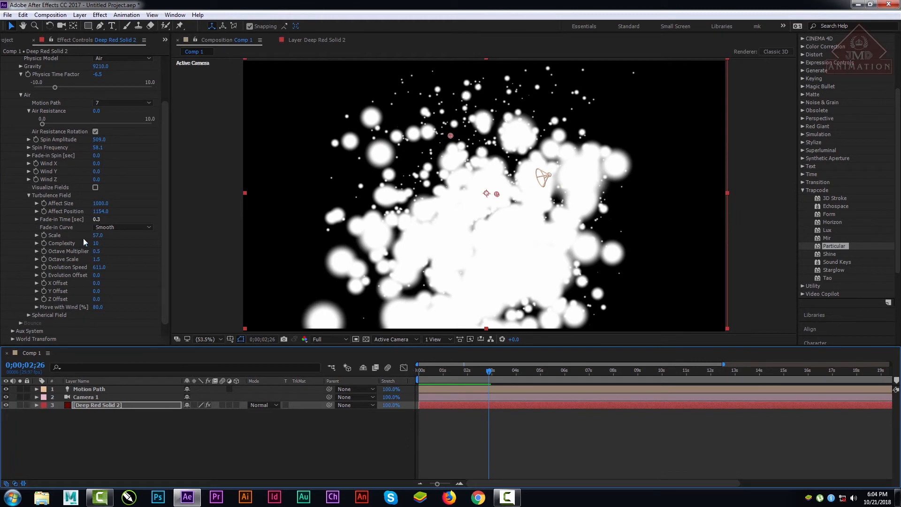
Step: Set the turbulence field's Octave Scale to 0 and preview the animation from the first frame
left_click_drag(97, 260, 27, 280)
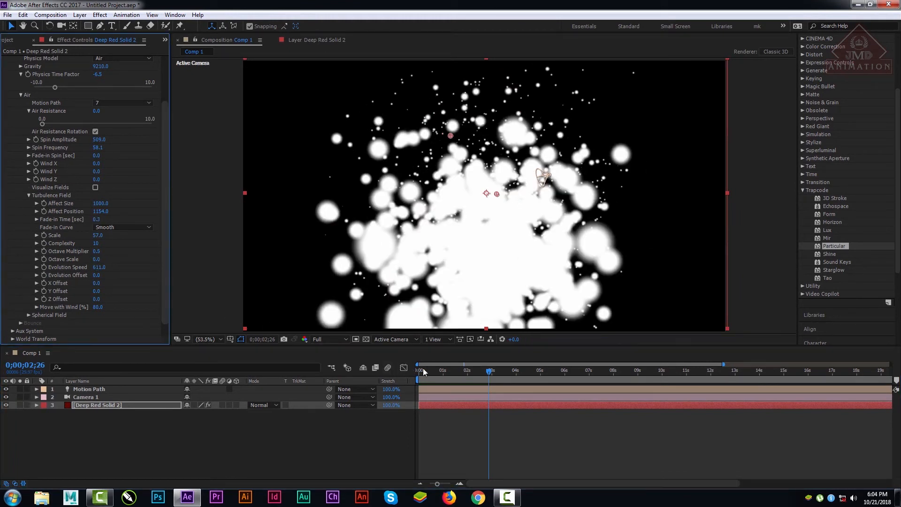
left_click(401, 370)
key("Home")
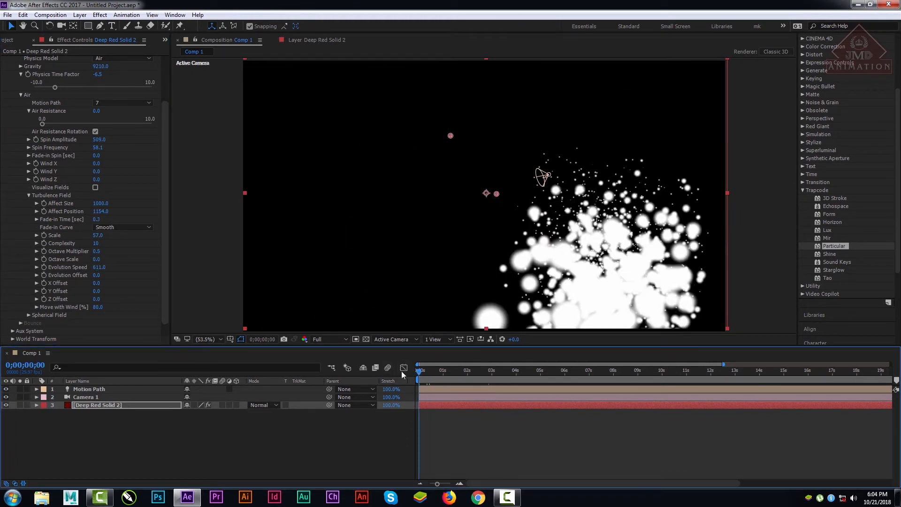
key("space")
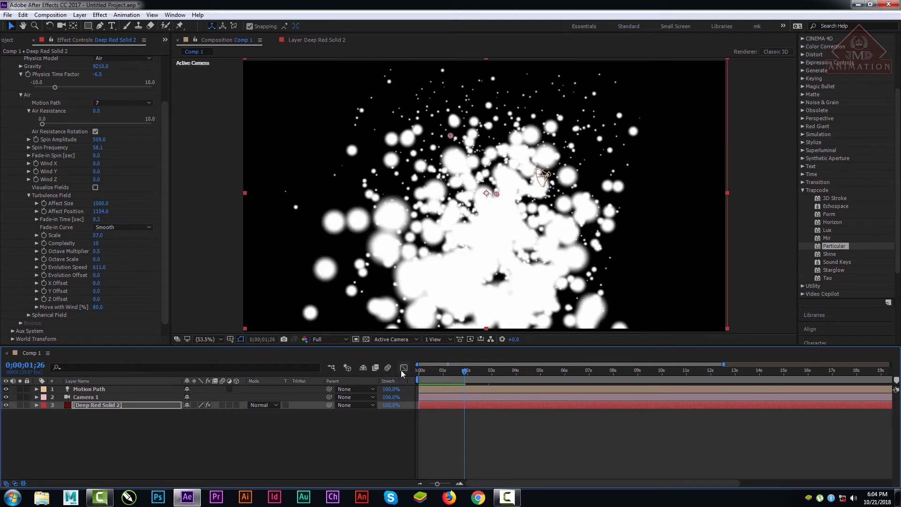
Step: Try large X Offset values such as 1770 and 7960 on the turbulence field, and reset it to 0
left_click_drag(96, 284, 650, 266)
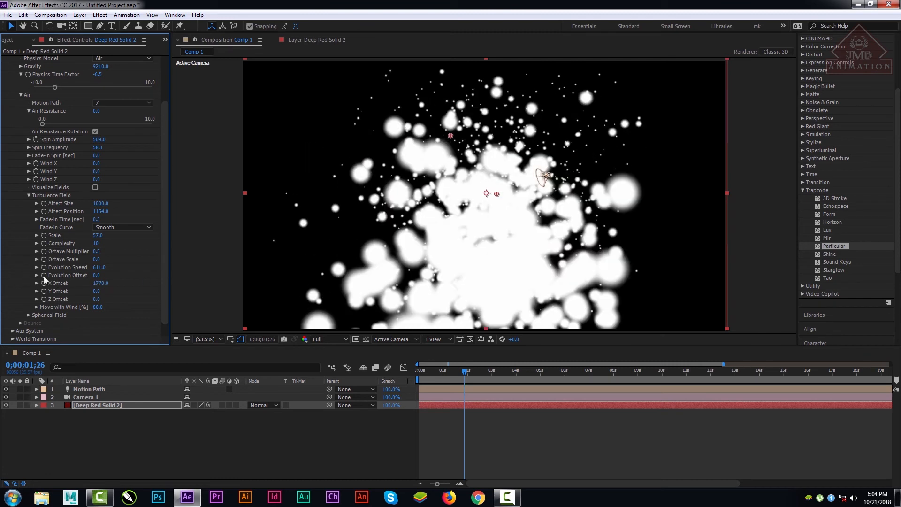
left_click_drag(97, 289, 217, 284)
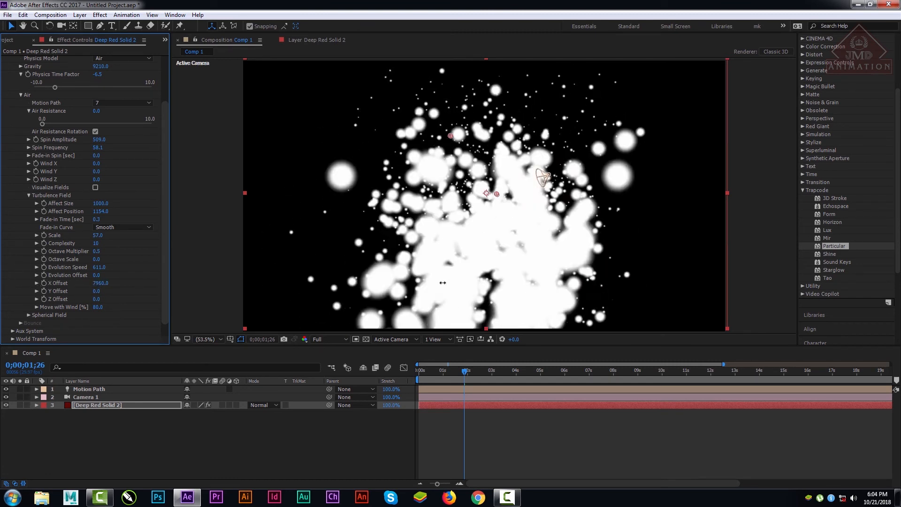
left_click_drag(443, 283, 404, 220)
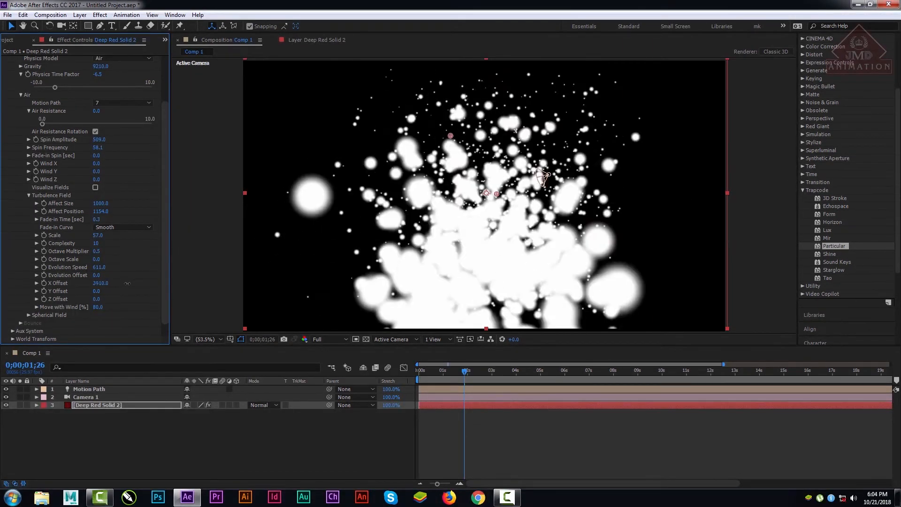
left_click(97, 283)
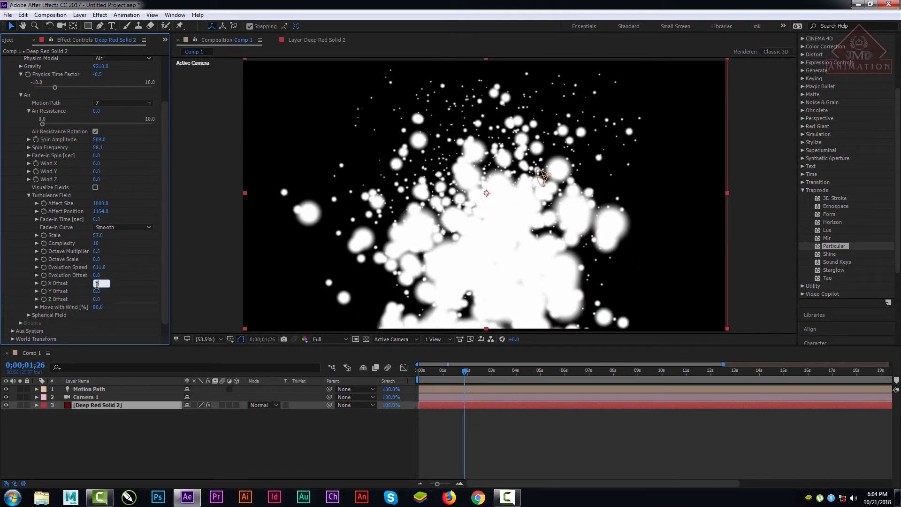
type("0")
key("Return")
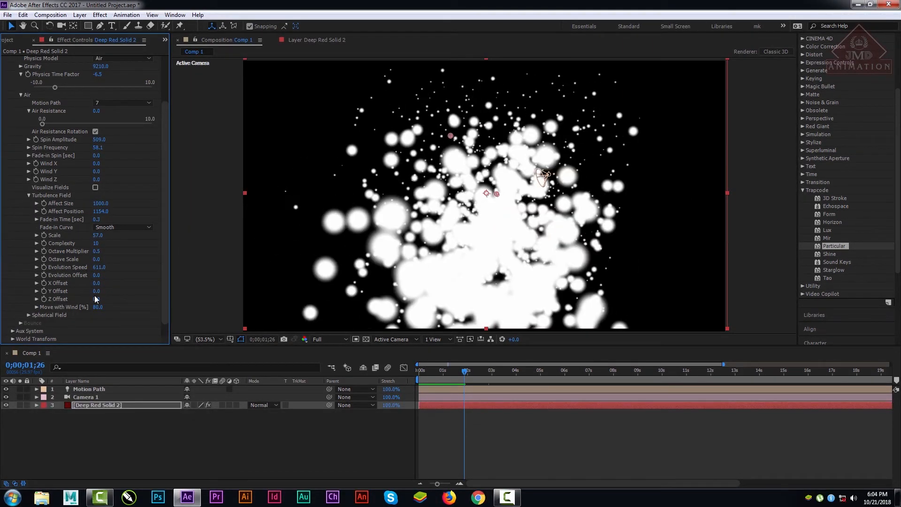
Step: Try a different Y Offset for the turbulence field and reset it to 0
left_click_drag(96, 293, 113, 303)
left_click(102, 291)
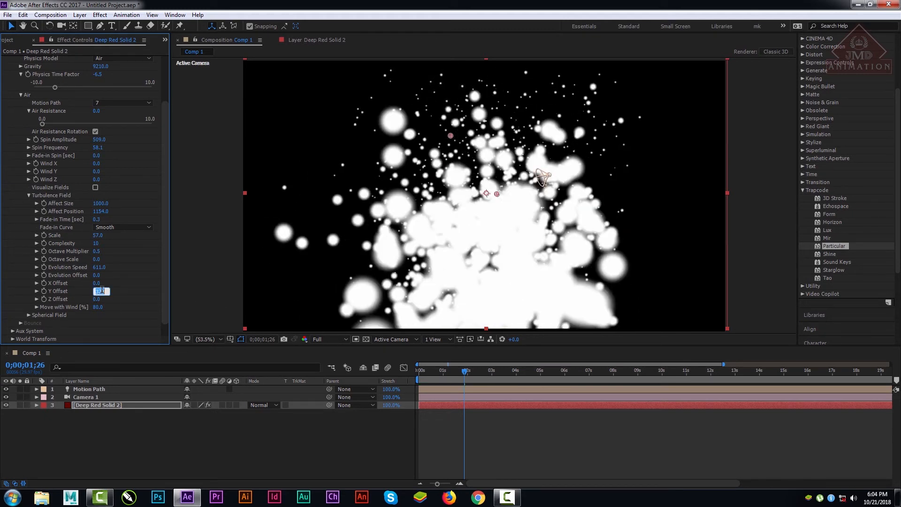
key("Return")
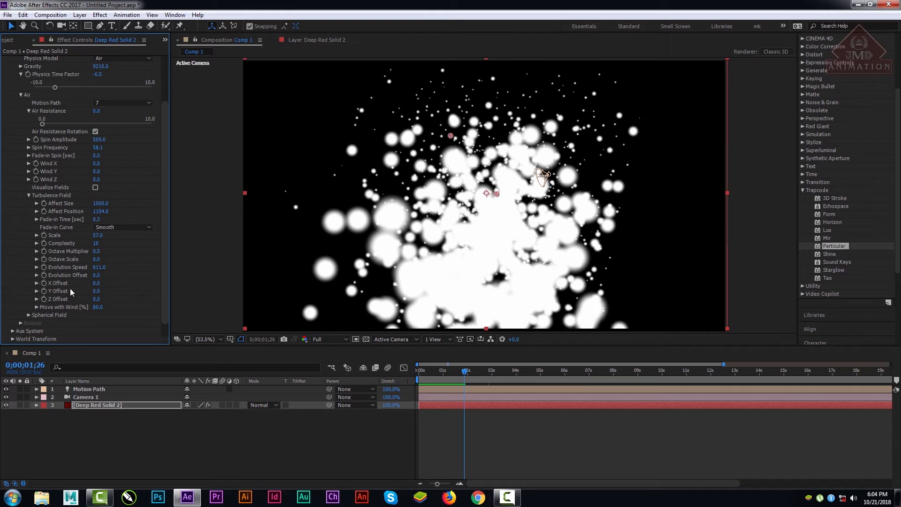
Step: Try a large Z Offset for the turbulence field and reset it to 0
left_click_drag(96, 300, 165, 249)
left_click(101, 300)
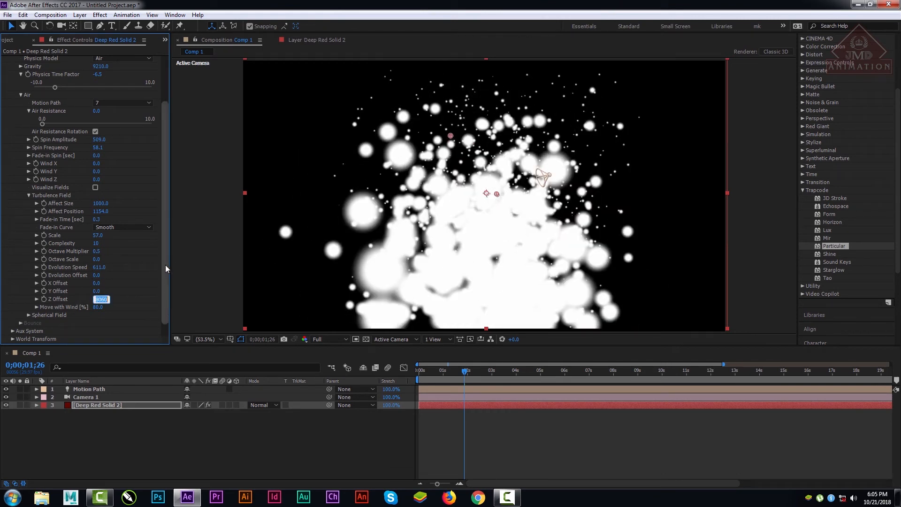
type("0")
key("Return")
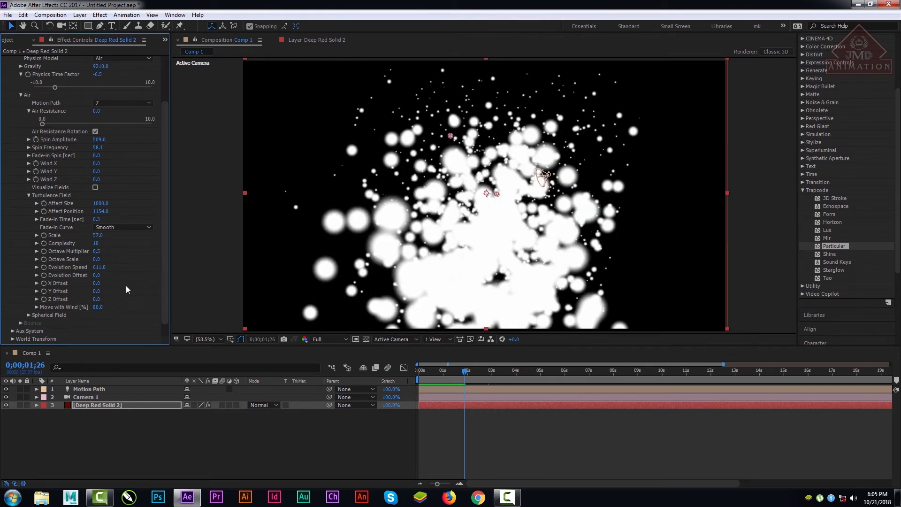
Step: Try Move with Wind at a negative value and at 298%, comparing the particles at different times
left_click_drag(446, 372, 559, 378)
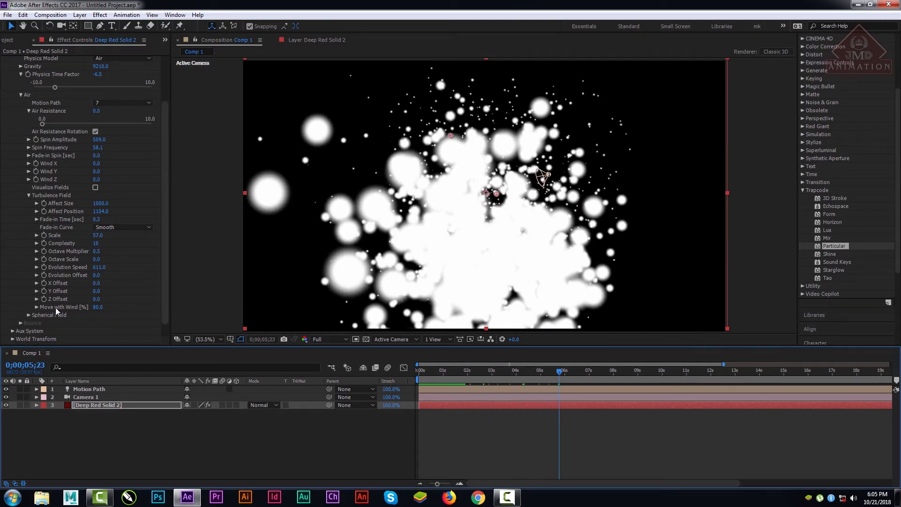
left_click_drag(98, 307, 1, 348)
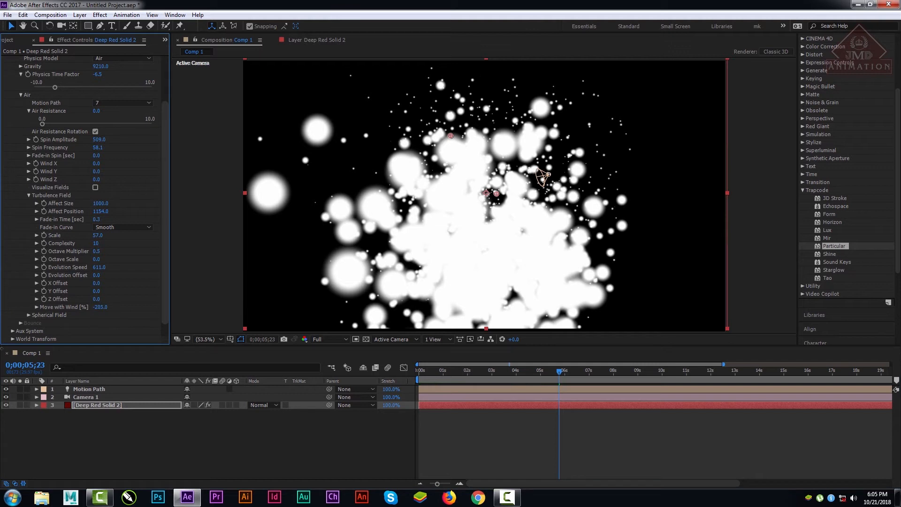
left_click(101, 307)
key("Return")
left_click_drag(519, 370, 743, 373)
left_click_drag(108, 307, 238, 308)
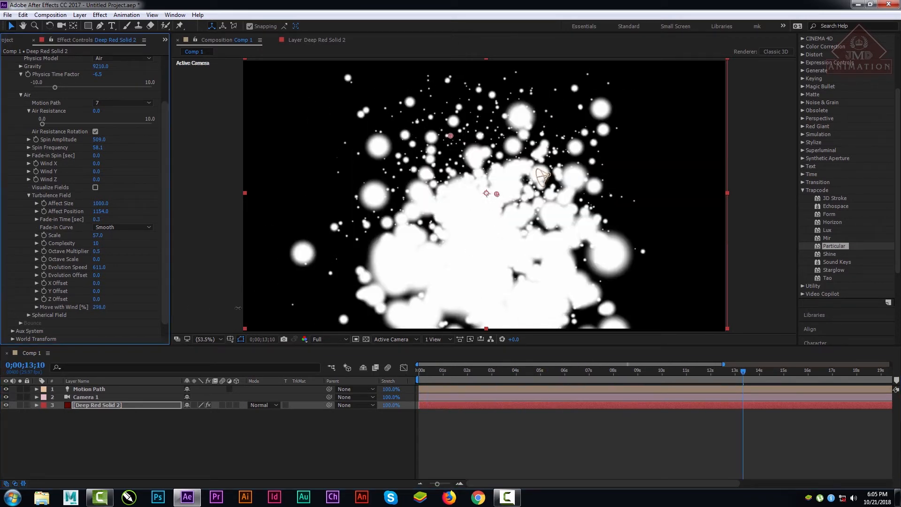
Step: Set the turbulence field's Move with Wind to 254% and preview the animation from the first frame
left_click_drag(99, 307, 74, 308)
left_click_drag(449, 372, 374, 373)
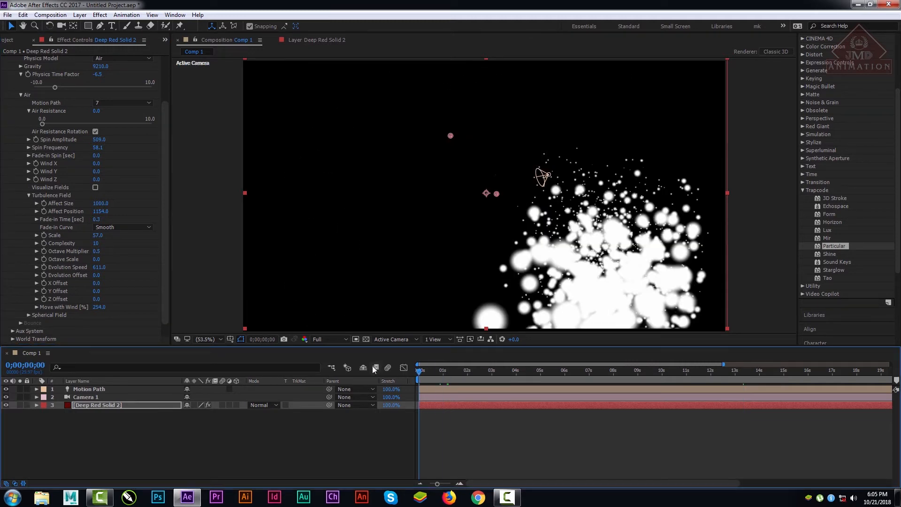
key("space")
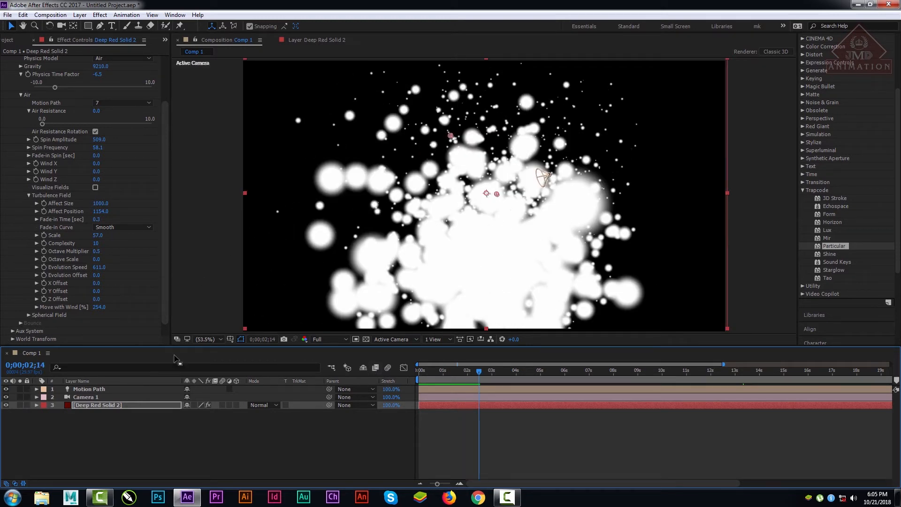
Step: Set the Spherical Field's Strength to 100 and scrub through the animation to about 12 seconds
left_click(24, 314)
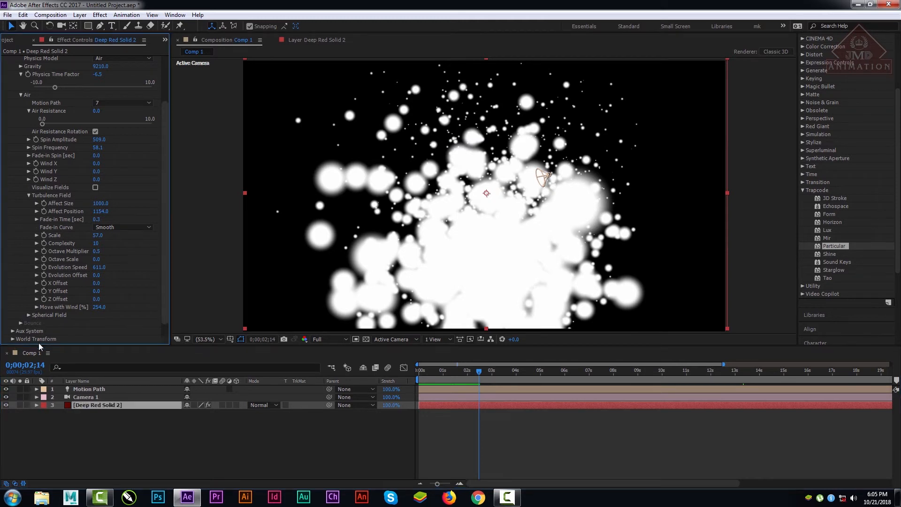
left_click(29, 315)
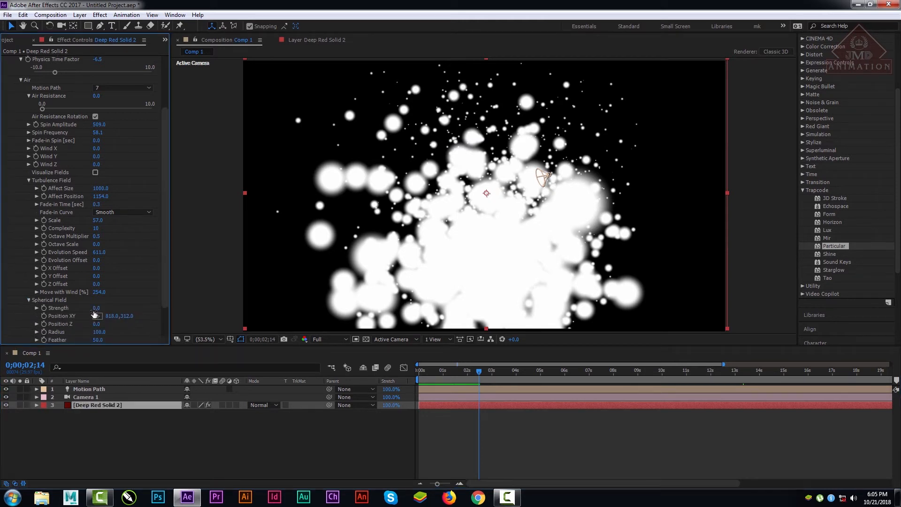
left_click_drag(95, 310, 81, 316)
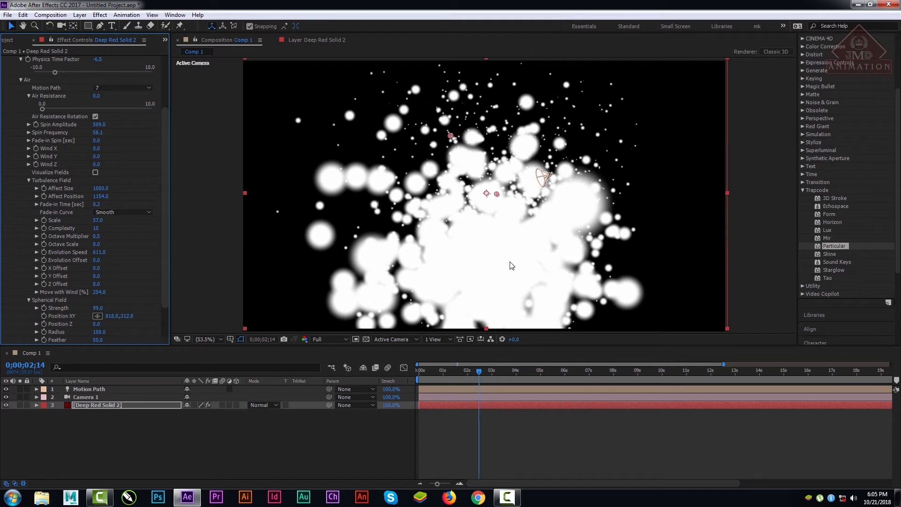
scroll(511, 265, "up", 3)
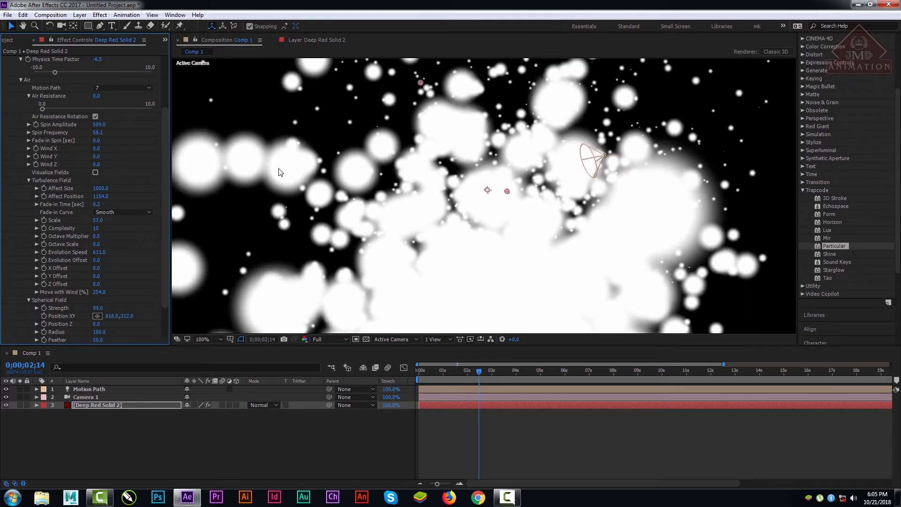
left_click_drag(100, 307, 2, 315)
left_click_drag(419, 372, 716, 380)
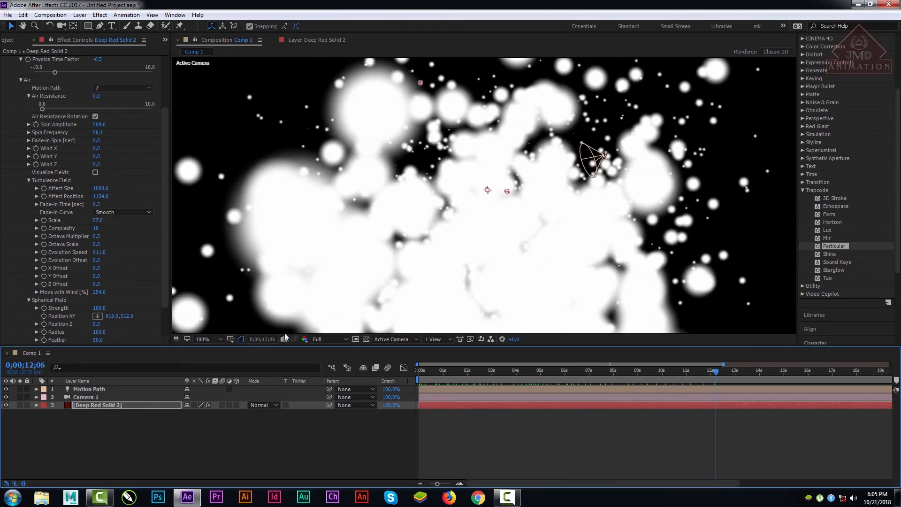
Step: Fit the composition view, set the Spherical Field's vertical position to 295 and Position Z to -2550, and preview the animation
key(".")
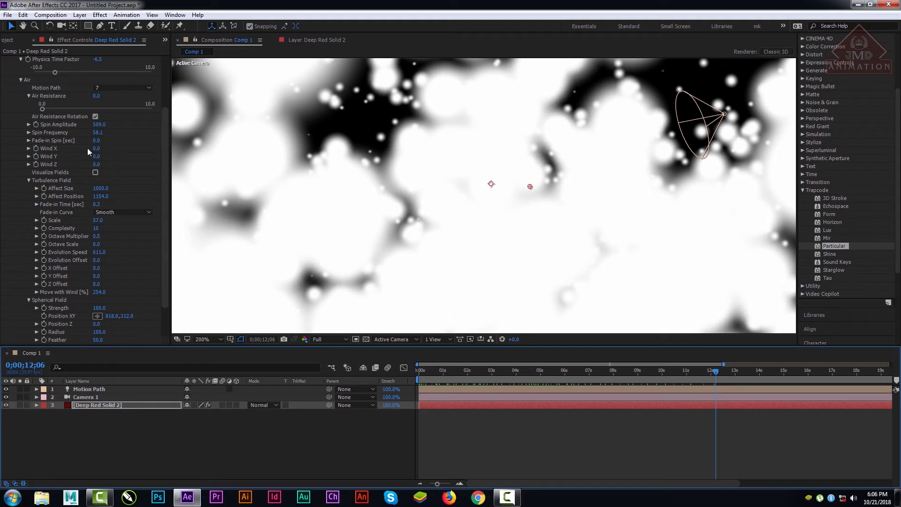
left_click(220, 338)
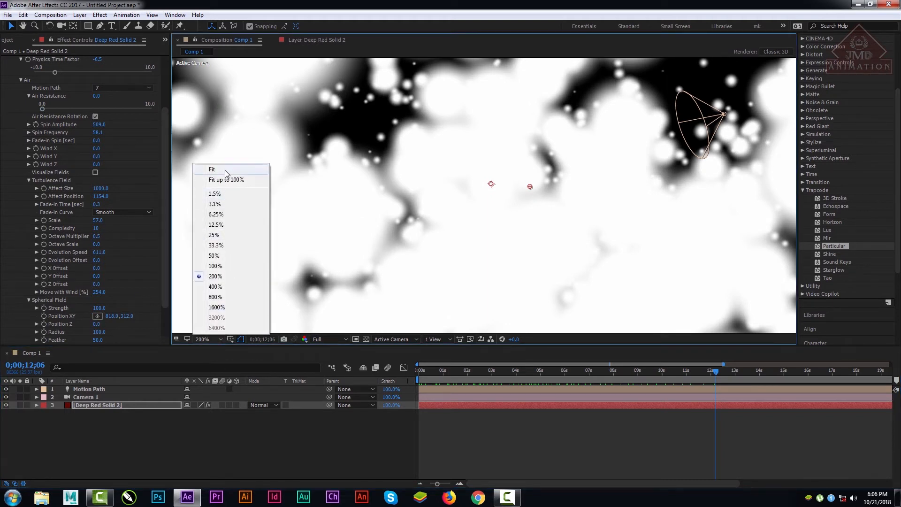
left_click(230, 178)
mouse_move(126, 316)
left_mouse_down()
mouse_move(141, 316)
mouse_move(70, 318)
mouse_move(301, 340)
mouse_move(519, 345)
mouse_move(54, 377)
mouse_move(181, 368)
mouse_move(118, 361)
left_mouse_up()
left_click_drag(96, 324, 132, 327)
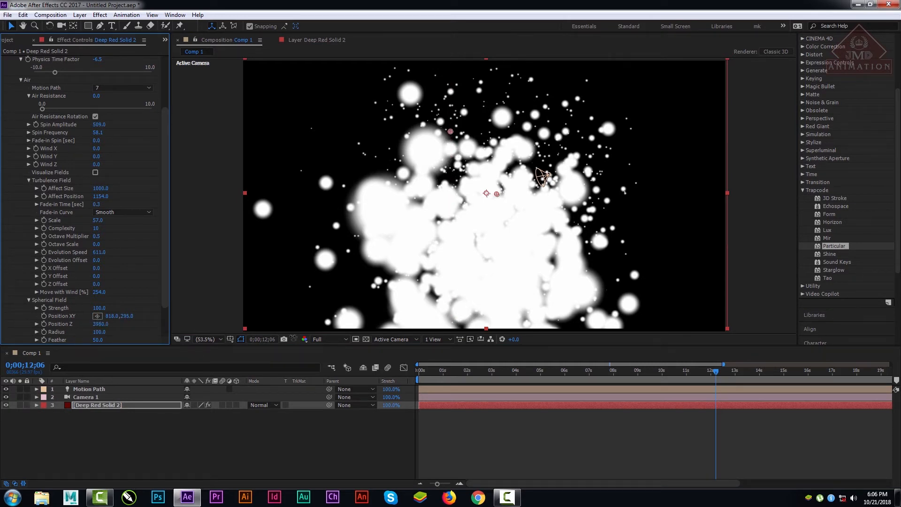
left_click_drag(438, 370, 430, 372)
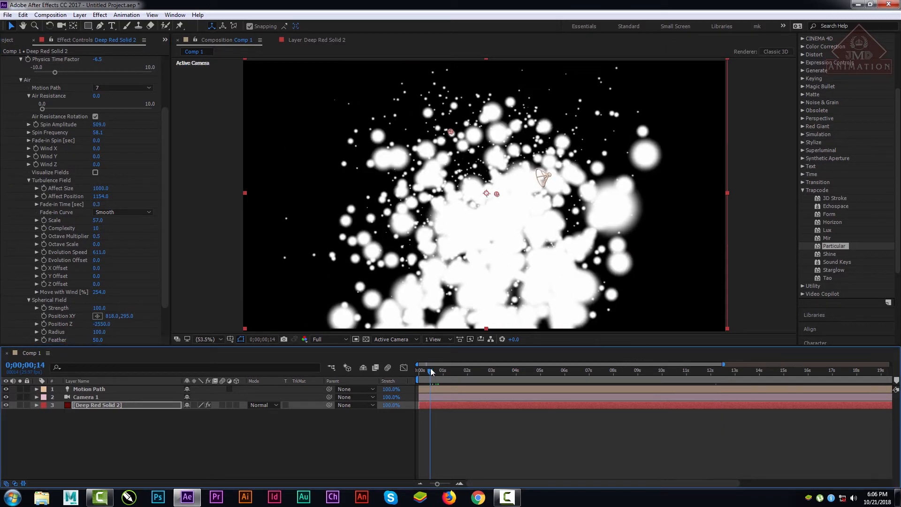
key("space")
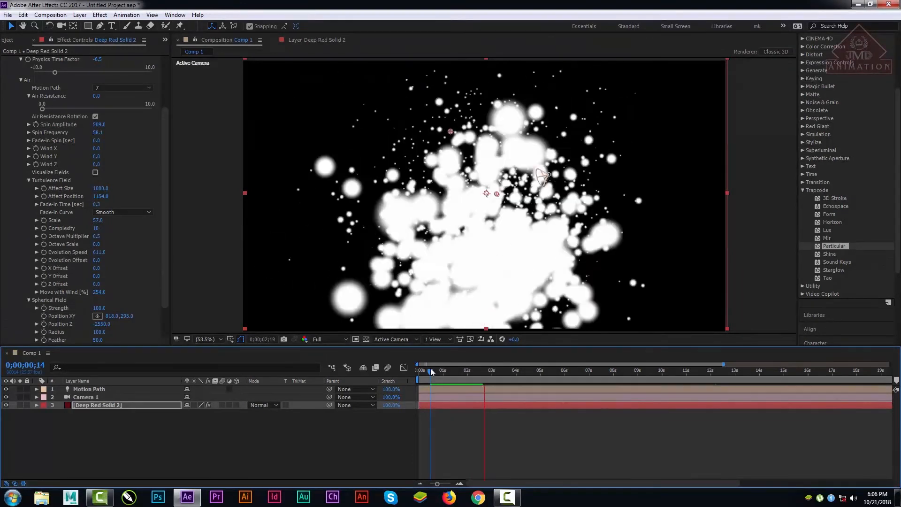
key("space")
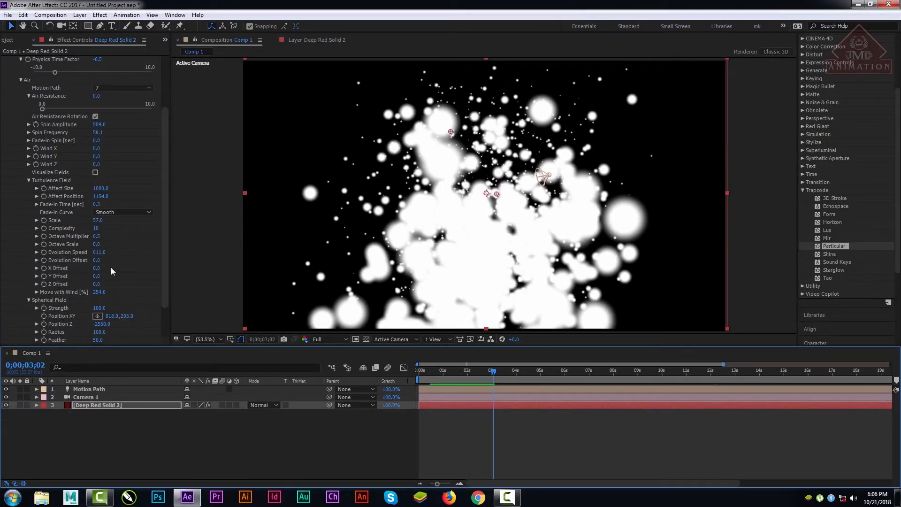
Step: Orbit the camera around the particles and set the turbulence field's Scale to 18 on the Deep Red Solid 2 layer
left_click(88, 405)
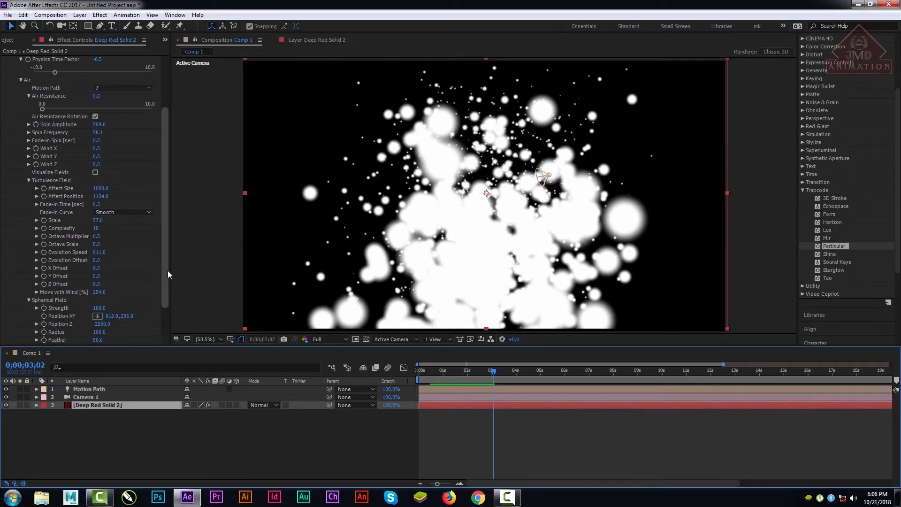
scroll(168, 277, "down", 2)
left_click(88, 390)
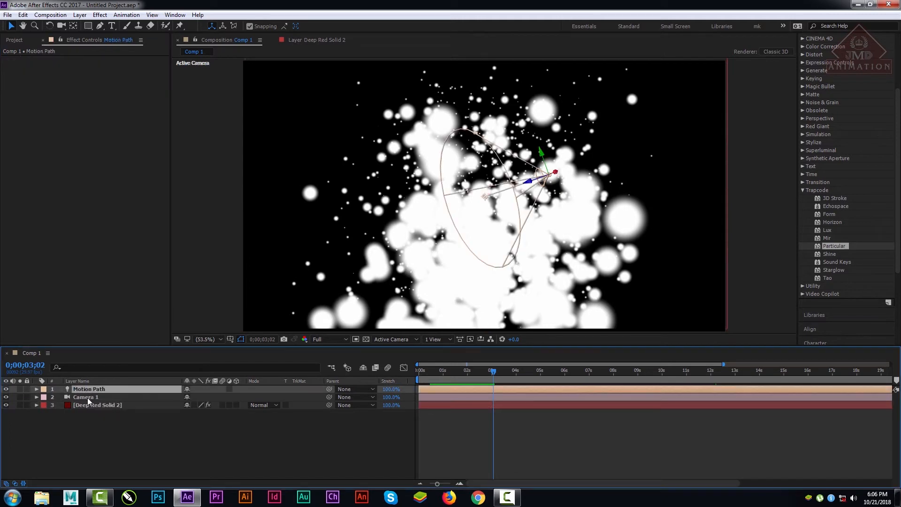
left_click(87, 403)
left_click(62, 26)
left_click_drag(459, 201, 326, 161)
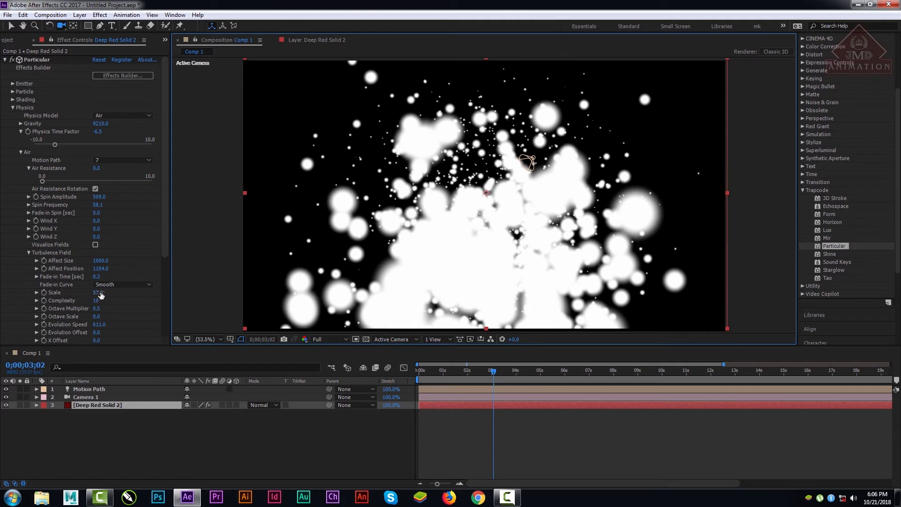
mouse_move(97, 292)
left_mouse_down()
mouse_move(50, 293)
mouse_move(110, 291)
left_mouse_up()
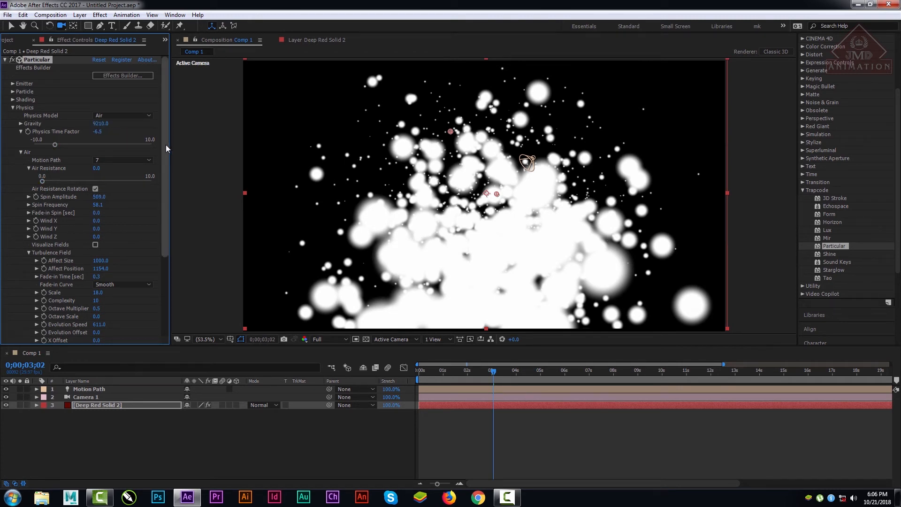
Step: Set the Spherical Field's Radius to 0 and Feather to 100, and preview the animation from the first frame
left_click_drag(166, 145, 185, 282)
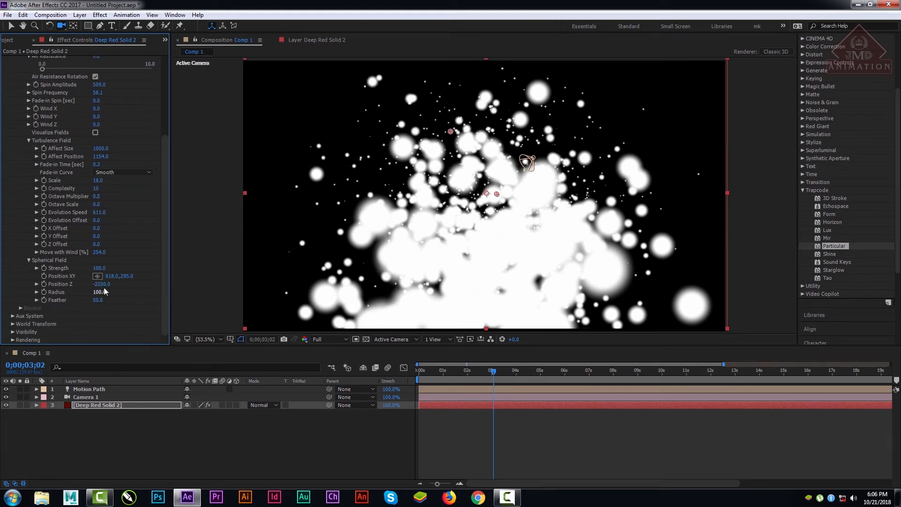
left_click_drag(96, 304, 273, 302)
left_click_drag(443, 369, 354, 377)
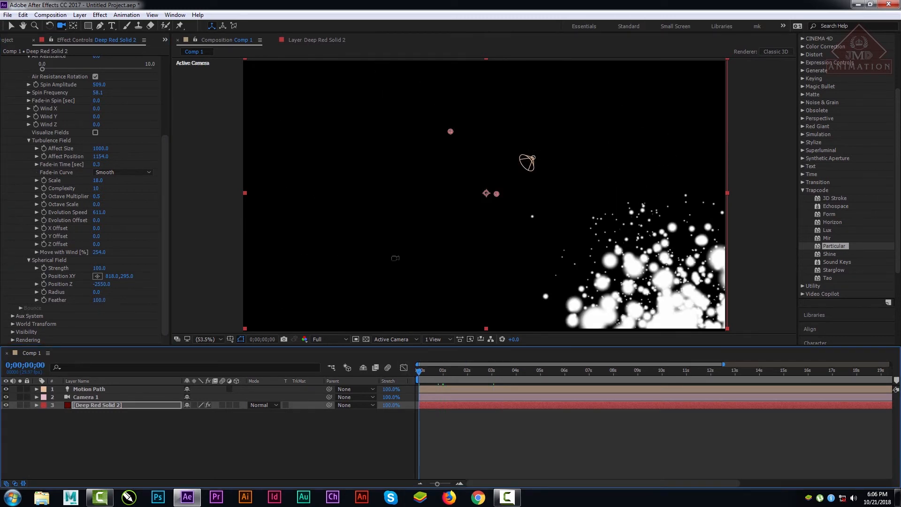
key("space")
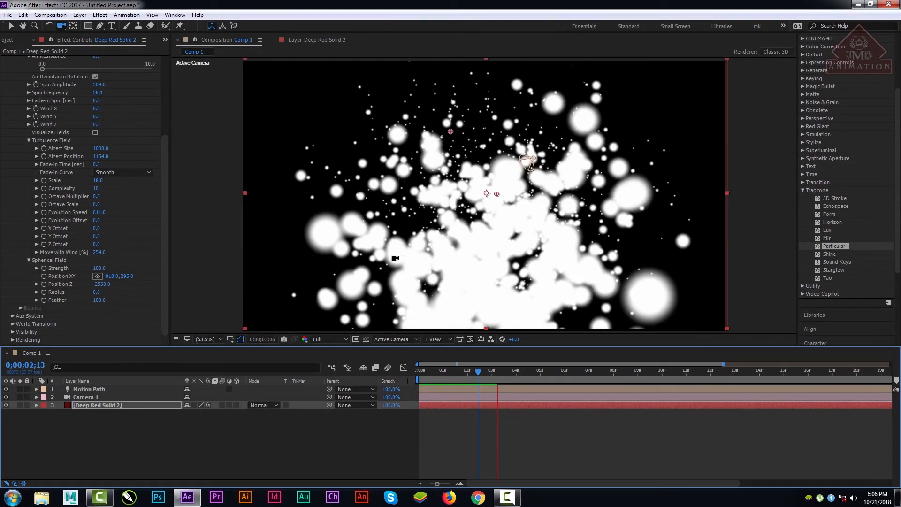
key("space")
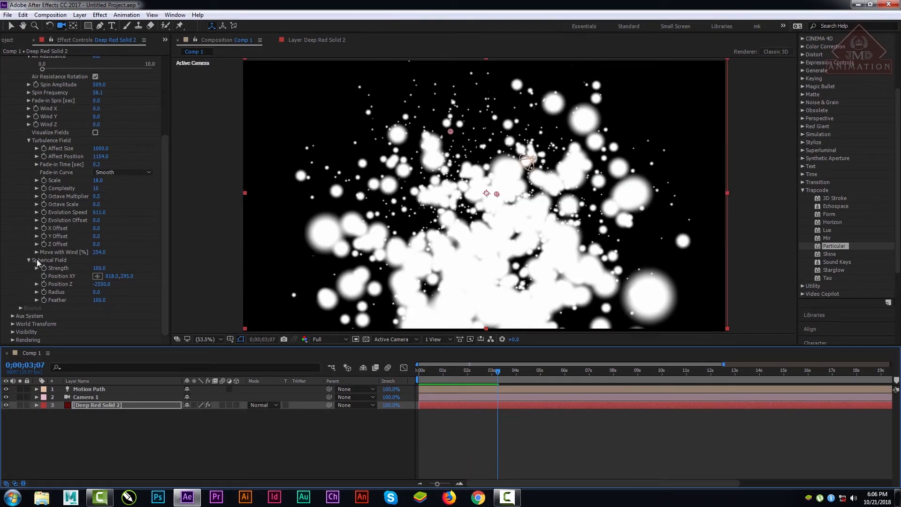
Step: Reset the Particular effect to its defaults and scrub the animation to 9 seconds
left_click(29, 260)
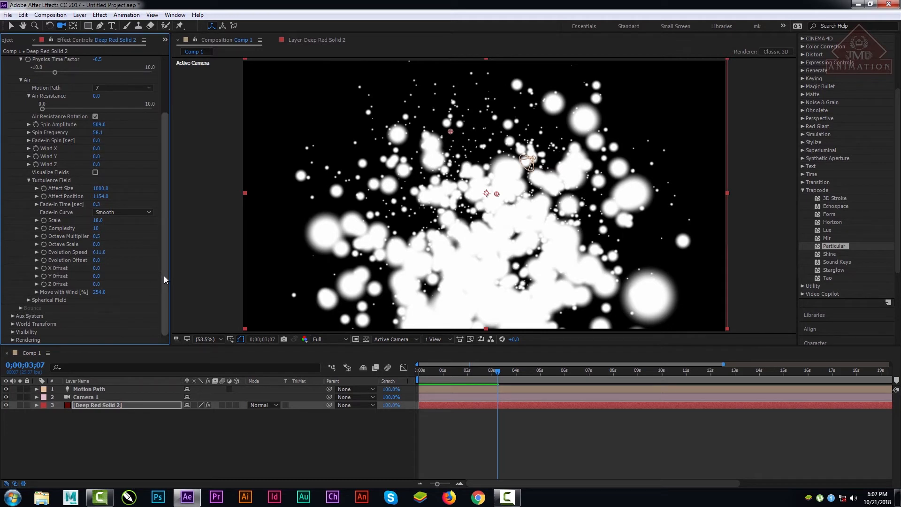
left_click_drag(164, 275, 167, 211)
left_click(29, 300)
left_click(96, 59)
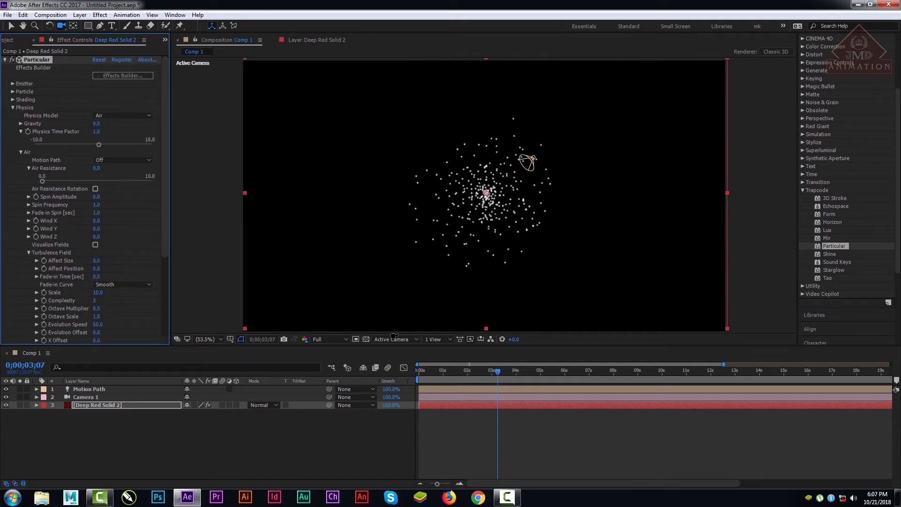
left_click_drag(469, 371, 580, 358)
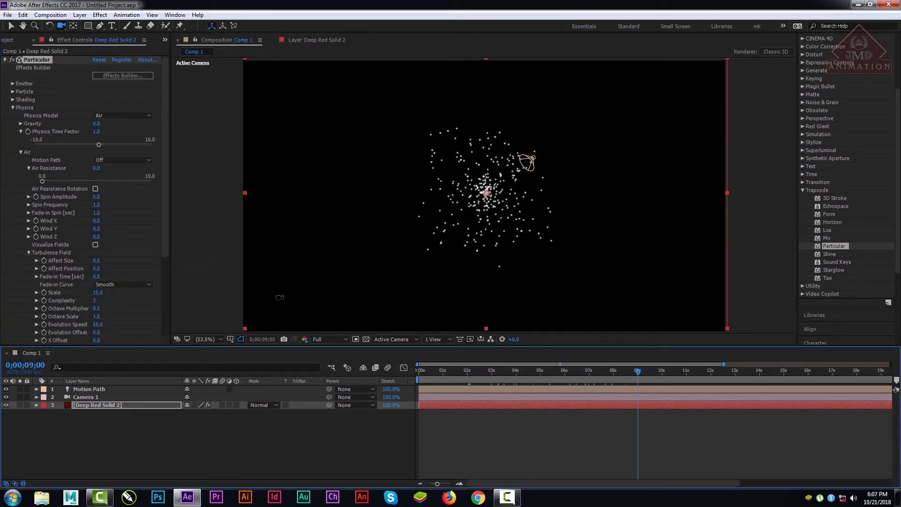
Step: Set the turbulence field's Affect Size to 270 and scrub through the animation, stopping at 0;00;03;21
key("v")
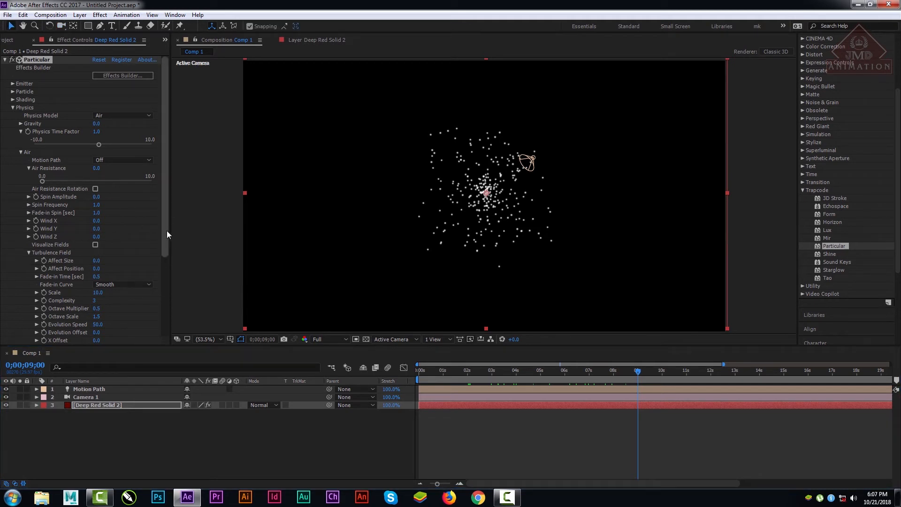
left_click_drag(167, 230, 162, 321)
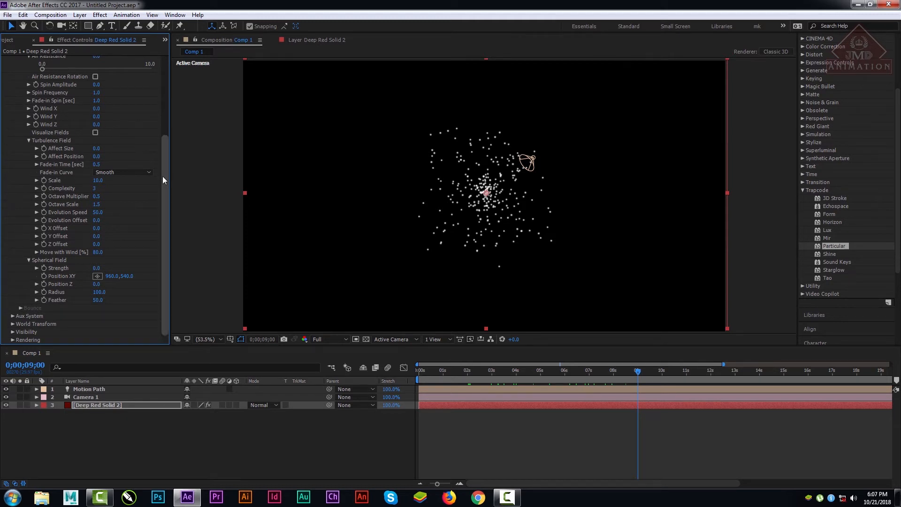
left_click_drag(162, 176, 168, 121)
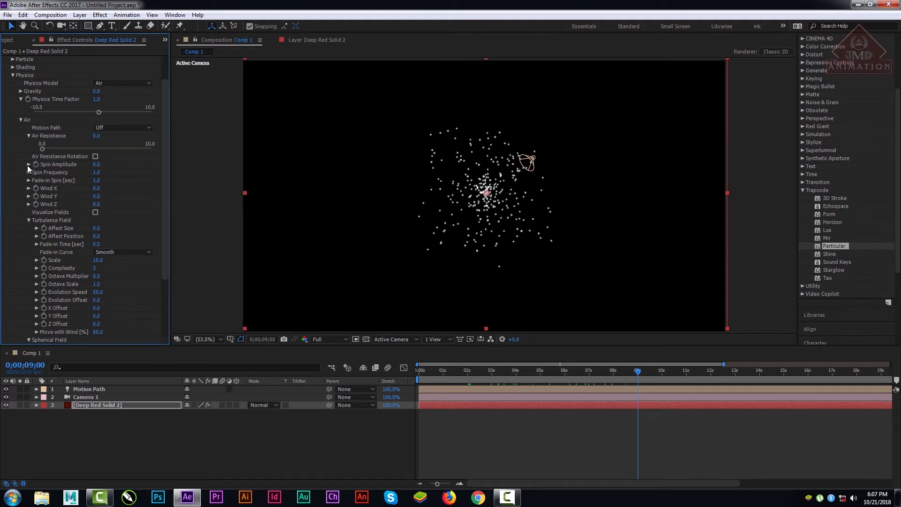
left_click_drag(98, 228, 499, 338)
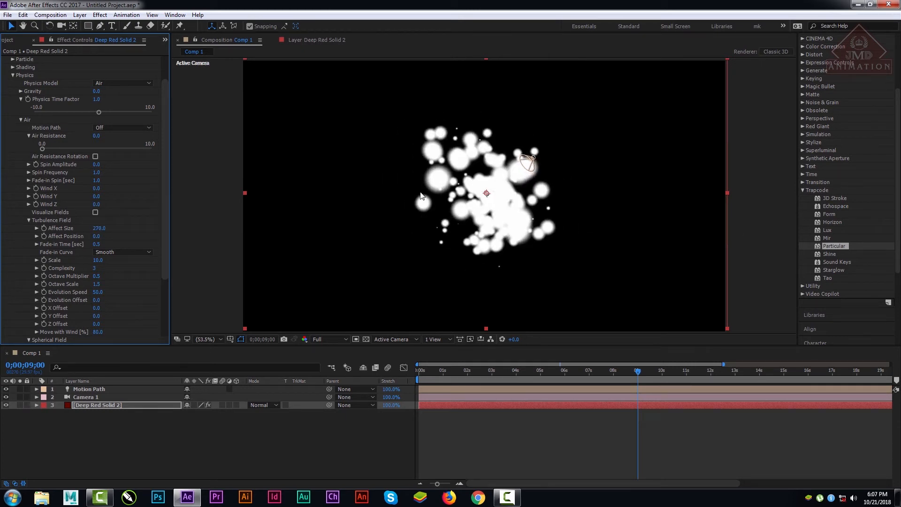
left_click_drag(457, 370, 557, 373)
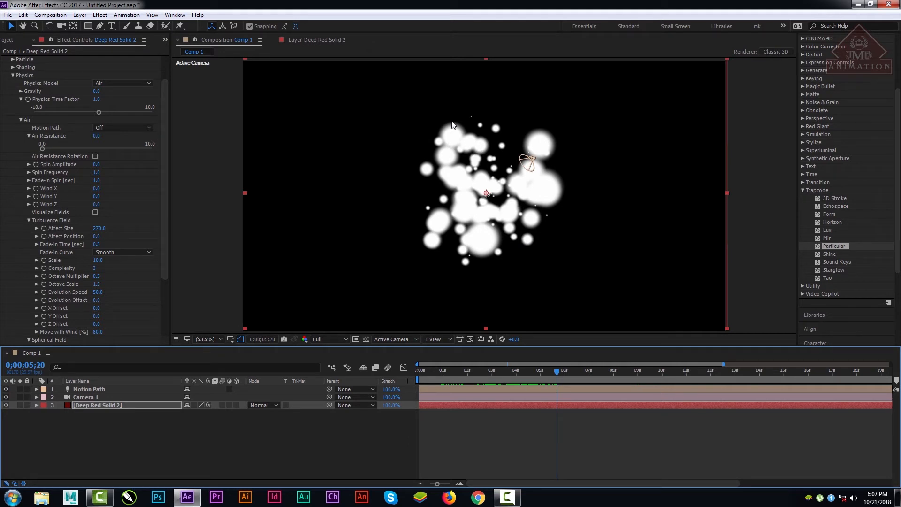
left_click_drag(513, 369, 510, 406)
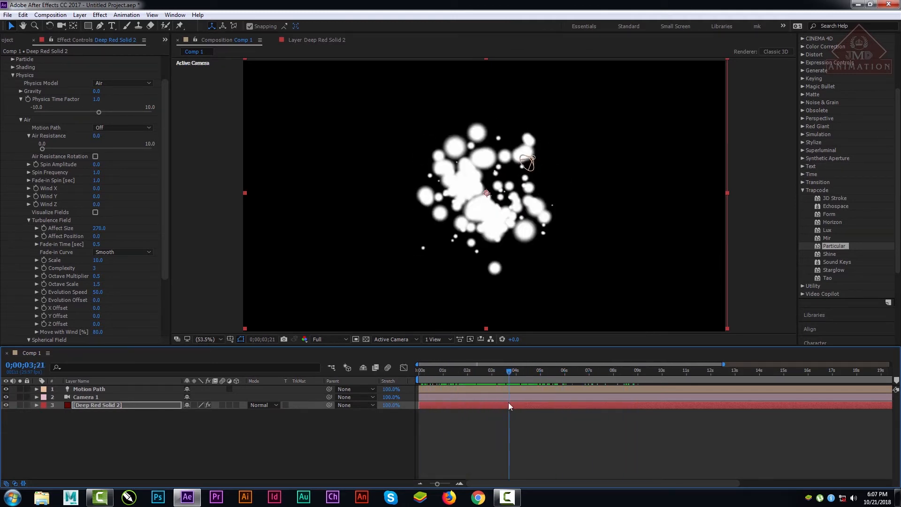
Step: Set the emitter's Particles/sec to 50 and preview the animation from the first frame
scroll(159, 154, "up", 2)
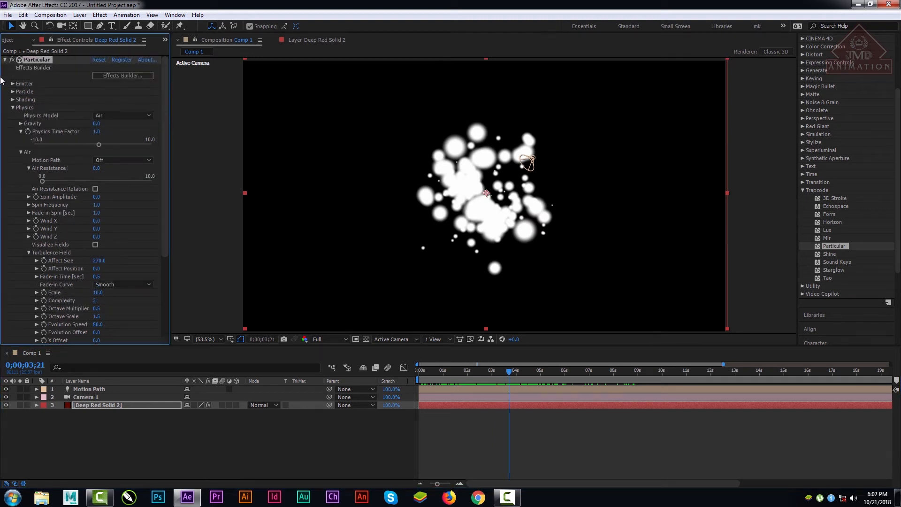
left_click(21, 85)
left_click_drag(99, 99, 116, 121)
left_click_drag(427, 370, 417, 374)
key("space")
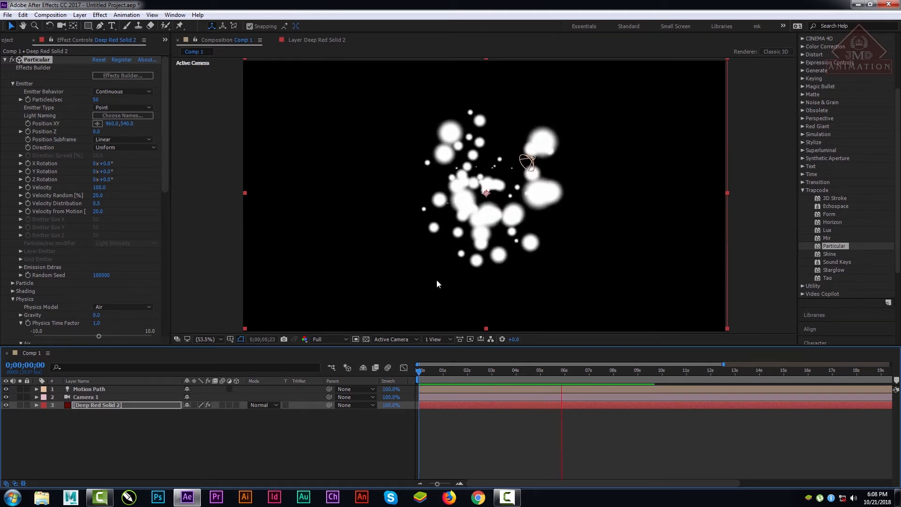
key("space")
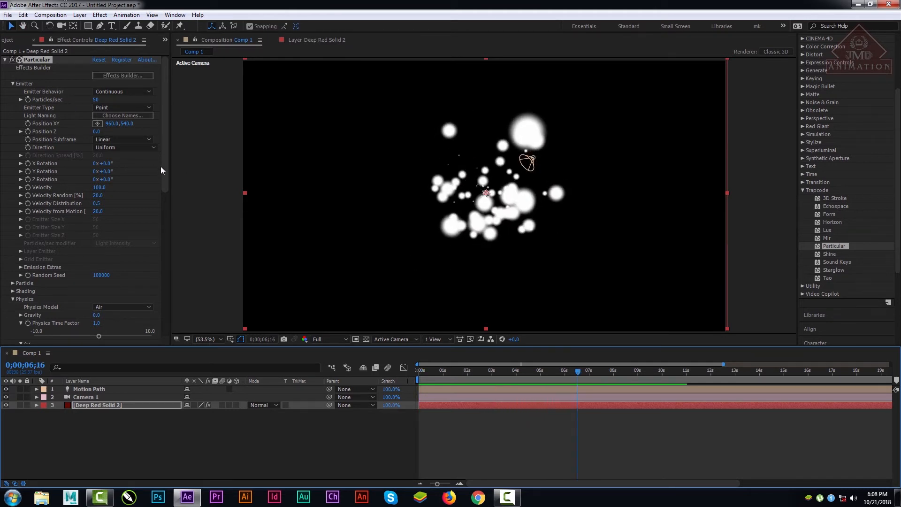
Step: Set the turbulence field's Affect Position to 1930 and preview the animation from the first frame
scroll(159, 263, "down", 10)
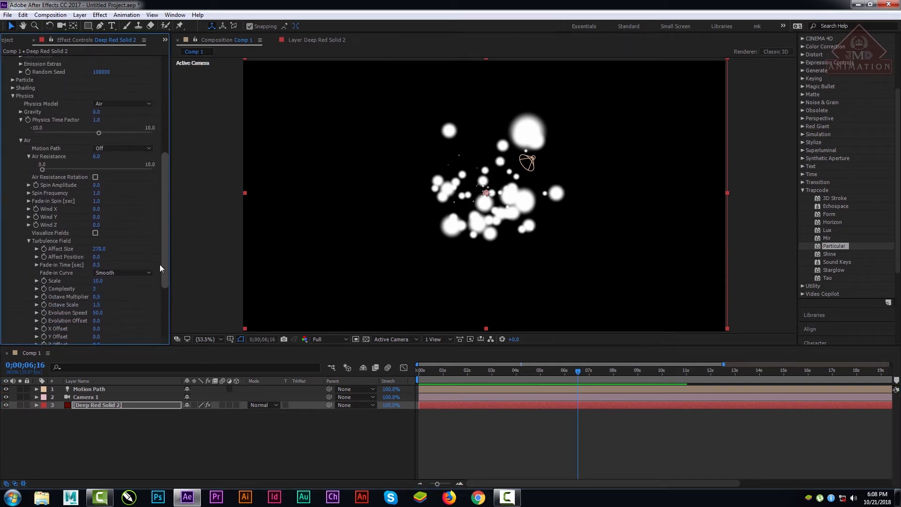
left_click_drag(160, 265, 159, 264)
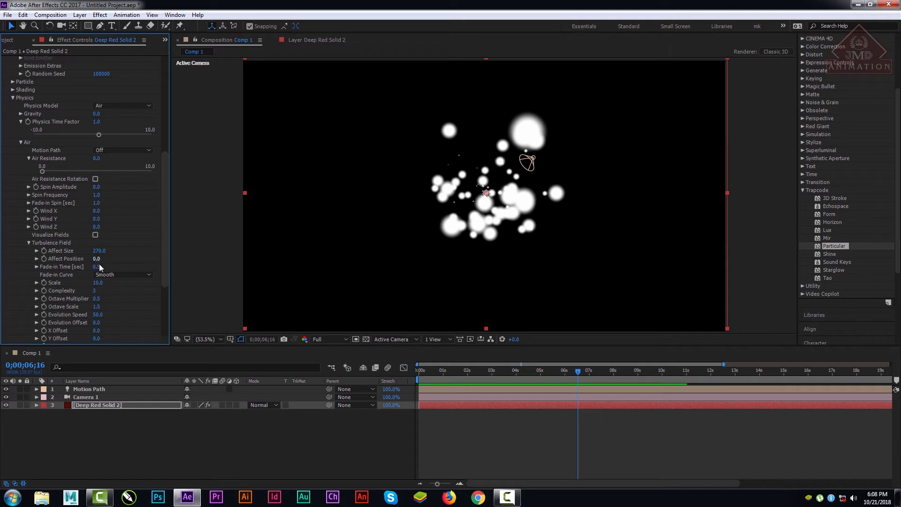
left_click_drag(96, 259, 385, 188)
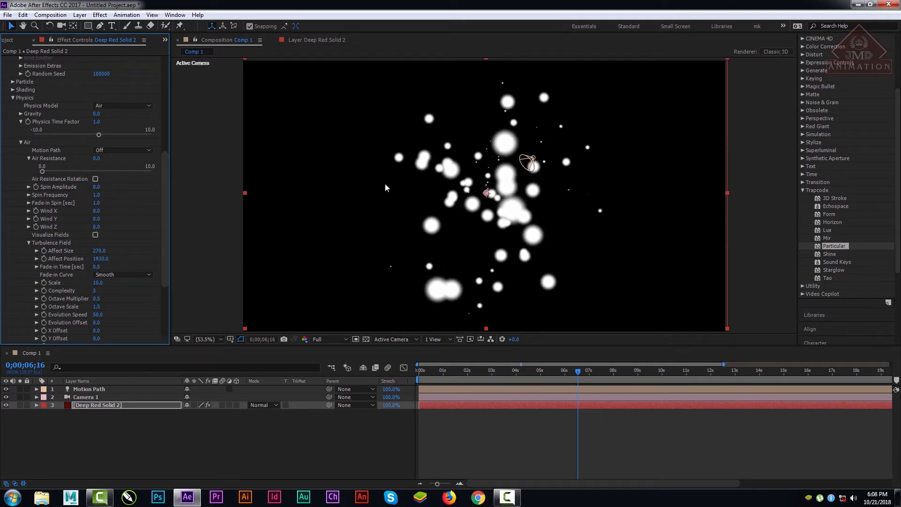
left_click_drag(452, 368, 417, 370)
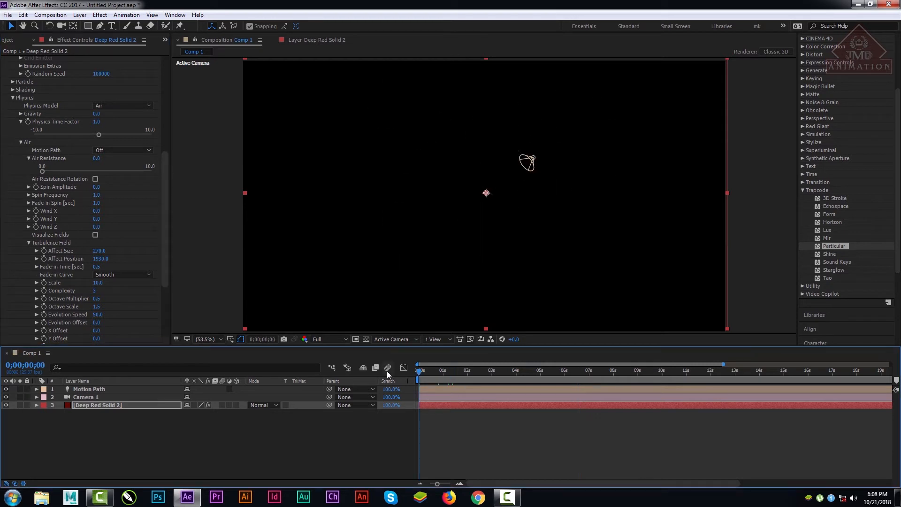
key("space")
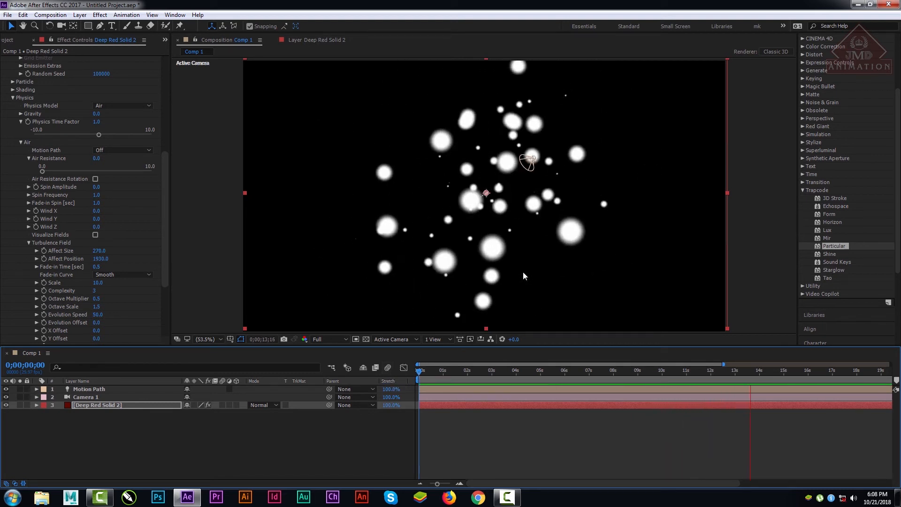
key("space")
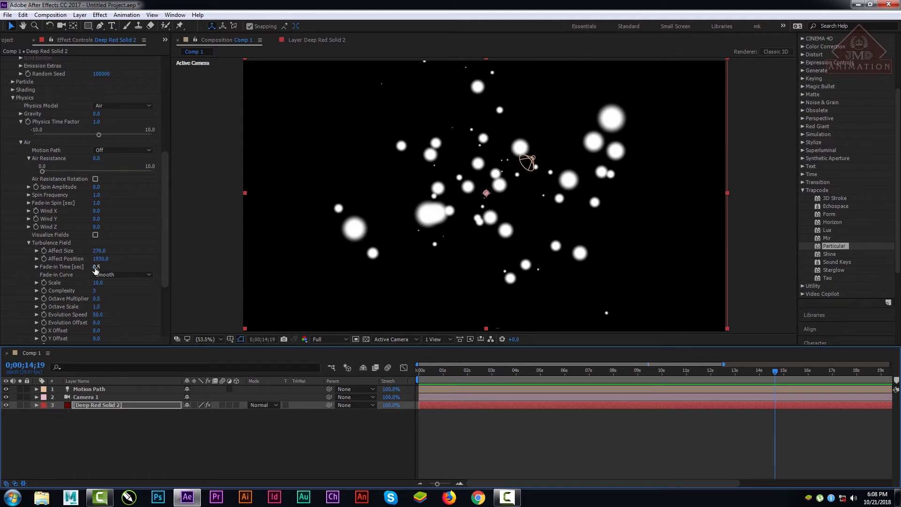
Step: Set the turbulence field's Fade-in Time to 0 seconds and preview the animation from the first frame
left_click_drag(99, 266, 36, 285)
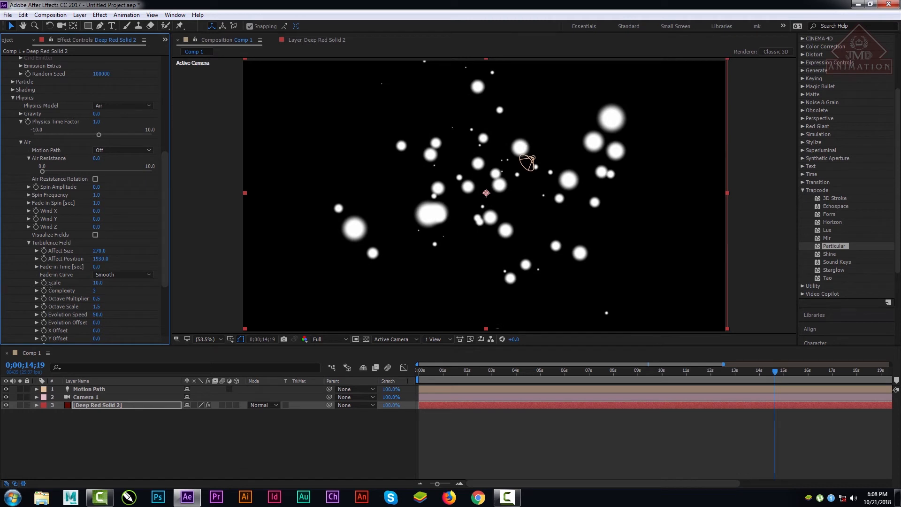
left_click_drag(487, 366, 352, 364)
key("space")
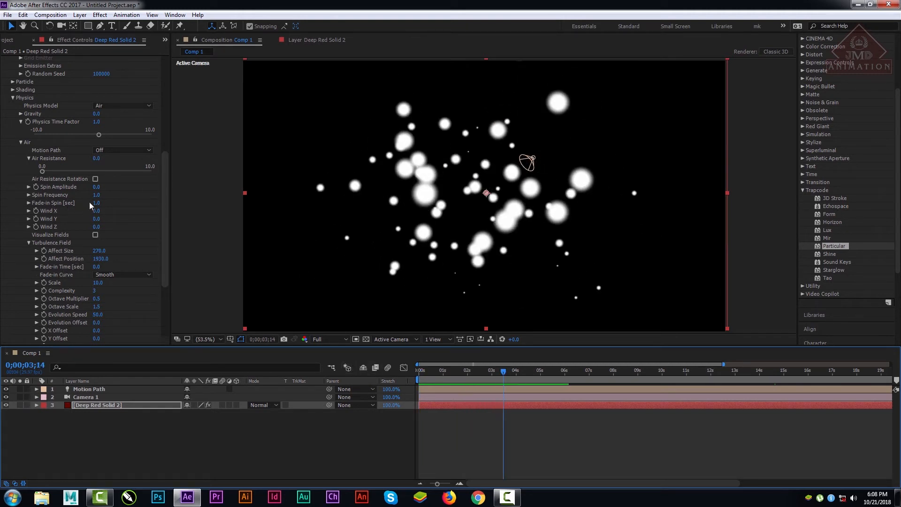
Step: Try a Fade-in Spin of 112 seconds while scrubbing to 0;00;09;17, and raise it to 501 seconds
left_click_drag(95, 203, 175, 208)
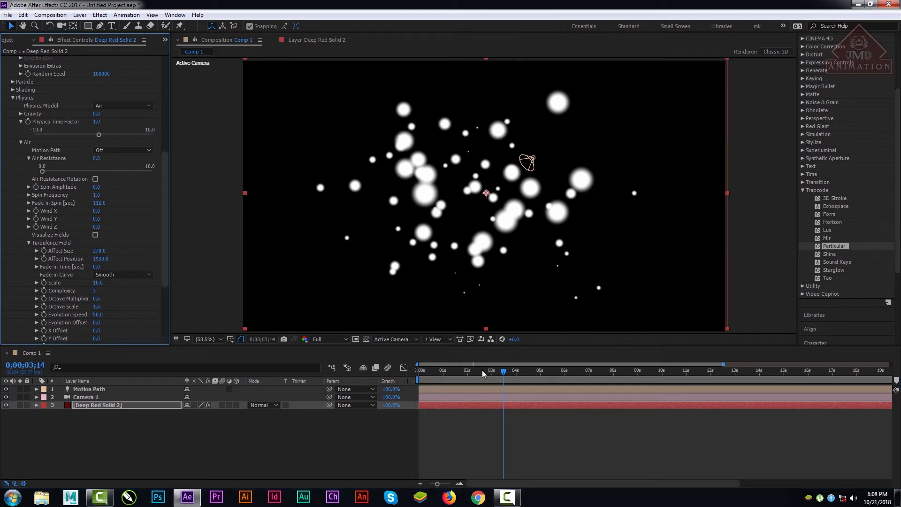
left_click_drag(482, 370, 651, 376)
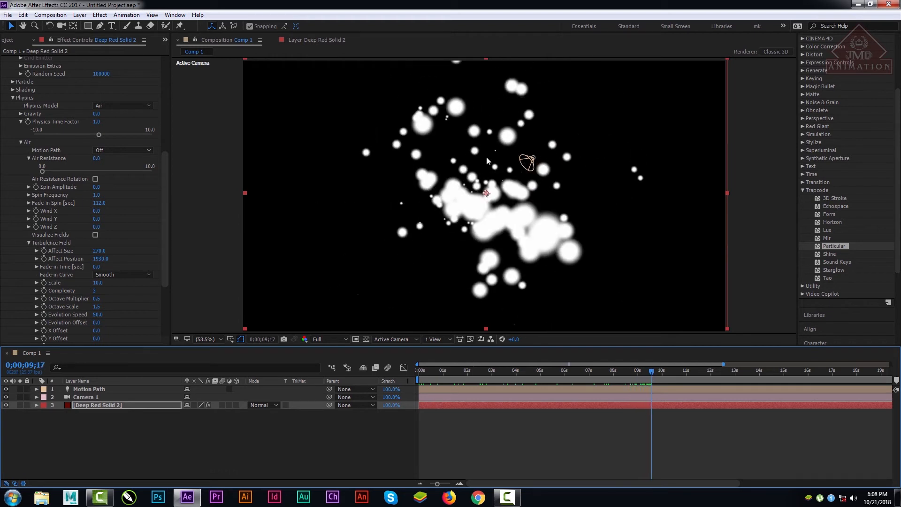
left_click_drag(100, 206, 0, 213)
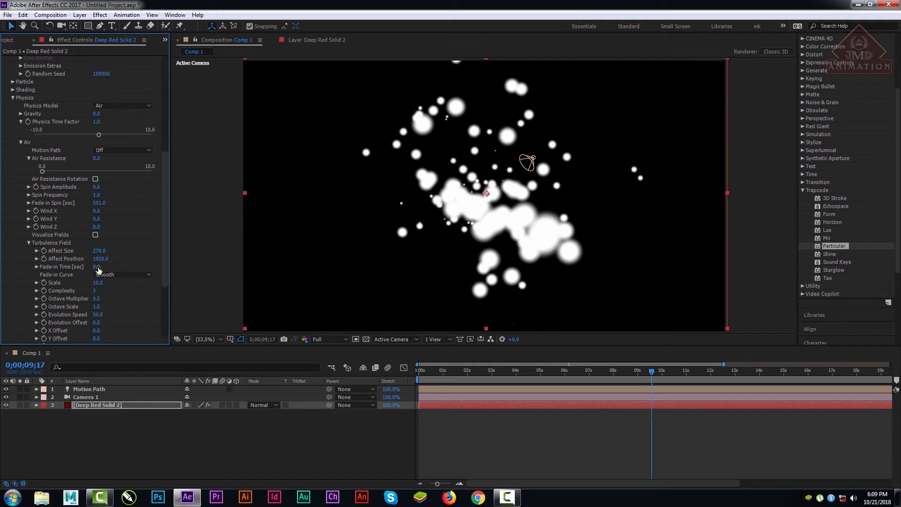
Step: Set the turbulence field's Fade-in Time to 22.3 seconds and preview the animation from the first frame
left_click_drag(98, 270, 898, 279)
left_click_drag(465, 369, 382, 373)
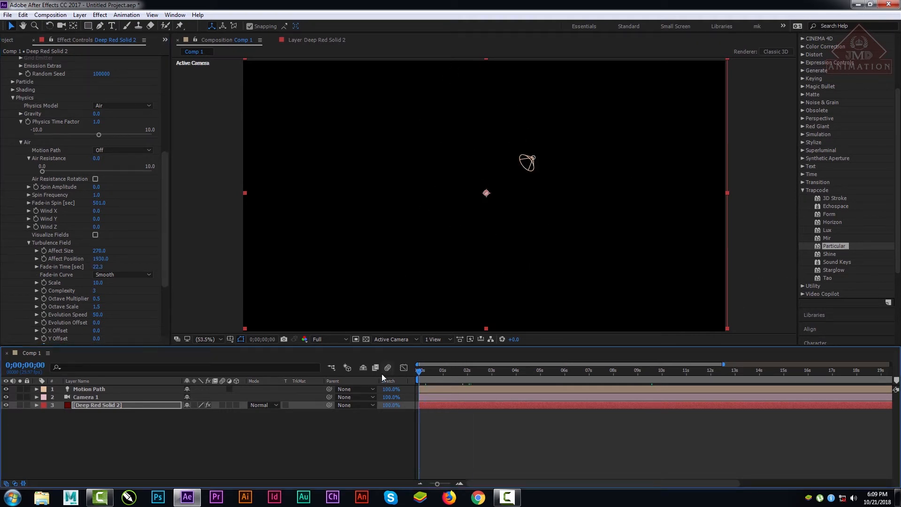
key("space")
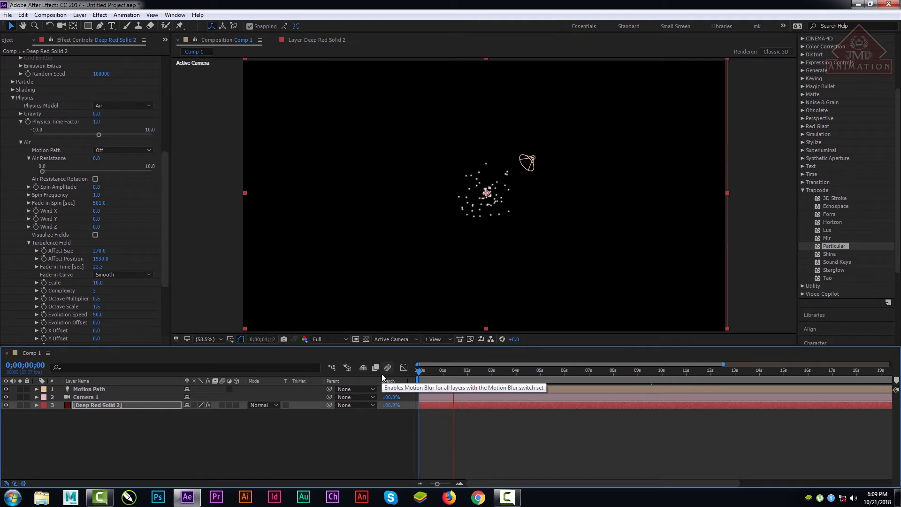
key("space")
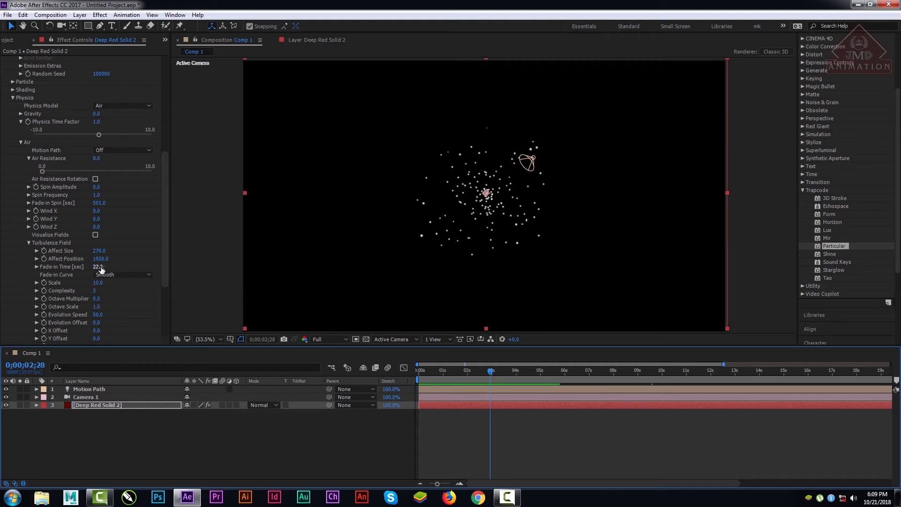
Step: Return the turbulence field's Fade-in Time to 0 seconds and preview the animation from the current frame
left_click_drag(98, 267, 1, 296)
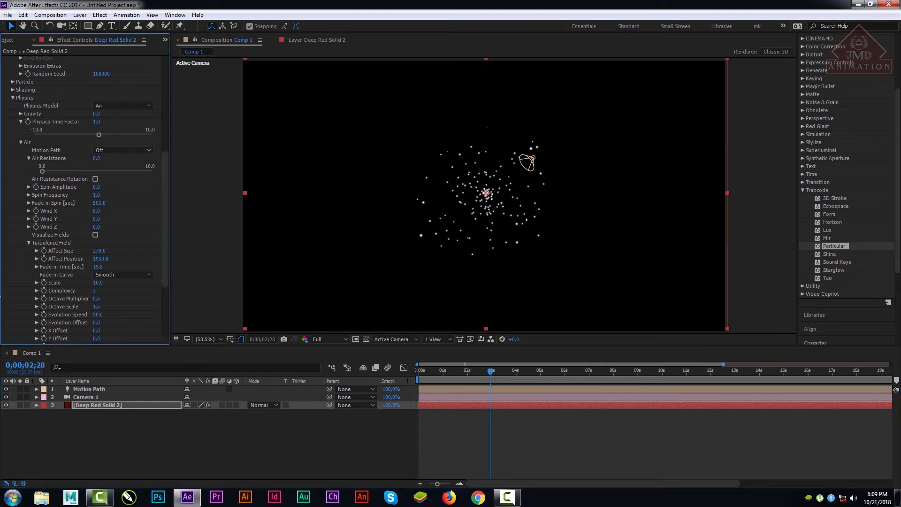
left_click_drag(93, 271, 90, 271)
left_click(97, 267)
type("0")
key("Return")
key("space")
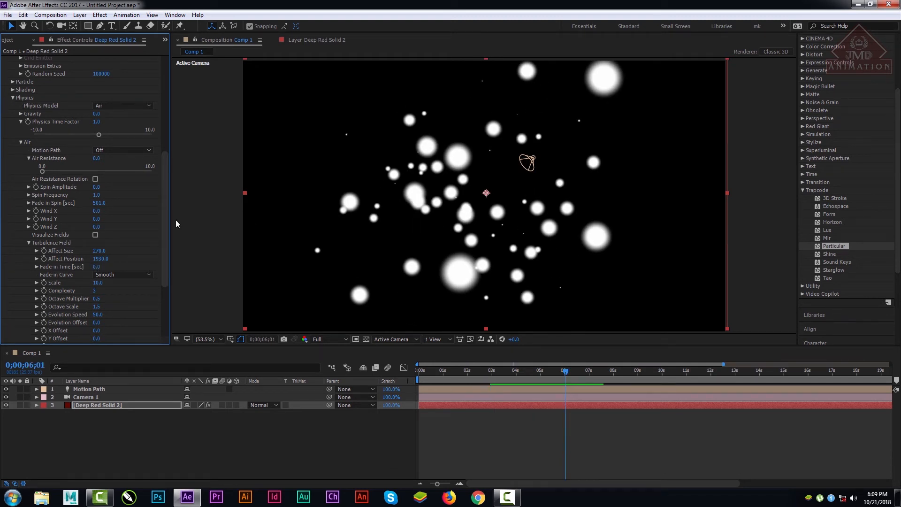
Step: Try the Linear Fade-in Curve on the turbulence field and switch it back to Smooth
left_click_drag(165, 234, 165, 242)
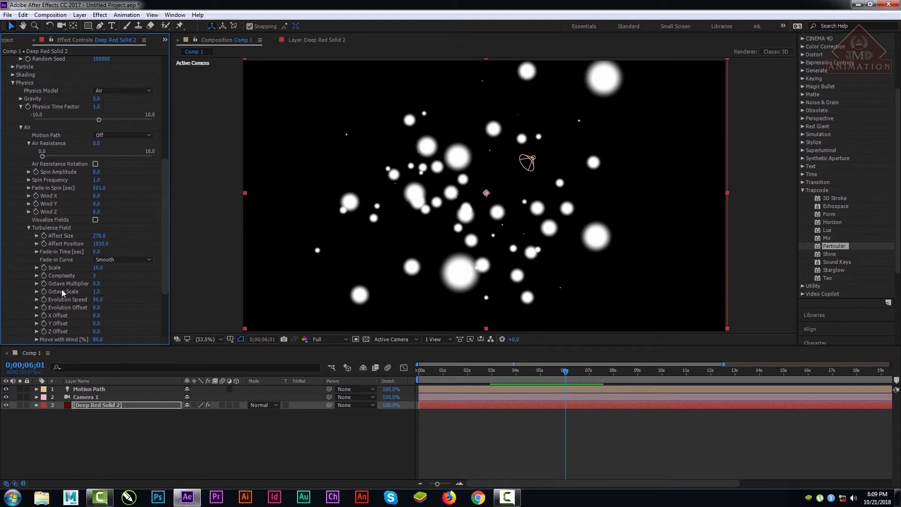
left_click(110, 259)
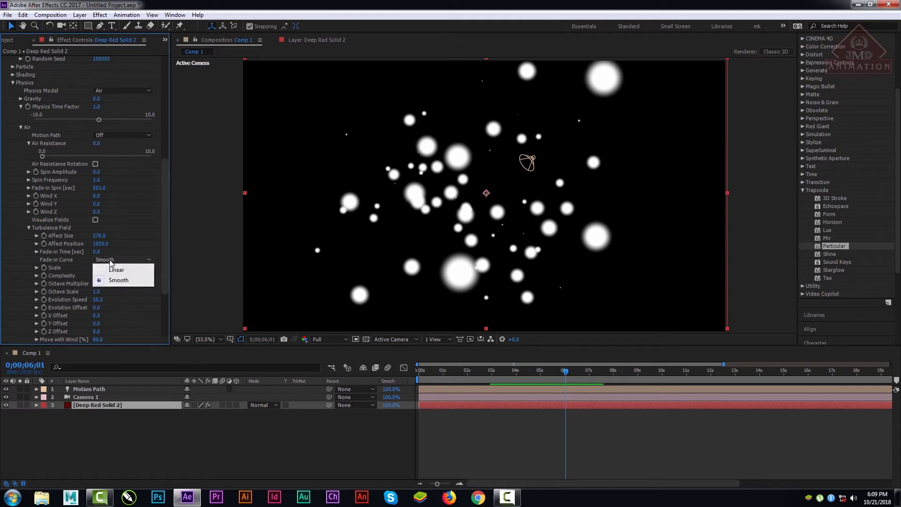
left_click(116, 269)
left_click(119, 260)
left_click(119, 279)
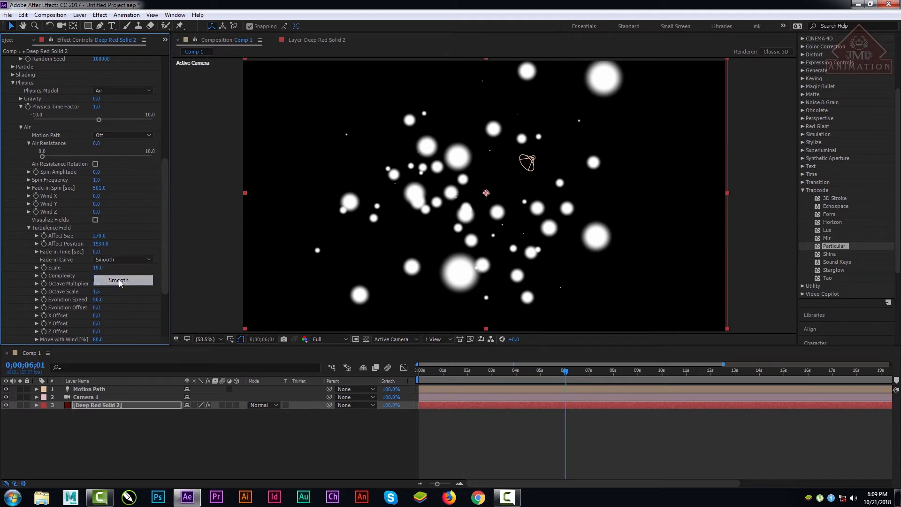
Step: Set the turbulence field's Scale to 235
left_click_drag(98, 267, 170, 274)
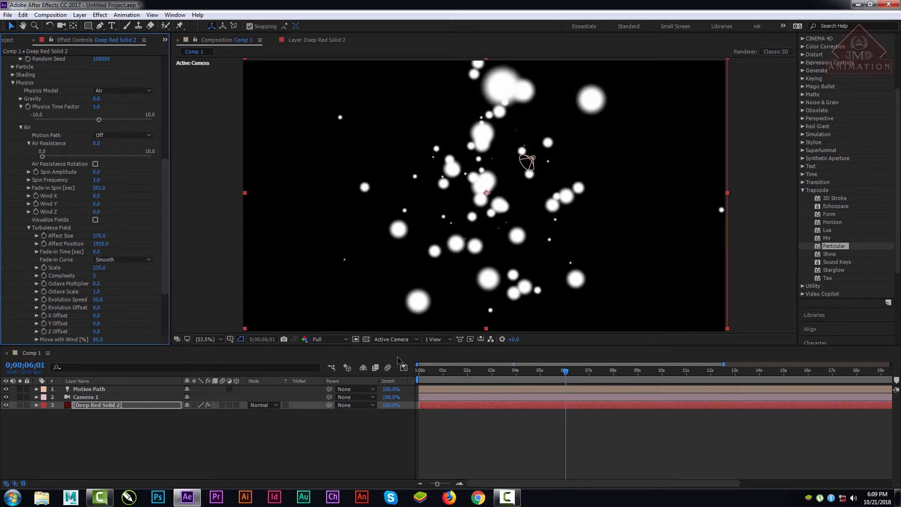
Step: Try an Evolution Speed of 593 on the turbulence field and preview the animation from the two-second mark
left_click_drag(435, 369, 826, 377)
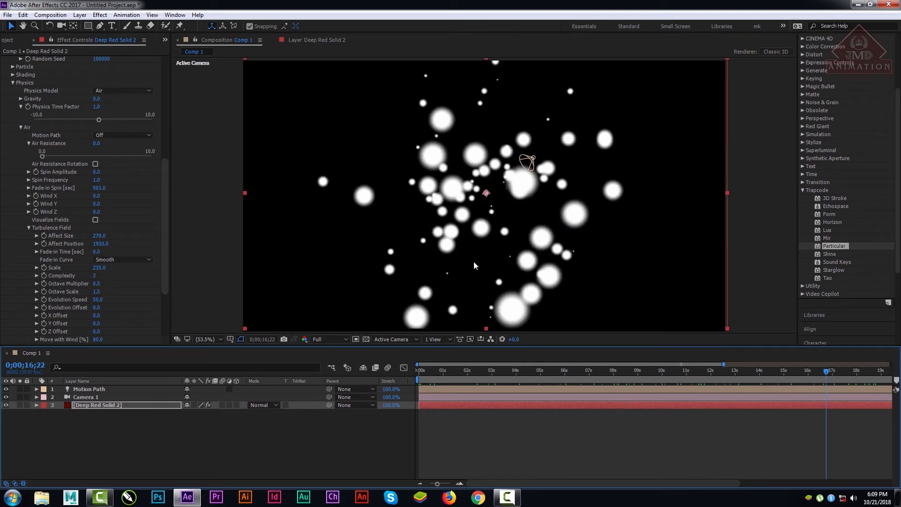
left_click_drag(96, 301, 350, 325)
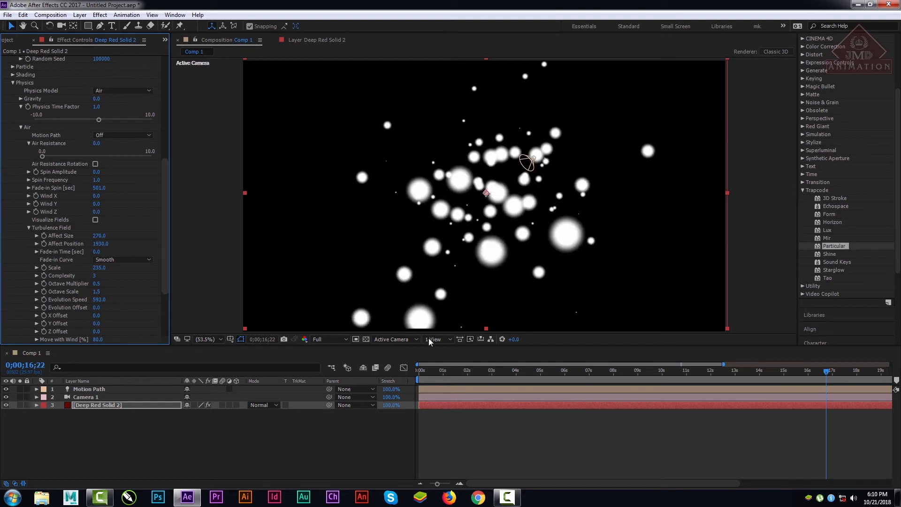
left_click_drag(439, 370, 467, 371)
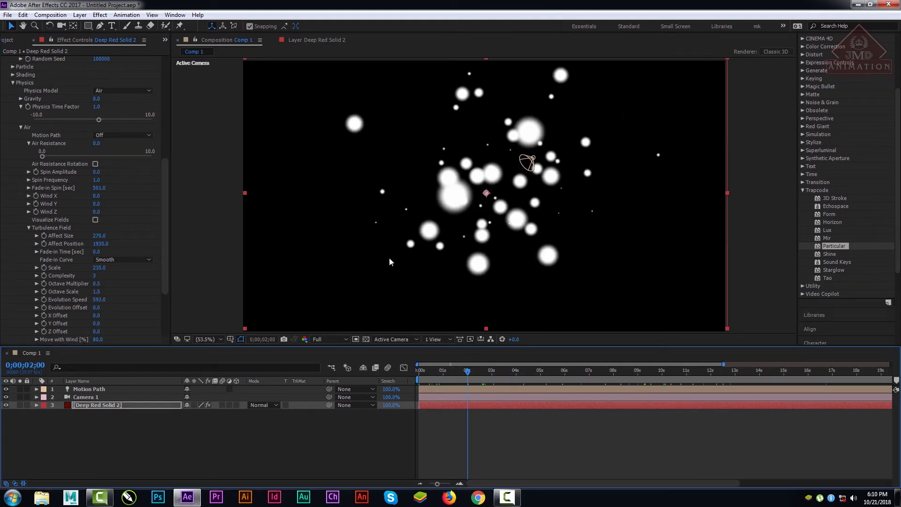
key("space")
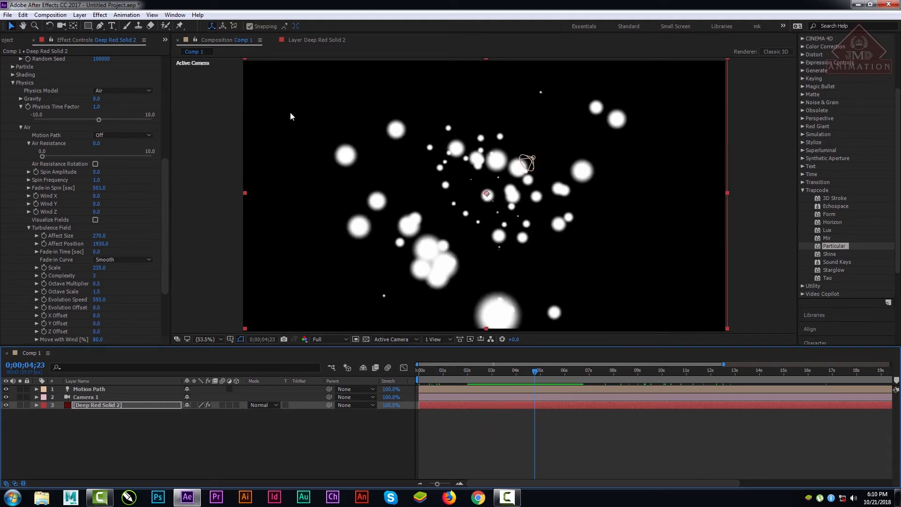
Step: Set the turbulence field's Evolution Speed to 0
left_click(99, 299)
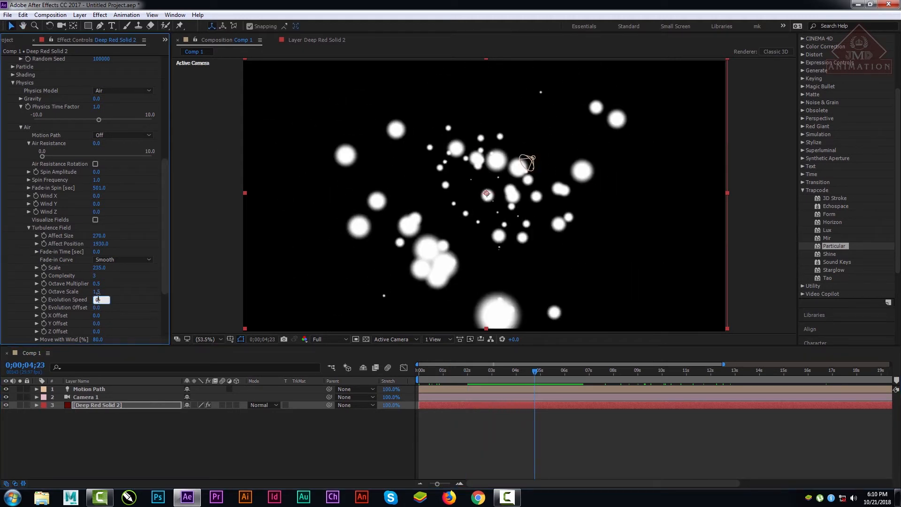
type("0")
key("Return")
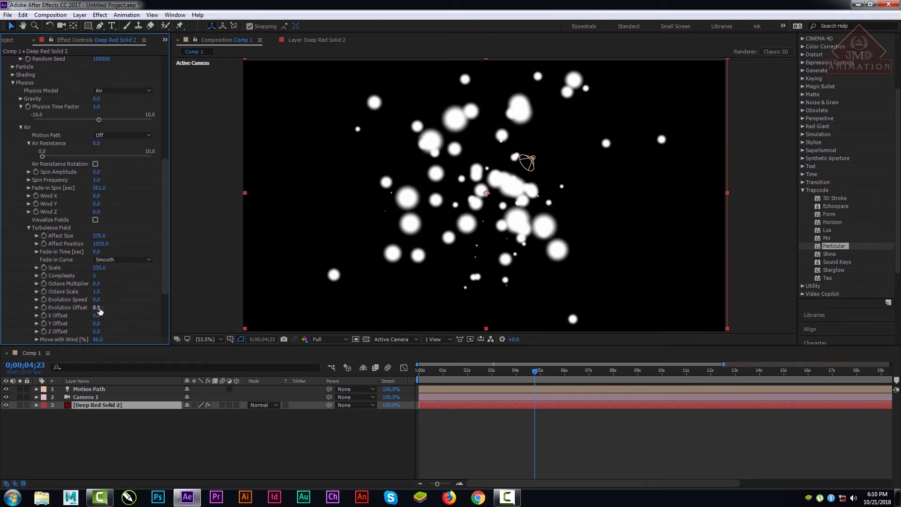
Step: Set the turbulence field's Evolution Offset to 820 and scrub through the animation to check the particles
left_click_drag(98, 308, 686, 321)
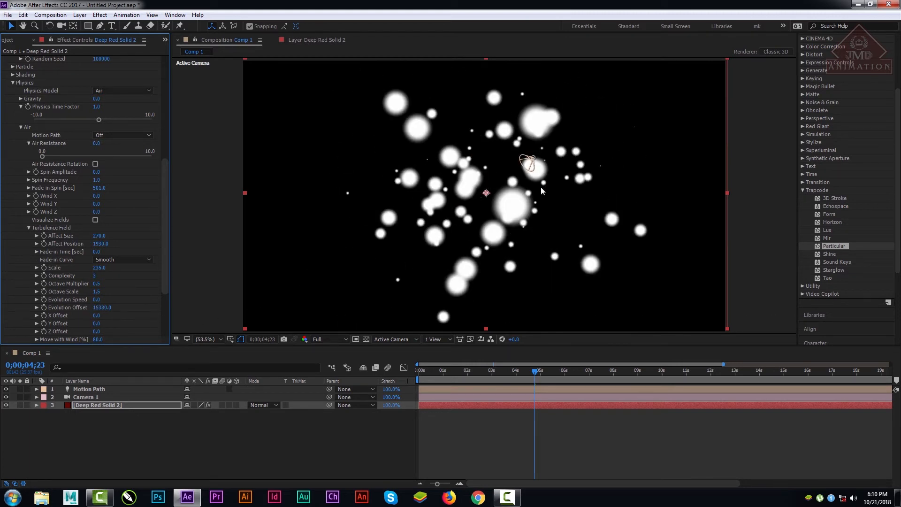
left_click_drag(101, 309, 81, 371)
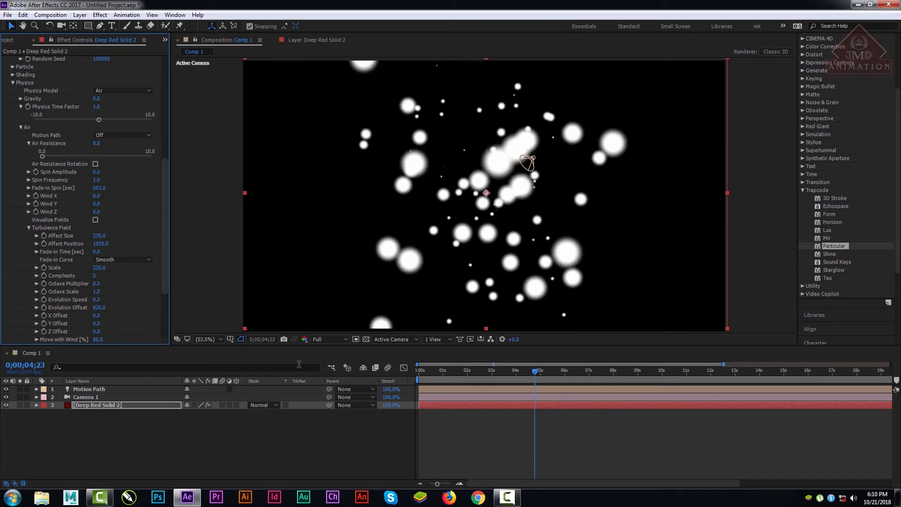
left_click_drag(437, 374, 889, 381)
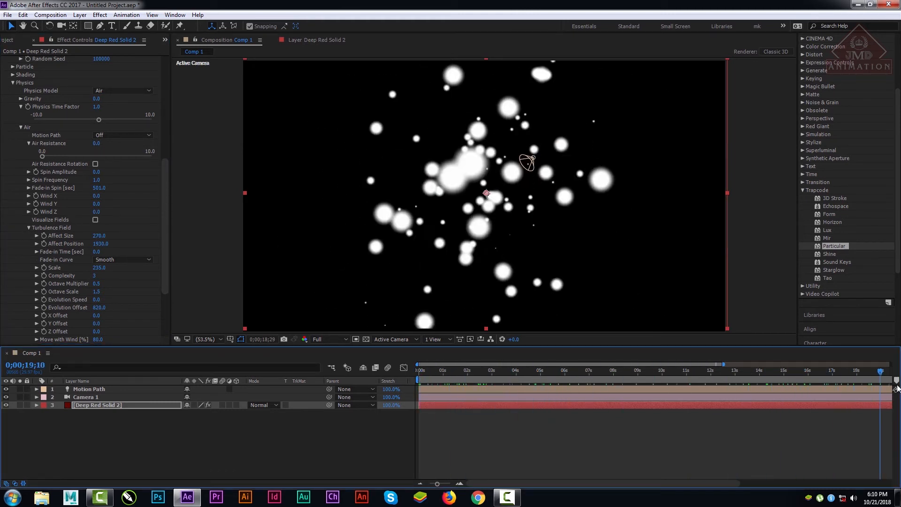
left_click(793, 374)
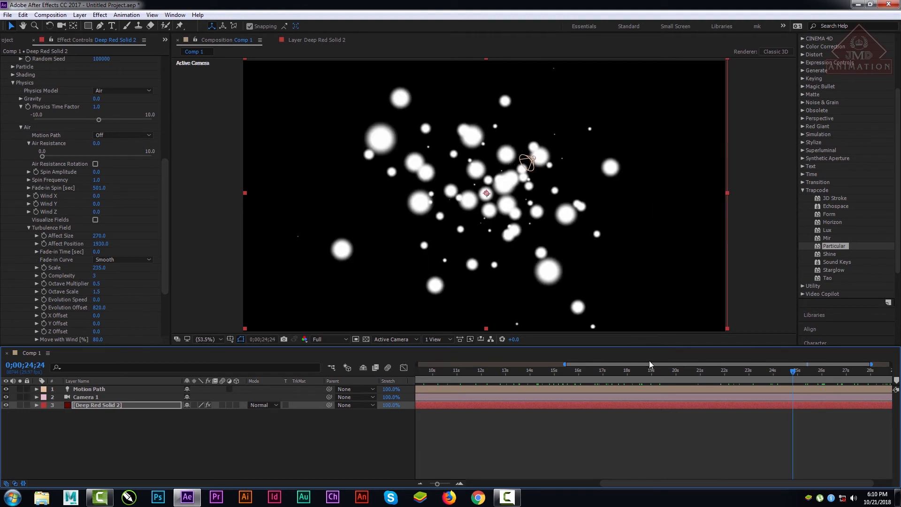
left_click_drag(566, 364, 381, 366)
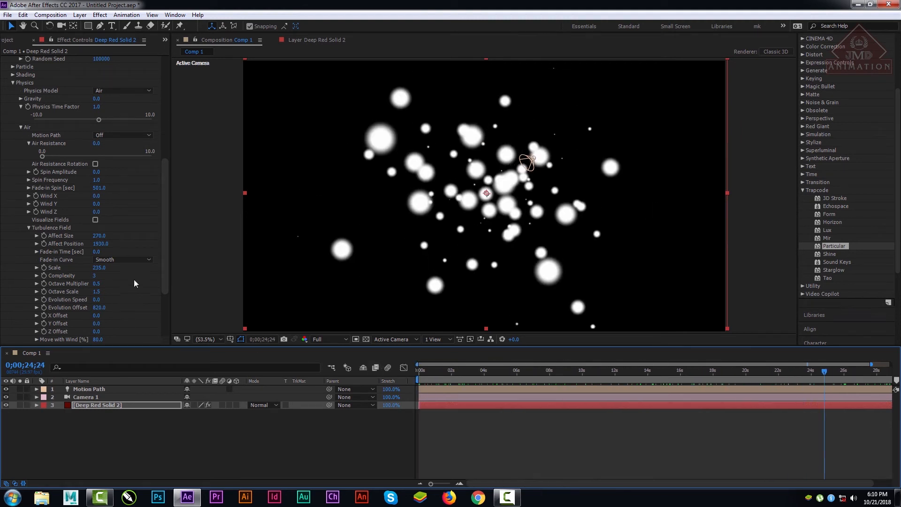
Step: Set the spherical field's Feather to 100 and its Radius to 0, checking the particles at another frame
left_click_drag(165, 276, 162, 350)
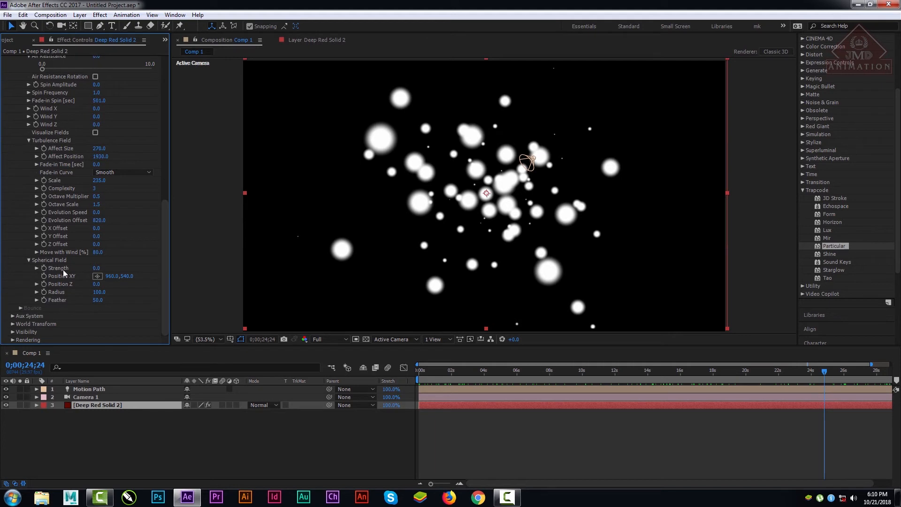
left_click_drag(97, 300, 108, 303)
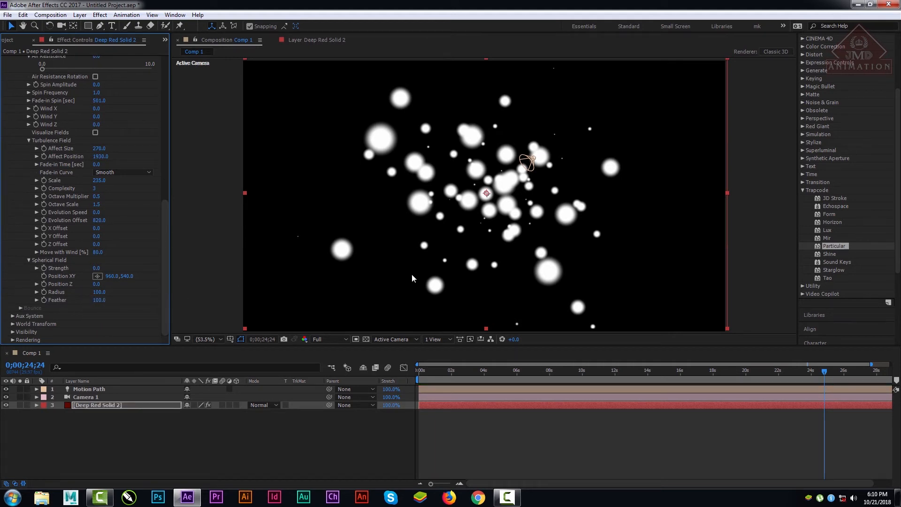
key("comma")
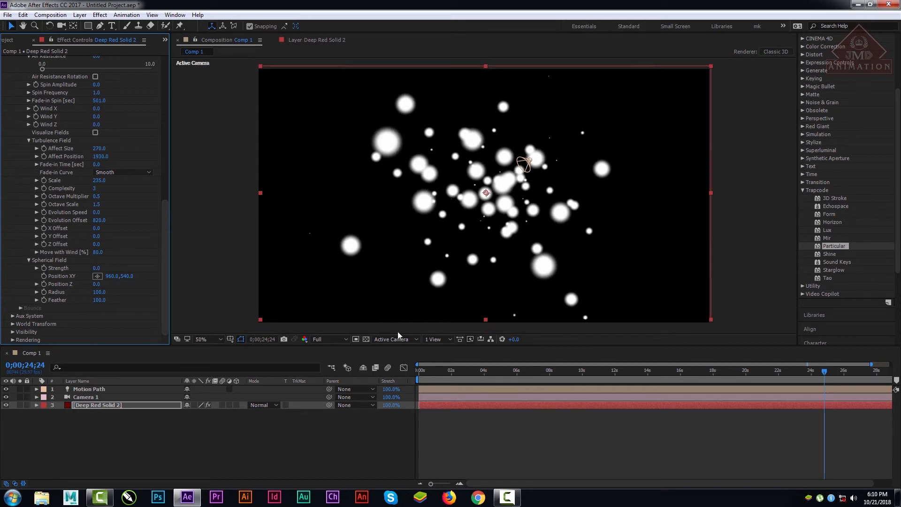
left_click_drag(448, 371, 563, 375)
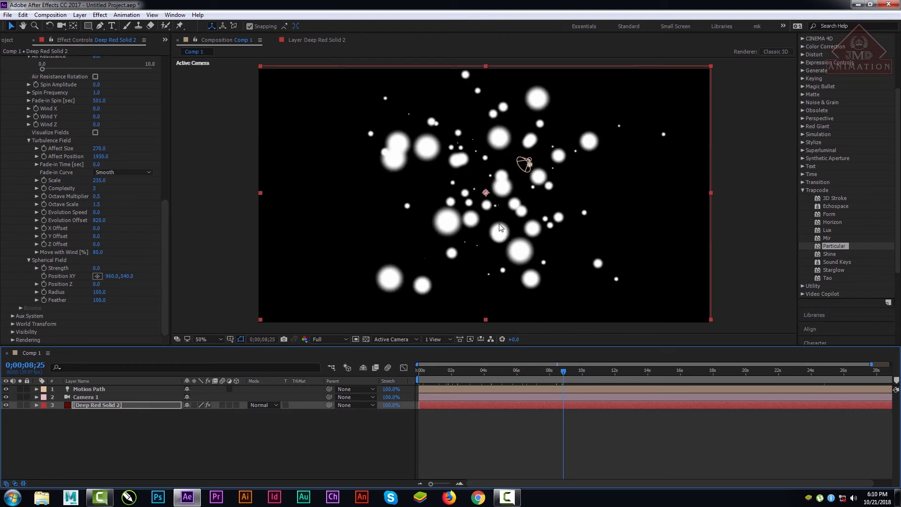
left_click_drag(96, 292, 2, 305)
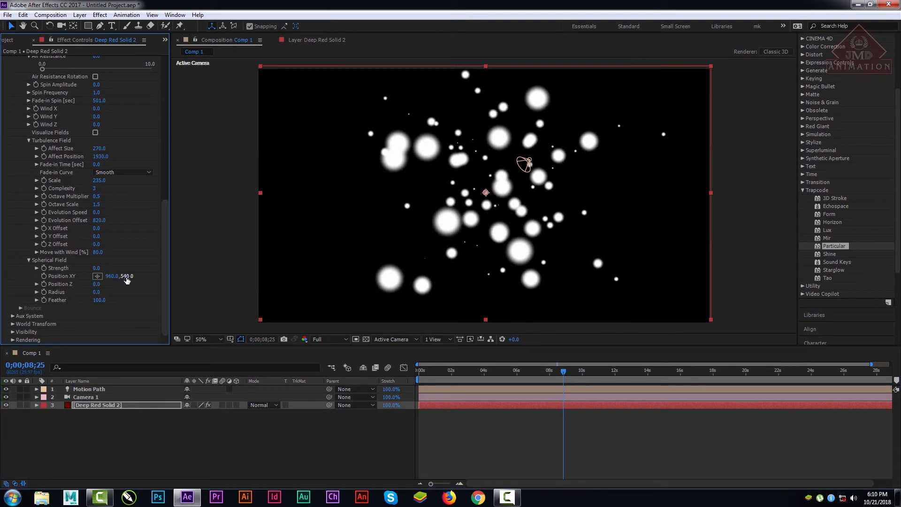
Step: Move the spherical field's Position XY to about 586, 787 and set the turbulence field's Fade-in Curve to Linear
left_click_drag(126, 276, 209, 287)
left_click_drag(262, 347, 223, 322)
mouse_move(460, 376)
left_mouse_down()
mouse_move(405, 375)
mouse_move(474, 375)
left_mouse_up()
mouse_move(482, 302)
left_mouse_down()
mouse_move(582, 281)
mouse_move(449, 148)
mouse_move(261, 247)
left_mouse_up()
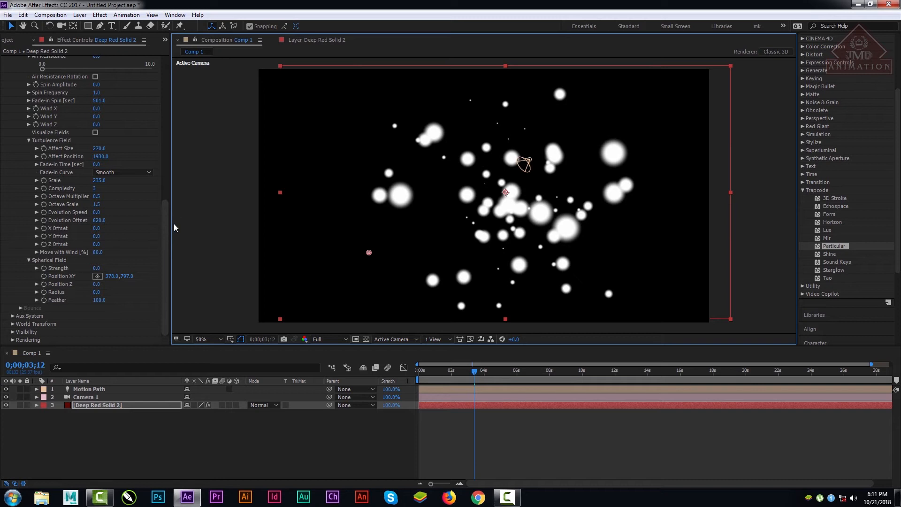
left_click(123, 173)
left_click(123, 182)
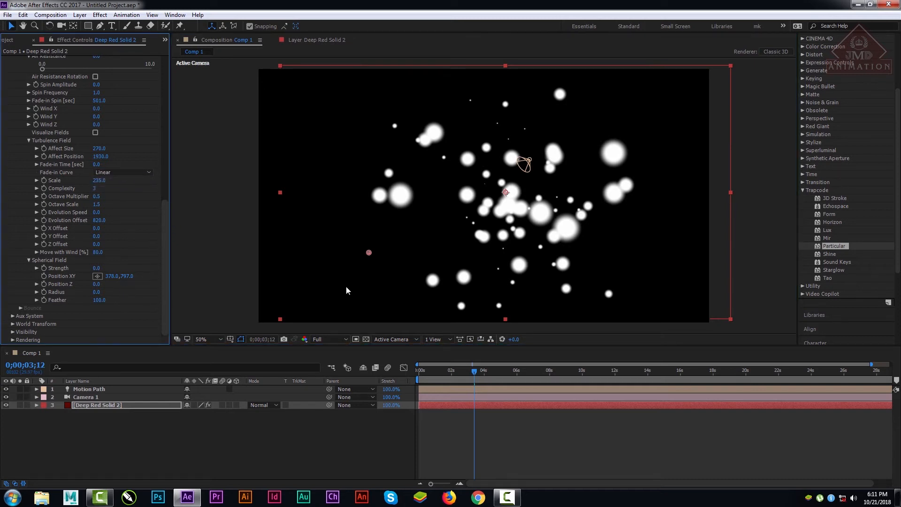
mouse_move(372, 253)
left_mouse_down()
mouse_move(405, 254)
mouse_move(330, 260)
mouse_move(379, 261)
left_mouse_up()
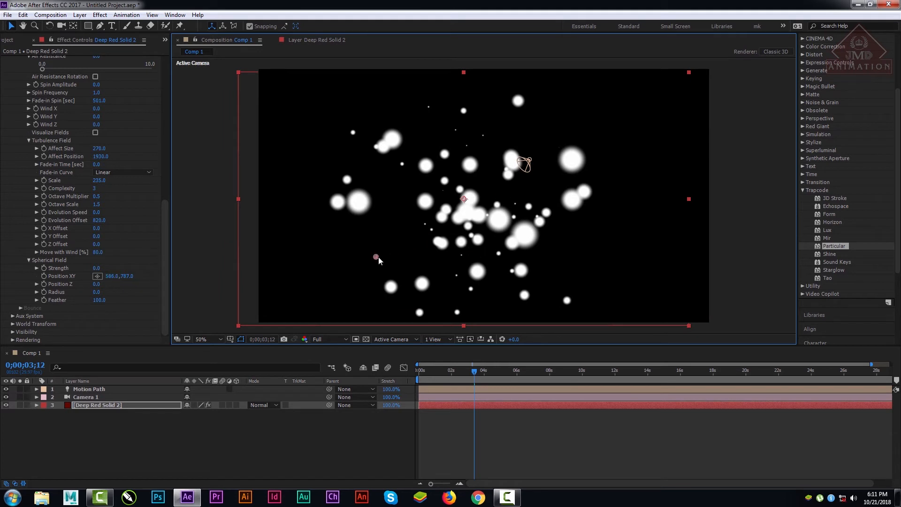
Step: Change the Physics Model from Air to Bounce and expand the Bounce settings
scroll(164, 263, "up", 5)
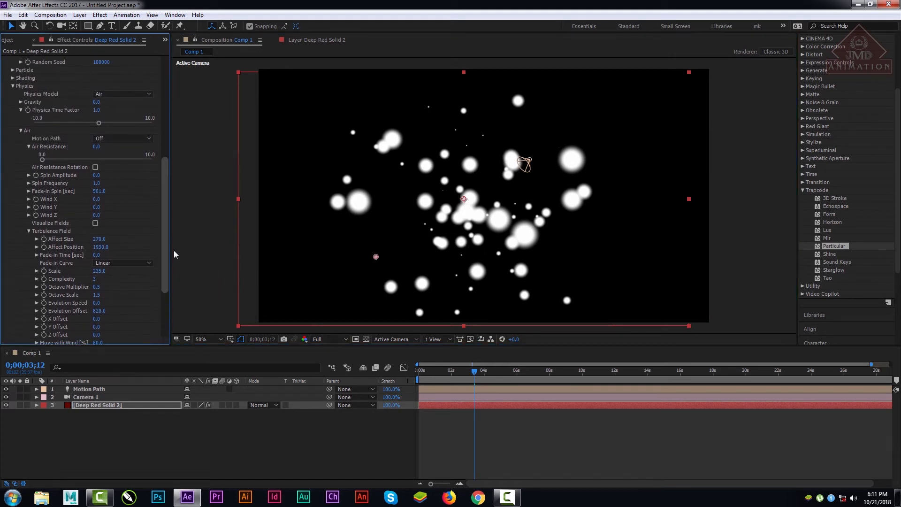
scroll(175, 246, "up", 3)
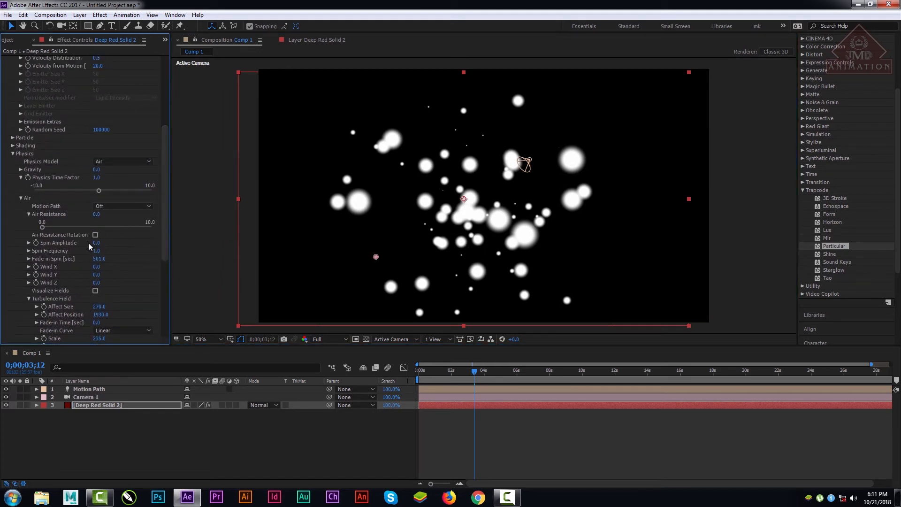
left_click(131, 163)
left_click(129, 172)
left_click(131, 163)
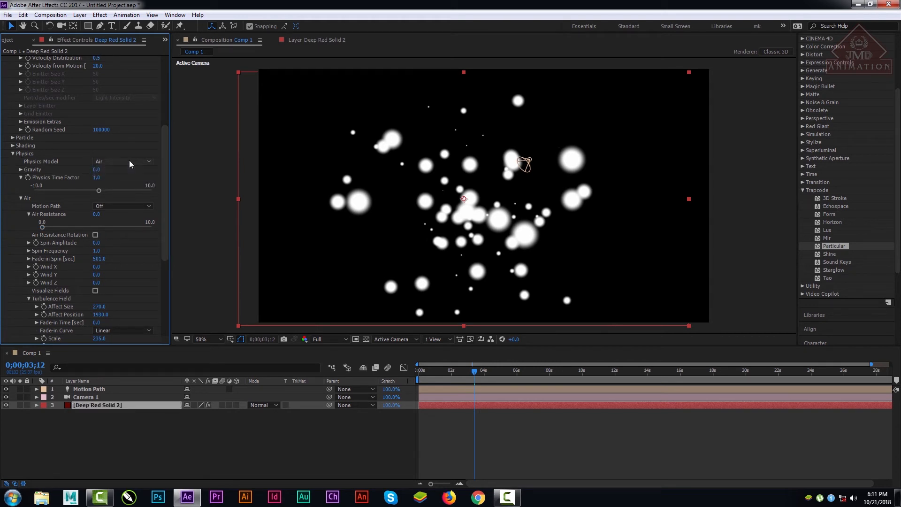
left_click(123, 183)
left_click_drag(165, 191, 164, 304)
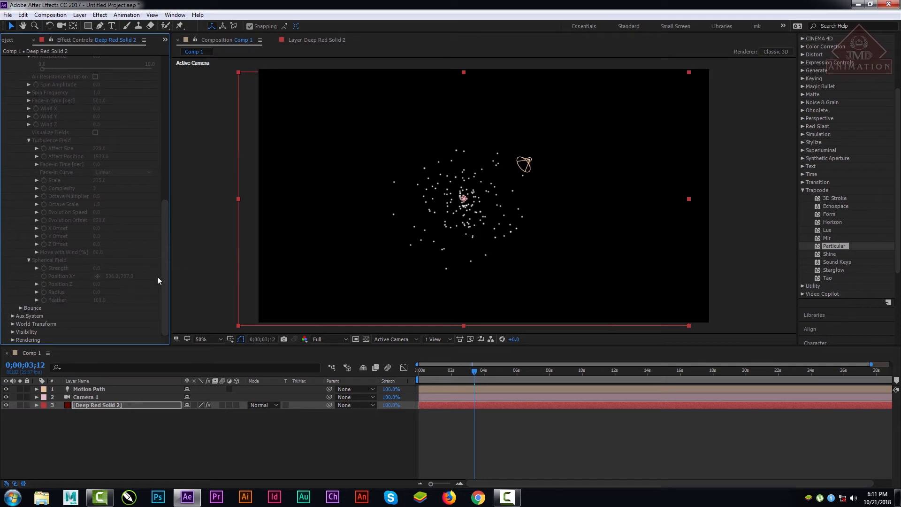
left_click_drag(165, 276, 114, 303)
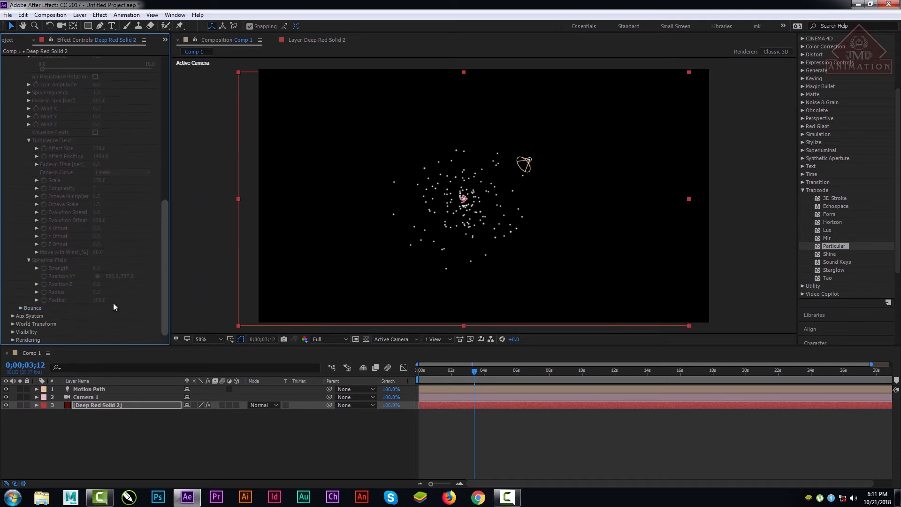
left_click(21, 308)
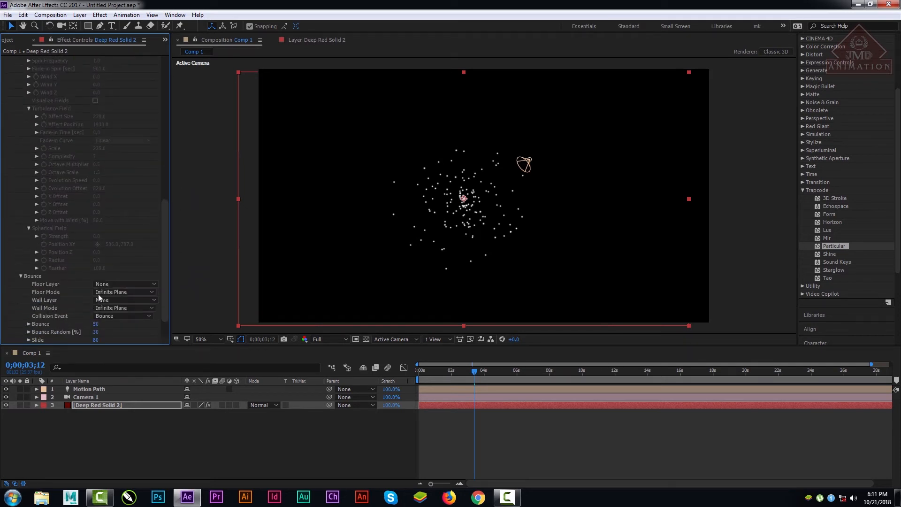
left_click_drag(168, 261, 167, 275)
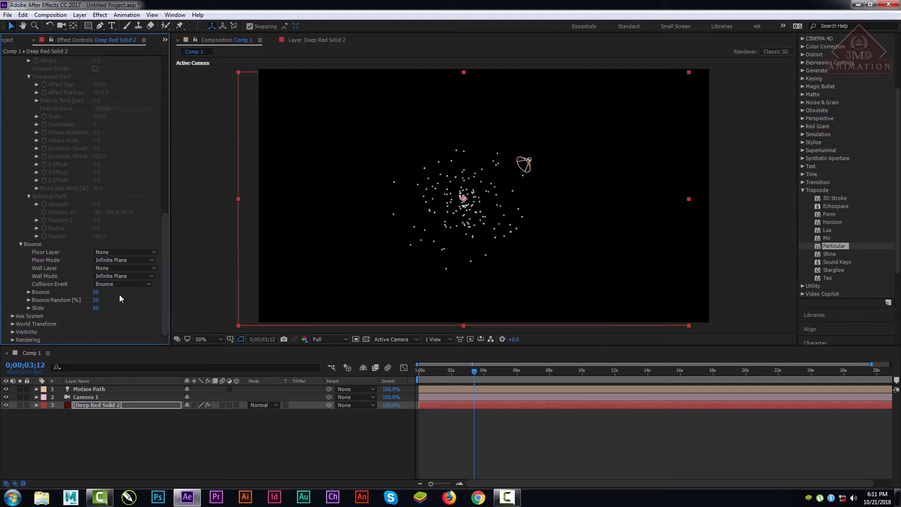
Step: Set Bounce to 89, Bounce Random to 100% and Slide to 0, and inspect the particles up close at another frame
left_click_drag(456, 365, 629, 378)
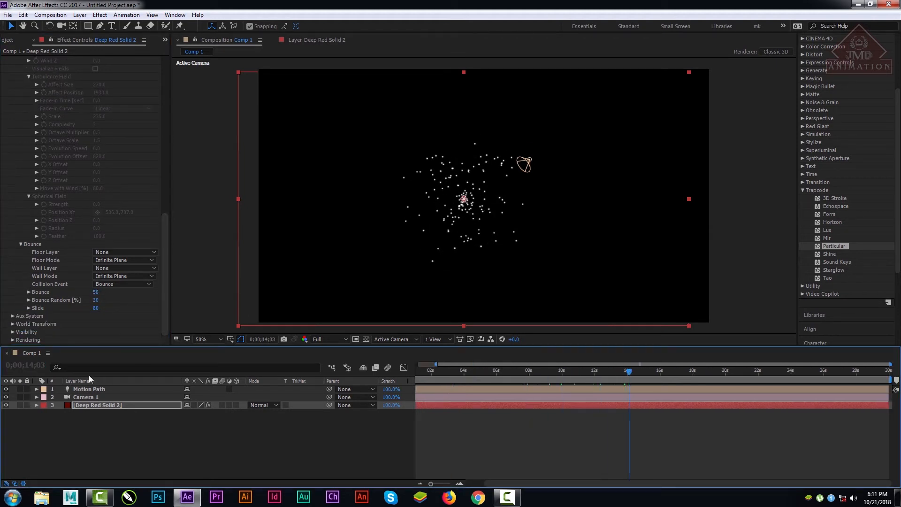
left_click_drag(95, 292, 174, 293)
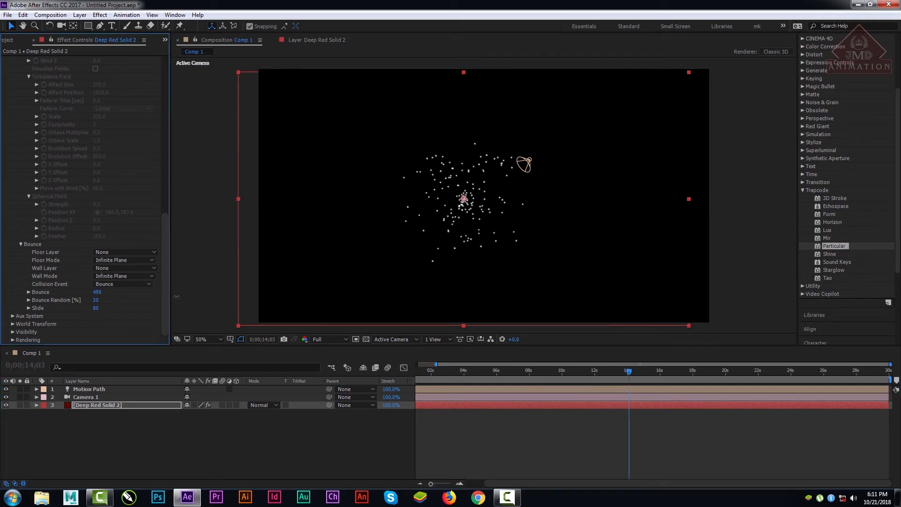
left_click_drag(119, 295, 121, 295)
left_click_drag(465, 371, 493, 379)
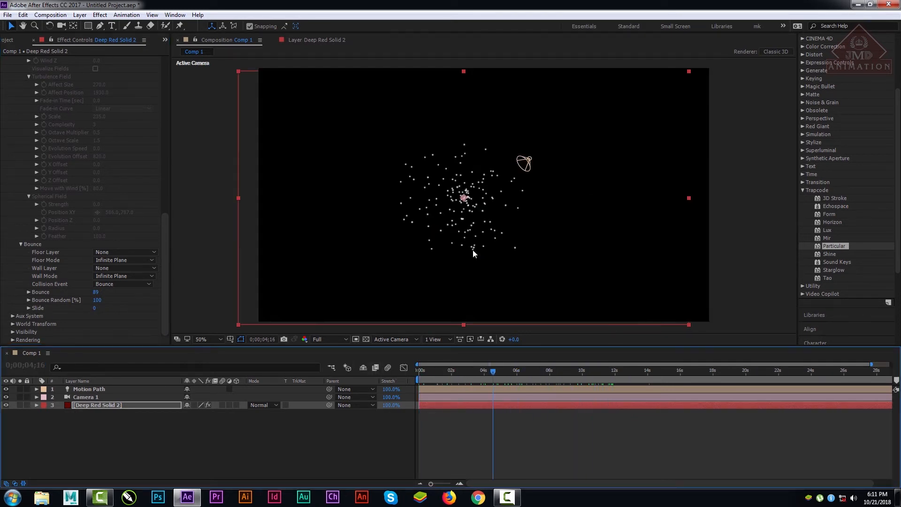
scroll(472, 249, "up", 2)
scroll(472, 250, "up", 4)
scroll(472, 249, "down", 7)
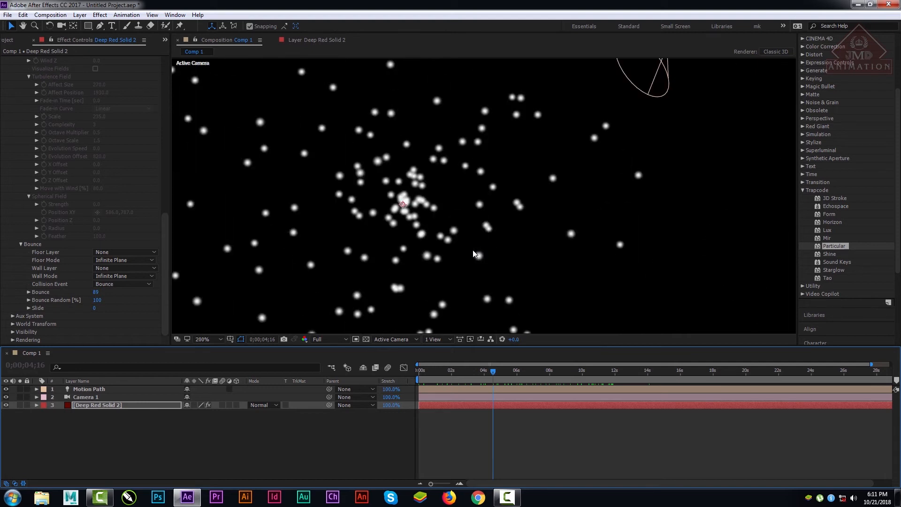
scroll(473, 251, "up", 2)
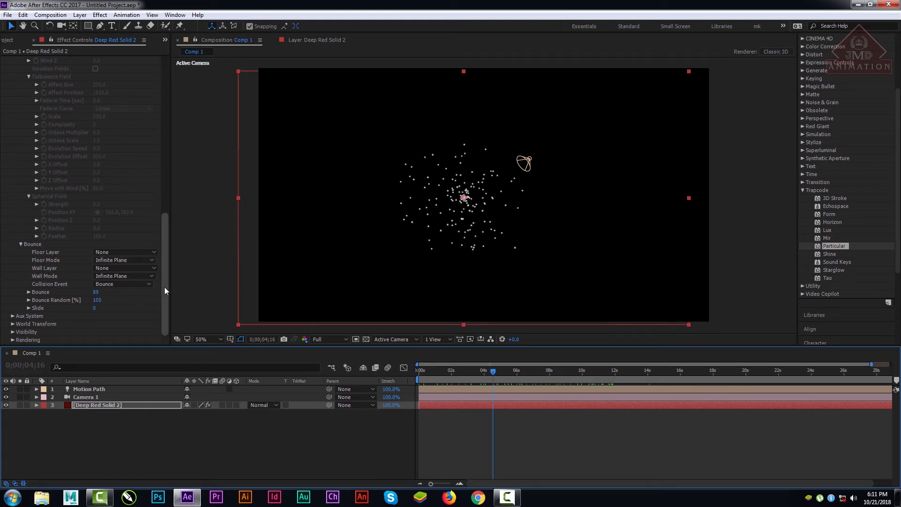
Step: Import the image cartoon-characters-girl-photo-png-4 into the project
left_click_drag(164, 287, 177, 58)
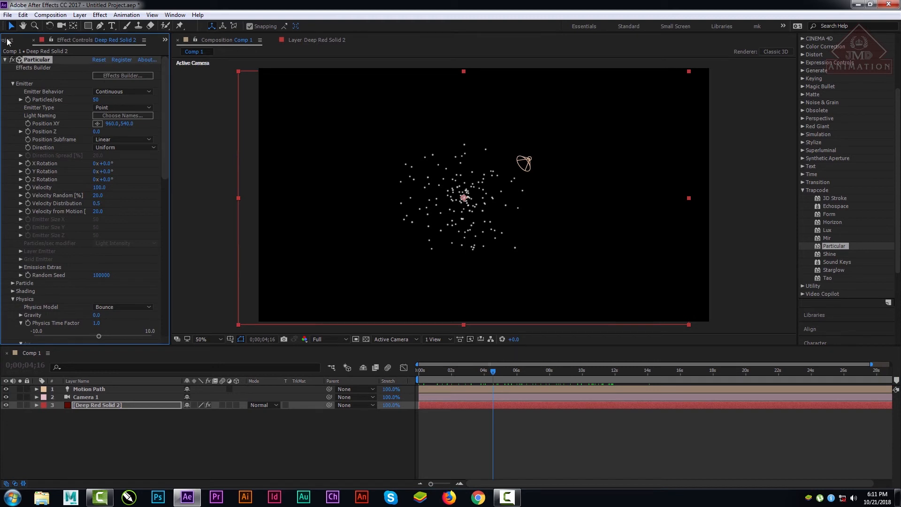
left_click(6, 40)
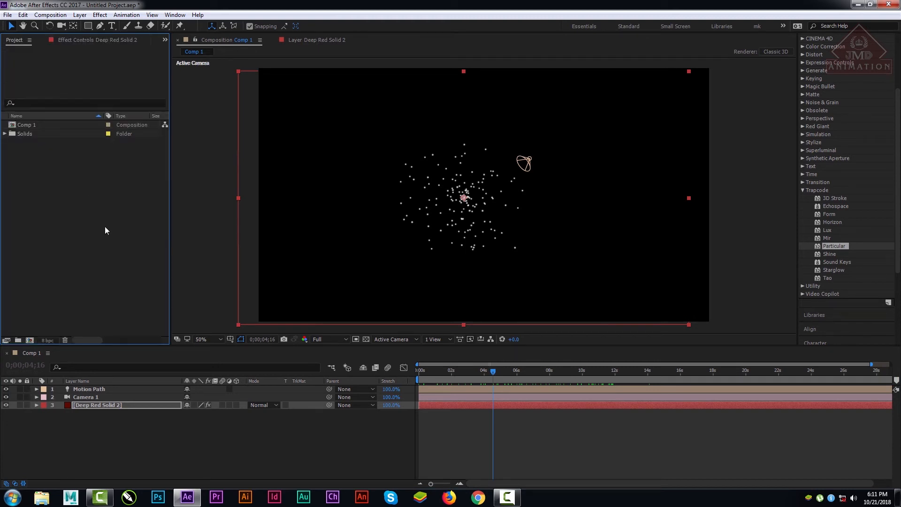
double_click(105, 226)
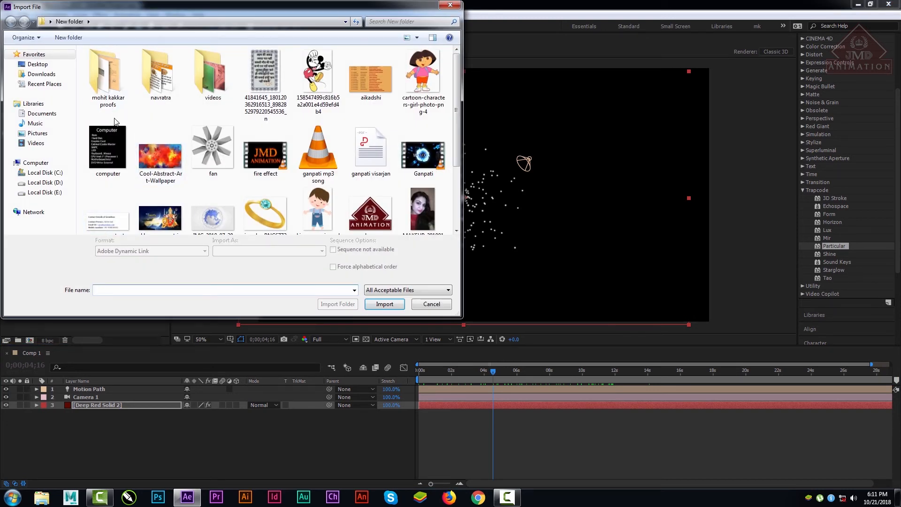
mouse_move(457, 147)
left_mouse_down()
mouse_move(461, 208)
mouse_move(463, 136)
left_mouse_up()
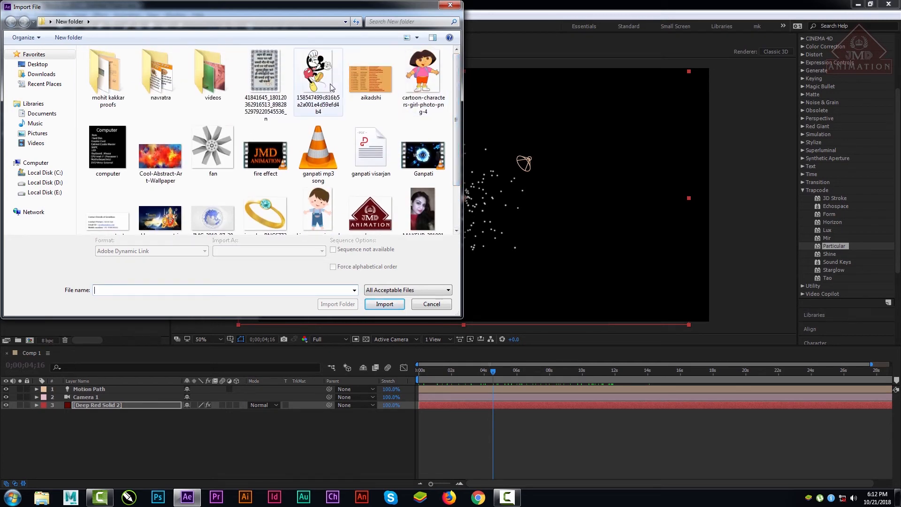
left_click(433, 77)
double_click(433, 78)
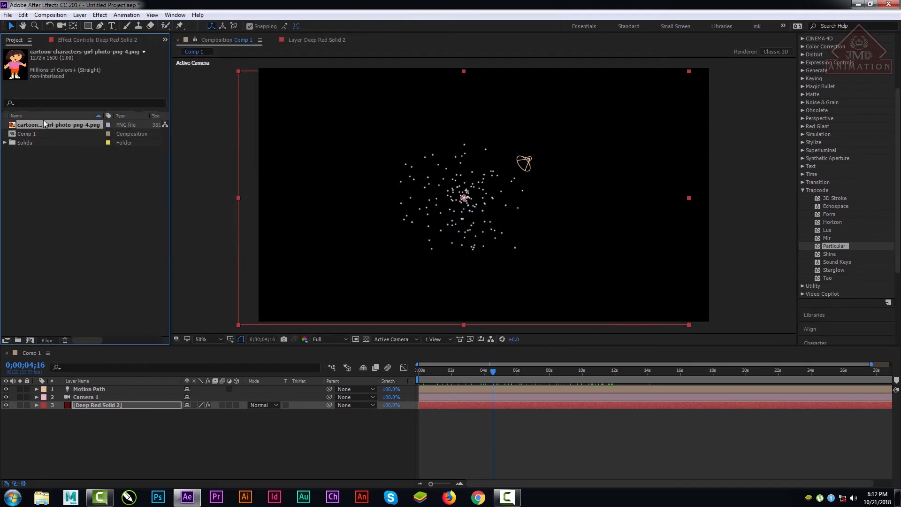
Step: Add the imported cartoon image to Comp 1 as the bottommost layer and set its Scale to 47%
left_click_drag(32, 142, 111, 420)
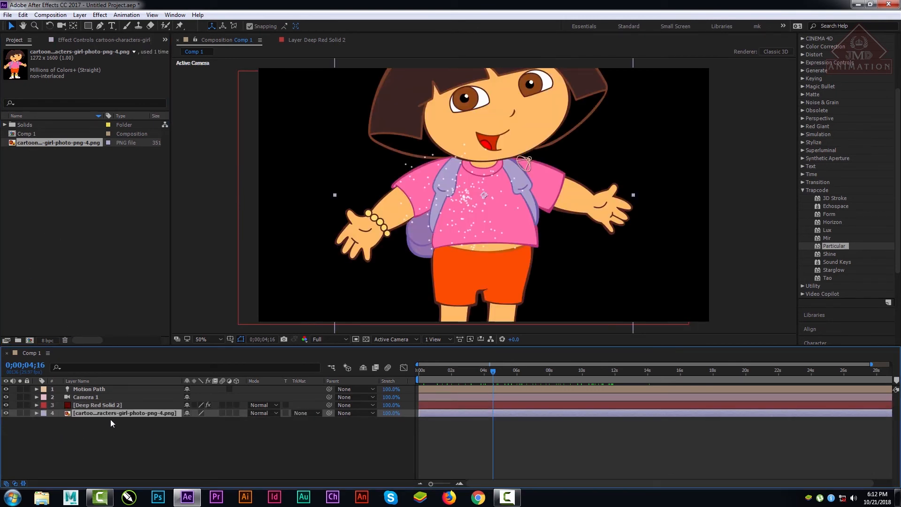
key("s")
left_click_drag(209, 421, 310, 408)
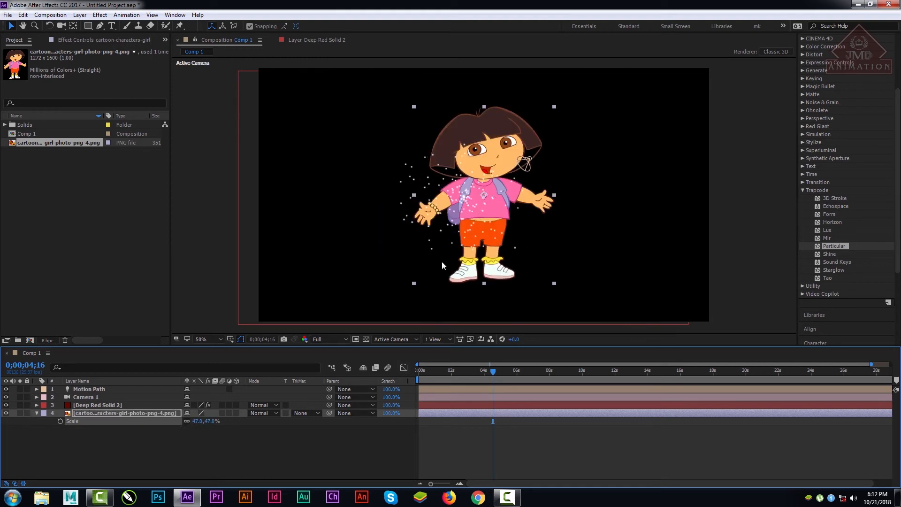
Step: Set the Particular Emitter Type on Deep Red Solid 2 to Box
left_click(82, 404)
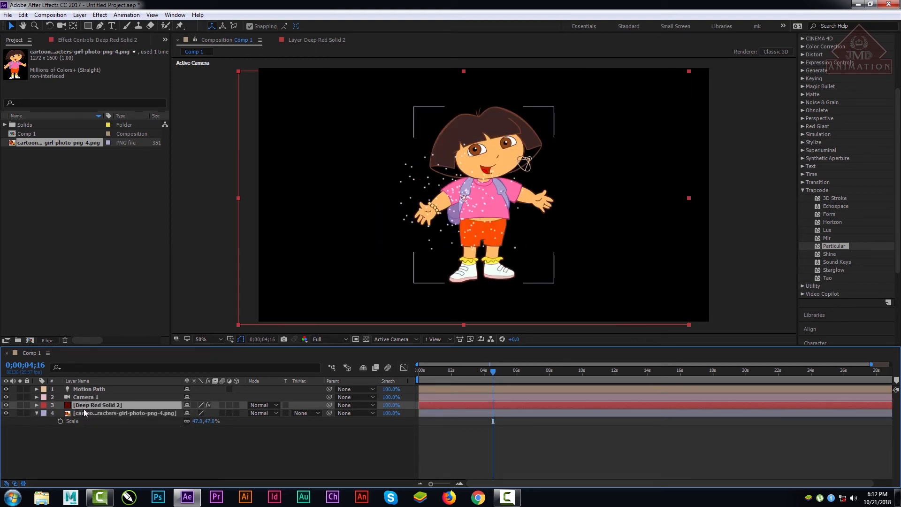
left_click(87, 42)
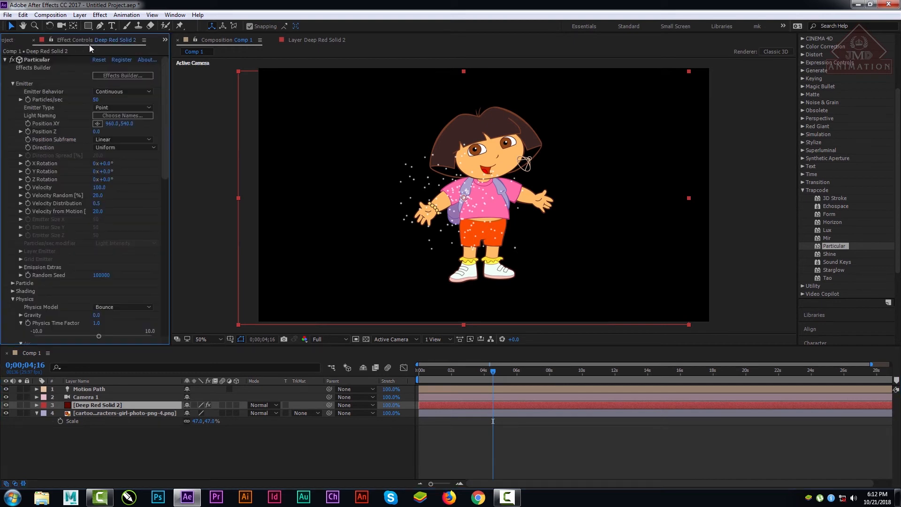
left_click(121, 108)
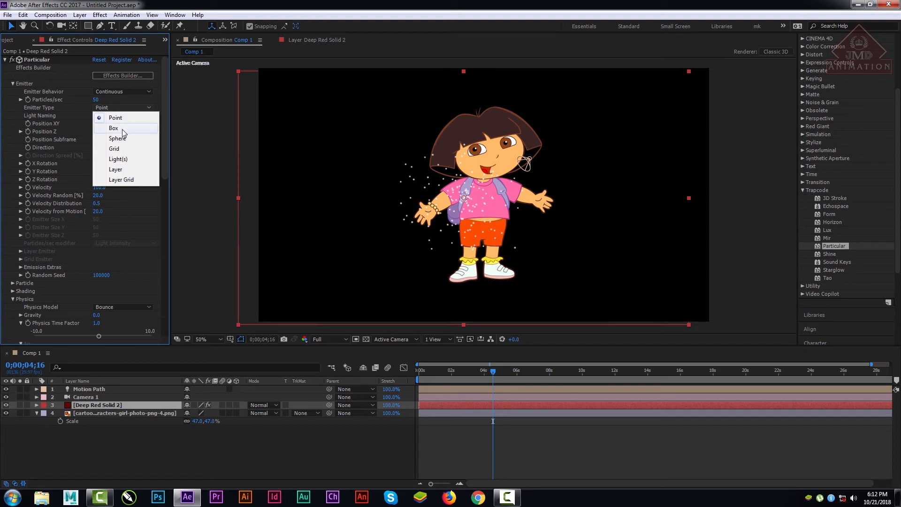
left_click(114, 128)
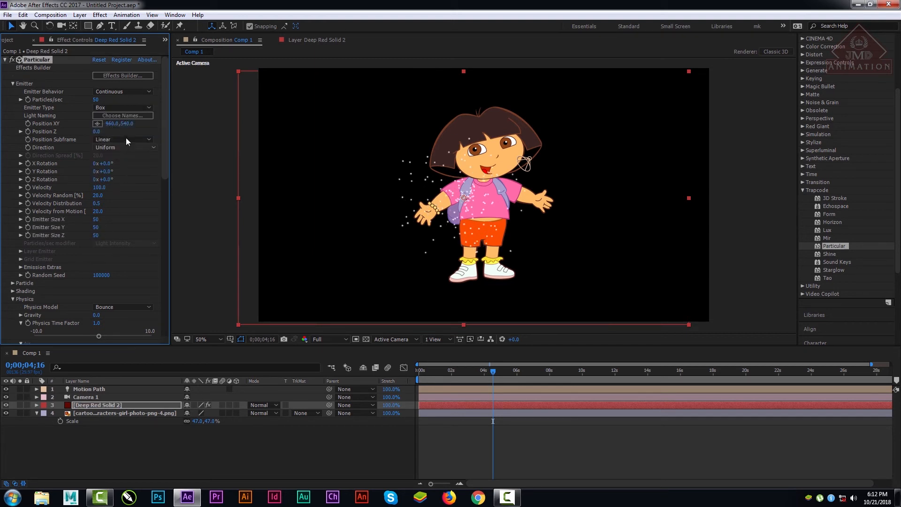
Step: Set the Particle Type to Sprite and use the cartoon girl image layer as its texture
left_click(13, 84)
left_click(12, 94)
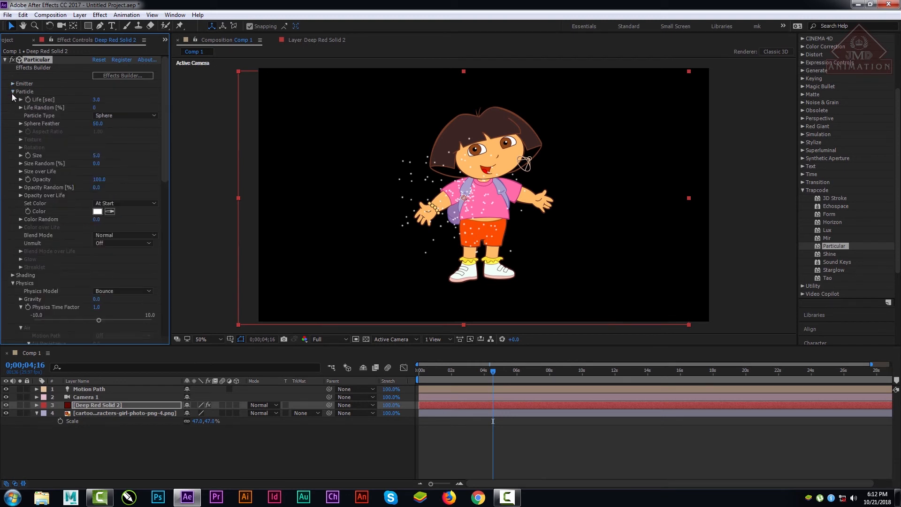
left_click(106, 115)
left_click(115, 183)
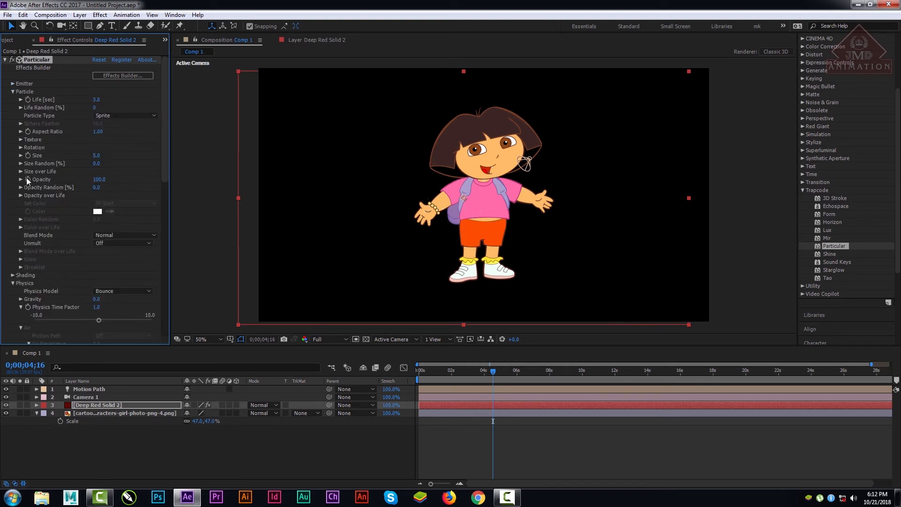
left_click(26, 141)
left_click(112, 147)
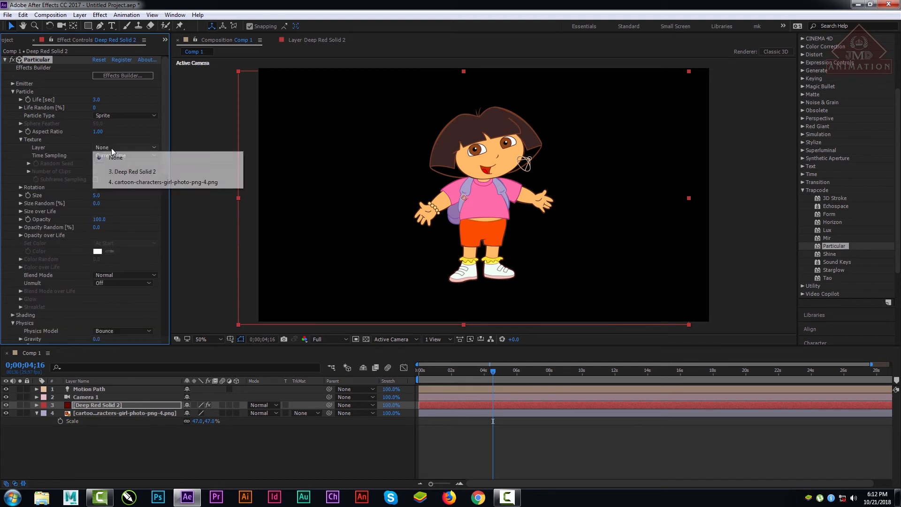
left_click(132, 182)
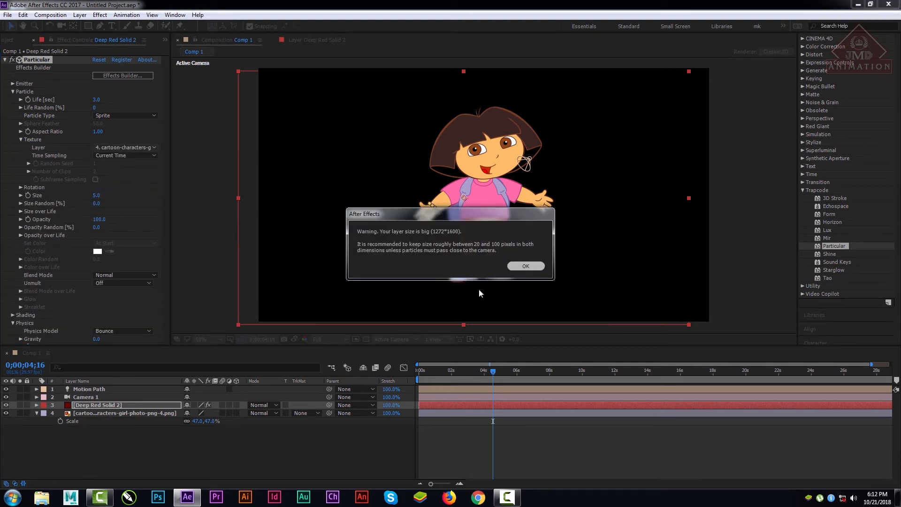
key("Return")
Step: Preview the sprites, set the particle Size to 114 and hide the cartoon image layer
key("space")
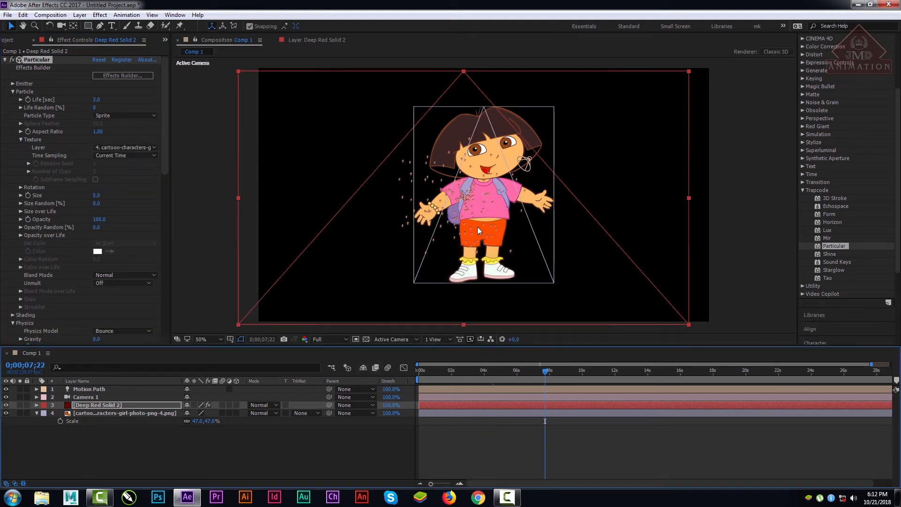
left_click_drag(95, 196, 148, 198)
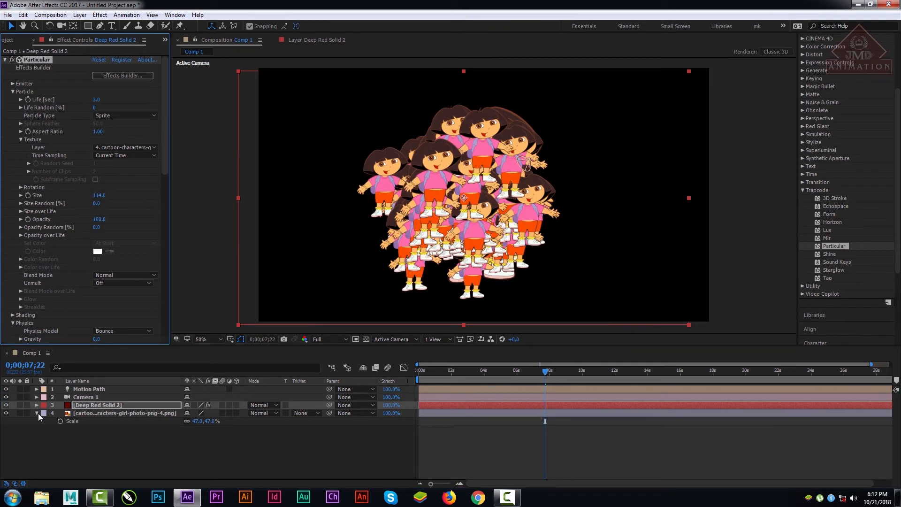
left_click(6, 412)
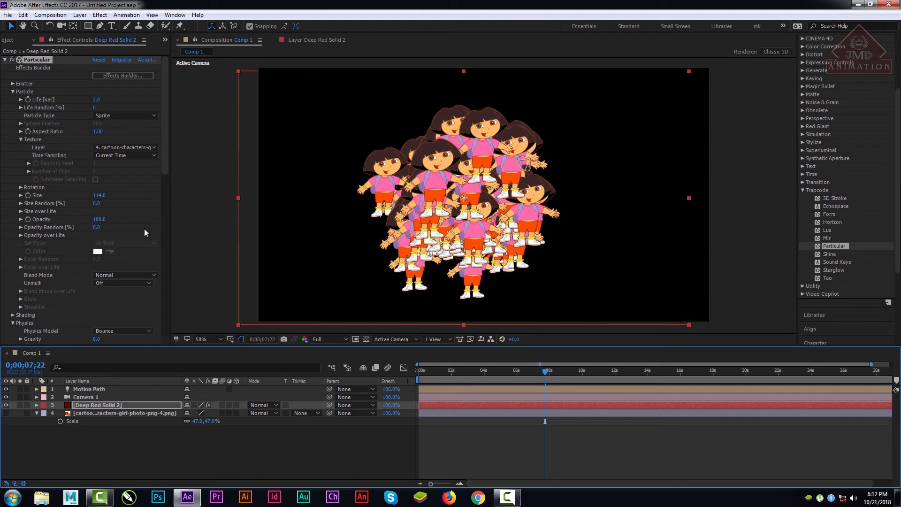
Step: Enlarge the box emitter to Emitter Size X 889, Y 1108 and Z 1221
left_click(12, 83)
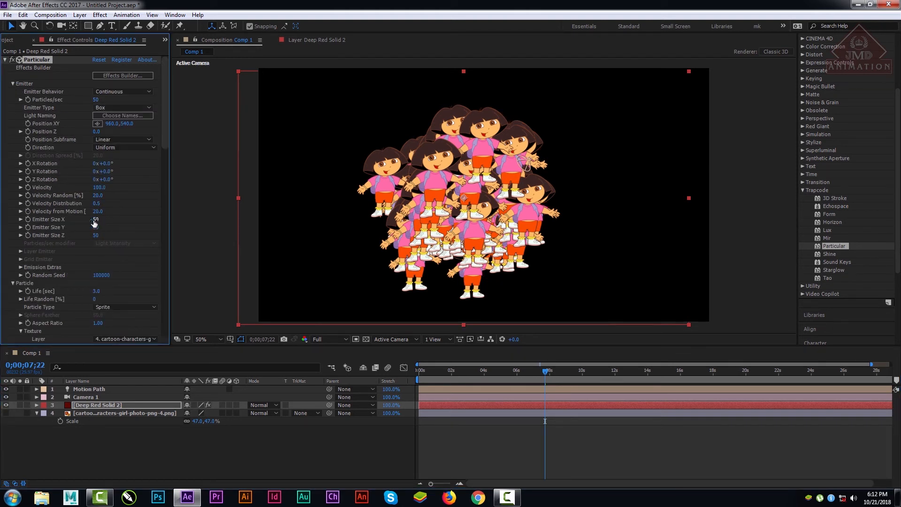
left_click_drag(95, 219, 613, 251)
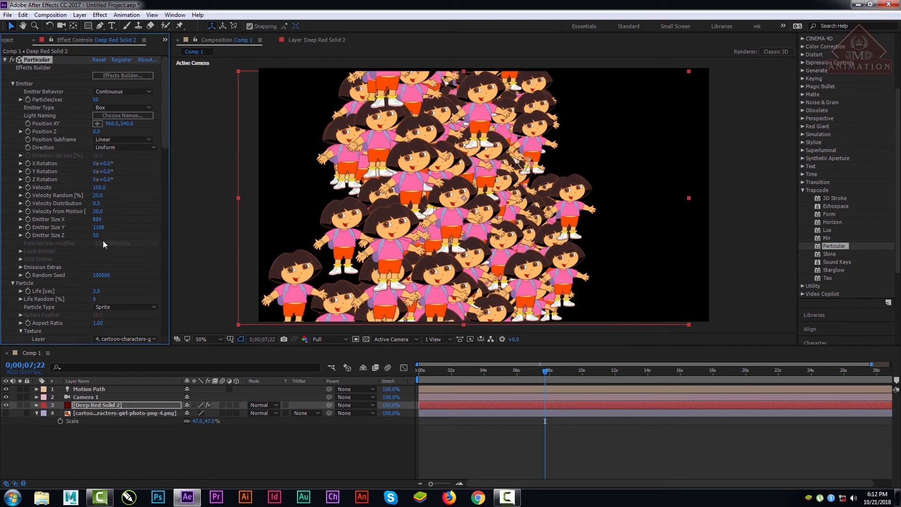
left_click_drag(140, 241, 293, 171)
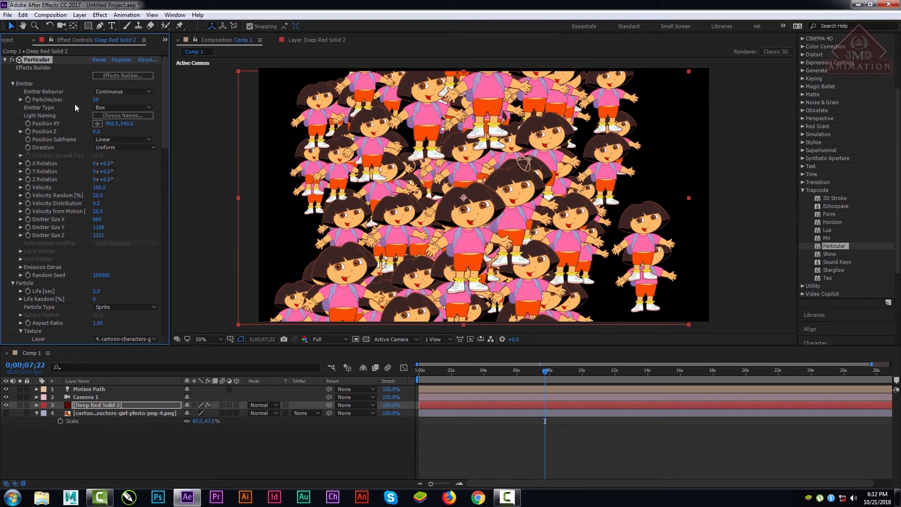
Step: Reduce Particles/sec to 10 and check the sprites at 0;00;11;11
left_click(21, 99)
left_click_drag(90, 100, 89, 101)
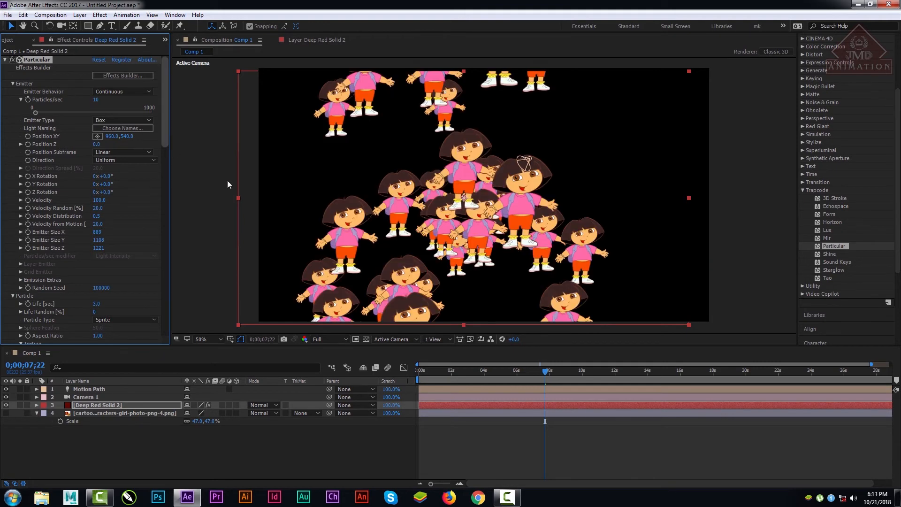
left_click_drag(468, 372, 604, 377)
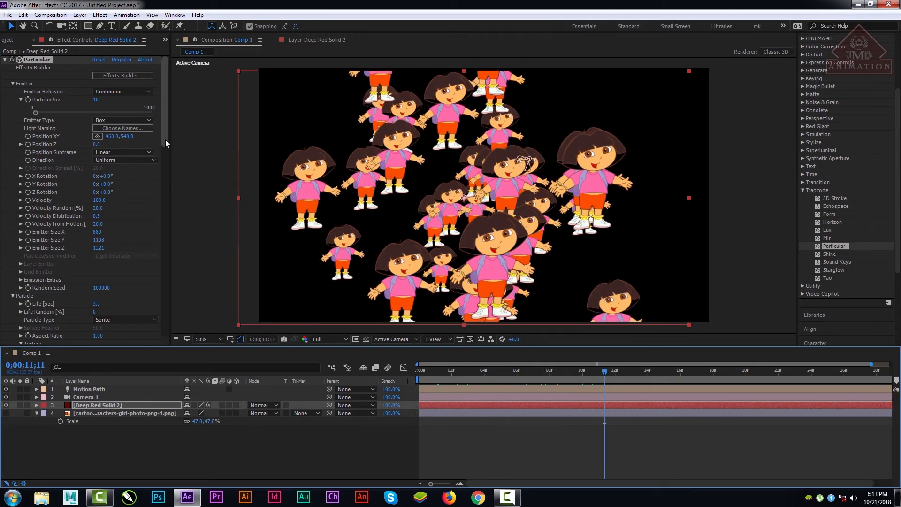
Step: Set Bounce and Bounce Random to 0 and try to assign the cartoon image layer as the Floor Layer
left_click_drag(165, 139, 184, 343)
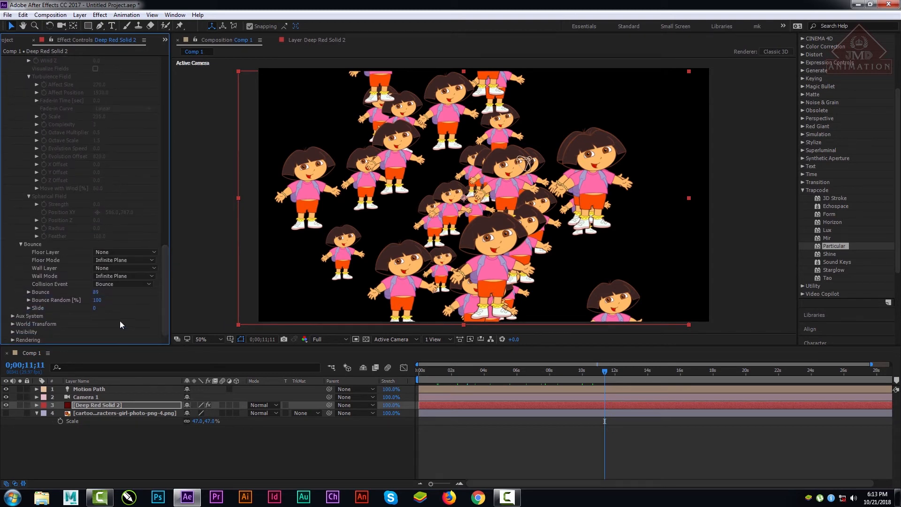
left_click_drag(96, 291, 61, 295)
left_click(113, 254)
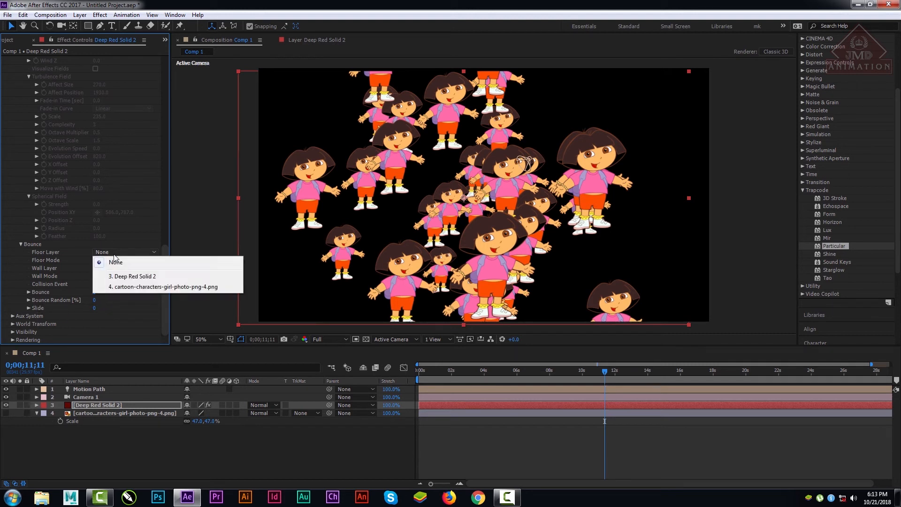
left_click(139, 287)
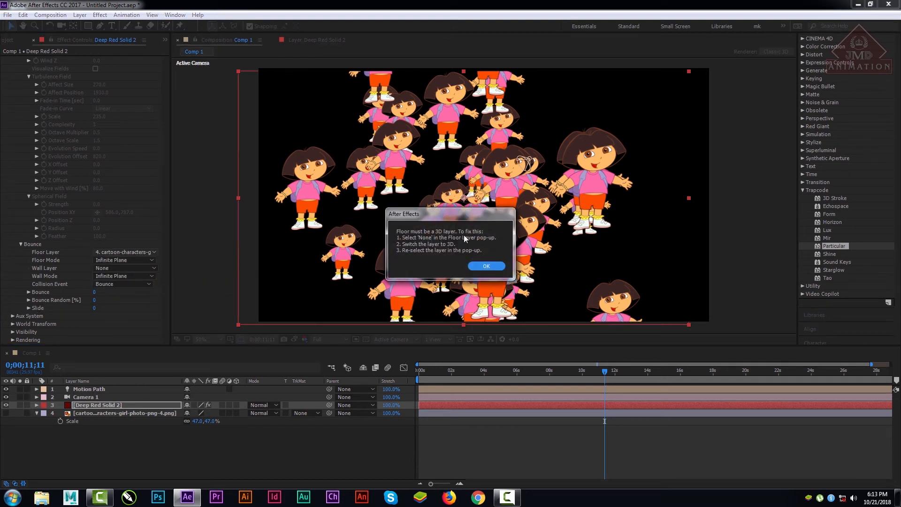
left_click(486, 266)
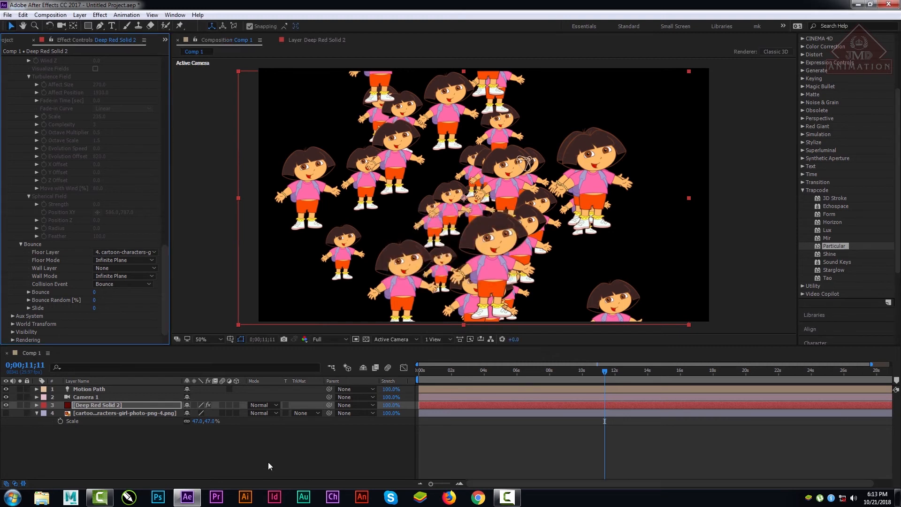
Step: Make the cartoon image layer 3D and reset the Floor Layer to None
left_click(236, 412)
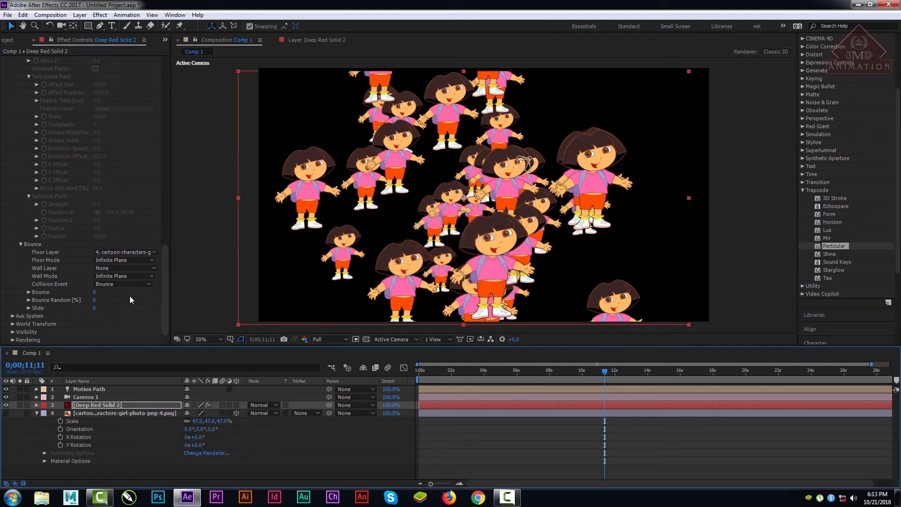
left_click(123, 252)
left_click(123, 259)
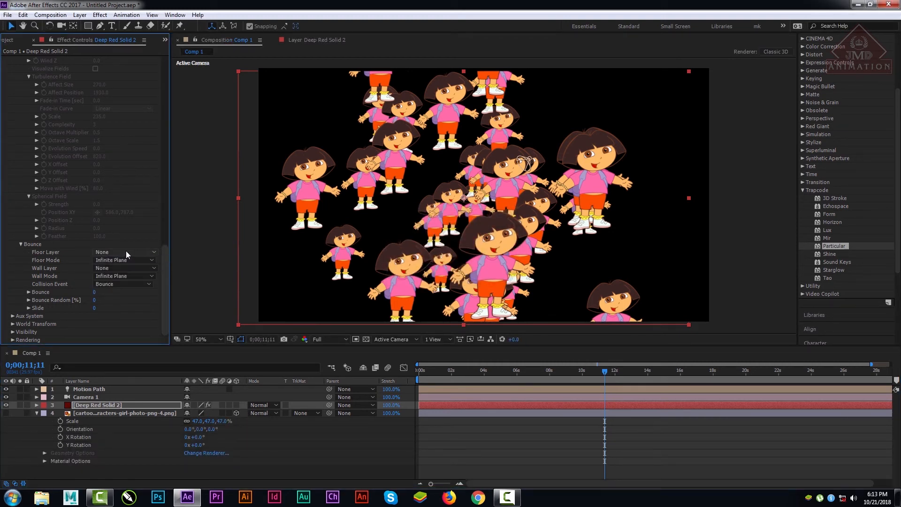
Step: Assign the 3D cartoon image layer as the Floor Layer in the Bounce settings of Deep Red Solid 2
left_click(137, 413)
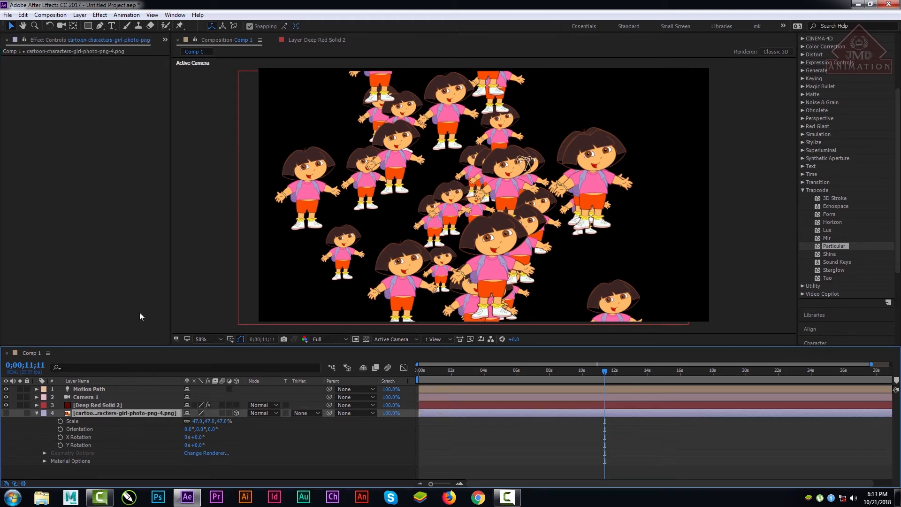
left_click(102, 404)
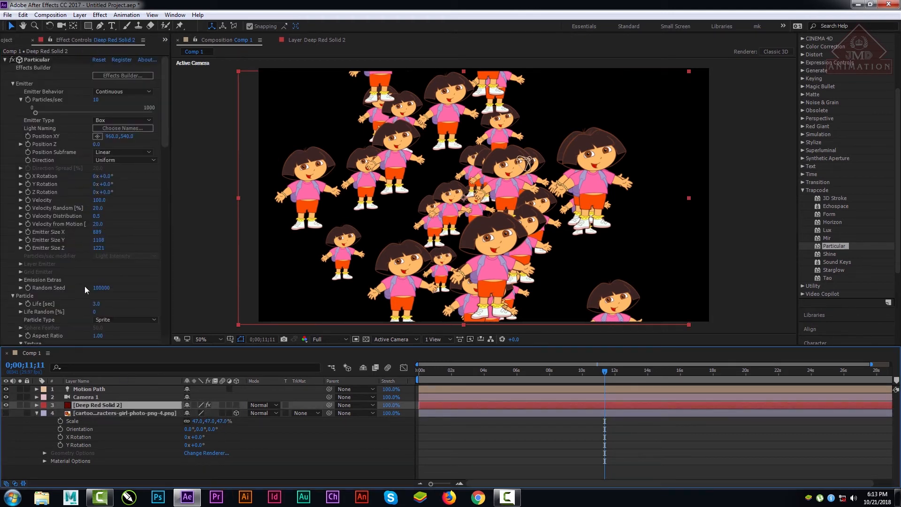
left_click_drag(165, 148, 171, 325)
left_click(134, 254)
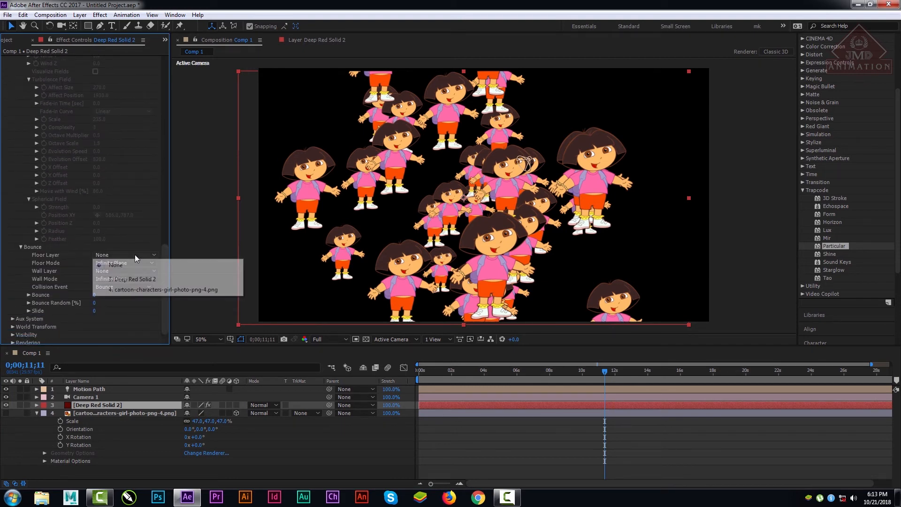
left_click(141, 293)
Step: Scrub through the composition and play it from the first frame to examine how the sprites move against the floor
left_click_drag(413, 372, 735, 391)
left_click_drag(659, 390, 408, 393)
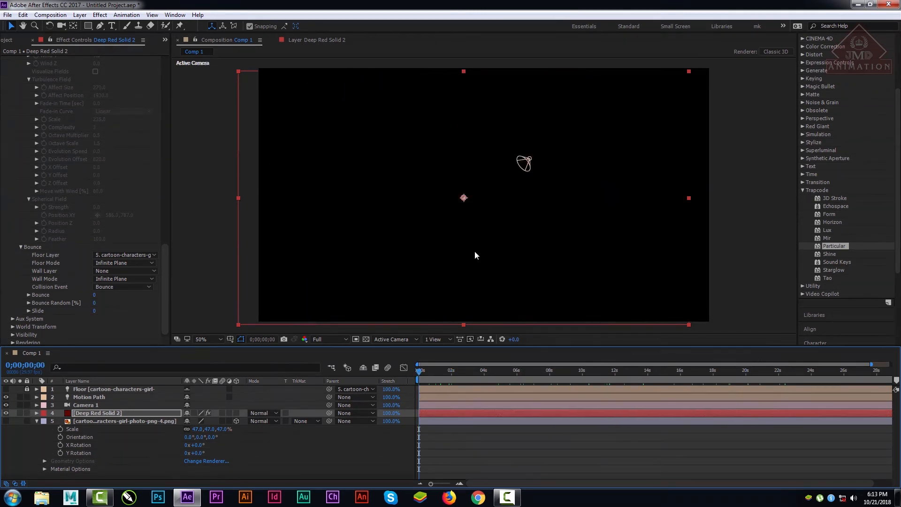
key("space")
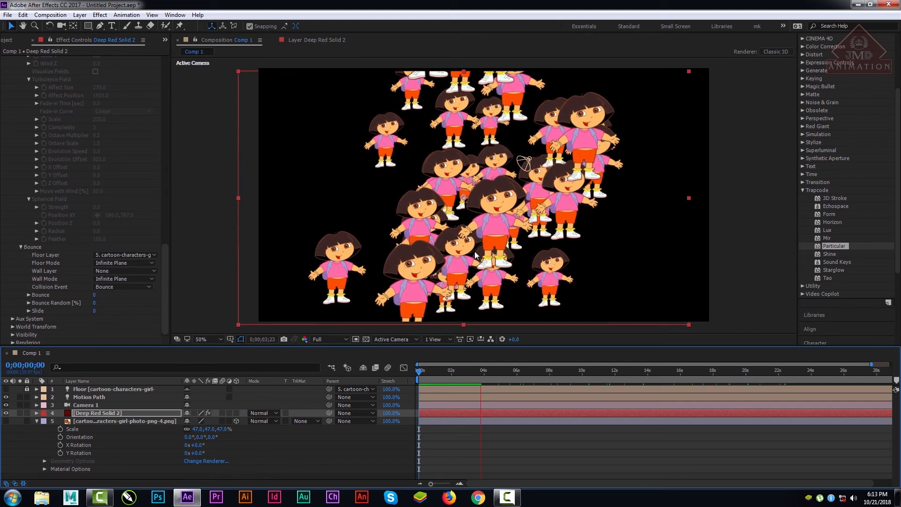
key("space")
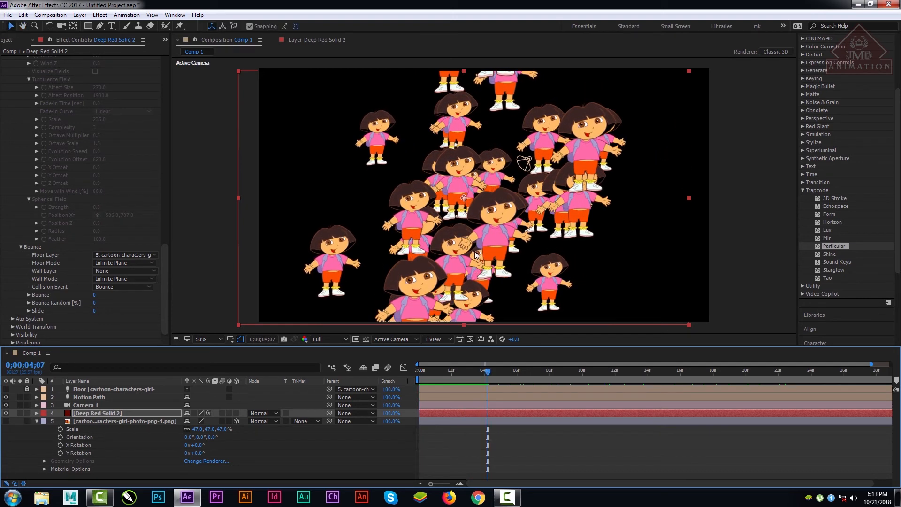
Step: Set the Floor Mode in the Bounce settings to Layer Alpha and play the composition to check the sprites' motion
left_click(133, 262)
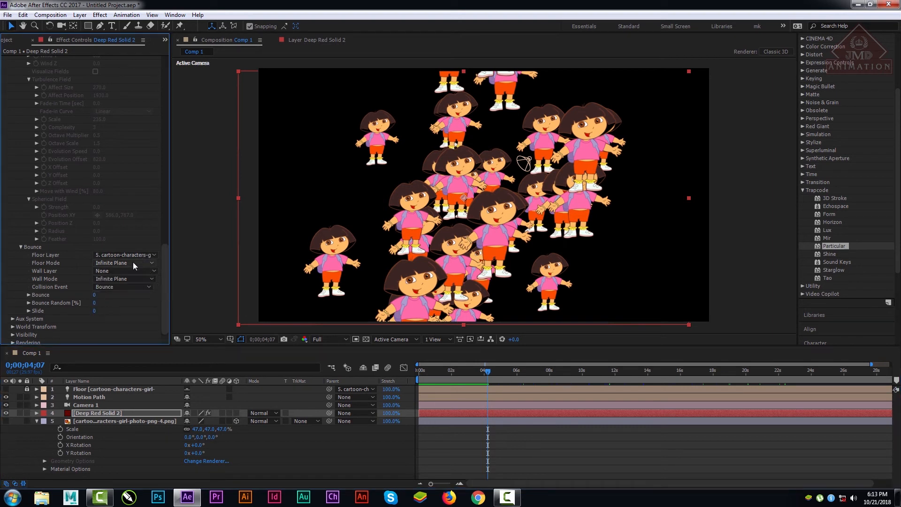
left_click(125, 288)
left_click(127, 266)
left_click(134, 295)
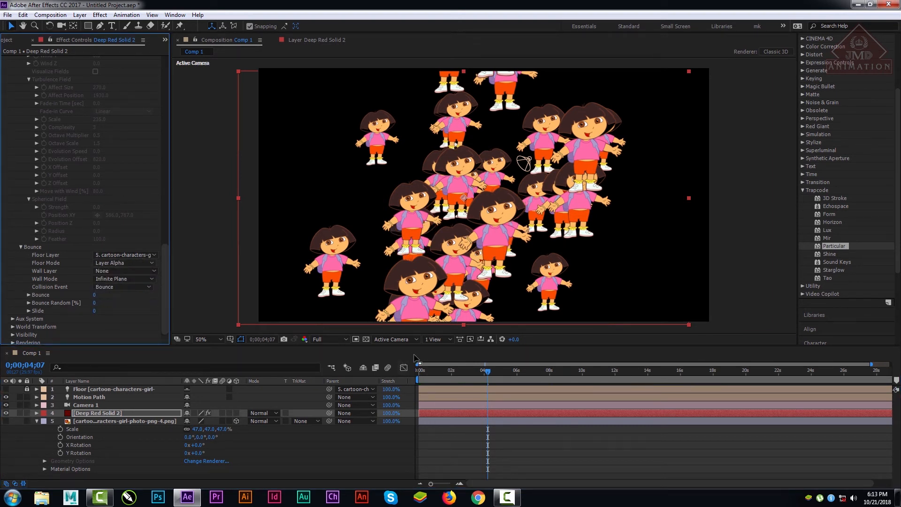
left_click_drag(450, 378, 472, 381)
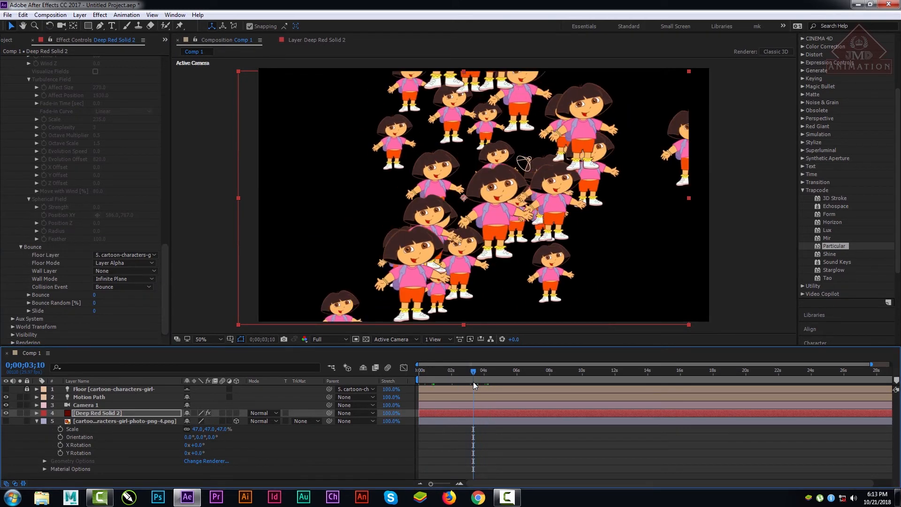
key("space")
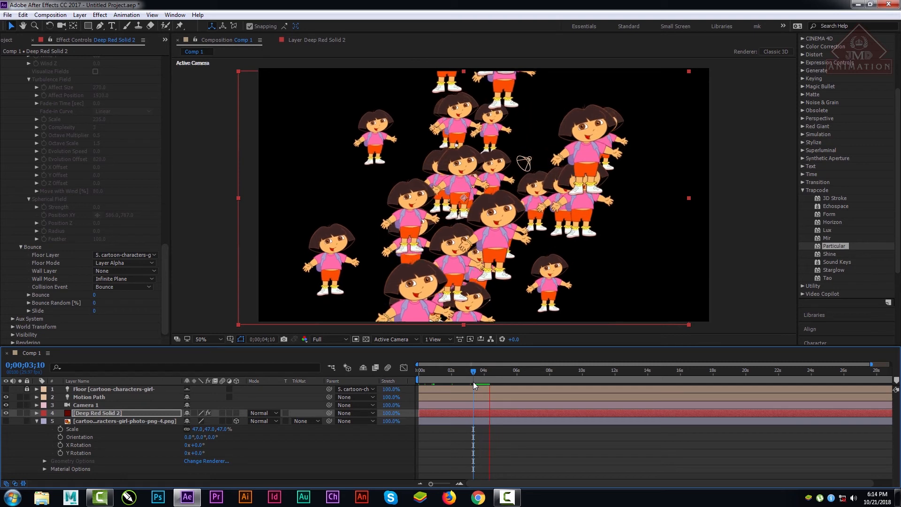
key("space")
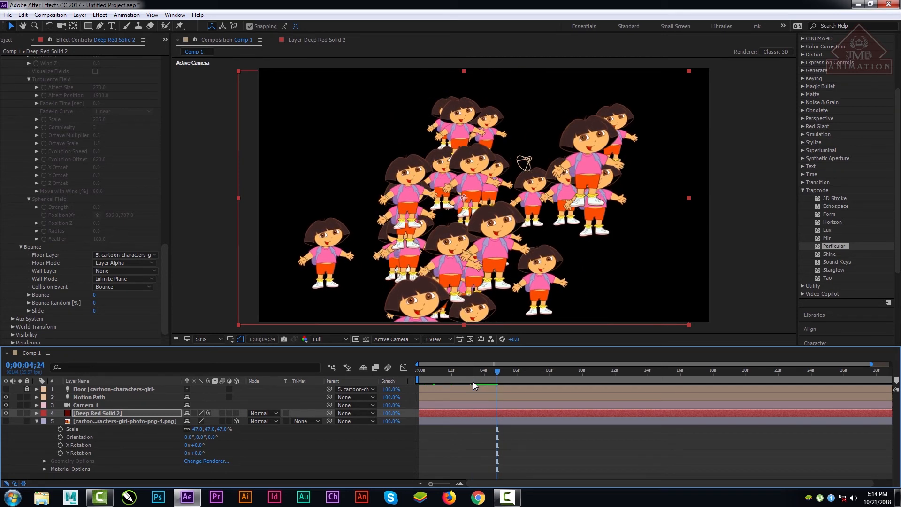
Step: Assign the cartoon image layer as the Wall Layer in the Bounce settings and preview the sprites' motion
left_click(120, 271)
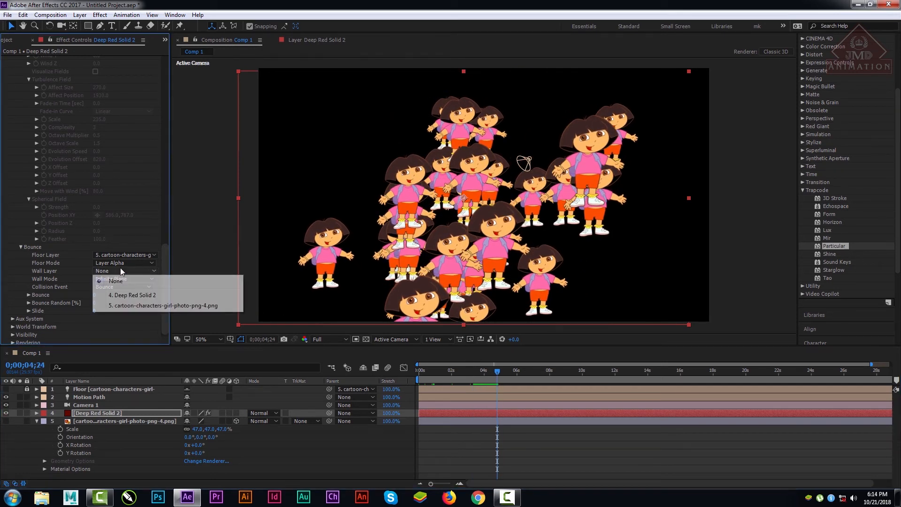
left_click(128, 306)
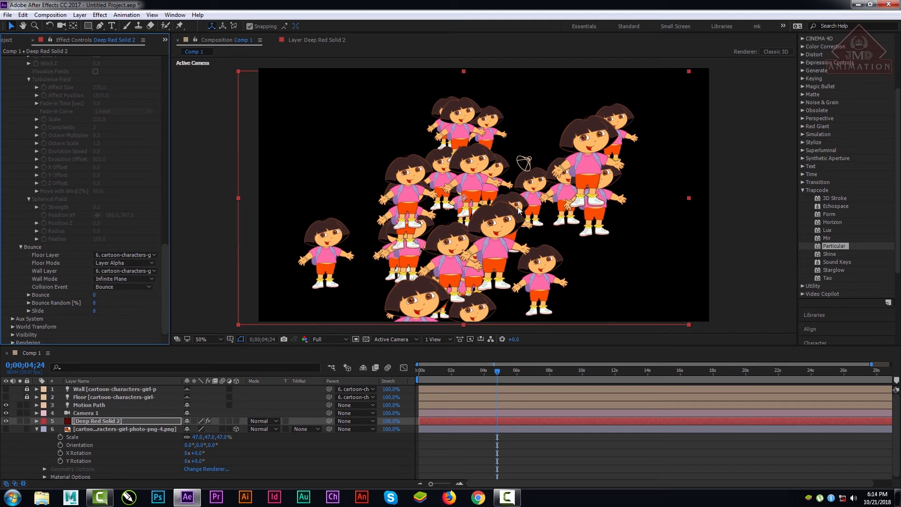
key("space")
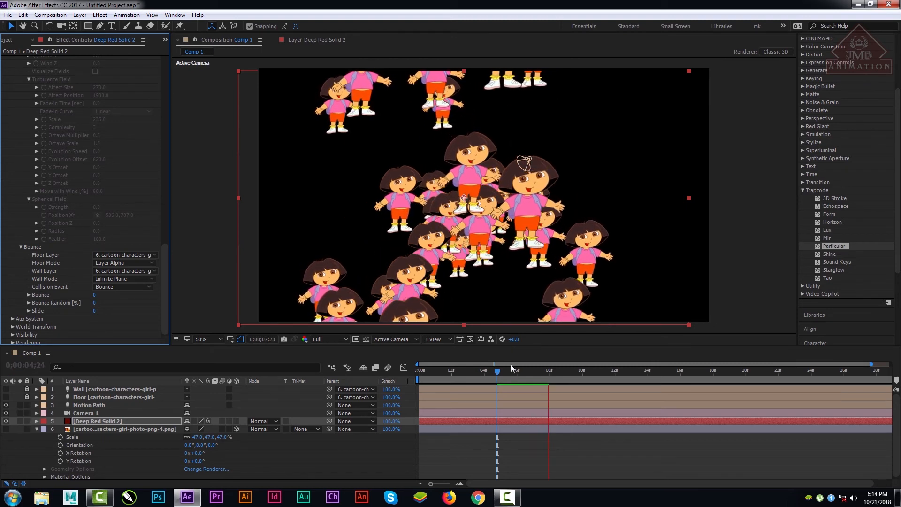
left_click_drag(503, 373, 563, 373)
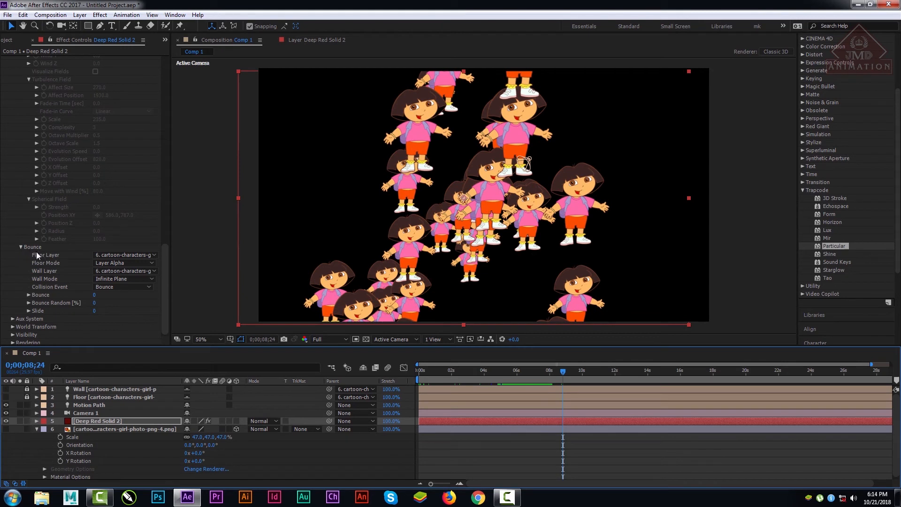
Step: Set Bounce to 931 and preview the sprites from near the start of the composition
mouse_move(165, 269)
left_mouse_down()
mouse_move(165, 262)
mouse_move(165, 281)
left_mouse_up()
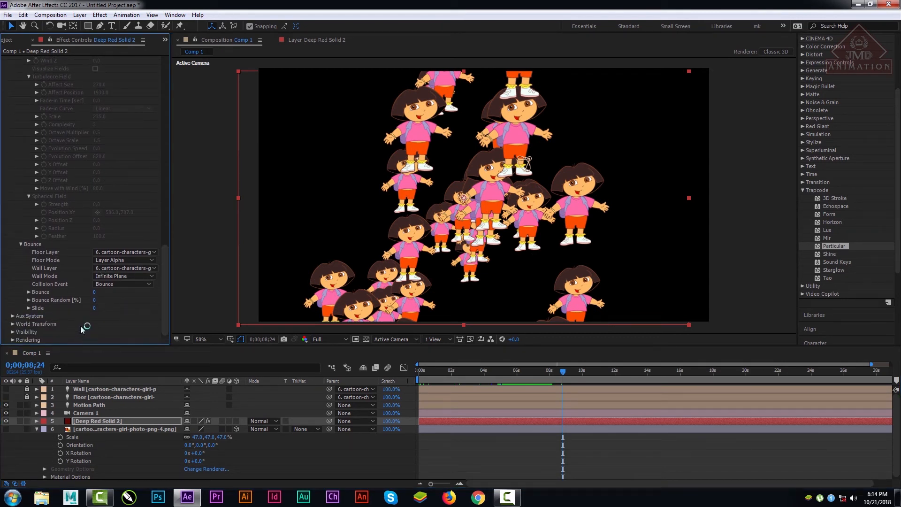
left_click_drag(94, 292, 454, 313)
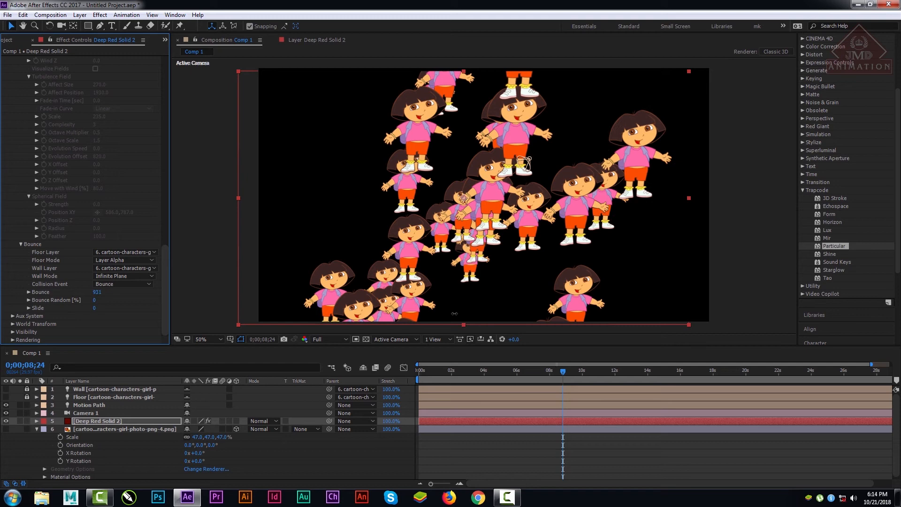
left_click(520, 375)
left_click(426, 376)
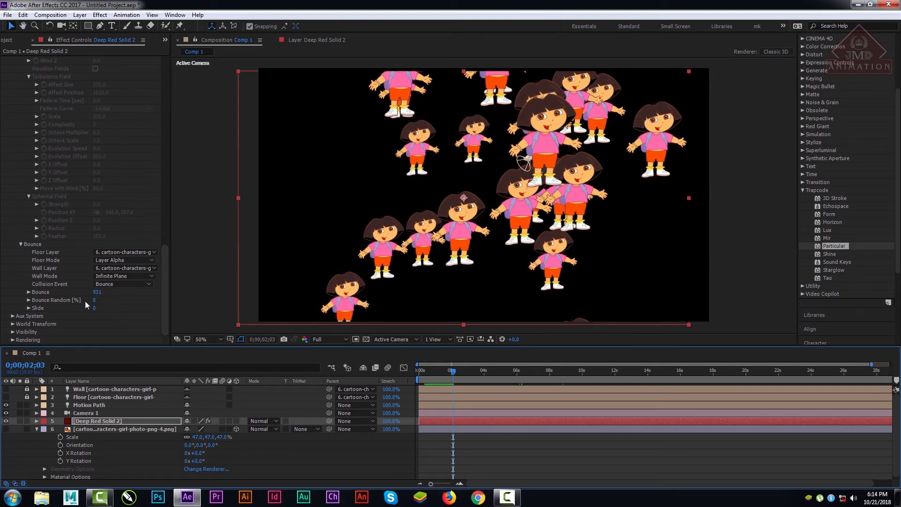
Step: Set Bounce Random to 100 percent and play back the early part of the composition
left_click_drag(94, 300, 213, 306)
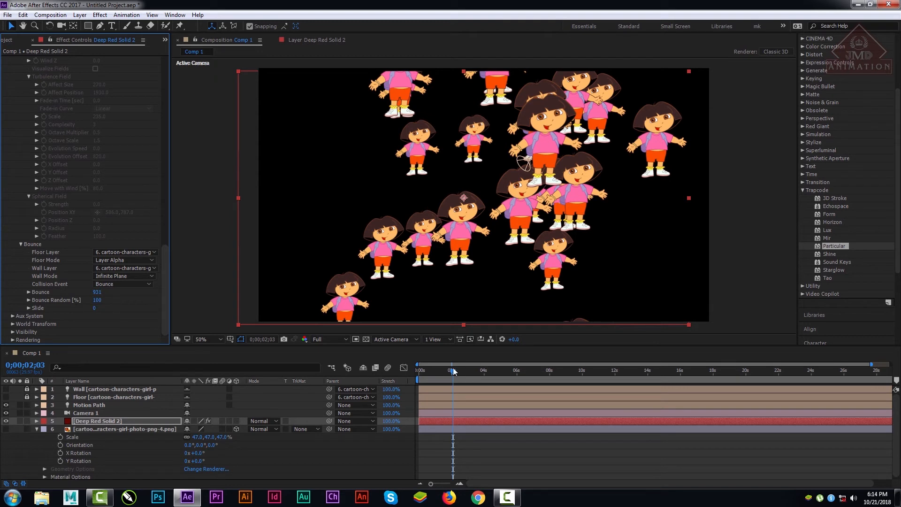
left_click_drag(453, 370, 427, 372)
key("space")
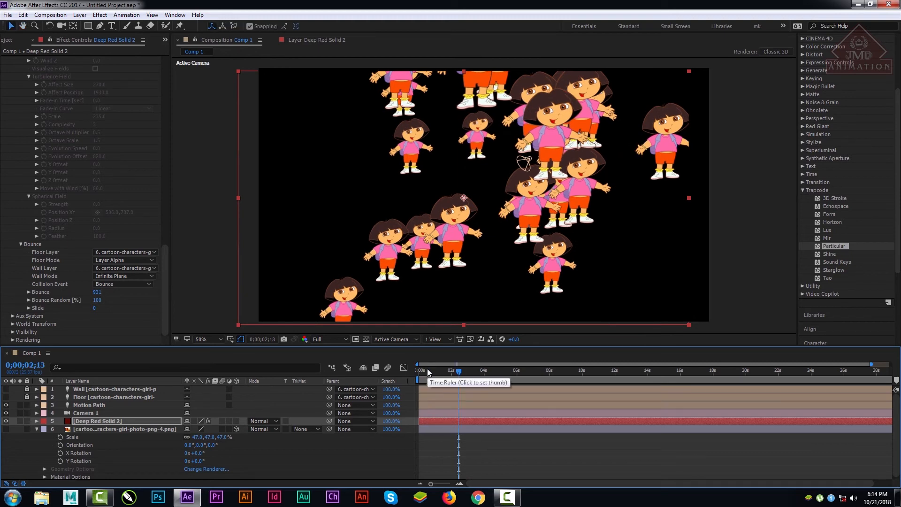
Step: Set Slide to 145 in the Bounce settings and preview the sprites' motion across the composition
left_click_drag(96, 308, 168, 311)
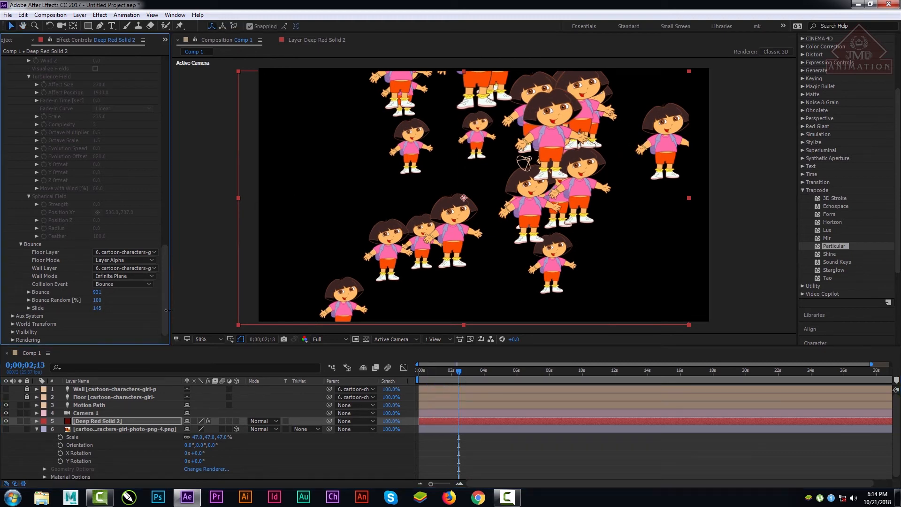
left_click_drag(428, 371, 625, 371)
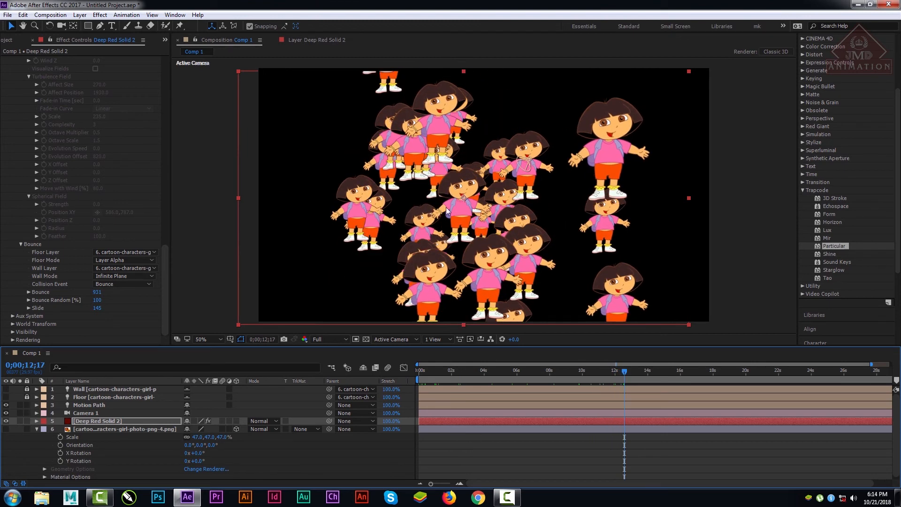
left_click(434, 371)
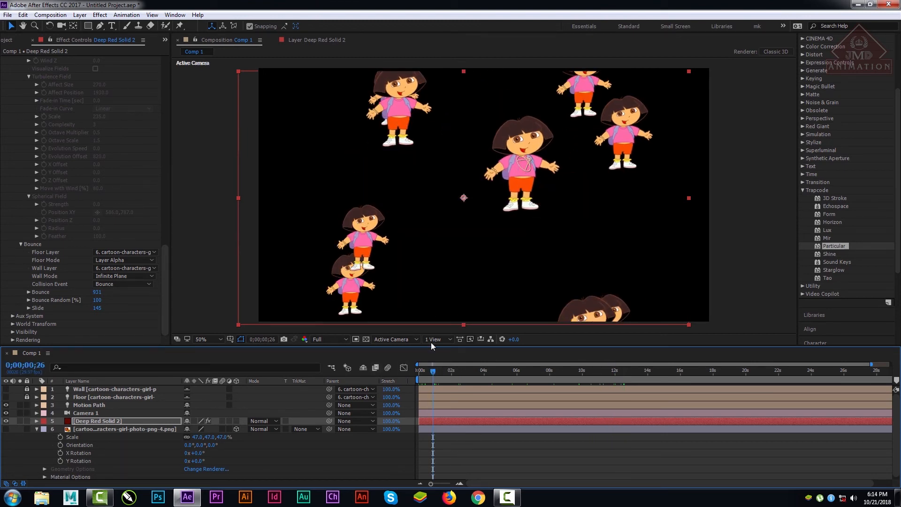
key("space")
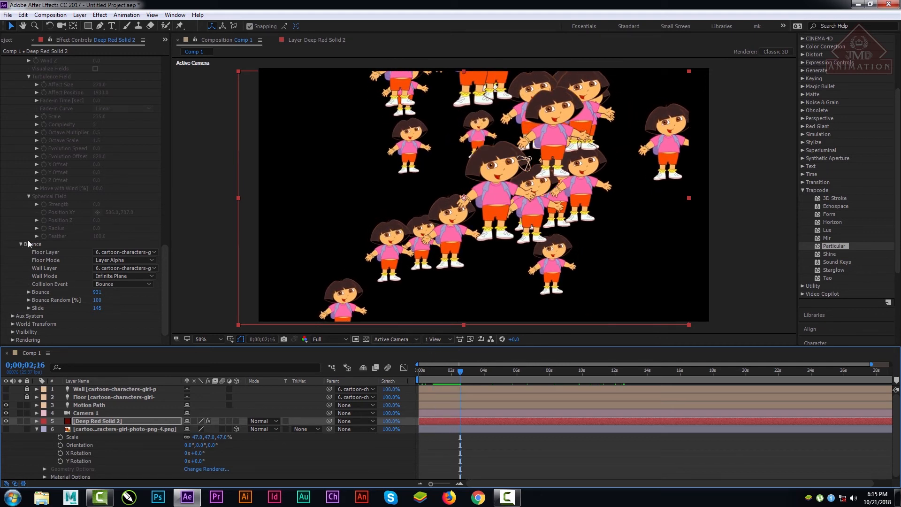
Step: Switch Particular's Physics Model from Bounce to Air
left_click(166, 243)
left_click_drag(166, 243, 167, 133)
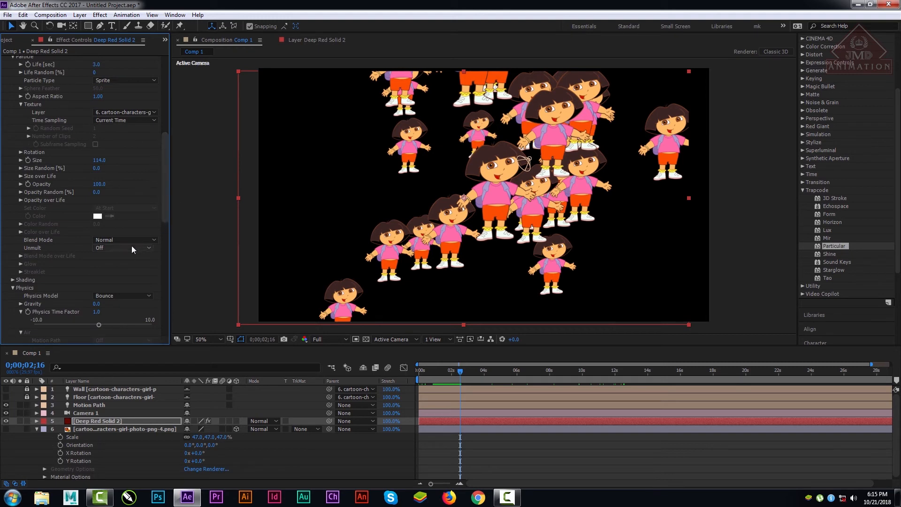
left_click(132, 301)
left_click(110, 305)
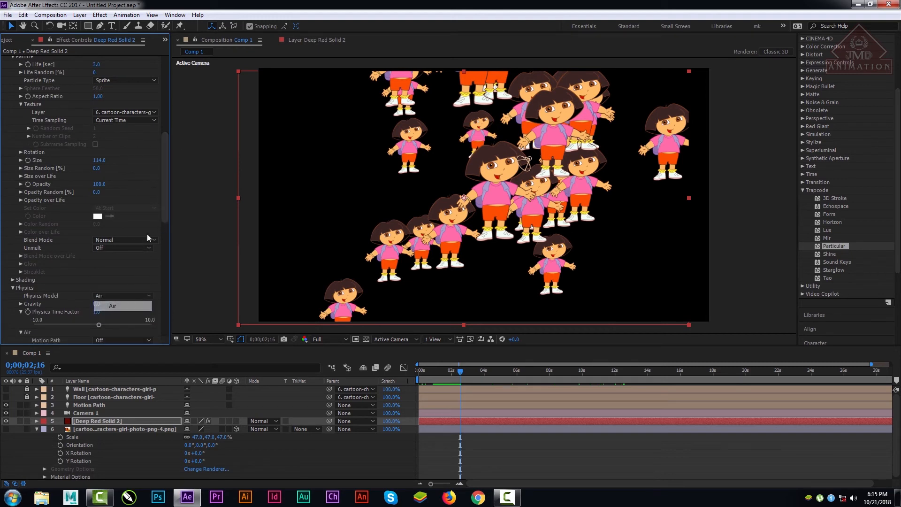
Step: Review the Spherical Field and Turbulence Field settings of the Air model and scrub through the composition
left_click_drag(168, 193, 179, 316)
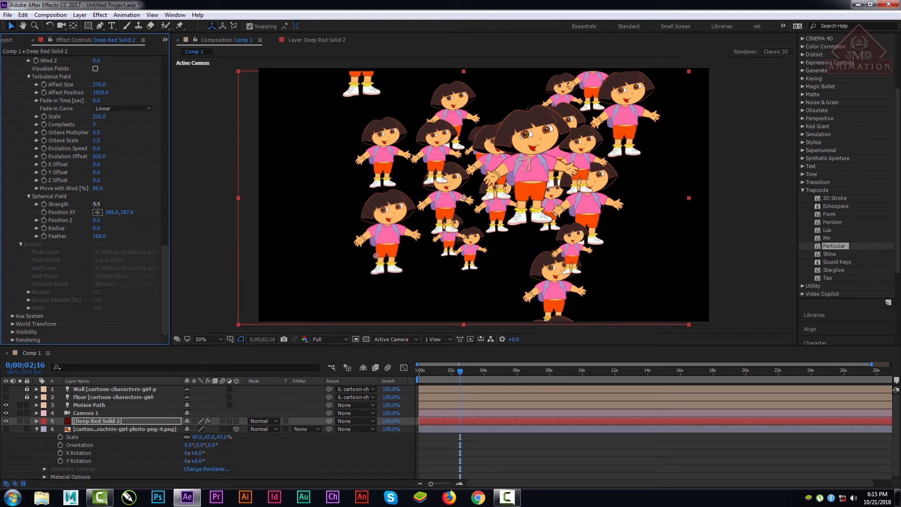
left_click_drag(97, 204, 245, 203)
left_click_drag(59, 212, 104, 212)
left_click_drag(171, 254, 175, 234)
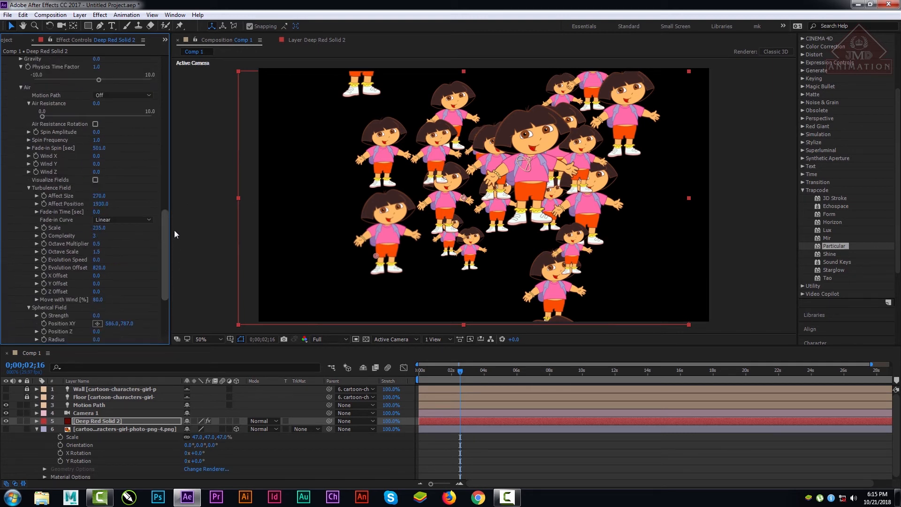
left_click(118, 219)
left_click(167, 174)
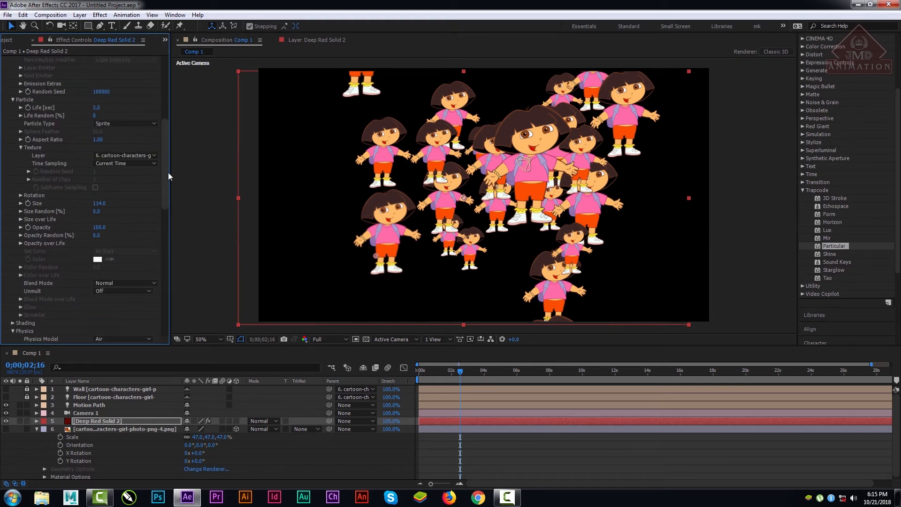
left_click_drag(437, 374, 718, 384)
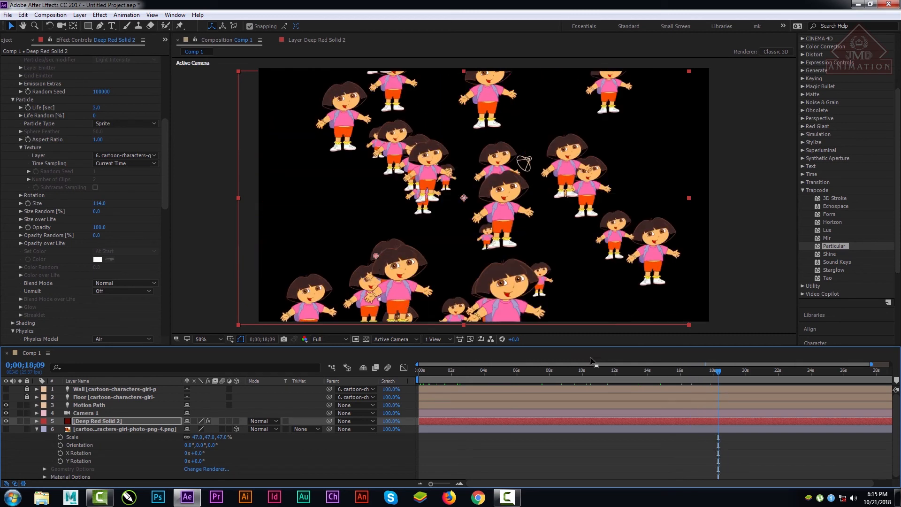
Step: Collapse the Particle, Emitter and Physics groups of the Particular effect on Deep Red Solid 2
scroll(172, 260, "down", 10)
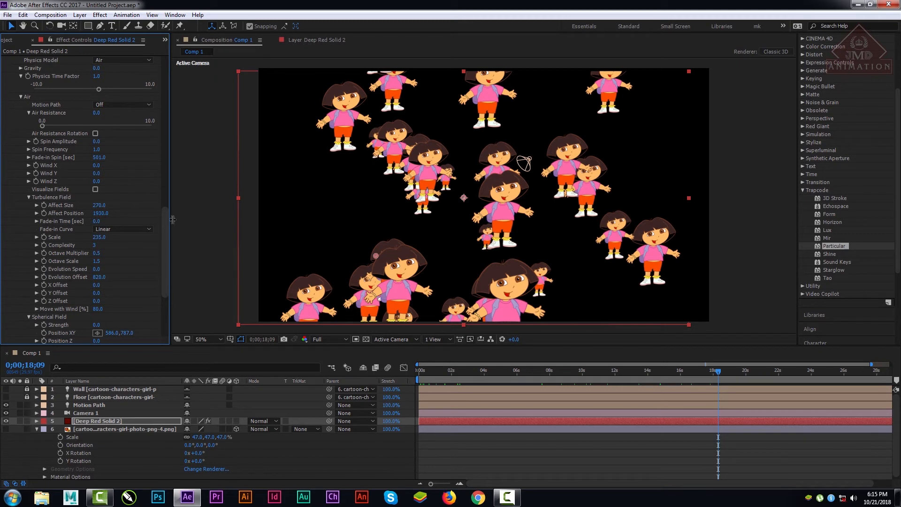
left_click_drag(162, 230, 156, 103)
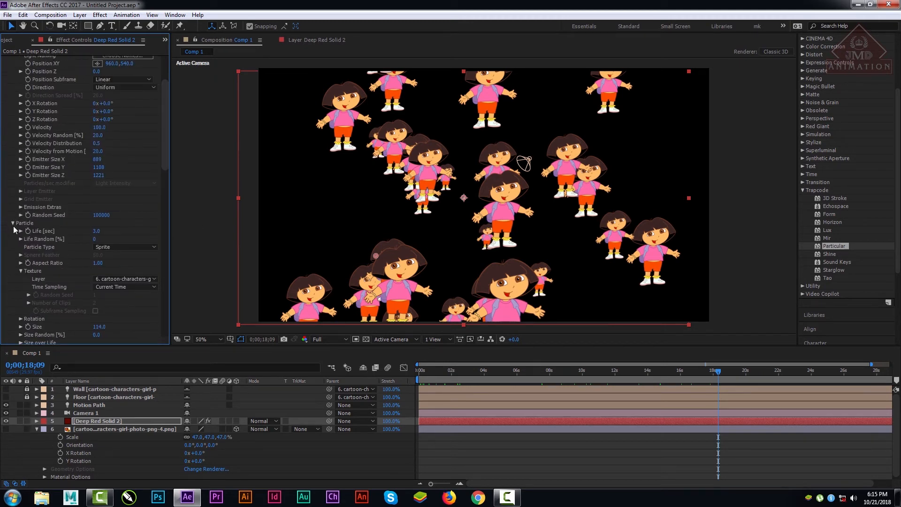
left_click(13, 225)
scroll(164, 180, "up", 3)
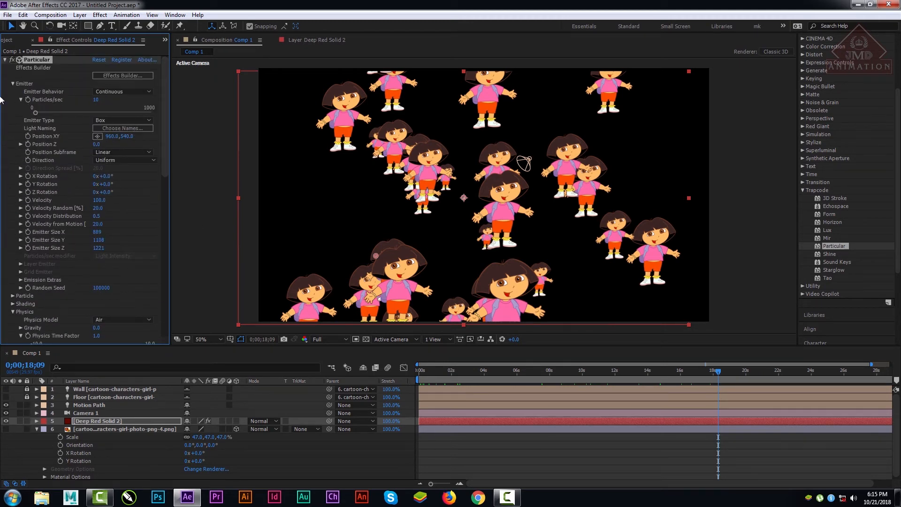
left_click(13, 84)
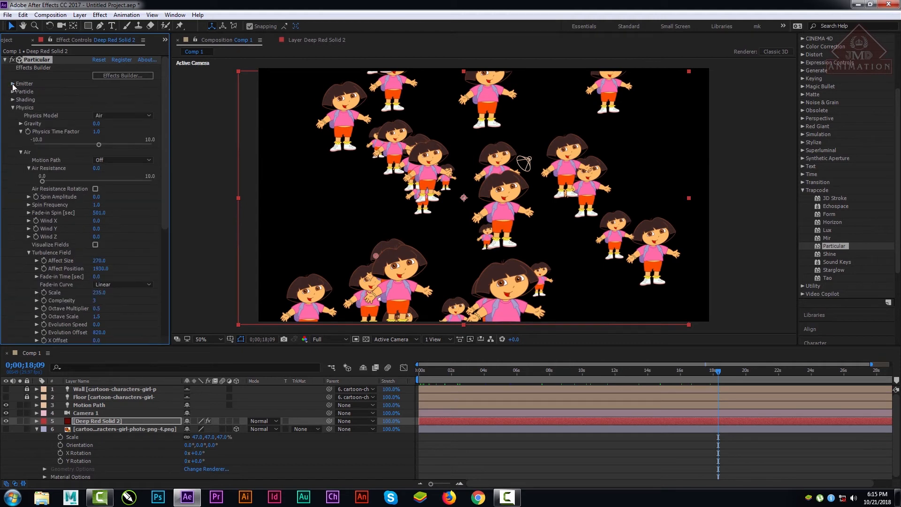
left_click(13, 107)
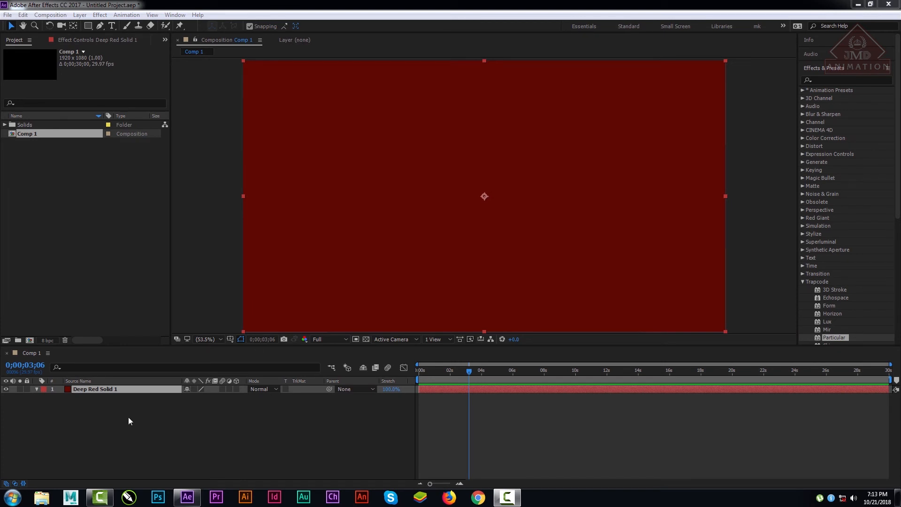
Step: Apply the Trapcode Particular effect to the Deep Red Solid 1 layer in Comp 1
left_click(112, 411)
left_click(95, 388)
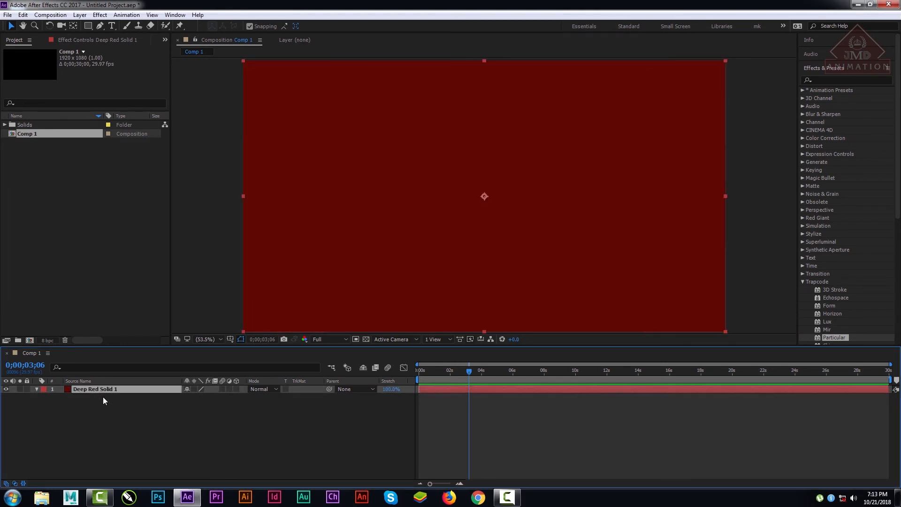
right_click(123, 423)
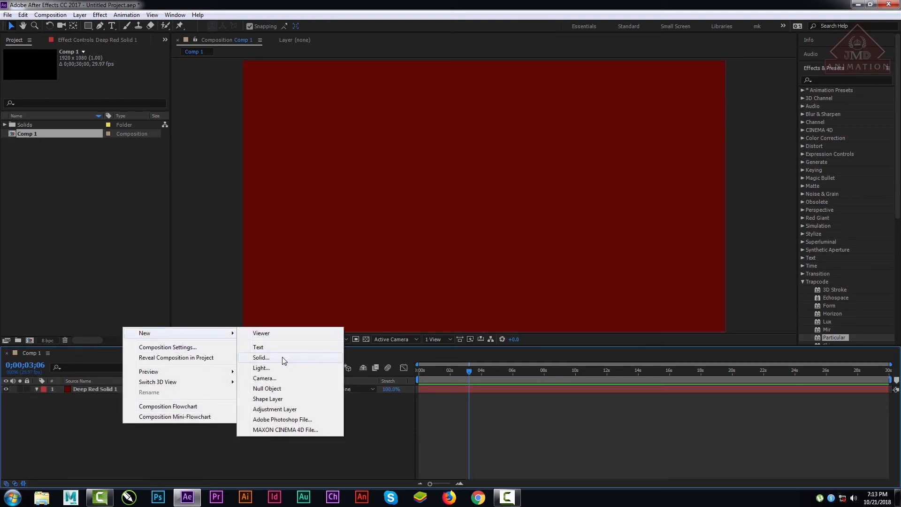
left_click(95, 393)
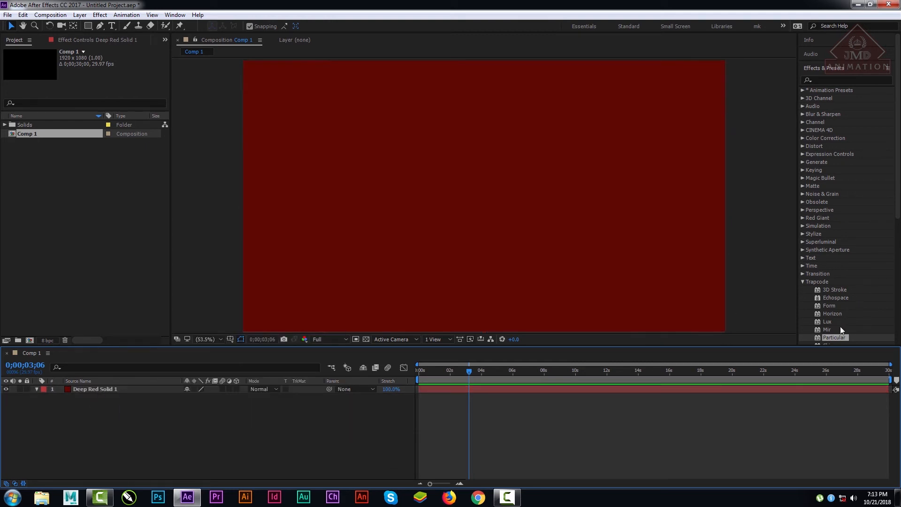
left_click_drag(827, 337, 101, 402)
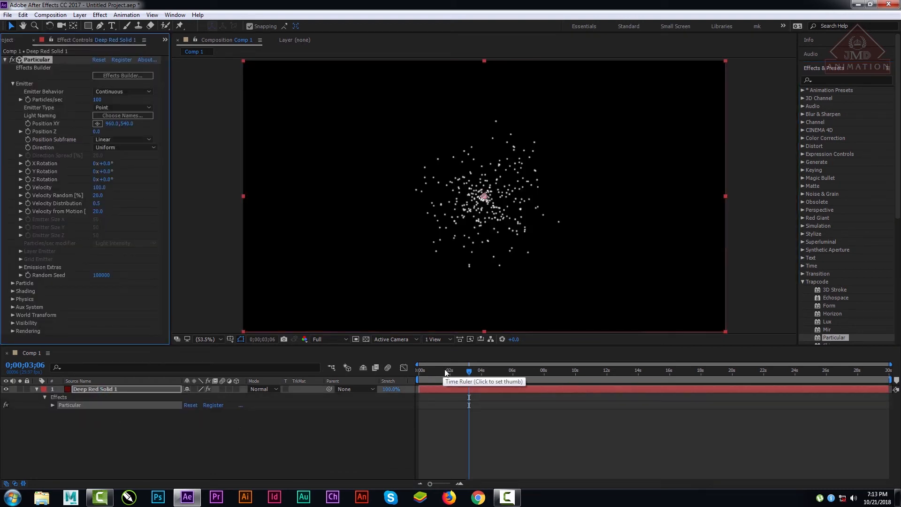
Step: Scrub the particle animation to 0;00;05;12 and collapse Particular's Emitter group on Deep Red Solid 1
left_click_drag(446, 372, 503, 370)
left_click(13, 84)
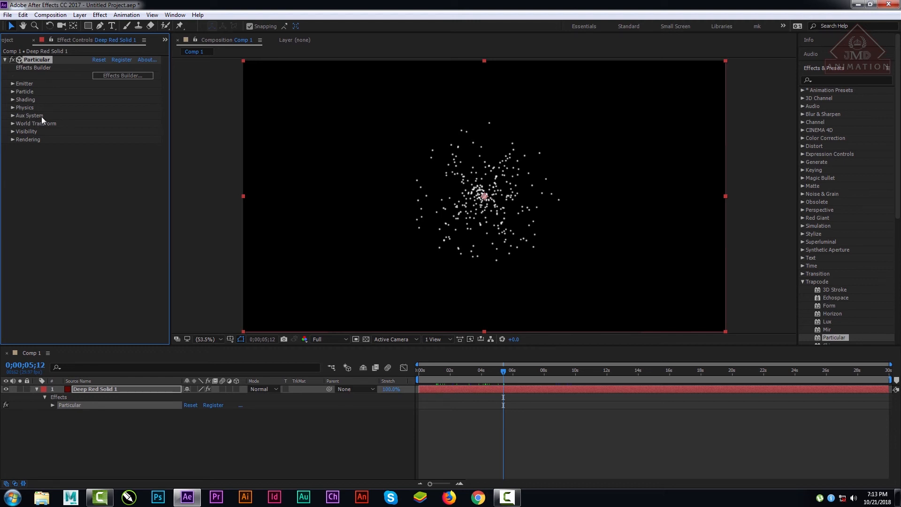
left_click(98, 387)
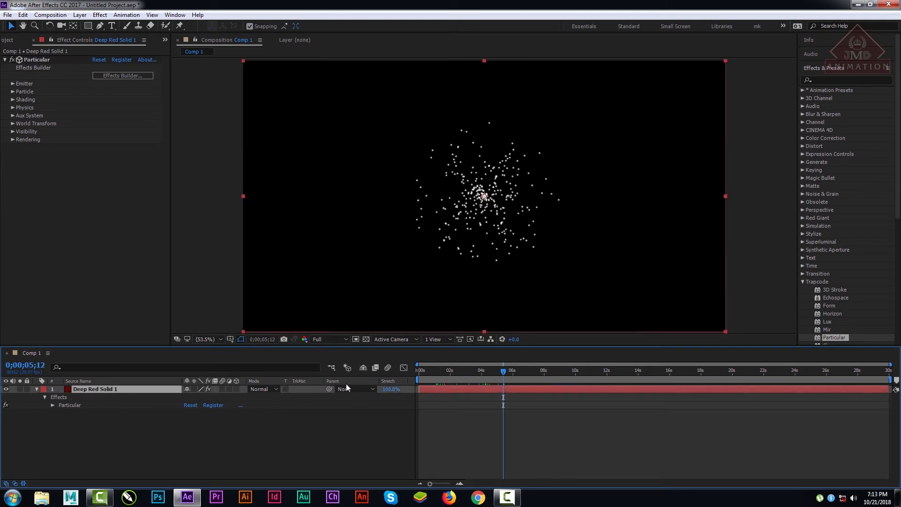
Step: Keyframe the Particular emitter's Velocity at 0 at 0;00;01;26 on Deep Red Solid 1
left_click(12, 84)
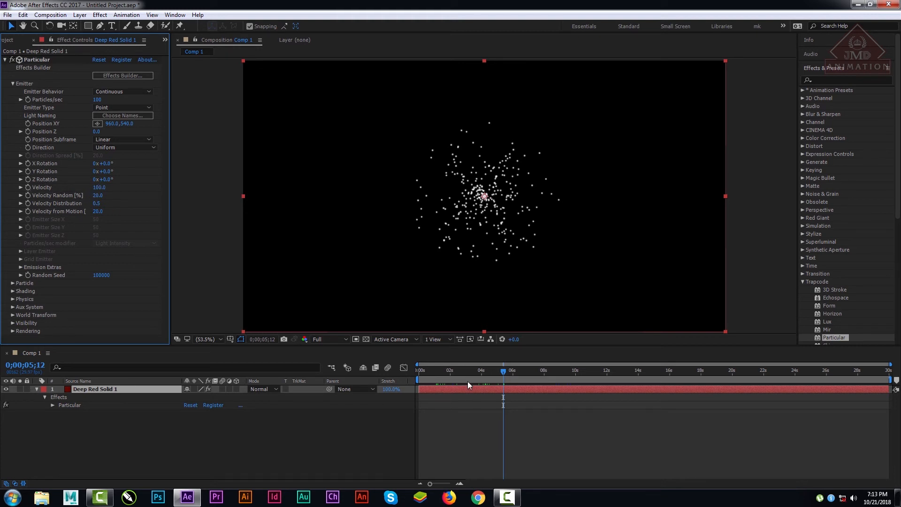
mouse_move(465, 373)
left_mouse_down()
mouse_move(442, 371)
mouse_move(629, 370)
mouse_move(446, 371)
mouse_move(531, 379)
mouse_move(399, 383)
mouse_move(508, 386)
mouse_move(452, 386)
mouse_move(432, 370)
mouse_move(448, 371)
left_mouse_up()
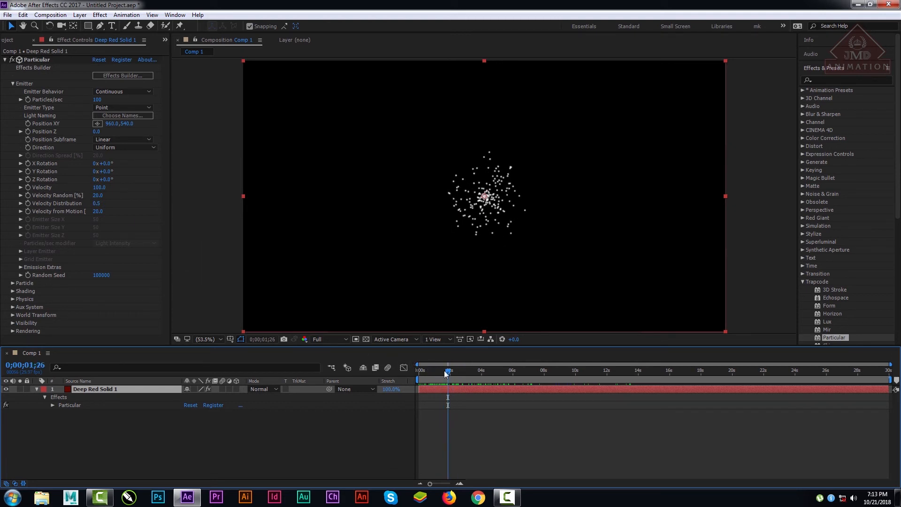
left_click(99, 187)
type("0")
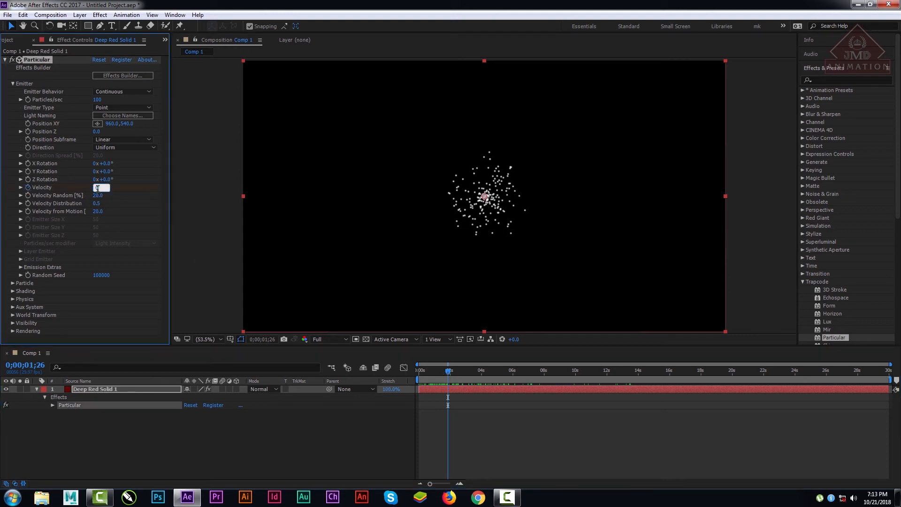
key("Return")
Step: Add a Velocity keyframe of 220 at 0;00;02;07 for the Particular emitter
left_click(451, 372)
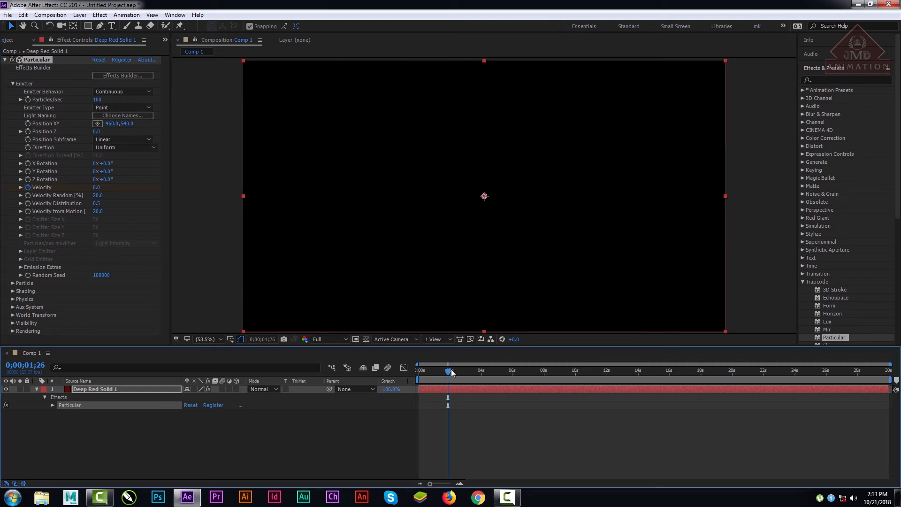
left_click_drag(451, 372, 457, 372)
left_click_drag(99, 191, 109, 189)
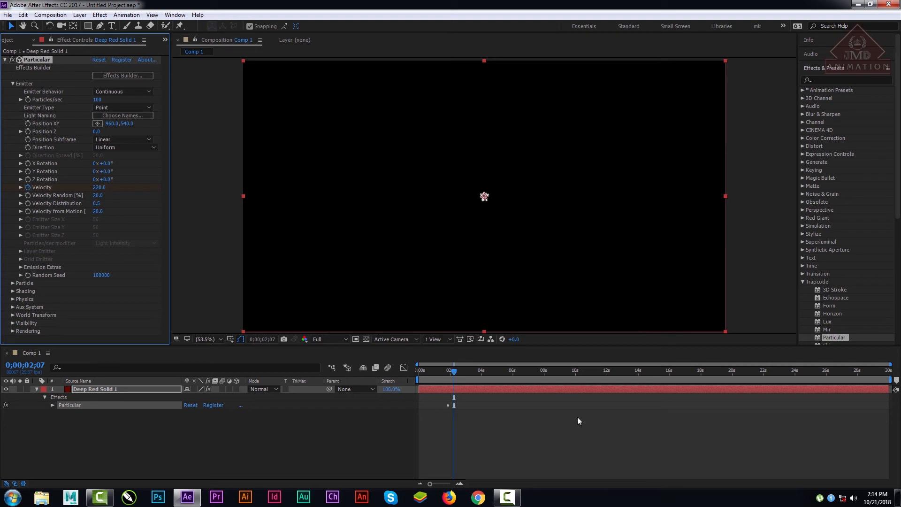
Step: Add a third emitter Velocity keyframe with the value 100 at 0;00;02;17
left_click_drag(454, 370, 462, 371)
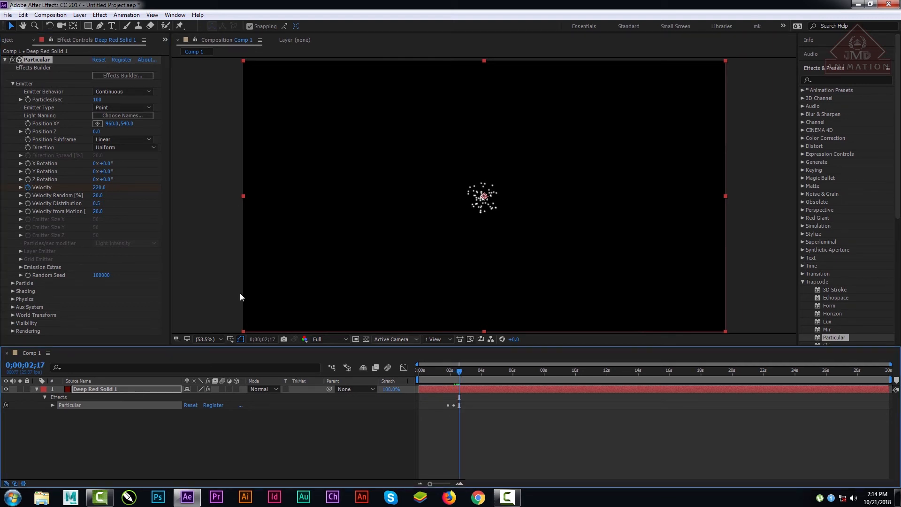
left_click(100, 188)
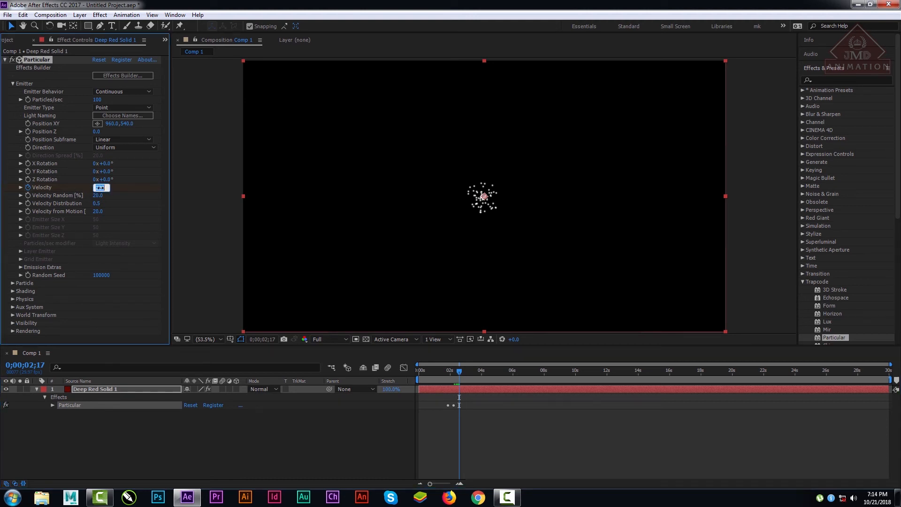
type("100")
key("Return")
Step: Scrub through the burst and set the work area from about 0;00;01;05 to 0;00;03;21
left_click_drag(460, 372, 443, 370)
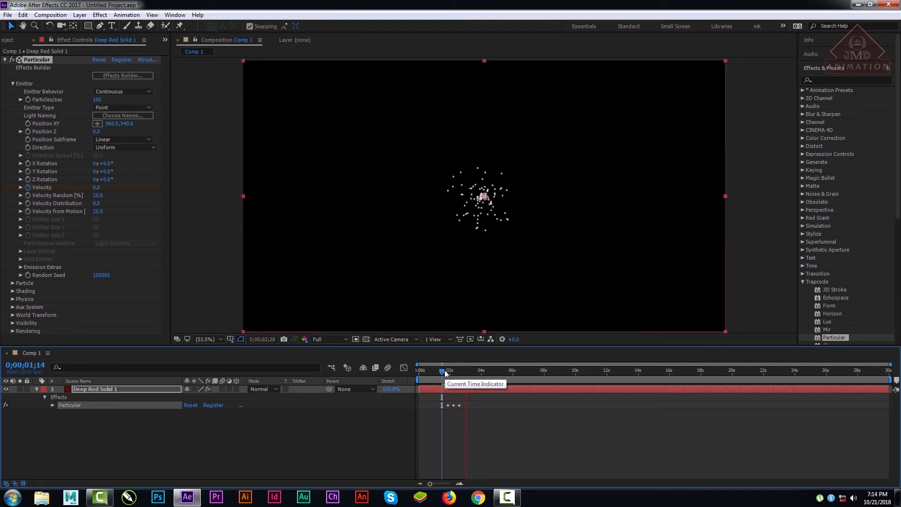
left_click_drag(444, 370, 478, 376)
key("b")
key("n")
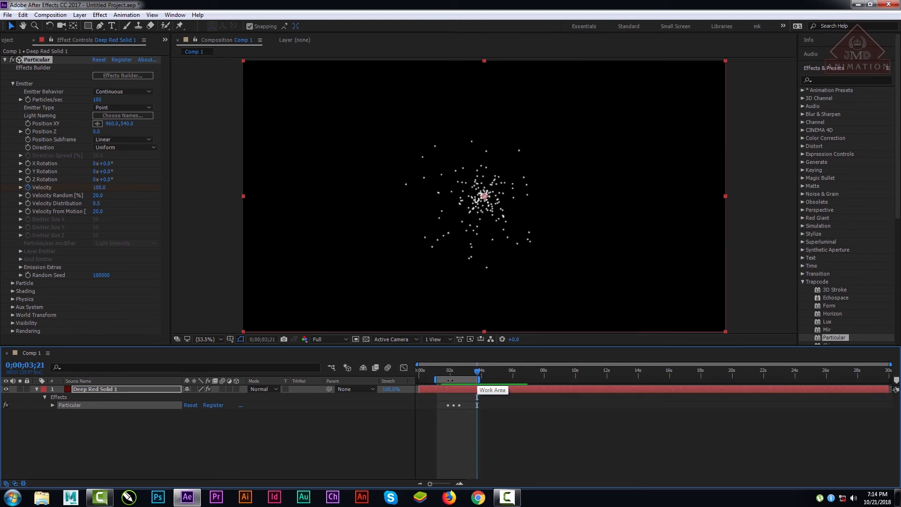
Step: Preview the particle burst from 0;00;01;04 across the Velocity keyframes
key("equal")
key("equal")
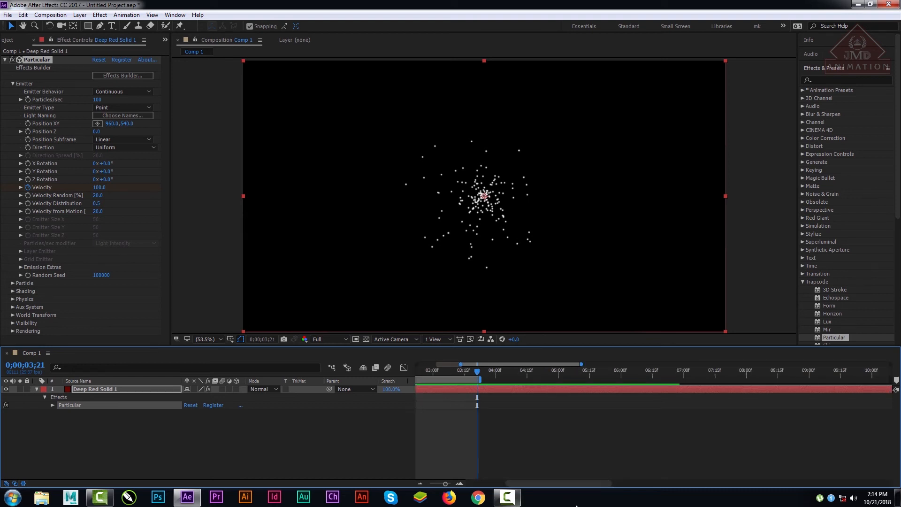
left_click_drag(571, 484, 534, 484)
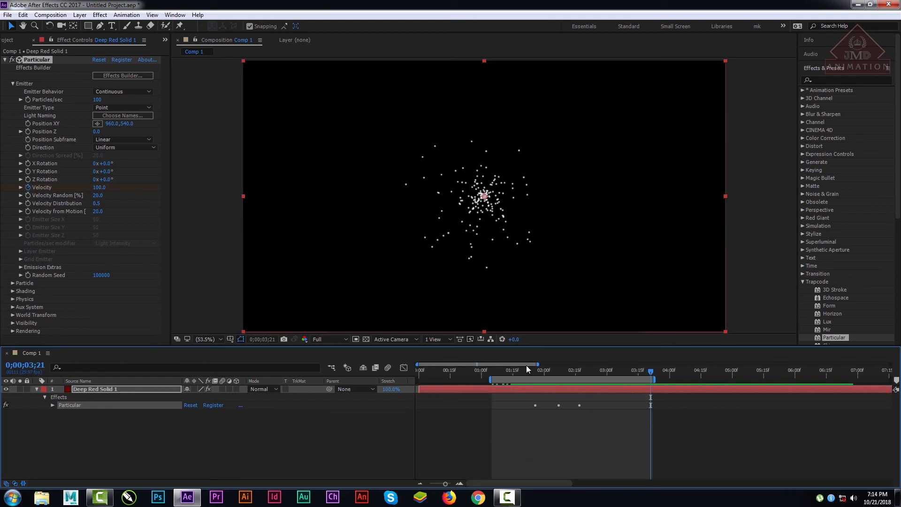
left_click(489, 370)
key("space")
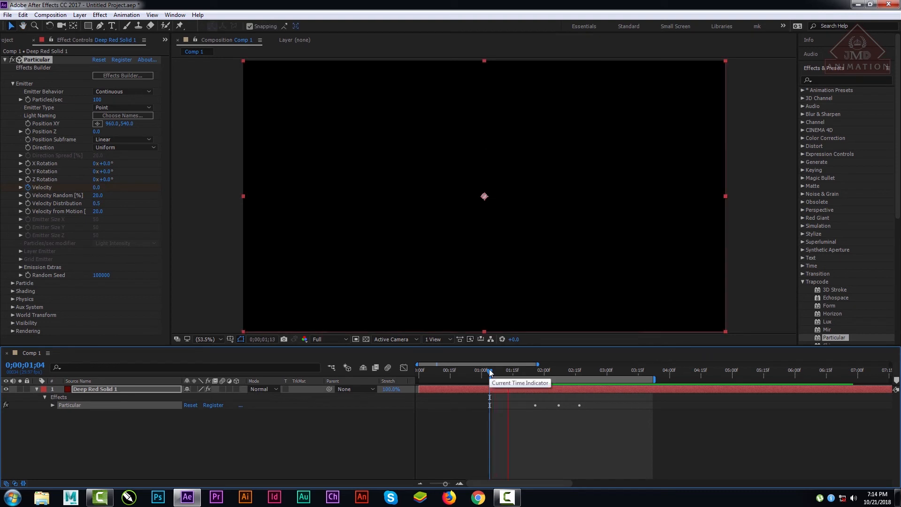
key("space")
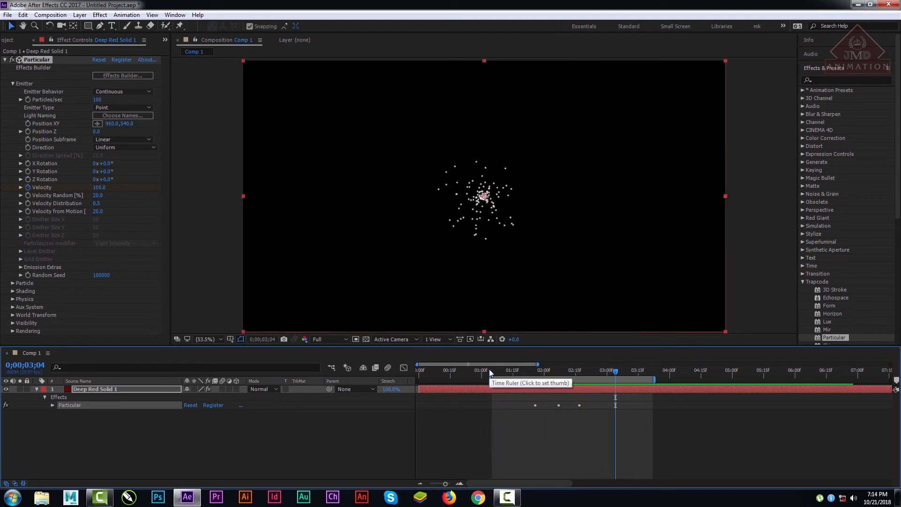
Step: Reveal the Velocity keyframes of Deep Red Solid 1 and move the second to 0;00;02;03 and the third to about 0;00;02;11
left_click(95, 391)
key("u")
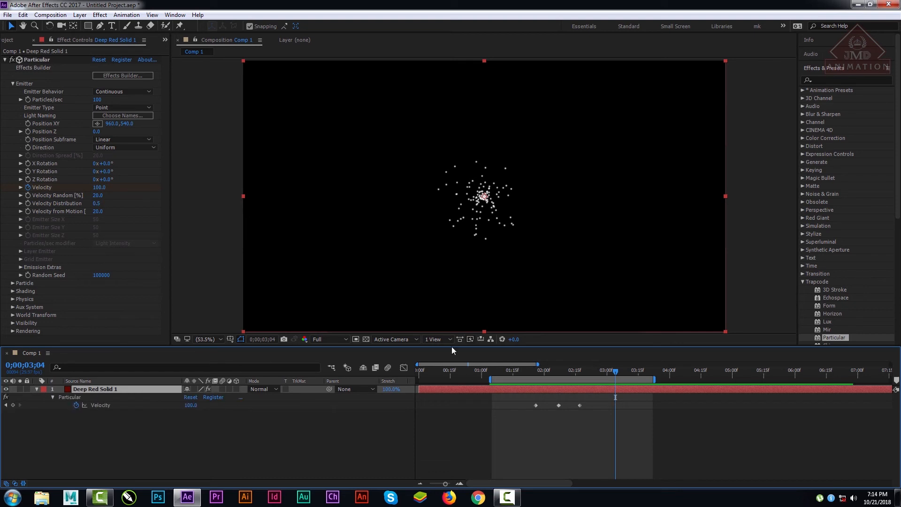
left_click_drag(558, 405, 567, 406)
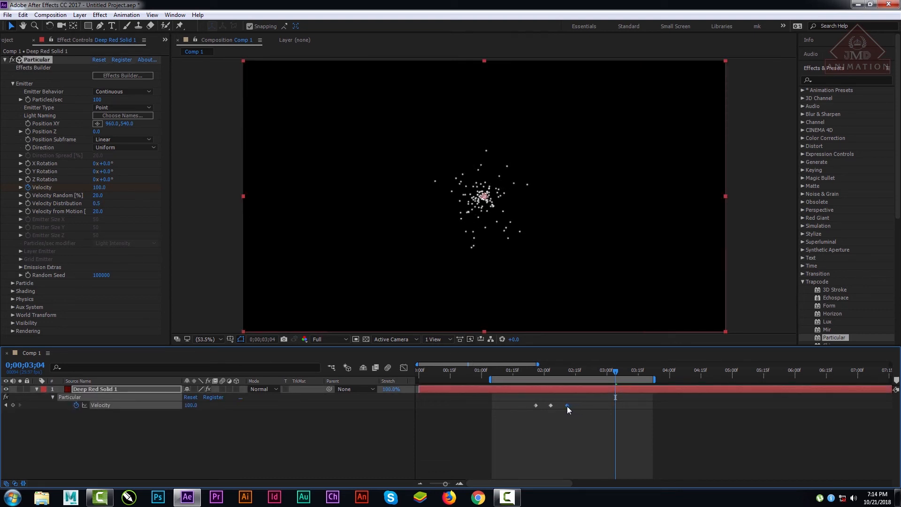
Step: Preview the particle burst with the tightened Velocity keyframes from 0;00;01;21
left_click_drag(544, 370, 525, 370)
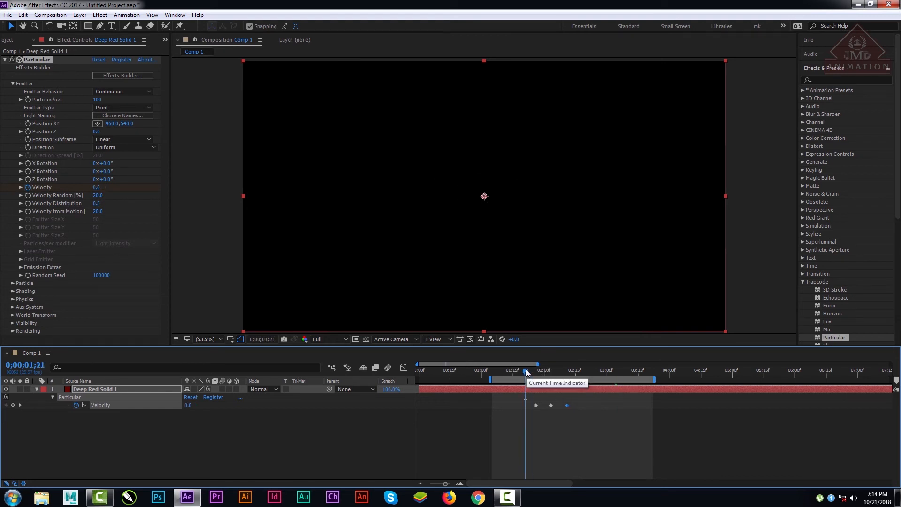
key("space")
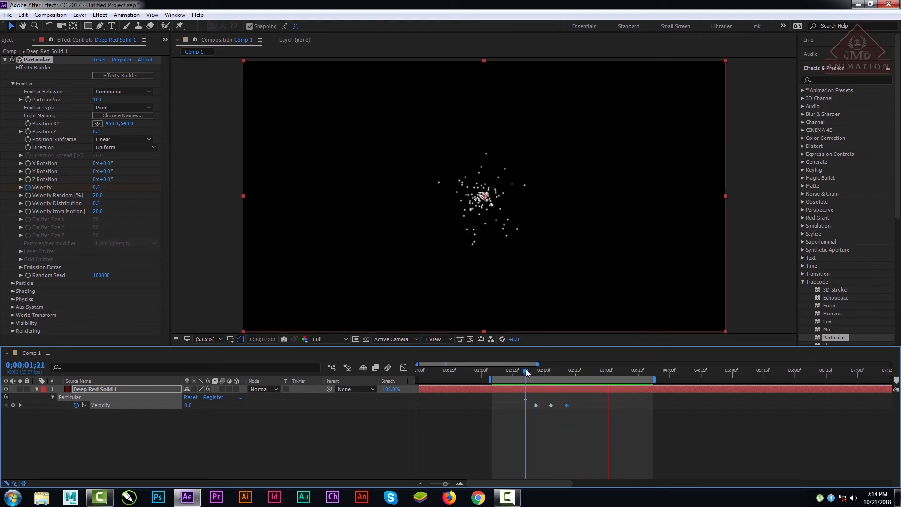
key("space")
left_click_drag(393, 378, 500, 377)
left_click_drag(571, 483, 525, 482)
mouse_move(527, 369)
left_mouse_down()
mouse_move(514, 369)
mouse_move(526, 374)
left_mouse_up()
Step: Keyframe the emitter's Particles/sec at 1350 on the first Velocity keyframe, 0;00;01;26, and at 140 on the second, 0;00;02;03
left_click(19, 405)
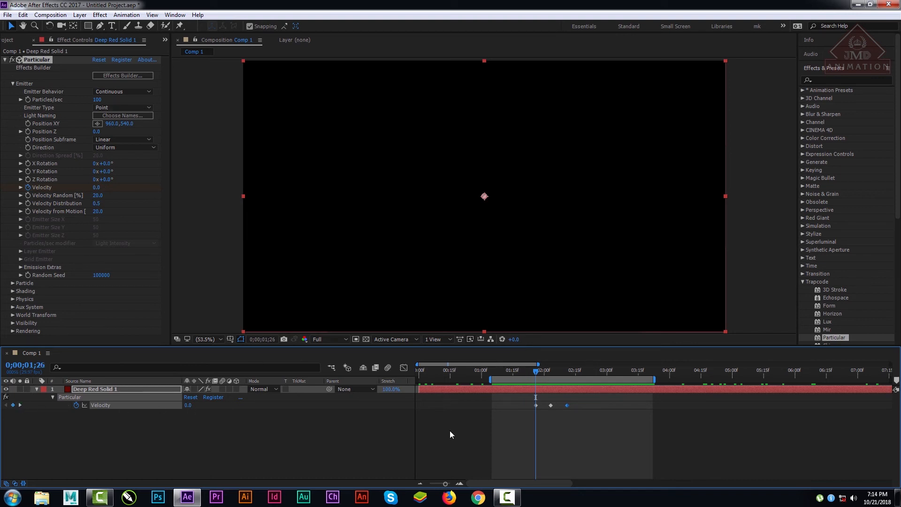
left_click(27, 99)
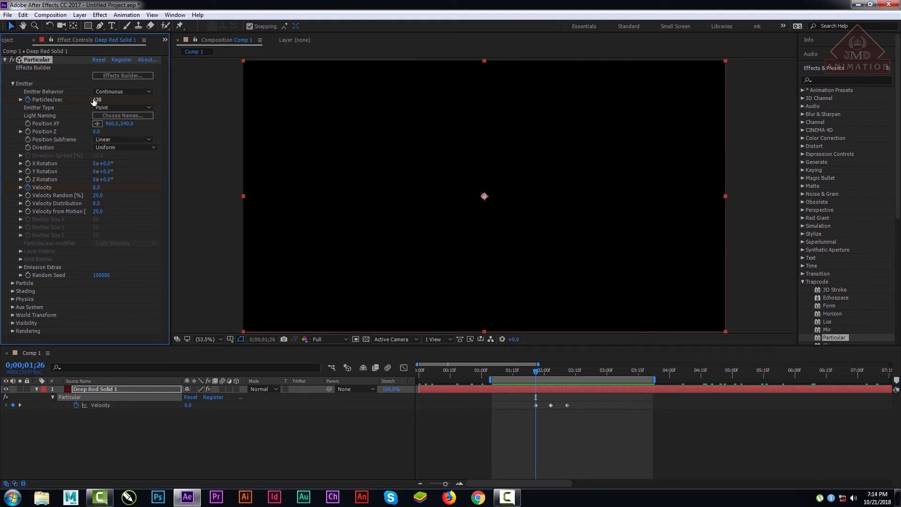
left_click_drag(94, 100, 126, 105)
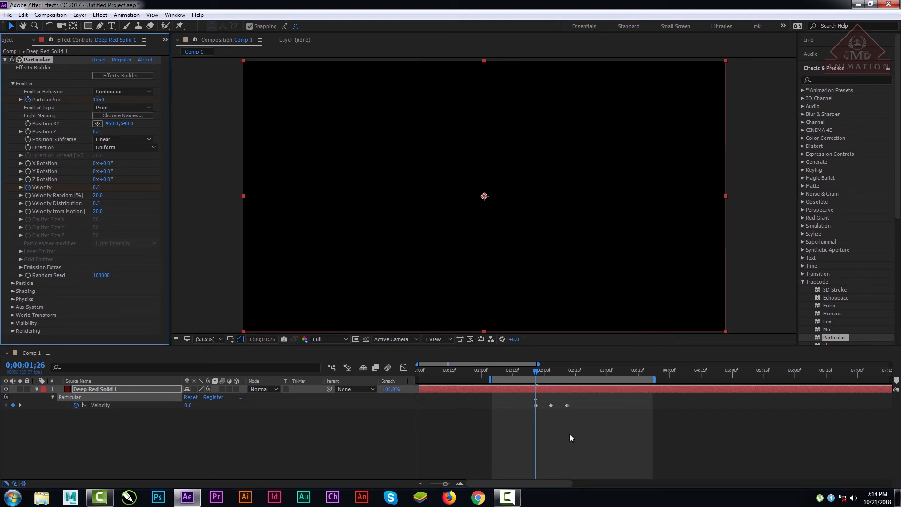
left_click(20, 405)
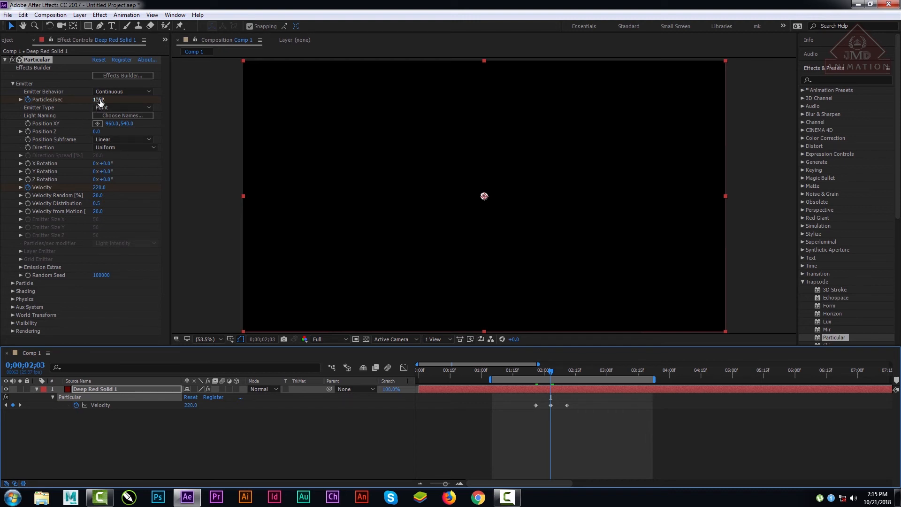
left_click_drag(100, 101, 79, 100)
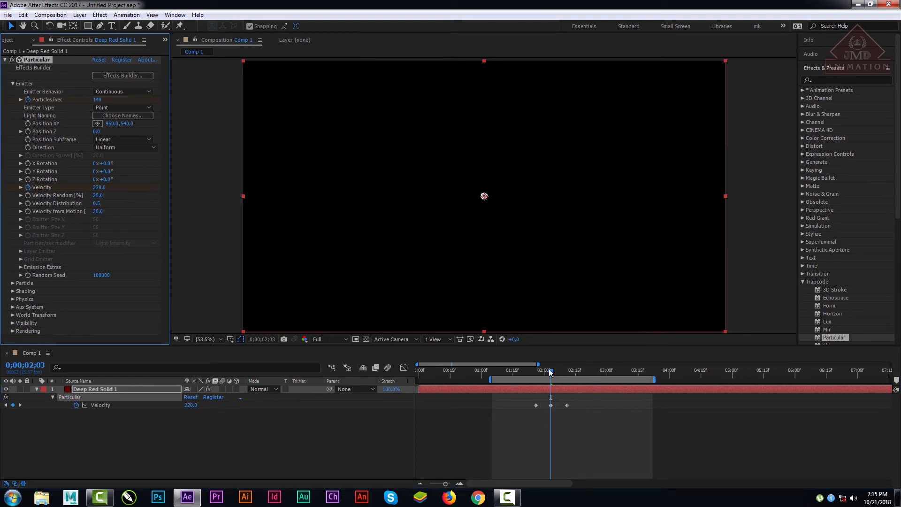
Step: Add a Particles/sec keyframe of 0 at 0;00;02;18 and shift the work area slightly earlier
left_click_drag(551, 372, 581, 377)
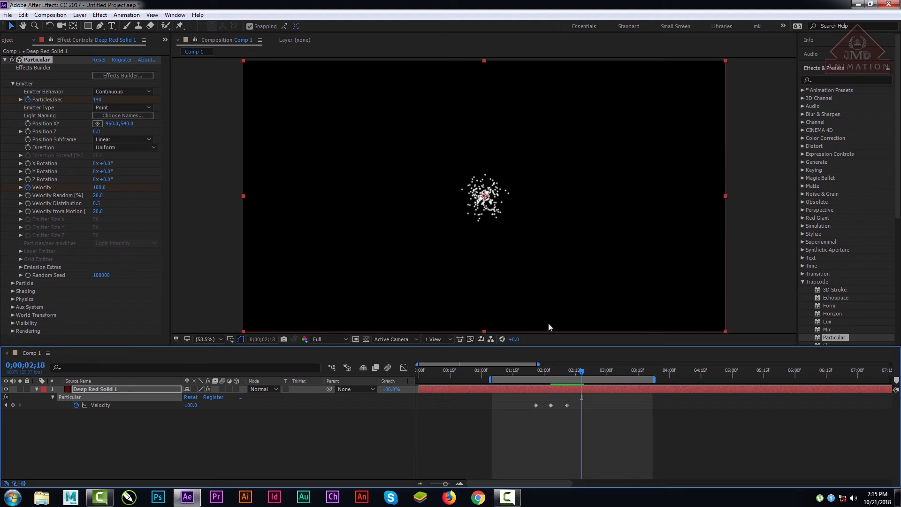
left_click_drag(97, 101, 97, 100)
left_click(98, 101)
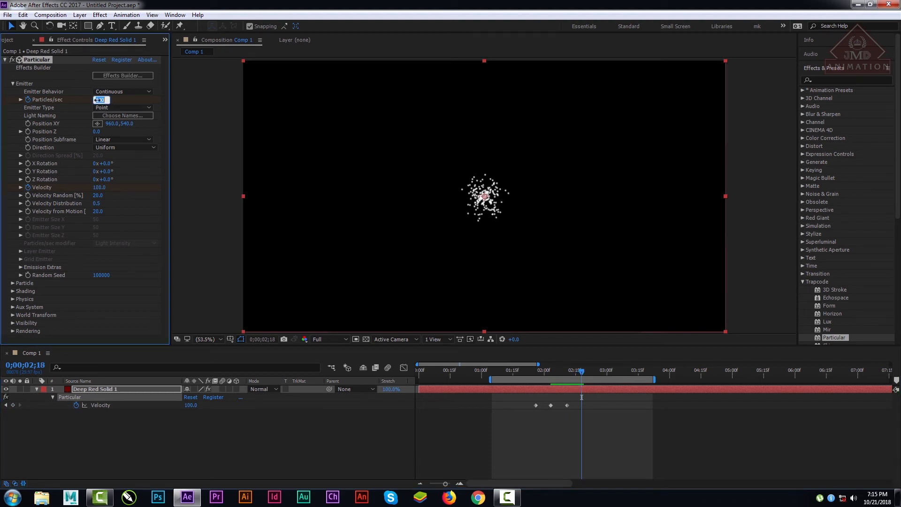
type("0")
key("Return")
mouse_move(558, 379)
left_mouse_down()
mouse_move(539, 375)
mouse_move(568, 374)
left_mouse_up()
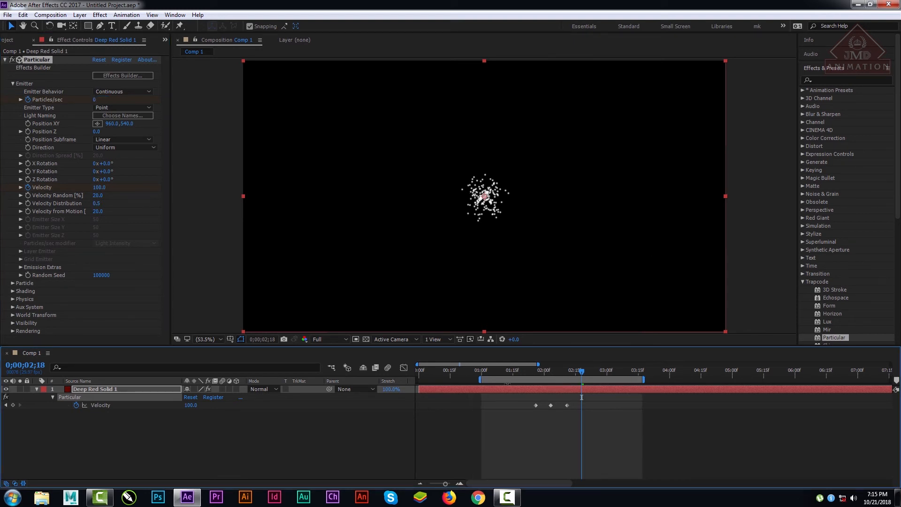
Step: Reveal all keyframed properties of Deep Red Solid 1 and preview the burst from 0;00;01;12
left_click(77, 381)
left_click(91, 390)
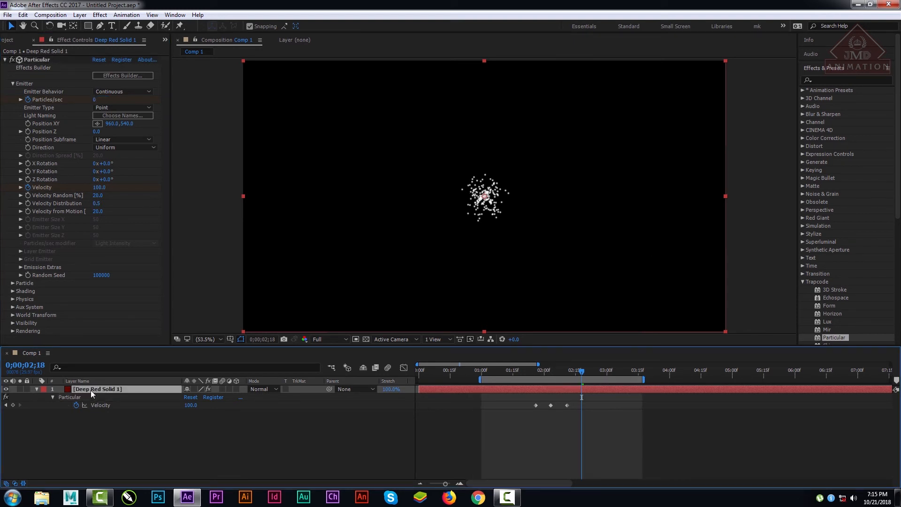
key("u")
key("u")
key("u")
left_click(506, 373)
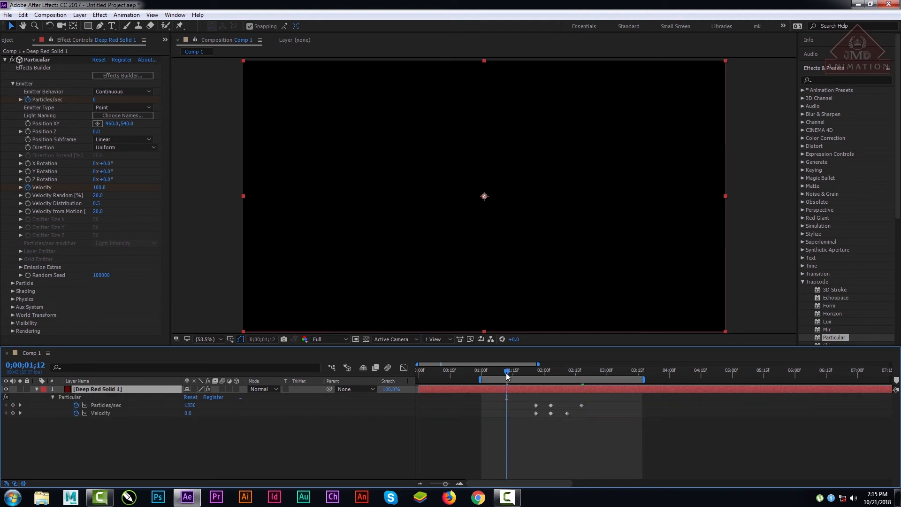
key("space")
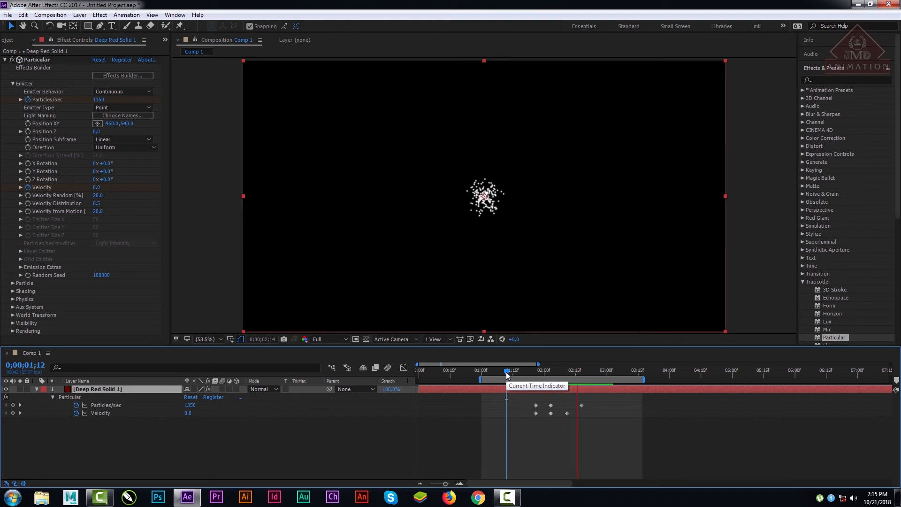
key("space")
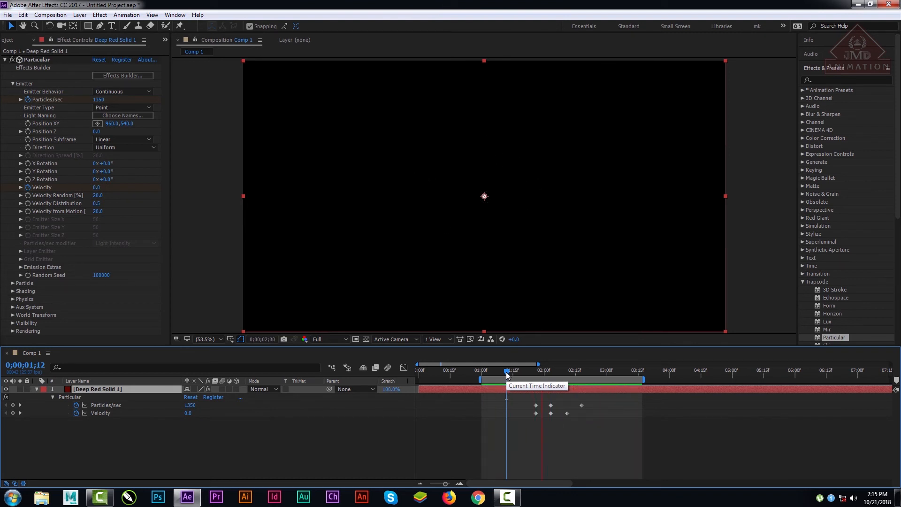
Step: Extend the work area's end to about 0;00;06;25 and play the animation from 0;00;03;04
left_click_drag(507, 373, 848, 379)
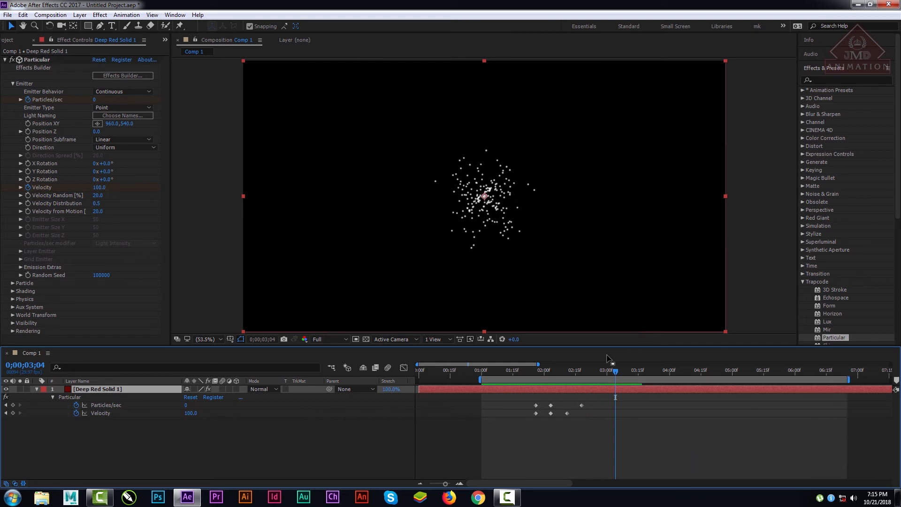
key("space")
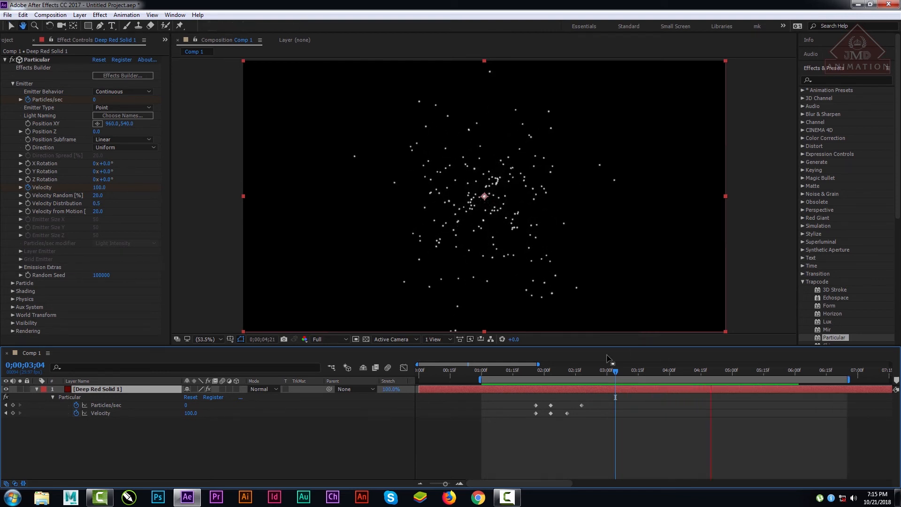
left_click(534, 372)
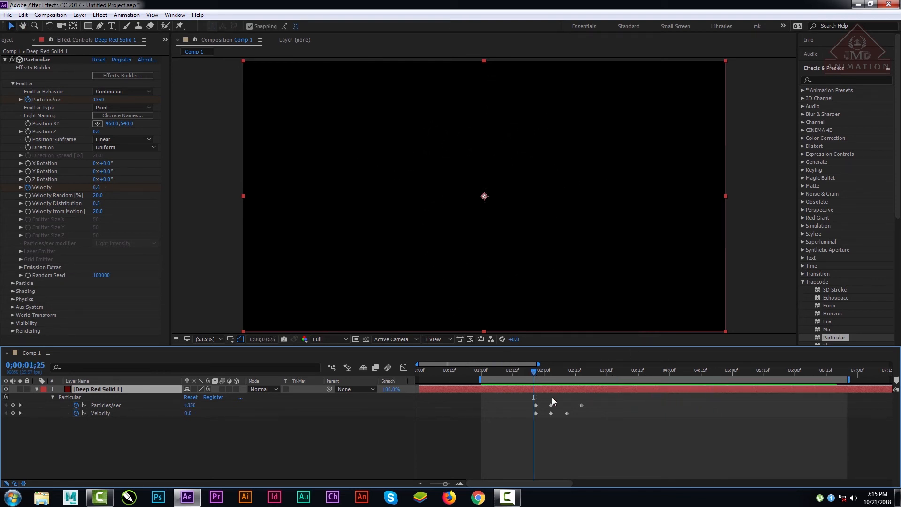
Step: Move the first Particles/sec keyframe to about 0;00;01;27 and the second to about 0;00;02;06, and preview the burst from 0;00;01;21
left_click_drag(559, 369, 550, 373)
left_click_drag(550, 405, 538, 405)
left_click(525, 370)
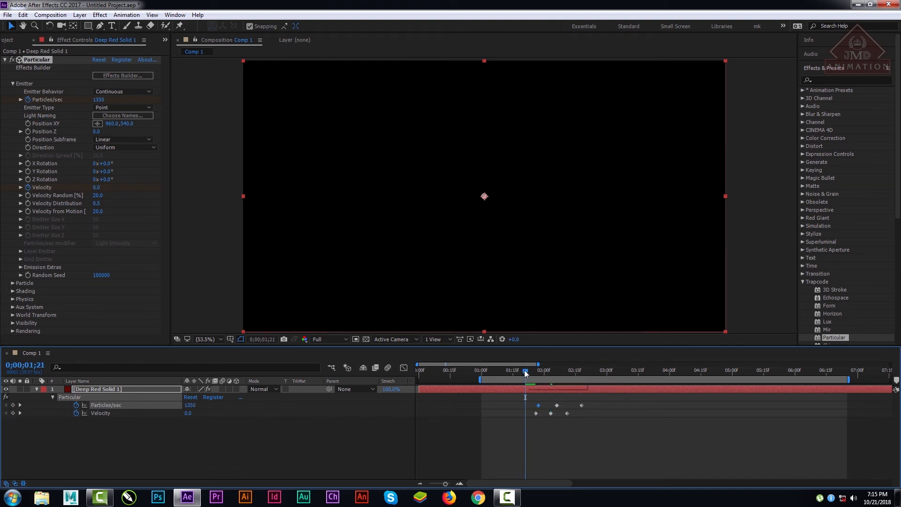
key("space")
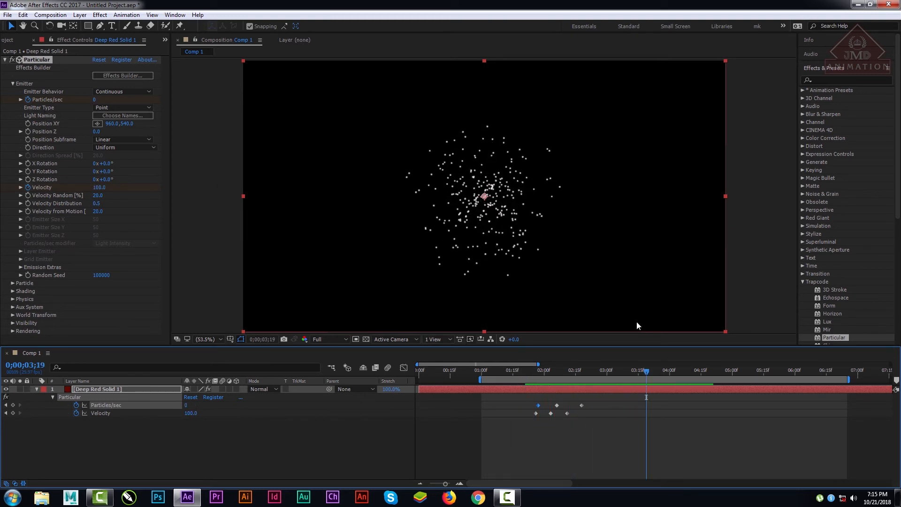
Step: Expand the Physics group of the Particular effect while keeping the Emitter group open
left_click(11, 84)
left_click(13, 83)
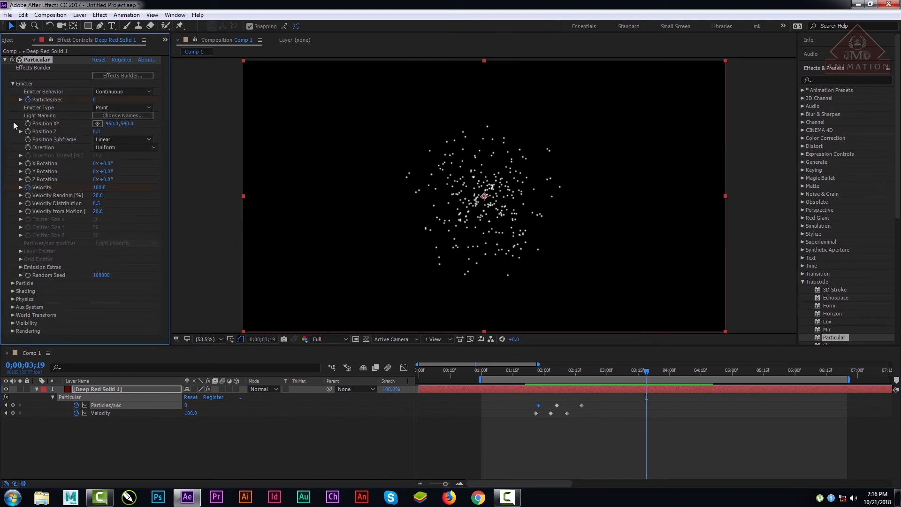
left_click(13, 299)
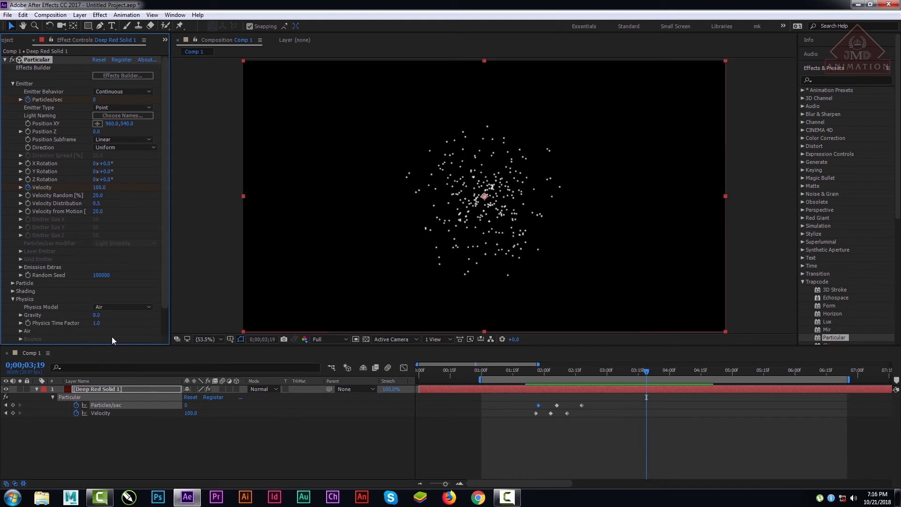
Step: Set the Air Resistance in the Air subgroup of Physics to 0.4 and preview the burst from 0;00;01;10
left_click_drag(164, 272, 165, 331)
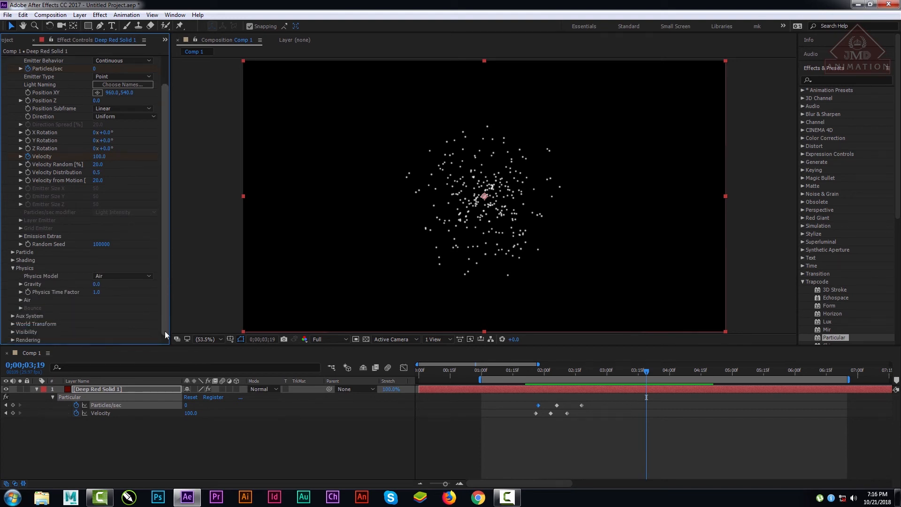
left_click(21, 299)
scroll(52, 328, "down", 3)
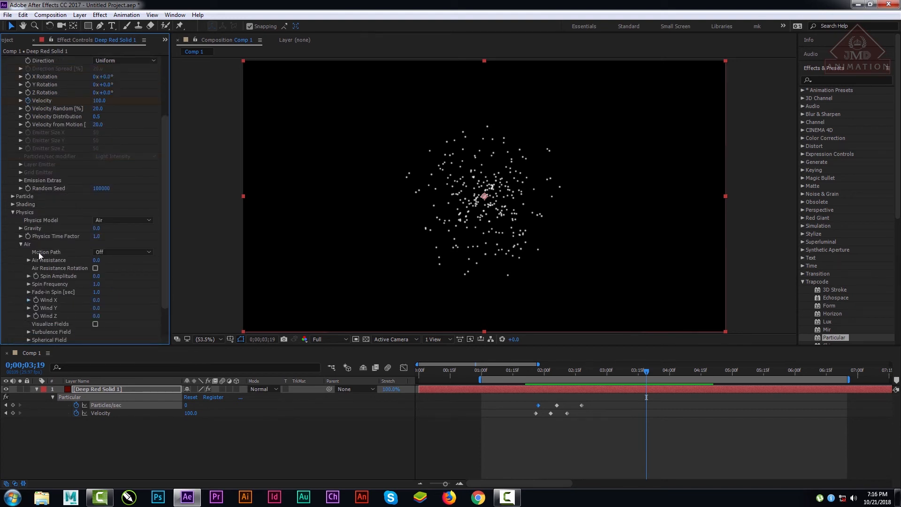
left_click(29, 261)
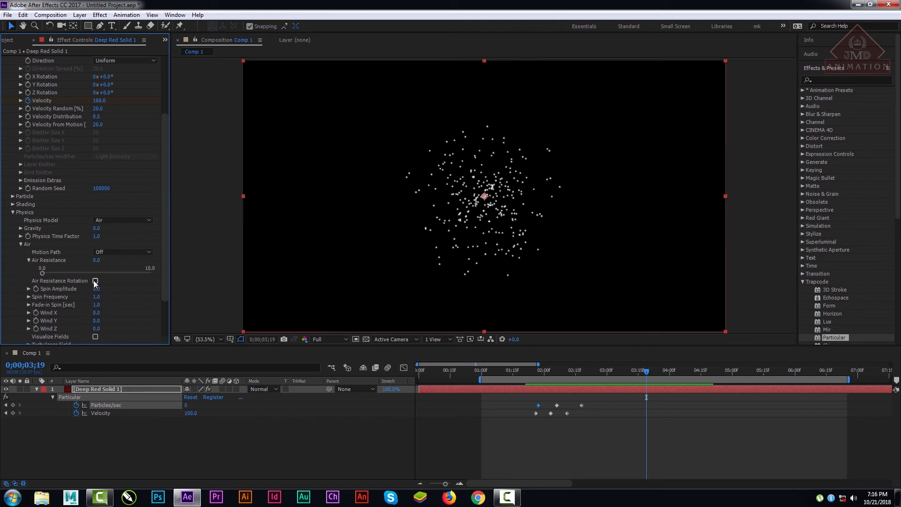
left_click_drag(42, 274, 46, 274)
left_click(503, 369)
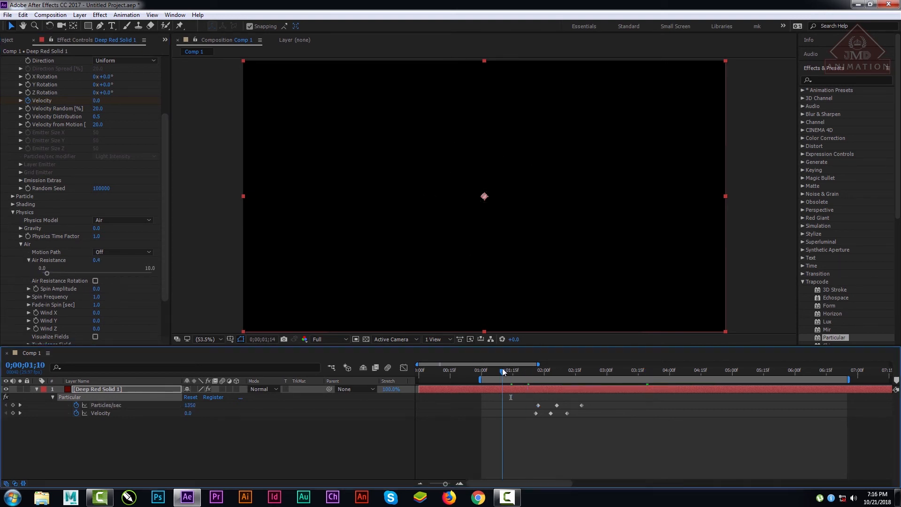
key("space")
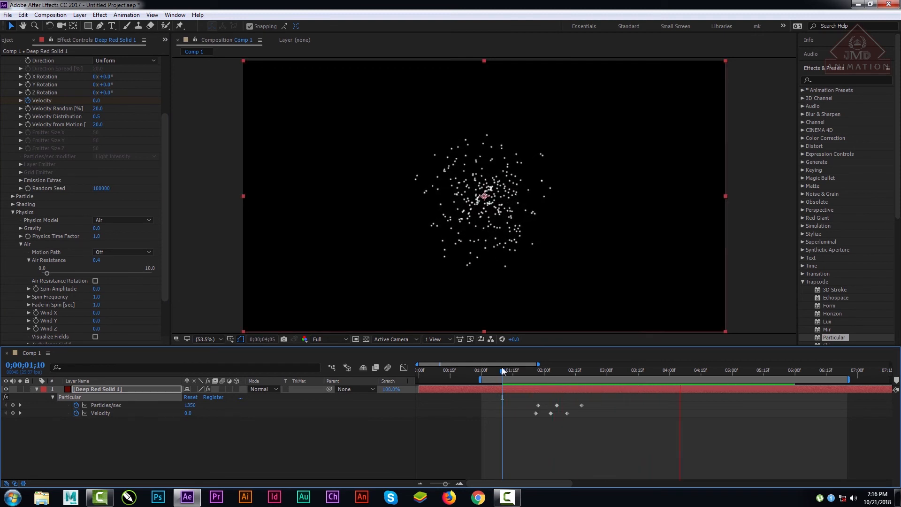
key("space")
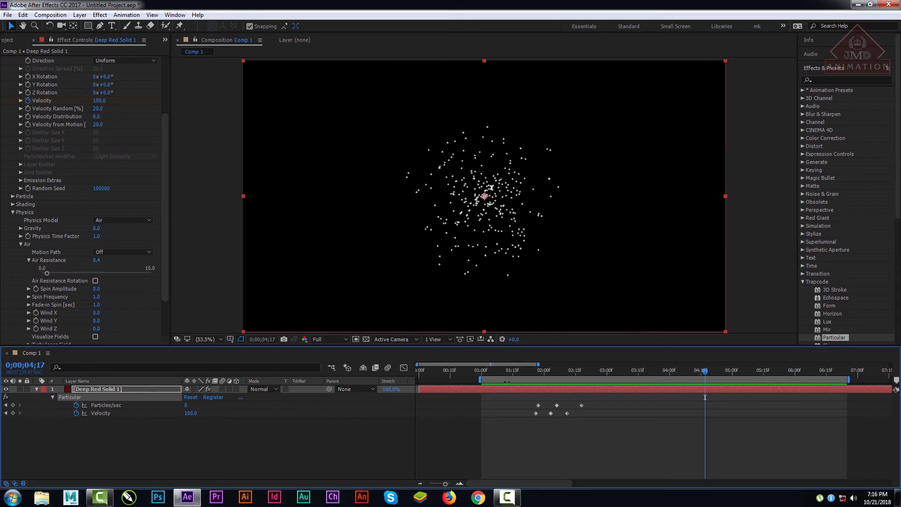
left_click_drag(510, 371, 531, 408)
key("space")
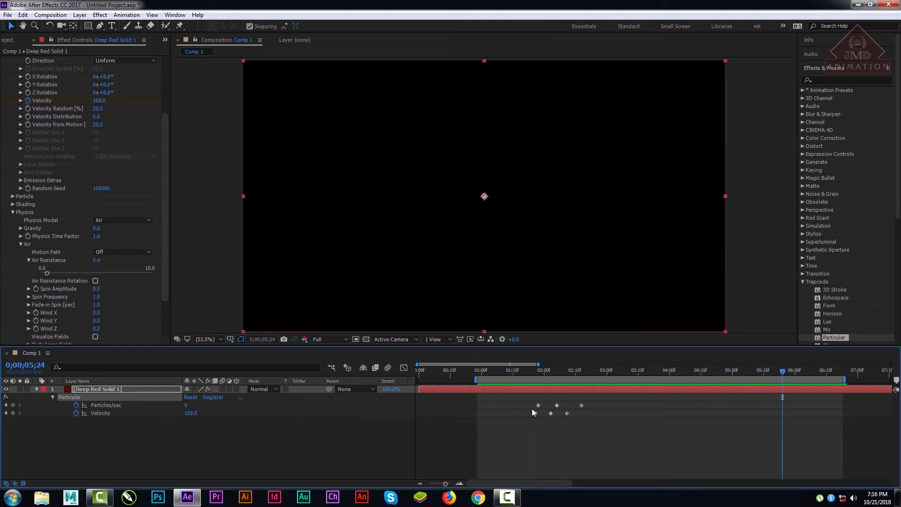
Step: Set the Particle Type to Glow Sphere (No DOF) at 0;00;02;18 and scrub the burst to 0;00;03;09
left_click_drag(592, 371, 582, 371)
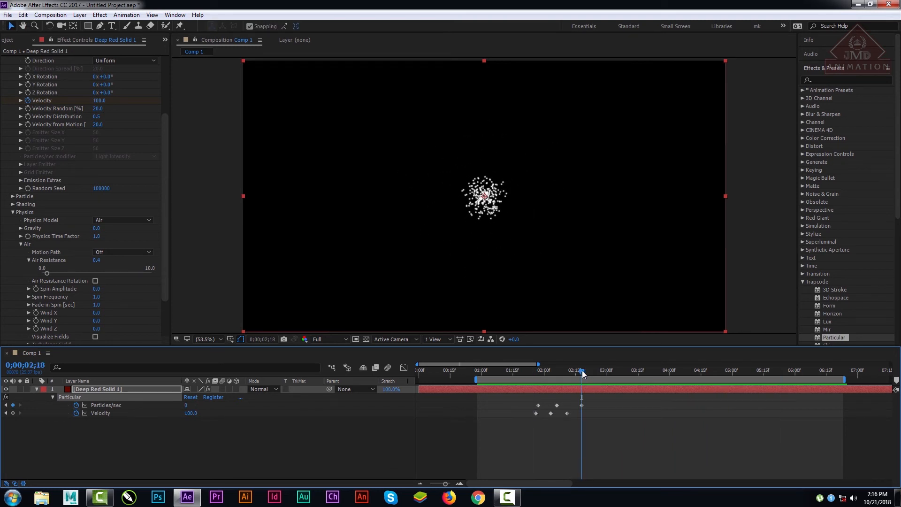
left_click_drag(167, 200, 175, 140)
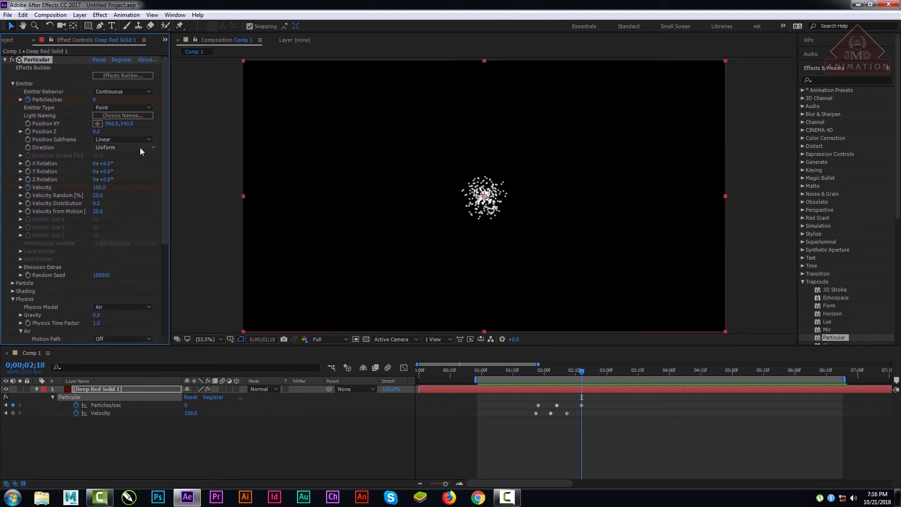
left_click(9, 284)
scroll(10, 285, "down", 3)
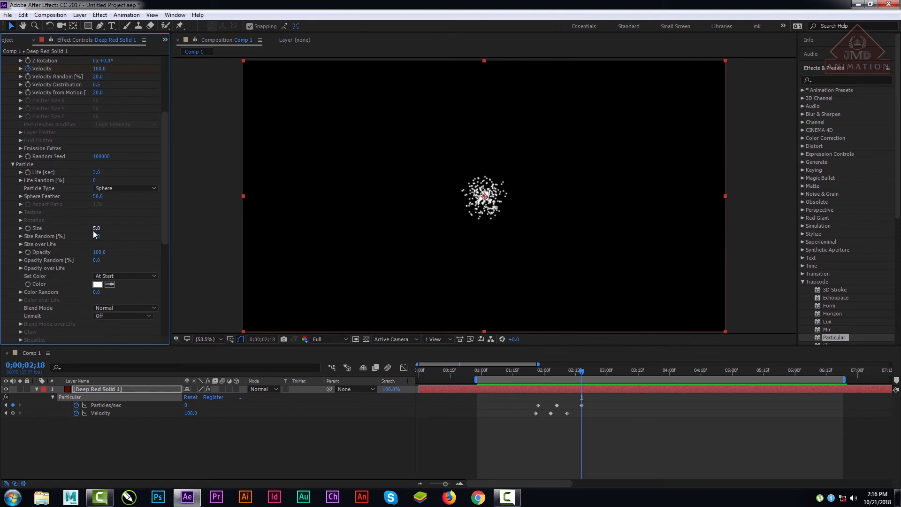
left_click(120, 190)
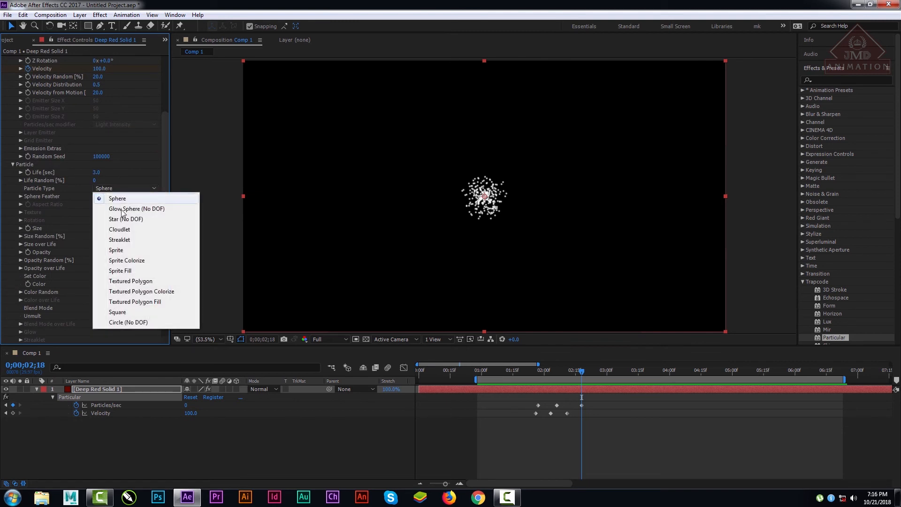
left_click(124, 210)
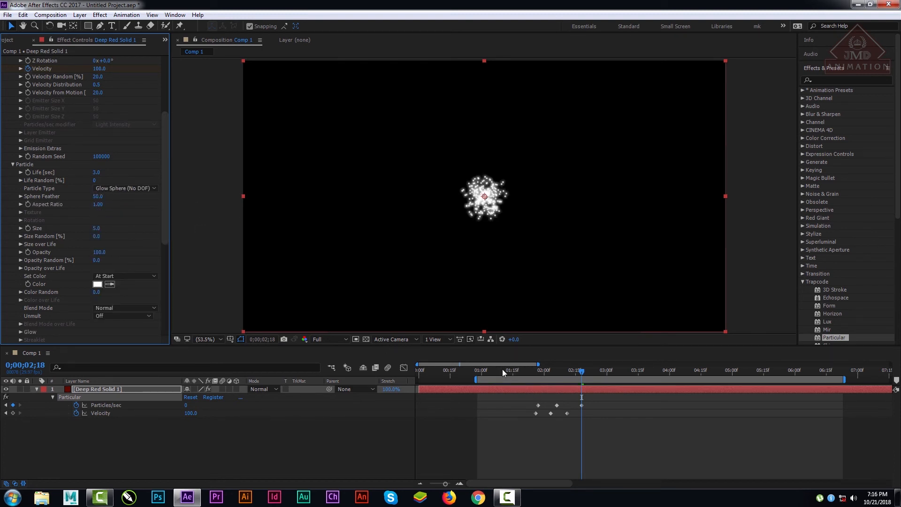
left_click_drag(502, 369, 626, 404)
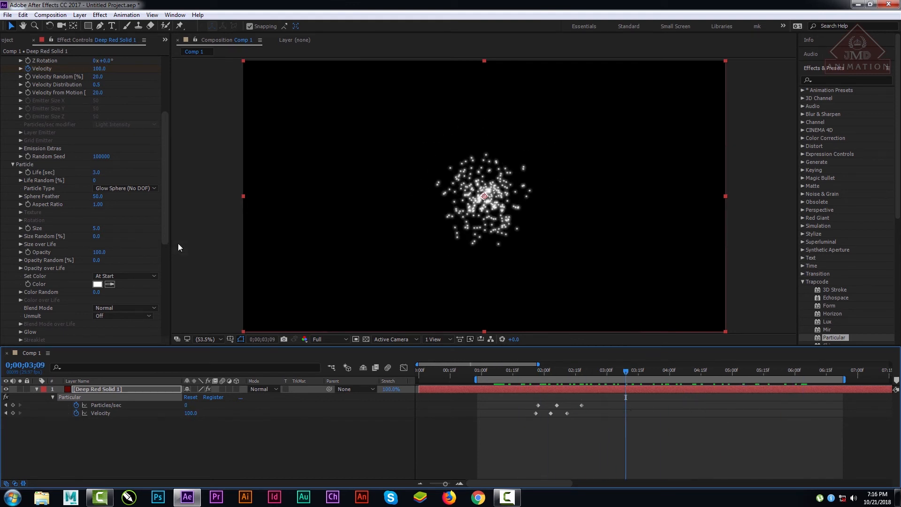
Step: Try a Gravity of 10 in the Physics group and preview the burst from 0;00;01;13
left_click_drag(163, 222, 167, 151)
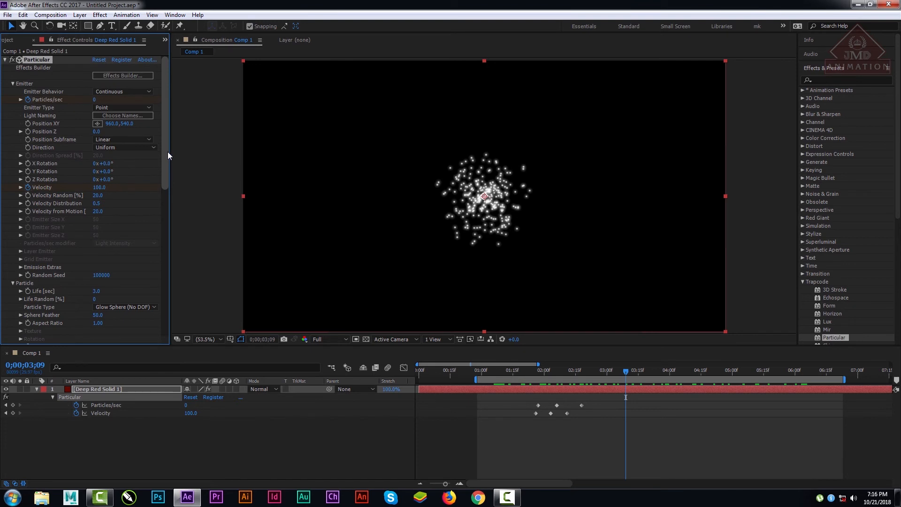
left_click_drag(167, 151, 188, 289)
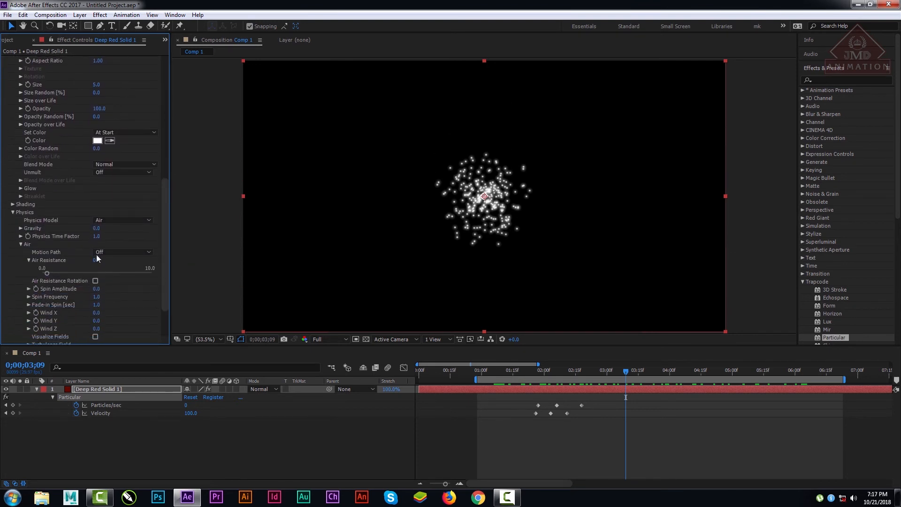
left_click_drag(101, 228, 95, 232)
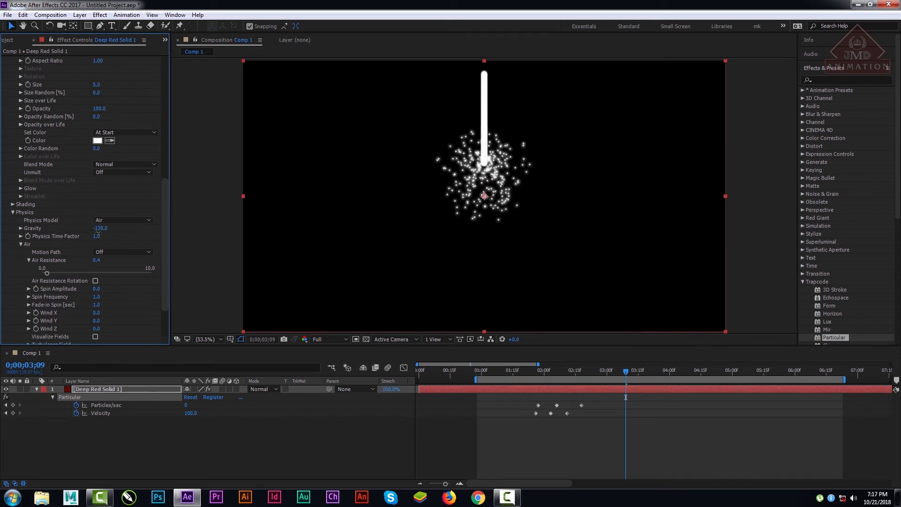
left_click(106, 228)
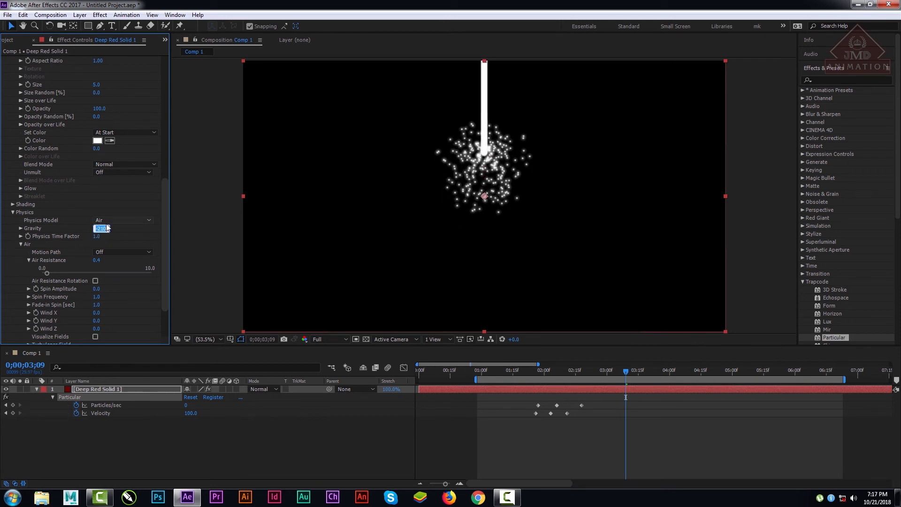
type("10")
key("Return")
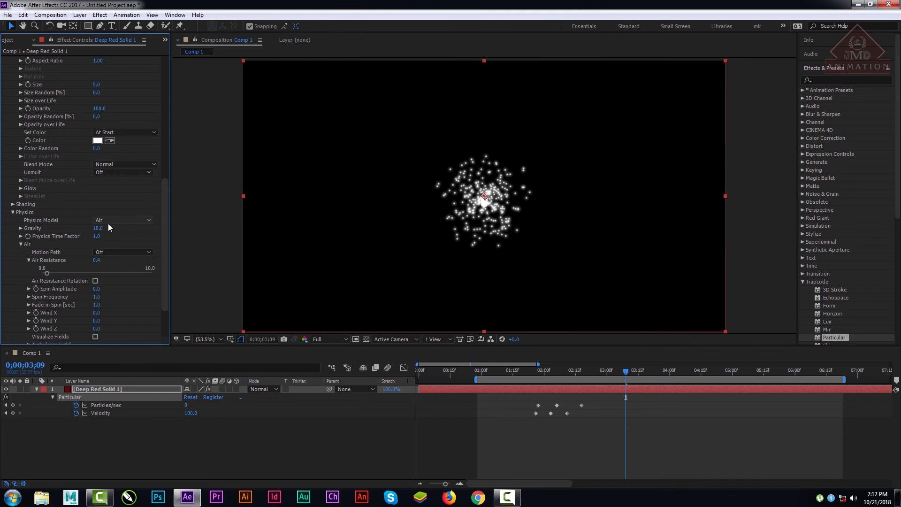
left_click(509, 370)
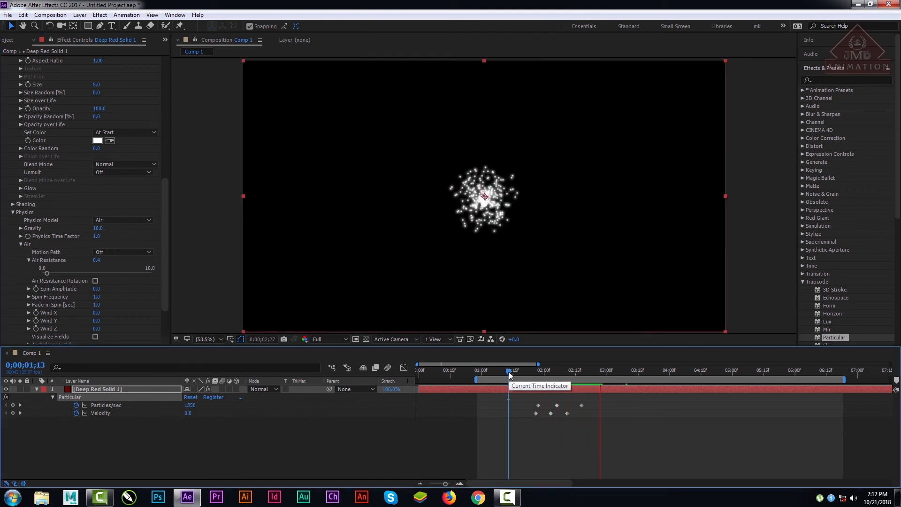
key("space")
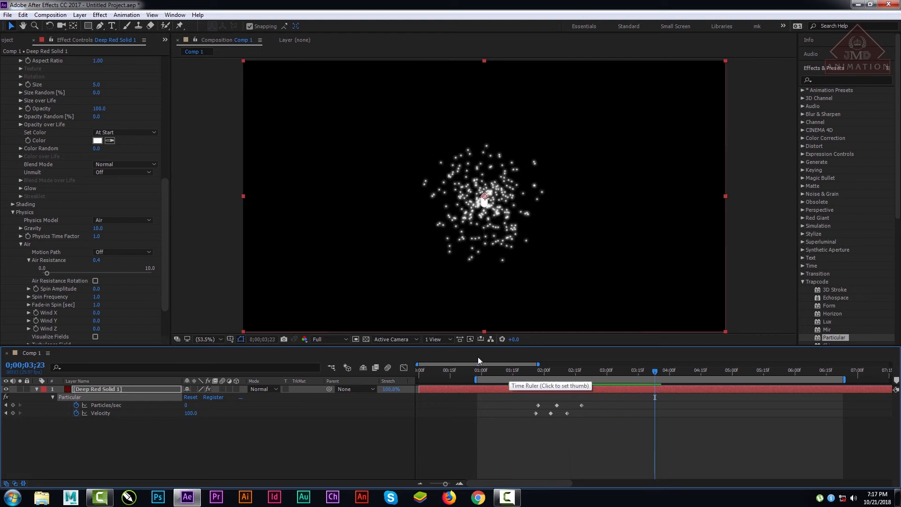
Step: Set the Gravity of the Physics group to 0
left_click(97, 229)
type("0")
key("Return")
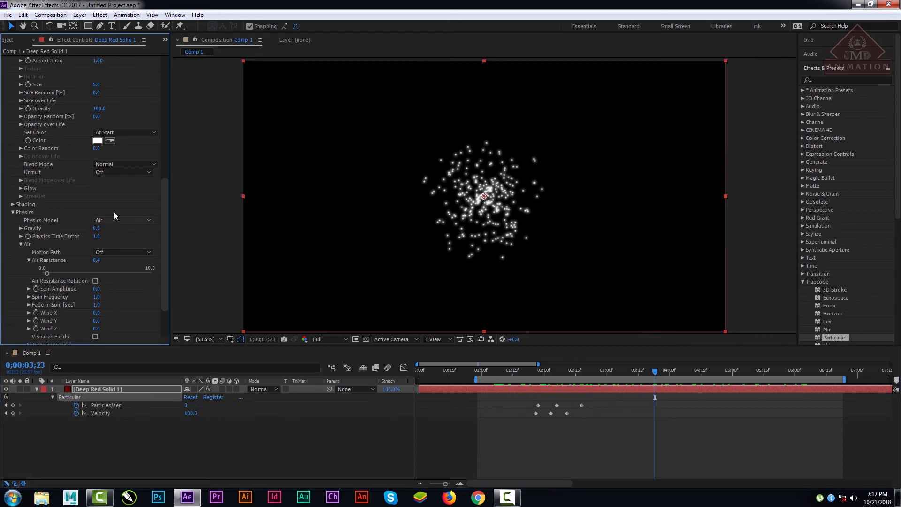
left_click_drag(165, 192, 173, 88)
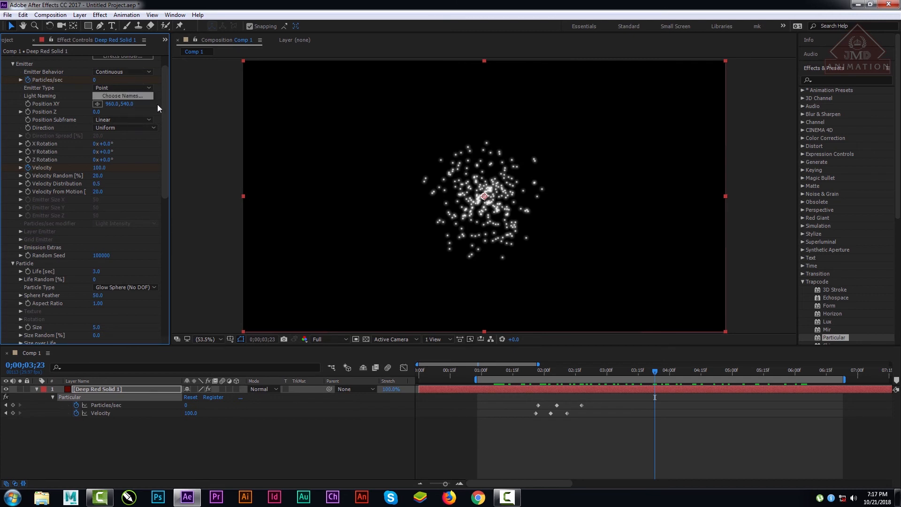
scroll(171, 117, "up", 2)
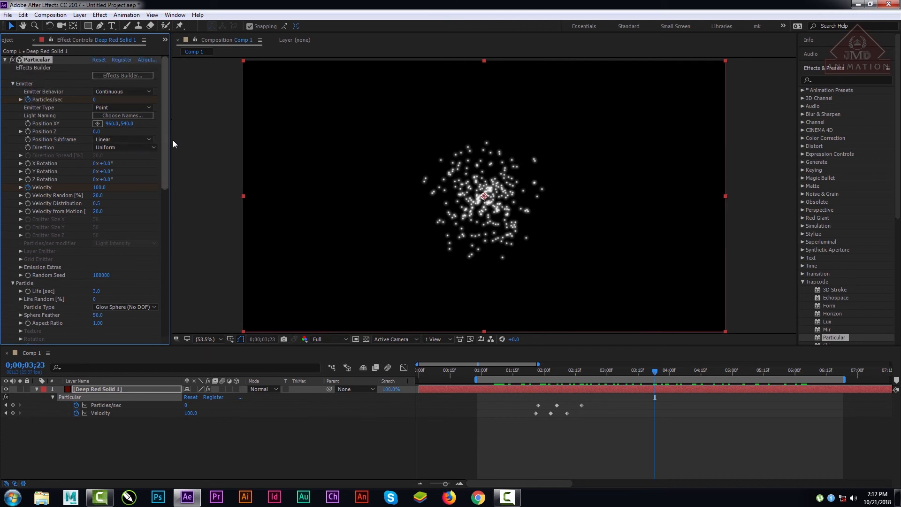
scroll(174, 147, "down", 5)
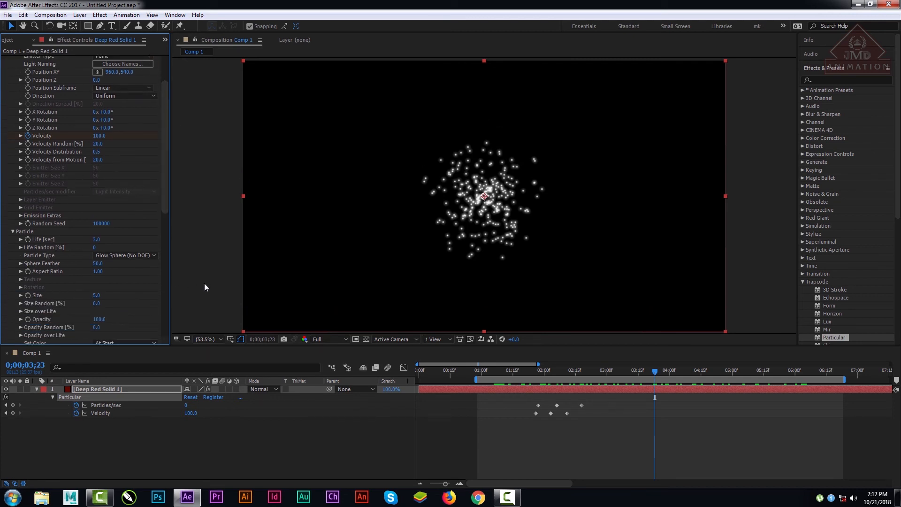
scroll(167, 149, "up", 5)
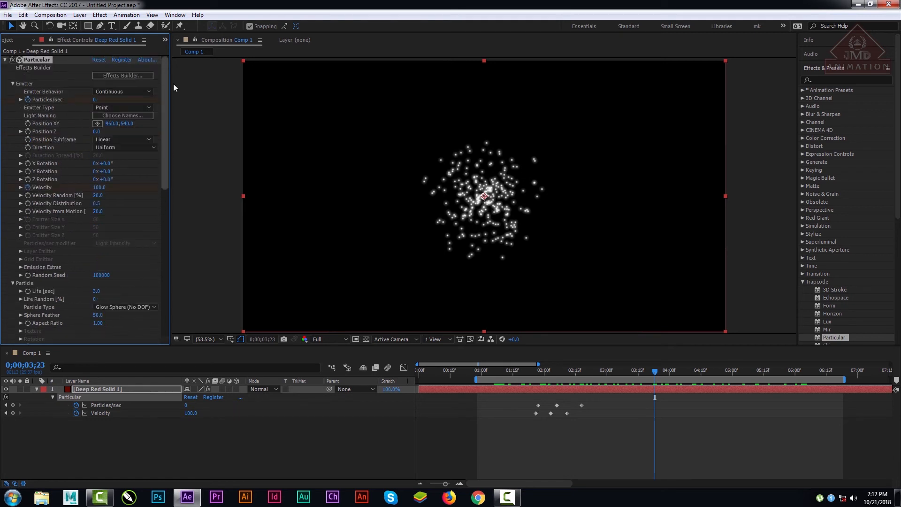
Step: Try moving the last two Velocity keyframes to about 0;00;02;00 and 0;00;02;05, the last two Particles/sec keyframes to about 0;00;02;03 and 0;00;02;08, and preview
left_click_drag(538, 382, 627, 384)
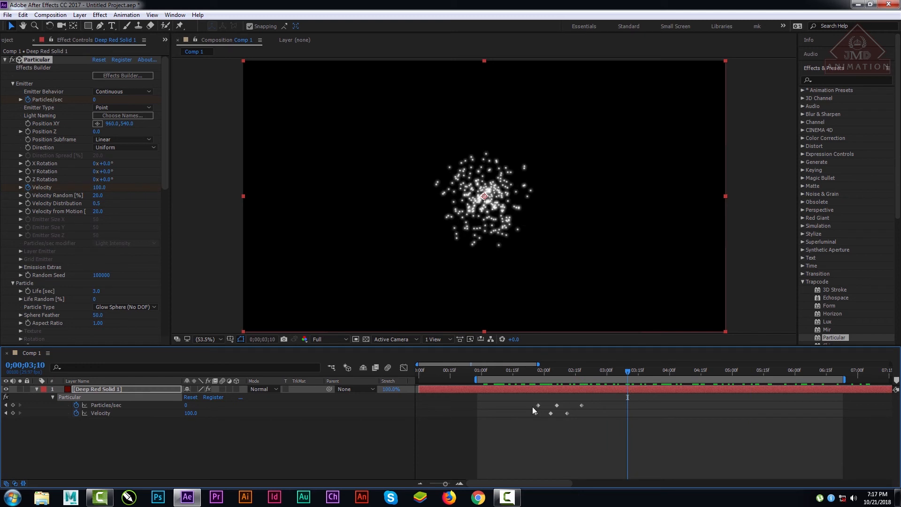
mouse_move(551, 412)
left_mouse_down()
mouse_move(570, 404)
mouse_move(560, 404)
left_mouse_up()
left_click(530, 373)
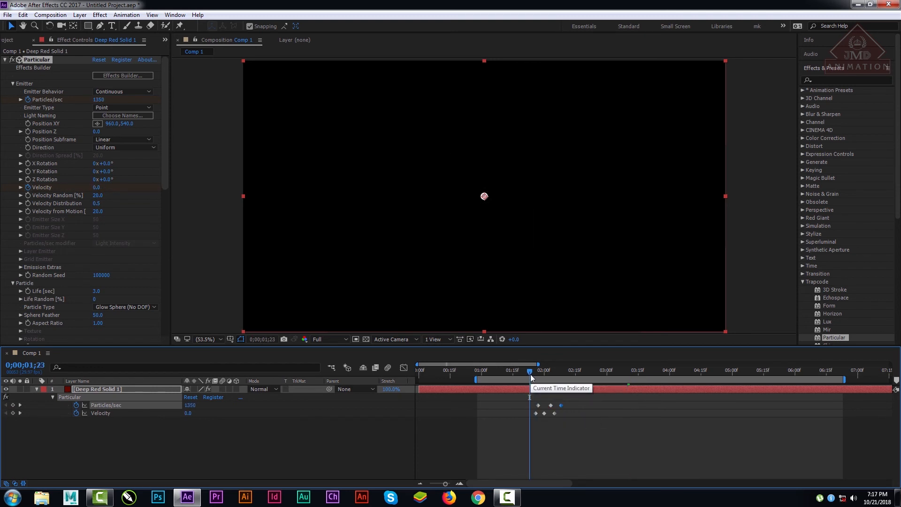
key("space")
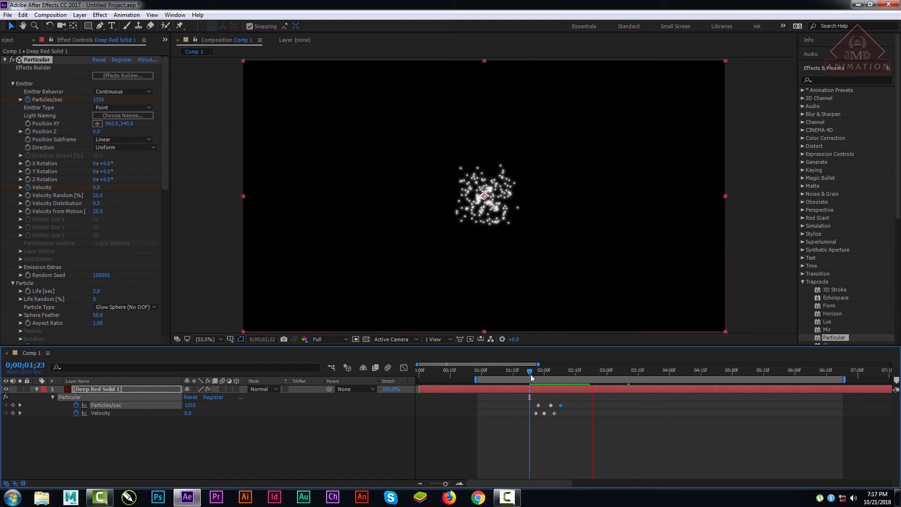
key("space")
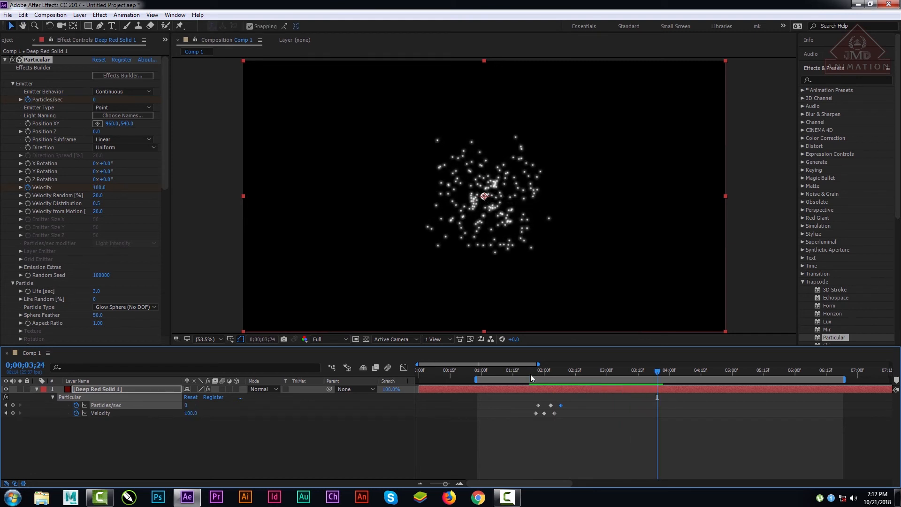
Step: Undo the Particles/sec and Velocity keyframe moves and preview the burst from 0;00;01;25
key("ctrl+z")
key("ctrl+z")
key("ctrl+z")
key("ctrl+z")
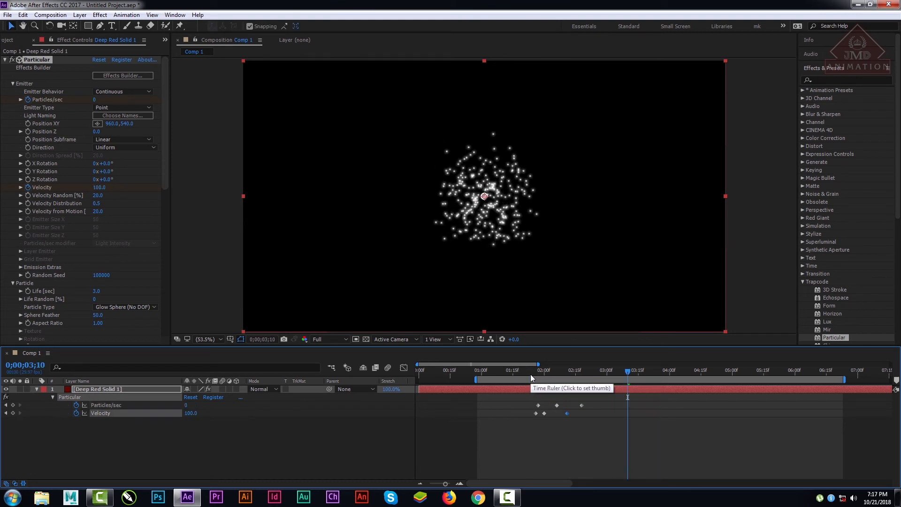
left_click(534, 373)
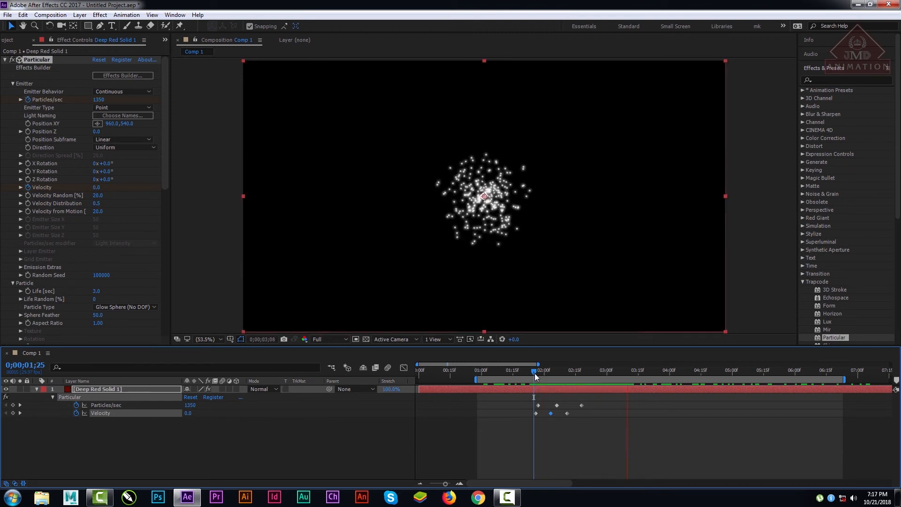
key("space")
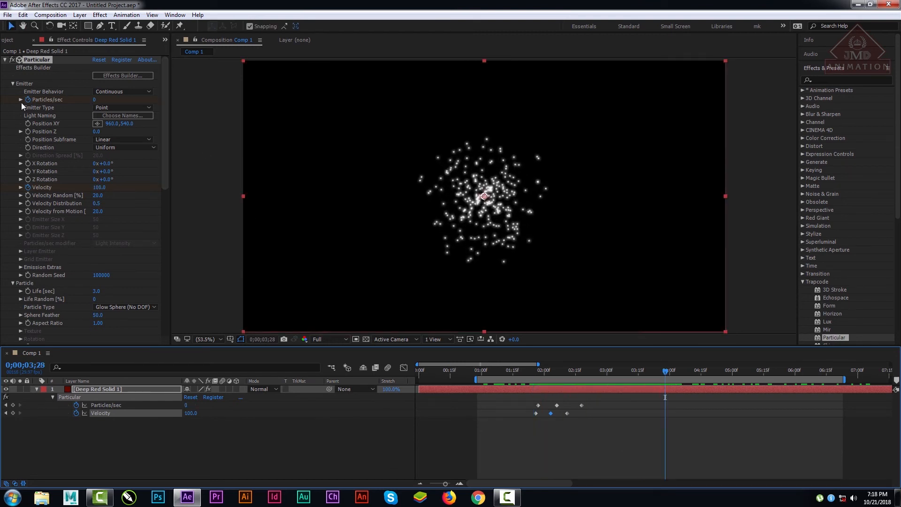
Step: Collapse the Emitter, Particle and Physics groups of Particular and expand the Aux System group
left_click(12, 83)
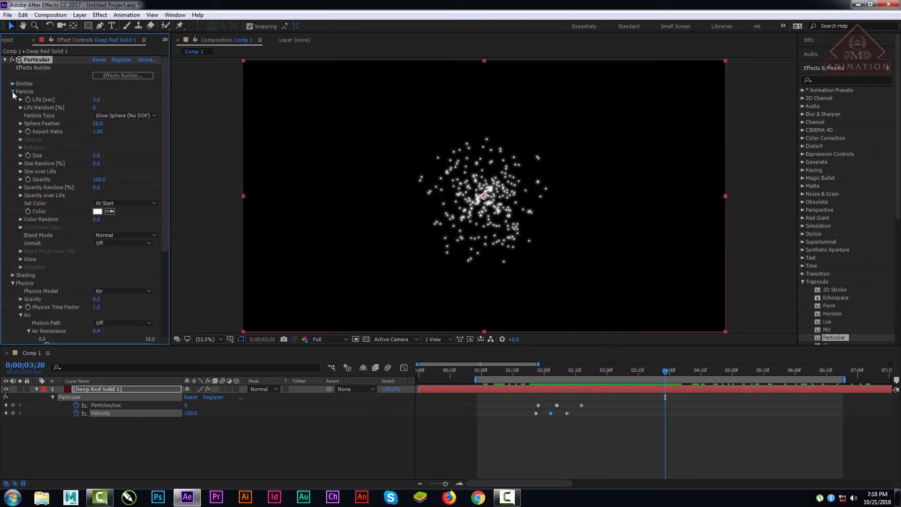
left_click(12, 92)
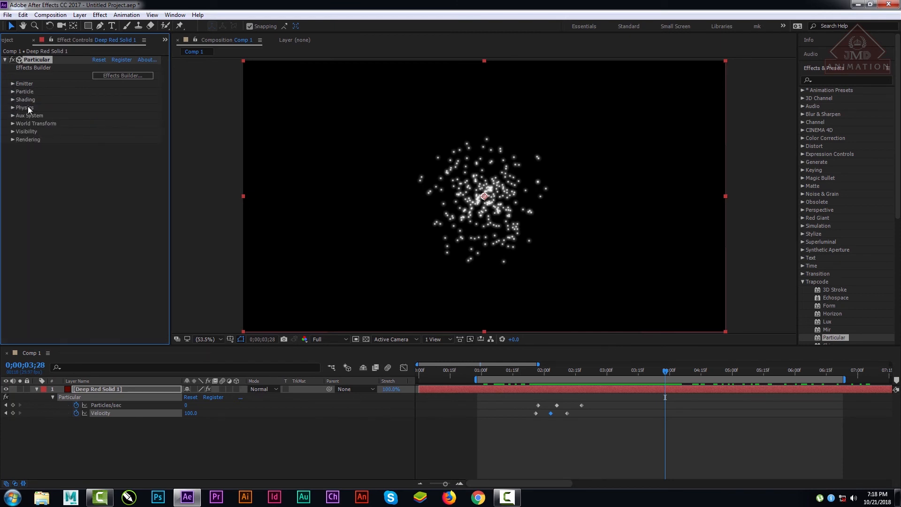
left_click(13, 116)
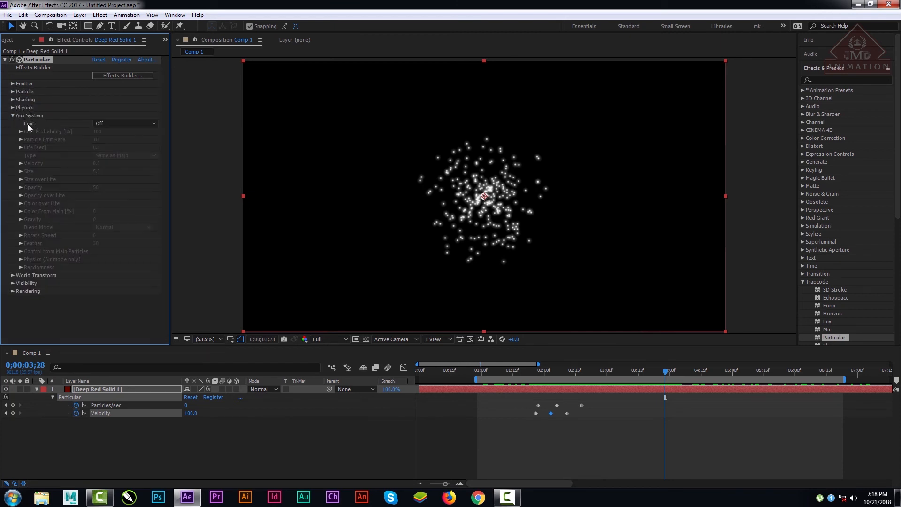
Step: Try the At Bounce Event emission for the Aux System and set Emit to Continuously
left_click(125, 129)
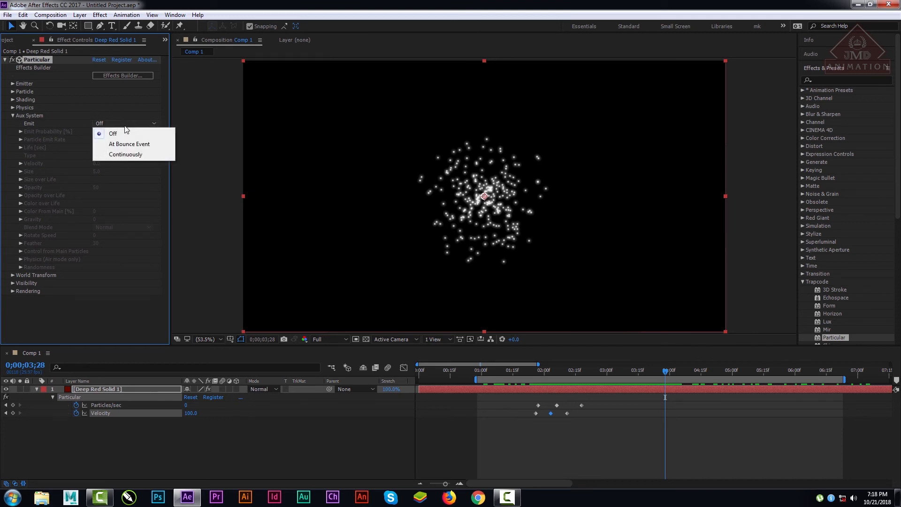
left_click(130, 144)
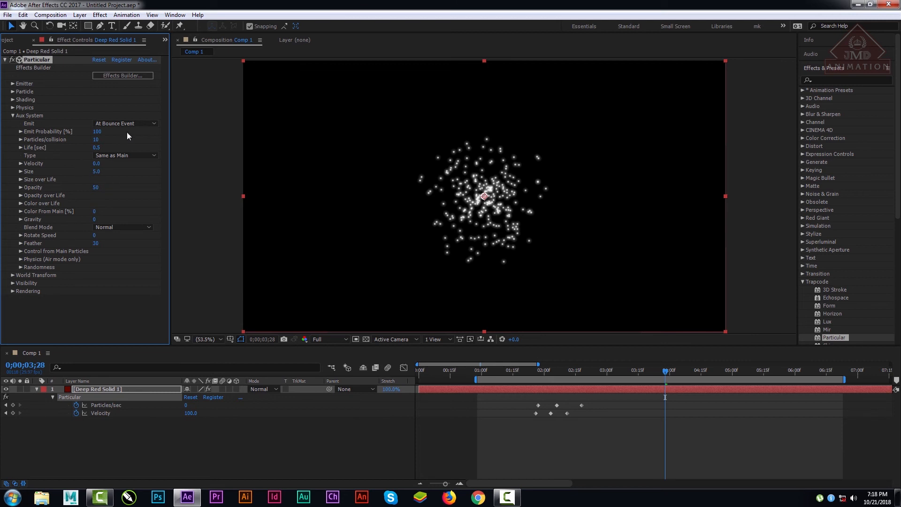
left_click(125, 123)
left_click(111, 157)
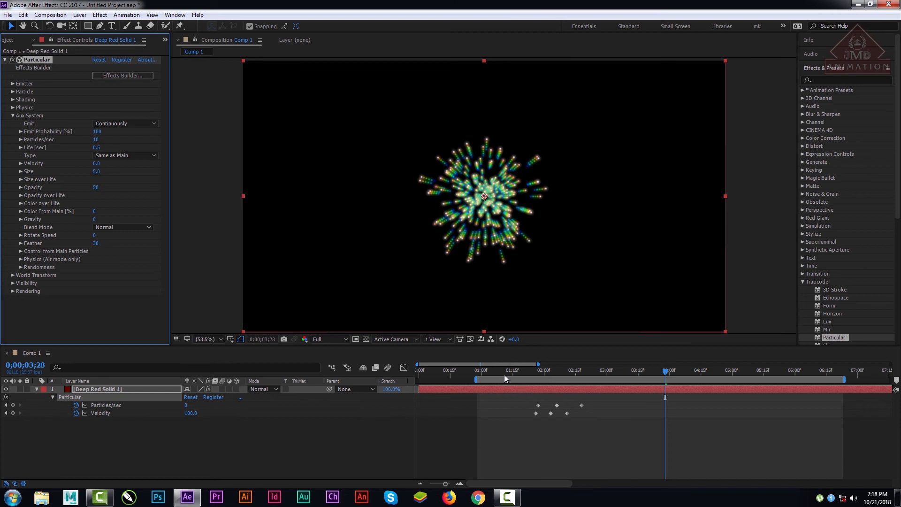
Step: Shift the work area earlier to start at about 0;00;00;11 and preview the burst from 0;00;01;19
left_click_drag(504, 374, 615, 381)
left_click_drag(558, 380, 521, 380)
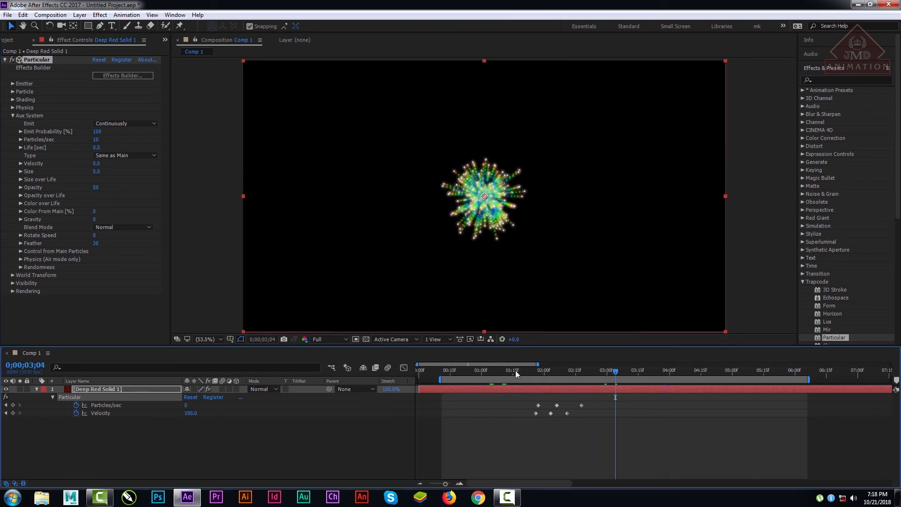
left_click_drag(516, 372, 522, 370)
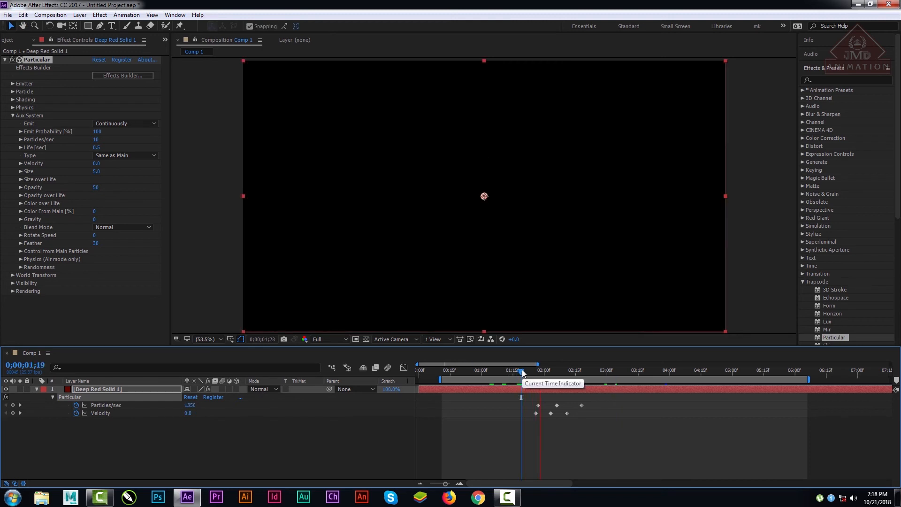
left_click_drag(522, 370, 550, 370)
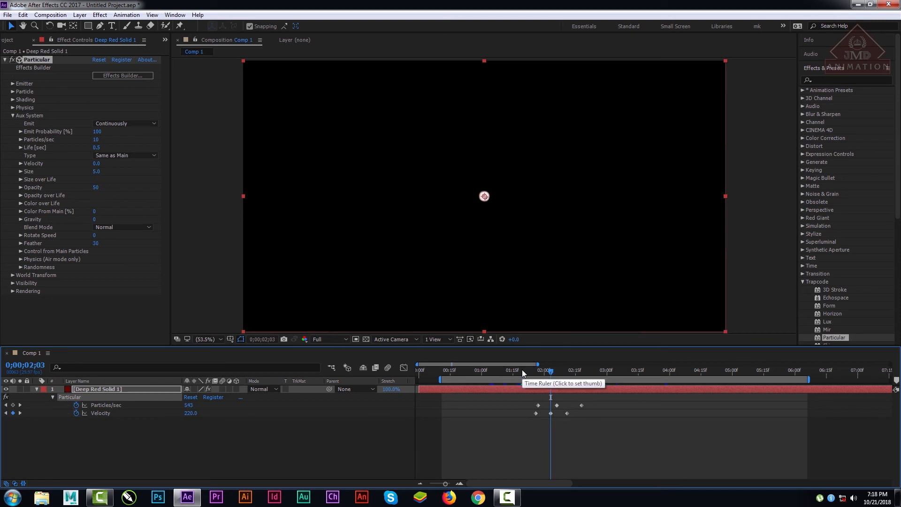
Step: Set the Particle Type in the Particle group of Particular to Sphere
left_click(12, 83)
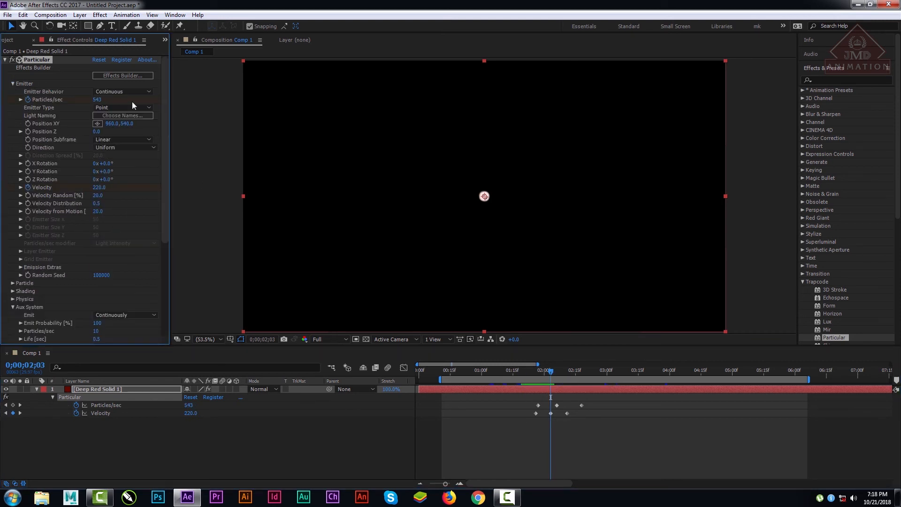
left_click(131, 107)
left_click(12, 83)
left_click(12, 83)
left_click(12, 91)
left_click(124, 115)
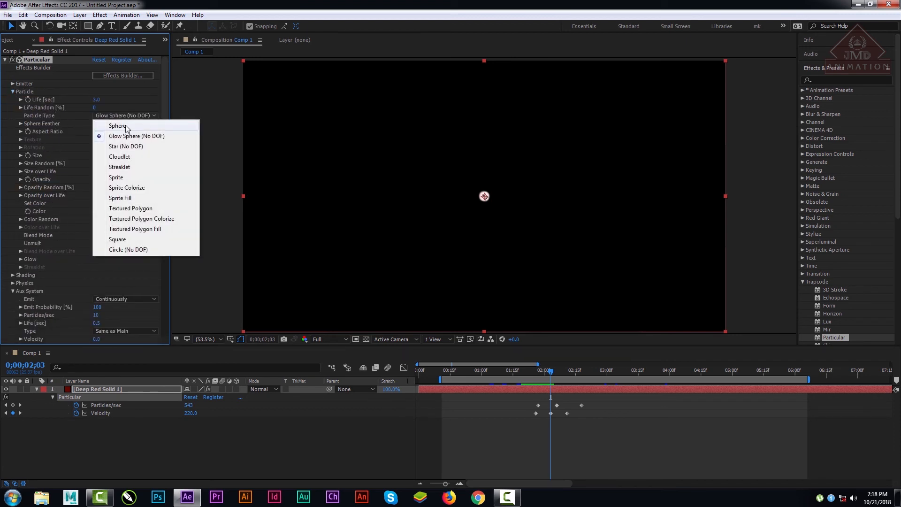
left_click(113, 123)
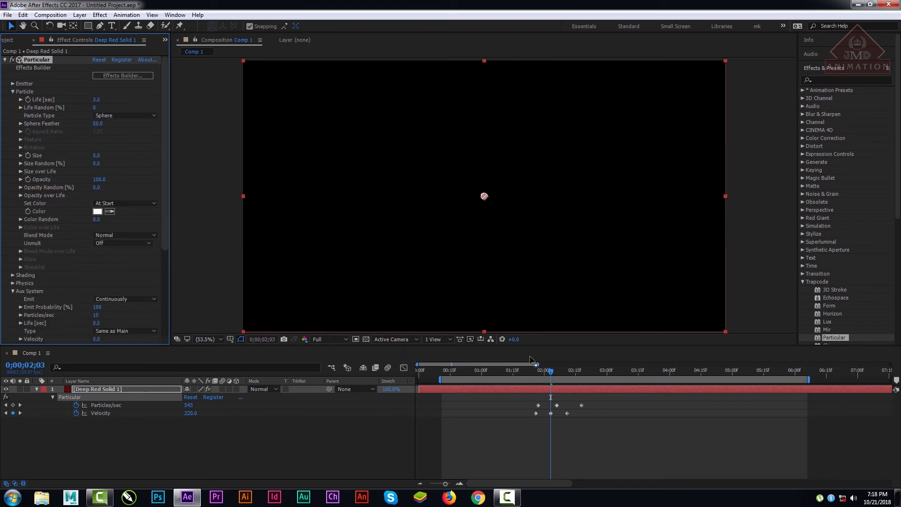
Step: Preview the sphere burst from 0;00;01;13 and scrub through its frames to 0;00;04;04
left_click_drag(551, 370, 509, 370)
key("space")
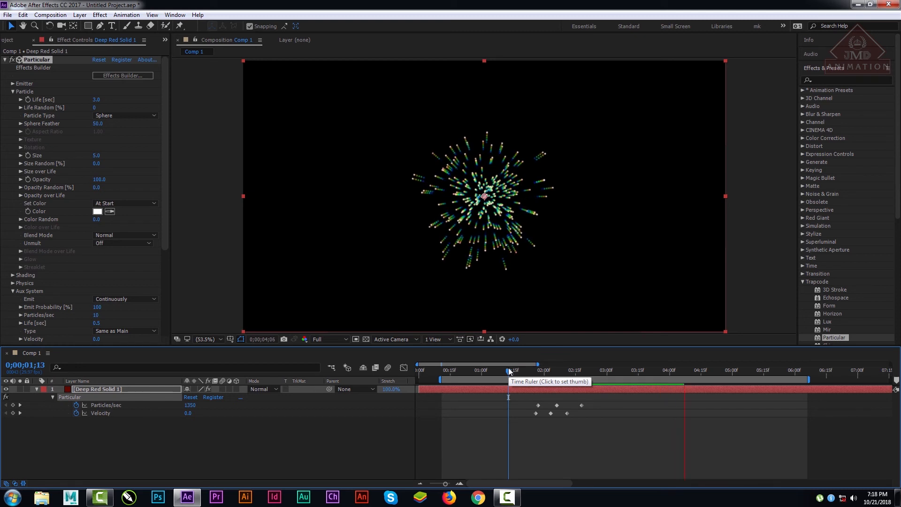
key("space")
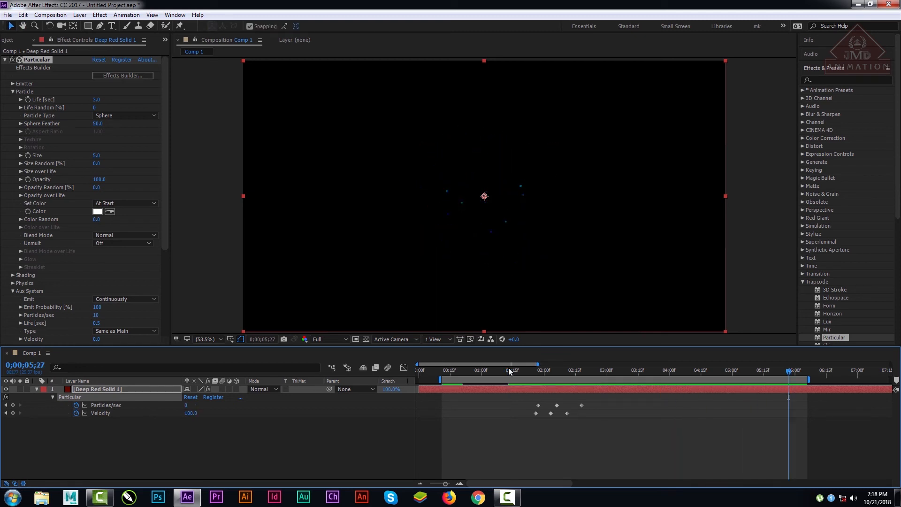
left_click_drag(545, 371, 736, 371)
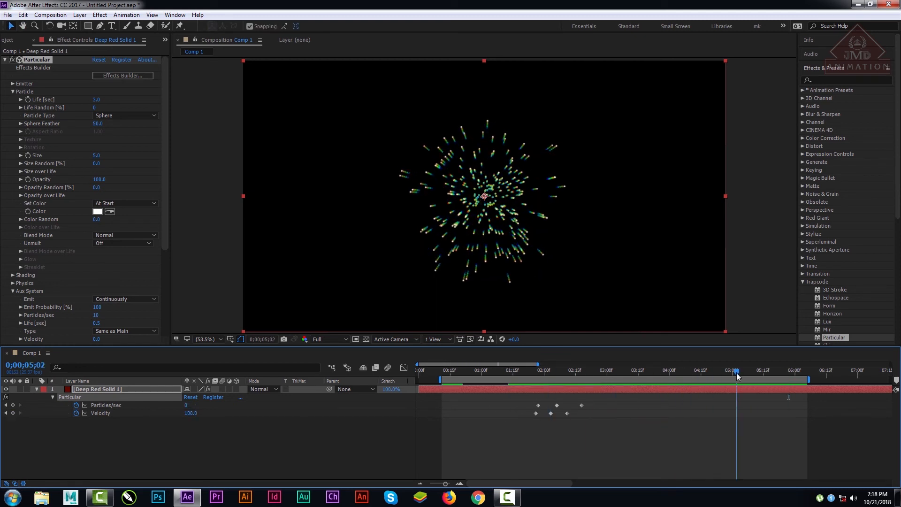
left_click_drag(565, 371, 677, 376)
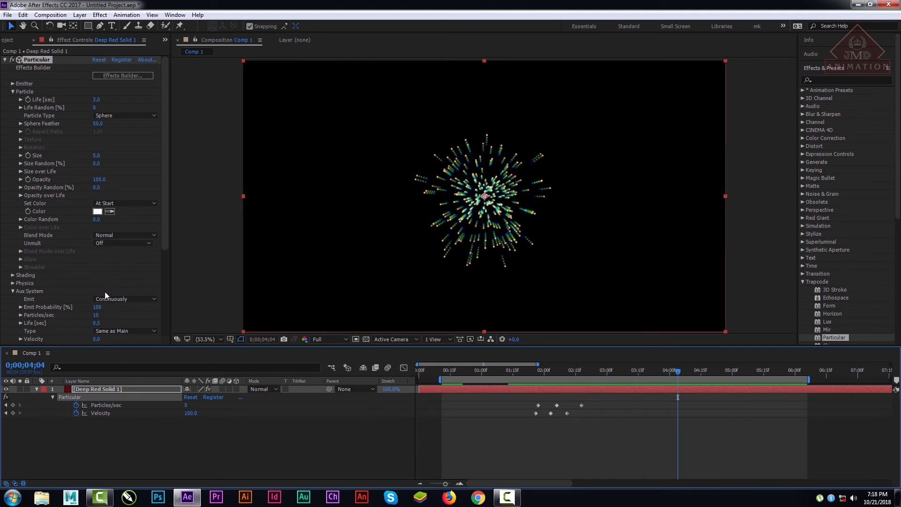
Step: Raise the Particles/sec of the Aux System to 287
scroll(165, 238, "down", 3)
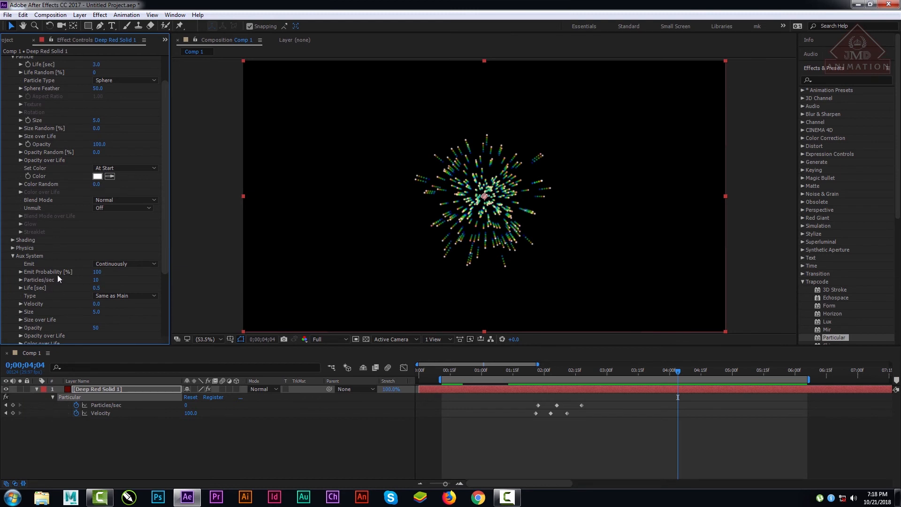
mouse_move(98, 273)
left_mouse_down()
mouse_move(12, 280)
mouse_move(85, 283)
left_mouse_up()
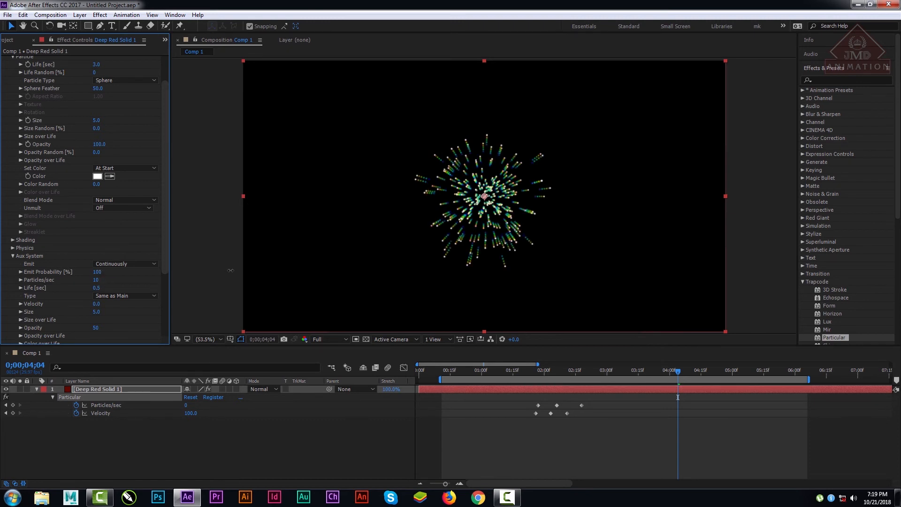
left_click_drag(98, 281, 224, 277)
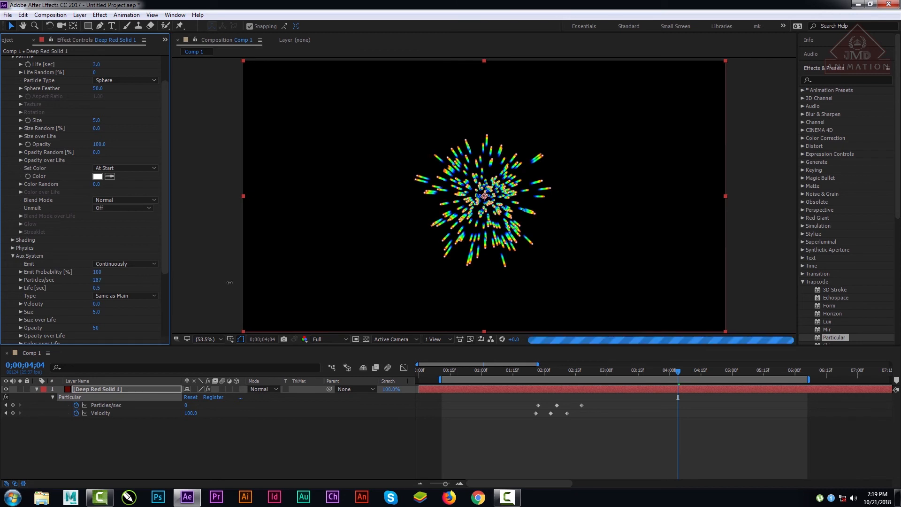
Step: Check the burst at Half and Quarter preview resolution up to 0;00;04;06, and restore Full resolution
left_click(335, 340)
left_click(331, 375)
left_click(502, 370)
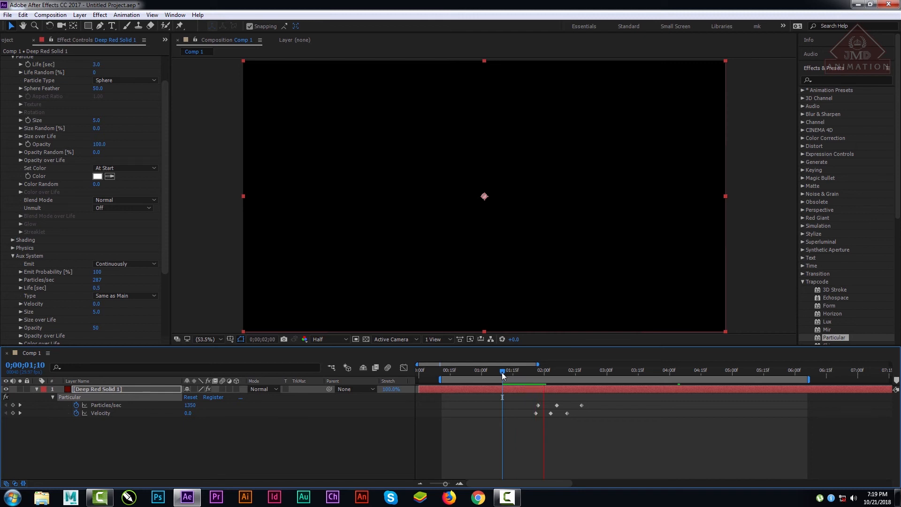
key("space")
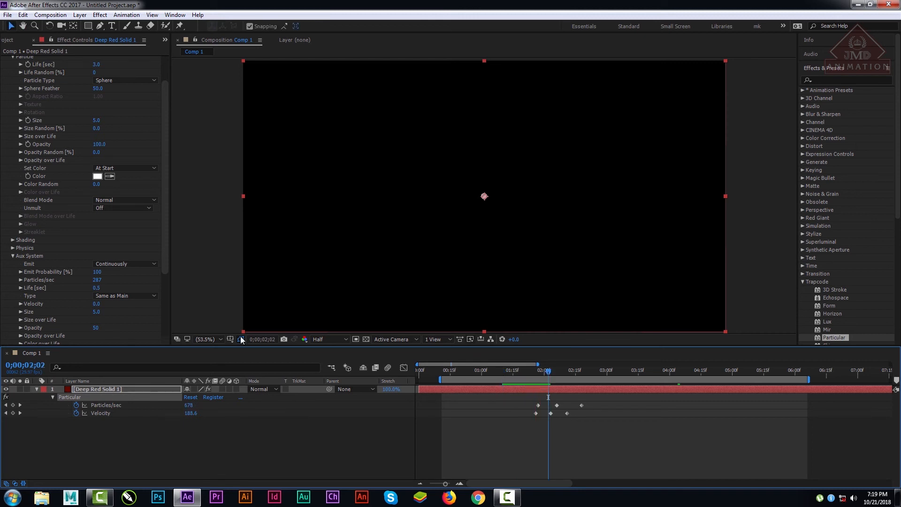
left_click(342, 339)
left_click(339, 393)
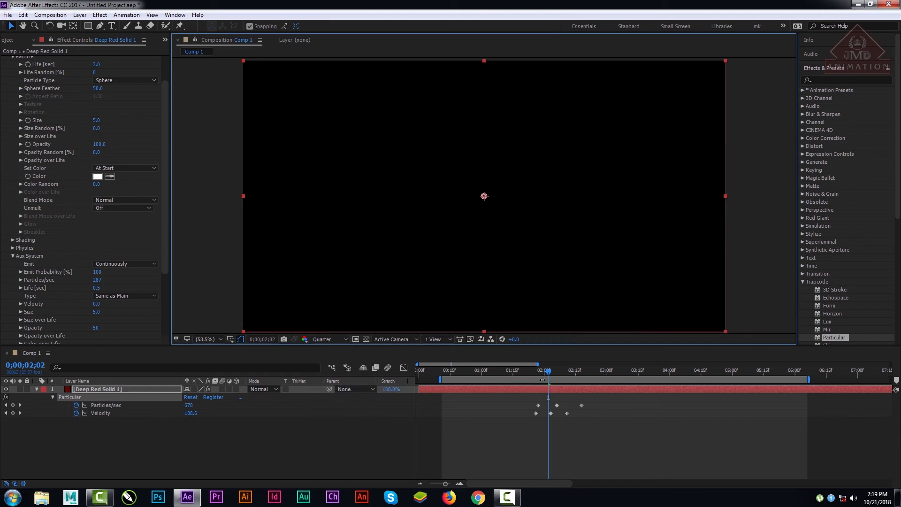
left_click_drag(521, 372, 682, 377)
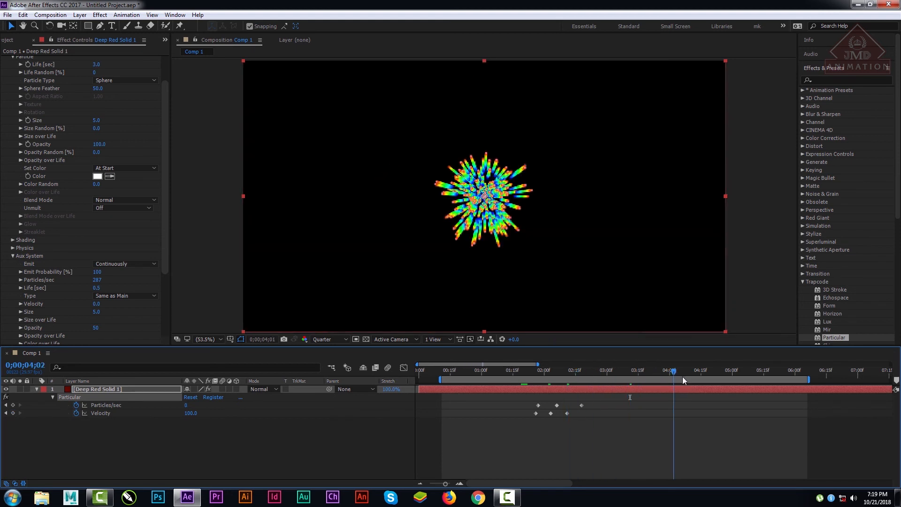
left_click(330, 339)
left_click(328, 364)
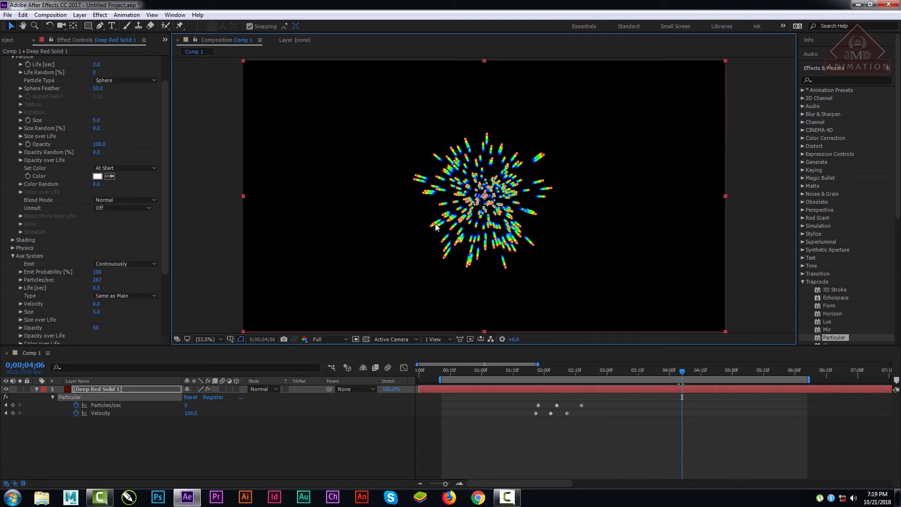
Step: Set the Aux System's Emit Probability to 60% and its Particles/sec to 178, viewing the composition at 100%
key("slash")
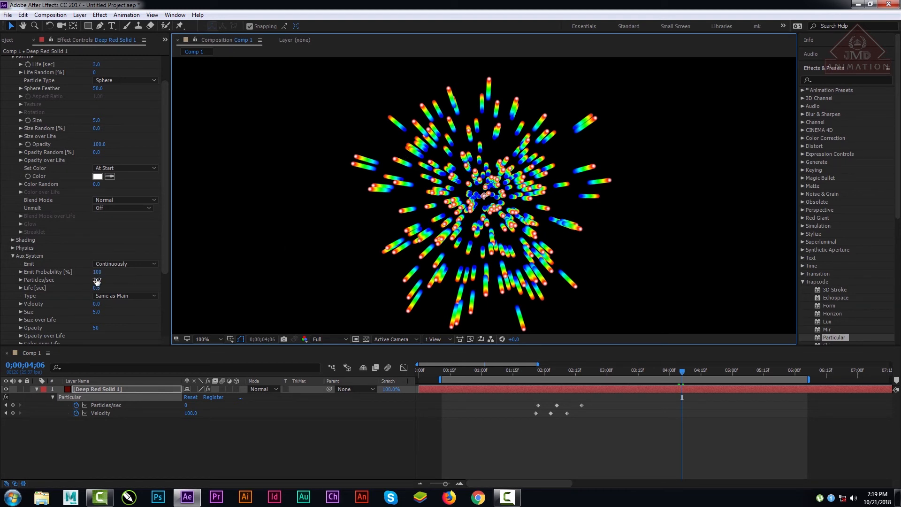
left_click_drag(166, 224, 167, 275)
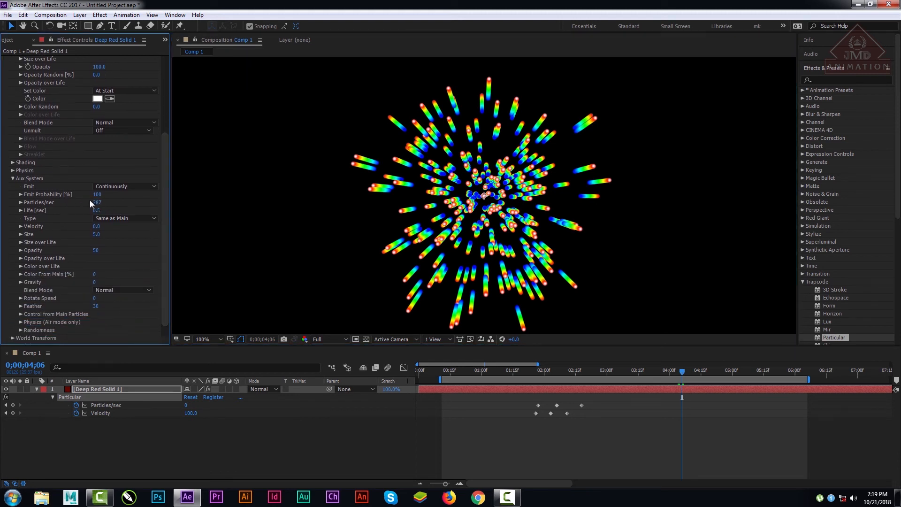
left_click_drag(91, 202, 68, 209)
left_click_drag(96, 203, 139, 194)
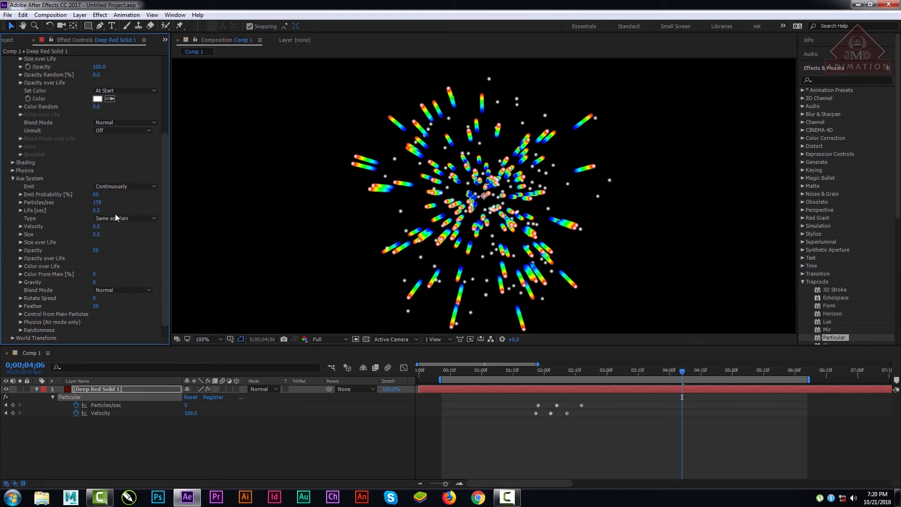
Step: Set the Life of the Aux System particles to 0.3 seconds and preview the burst from 0;00;01;09
left_click_drag(96, 213, 94, 214)
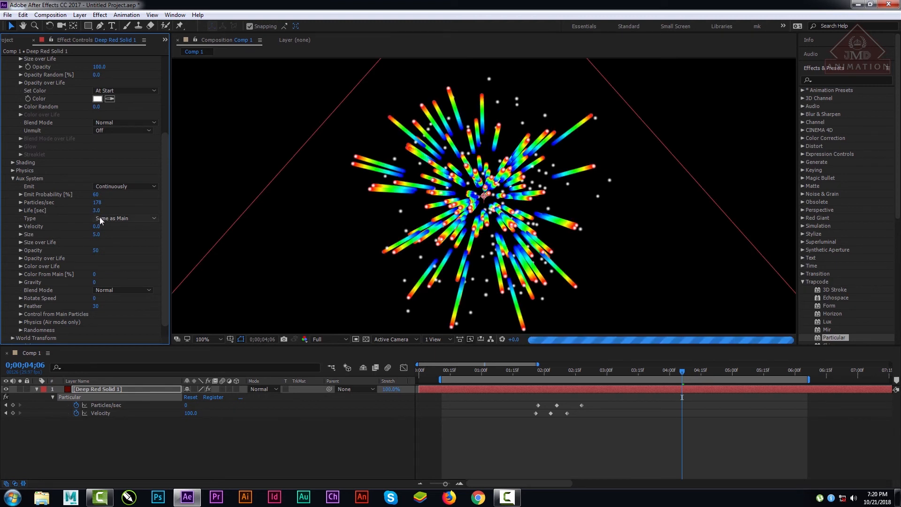
left_click(96, 211)
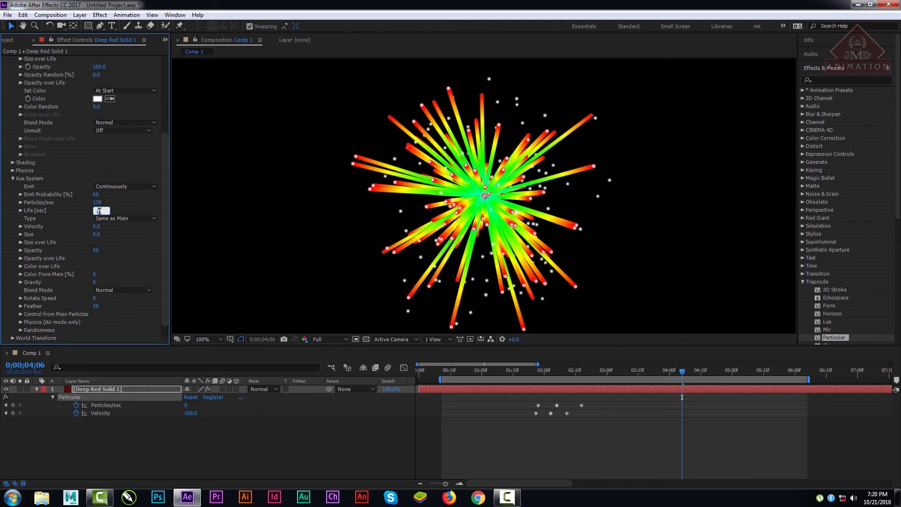
type(".3")
key("Return")
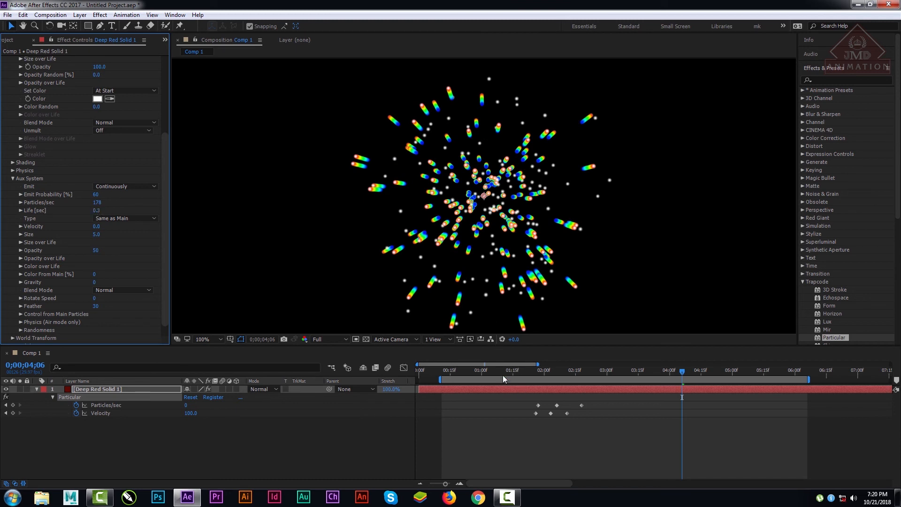
left_click(500, 371)
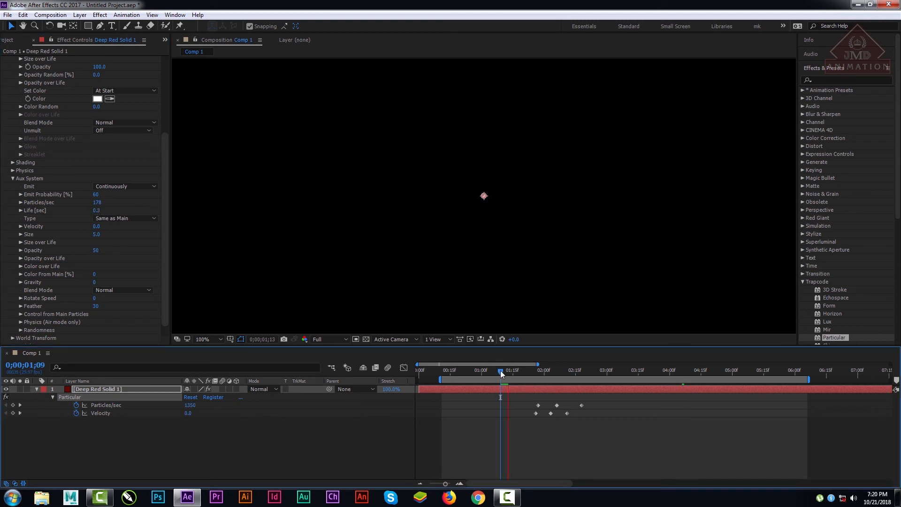
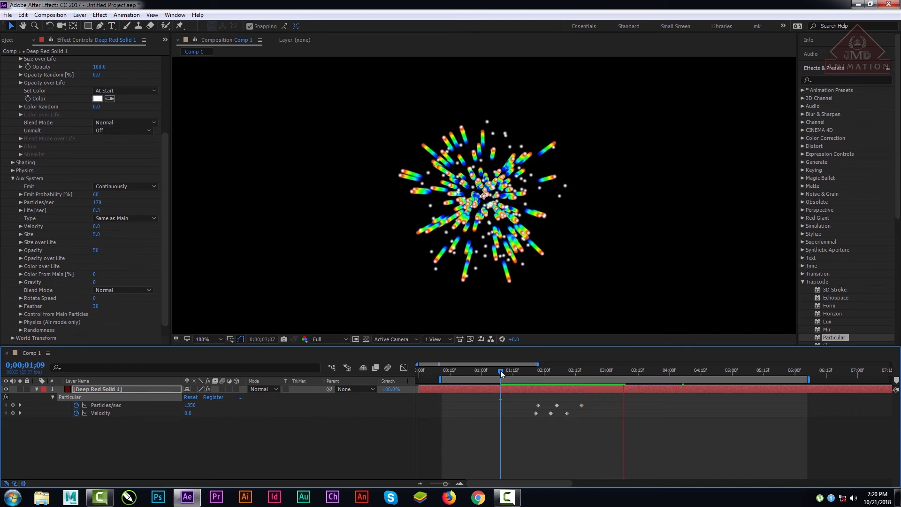
Step: Stop the preview and set the Life of the Aux System particles to 3 seconds
key("space")
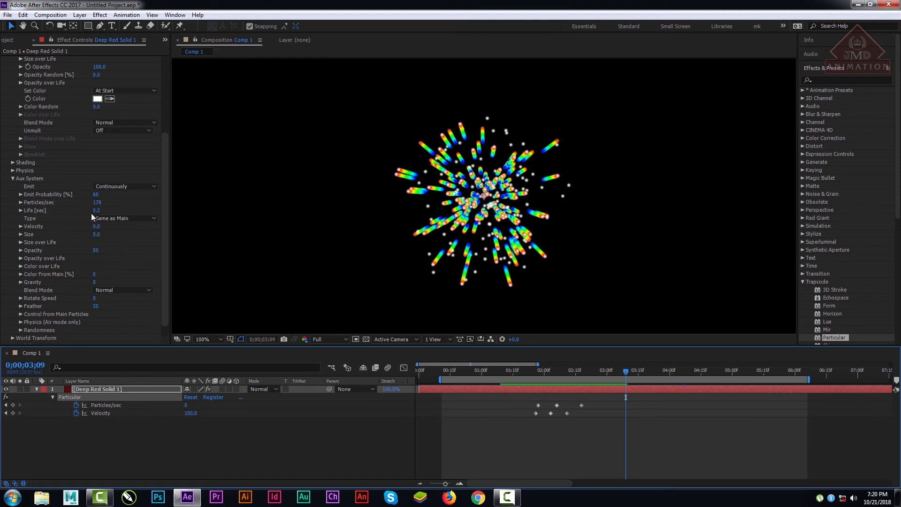
left_click_drag(96, 210, 108, 210)
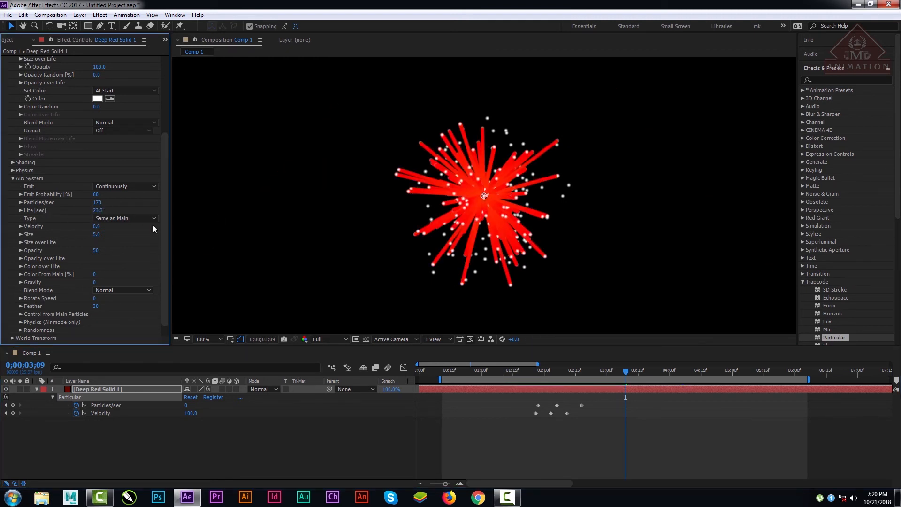
mouse_move(98, 210)
left_mouse_down()
mouse_move(88, 210)
mouse_move(92, 218)
left_mouse_up()
left_click_drag(99, 212, 96, 219)
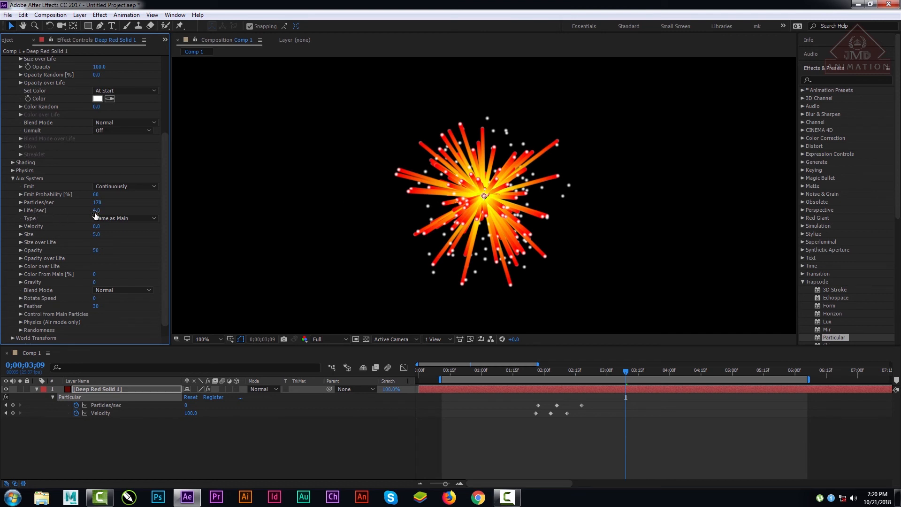
left_click(94, 210)
type("3")
key("Return")
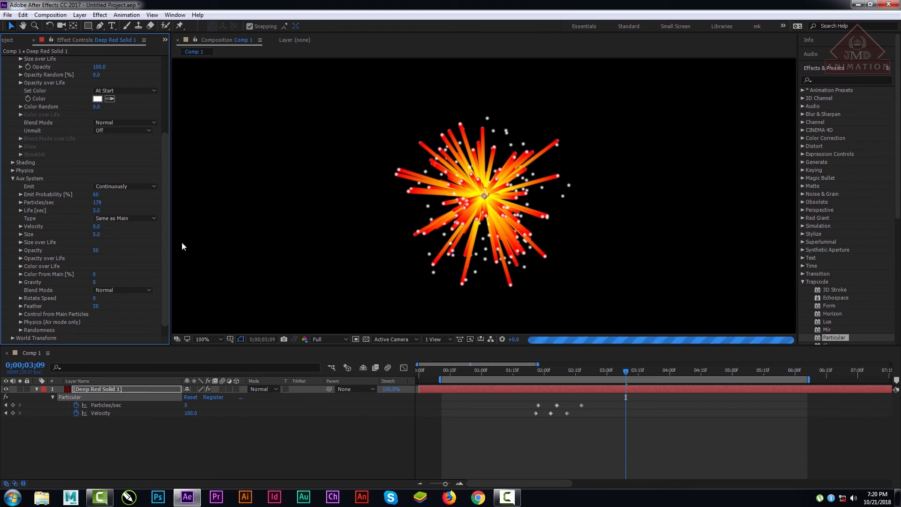
Step: Try the Sphere type for the Aux System particles, switch them to Glow Sphere (No DOF), and set their Size to 3
left_click(136, 217)
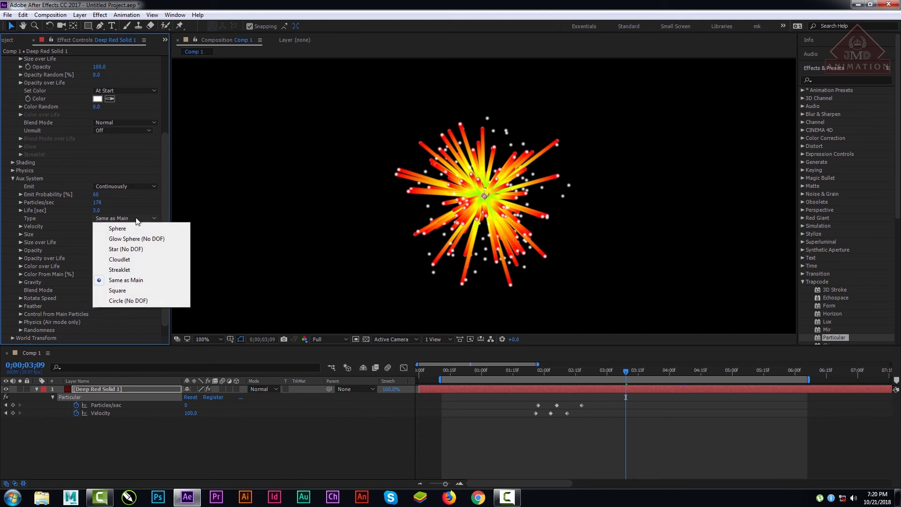
left_click(128, 228)
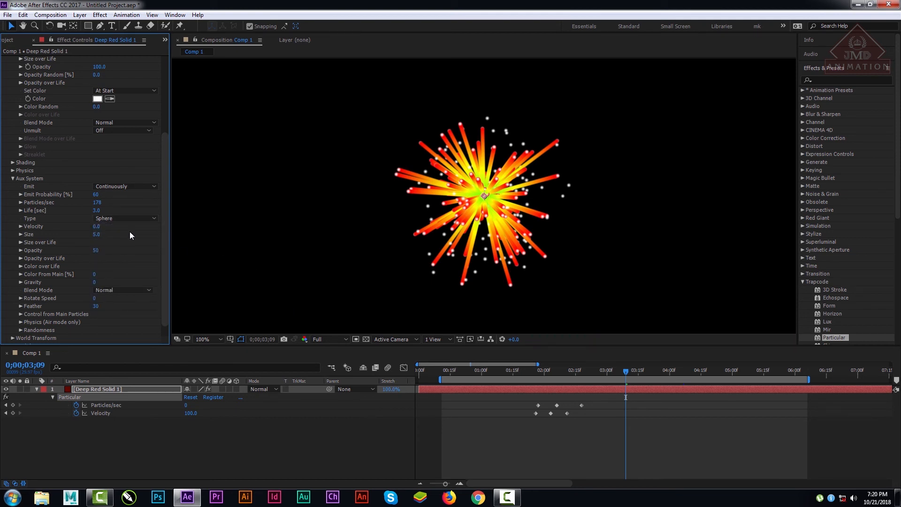
left_click(117, 216)
left_click(126, 235)
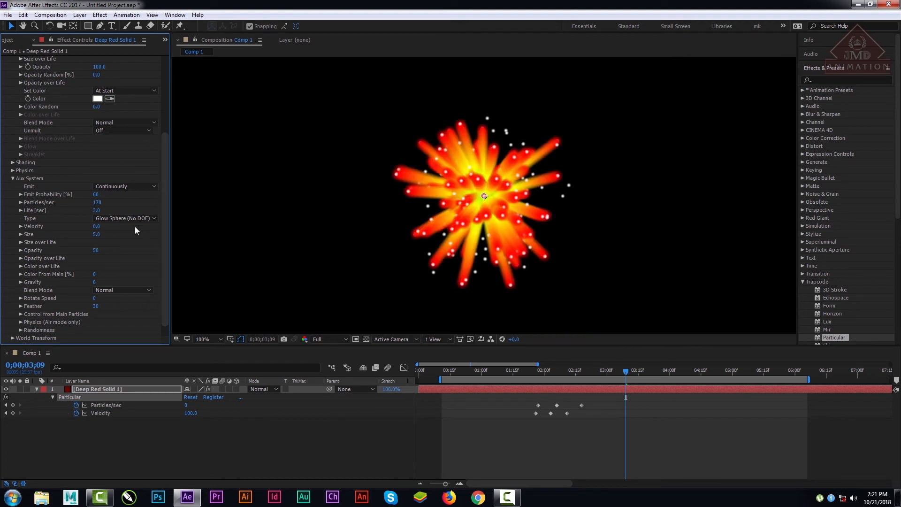
left_click_drag(99, 240, 96, 237)
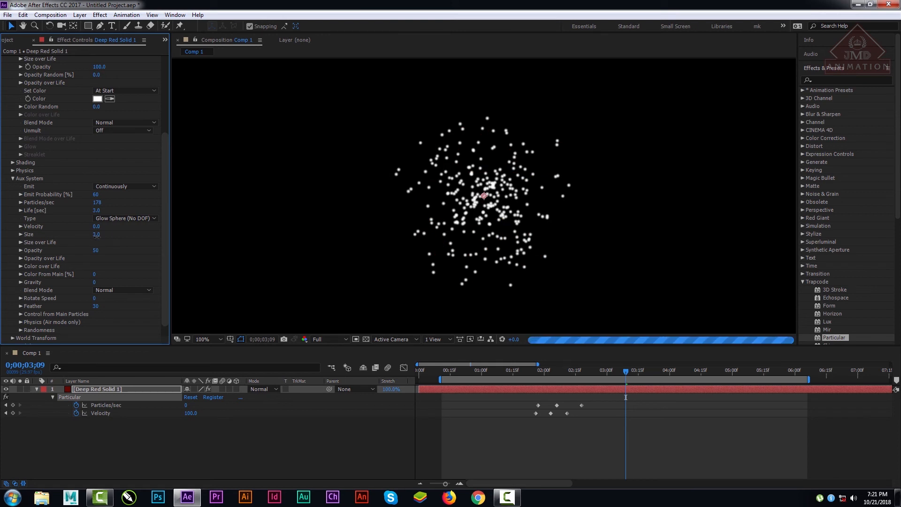
left_click(96, 235)
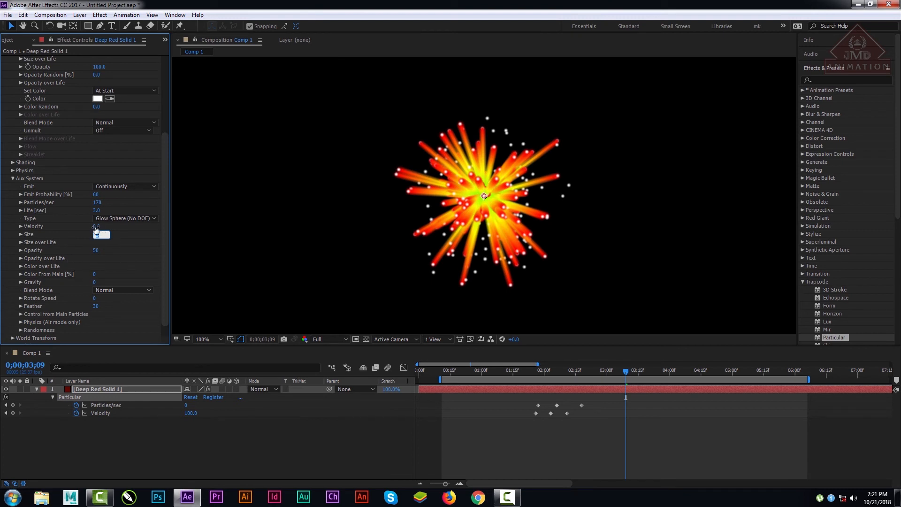
Step: Set the Velocity of the Aux System particles to 8, checking the burst at Half resolution at 0;00;03;03
left_click_drag(94, 227, 130, 229)
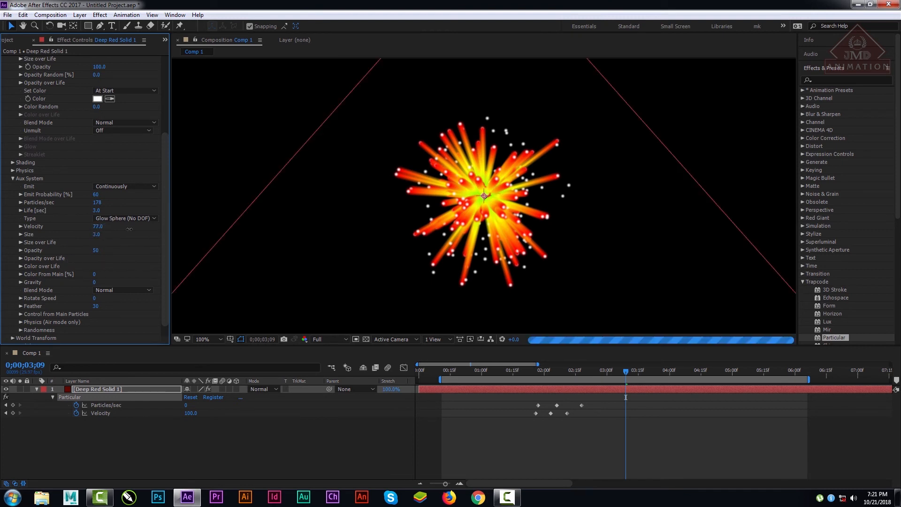
left_click(317, 339)
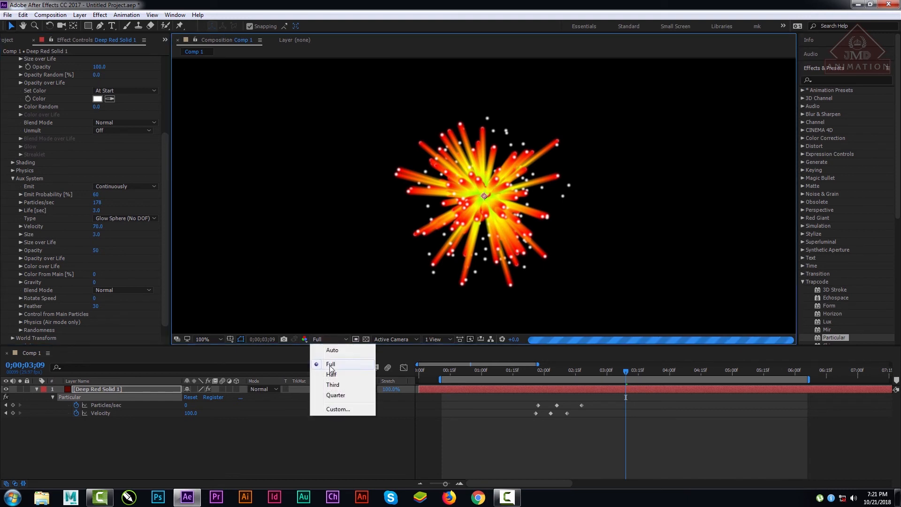
left_click(334, 370)
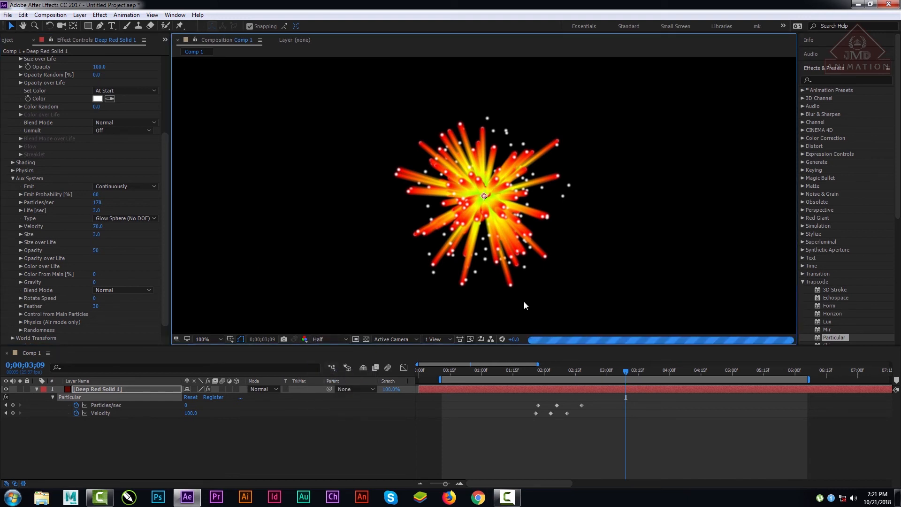
left_click_drag(558, 370, 612, 375)
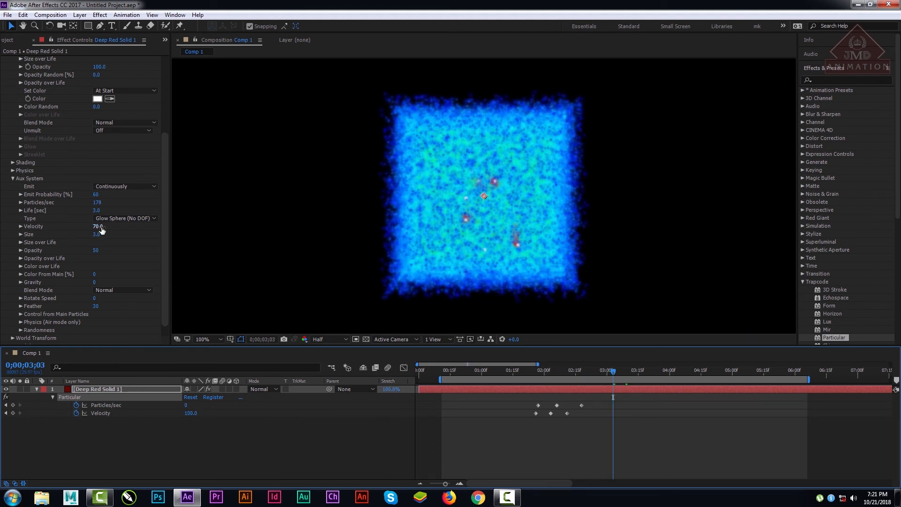
mouse_move(101, 229)
left_mouse_down()
mouse_move(90, 228)
mouse_move(101, 228)
left_mouse_up()
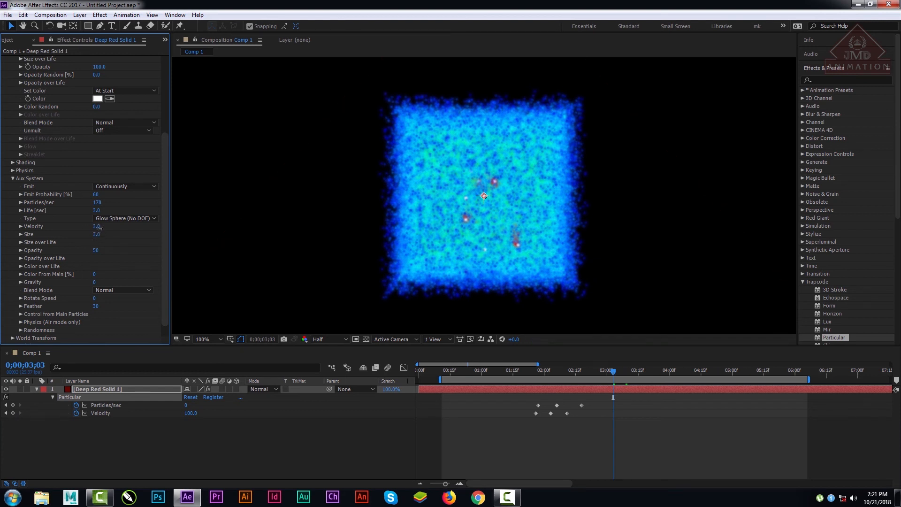
left_click(98, 226)
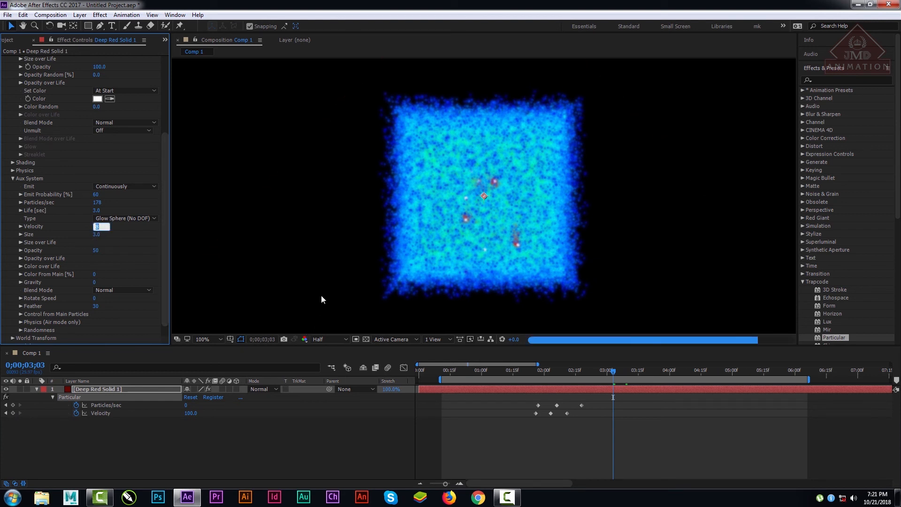
left_click(143, 248)
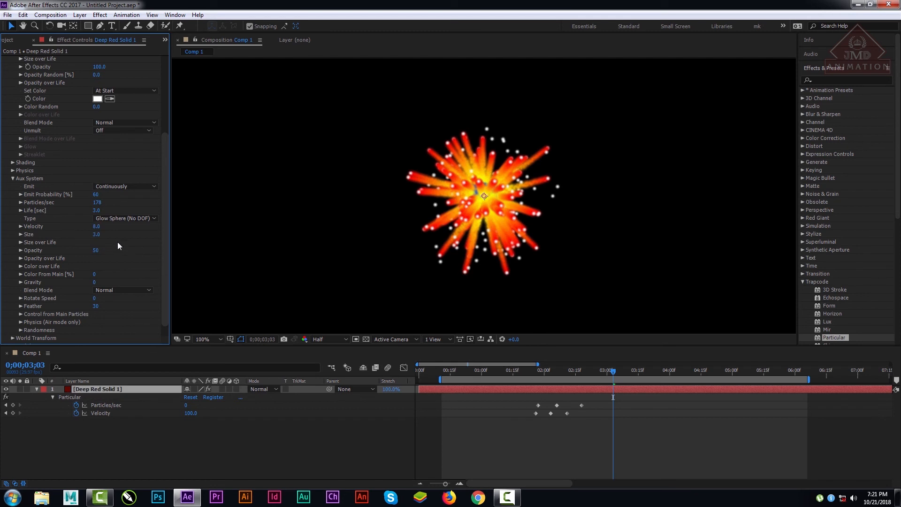
Step: Try a Size of 12 for the Aux System particles, return it to 3, and change their Type to Star (No DOF)
left_click_drag(98, 236, 118, 247)
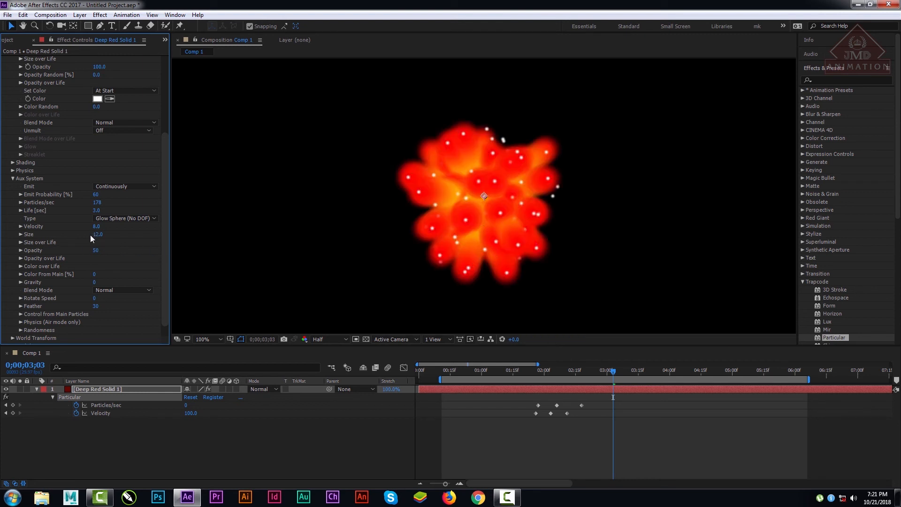
left_click_drag(98, 236, 94, 236)
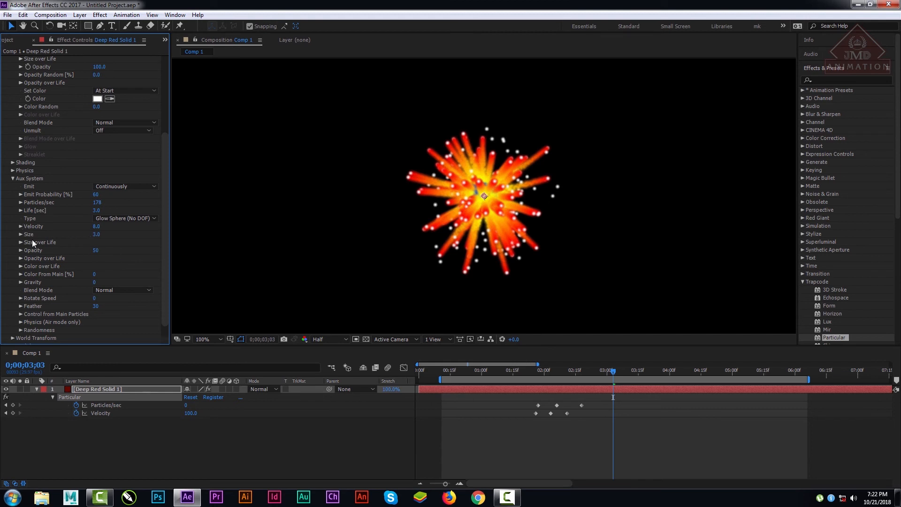
left_click(118, 218)
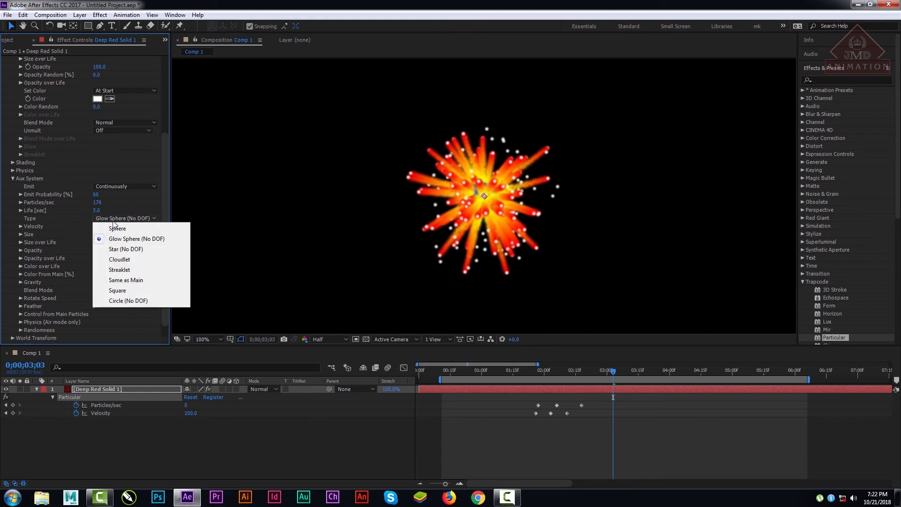
left_click(119, 248)
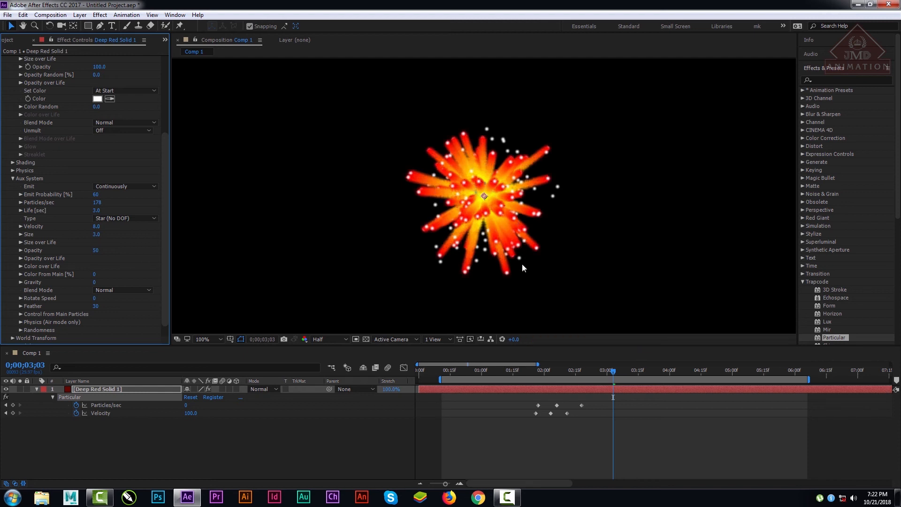
Step: Expand the Emitter settings and view the burst at 0;00;03;28 in Third preview resolution
left_click(661, 370)
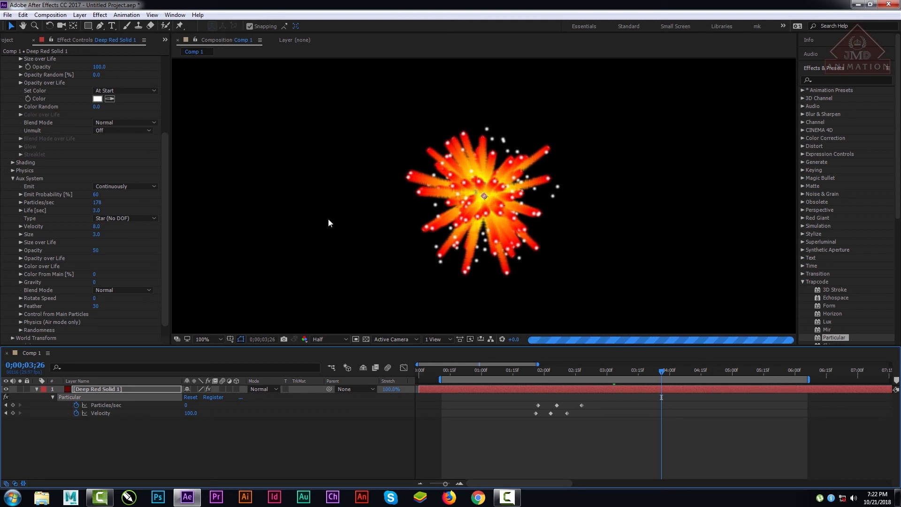
left_click_drag(164, 210, 168, 120)
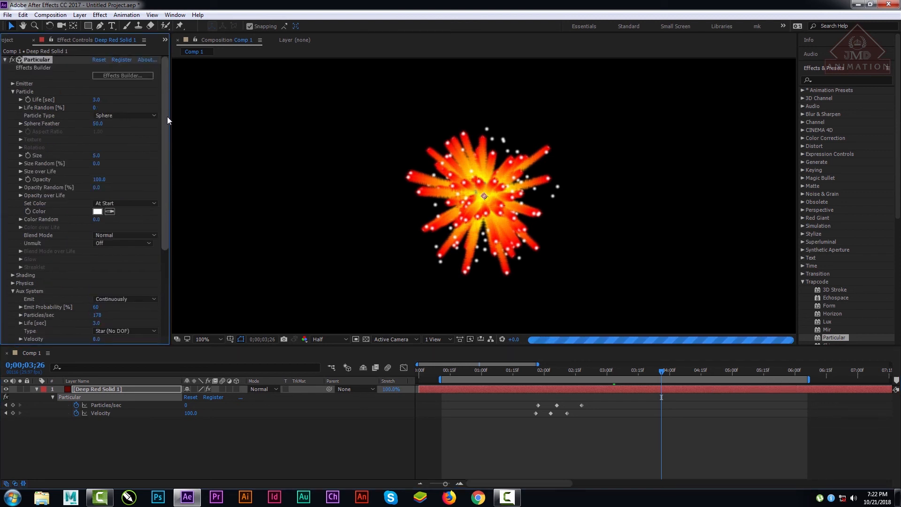
left_click(13, 84)
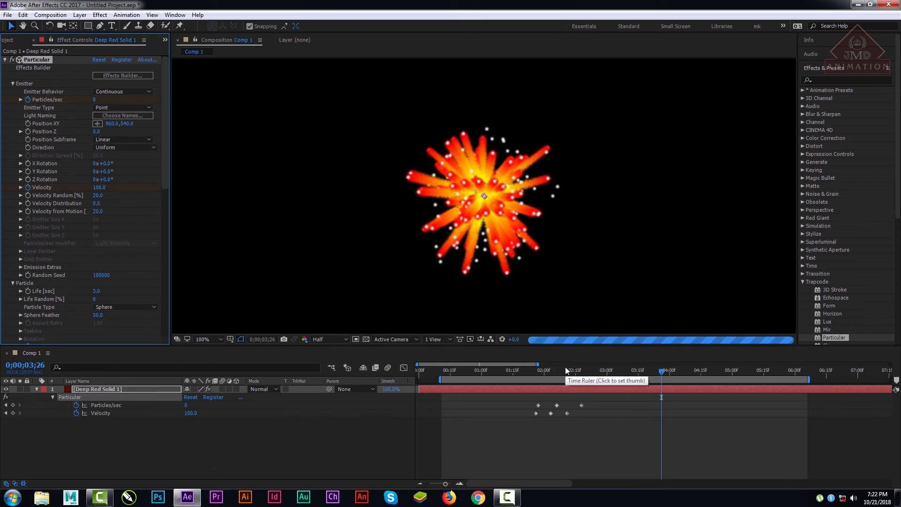
left_click_drag(565, 367, 666, 374)
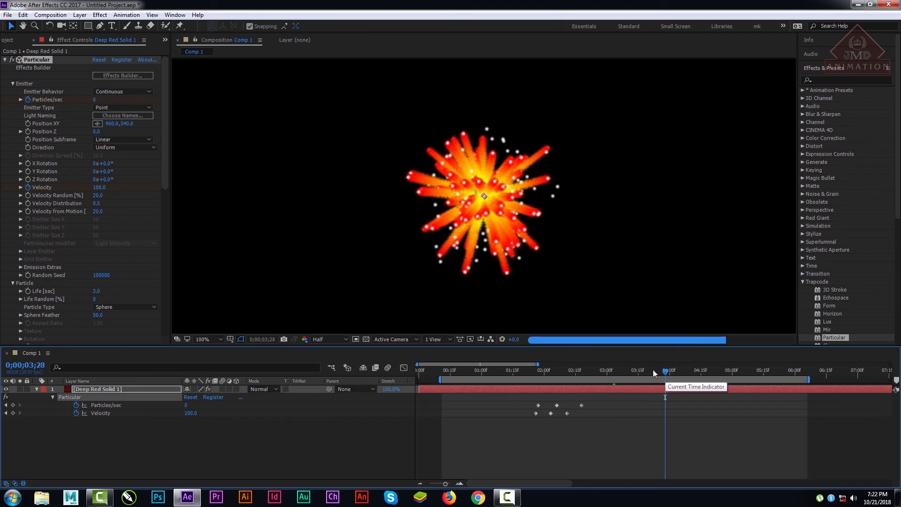
left_click(329, 339)
left_click(332, 384)
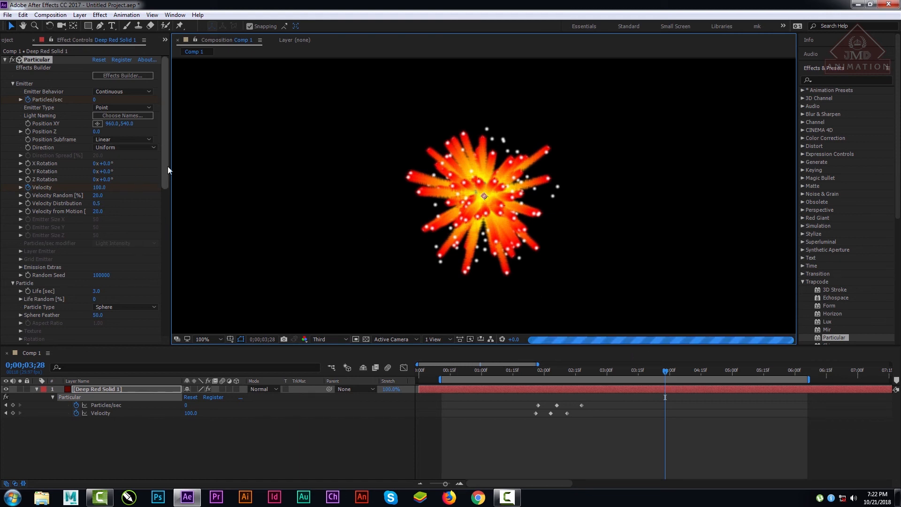
Step: Collapse the Particle settings, try the Streaklet type for the Aux System particles, and set their Type to Sphere
mouse_move(168, 167)
left_mouse_down()
mouse_move(175, 258)
mouse_move(182, 237)
mouse_move(142, 161)
mouse_move(165, 154)
left_mouse_up()
left_click(128, 151)
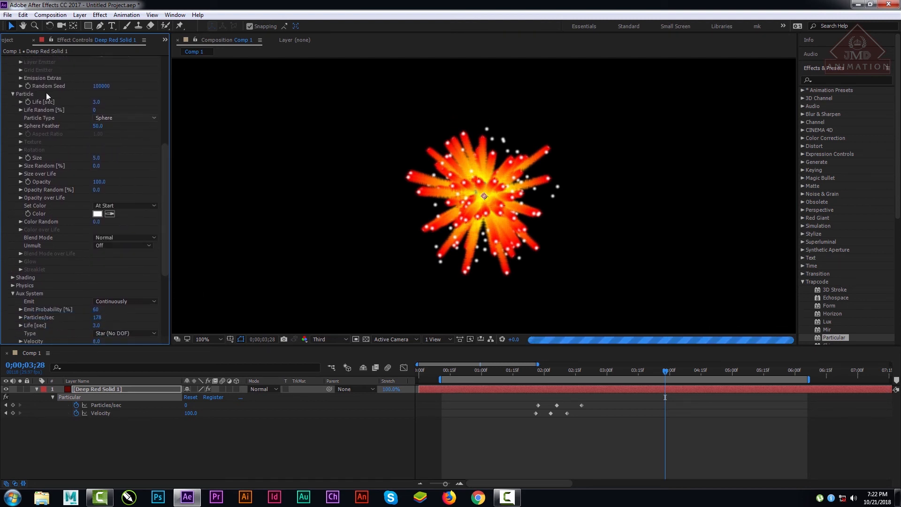
left_click(13, 94)
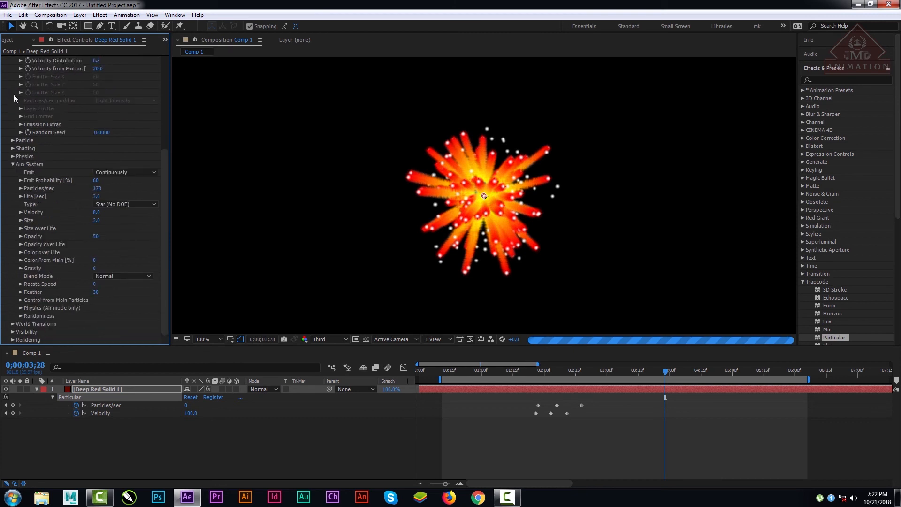
left_click(121, 204)
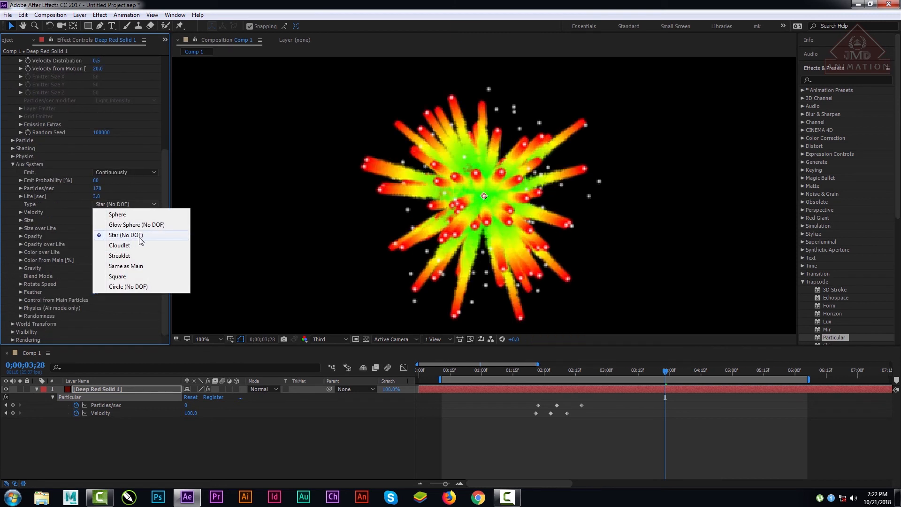
left_click(127, 256)
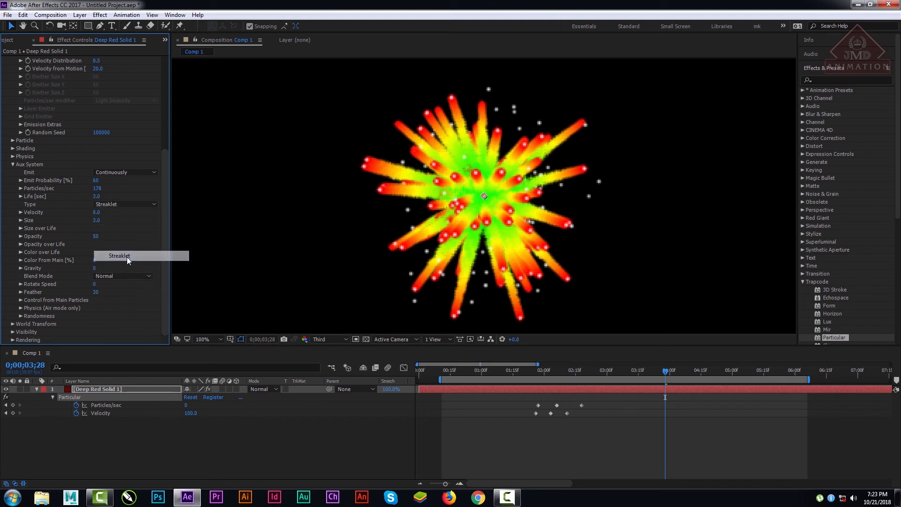
left_click(128, 208)
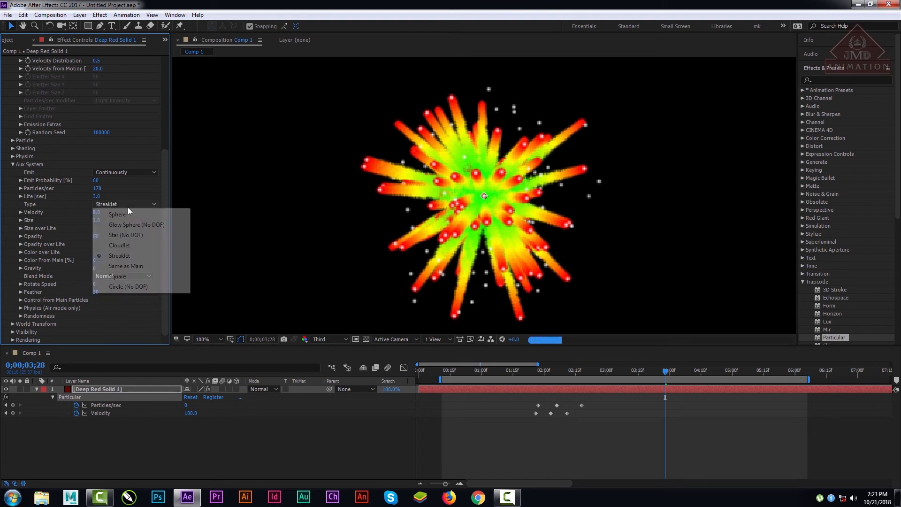
left_click(120, 215)
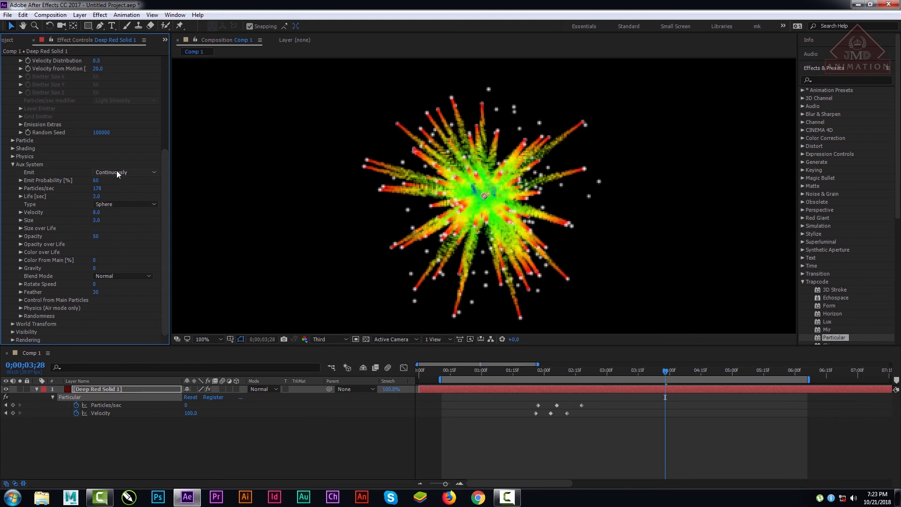
Step: Restore Full preview resolution and check the burst at 0;00;04;19
left_click(333, 340)
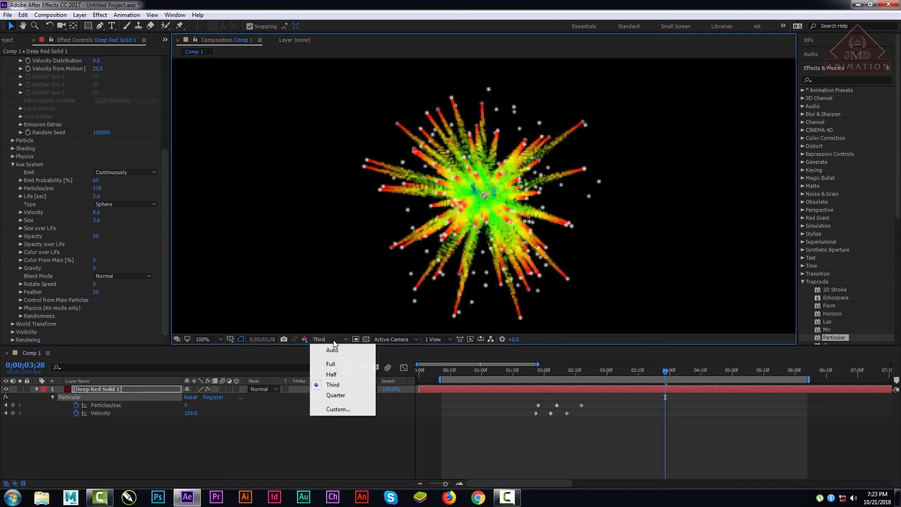
left_click(331, 364)
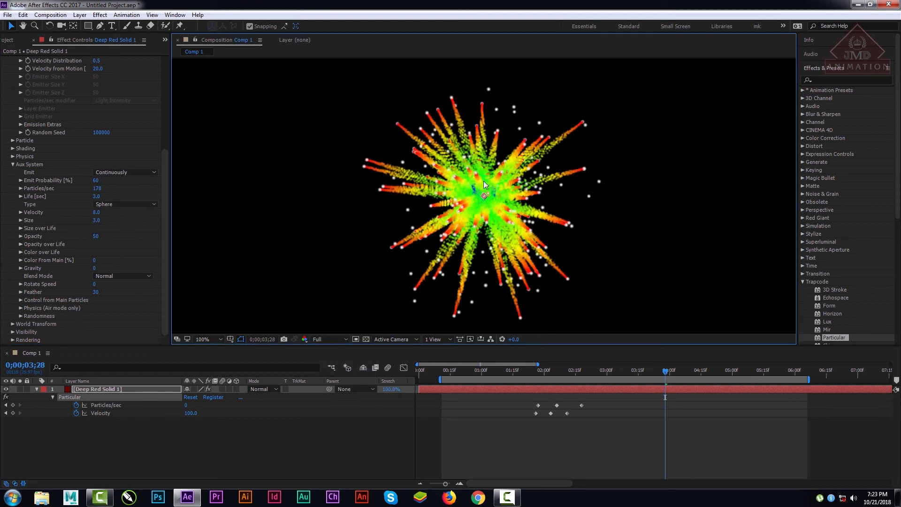
left_click(710, 367)
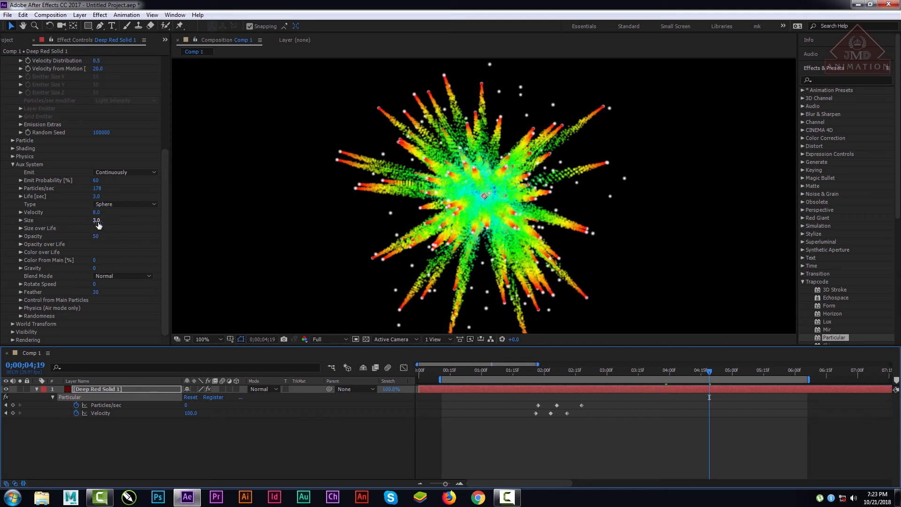
Step: Apply the Size over Life preset that holds full size and then drops to zero midway, and check the burst at 0;00;02;24
left_click(20, 228)
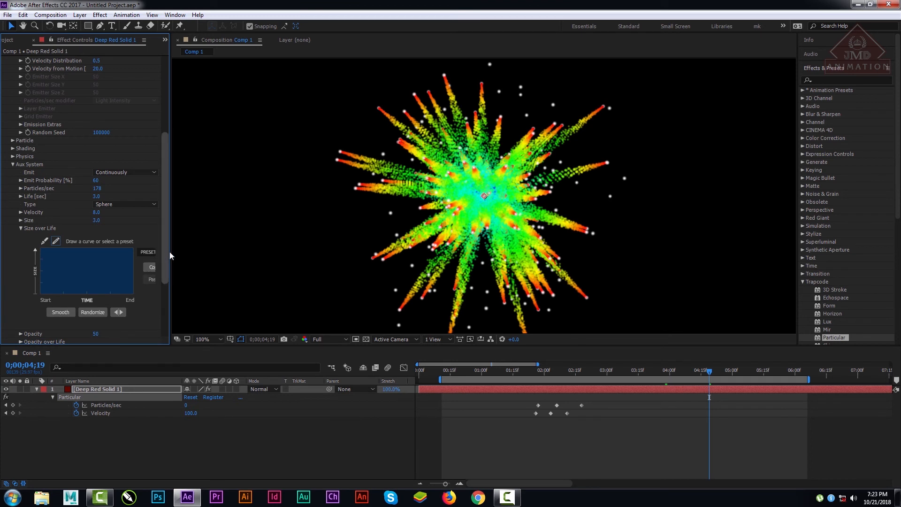
left_click_drag(170, 252, 204, 251)
left_click(149, 251)
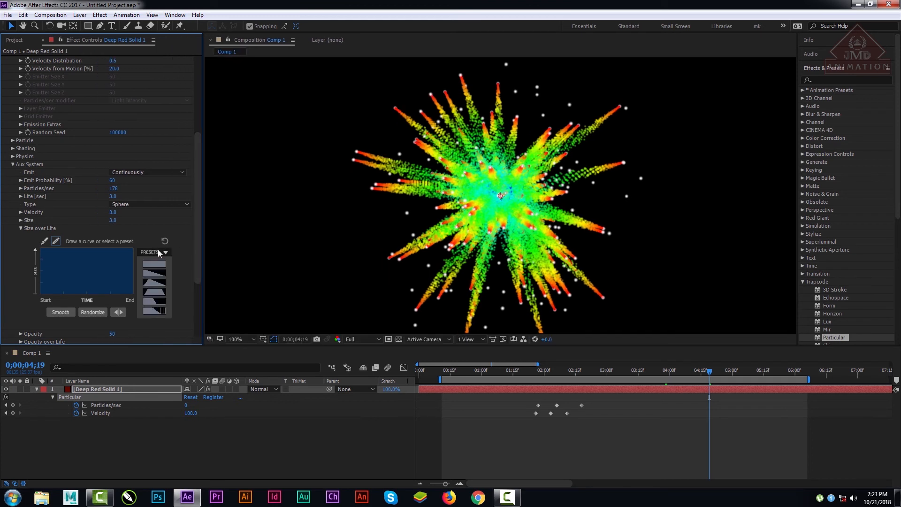
left_click(151, 299)
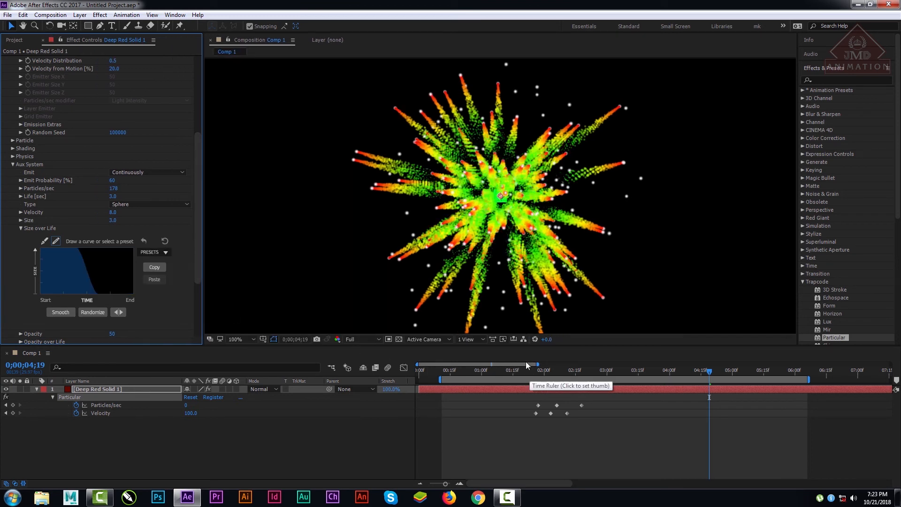
left_click_drag(535, 371, 593, 373)
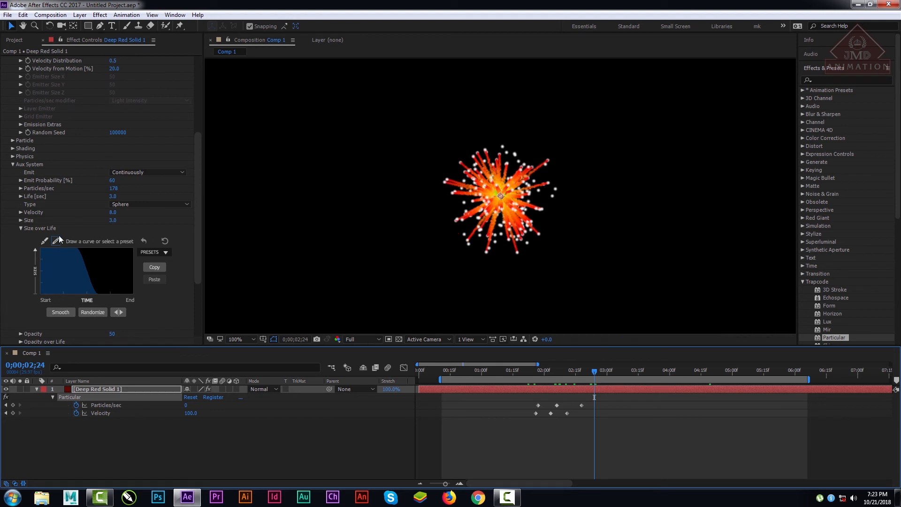
Step: Redraw the falling part of the Size over Life curve as uneven descending steps and collapse the Size over Life settings
left_click_drag(197, 237, 197, 250)
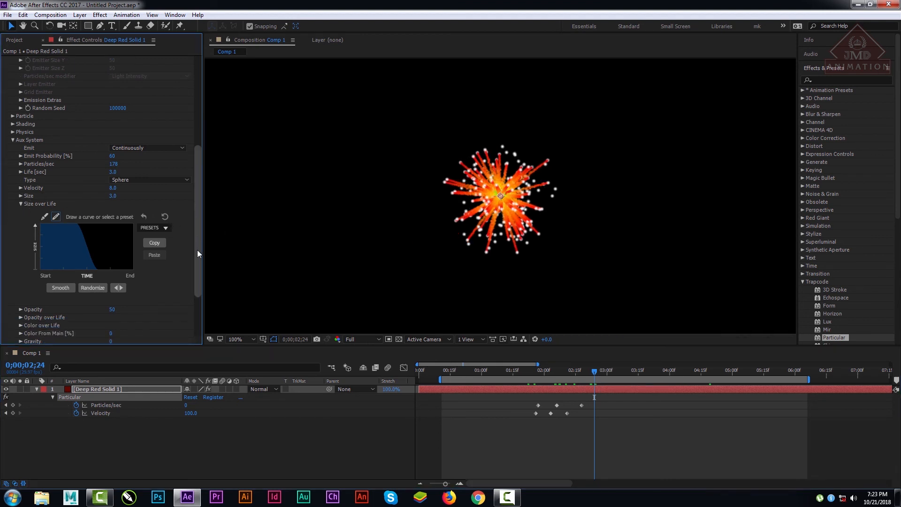
mouse_move(72, 242)
left_mouse_down()
mouse_move(94, 242)
mouse_move(95, 260)
left_mouse_up()
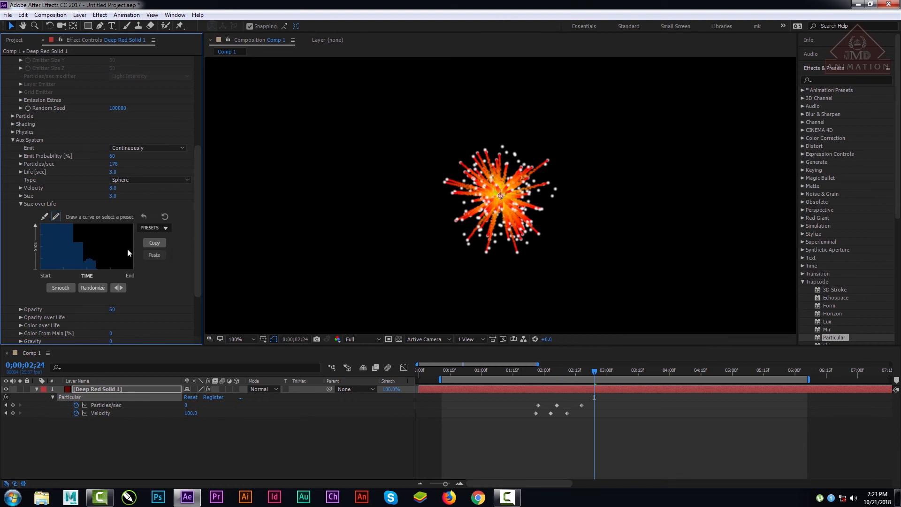
left_click(21, 204)
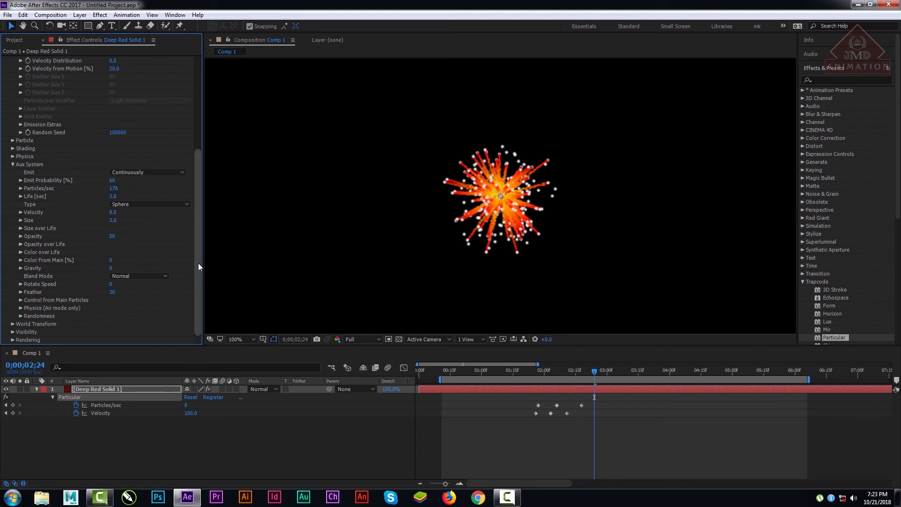
mouse_move(197, 263)
left_mouse_down()
mouse_move(203, 235)
mouse_move(205, 269)
left_mouse_up()
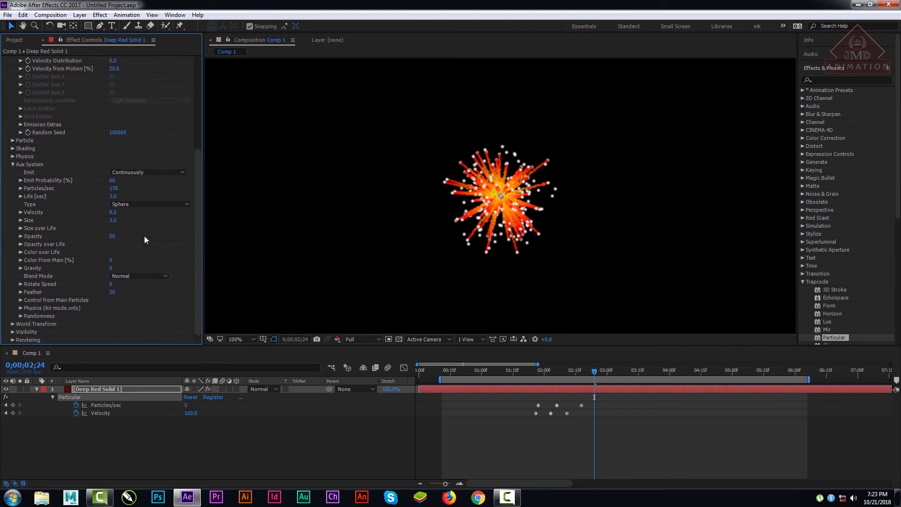
Step: Try Aux System Opacity values of 0 and 100, and set the Opacity to 51
left_click(21, 236)
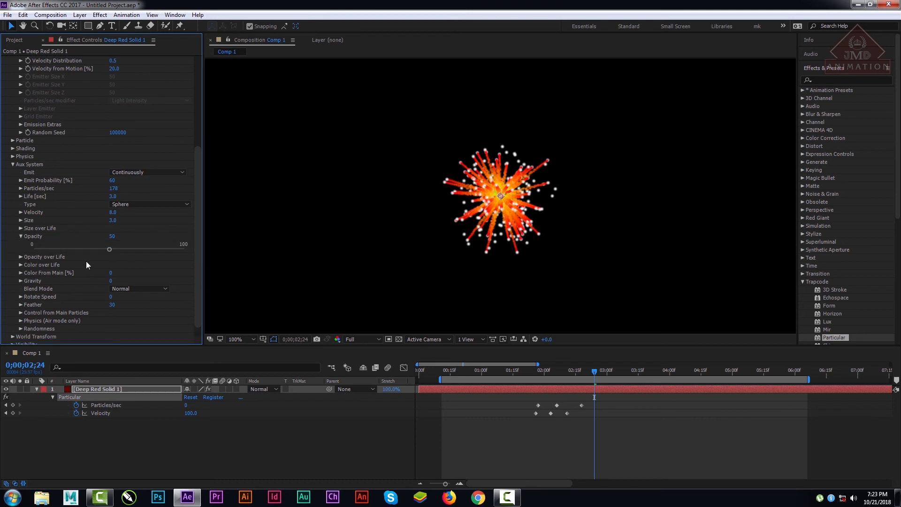
left_click_drag(111, 247, 19, 248)
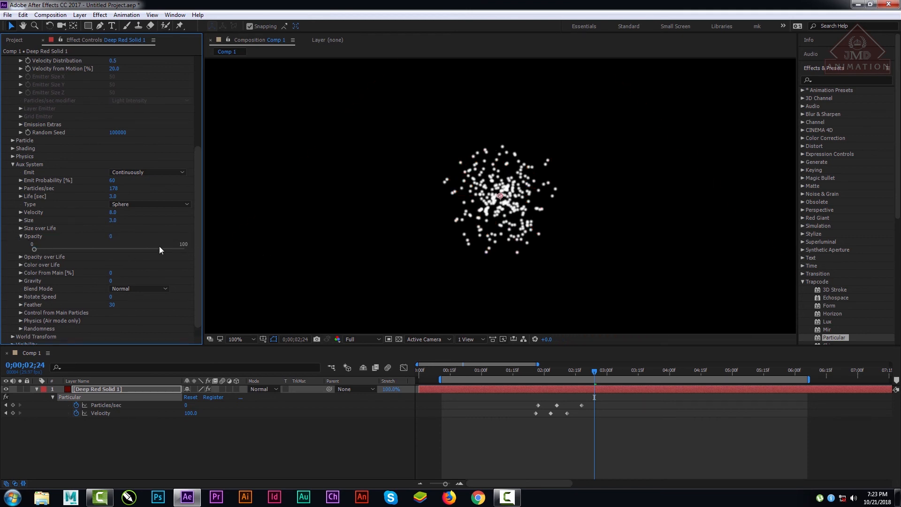
left_click(36, 248)
left_click_drag(35, 250, 193, 250)
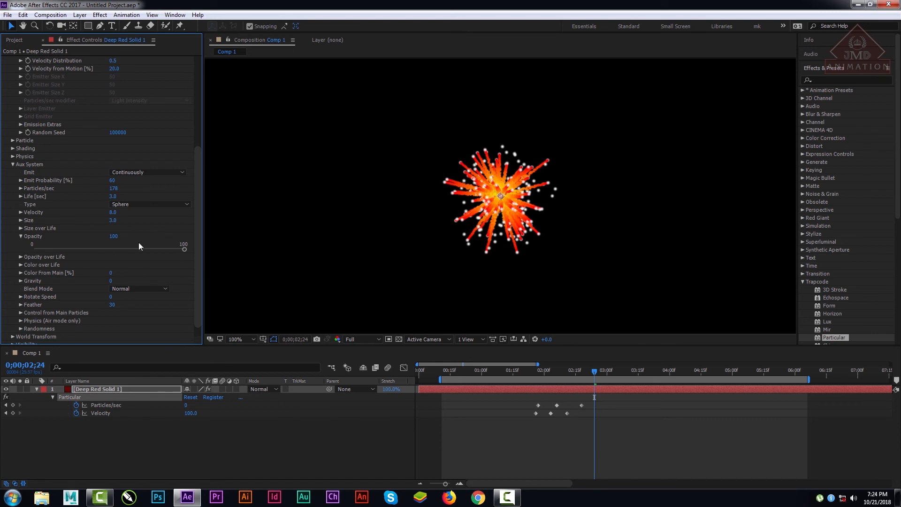
left_click(122, 249)
left_click(111, 249)
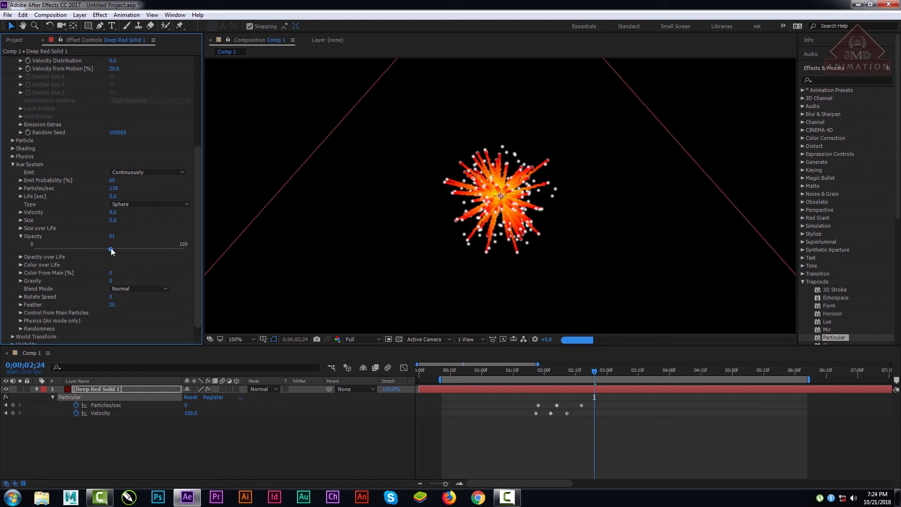
Step: Apply the flickering fade-out preset to the Aux System's Opacity over Life curve
left_click(20, 256)
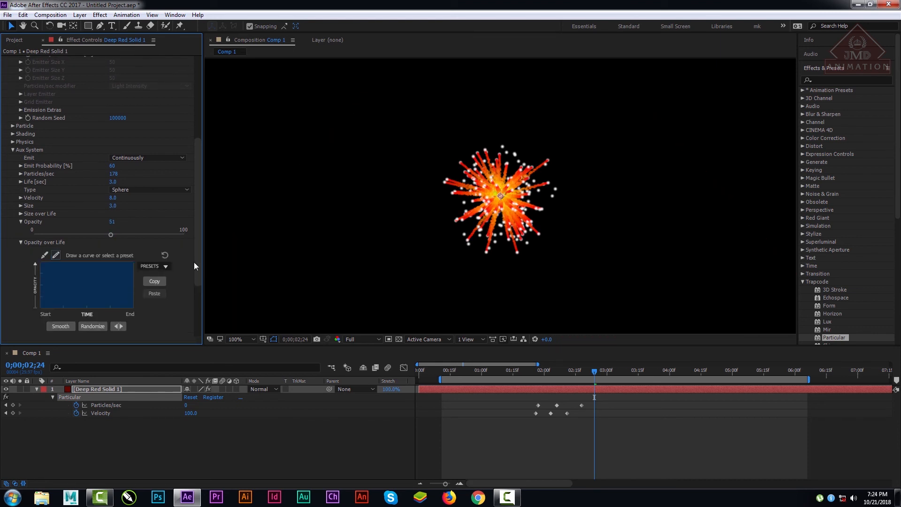
scroll(194, 263, "down", 2)
left_click(166, 231)
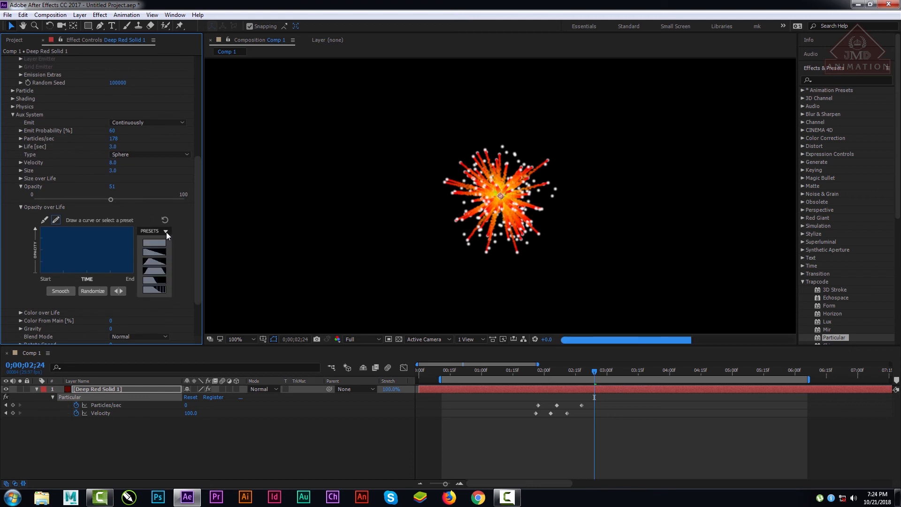
left_click(154, 288)
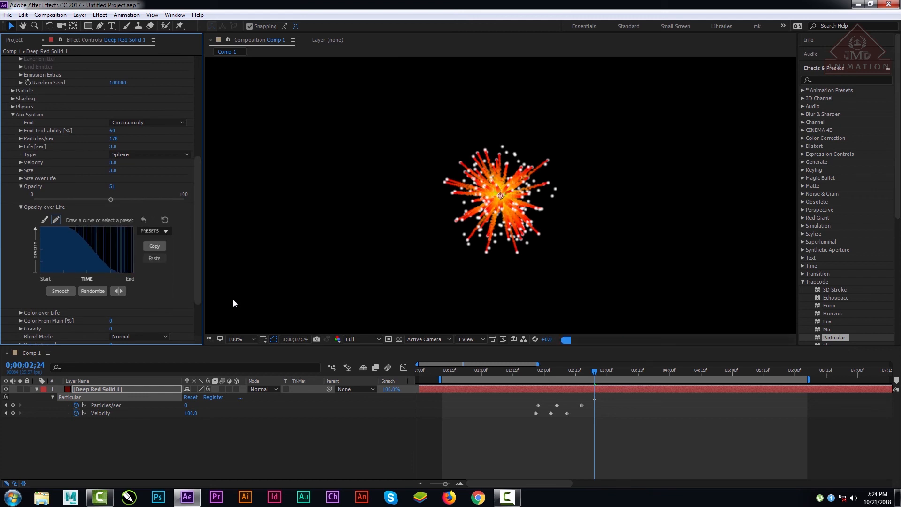
Step: Preview the burst animation from 0;00;01;10 to 0;00;03;05
left_click(502, 371)
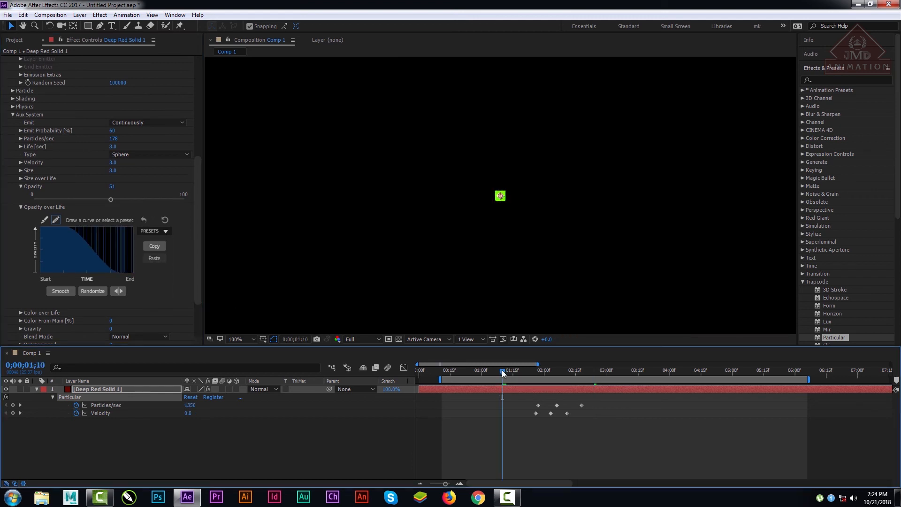
key("space")
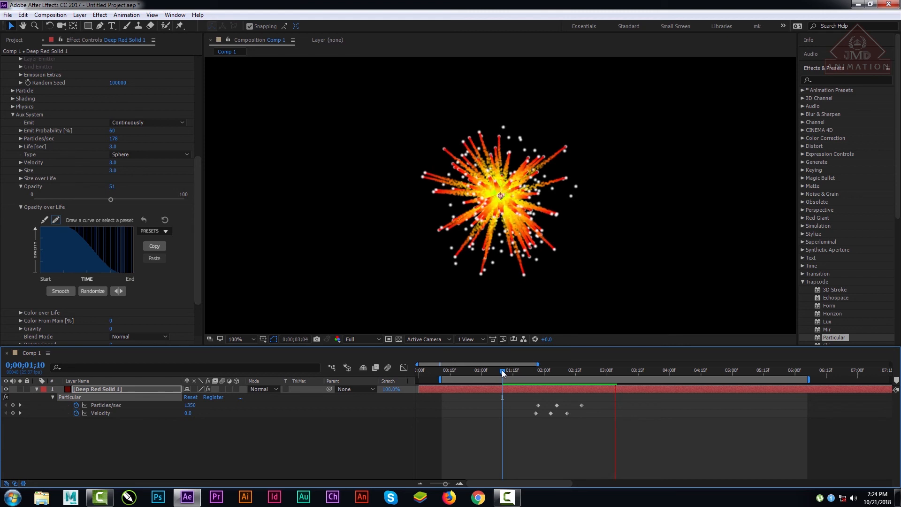
key("space")
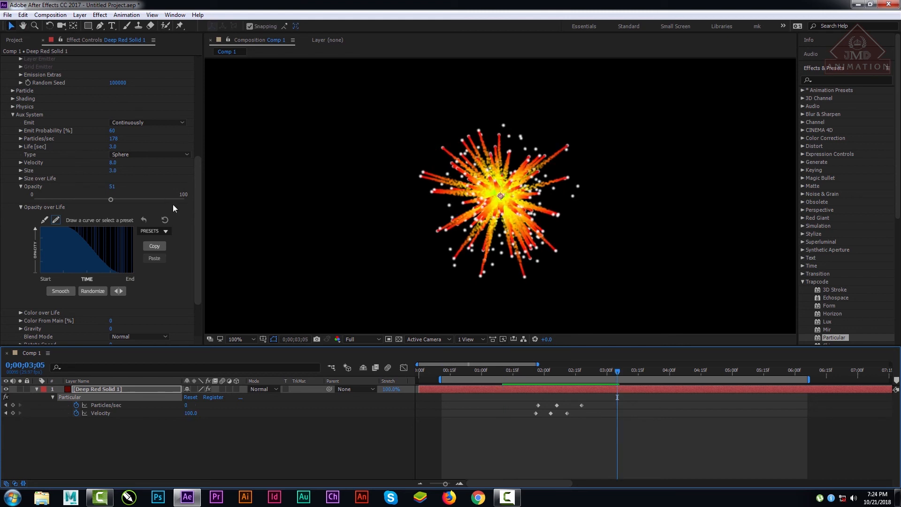
Step: Expand the Aux System's Color over Life settings and change the green middle stop of the color ramp to cyan 00F0FF
left_click_drag(197, 223, 198, 263)
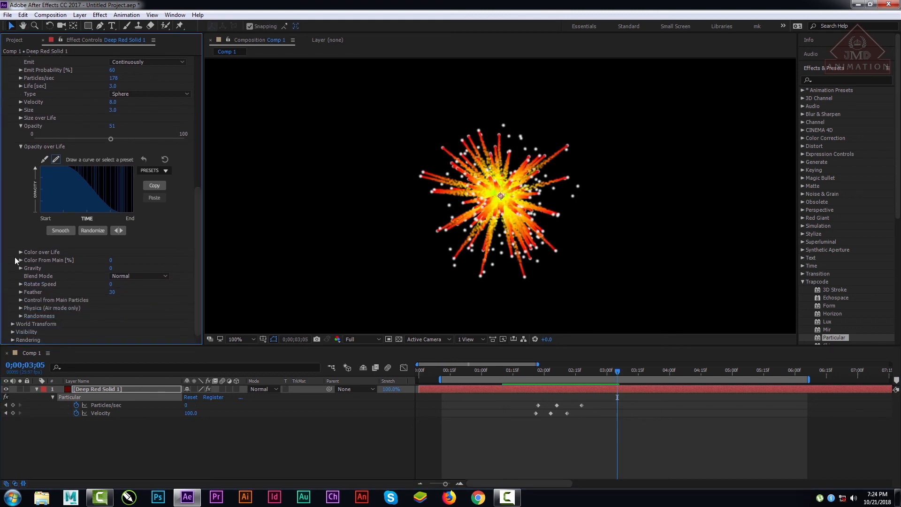
left_click(21, 251)
scroll(108, 320, "down", 1)
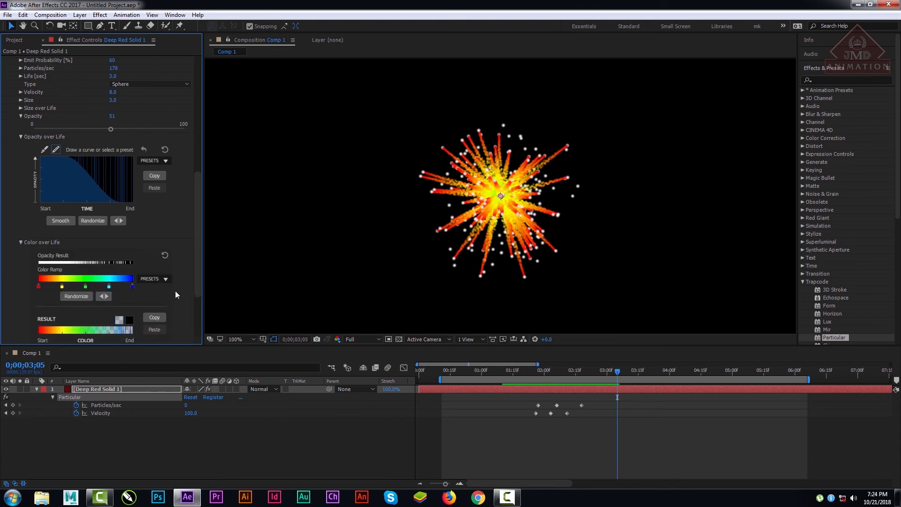
left_click(86, 287)
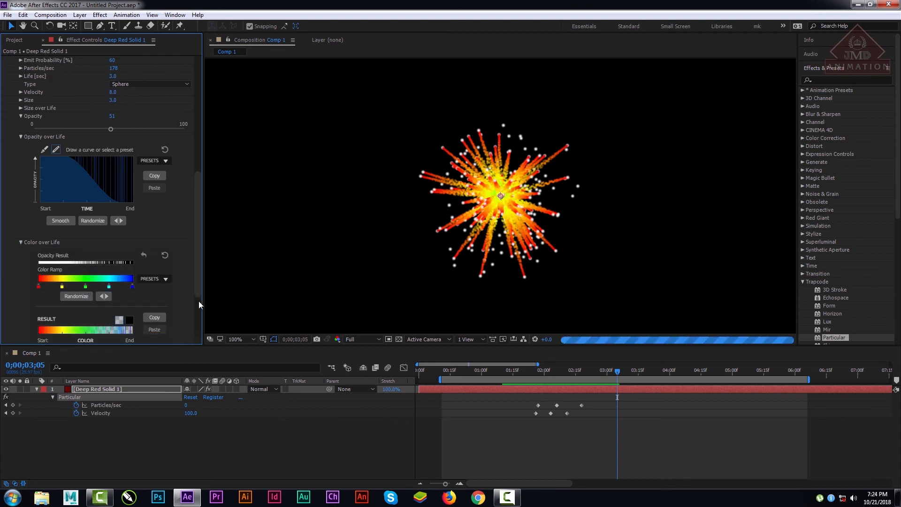
double_click(86, 287)
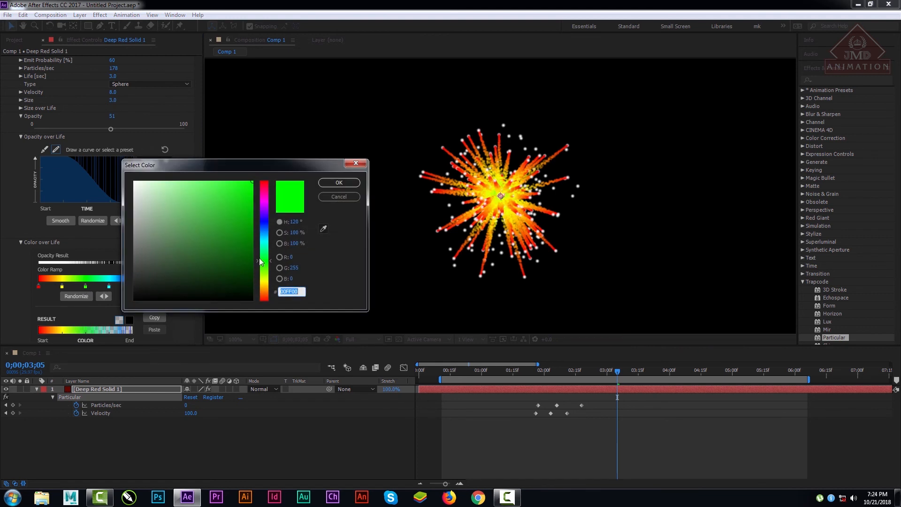
left_click_drag(264, 261, 263, 240)
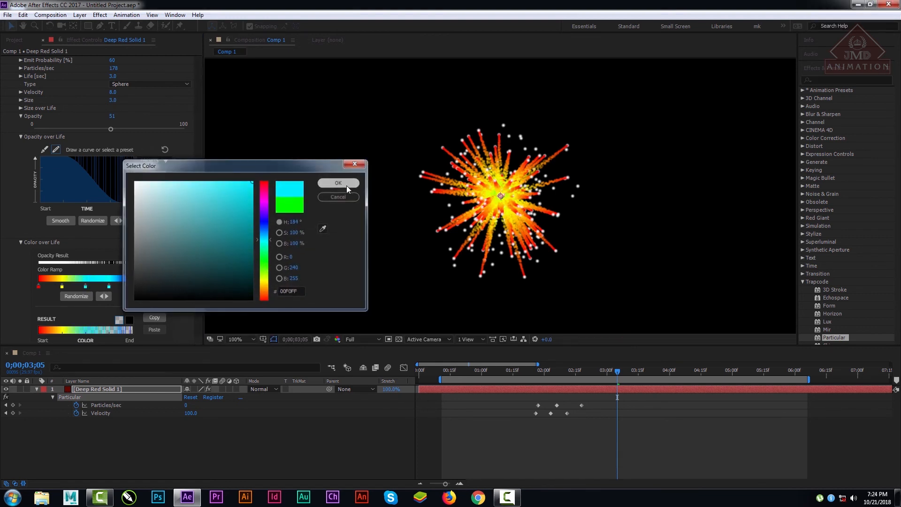
left_click(345, 183)
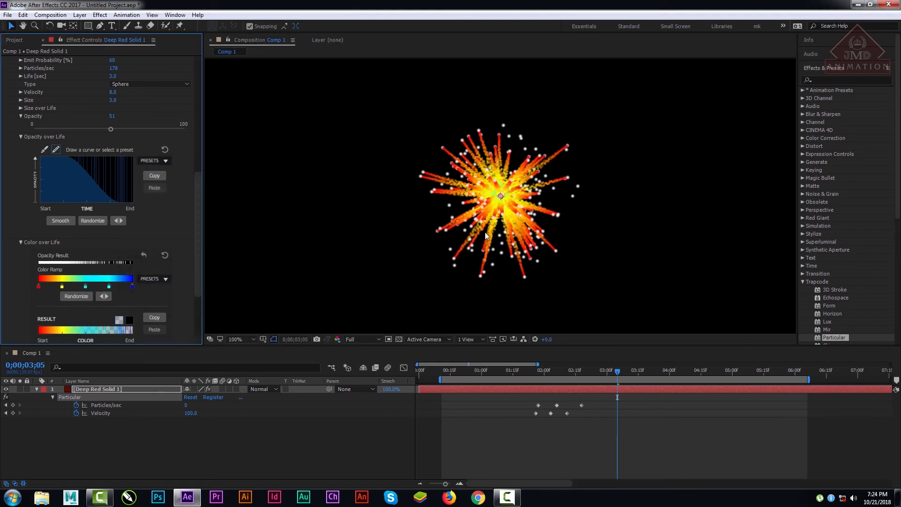
Step: Try the rainbow and white-to-black Color over Life presets, and apply the yellow, red, pink and purple preset
left_click(162, 282)
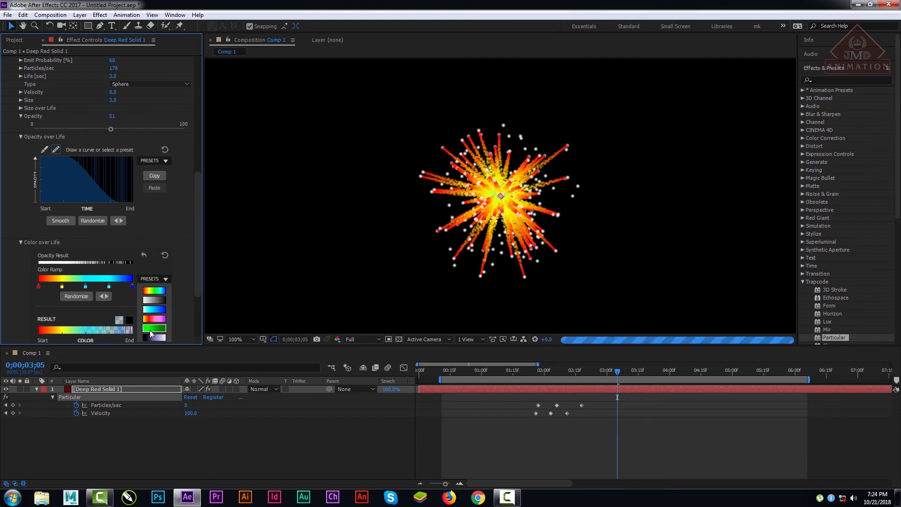
left_click(163, 314)
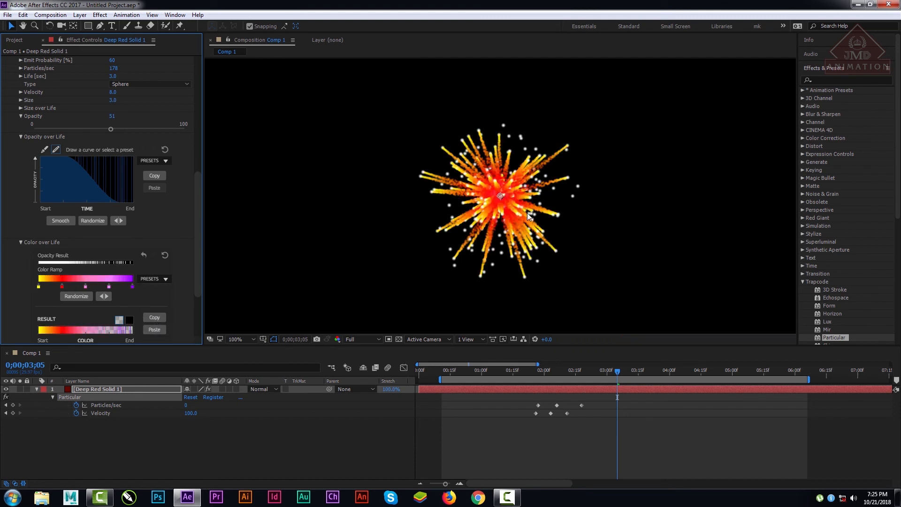
left_click(162, 279)
left_click(156, 292)
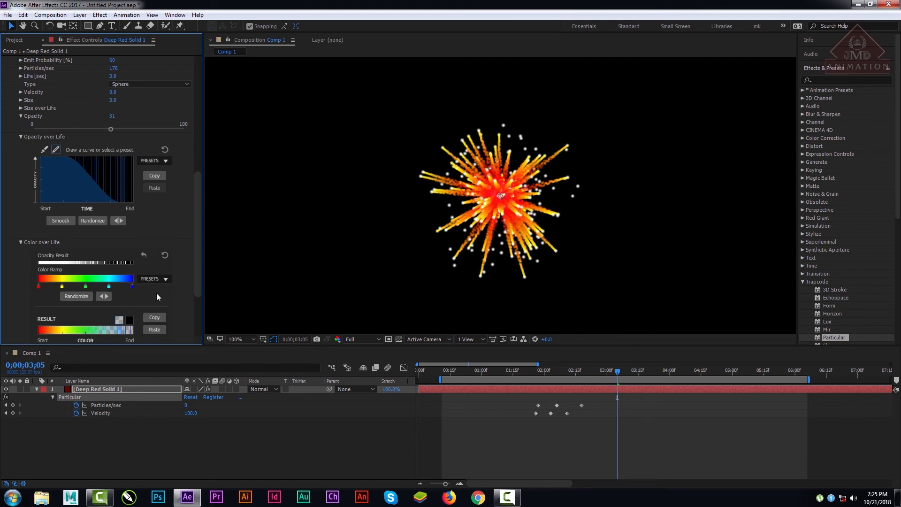
left_click(161, 281)
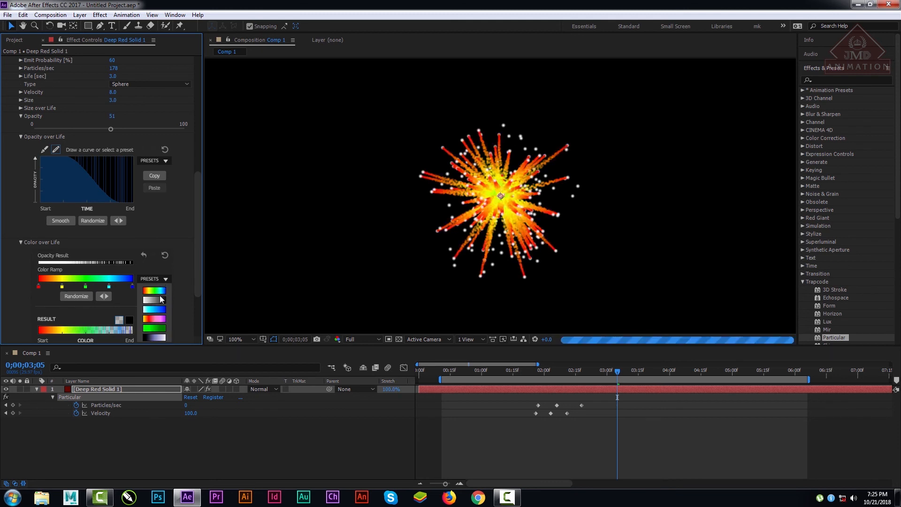
left_click(156, 302)
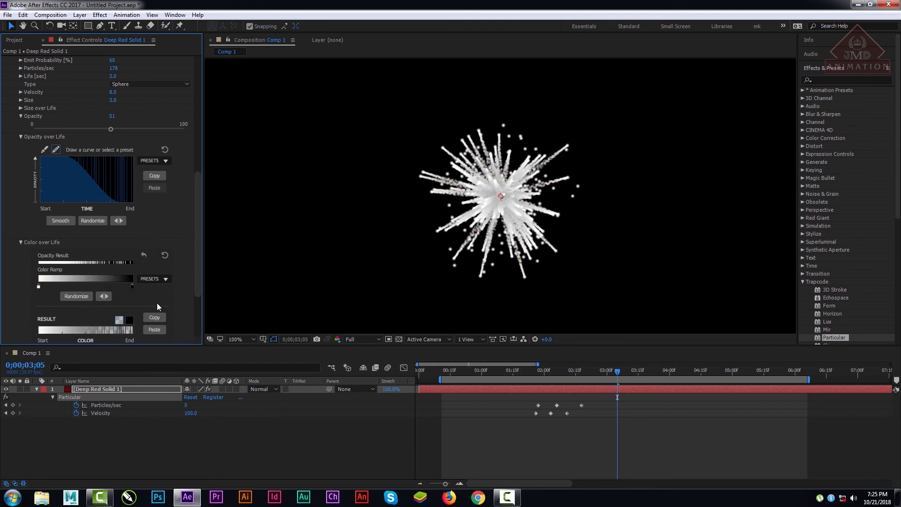
left_click(161, 281)
left_click(159, 321)
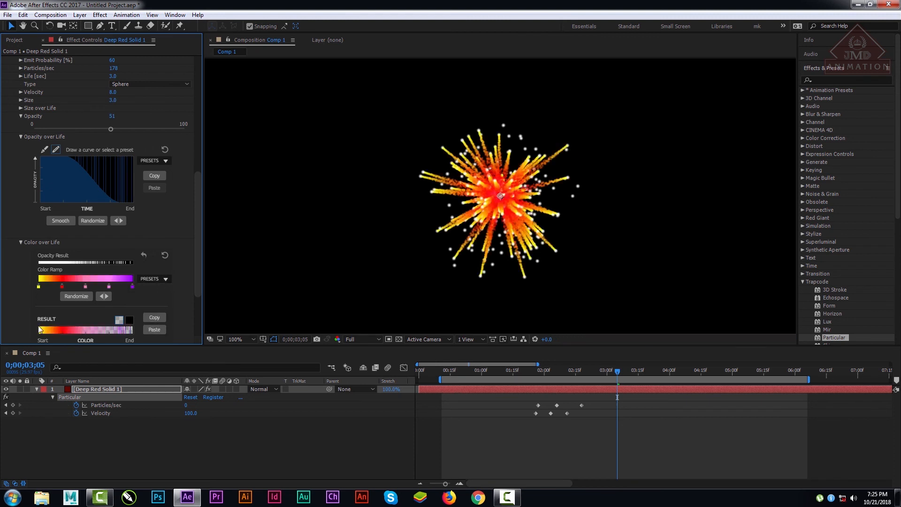
Step: Randomize the Color over Life ramp, and restore the yellow, red, pink and purple preset
left_click(78, 296)
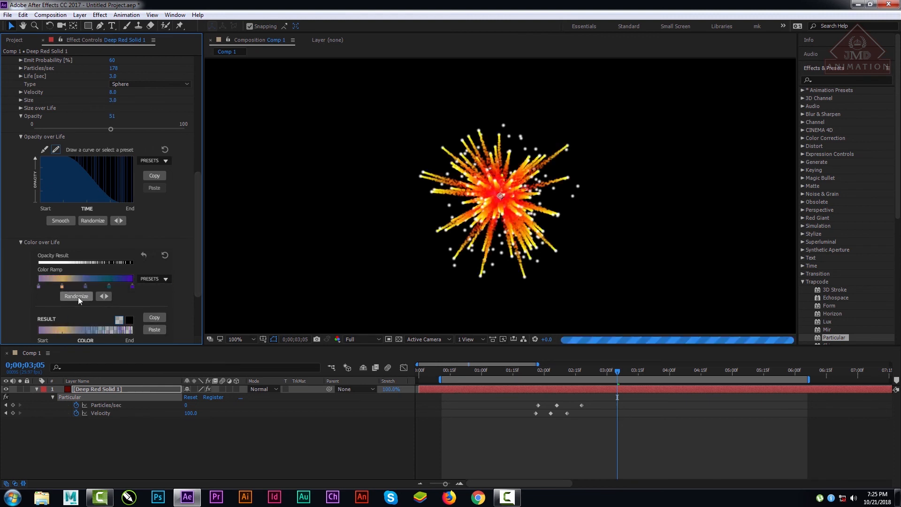
left_click(153, 280)
left_click(159, 321)
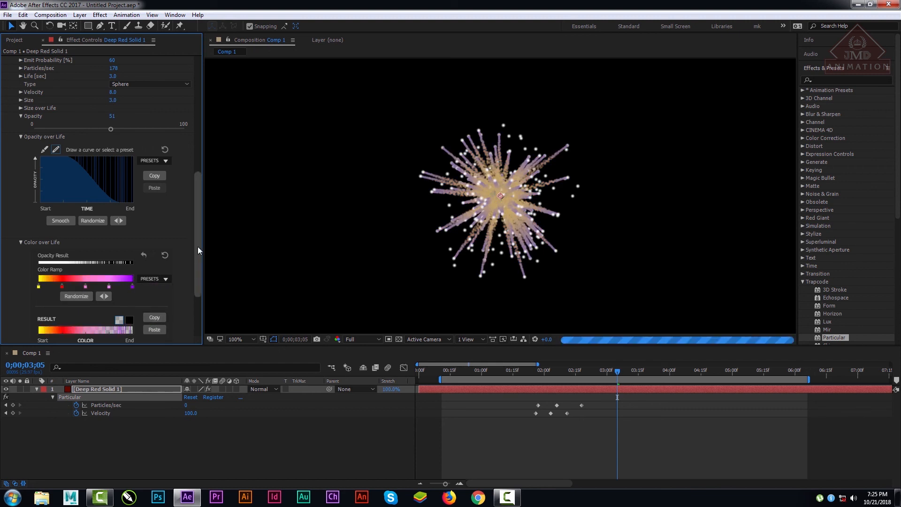
Step: Try a Color From Main of 90% for the Aux System particles, and return it to 0
scroll(199, 224, "down", 3)
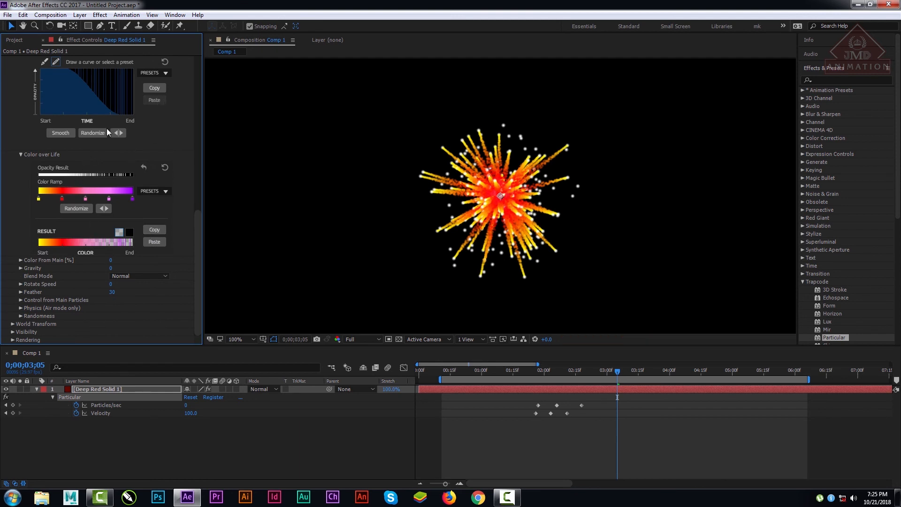
left_click_drag(197, 234, 212, 254)
left_click_drag(111, 261, 154, 263)
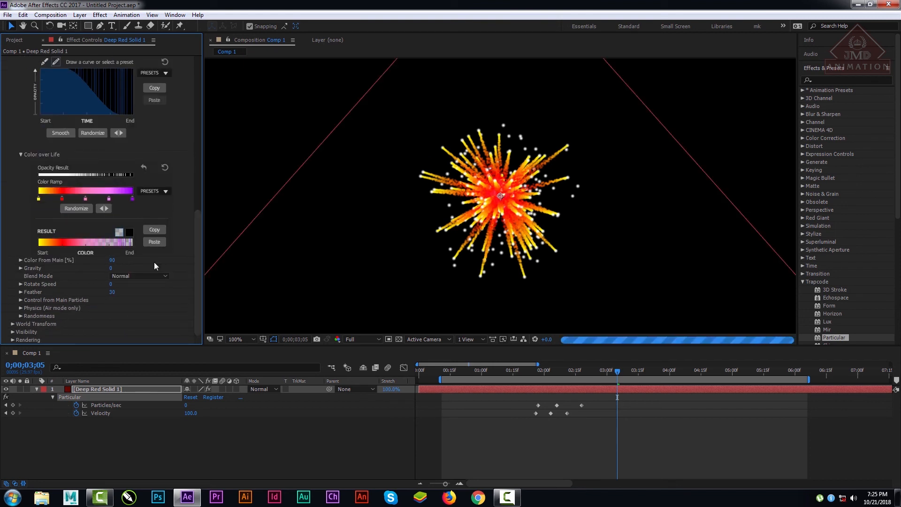
left_click_drag(114, 261, 70, 261)
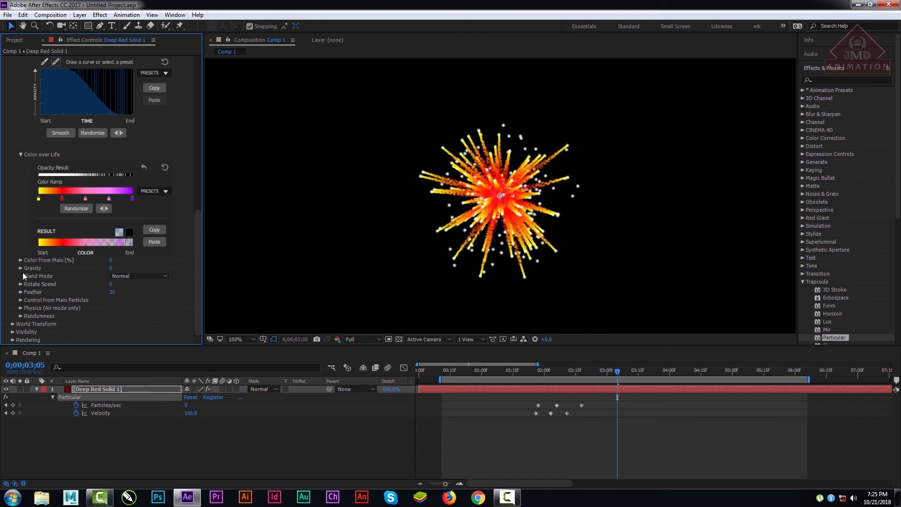
Step: Try an Aux System Gravity of 150, preview the burst at several times, and return Gravity to 0
mouse_move(112, 270)
left_mouse_down()
mouse_move(135, 270)
mouse_move(97, 271)
left_mouse_up()
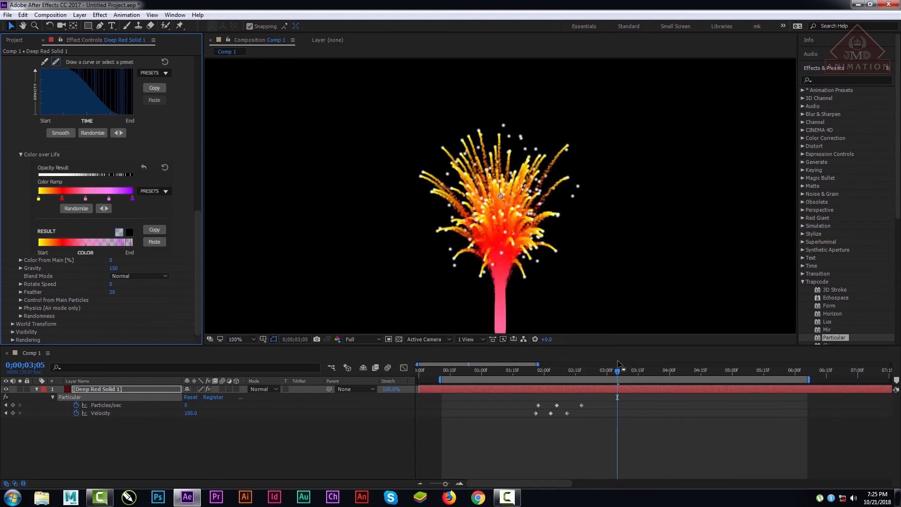
left_click_drag(615, 373, 679, 374)
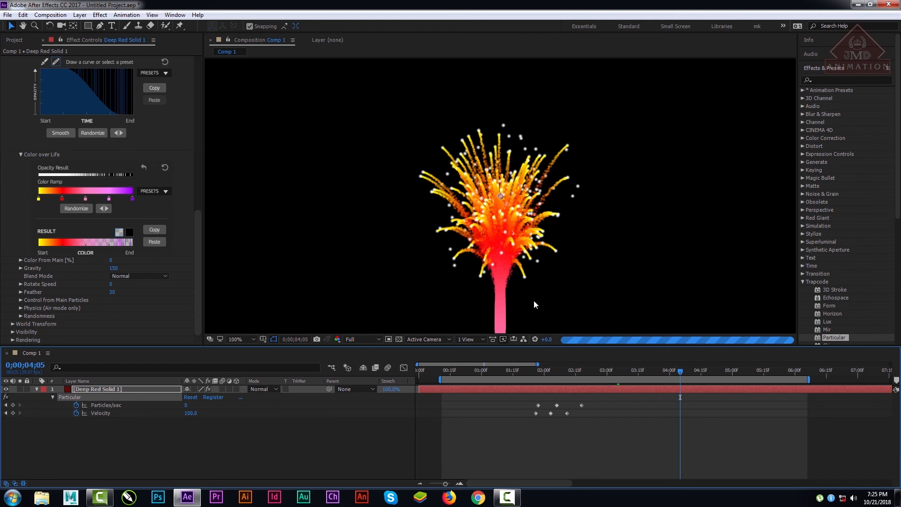
left_click_drag(648, 369, 712, 373)
left_click(238, 340)
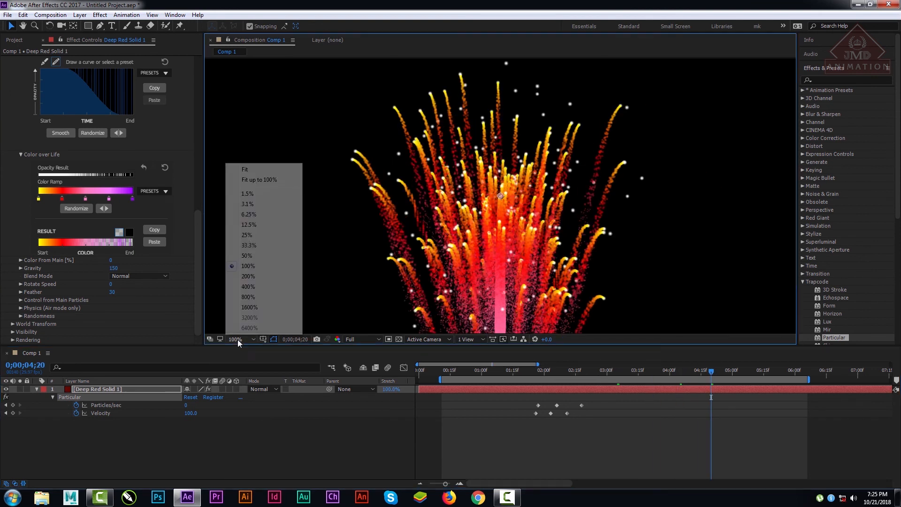
left_click(254, 169)
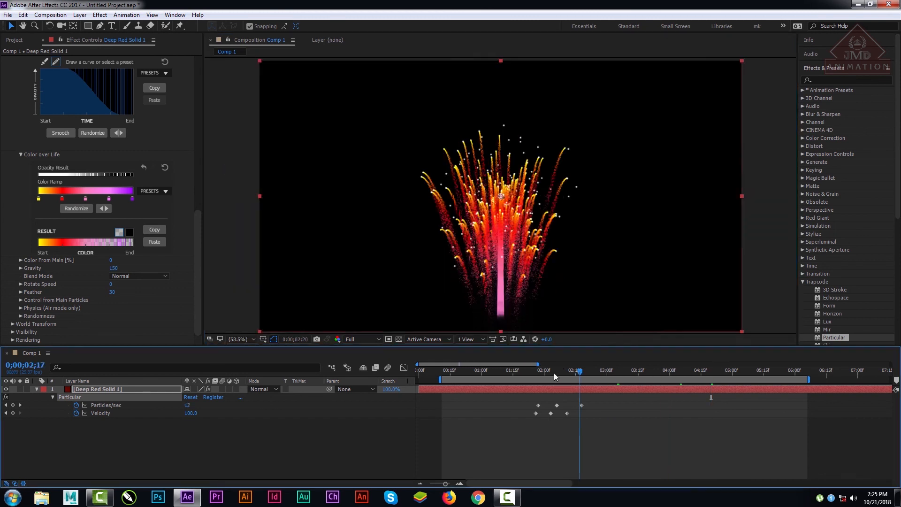
left_click(539, 370)
left_click_drag(538, 371, 713, 371)
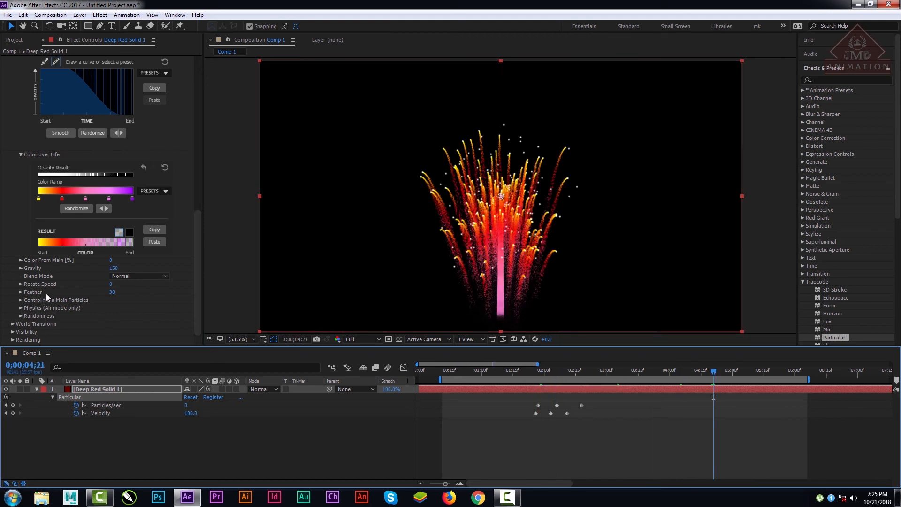
left_click(114, 268)
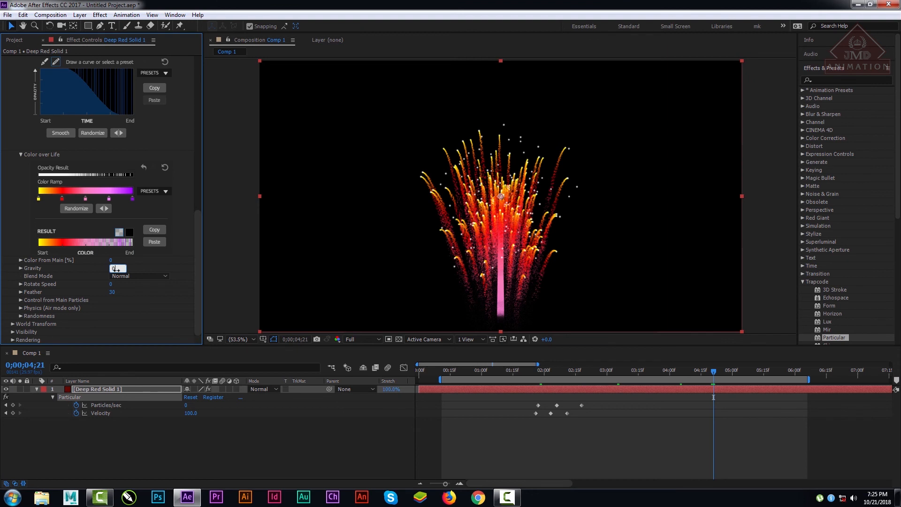
type("0")
key("Return")
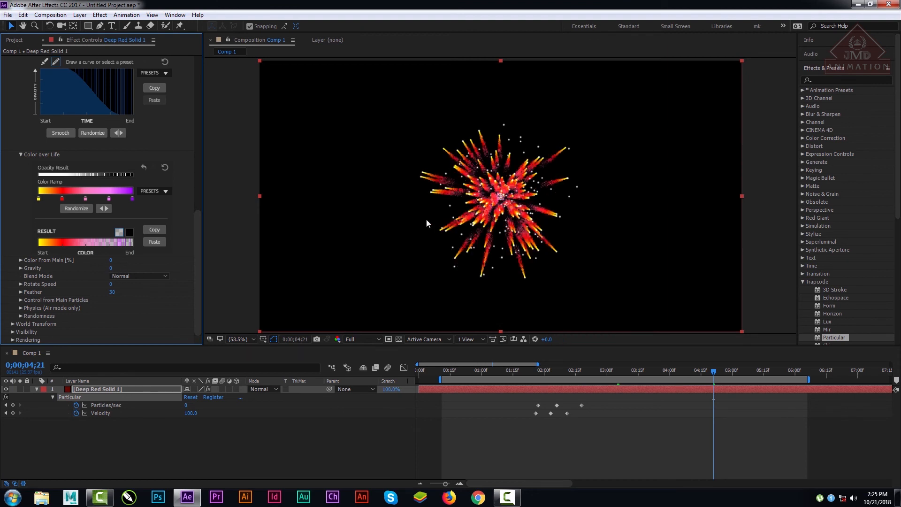
Step: Try the Add blend mode for the Aux System particles, and restore Normal
left_click(126, 276)
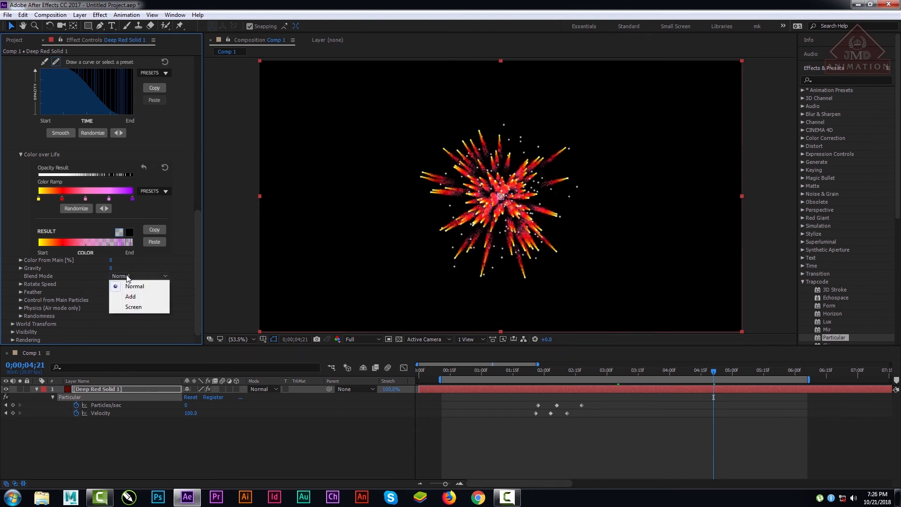
left_click(196, 246)
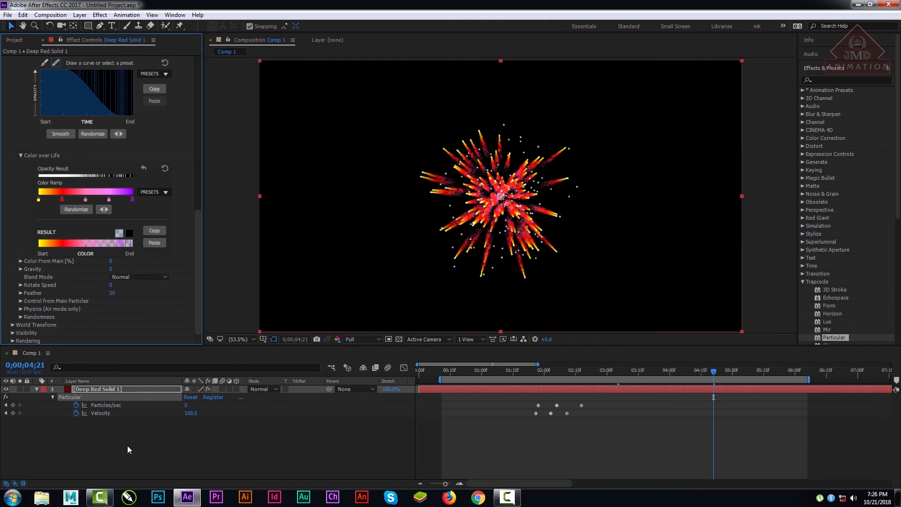
left_click(131, 276)
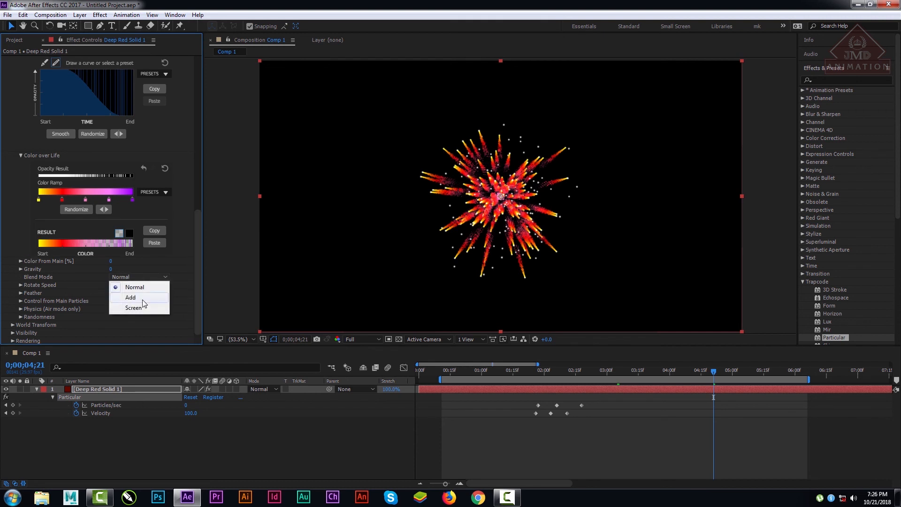
left_click(141, 297)
left_click(146, 277)
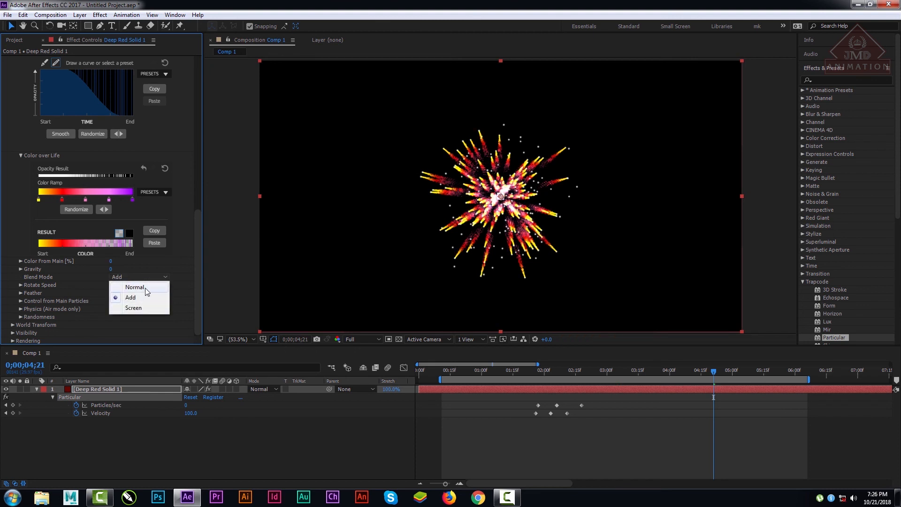
left_click(146, 288)
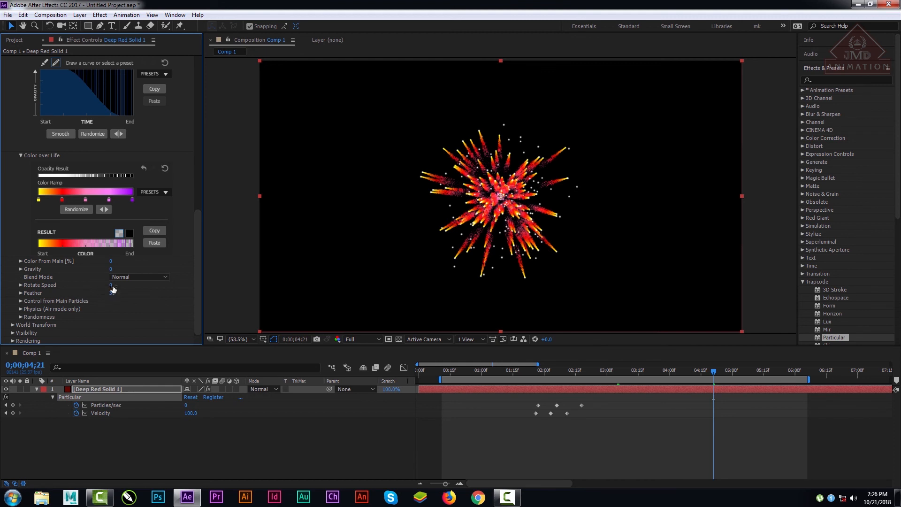
Step: Try an Aux System Rotate Speed of 84, preview the burst over time, and return Rotate Speed to 0
left_click_drag(112, 285, 158, 289)
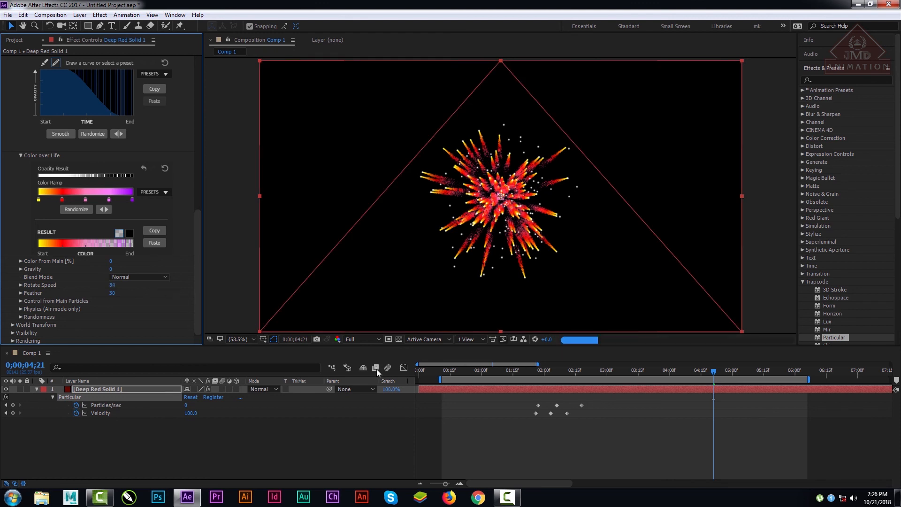
left_click_drag(503, 370, 660, 371)
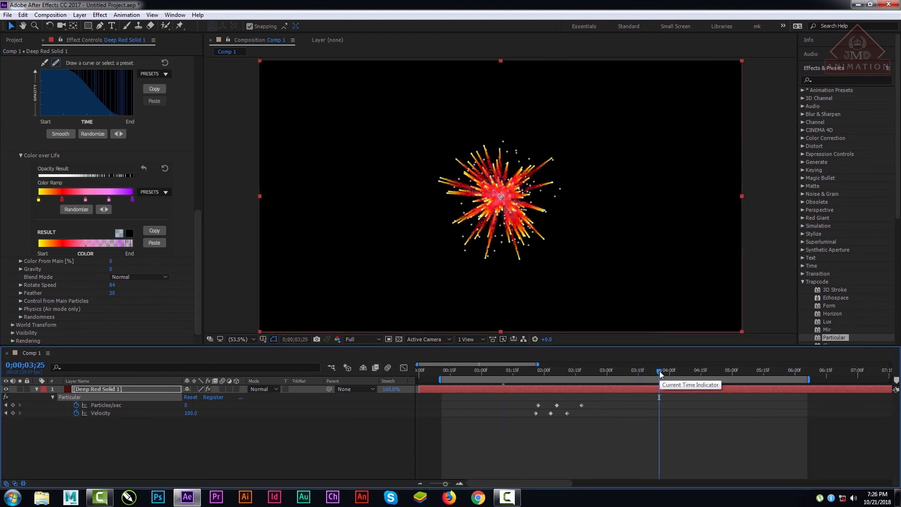
left_click(717, 370)
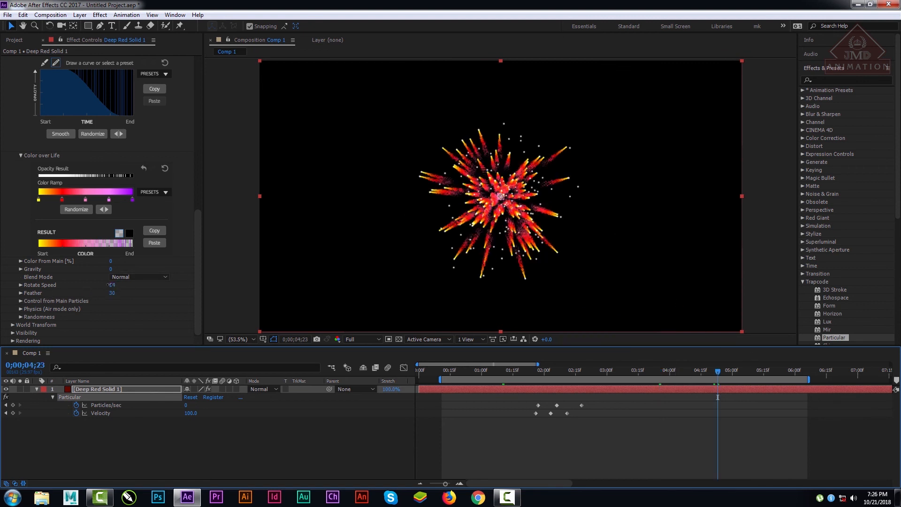
left_click_drag(112, 285, 113, 290)
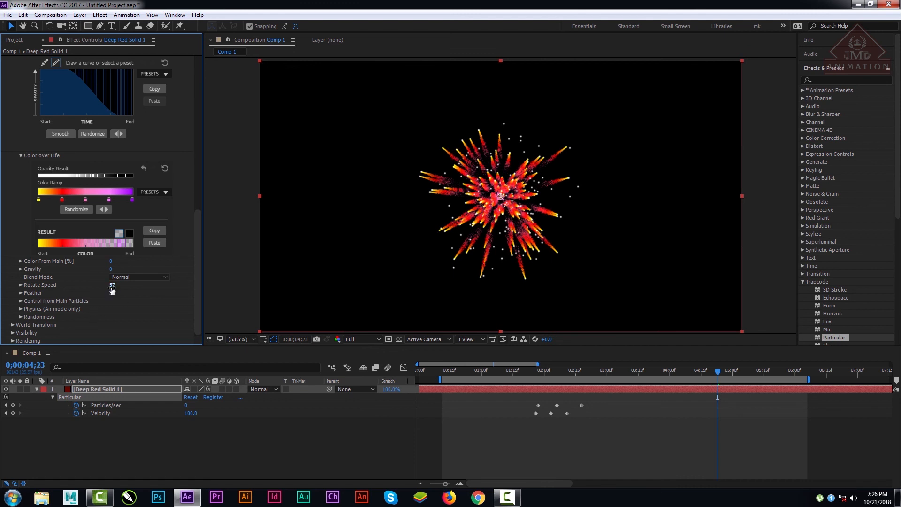
left_click(112, 286)
type("0")
key("Return")
Step: Set the Aux System's Feather to 50
left_click_drag(111, 298, 2, 308)
left_click_drag(110, 293, 139, 295)
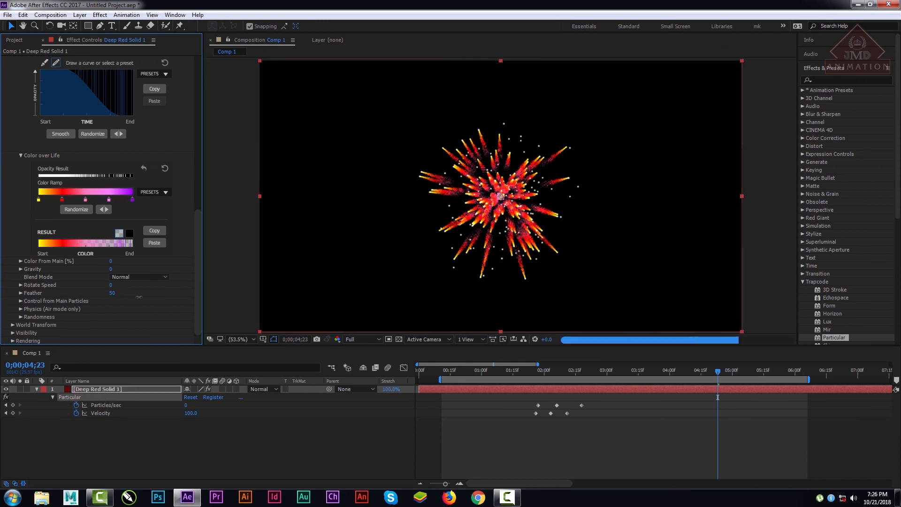
Step: Expand the Control from Main Particles settings and raise Inherit Velocity to 530
left_click(20, 301)
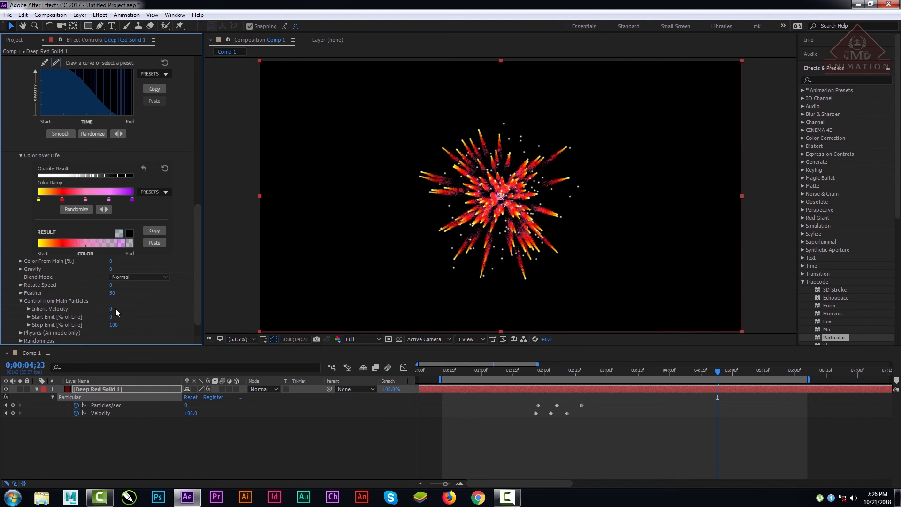
left_click_drag(111, 310, 136, 310)
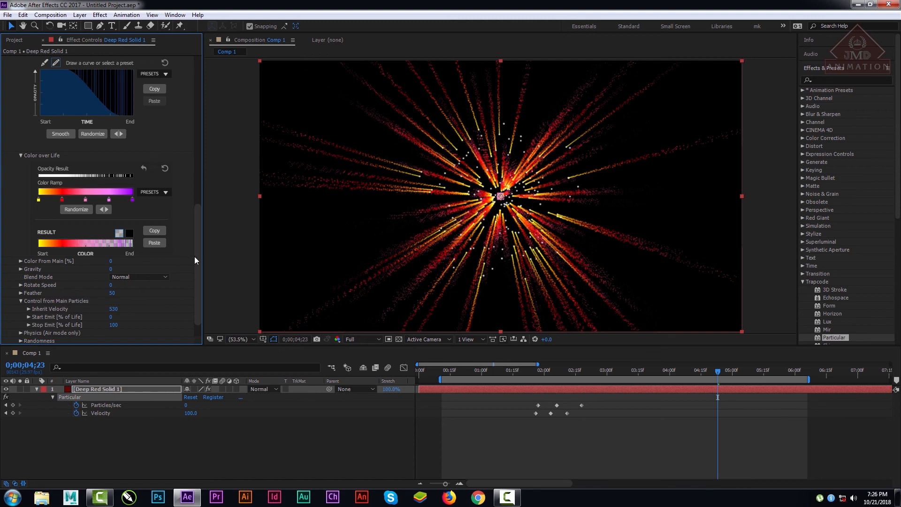
Step: Set Start Emit to 6% and Stop Emit to 61% of life for the Aux particles, and preview the burst over time
left_click_drag(196, 257, 198, 266)
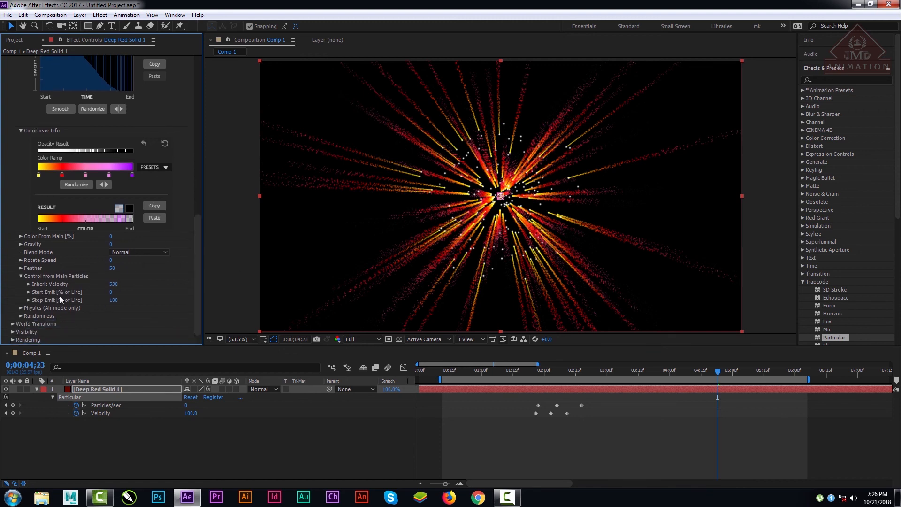
left_click_drag(121, 293, 26, 298)
left_click(28, 292)
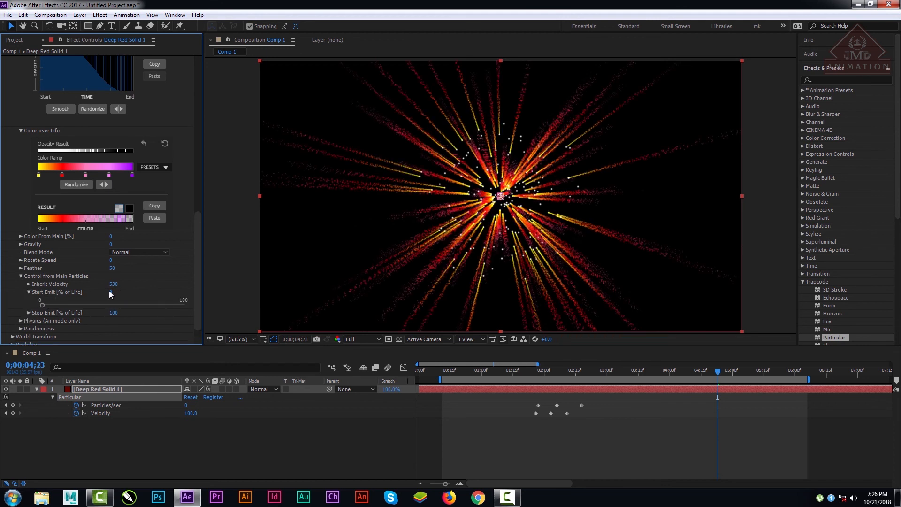
left_click(30, 292)
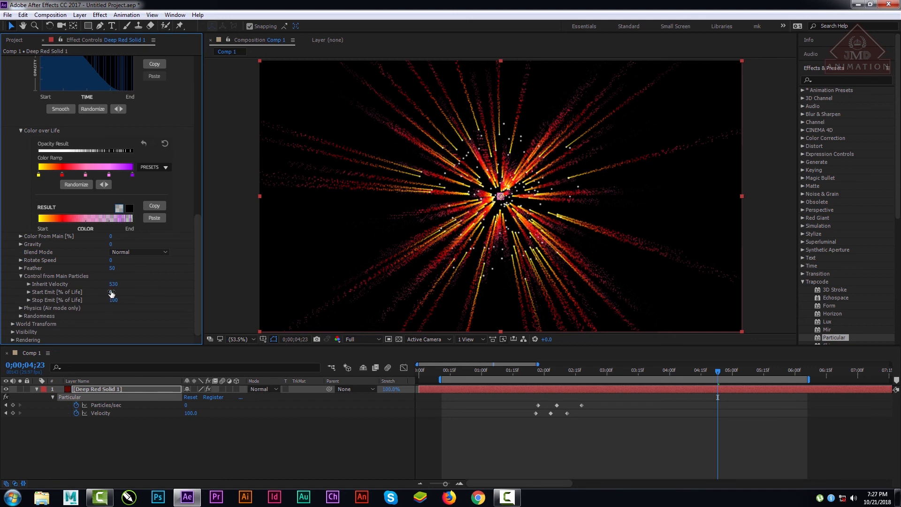
left_click_drag(111, 292, 115, 290)
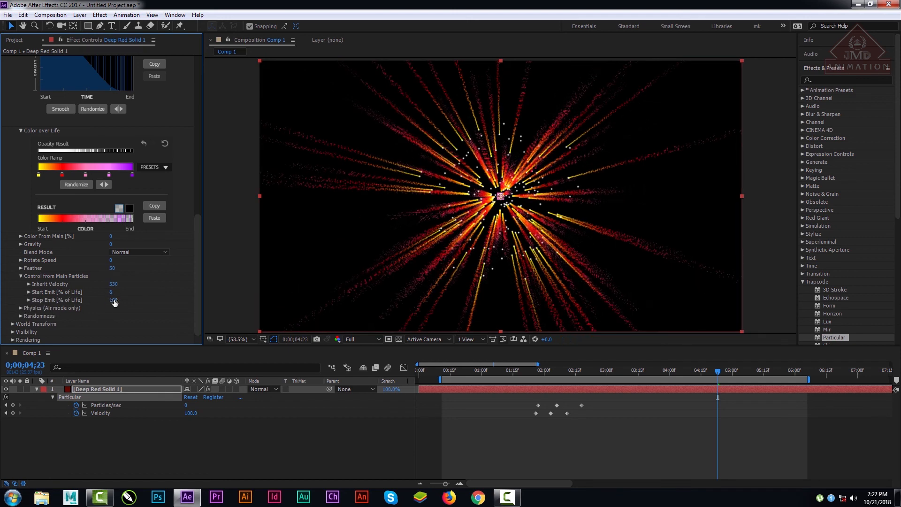
left_click_drag(114, 300, 97, 301)
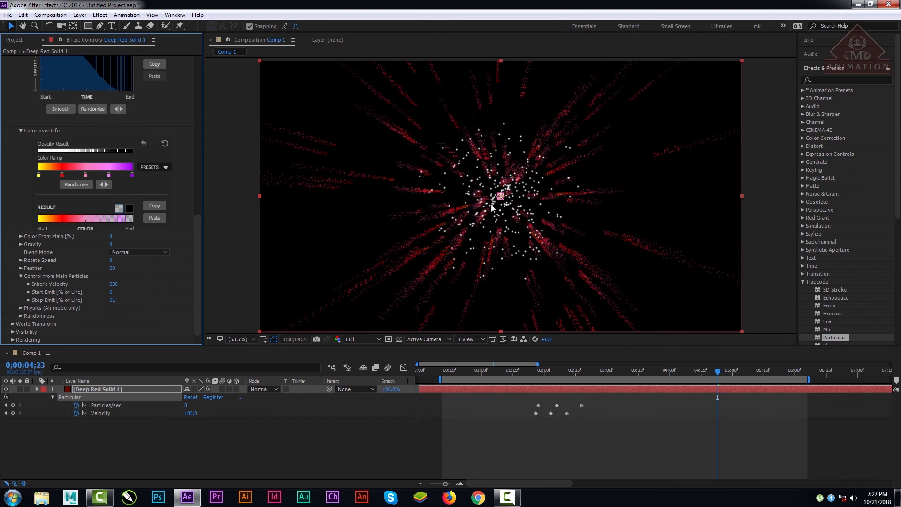
left_click_drag(501, 371, 649, 370)
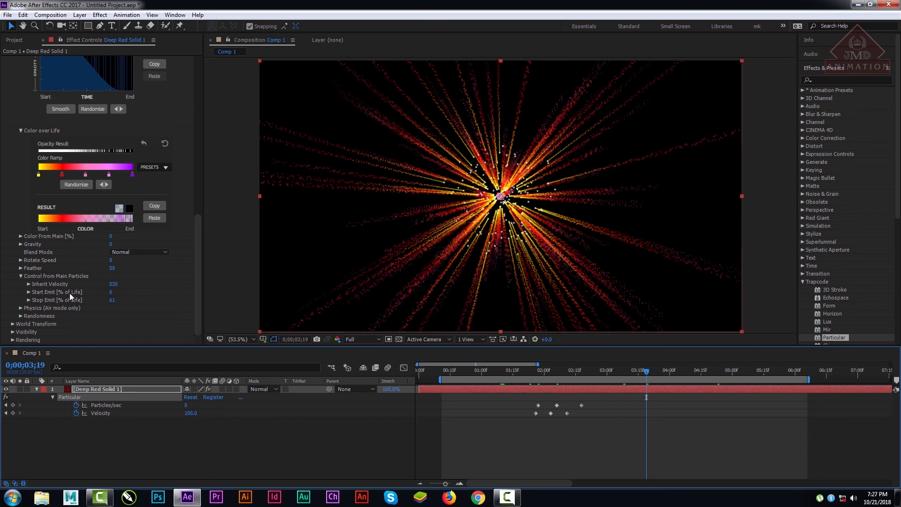
Step: Return the Aux particles' Inherit Velocity to 0
left_click(113, 285)
type("0")
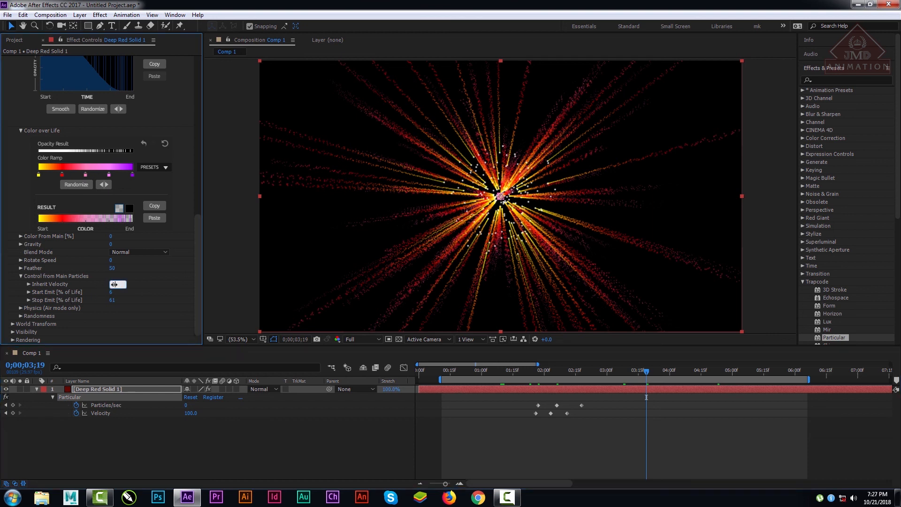
key("Return")
Step: Try a Stop Emit of 0% of life for the Aux particles, preview it, and set Stop Emit to 98%
left_click(113, 301)
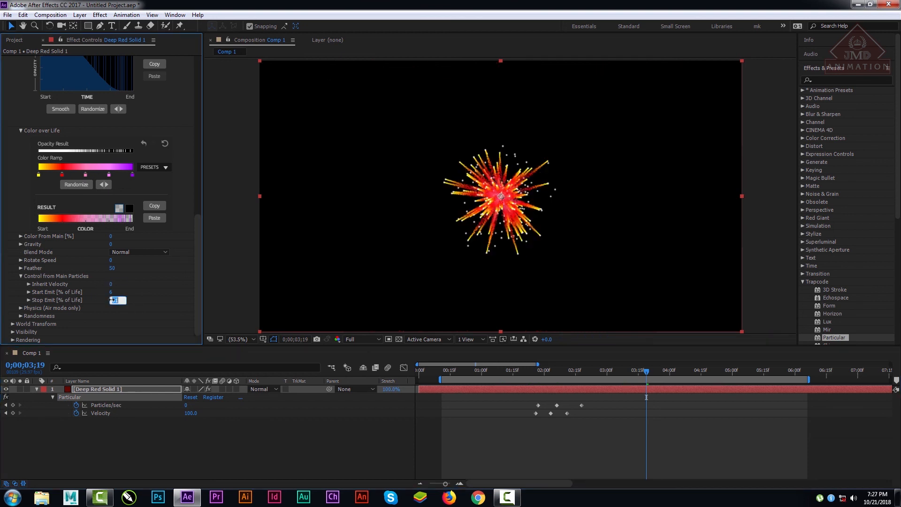
type("0")
key("Return")
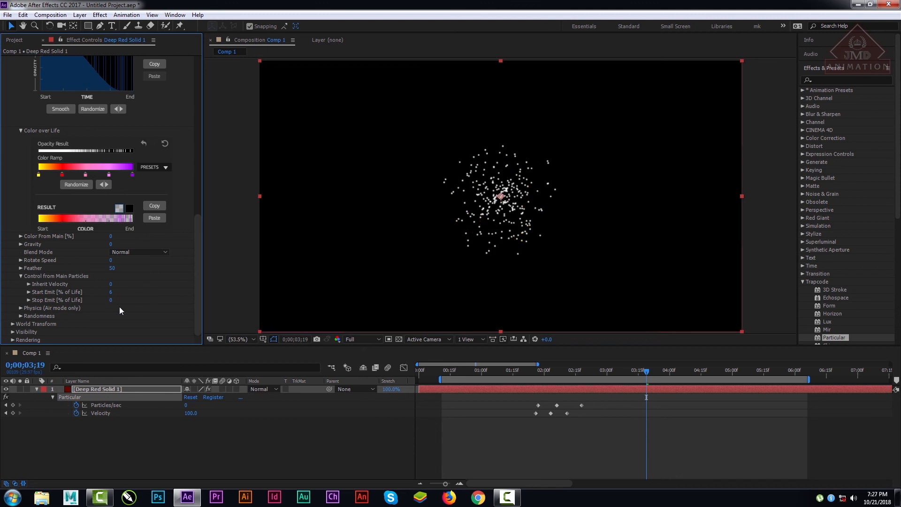
left_click_drag(557, 373, 708, 379)
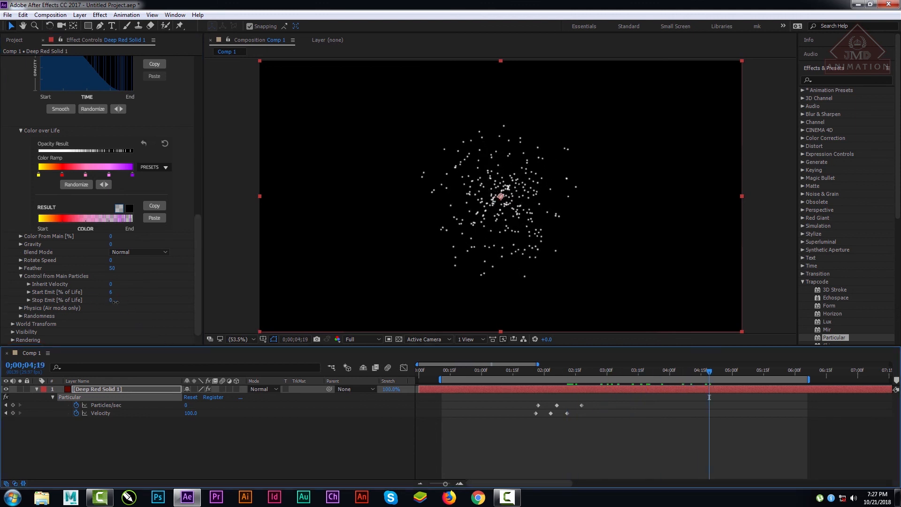
left_click_drag(114, 301, 158, 305)
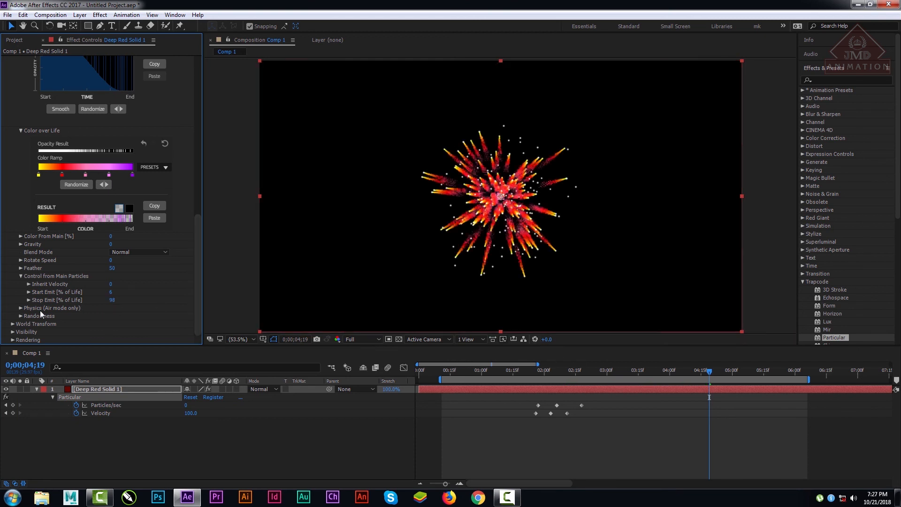
Step: Expand the Aux System's Physics (Air mode only) settings, set Wind Affect to 74%, and preview the burst over time
left_click(20, 308)
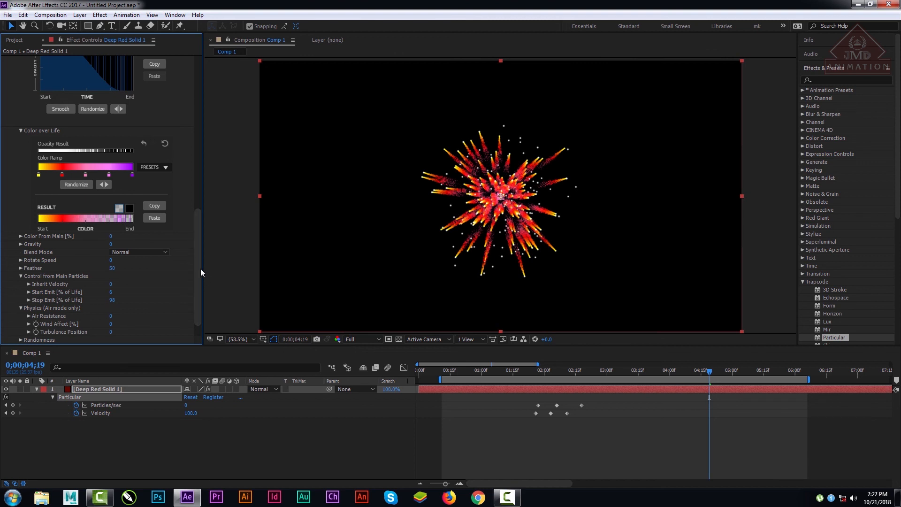
scroll(198, 269, "down", 2)
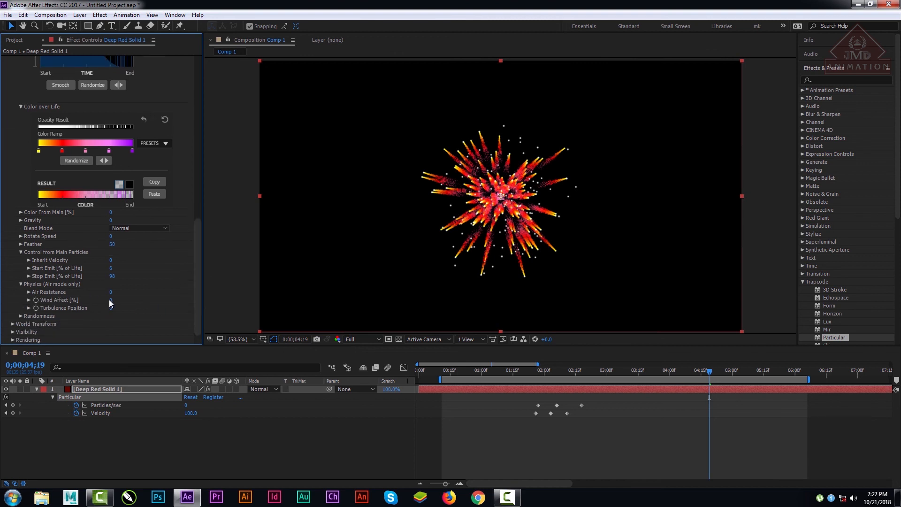
left_click_drag(111, 300, 208, 280)
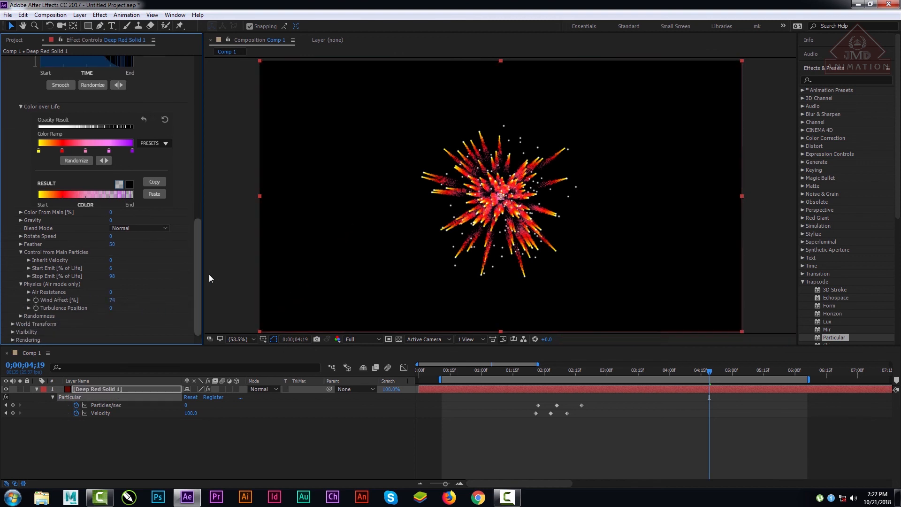
mouse_move(564, 368)
left_mouse_down()
mouse_move(519, 371)
mouse_move(559, 375)
left_mouse_up()
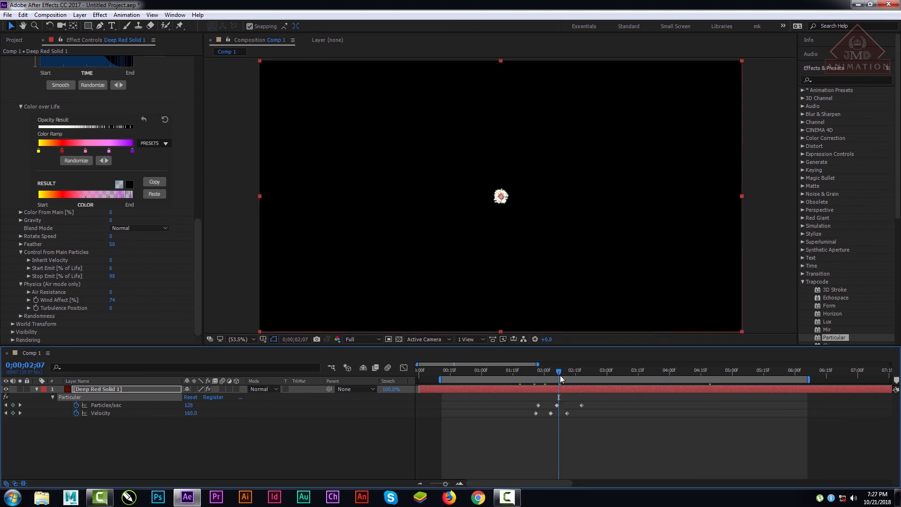
left_click(589, 370)
left_click(647, 370)
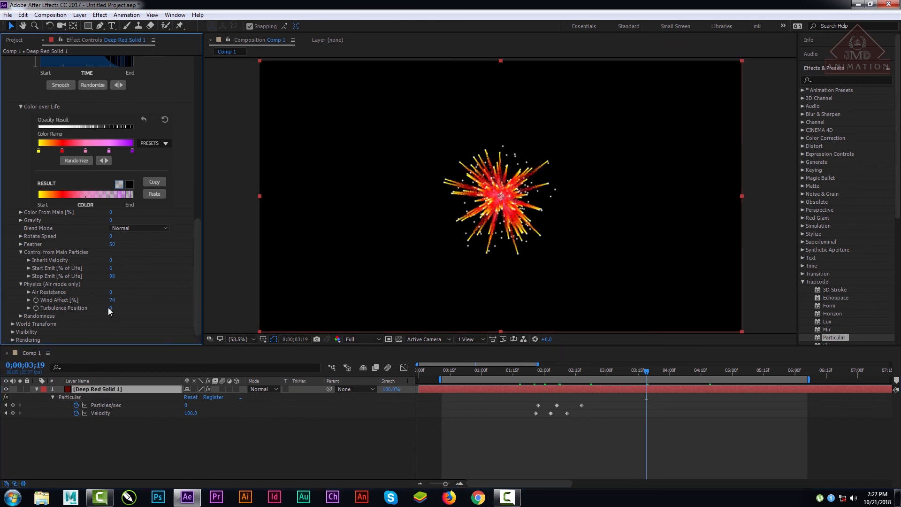
Step: Try a Turbulence Position of 830 for the Aux particles and play the burst at Quarter resolution
left_click_drag(111, 308, 151, 308)
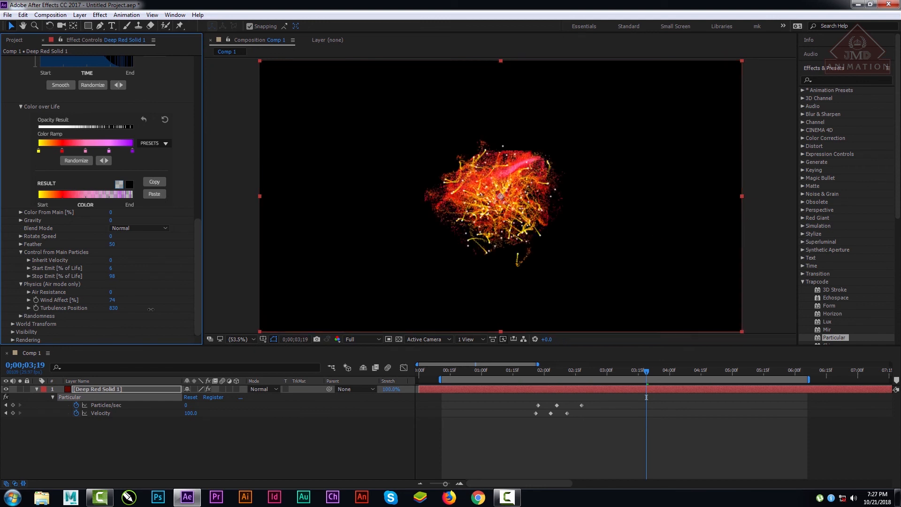
left_click_drag(530, 372, 631, 374)
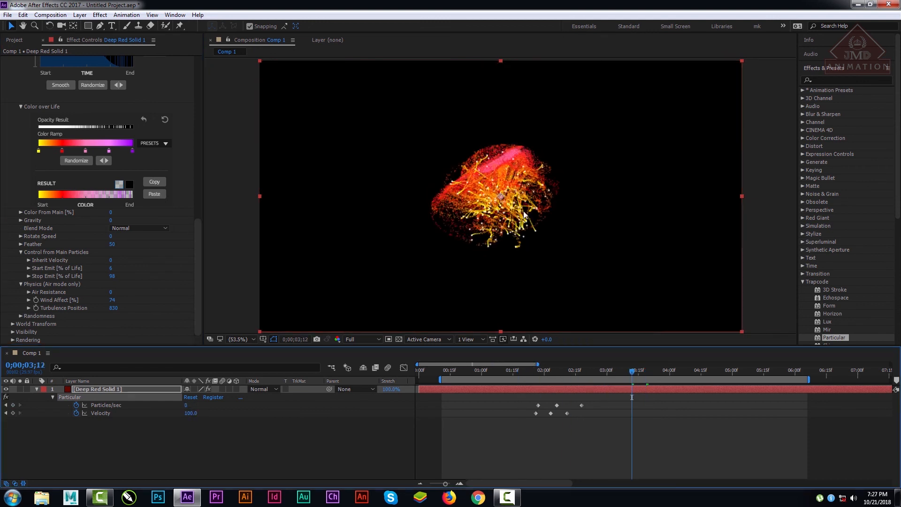
left_click(359, 339)
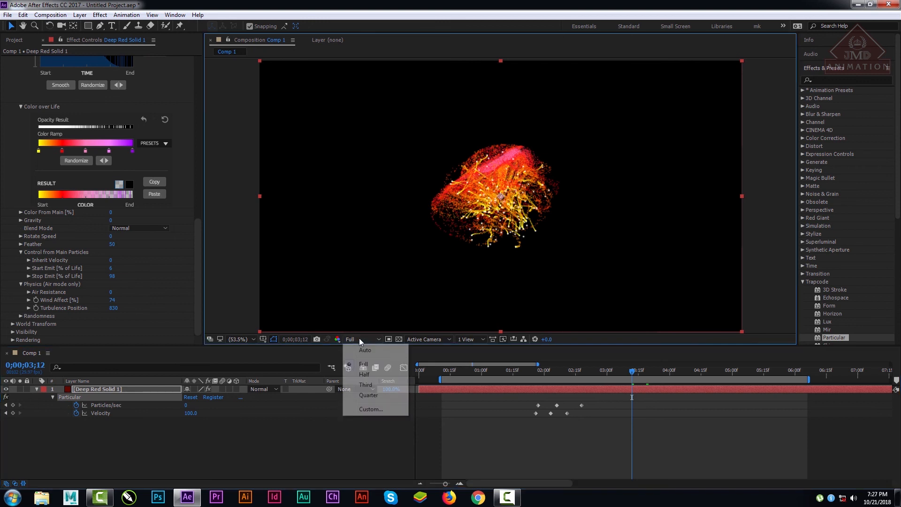
left_click(368, 395)
left_click(500, 372)
key("space")
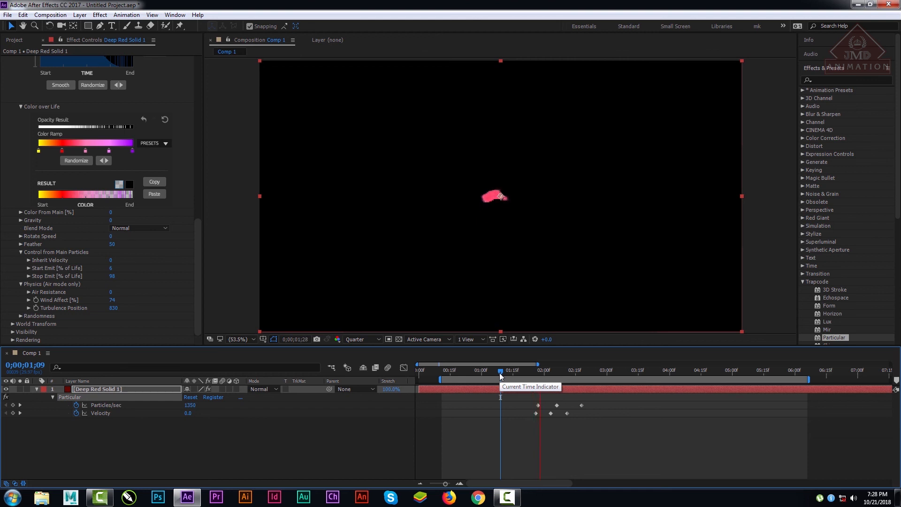
key("space")
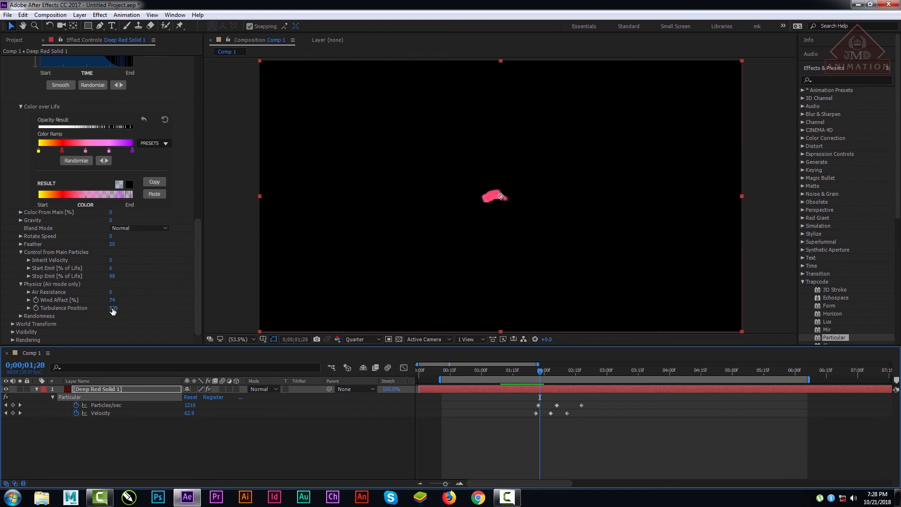
Step: Return the Aux particles' Turbulence Position to 0 and check the burst at 0;00;04;02
left_click(113, 308)
type("0")
key("Return")
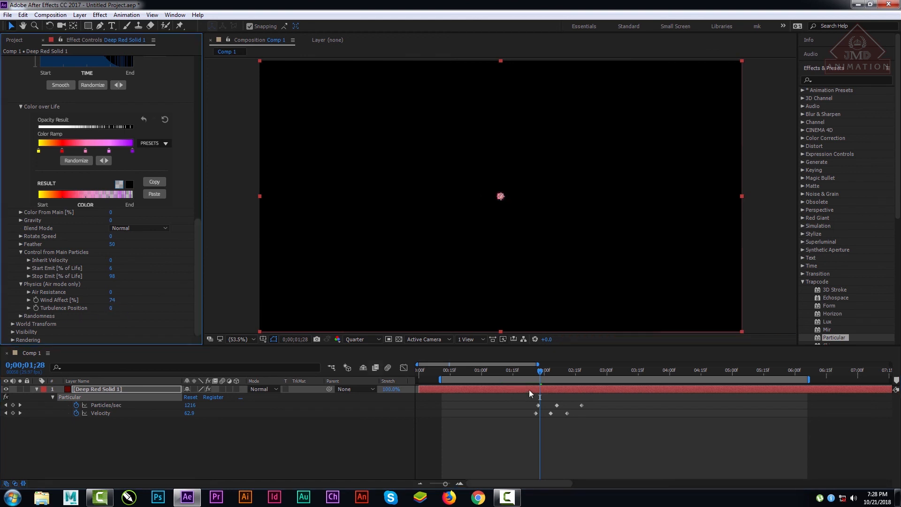
left_click(674, 372)
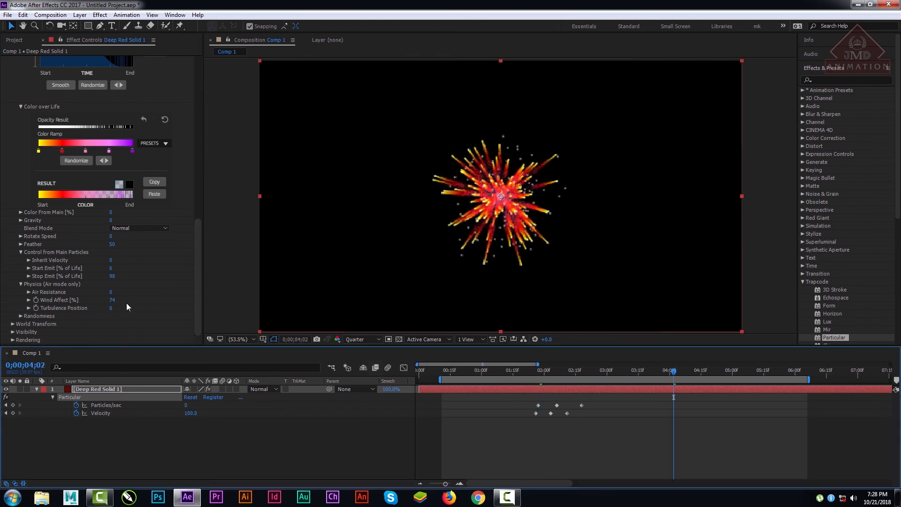
Step: Set the Aux System's Randomness to Life 100, Size 49 and Opacity 100, and inspect the trails at Full resolution
left_click(195, 274)
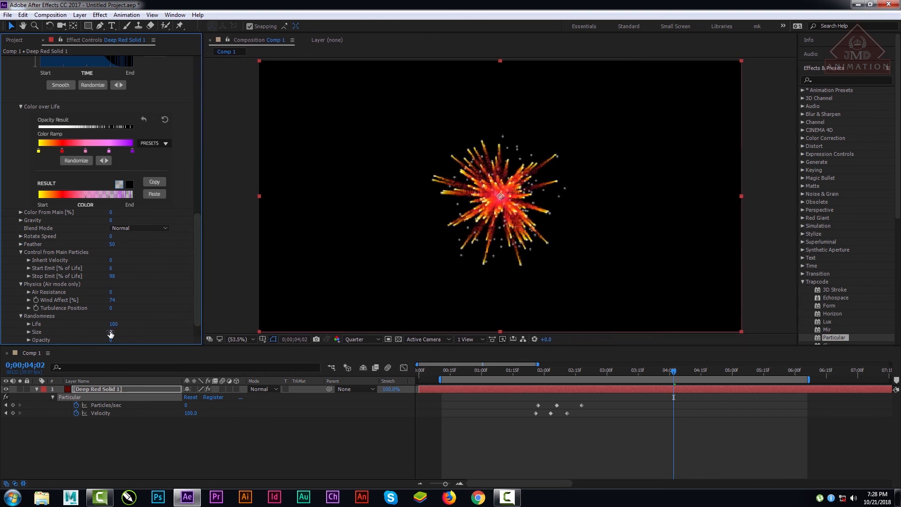
left_click_drag(110, 333, 195, 333)
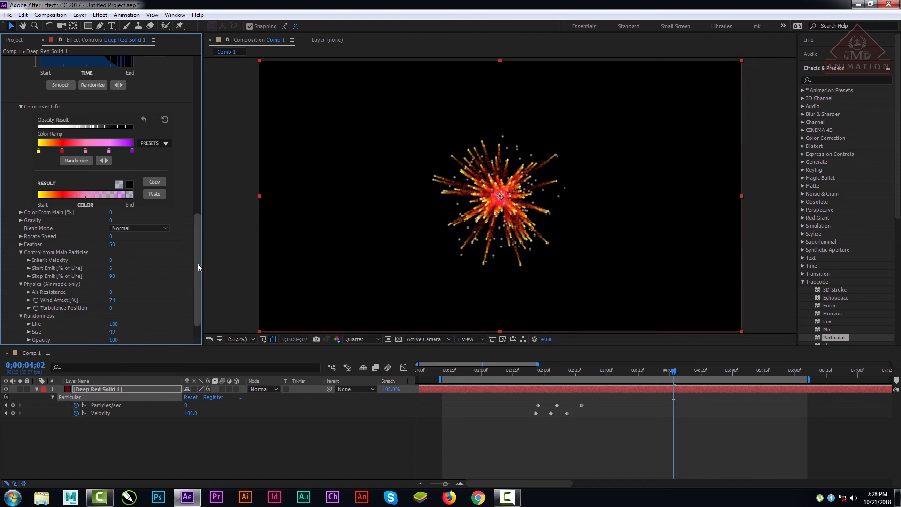
left_click_drag(198, 268, 195, 327)
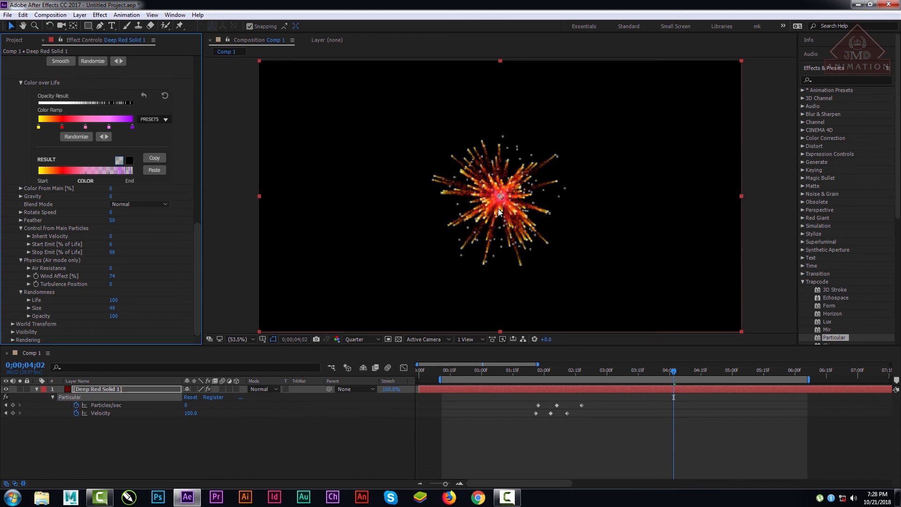
scroll(489, 266, "up", 2)
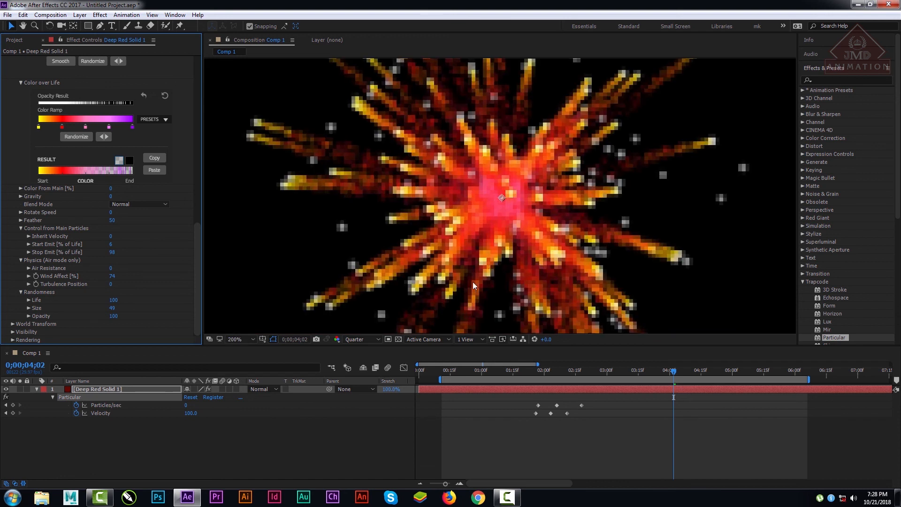
left_click(364, 338)
left_click(359, 372)
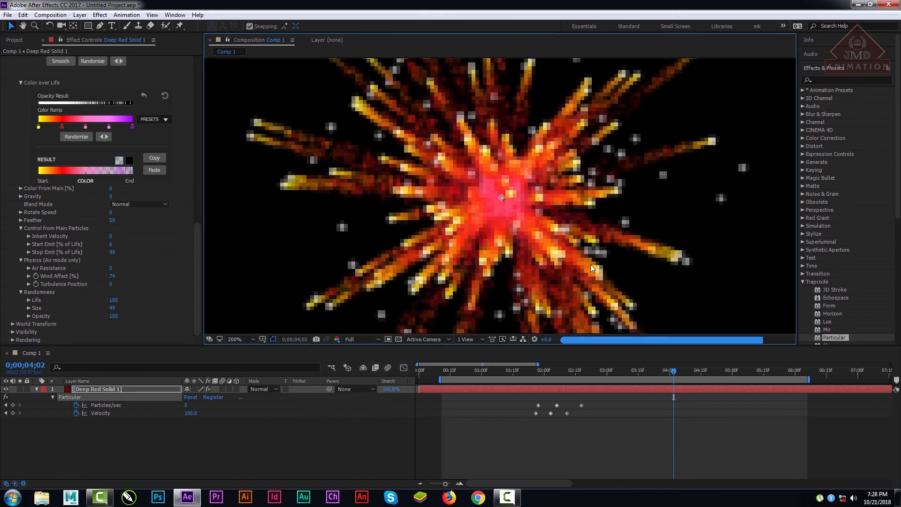
Step: Keep Color From Main at 0% and apply the red-to-blue rainbow preset to the Aux System's Color over Life
left_click(197, 235)
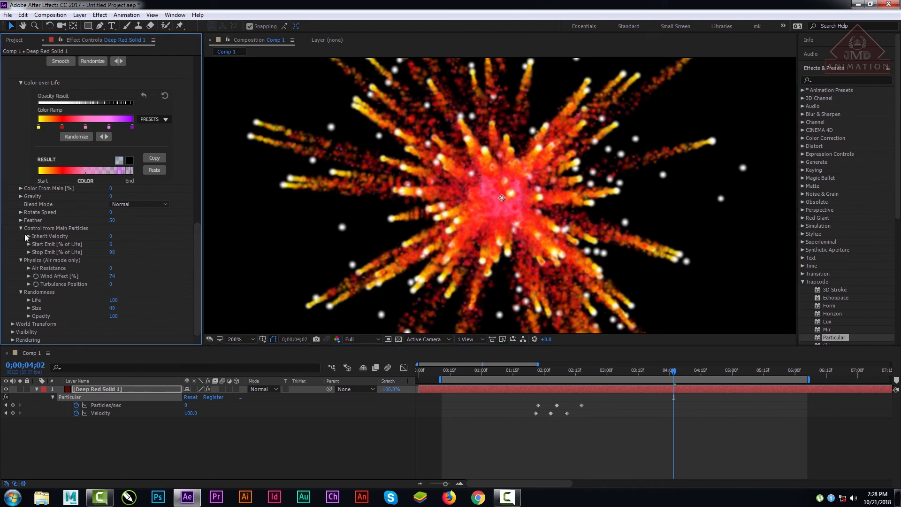
left_click_drag(199, 259, 197, 224)
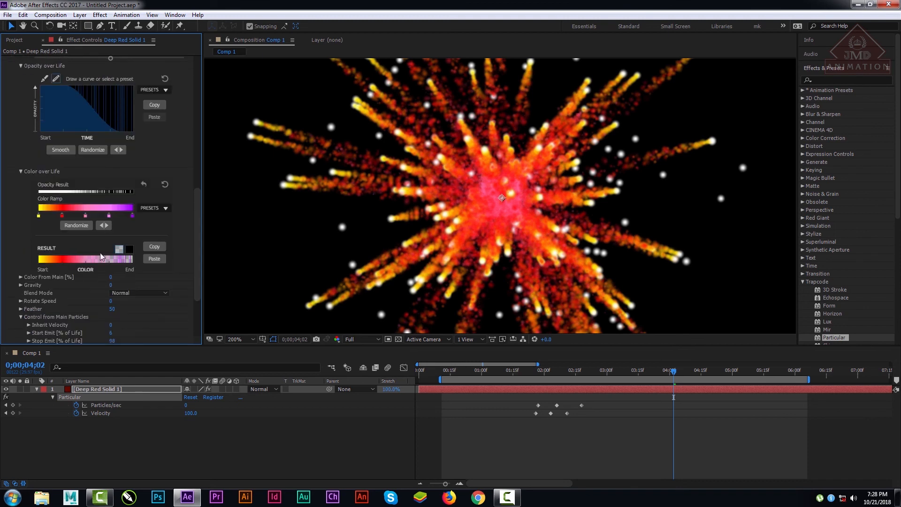
left_click(20, 277)
left_click_drag(35, 290, 3, 294)
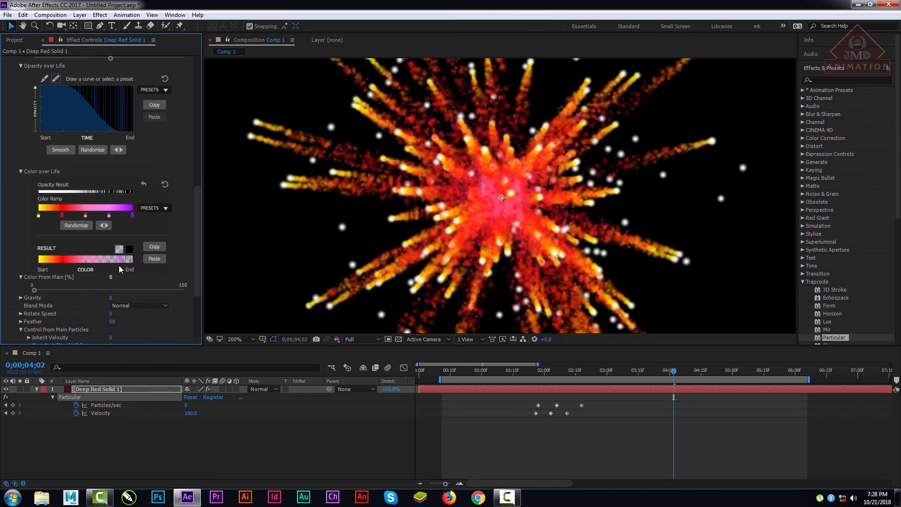
left_click(167, 208)
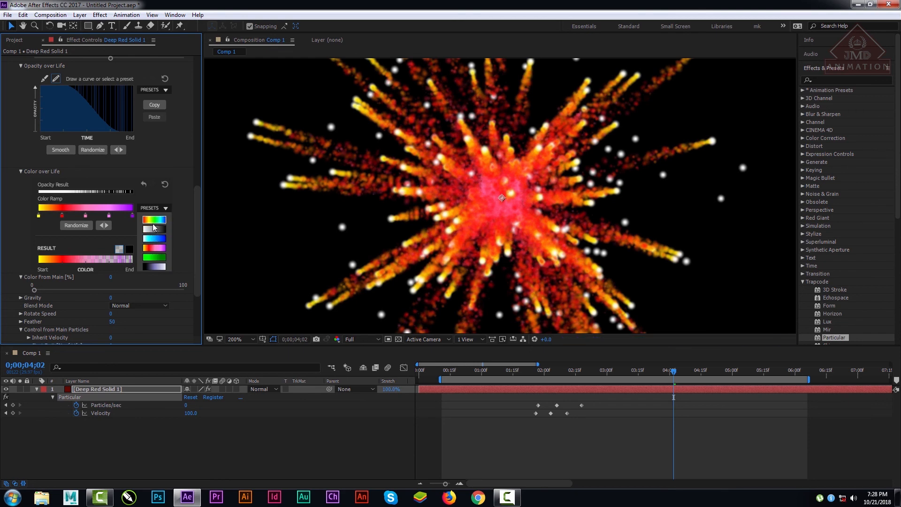
left_click(153, 223)
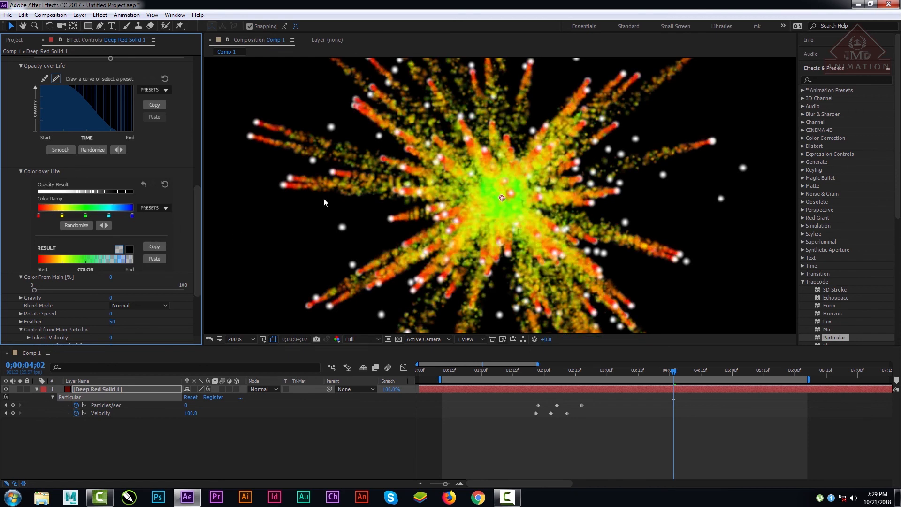
Step: Collapse the Emitter and Aux System settings and expand World Transform, with the whole composition fitted in the viewer
left_click_drag(198, 230, 203, 304)
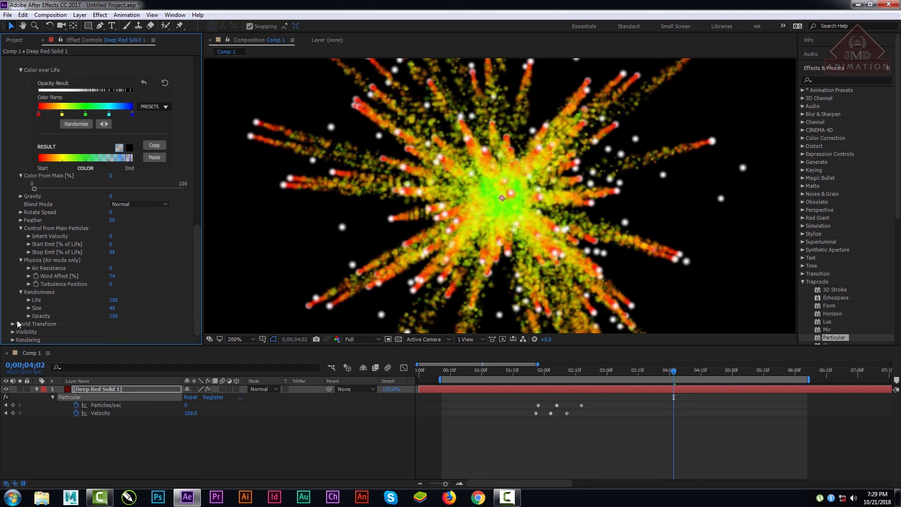
left_click_drag(196, 258, 205, 141)
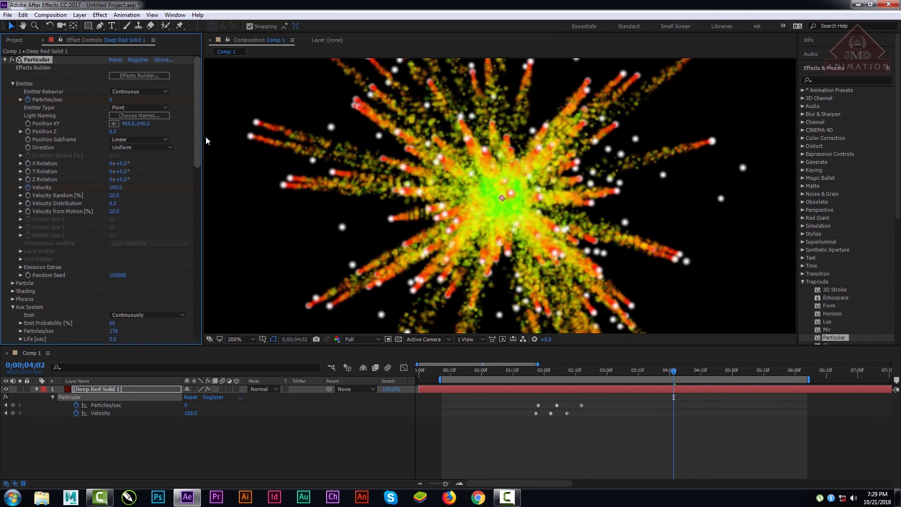
left_click(12, 84)
left_click(12, 115)
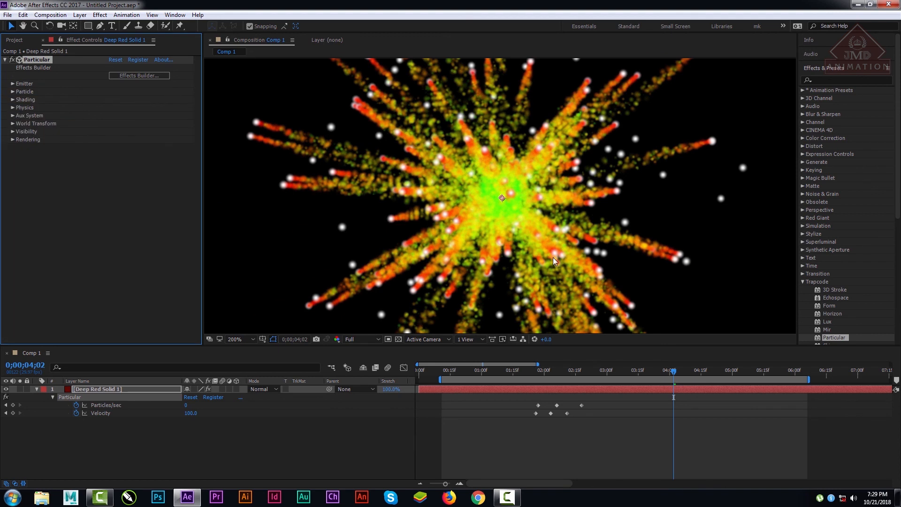
scroll(553, 257, "up", 1)
left_click(236, 341)
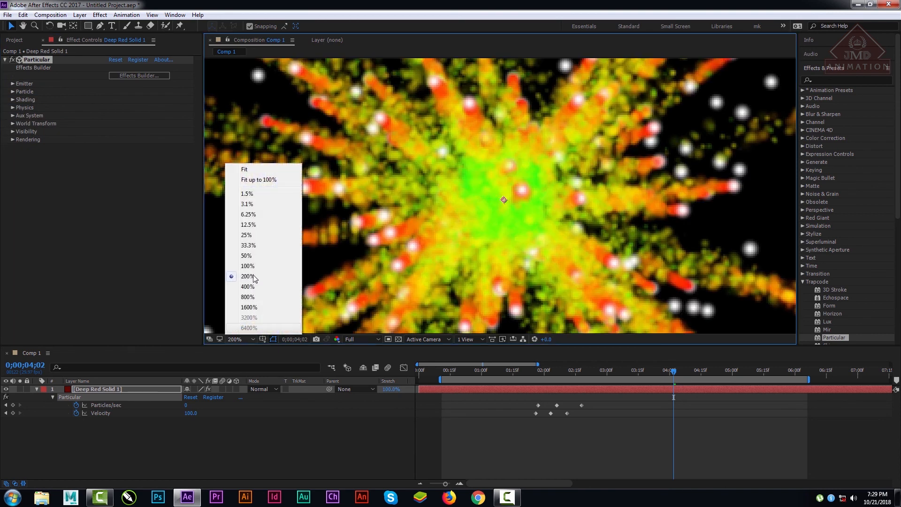
left_click(253, 169)
left_click(12, 123)
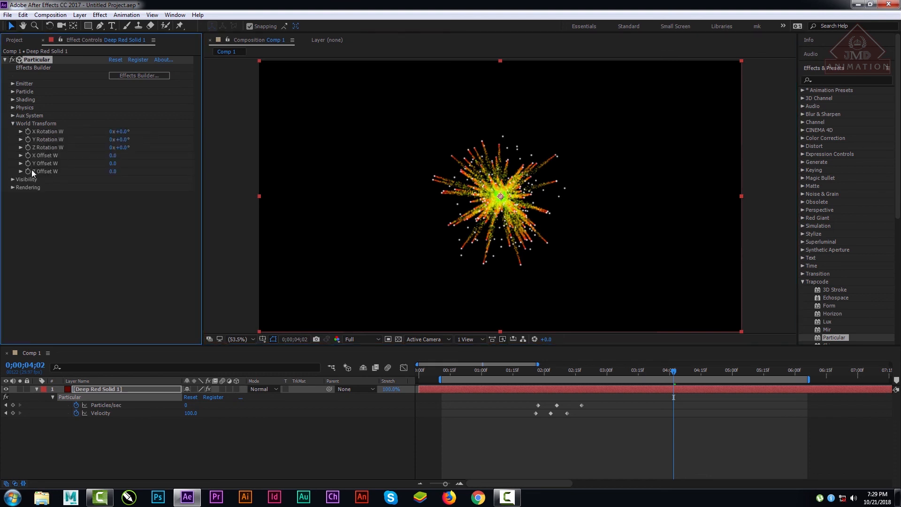
Step: Try rotating the burst with X Rotation W up to 1x+67°, and return it to 0x+0°
left_click_drag(126, 132, 211, 134)
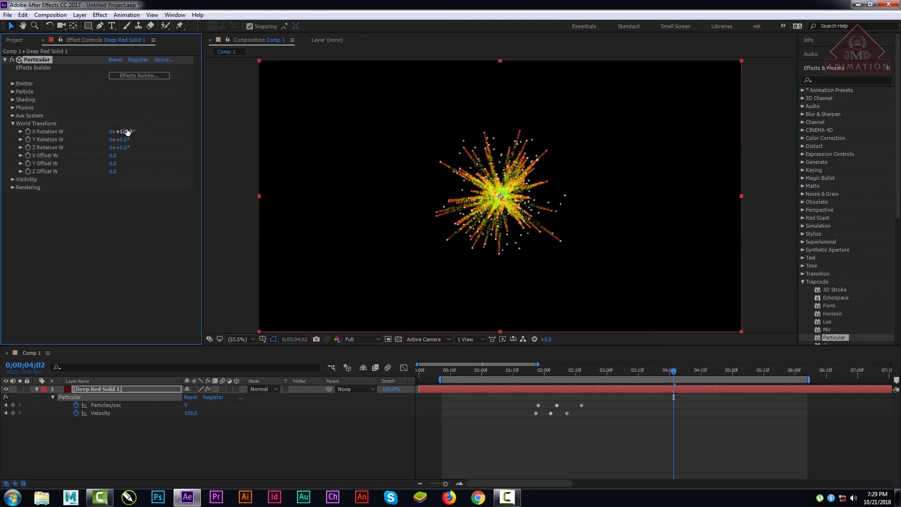
left_click_drag(127, 132, 242, 130)
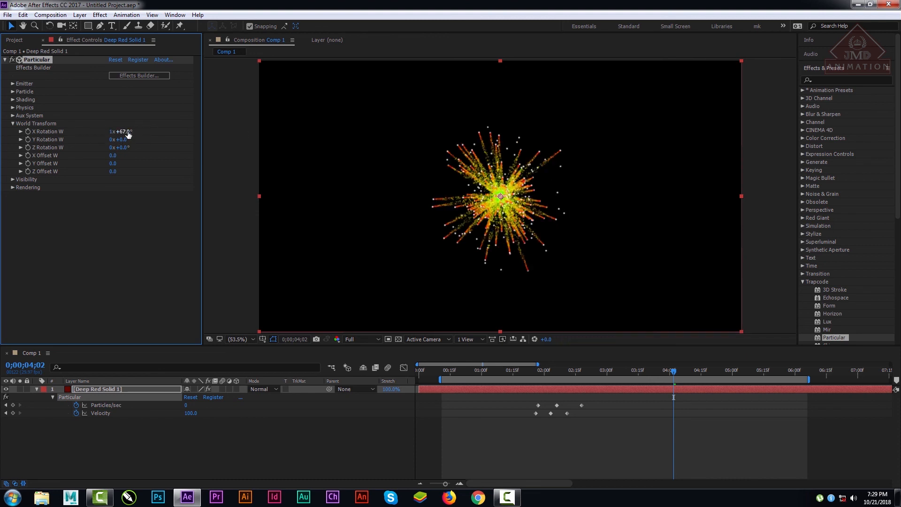
left_click(110, 132)
type("0")
key("Return")
left_click(125, 131)
type("0")
key("Return")
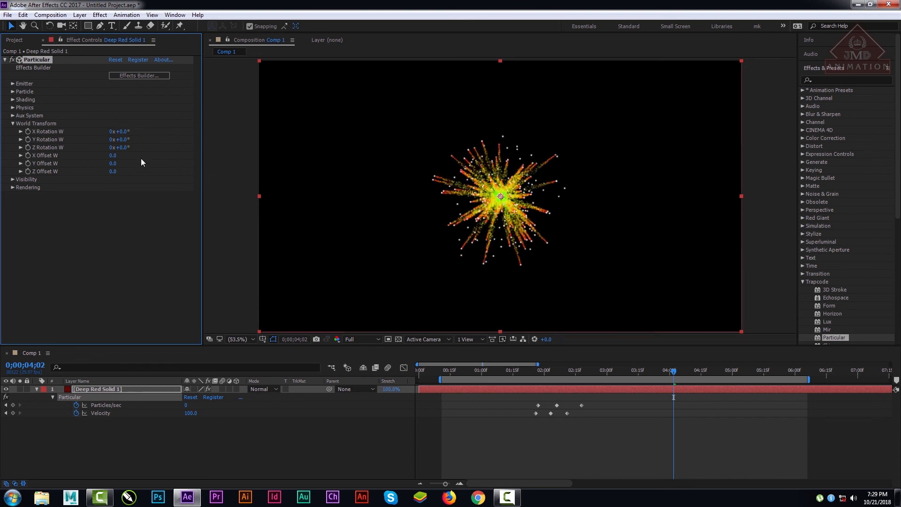
Step: Try X Rotation W values of 360° and 249°, and set the preview resolution to Half
left_click(129, 132)
type("360")
key("Return")
mouse_move(129, 132)
left_mouse_down()
mouse_move(115, 131)
mouse_move(121, 137)
left_mouse_up()
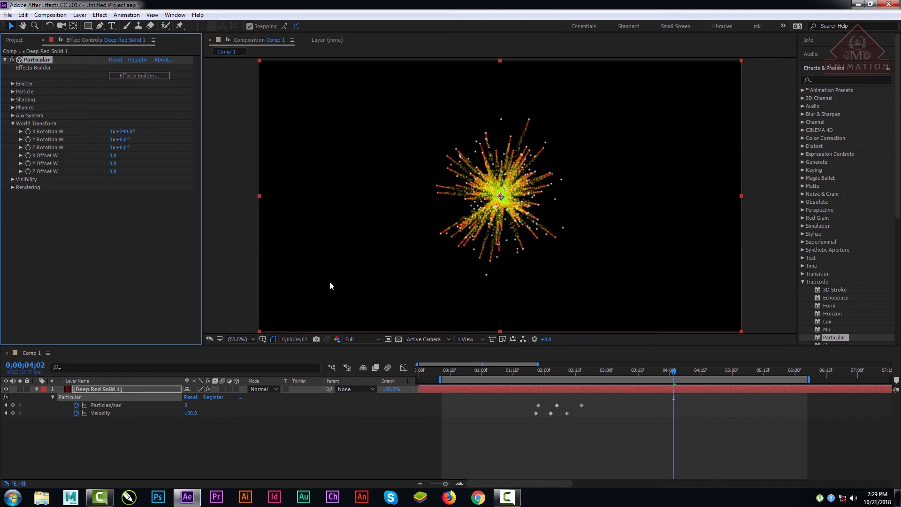
left_click(362, 339)
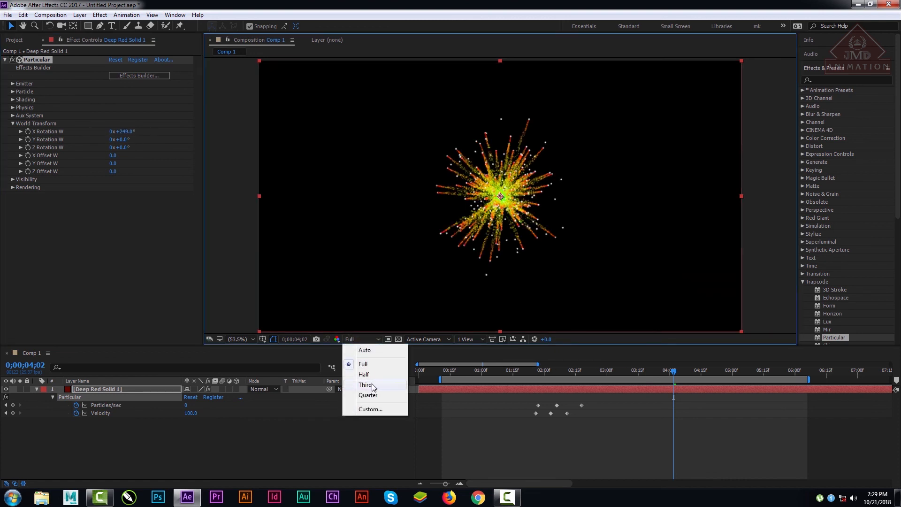
left_click(365, 374)
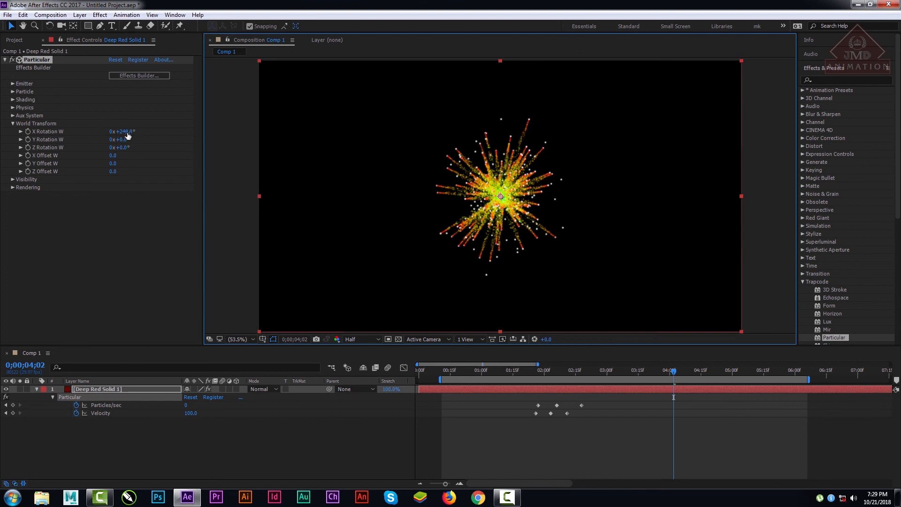
Step: Set World Transform's X Rotation W to 1x+258°, Y Rotation W to 0x+285° and Z Rotation W to 1x+64°
left_click_drag(128, 136, 259, 132)
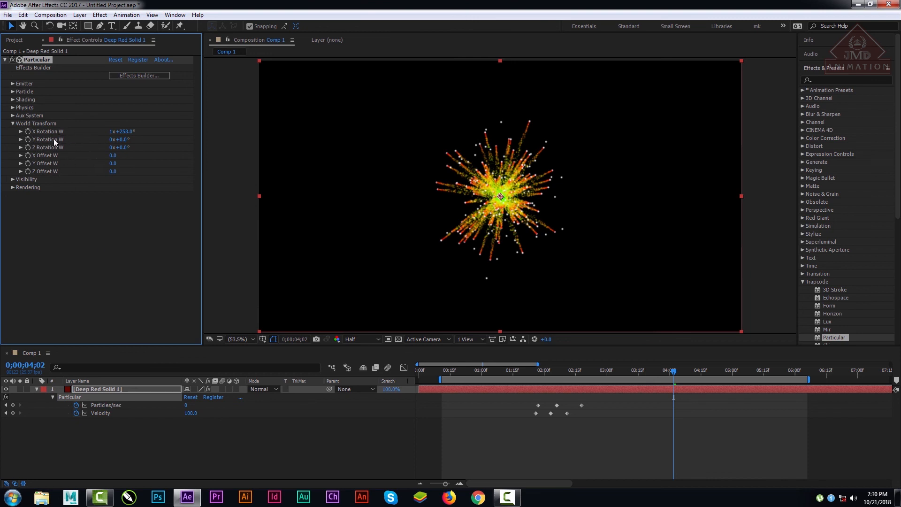
left_click_drag(128, 140, 230, 142)
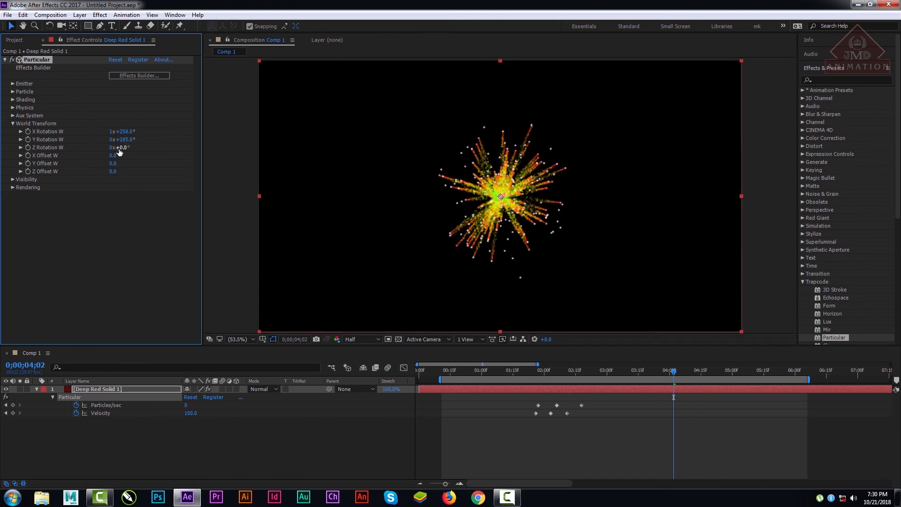
left_click_drag(120, 149, 221, 149)
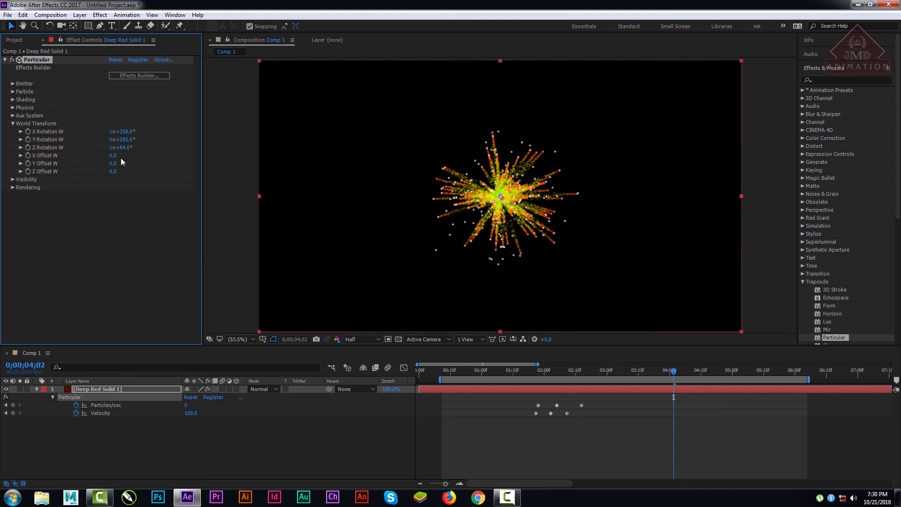
Step: Try X Offset W values of 2860, 300 and -680, and return the offset to 0
left_click_drag(115, 156, 196, 170)
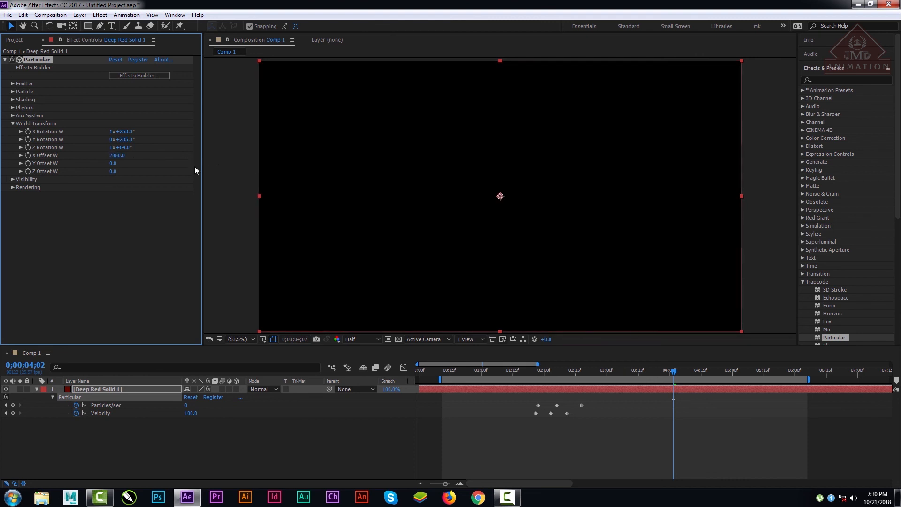
left_click(116, 155)
type("300")
key("Return")
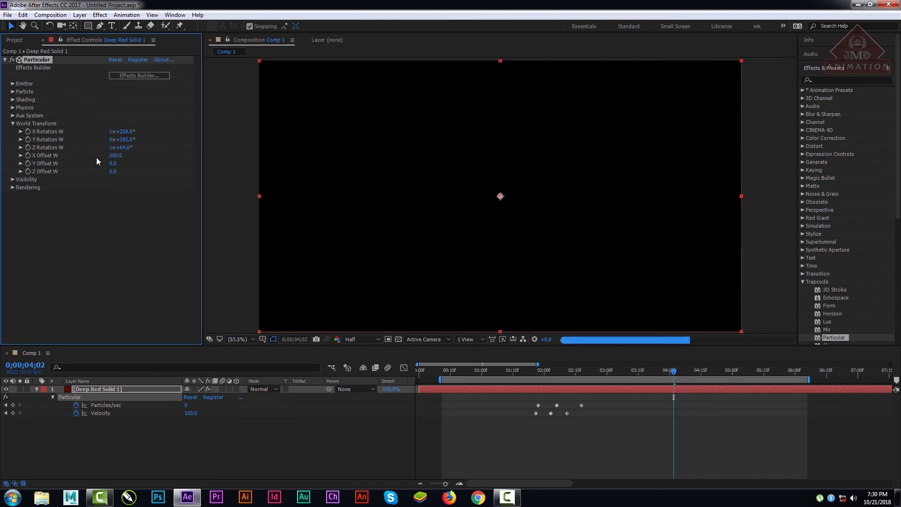
left_click_drag(119, 158, 94, 157)
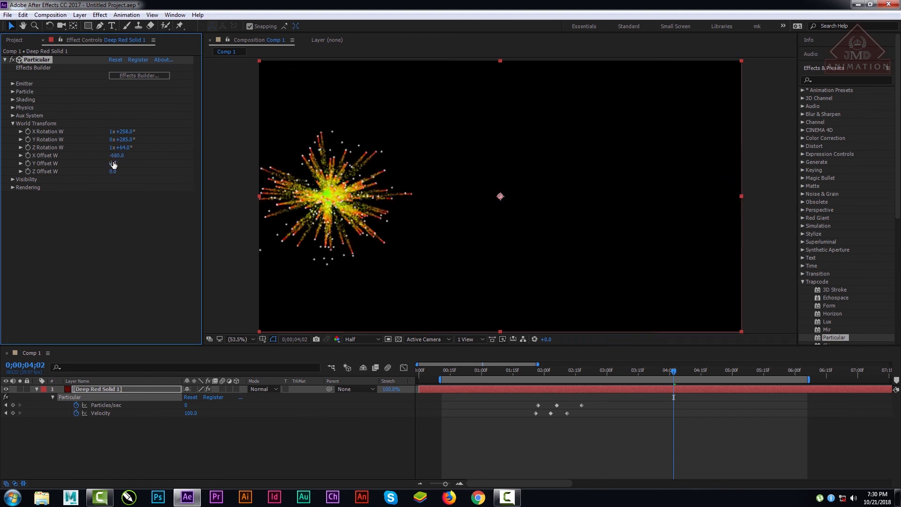
left_click(120, 156)
type("0")
key("Return")
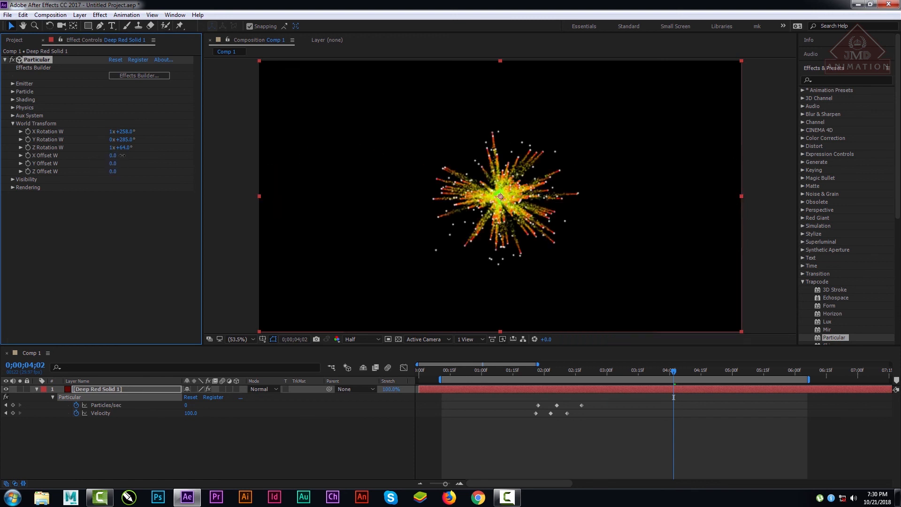
Step: Try World Transform Y Offset W values of 1620, -230 and 380, and return the offset to 0
left_click_drag(112, 161, 191, 168)
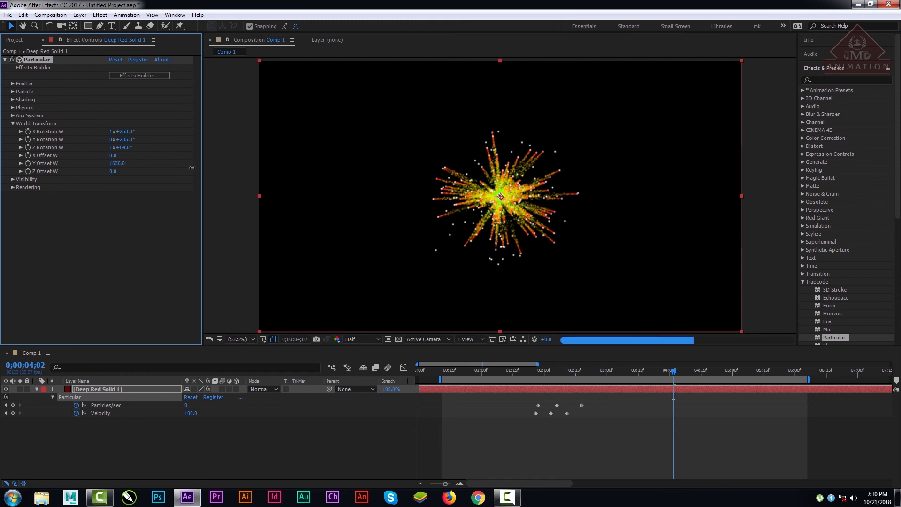
left_click_drag(116, 163, 29, 164)
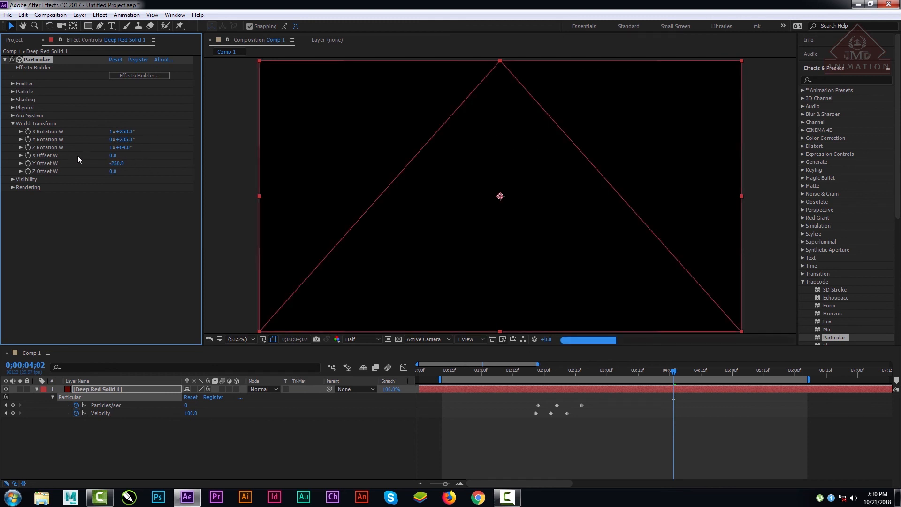
left_click_drag(117, 164, 145, 165)
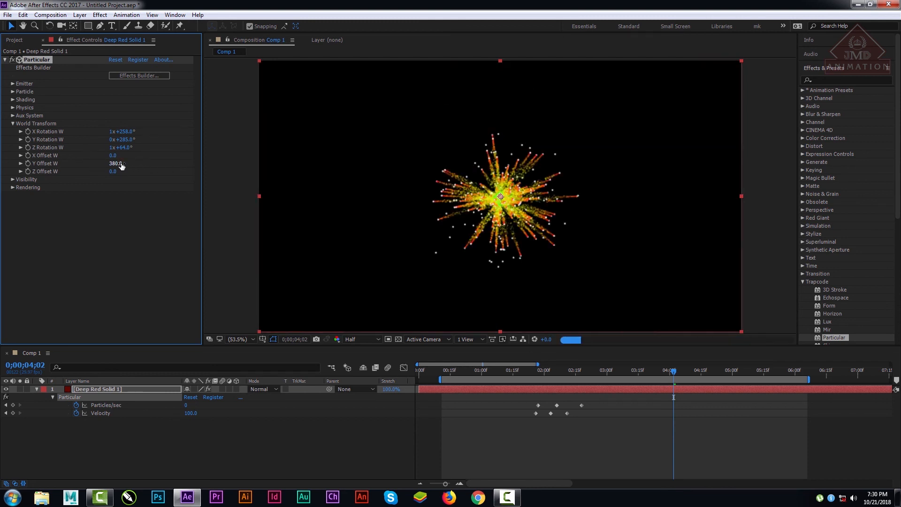
left_click(121, 165)
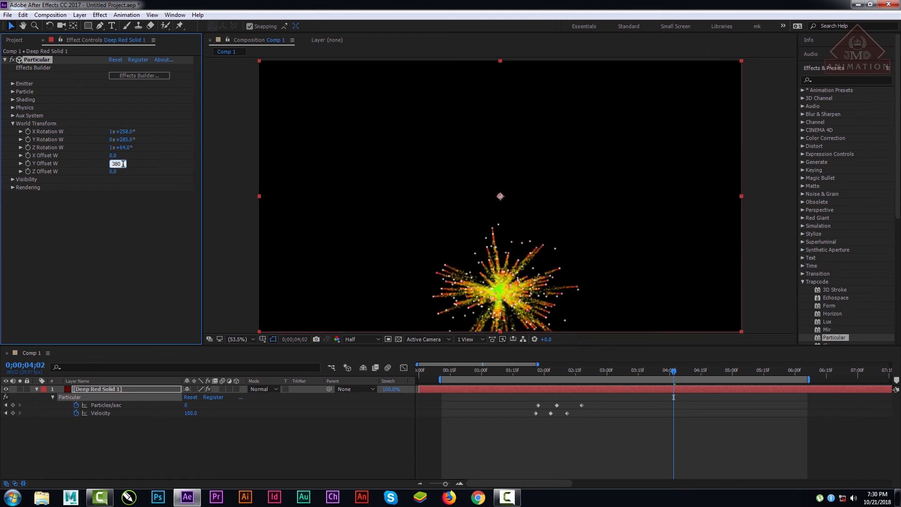
type("0")
key("Return")
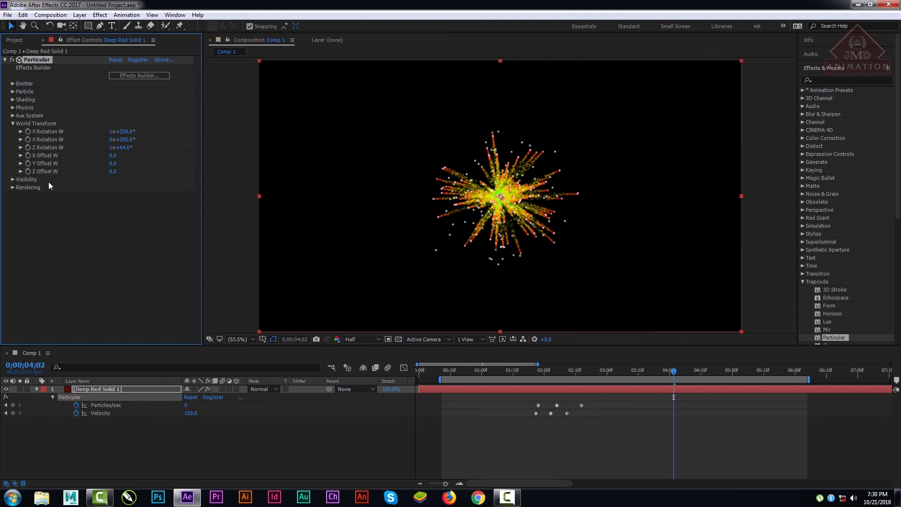
Step: Try a Z Offset W of 390, and set World Transform's Z Offset W to -1800
left_click(113, 171)
type("390")
key("Return")
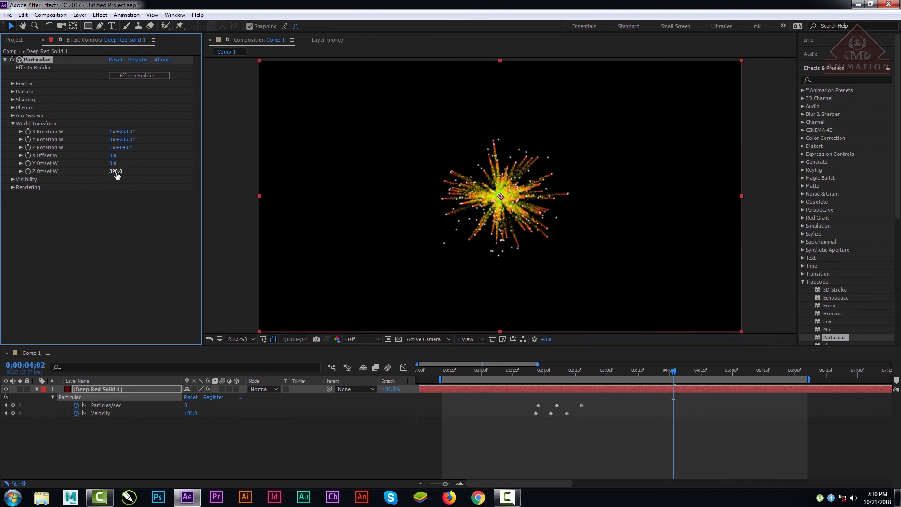
left_click_drag(116, 172, 228, 171)
left_click_drag(116, 172, 96, 173)
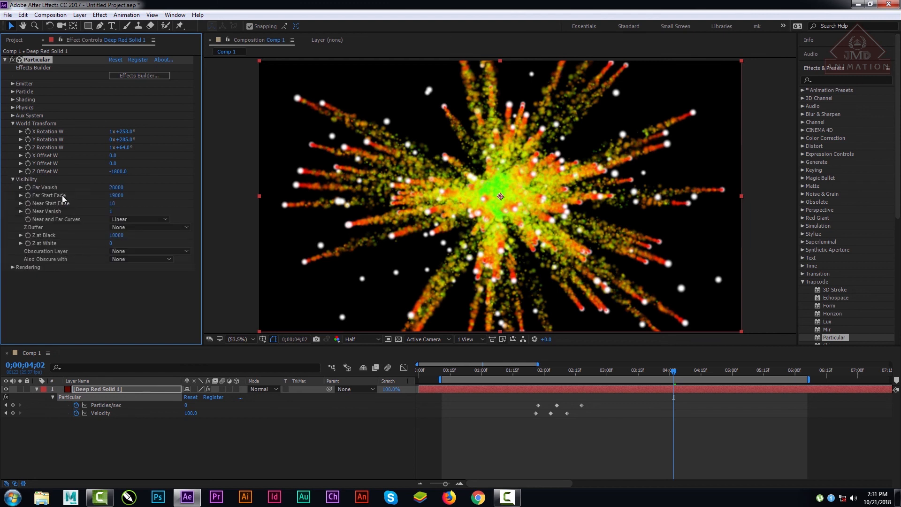
Step: Try lowering Visibility's Far Vanish to 0 and raising it partway, scrub the burst, and undo the Far Vanish changes
left_click_drag(114, 188, 2, 250)
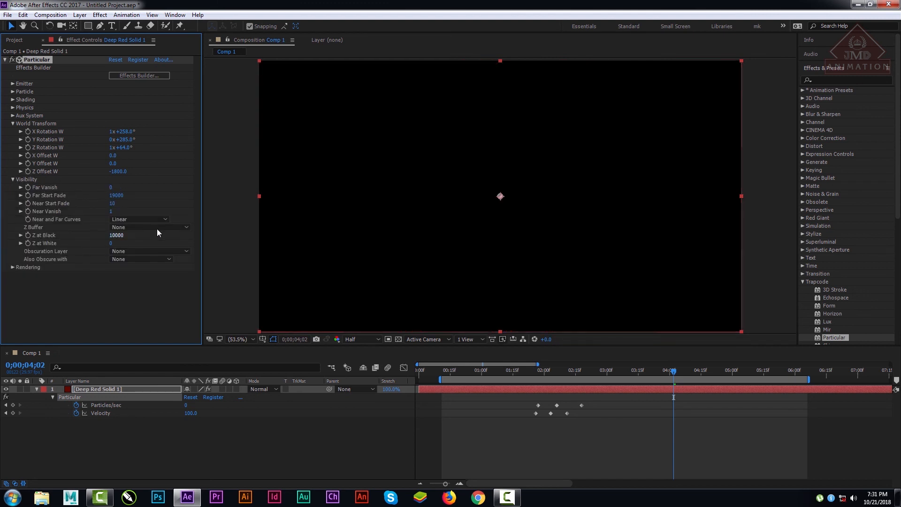
left_click_drag(111, 187, 126, 193)
left_click_drag(493, 364, 676, 373)
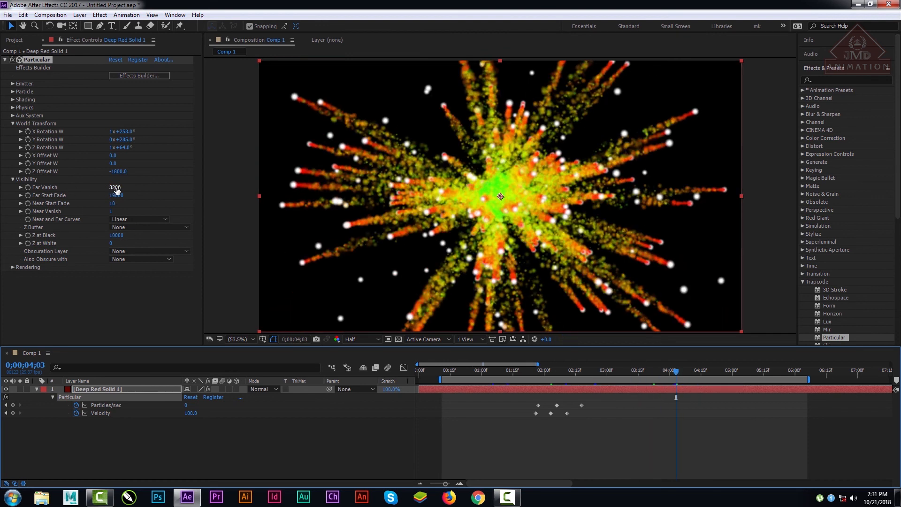
left_click(108, 303)
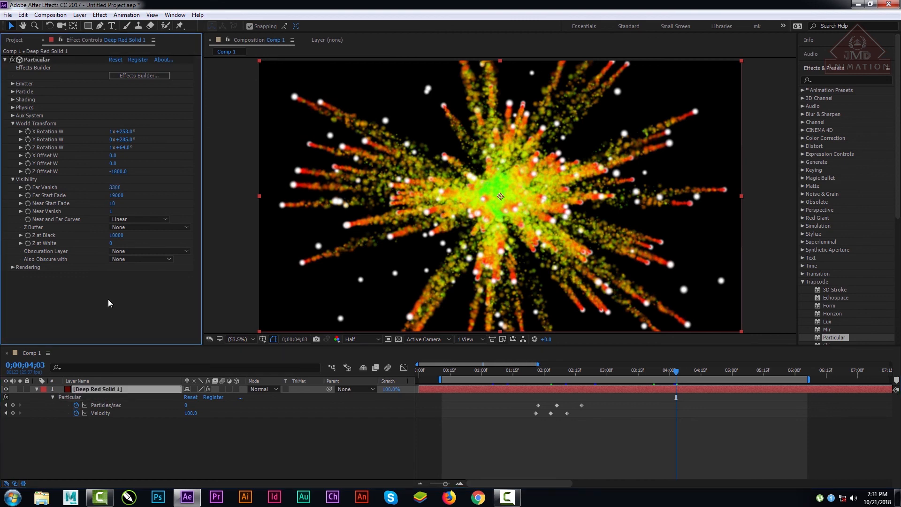
key("ctrl+z")
key("ctrl+z")
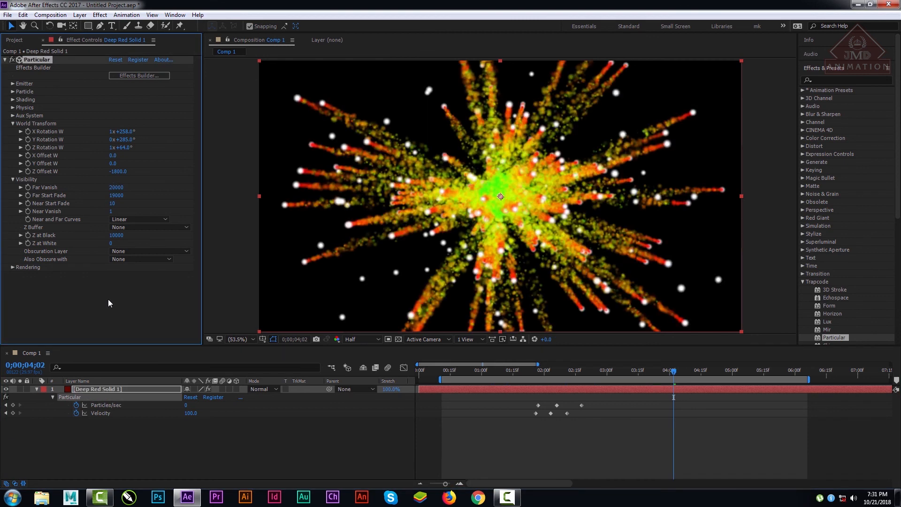
Step: Set Visibility's Far Start Fade to 4200 and Near Start Fade to 1920, previewing the burst at 0;00;03;15
mouse_move(118, 196)
left_mouse_down()
mouse_move(107, 197)
mouse_move(131, 197)
left_mouse_up()
left_click_drag(518, 371, 639, 372)
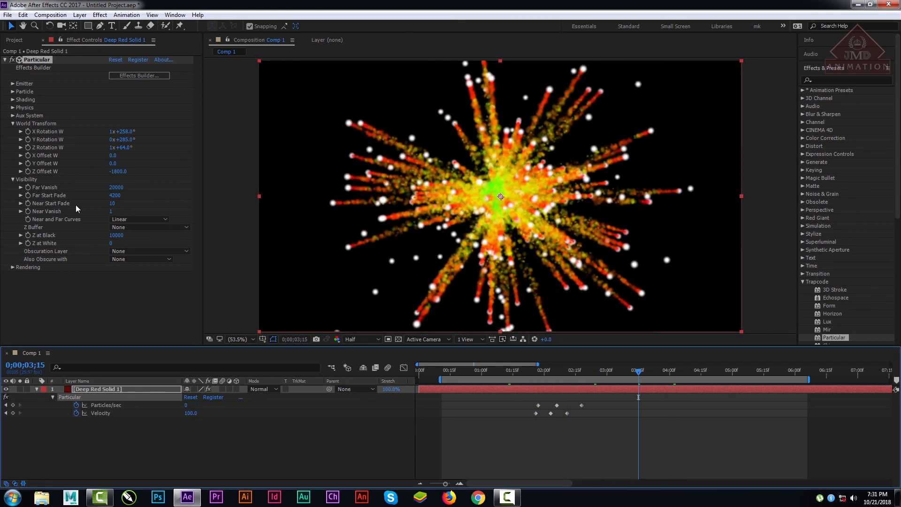
left_click_drag(113, 204, 131, 204)
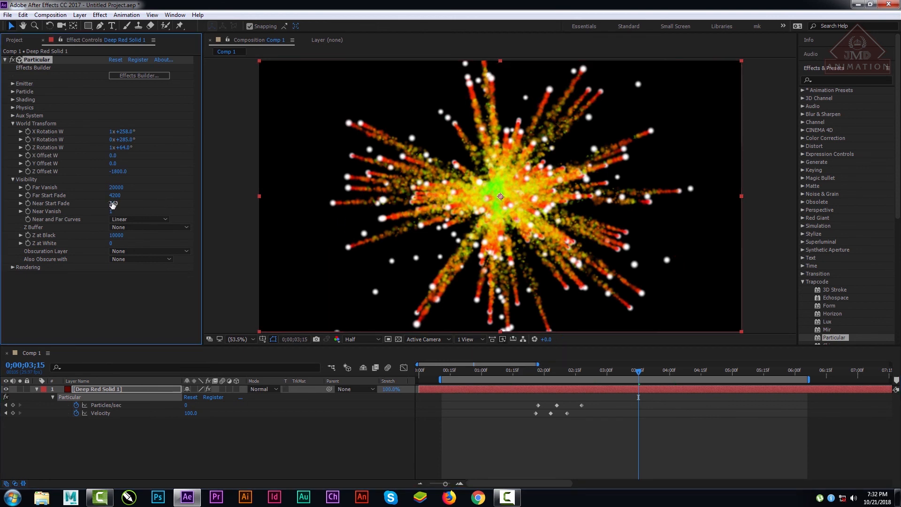
mouse_move(112, 204)
left_mouse_down()
mouse_move(150, 208)
mouse_move(115, 202)
left_mouse_up()
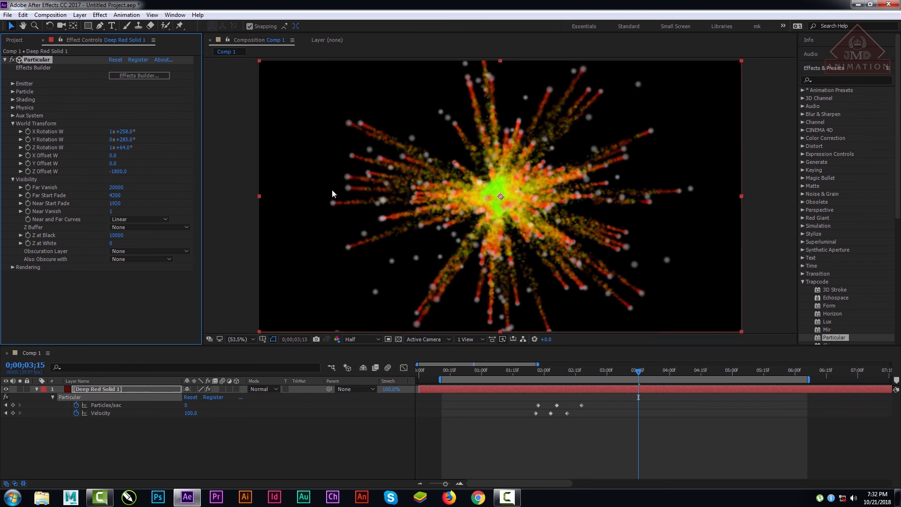
Step: Set Visibility's Near Vanish to 70 and Near and Far Curves to Smooth
mouse_move(111, 212)
left_mouse_down()
mouse_move(133, 212)
mouse_move(81, 212)
mouse_move(118, 214)
left_mouse_up()
left_click(141, 219)
left_click(140, 238)
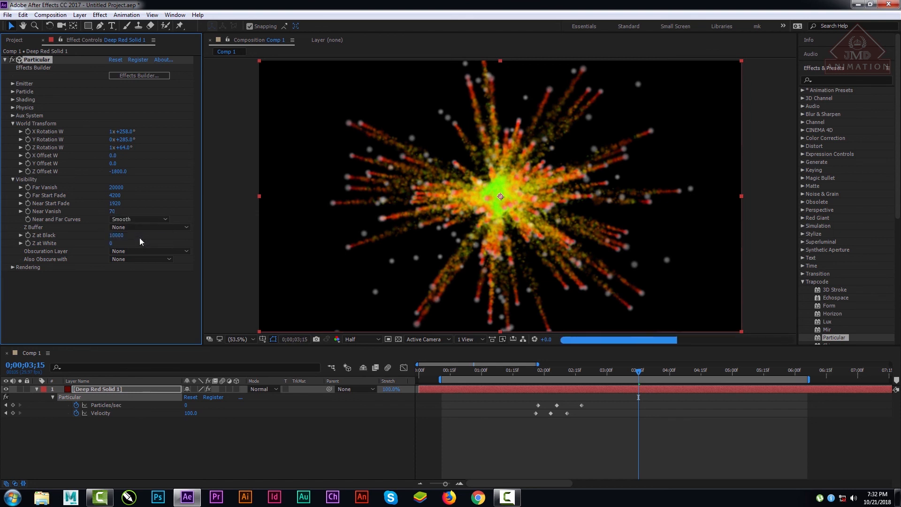
Step: Set Visibility's Z at Black to 6910 and check the Z Buffer layer choices, leaving None selected
left_click(138, 227)
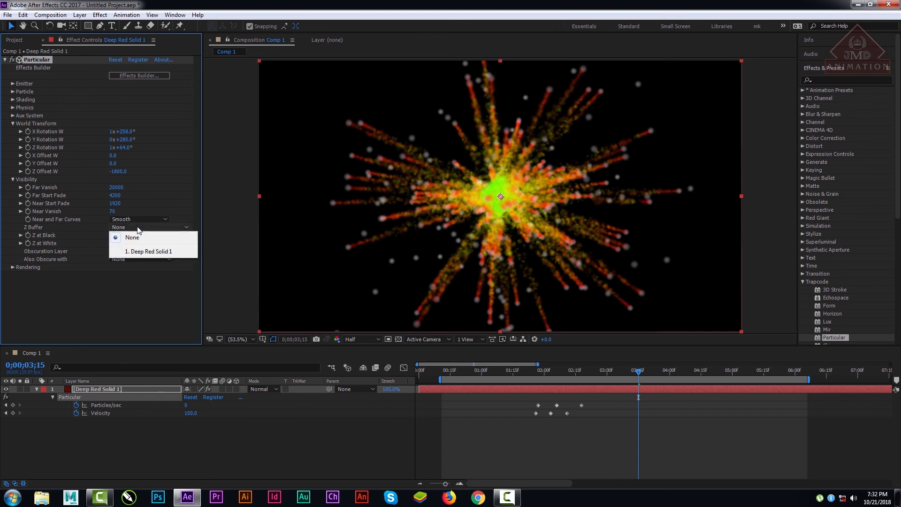
left_click(147, 298)
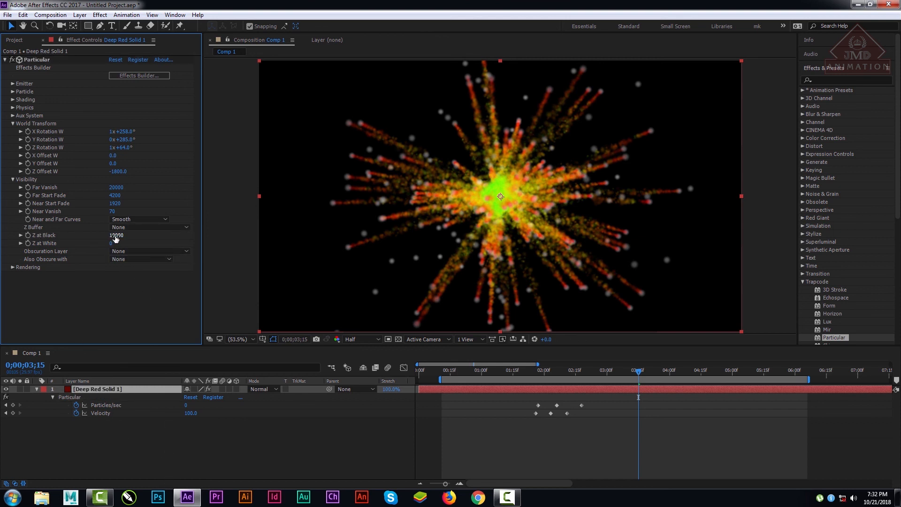
left_click_drag(92, 237, 11, 238)
left_click(141, 227)
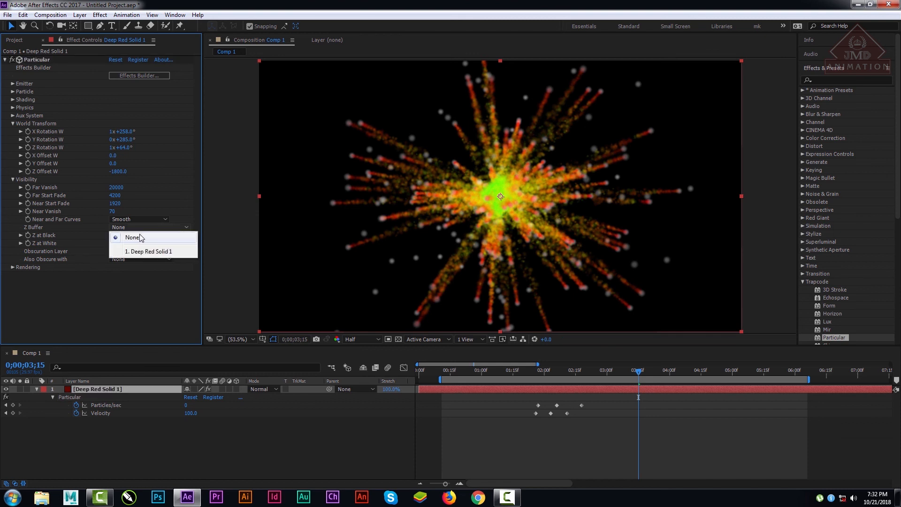
left_click(119, 298)
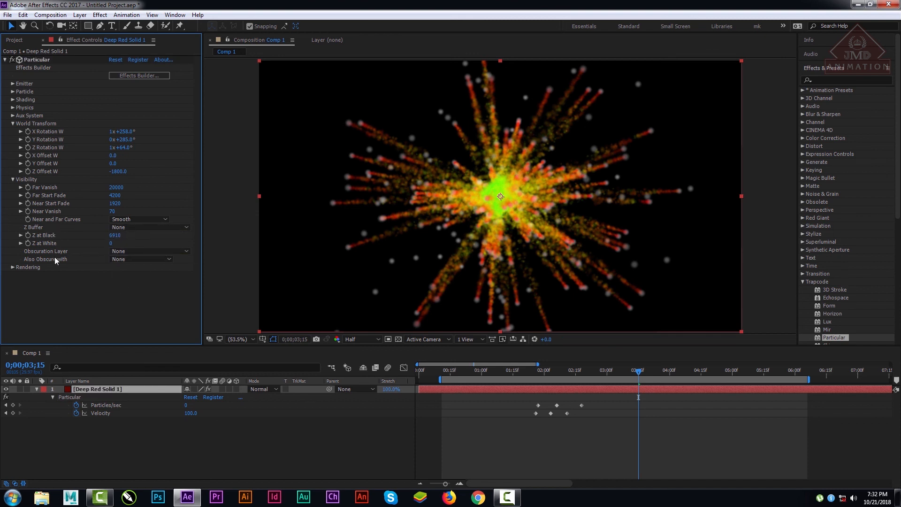
Step: Collapse the Visibility and World Transform groups, expand Aux System, and set the preview resolution to Full
left_click(13, 180)
left_click(13, 124)
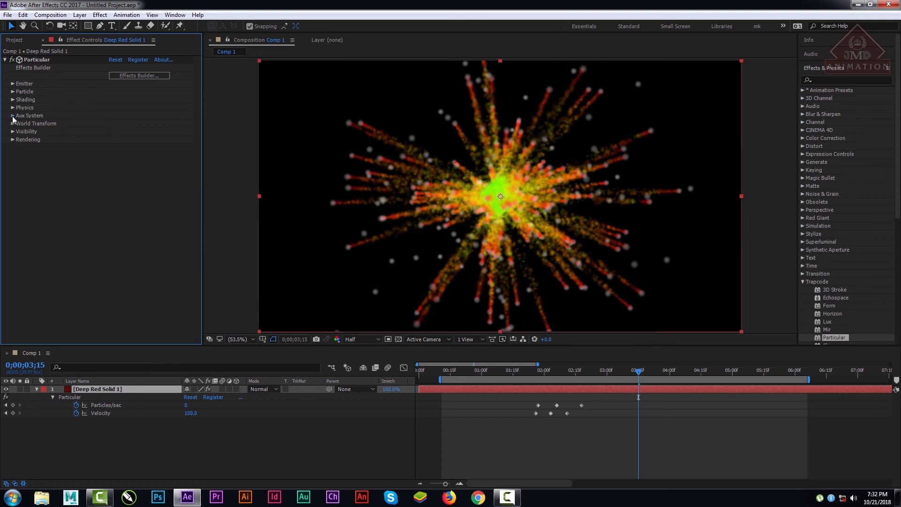
left_click(13, 116)
scroll(199, 117, "up", 3)
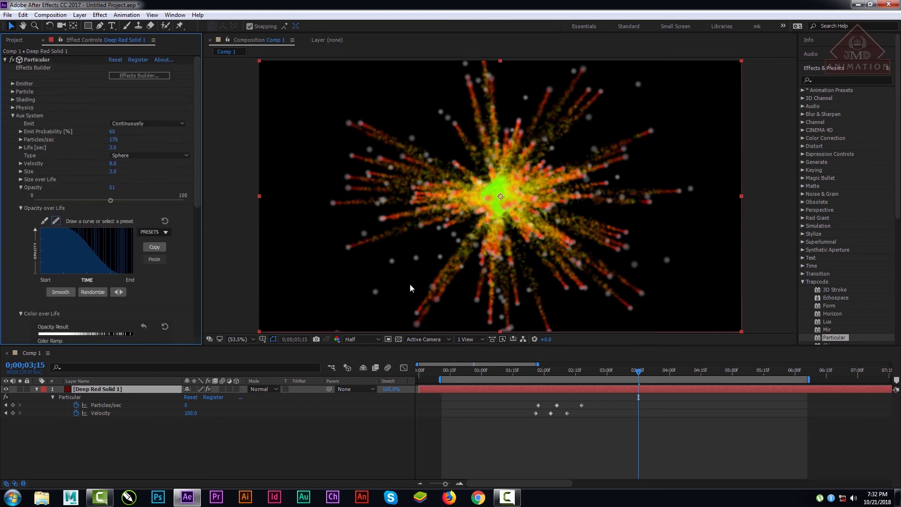
left_click(359, 338)
left_click(369, 350)
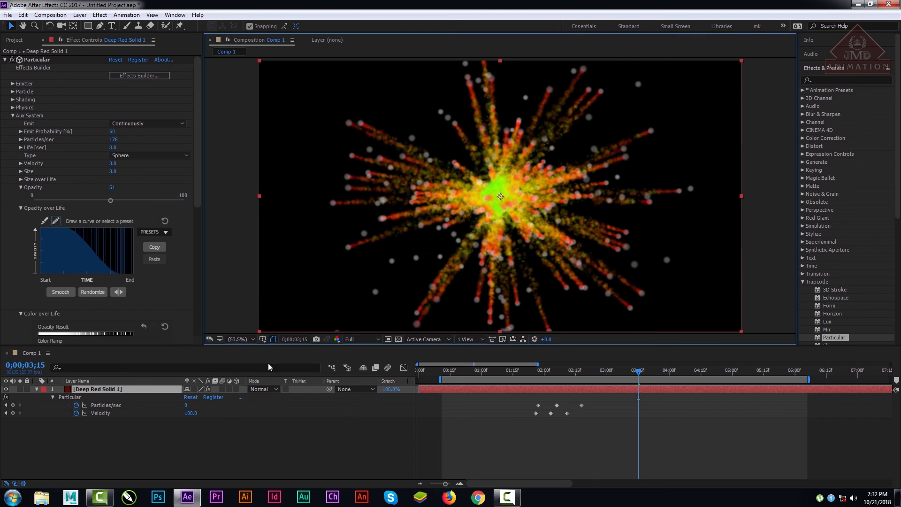
Step: Try Glow Sphere (No DOF) as the Aux System particle type and check the burst at several times
left_click(242, 339)
left_click(245, 170)
left_click(134, 157)
left_click(140, 176)
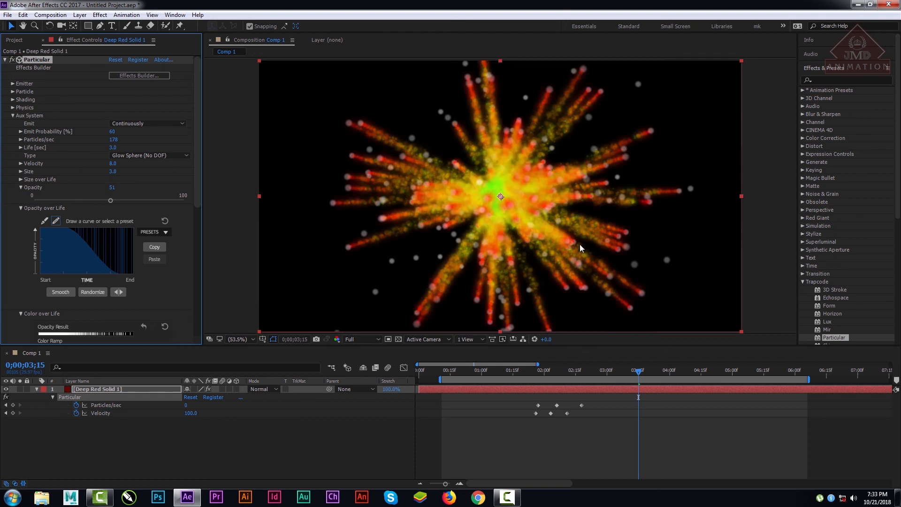
left_click_drag(519, 374, 539, 374)
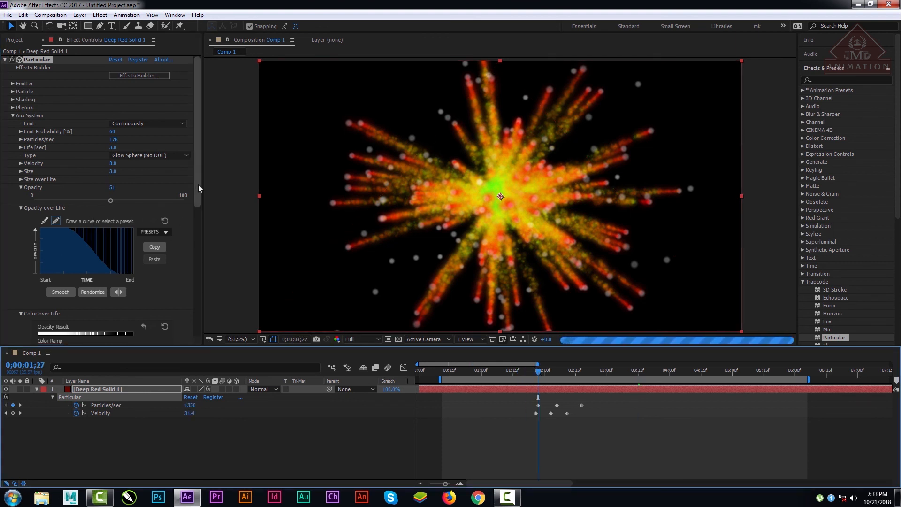
left_click_drag(199, 184, 199, 169)
left_click(13, 116)
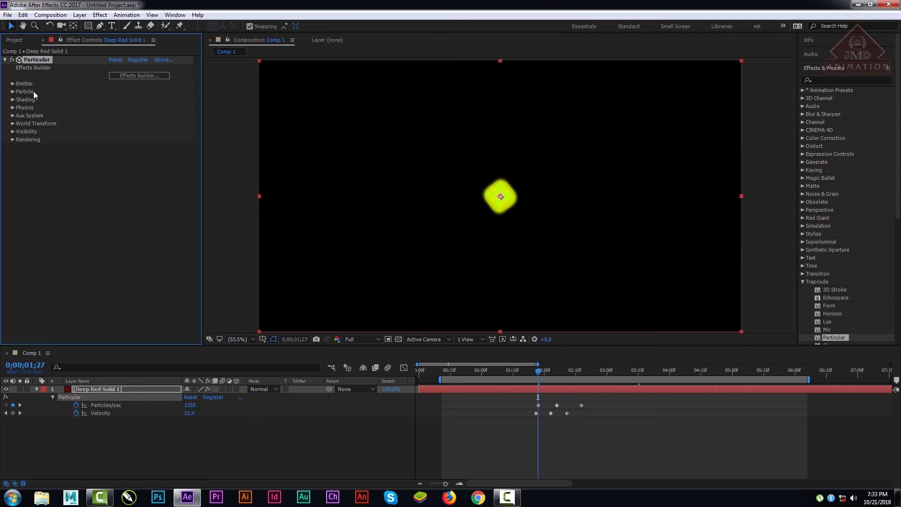
left_click(579, 370)
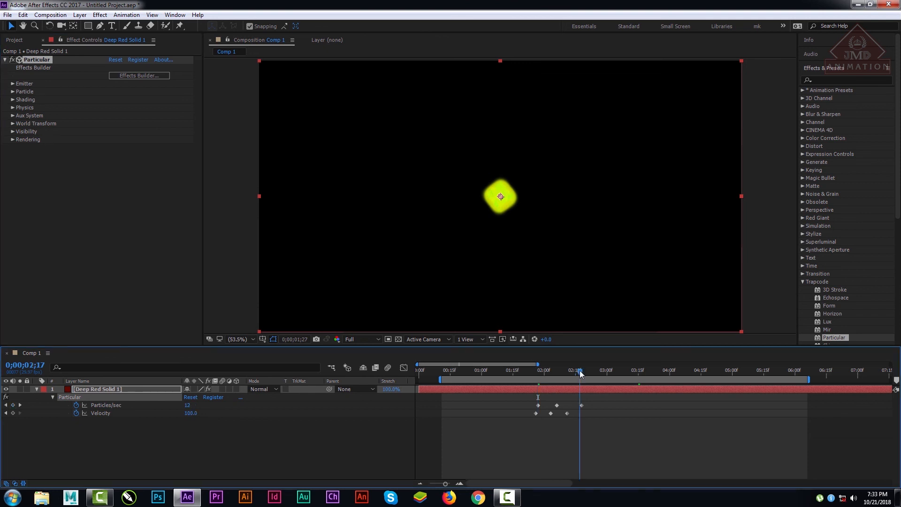
left_click(659, 370)
Step: Set the Aux System particle type to Sphere and preview the burst at 0;00;04;11
left_click(15, 116)
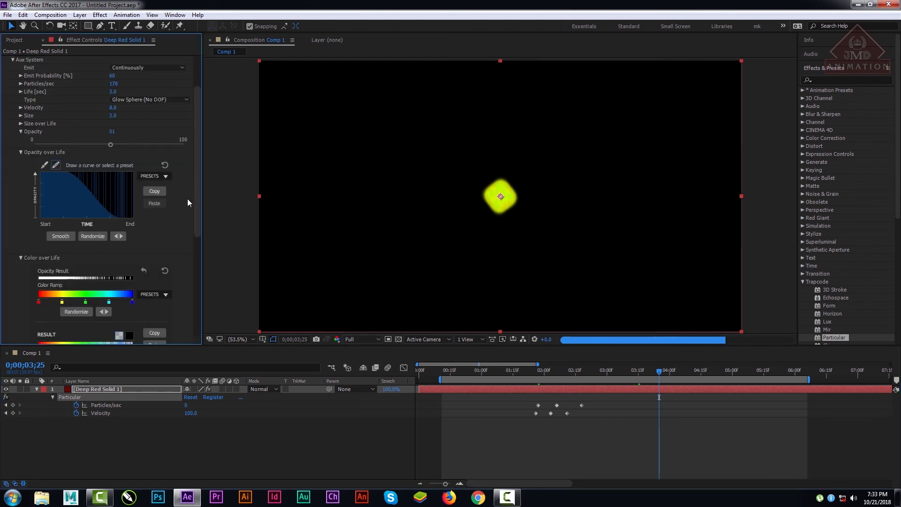
left_click(147, 98)
left_click(145, 108)
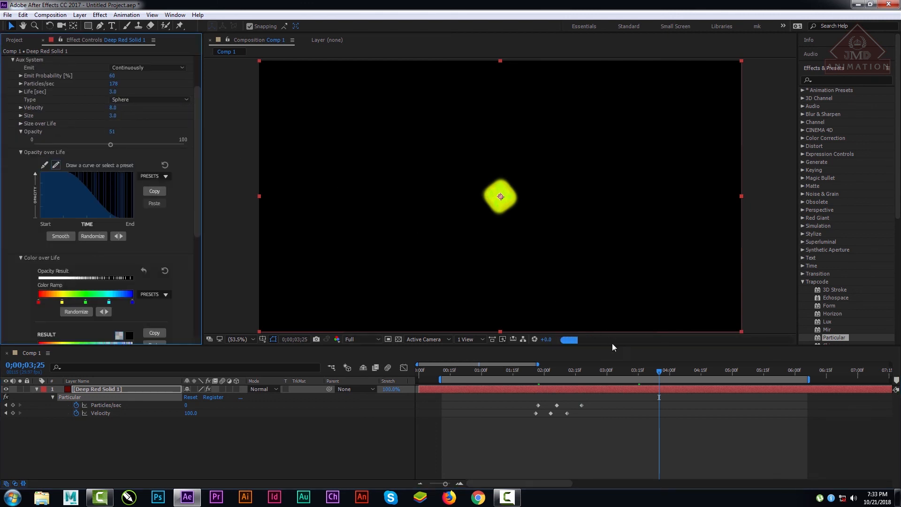
left_click_drag(642, 370, 691, 373)
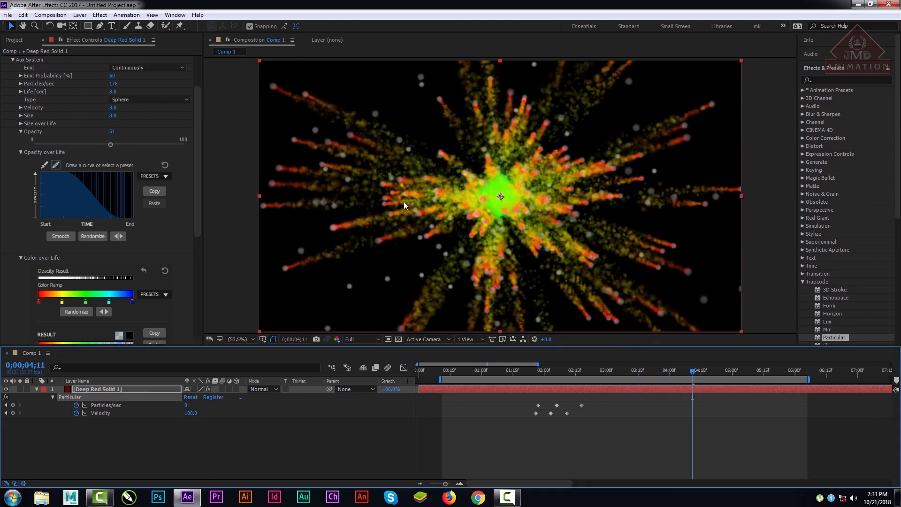
Step: Expand the Rendering group and examine the Render Mode and Depth of Field options
scroll(201, 217, "down", 8)
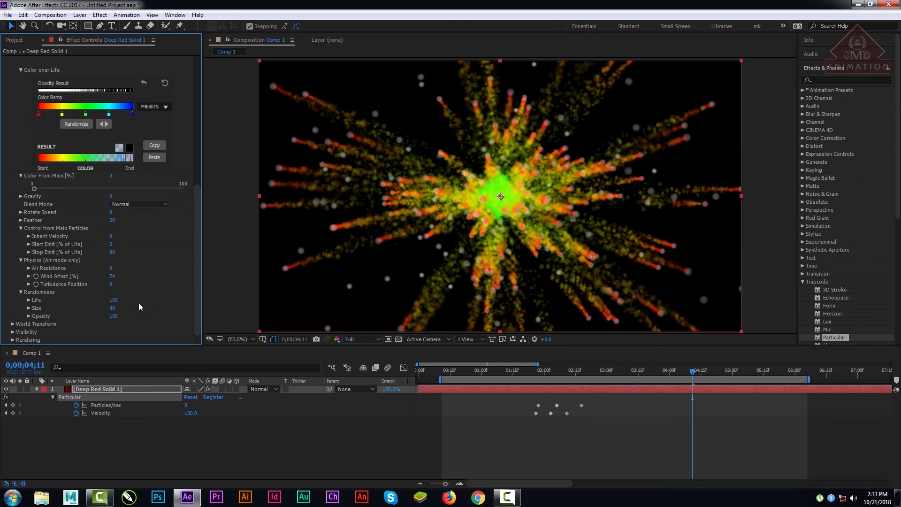
left_click(12, 340)
scroll(13, 344, "down", 3)
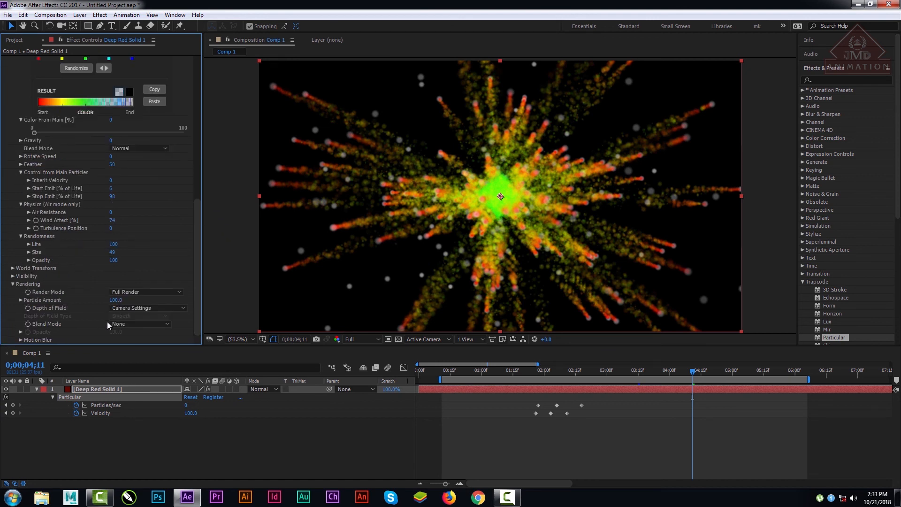
left_click(131, 290)
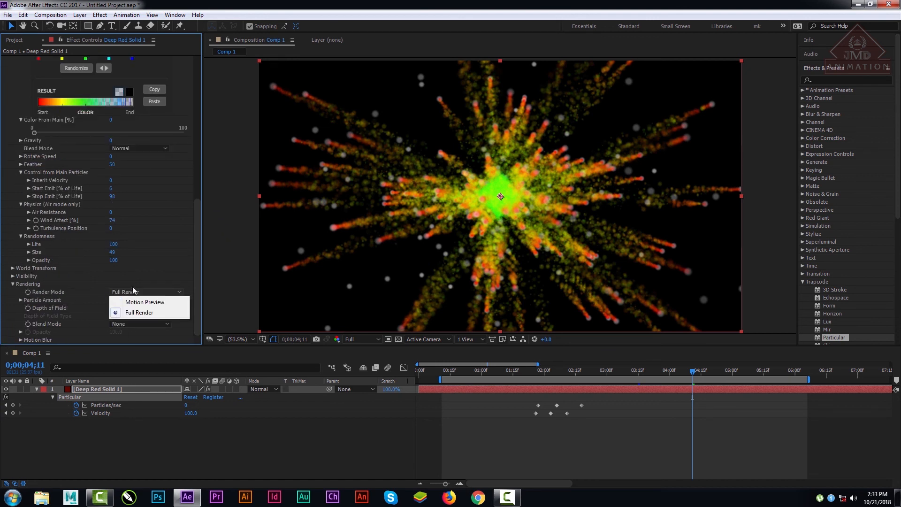
left_click(200, 251)
left_click(143, 308)
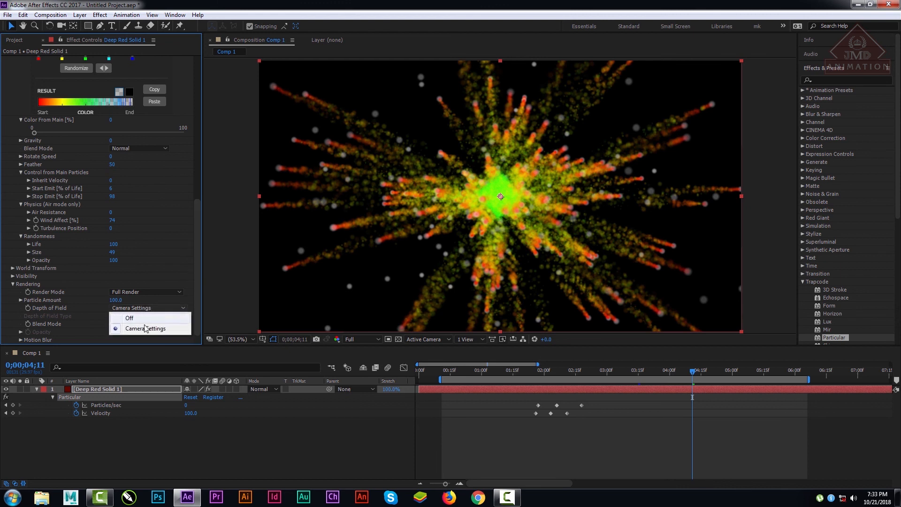
left_click(196, 272)
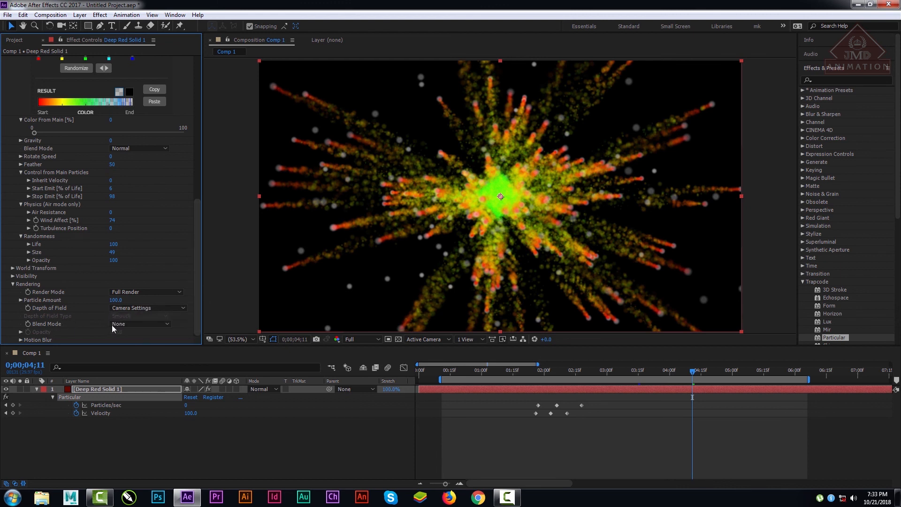
Step: Enable motion blur for Deep Red Solid 1 and the composition, and set Particular's Motion Blur type to Subframe Sample
left_click(20, 339)
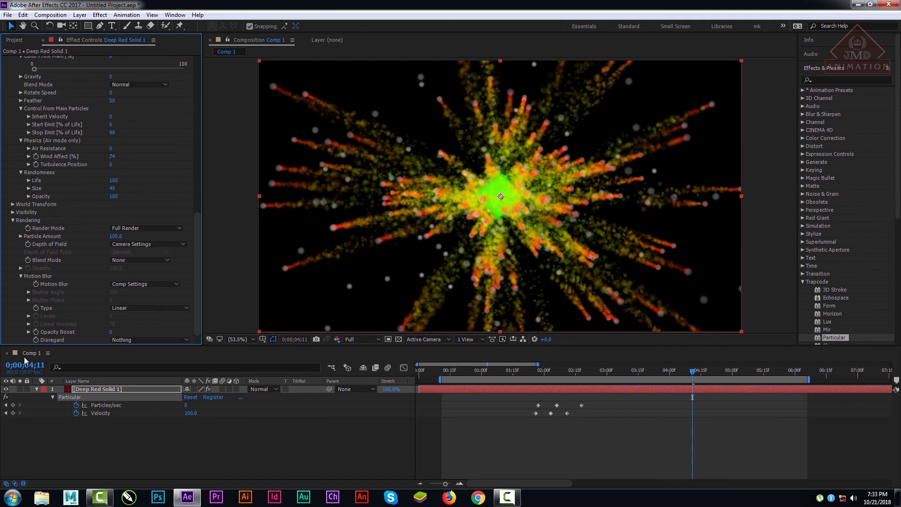
left_click(222, 389)
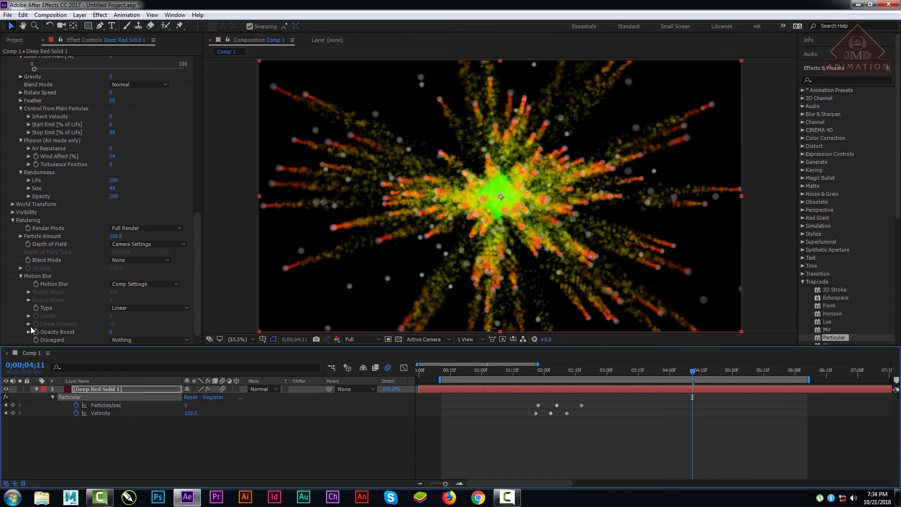
left_click(121, 308)
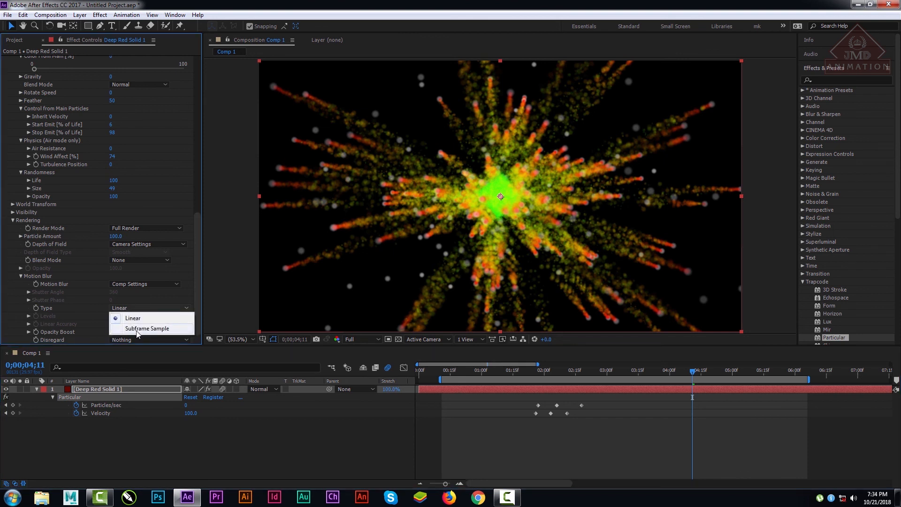
left_click(138, 330)
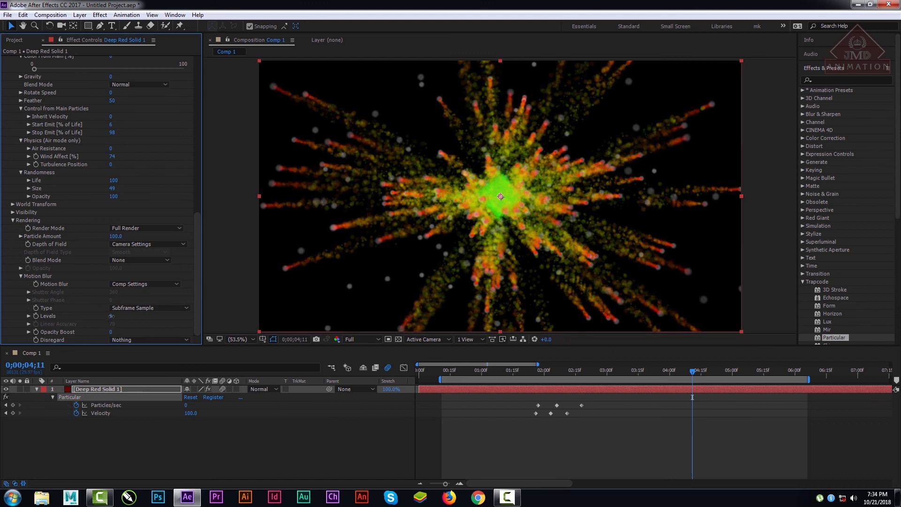
Step: Set Motion Blur's Opacity Boost to 19 and Levels to 22, previewing at Third resolution
left_click_drag(111, 333, 120, 332)
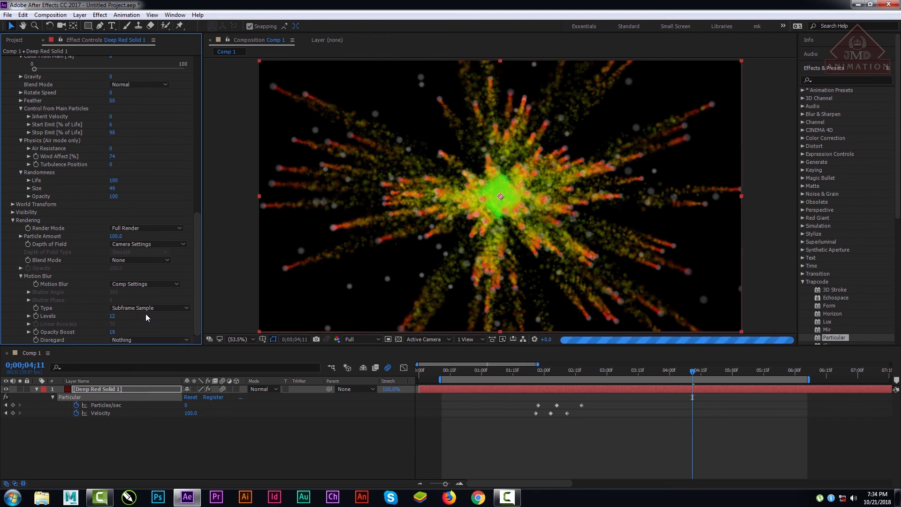
left_click(356, 341)
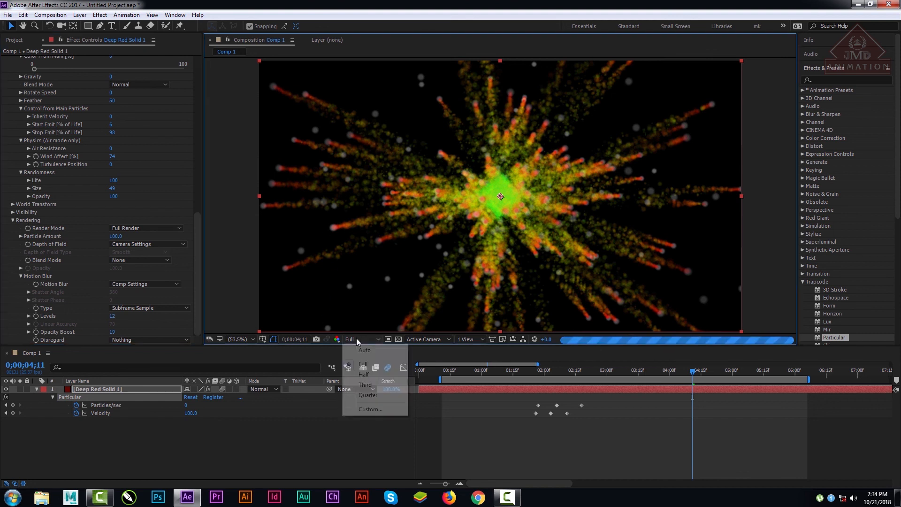
left_click(365, 384)
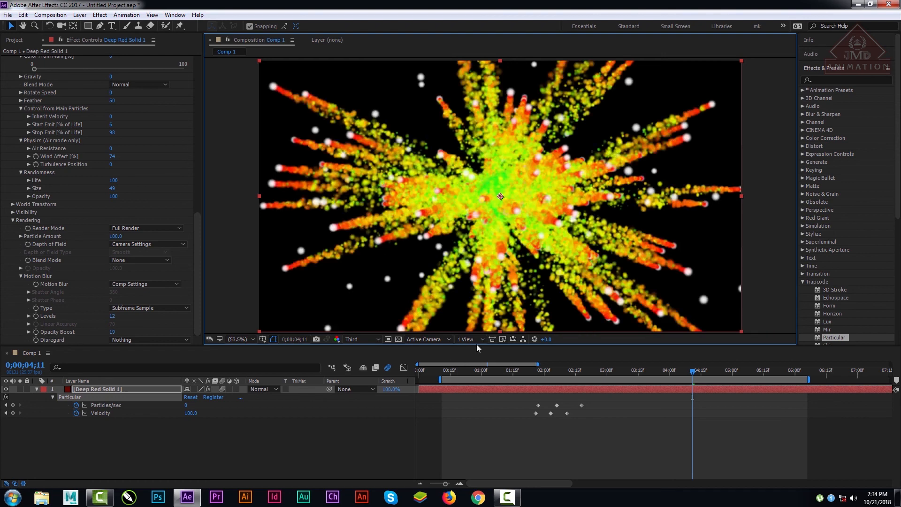
left_click_drag(117, 315, 160, 322)
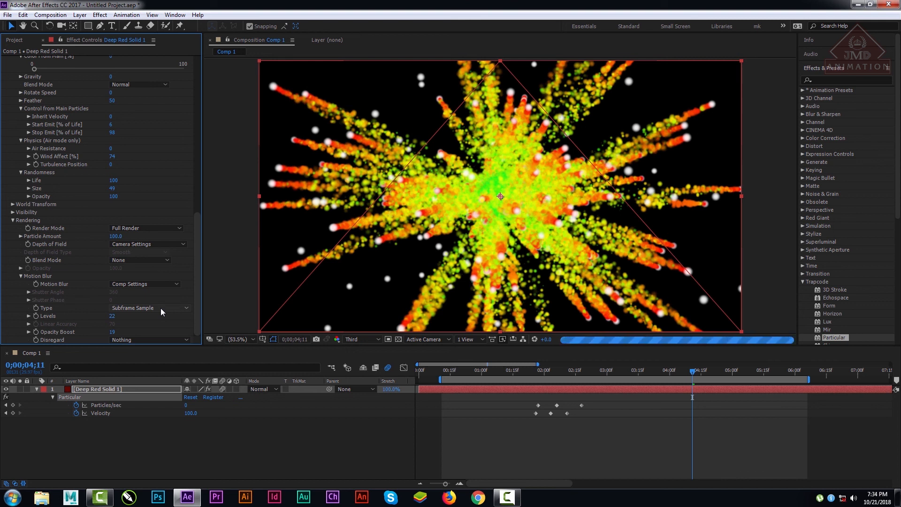
Step: Set the Motion Blur type to Linear and raise Opacity Boost to 37
left_click(154, 339)
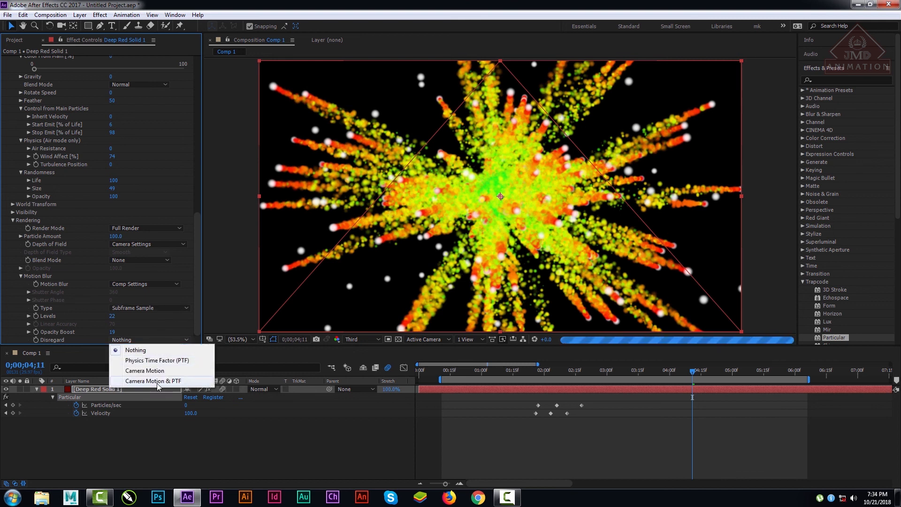
left_click(199, 276)
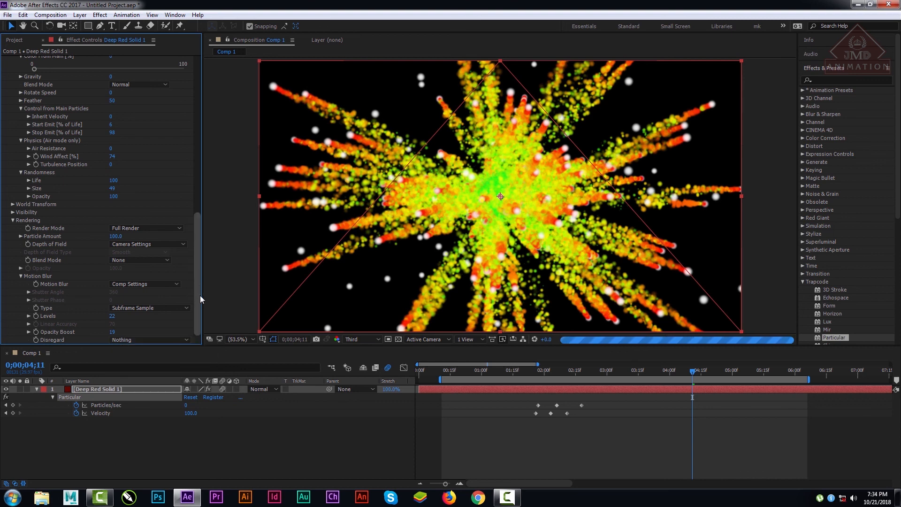
left_click(129, 310)
left_click(131, 318)
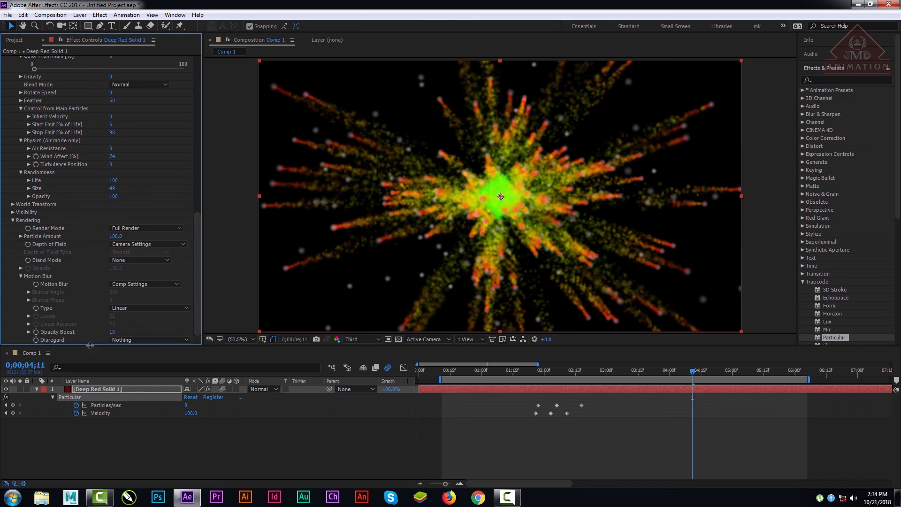
left_click(27, 333)
left_click_drag(65, 340, 94, 344)
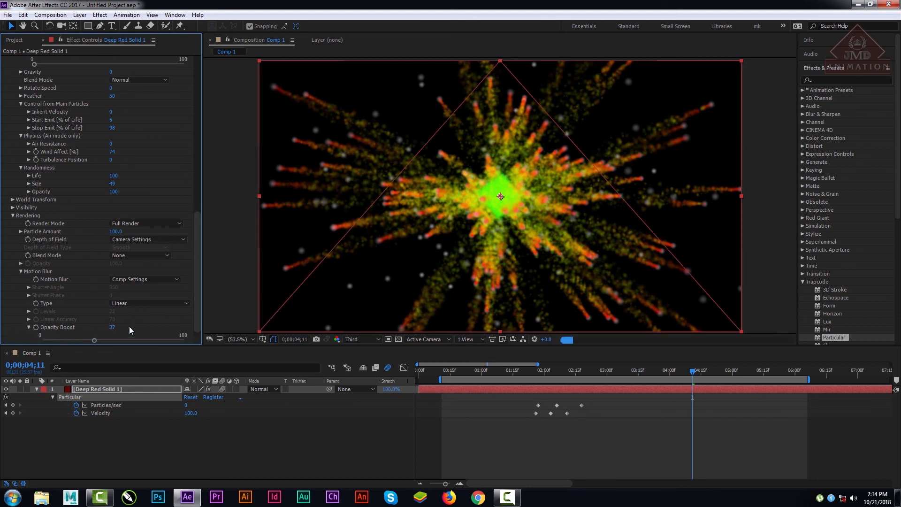
left_click(139, 305)
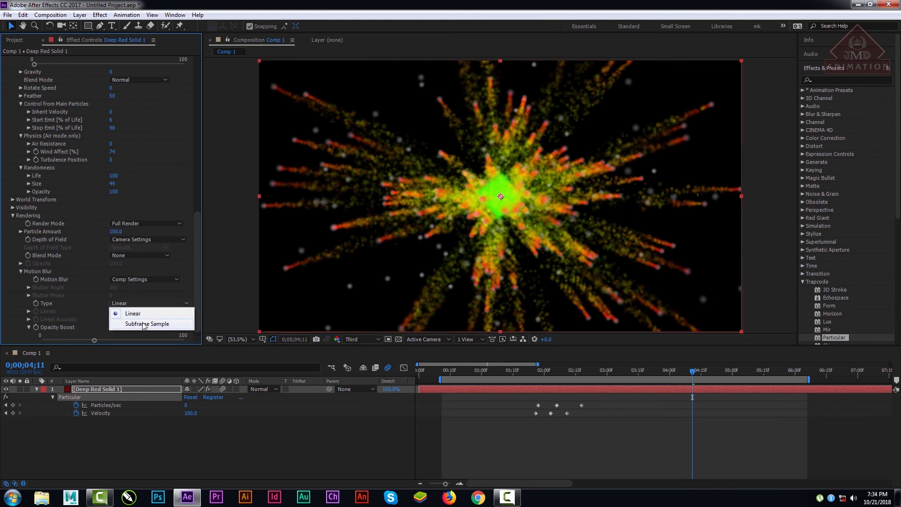
left_click(196, 264)
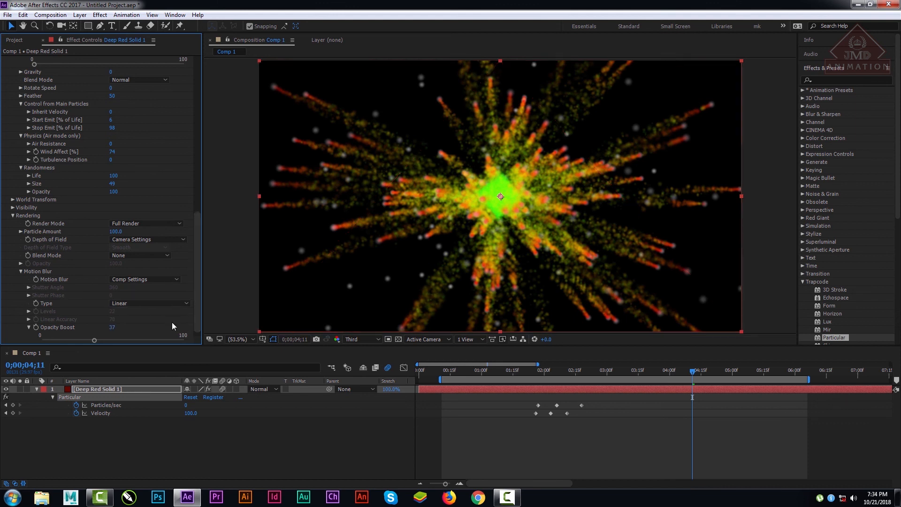
Step: Try Particular's Motion Blur setting at Off, and set it to On
left_click(141, 279)
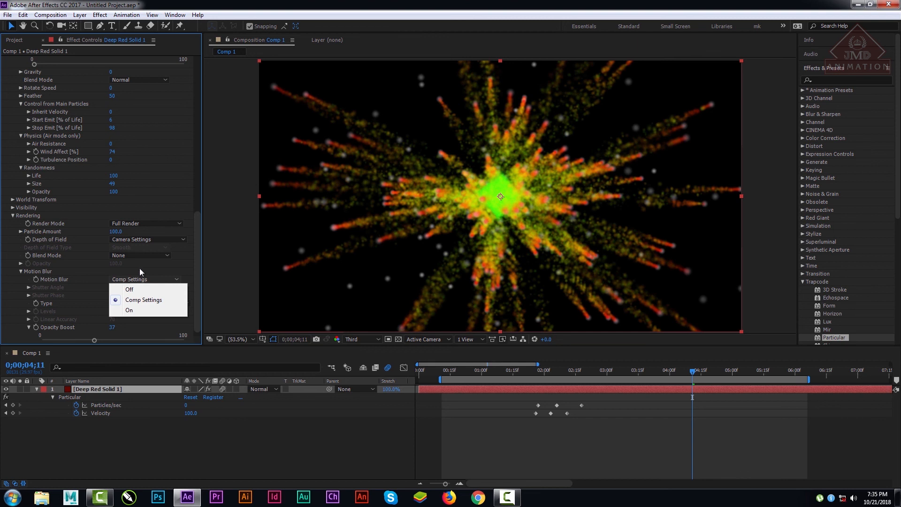
left_click(141, 289)
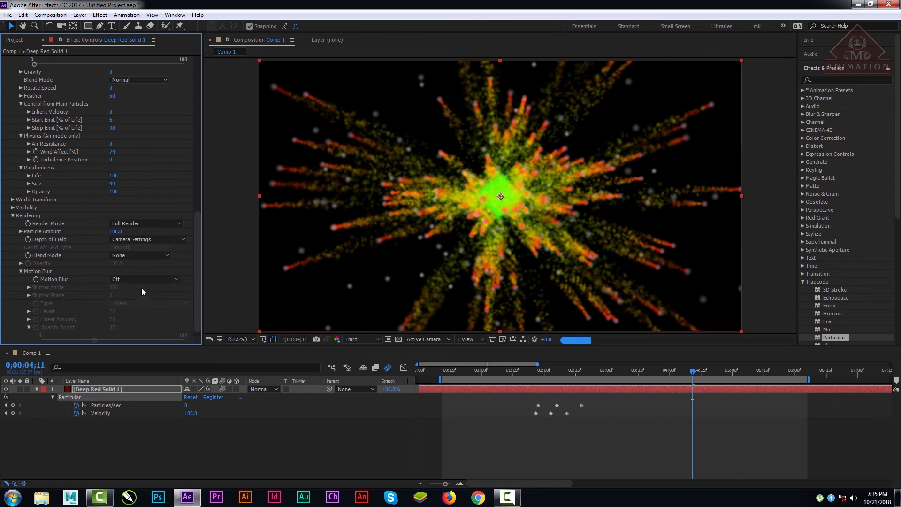
left_click(145, 281)
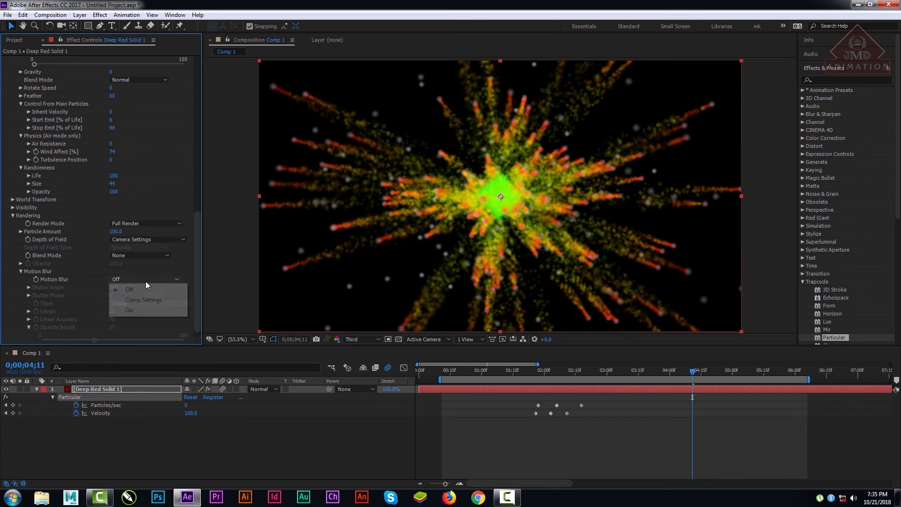
left_click(141, 305)
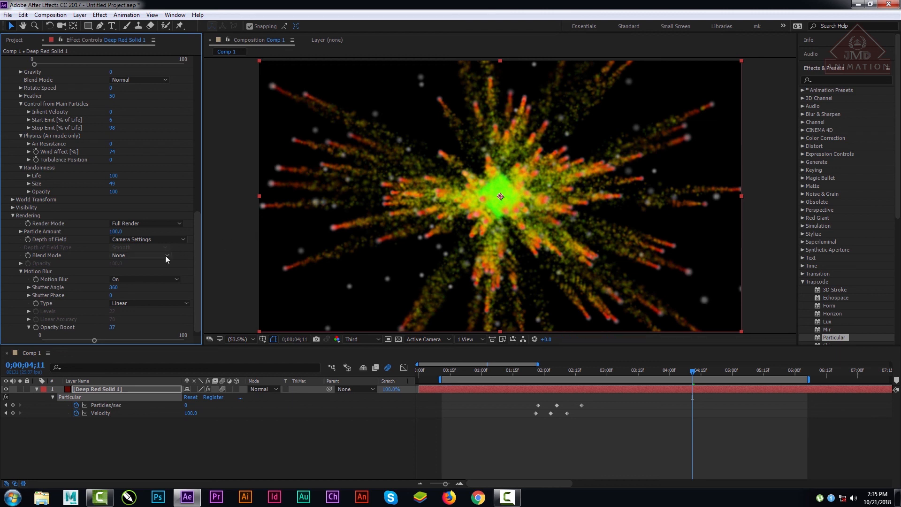
Step: Review the Blend Mode and Render Mode options, and try Depth of Field Off before restoring Camera Settings
left_click(145, 255)
left_click(141, 260)
left_click(157, 225)
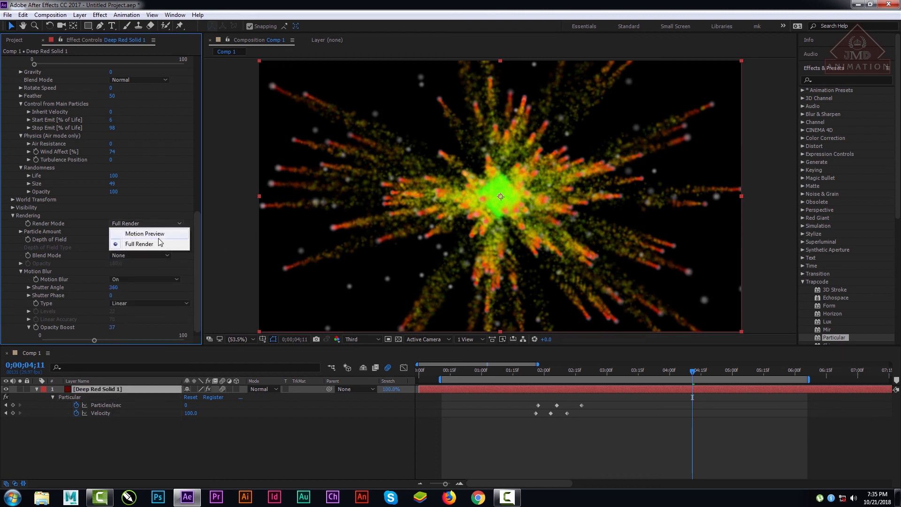
left_click(190, 222)
left_click(149, 236)
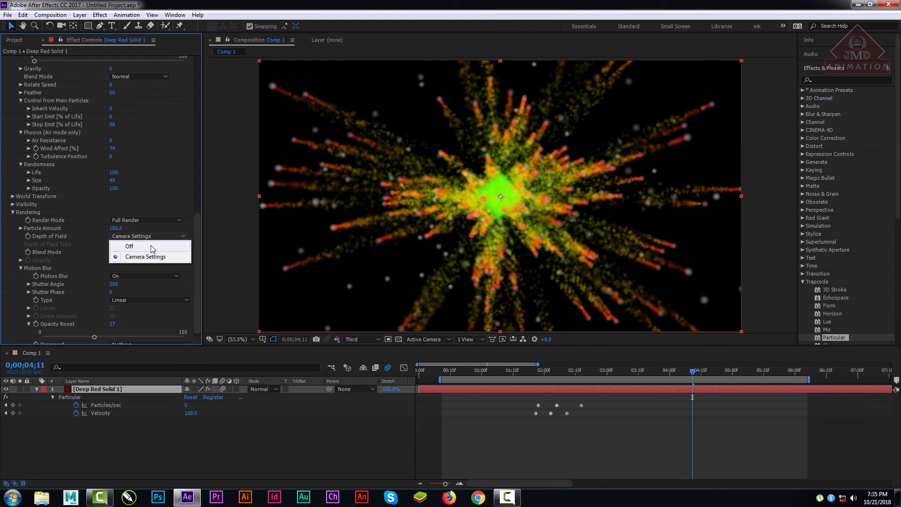
left_click(151, 246)
left_click(154, 237)
left_click(150, 257)
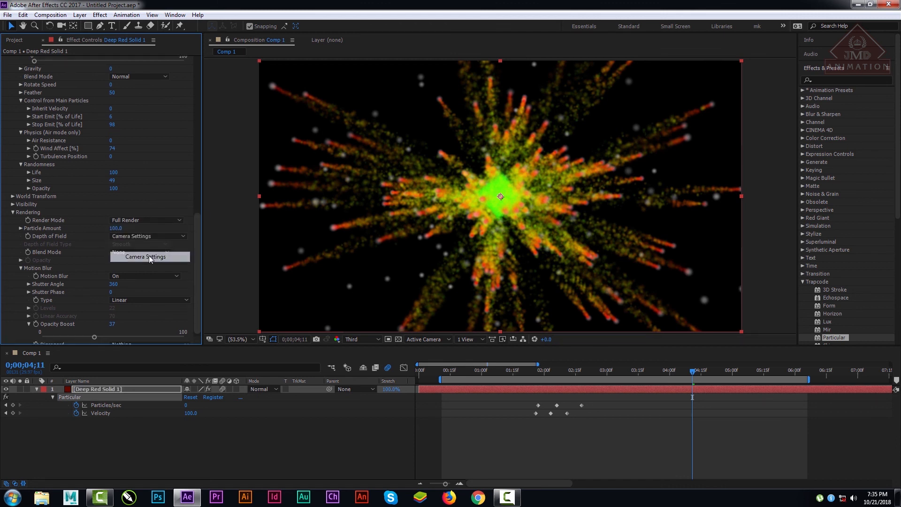
left_click(157, 253)
left_click(192, 242)
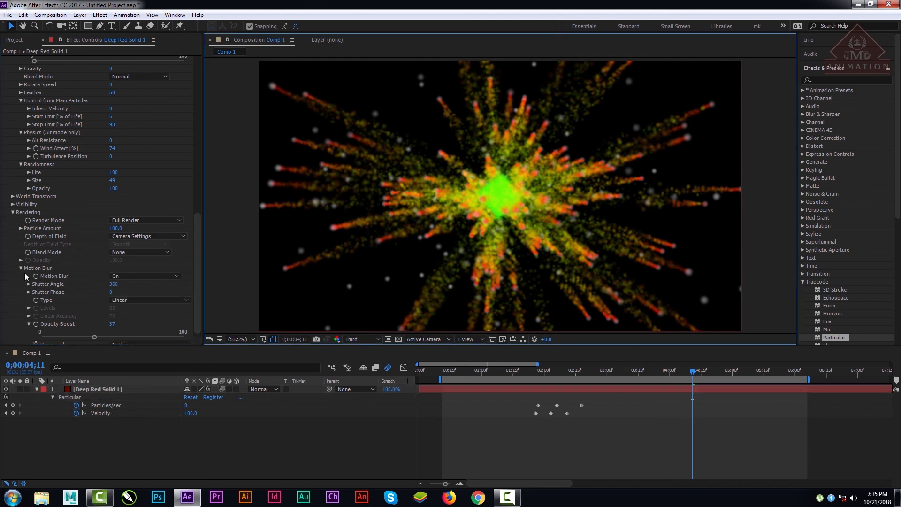
Step: Expand Shutter Angle and Shutter Phase, and set Motion Blur's Disregard option to Camera Motion
left_click(28, 284)
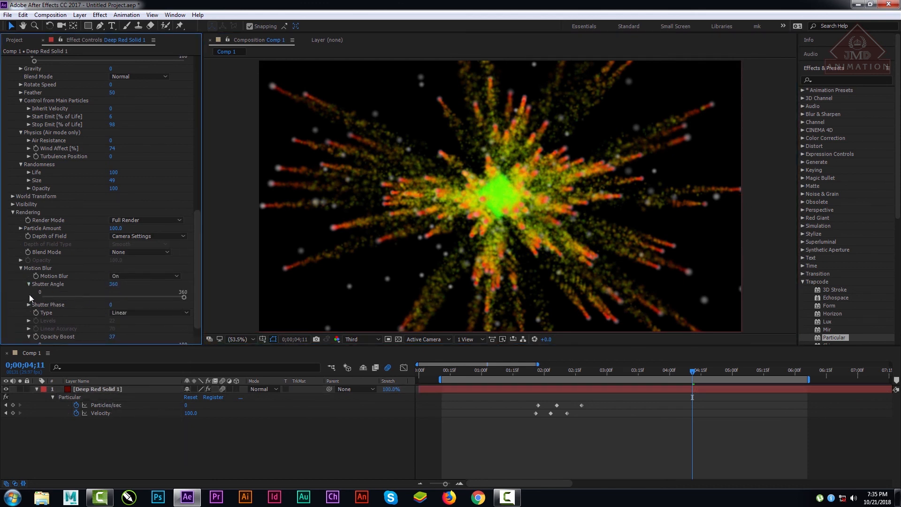
left_click(29, 305)
left_click(120, 277)
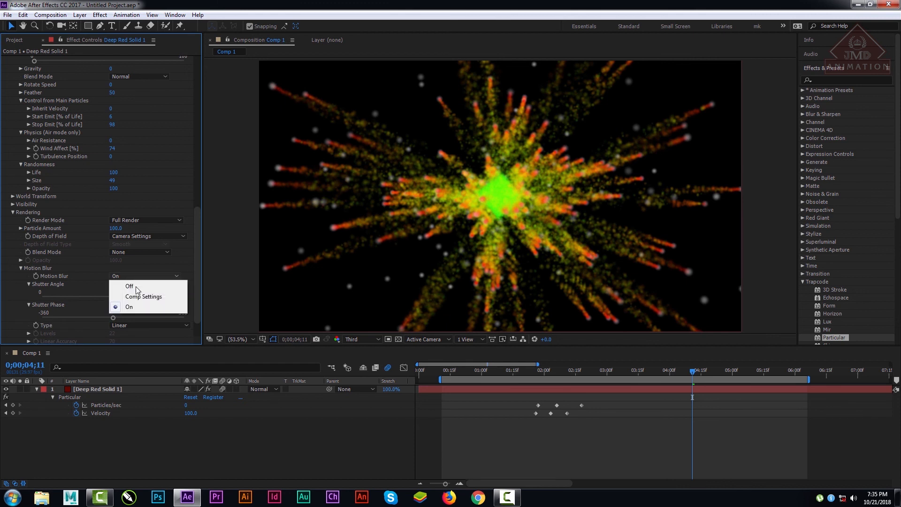
left_click(196, 250)
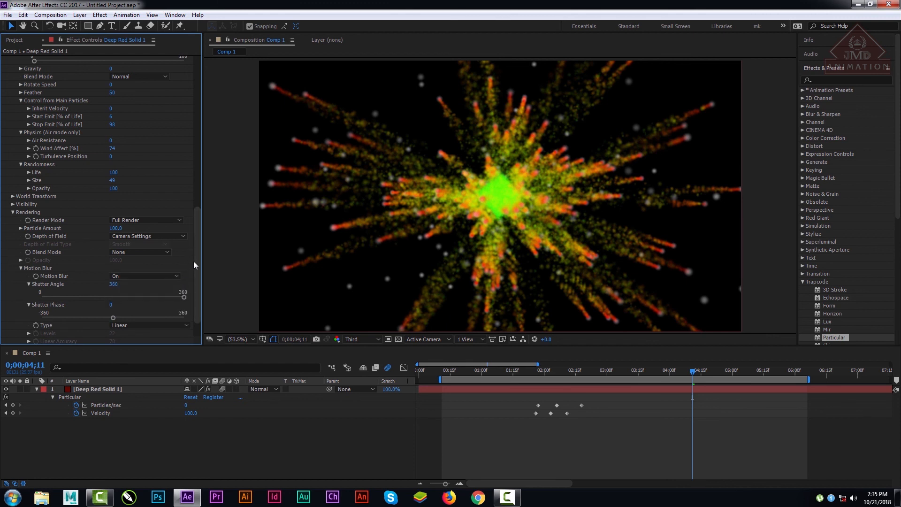
scroll(197, 286, "down", 2)
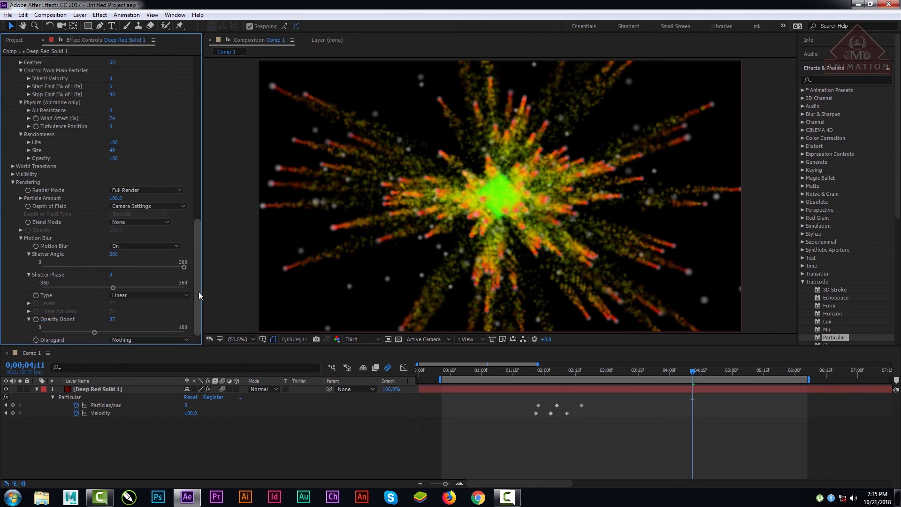
left_click(149, 337)
left_click(150, 370)
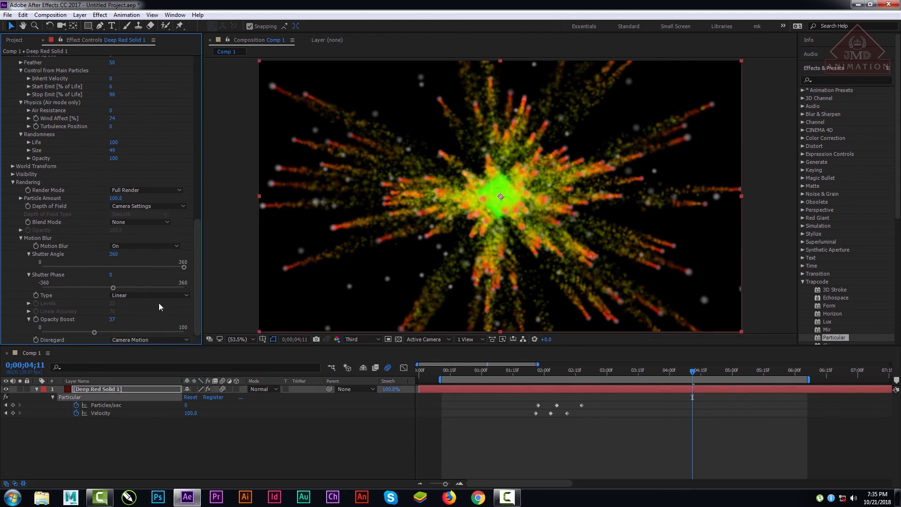
Step: Try Subframe Sample as the Motion Blur type, compare the burst, and return to Linear
left_click(155, 296)
left_click(146, 315)
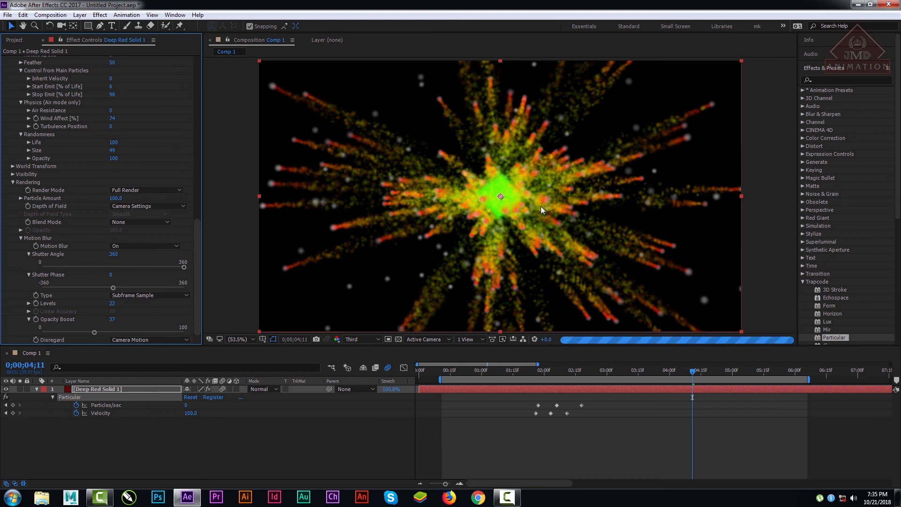
left_click(159, 297)
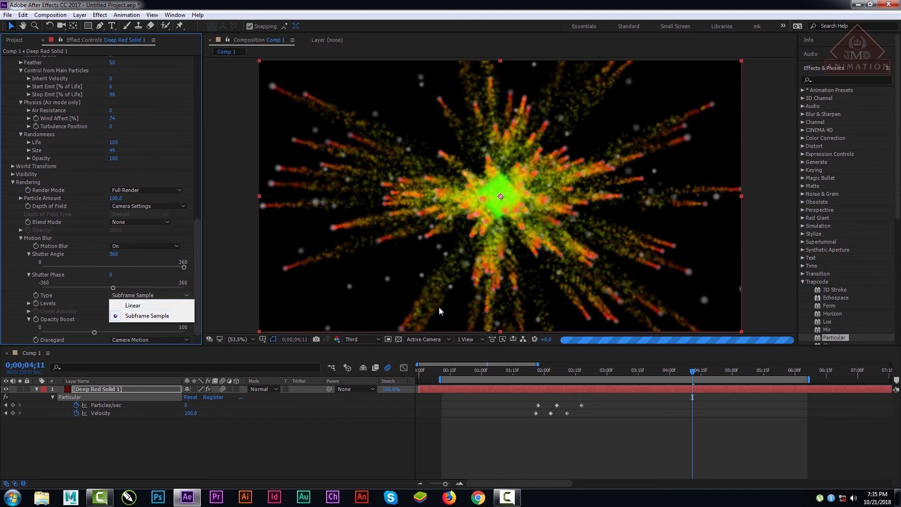
left_click(194, 277)
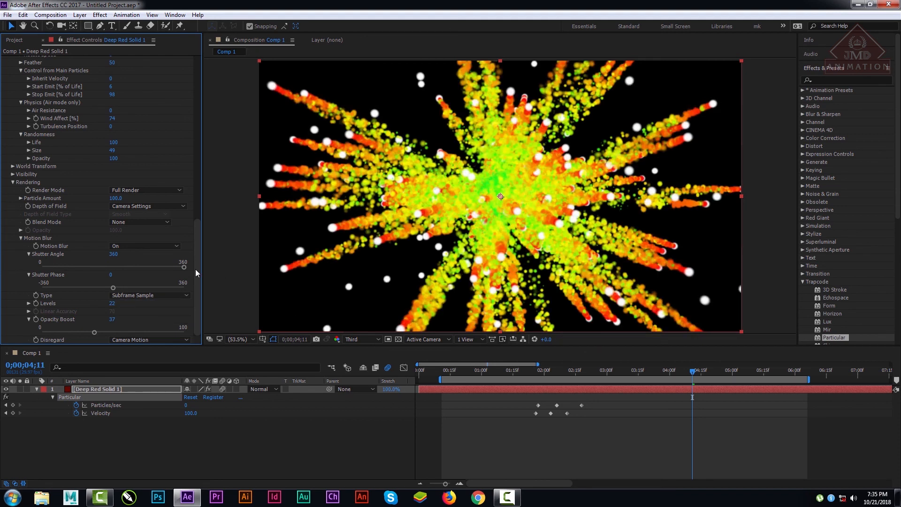
left_click(133, 295)
left_click(137, 303)
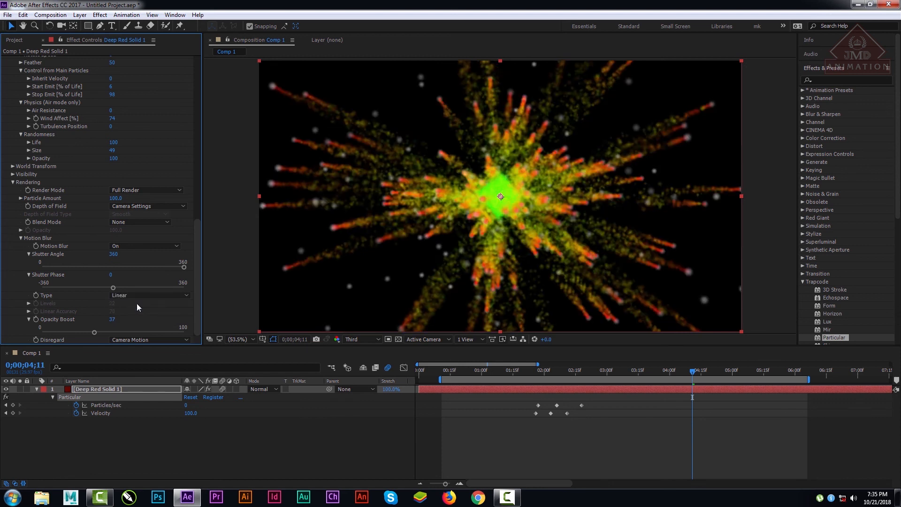
Step: Set the preview resolution to Full and collapse the Rendering and Aux System groups
left_click(370, 339)
left_click(362, 357)
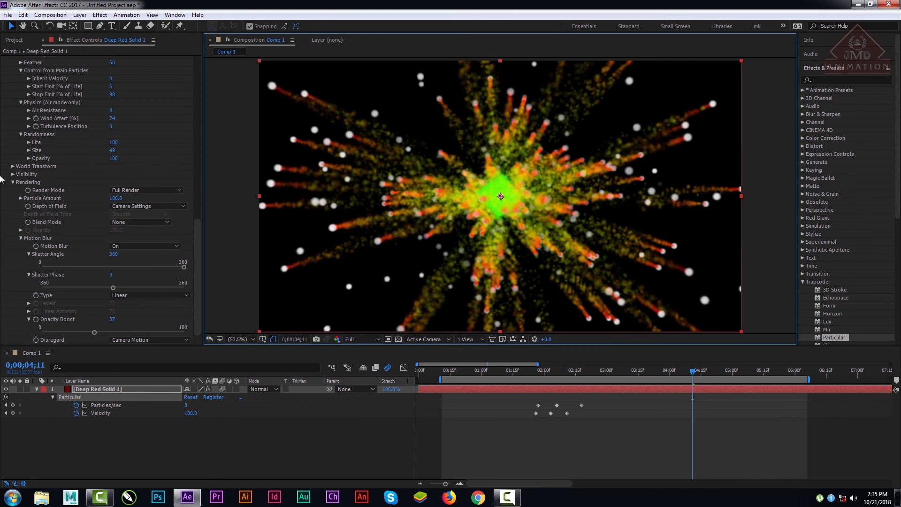
left_click(13, 183)
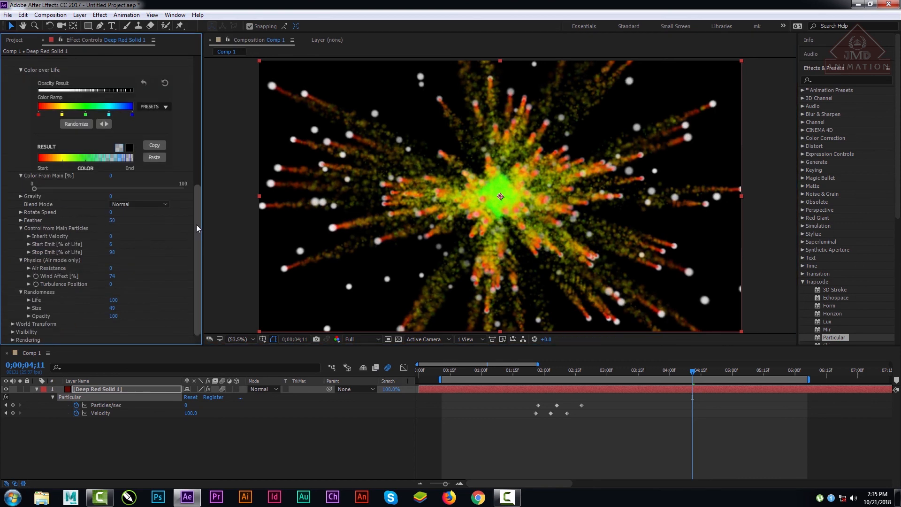
left_click_drag(197, 224, 226, 96)
left_click(20, 208)
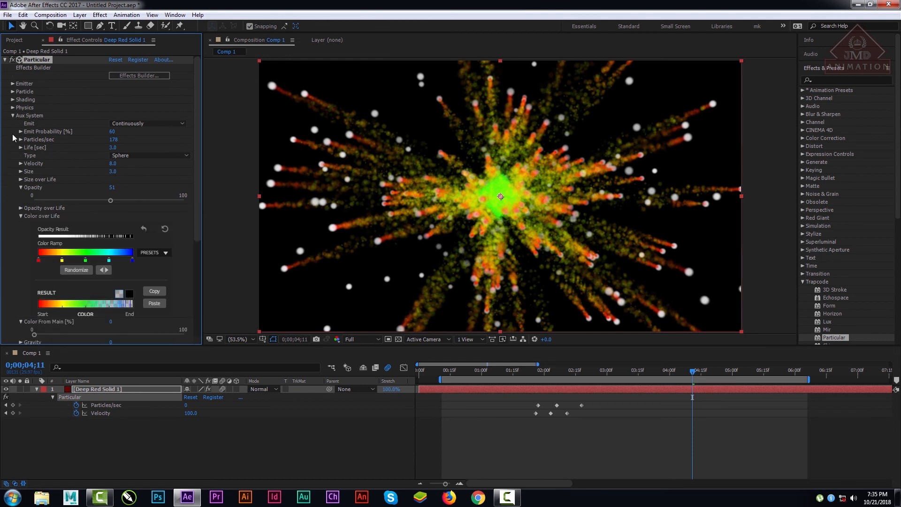
left_click(12, 115)
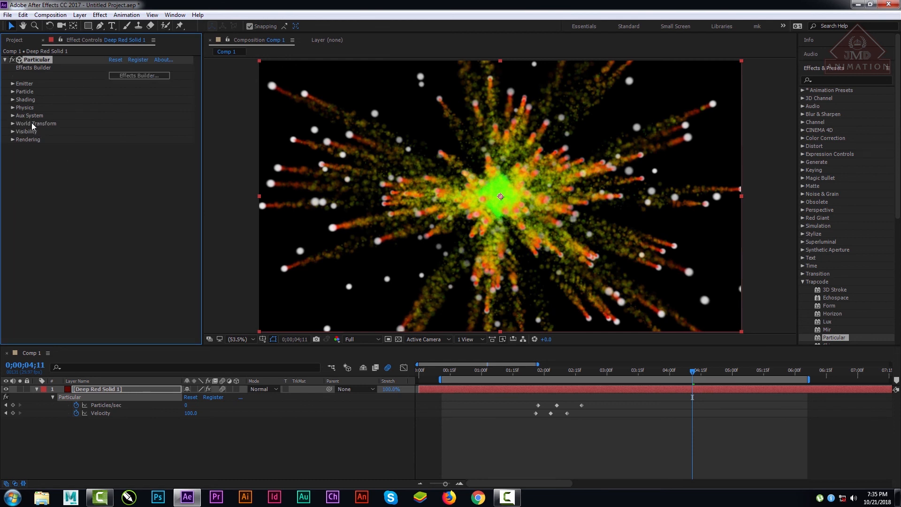